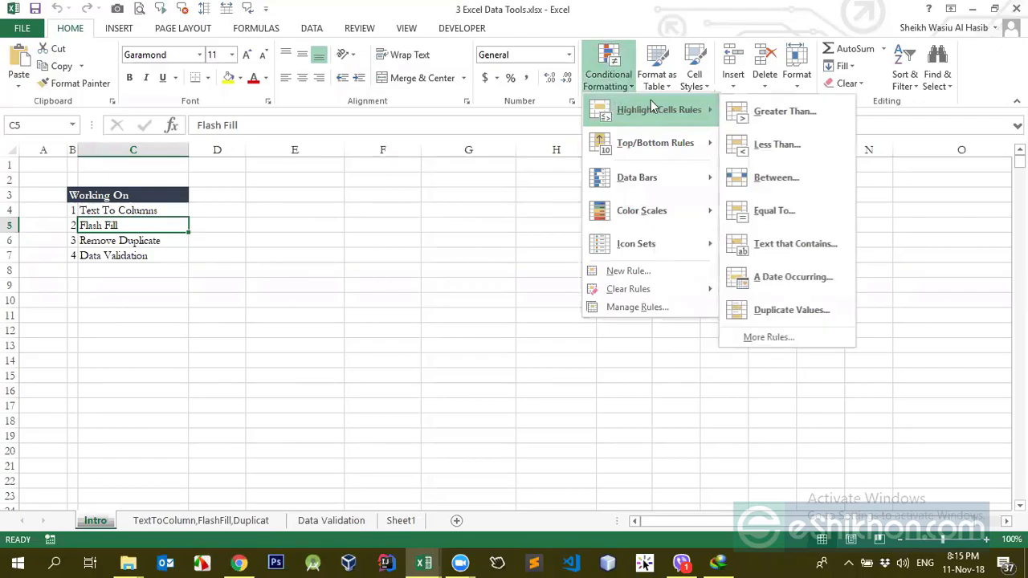
pyautogui.click(658, 74)
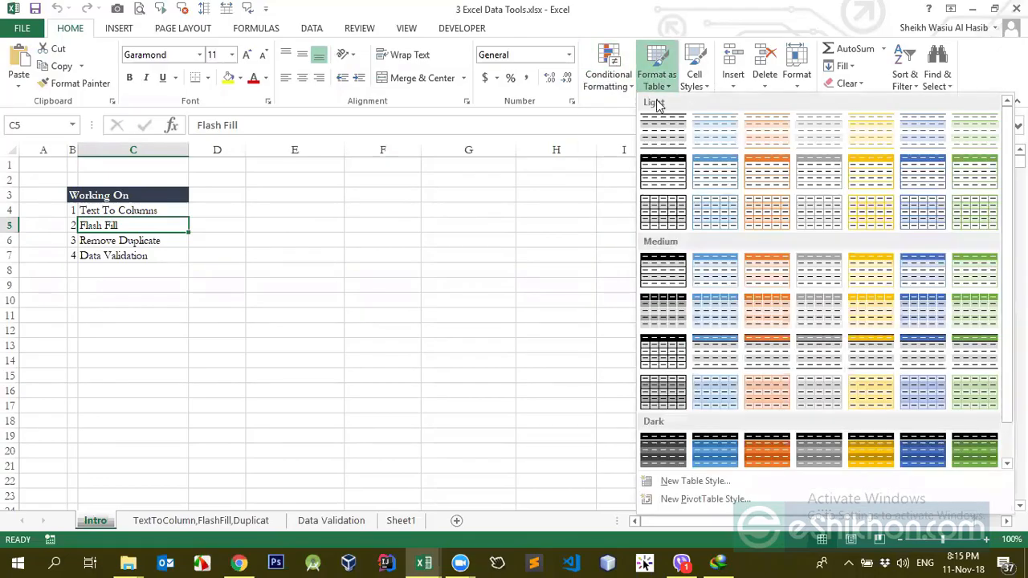
pyautogui.click(694, 80)
pyautogui.click(694, 81)
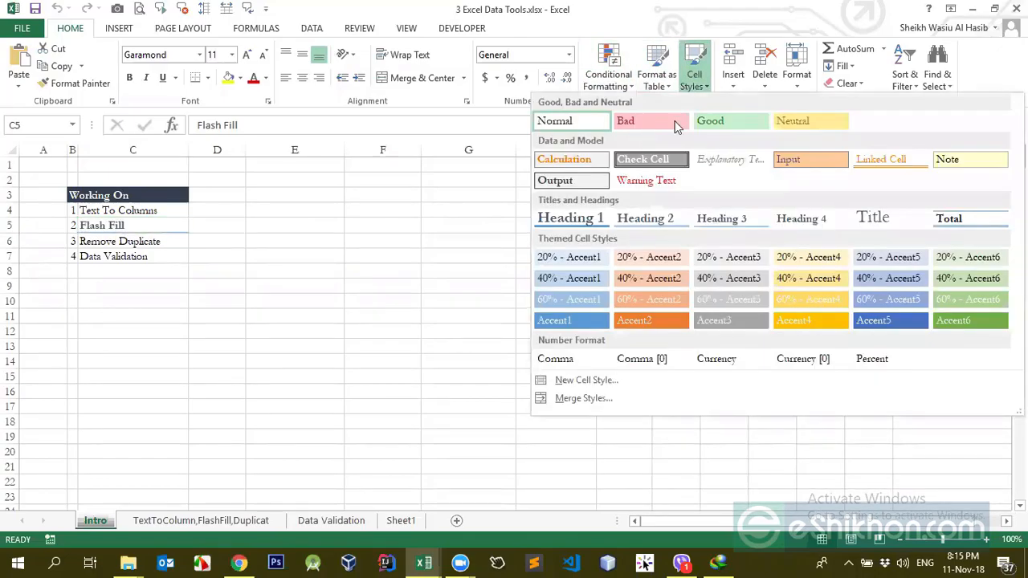
pyautogui.click(468, 209)
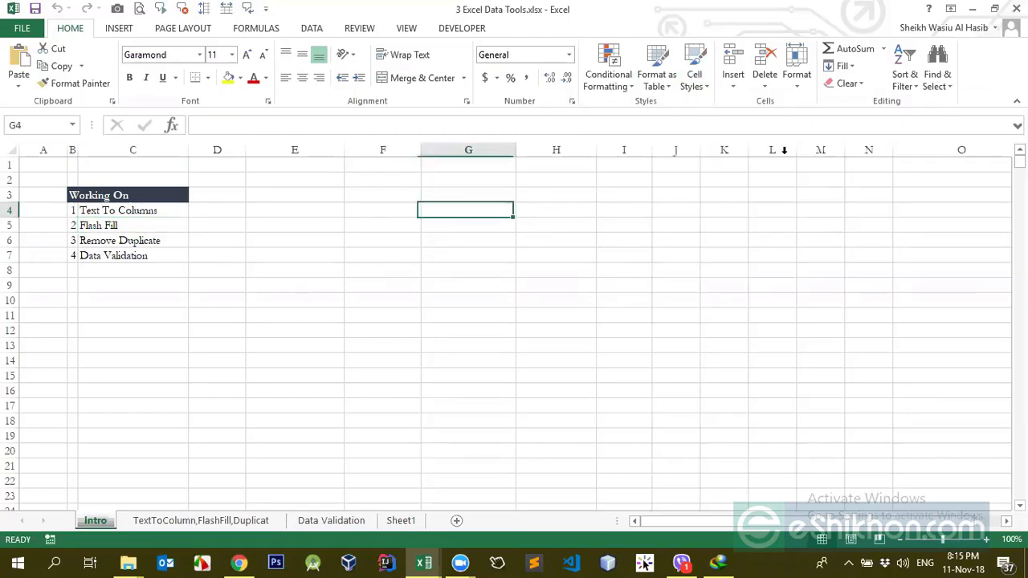
pyautogui.click(697, 80)
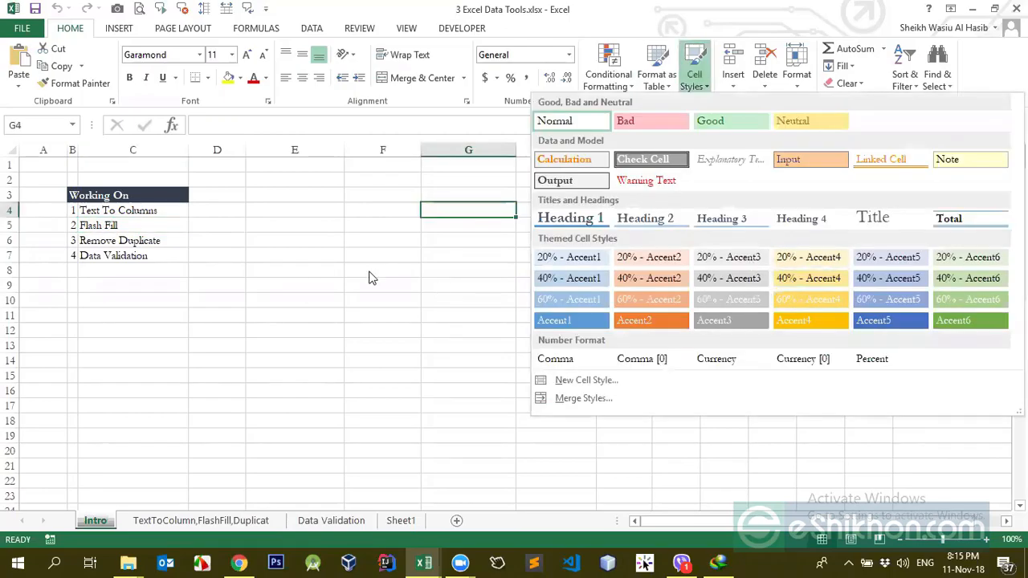
pyautogui.click(240, 335)
pyautogui.click(374, 209)
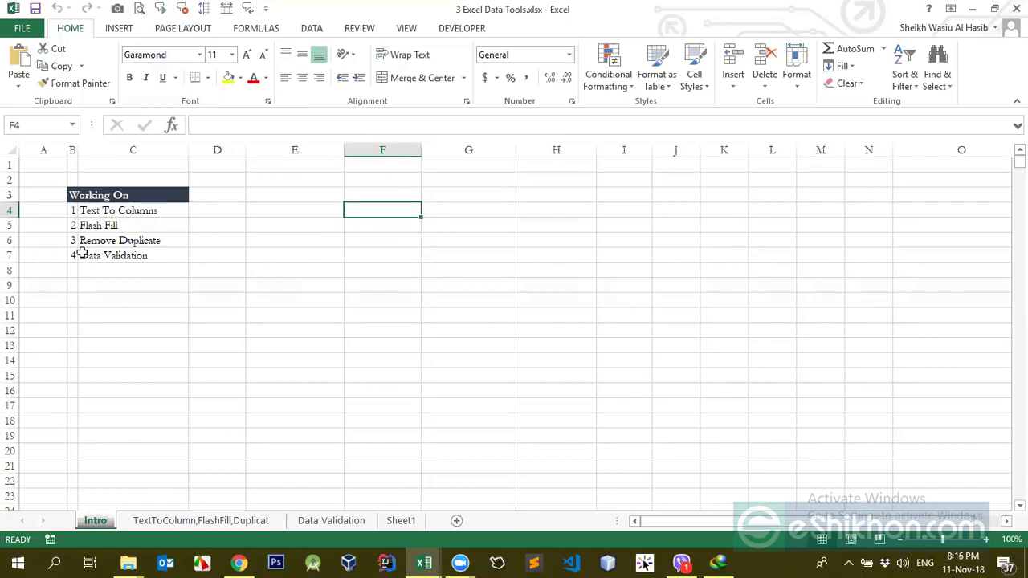
# Copy the four Working On items in C4:C7 to F3:F6 and widen column F to fit them
pyautogui.moveTo(105, 215); pyautogui.dragTo(112, 256)
pyautogui.hotkey('ctrl', 'c')
pyautogui.click(402, 193)
pyautogui.rightClick(406, 196)
pyautogui.click(461, 268)
pyautogui.click(390, 227)
pyautogui.moveTo(422, 148); pyautogui.dragTo(431, 148)
pyautogui.click(406, 194)
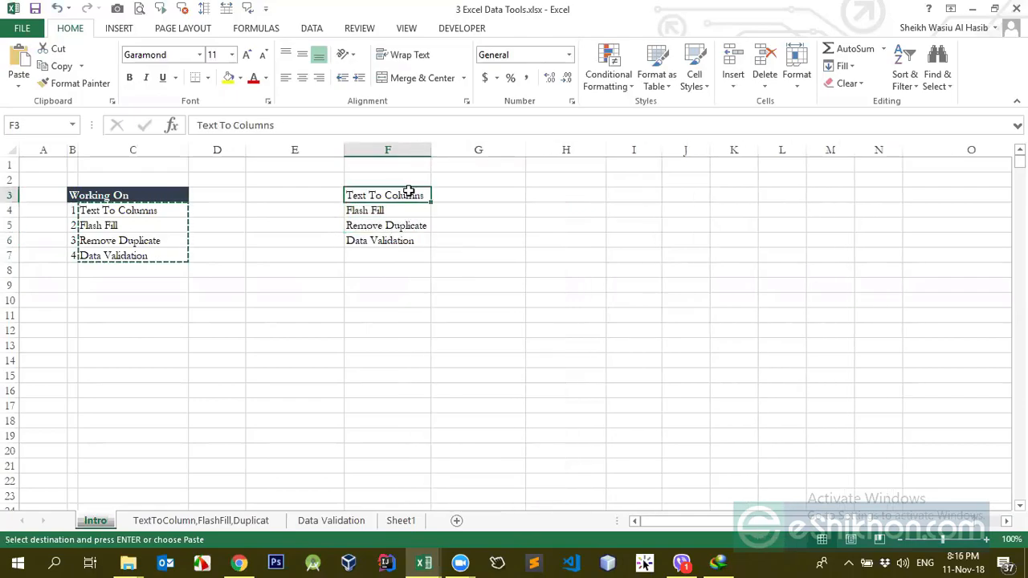
pyautogui.press('Down')
pyautogui.press('Down')
pyautogui.press('Down')
pyautogui.hotkey('ctrl', 'Up')
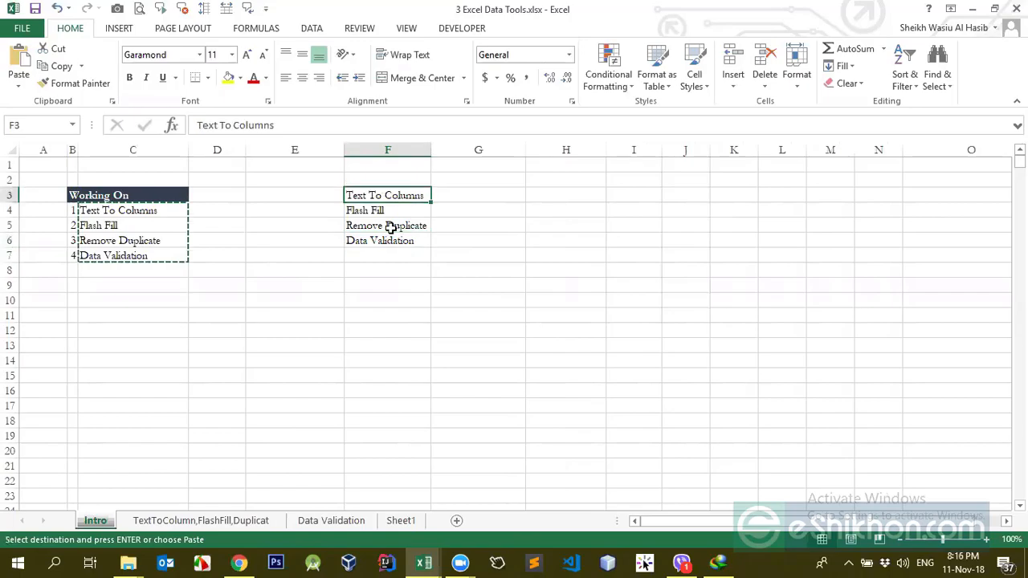
pyautogui.hotkey('shift', 'Down')
pyautogui.hotkey('shift', 'Down')
pyautogui.hotkey('shift', 'Down')
pyautogui.hotkey('shift', 'Down')
pyautogui.moveTo(399, 226); pyautogui.dragTo(398, 196)
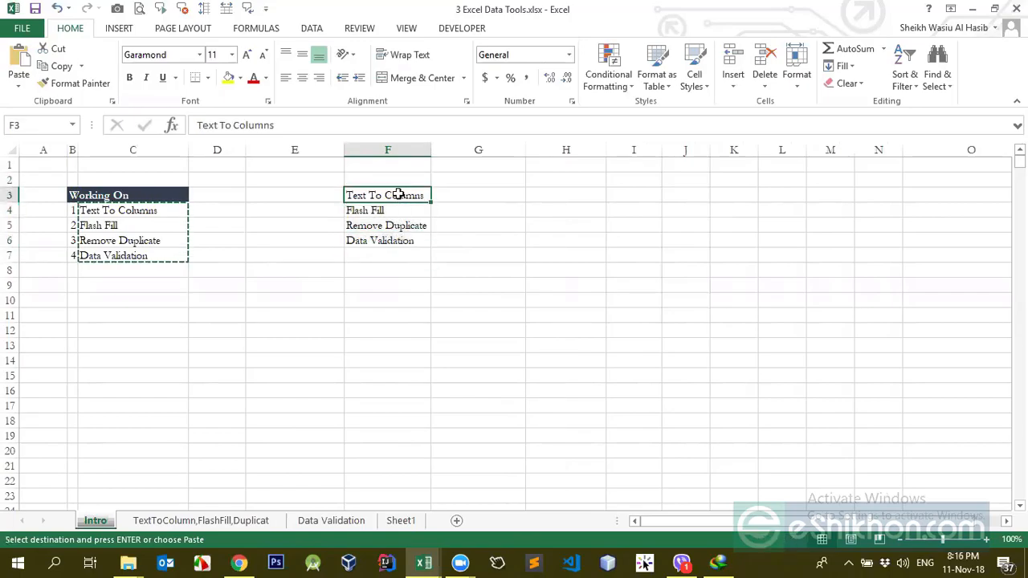
# Preview the Bad and Good cell styles on cell F3 without applying either one
pyautogui.click(688, 86)
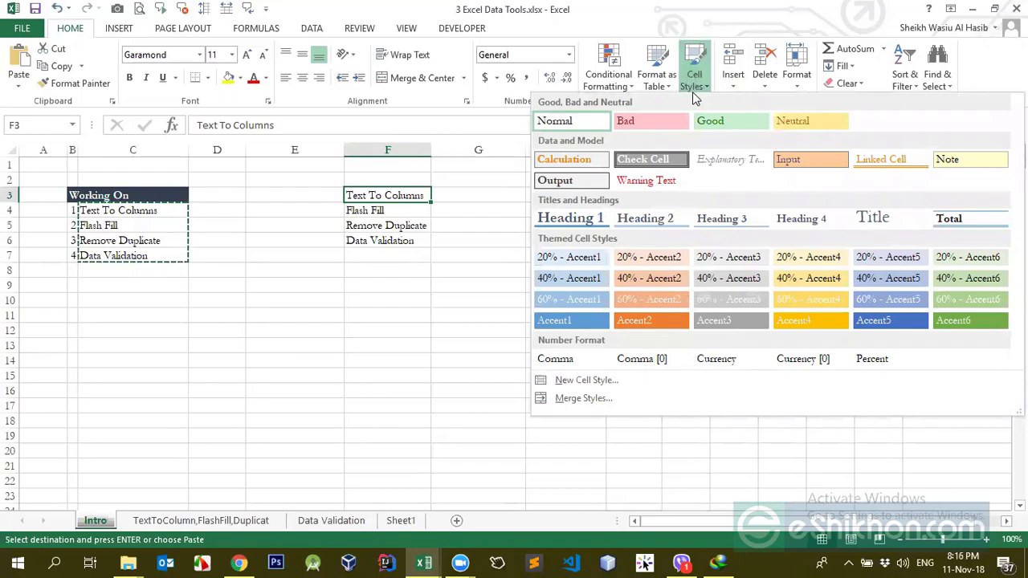
pyautogui.click(699, 100)
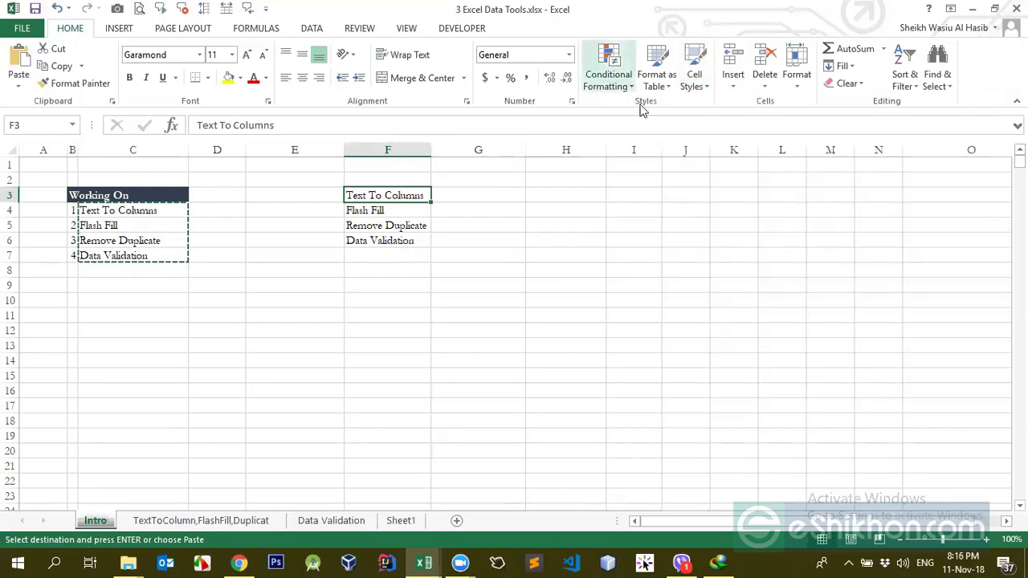
pyautogui.click(699, 80)
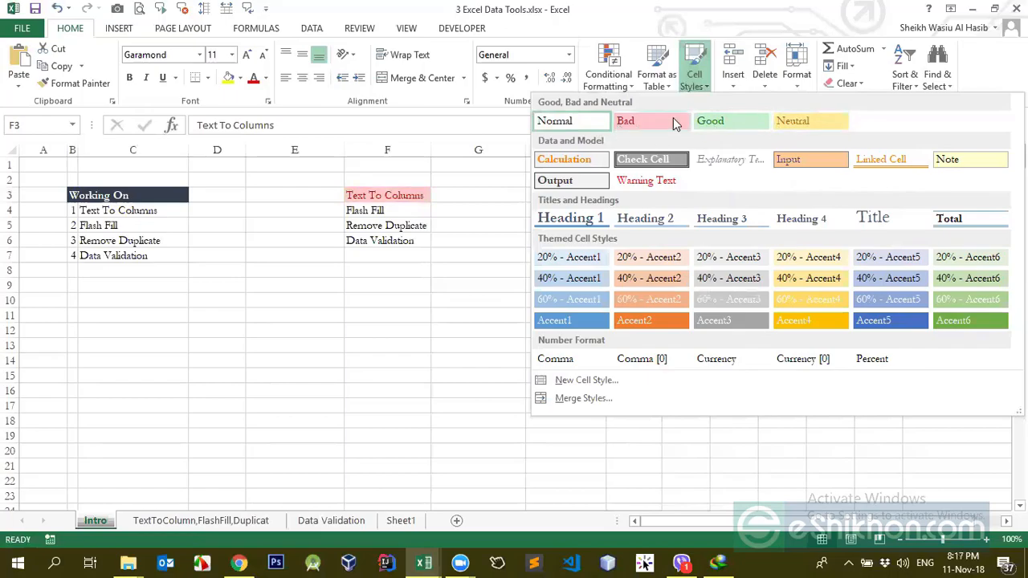
pyautogui.click(699, 81)
pyautogui.click(695, 81)
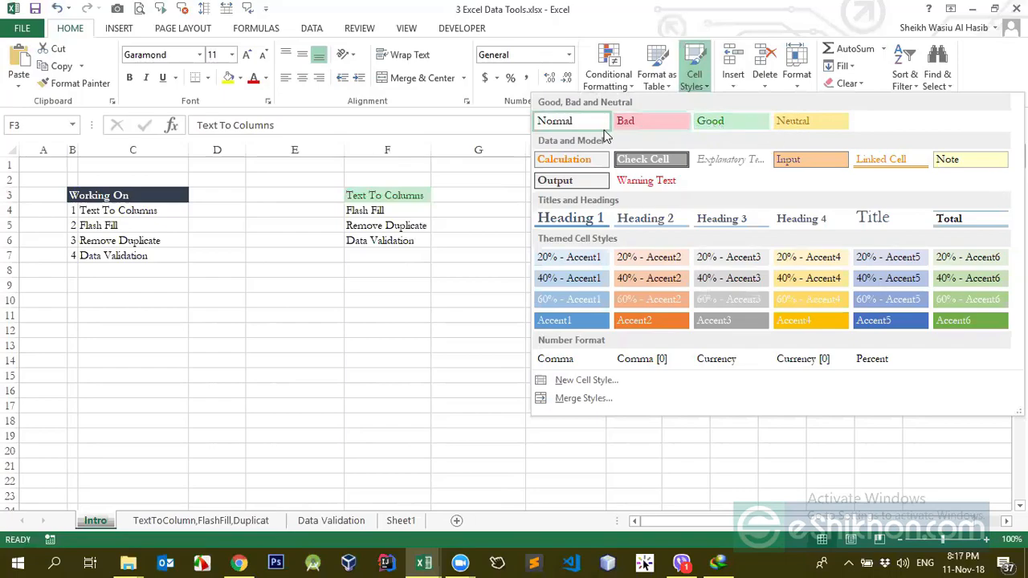
pyautogui.hotkey('ctrl', 'c')
pyautogui.press('Escape')
pyautogui.press('Escape')
pyautogui.hotkey('ctrl', 's')
# Try the Good, Bad and Neutral cell styles on cell F3, one after another
pyautogui.click(657, 80)
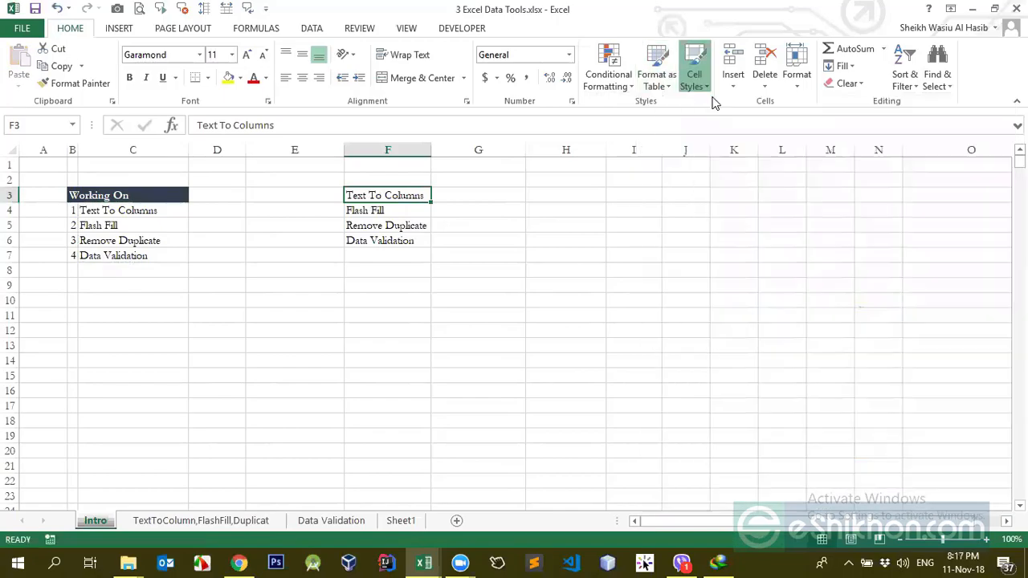
pyautogui.click(695, 80)
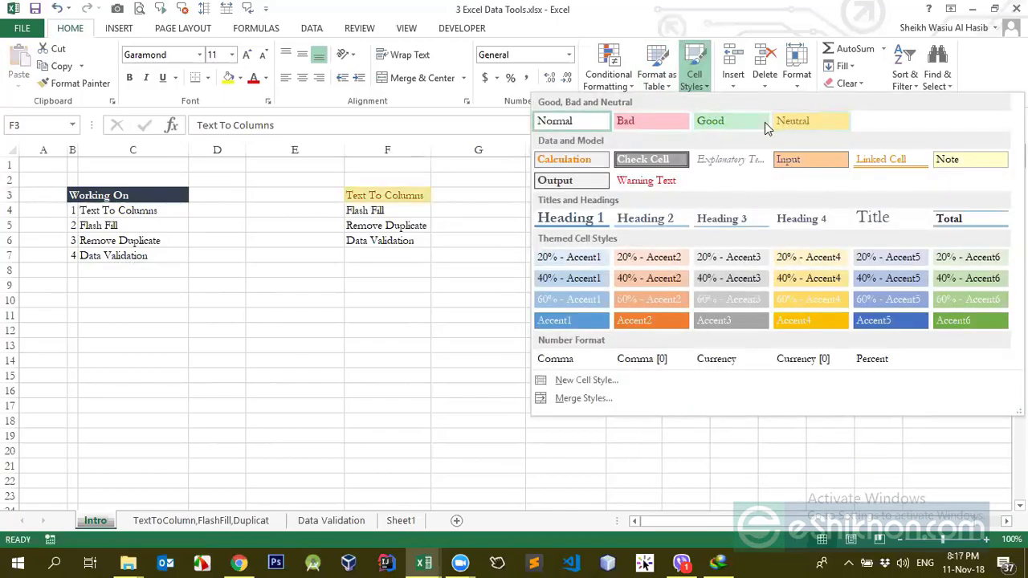
pyautogui.click(725, 127)
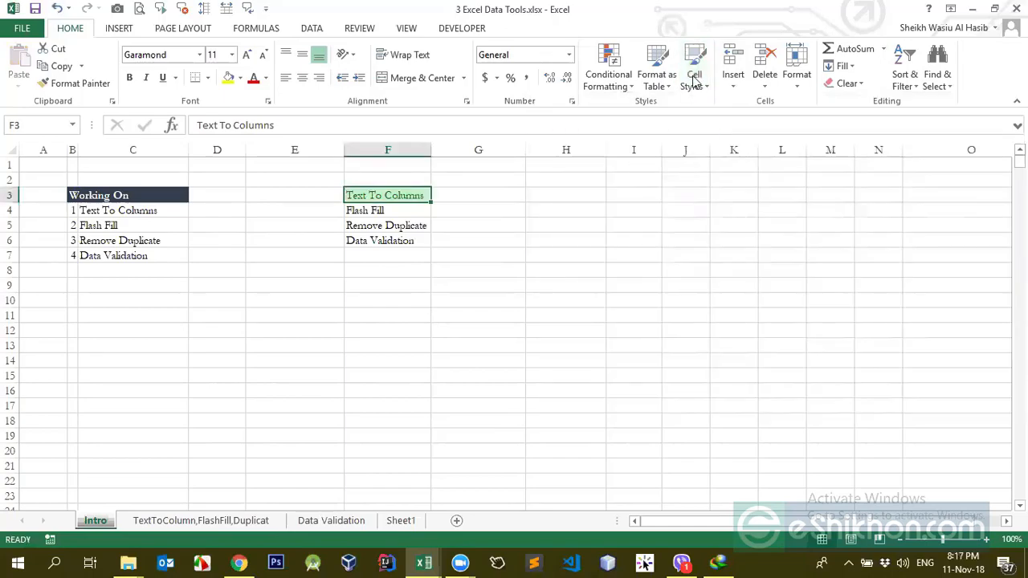
pyautogui.click(694, 79)
pyautogui.click(654, 120)
pyautogui.click(694, 79)
pyautogui.click(814, 121)
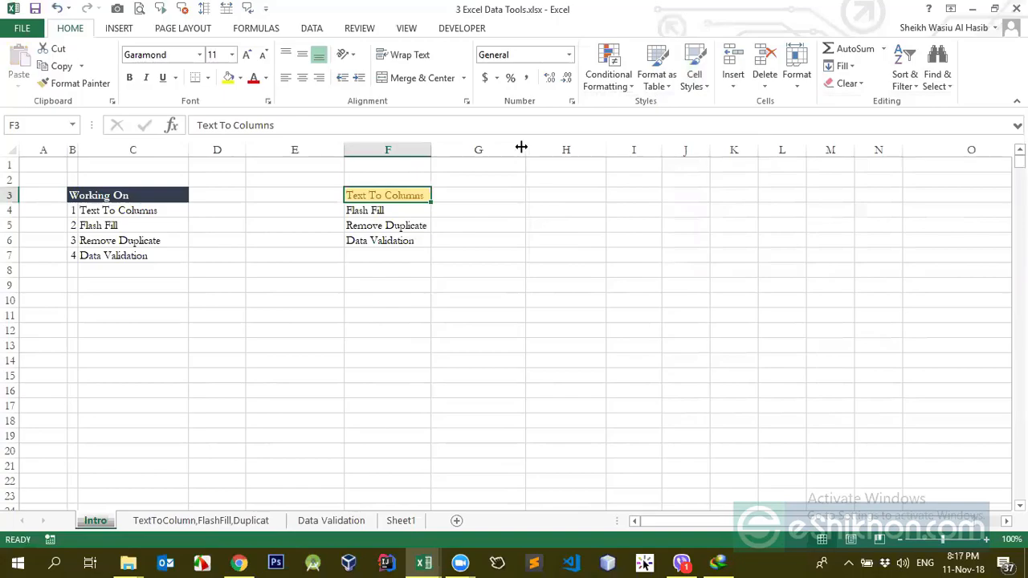
# Reset cell F3 to the Normal cell style
pyautogui.click(693, 88)
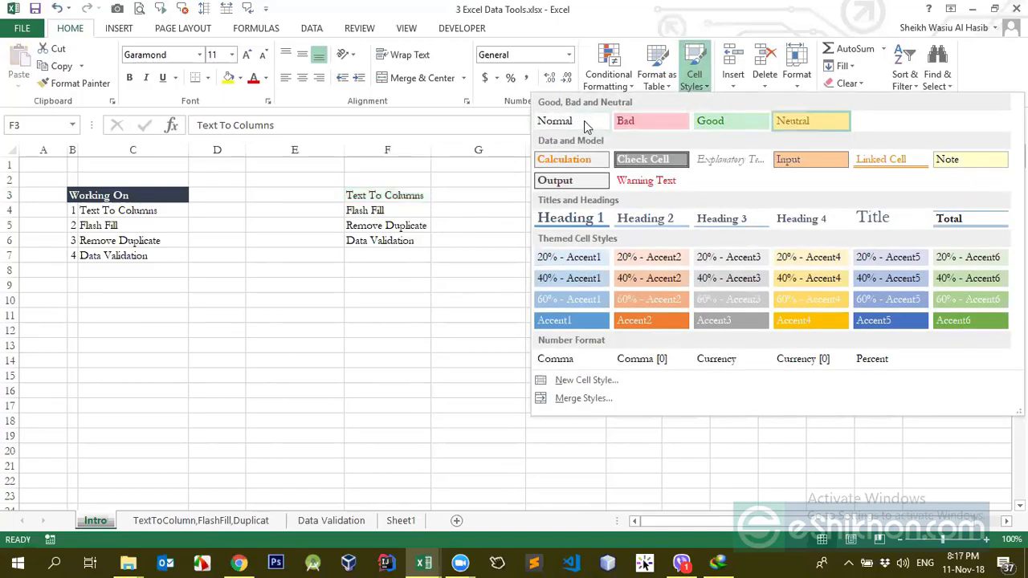
pyautogui.click(583, 120)
pyautogui.click(692, 72)
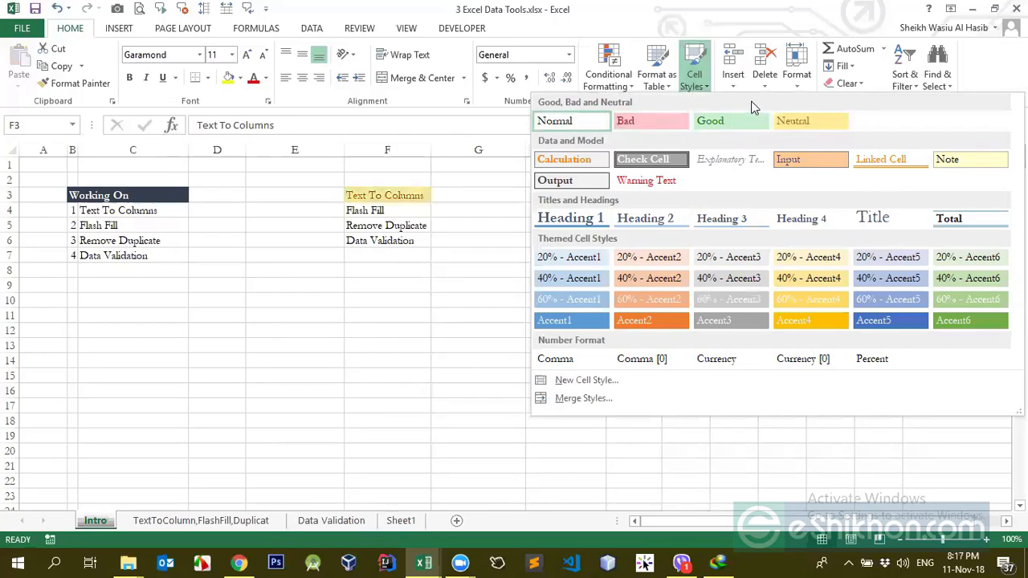
pyautogui.click(401, 196)
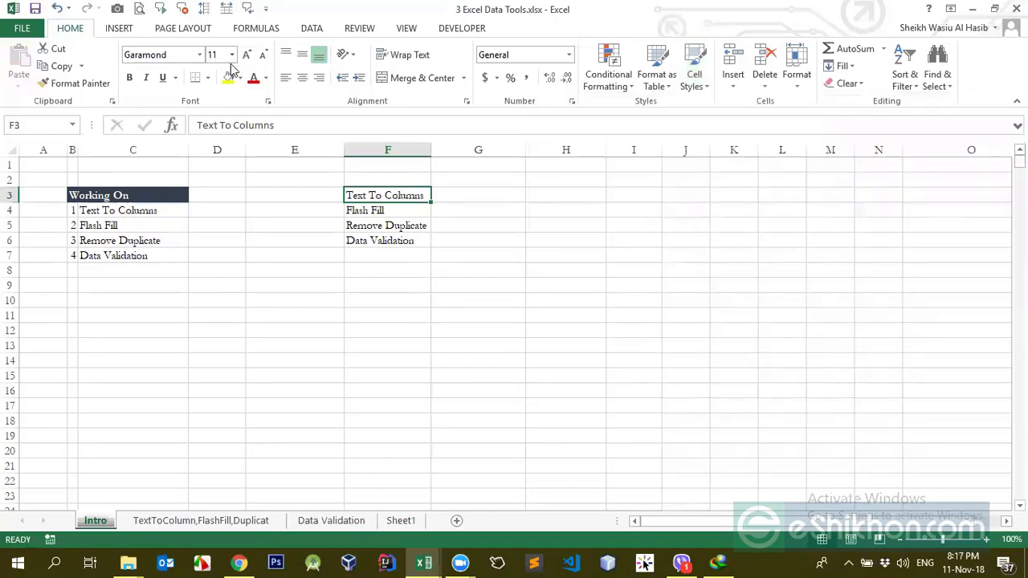
# Apply the Input cell style to F3 and clear the cell's text
pyautogui.click(240, 77)
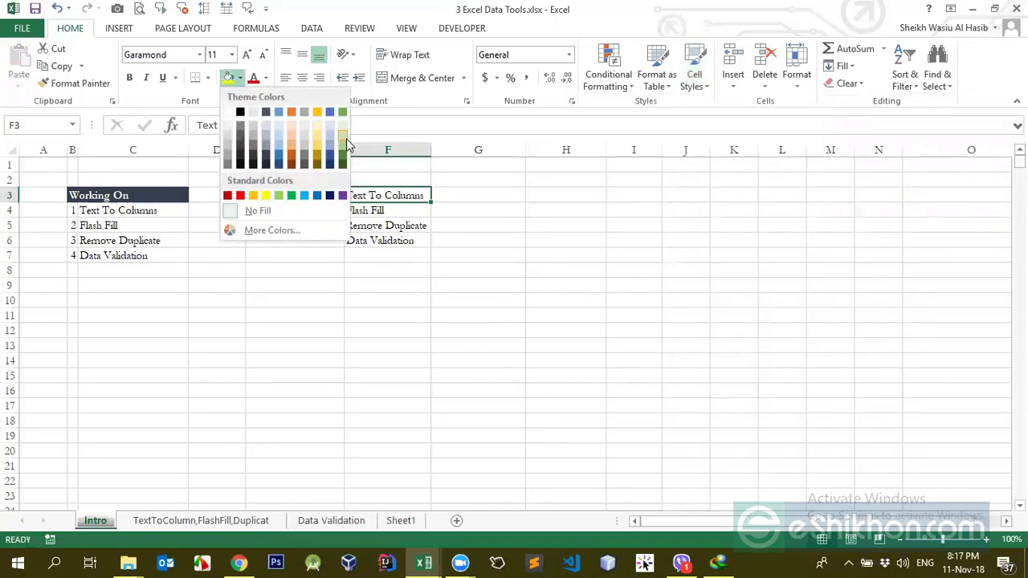
pyautogui.click(693, 83)
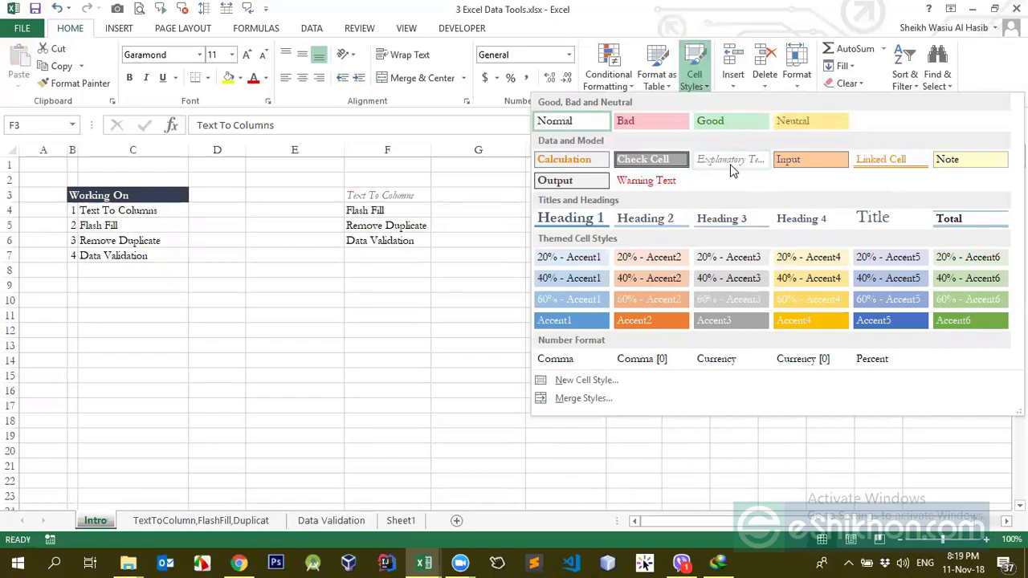
pyautogui.click(790, 159)
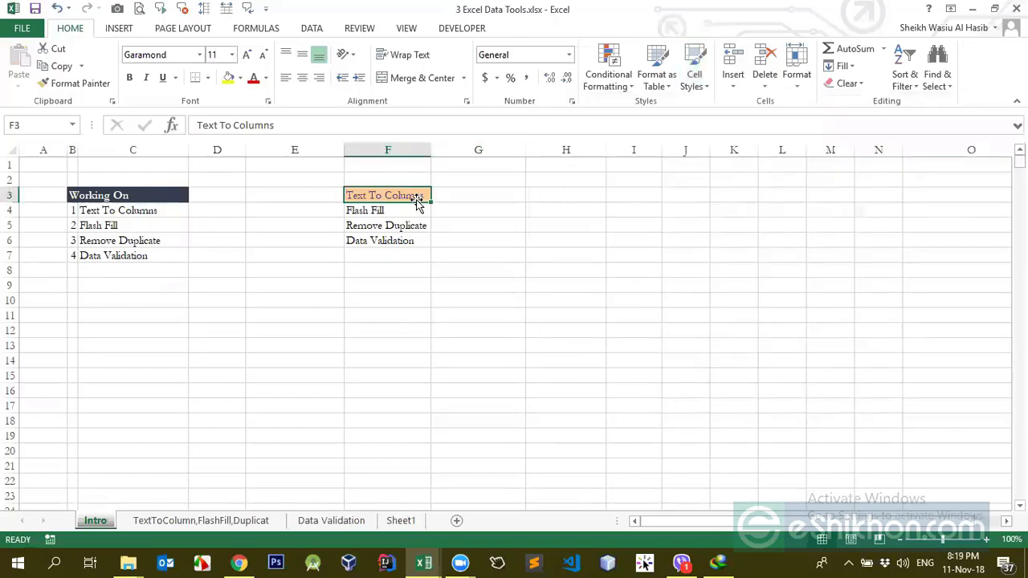
pyautogui.press('Delete')
pyautogui.click(384, 269)
pyautogui.click(409, 201)
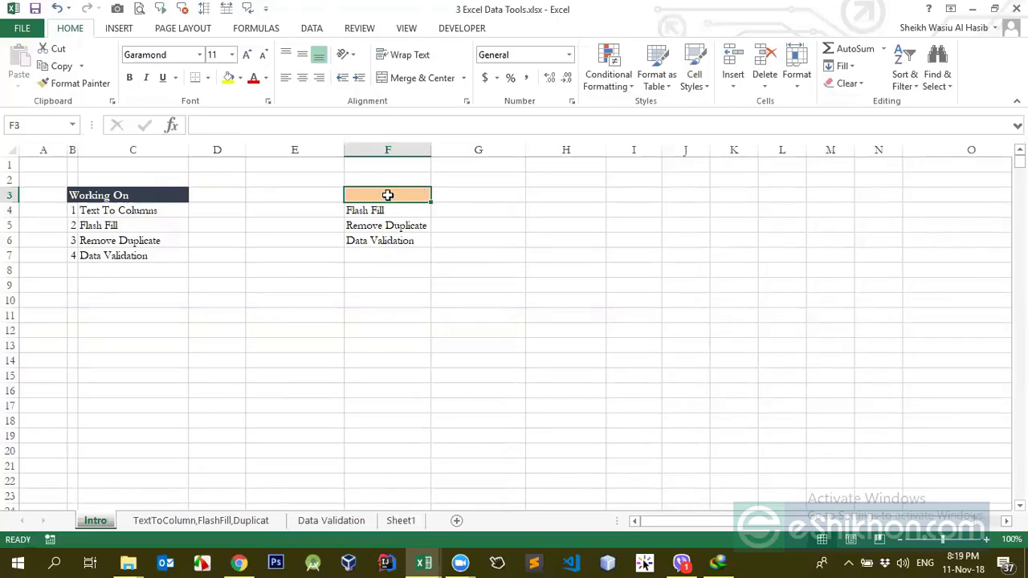
# Try entering "dsd" in the Input-styled cell F3 and erase it again
pyautogui.write('dsd')
pyautogui.press('BackSpace')
pyautogui.press('BackSpace')
pyautogui.press('BackSpace')
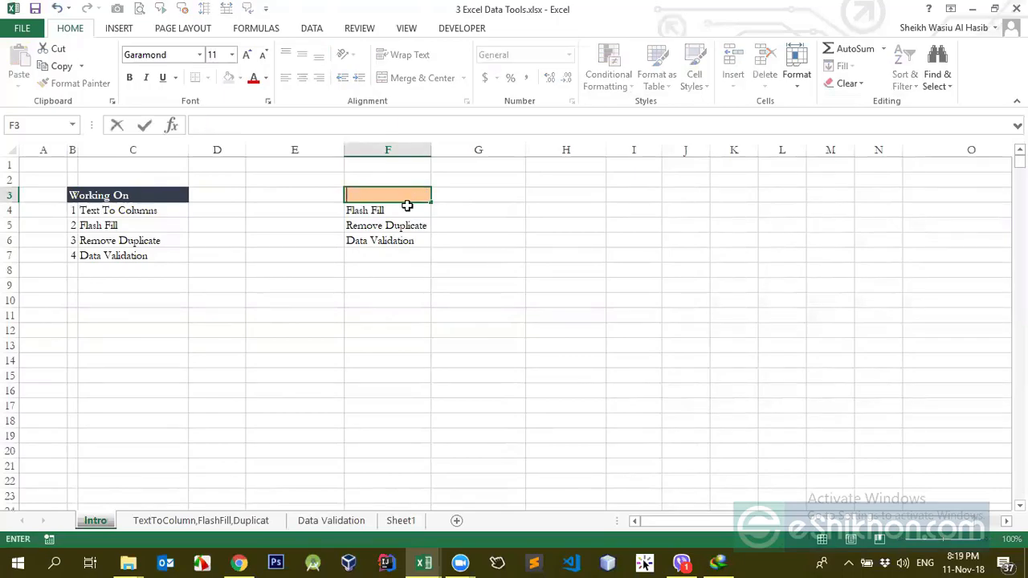
pyautogui.press('Return')
pyautogui.press('Up')
pyautogui.press('Up')
pyautogui.click(413, 193)
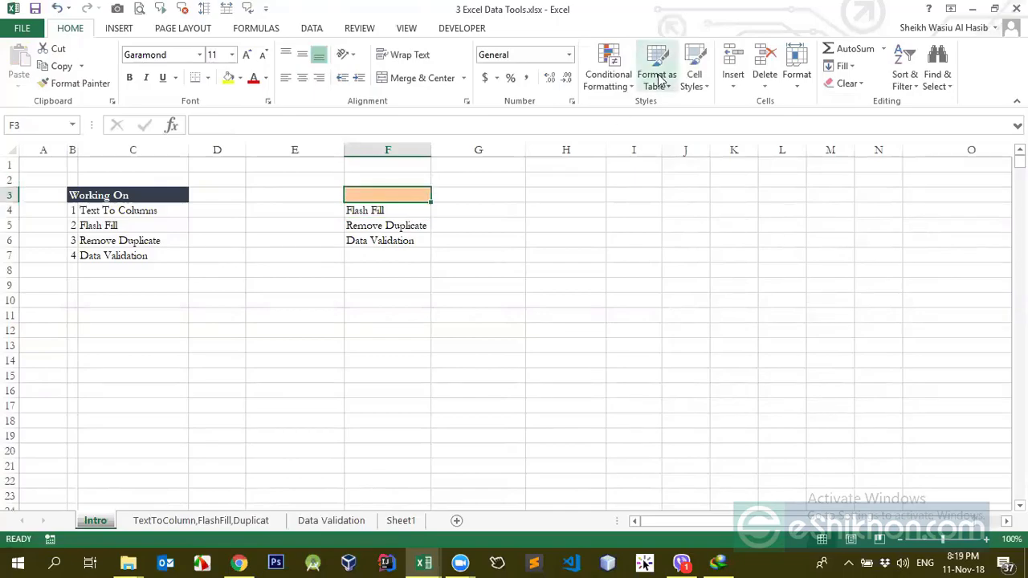
# Apply the Linked Cell style to cell F3
pyautogui.click(694, 77)
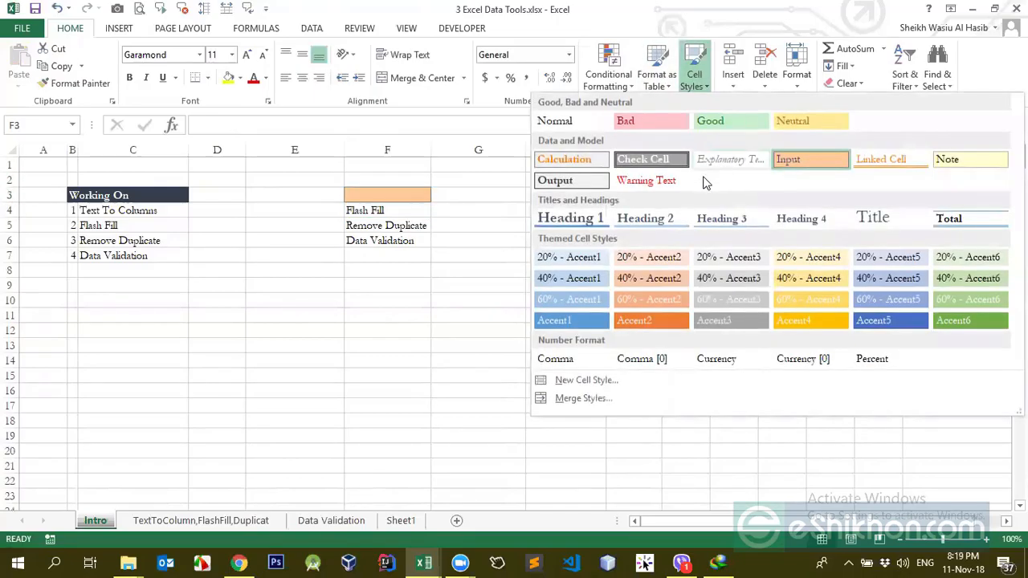
pyautogui.click(895, 166)
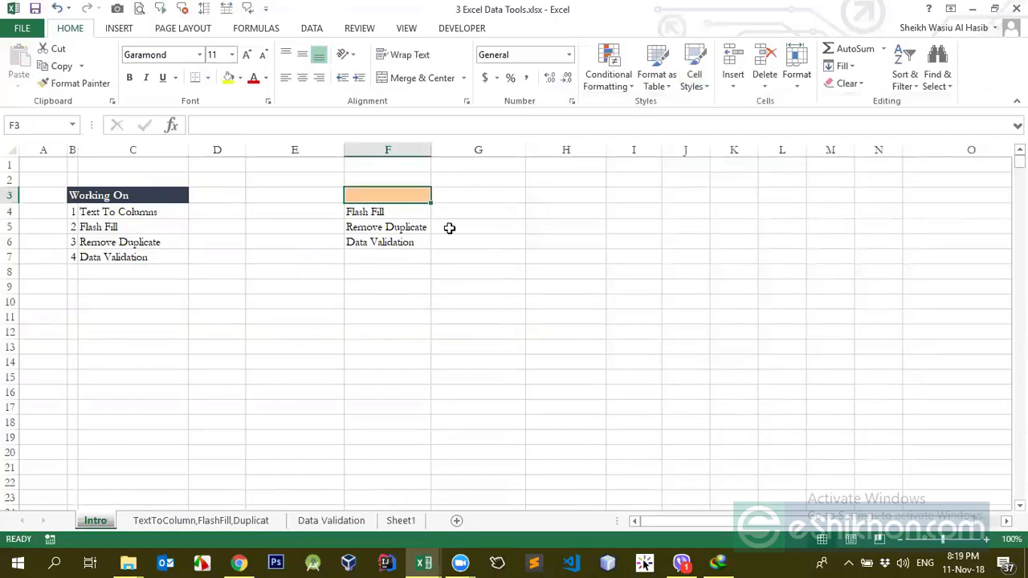
pyautogui.click(409, 252)
pyautogui.click(406, 197)
pyautogui.click(354, 518)
pyautogui.click(89, 520)
# Apply the Note cell style to cell F3
pyautogui.click(694, 77)
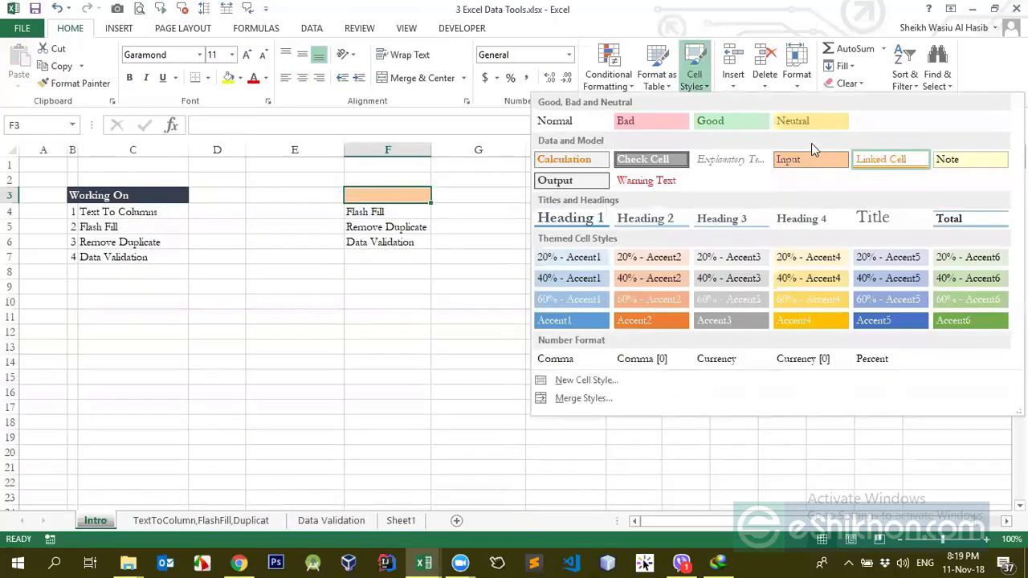
pyautogui.click(952, 161)
pyautogui.click(651, 269)
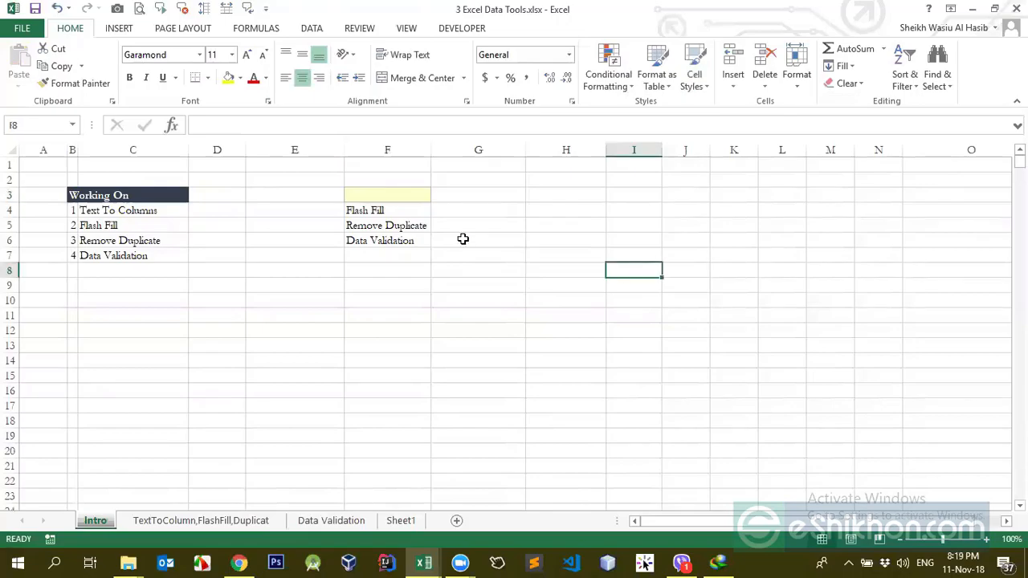
pyautogui.click(409, 197)
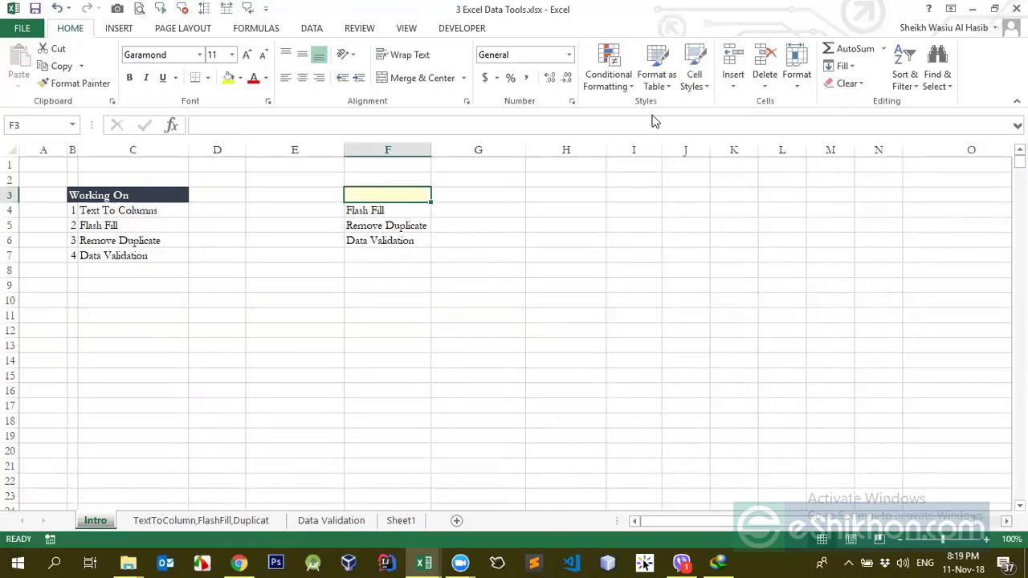
# Reapply the Note cell style to F3 and enter the text "dsd" in the cell
pyautogui.click(696, 85)
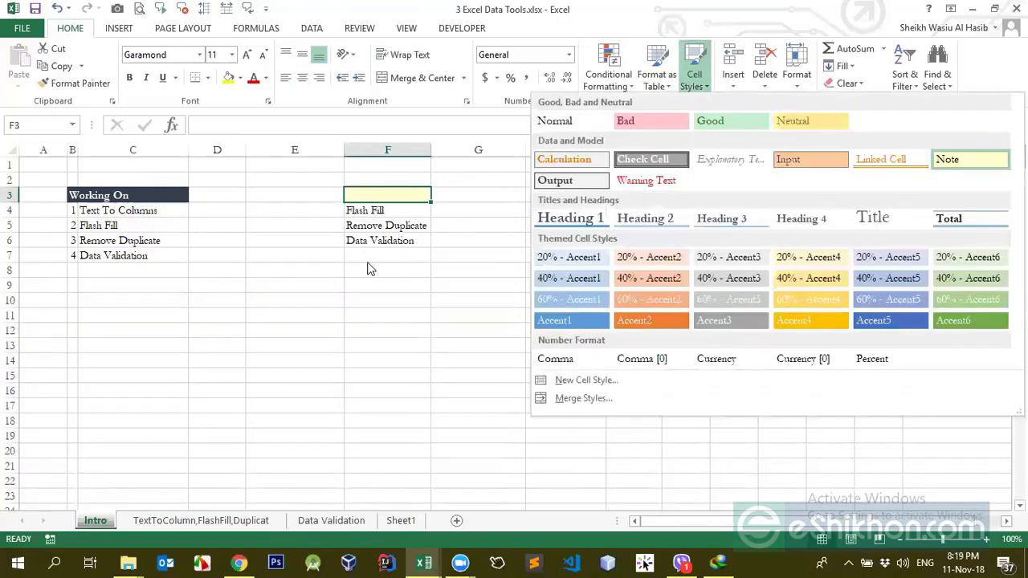
pyautogui.click(402, 195)
pyautogui.click(409, 214)
pyautogui.click(404, 195)
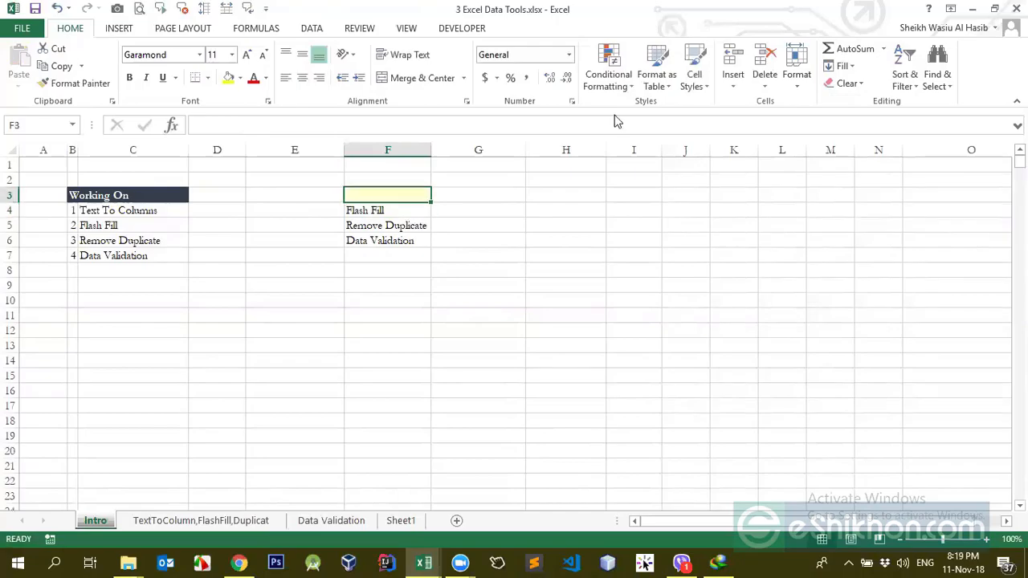
pyautogui.click(693, 80)
pyautogui.click(952, 161)
pyautogui.write('dsd')
pyautogui.press('Return')
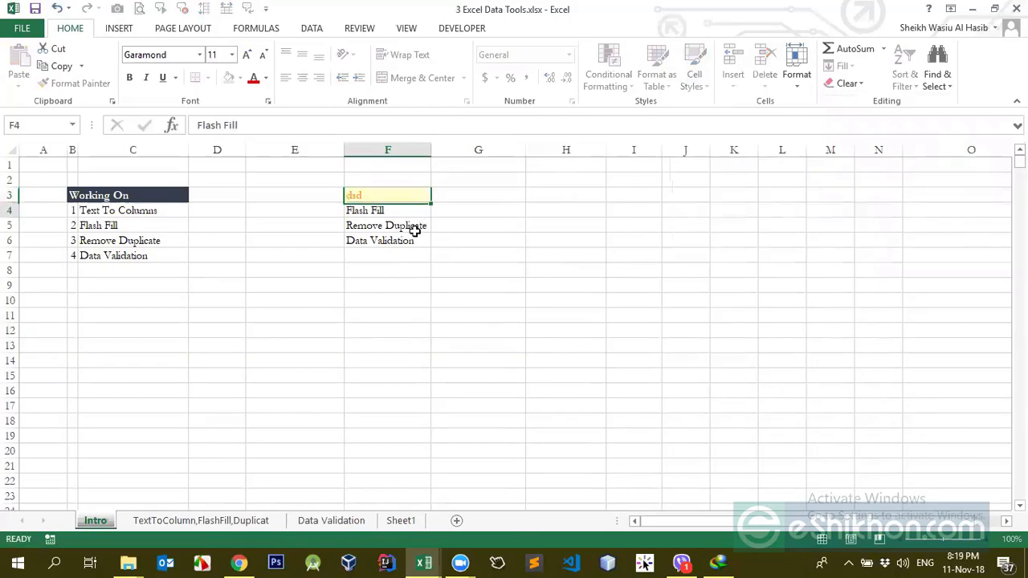
# Set the font color of the "dsd" text in F3 to black
pyautogui.click(397, 197)
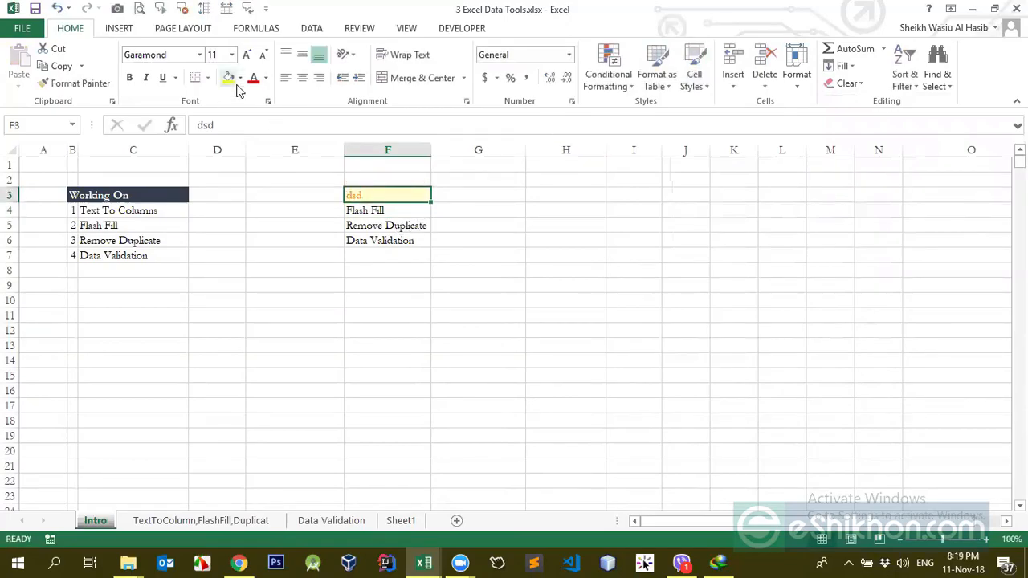
pyautogui.click(266, 78)
pyautogui.click(266, 130)
pyautogui.click(578, 407)
pyautogui.click(393, 196)
# Preview the Heading 1 style on cell F3, and undo the trial styles and "dsd" entry to restore its original text and formatting
pyautogui.click(694, 77)
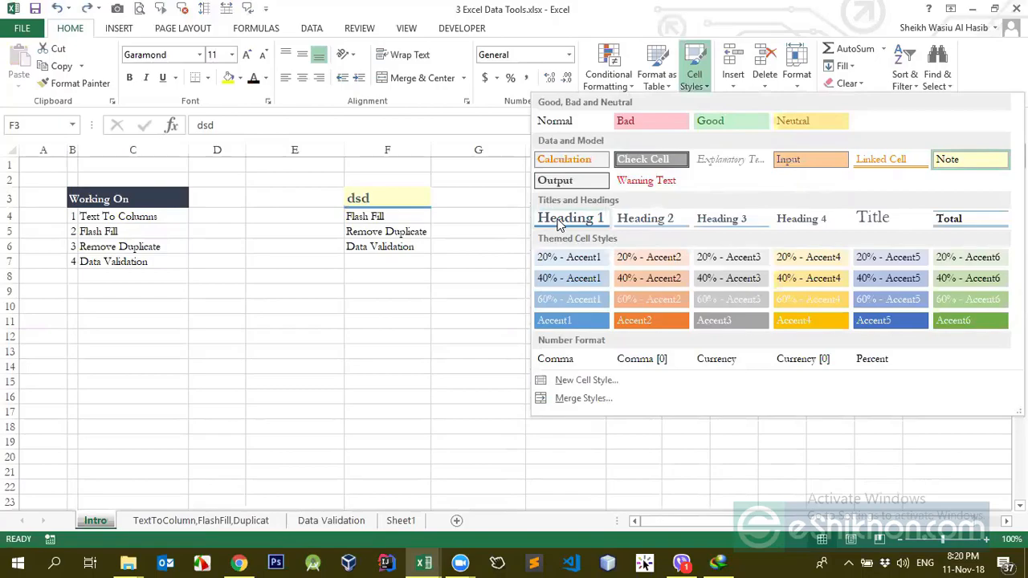
pyautogui.click(408, 202)
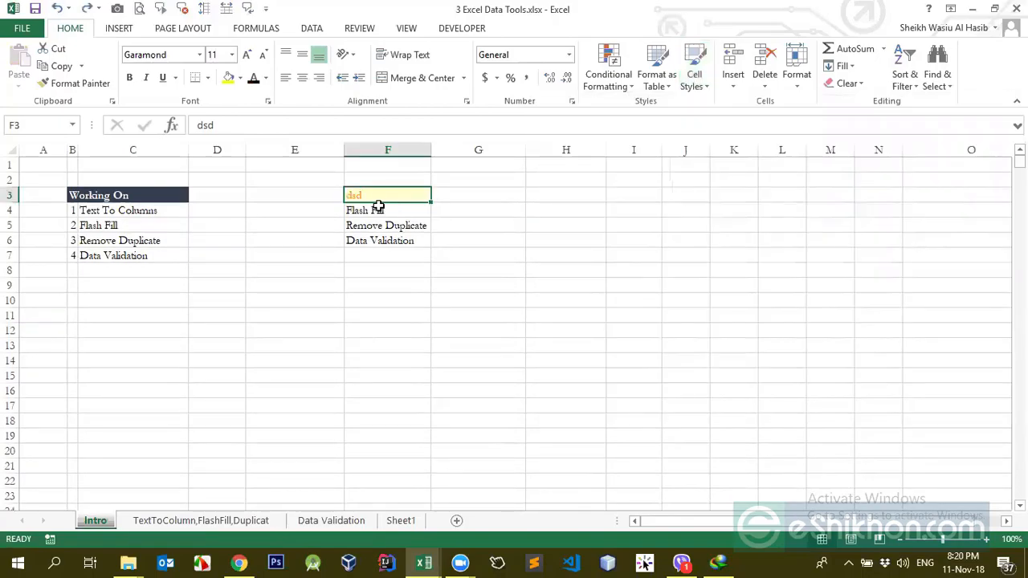
pyautogui.press('Delete')
pyautogui.hotkey('ctrl', 'z')
pyautogui.hotkey('ctrl', 'z')
pyautogui.hotkey('ctrl', 'z')
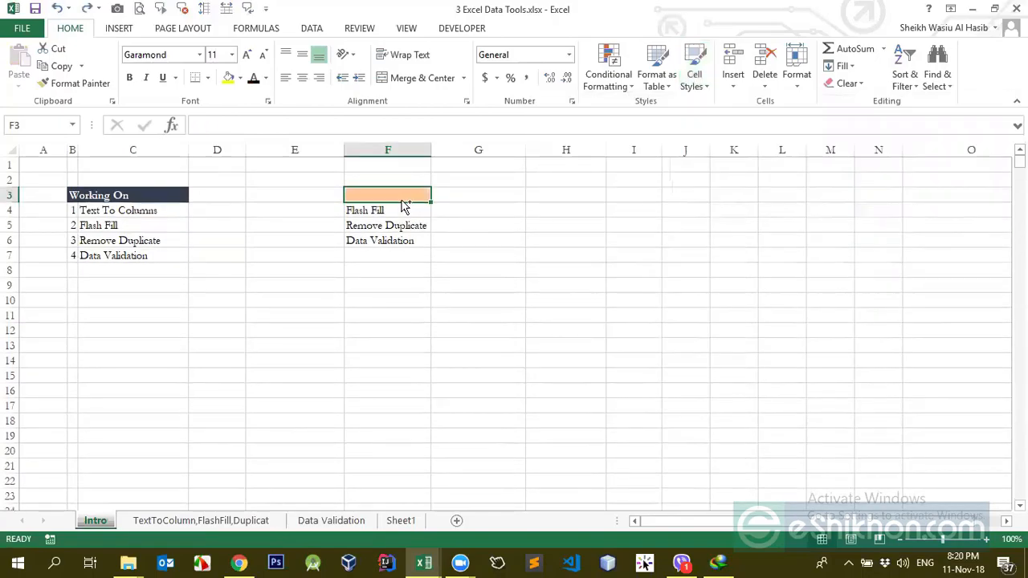
pyautogui.click(403, 225)
pyautogui.click(402, 208)
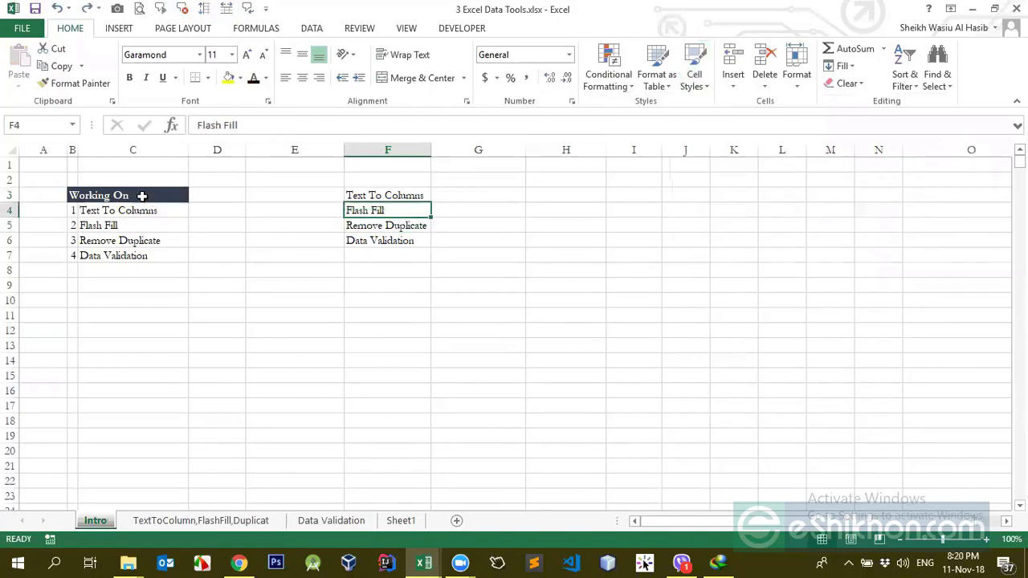
# Copy the "Working On" heading from above the original list to cell F2
pyautogui.click(142, 197)
pyautogui.hotkey('ctrl', 'c')
pyautogui.click(392, 179)
pyautogui.hotkey('ctrl', 'v')
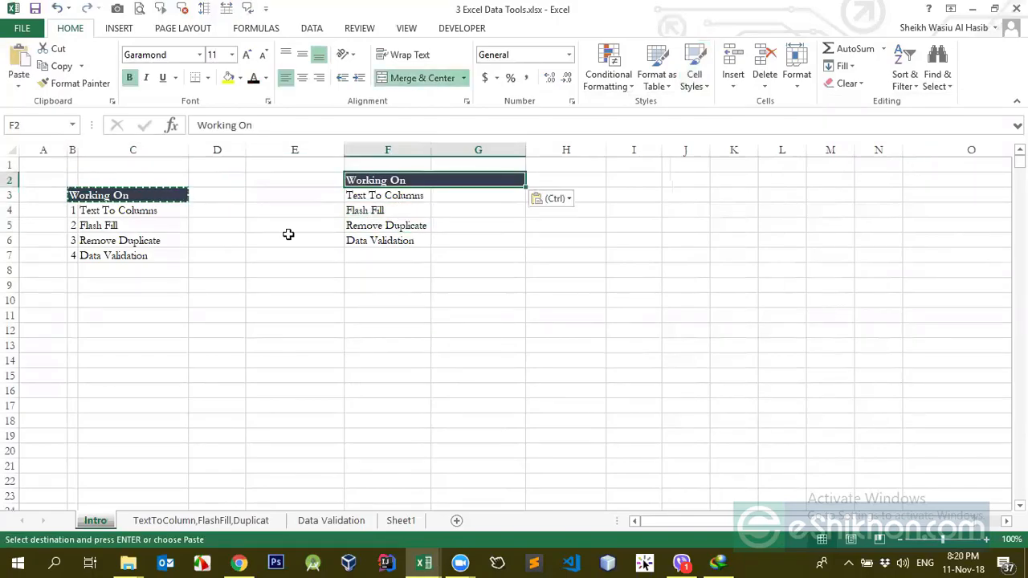
# Merge the list cells F3:G6 across, row by row
pyautogui.moveTo(364, 199); pyautogui.dragTo(391, 237)
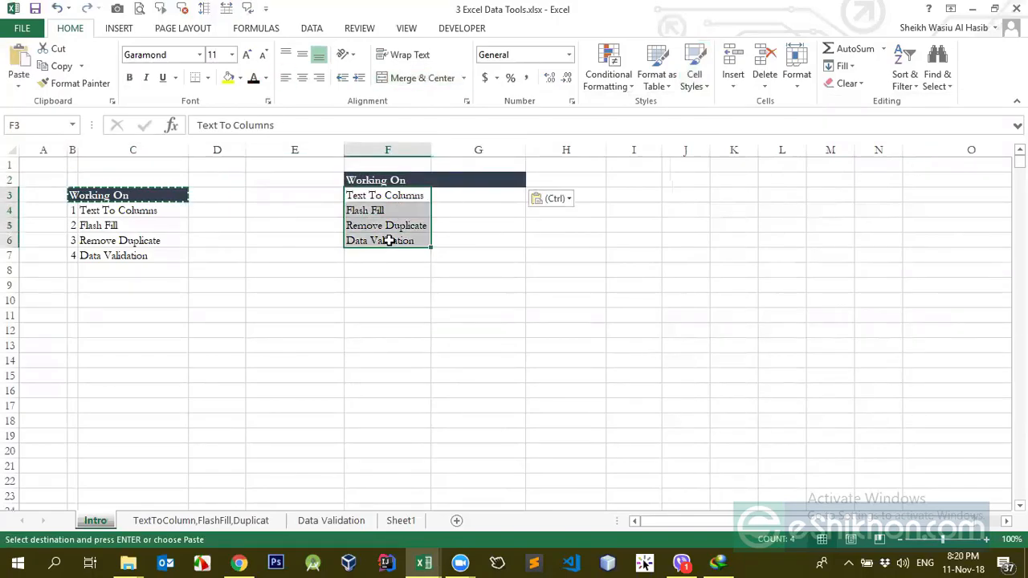
pyautogui.moveTo(407, 200); pyautogui.dragTo(479, 236)
pyautogui.click(464, 78)
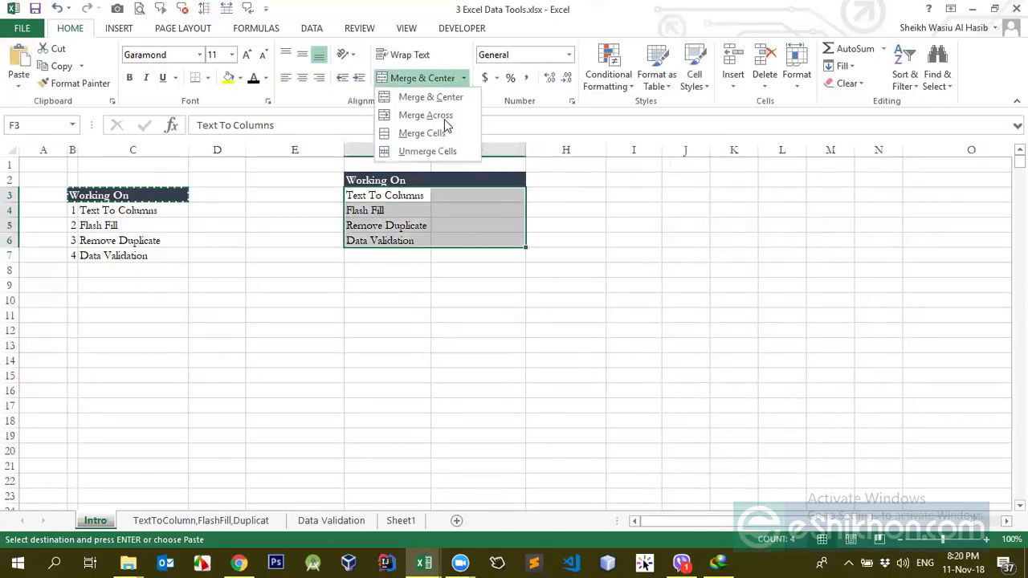
pyautogui.click(443, 115)
pyautogui.click(453, 271)
pyautogui.click(445, 181)
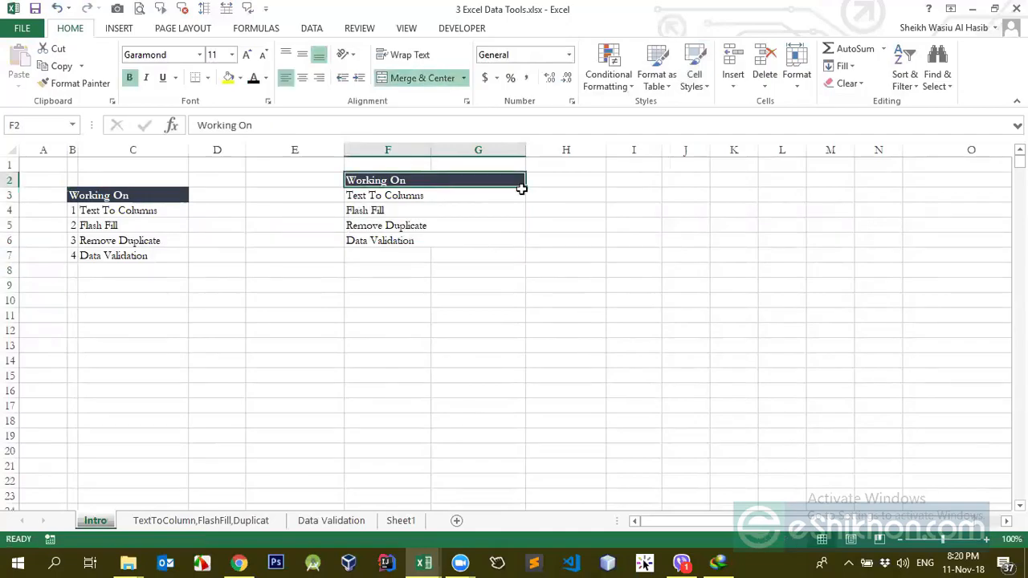
# Preview the Heading 1 style on the F2 heading, remove its fill and set its font color to black
pyautogui.click(694, 74)
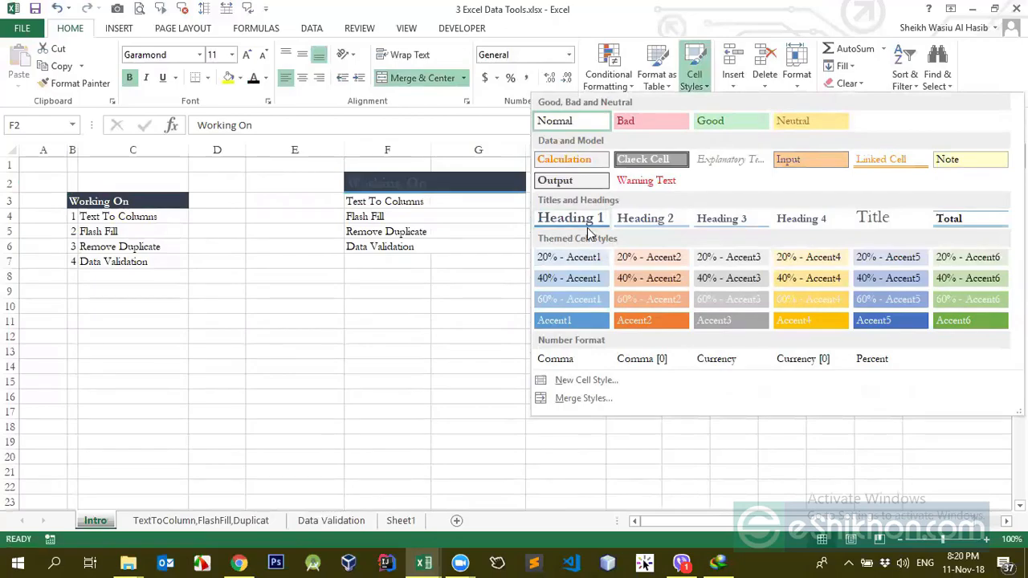
pyautogui.click(496, 220)
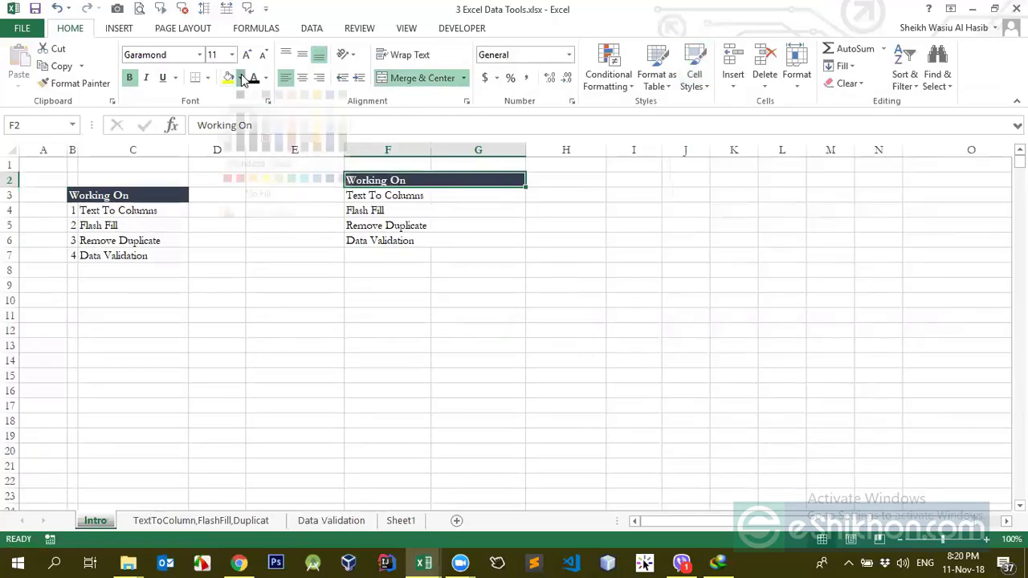
pyautogui.click(261, 209)
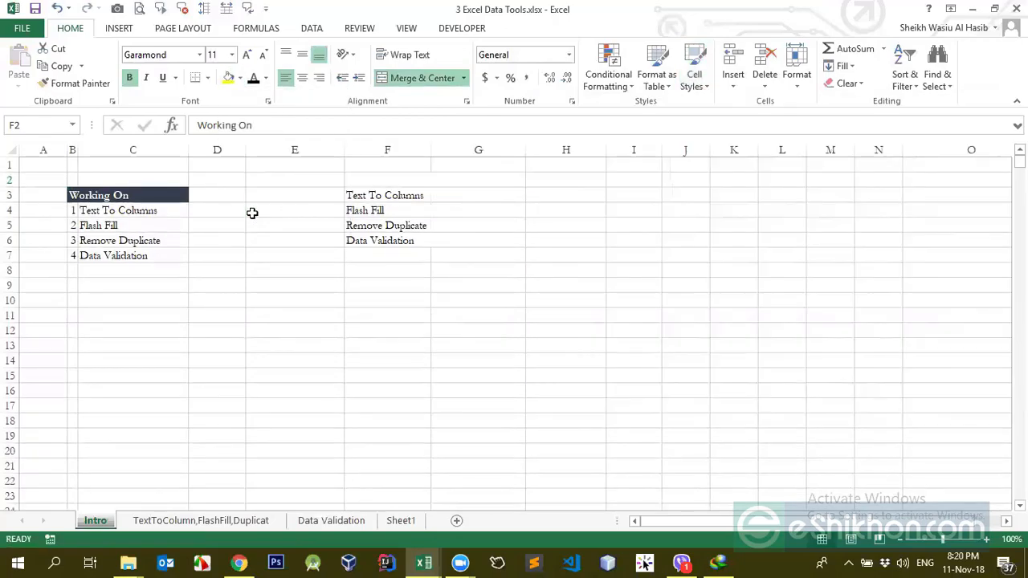
pyautogui.click(253, 78)
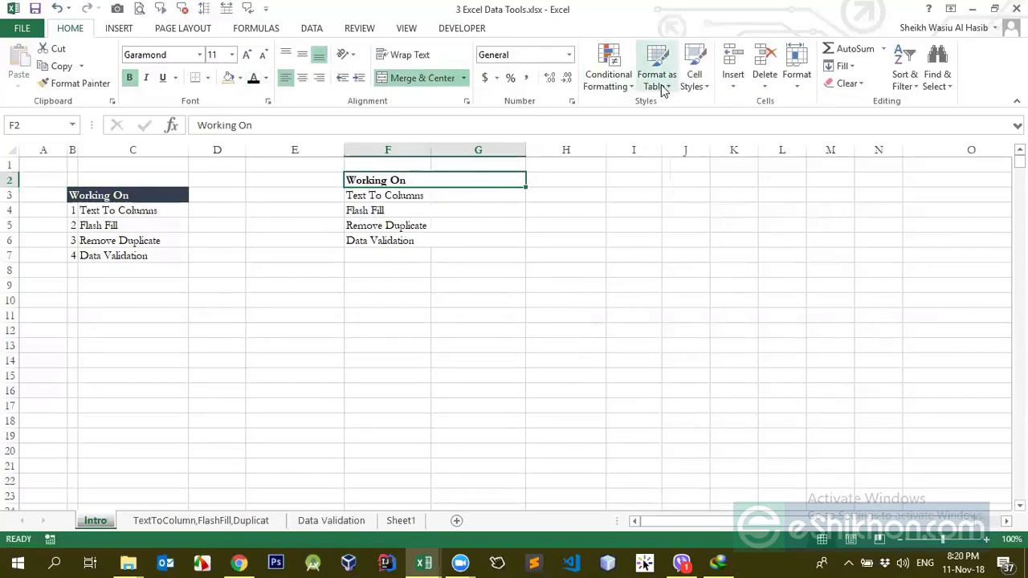
# Preview the Titles and Headings cell styles, including Total, on the heading in F2 without applying one
pyautogui.click(695, 81)
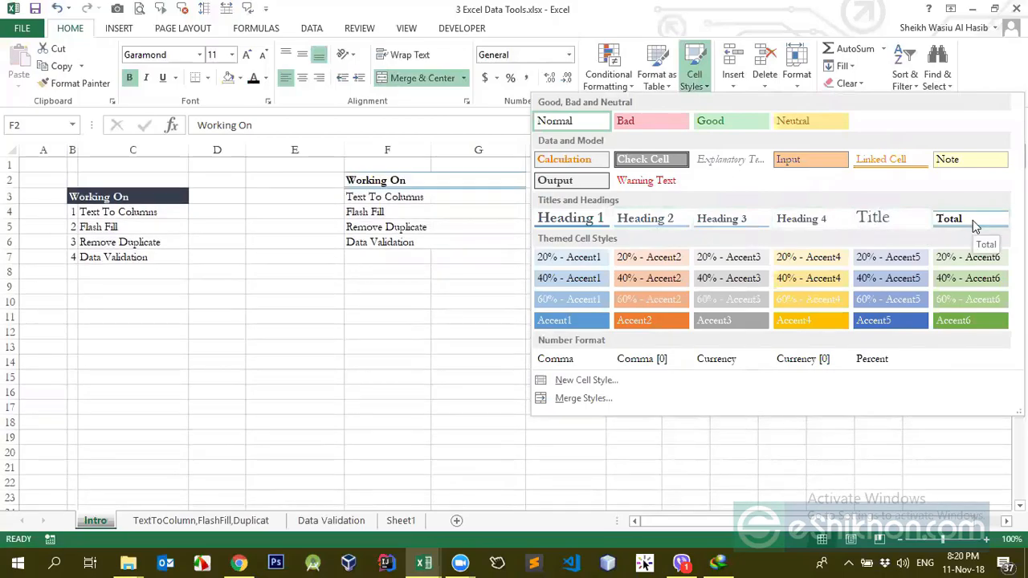
pyautogui.click(420, 236)
pyautogui.click(420, 238)
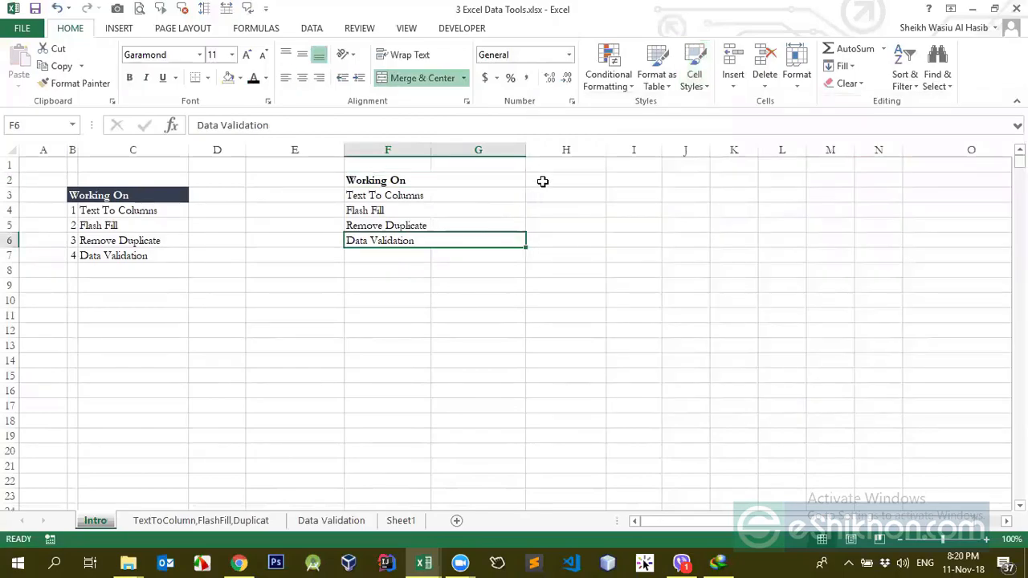
# Enter the values 3, 20, 30 and 2 in cells H3 to H6
pyautogui.click(543, 182)
pyautogui.click(544, 189)
pyautogui.write('3')
pyautogui.press('Return')
pyautogui.write('20')
pyautogui.press('Return')
pyautogui.write('30')
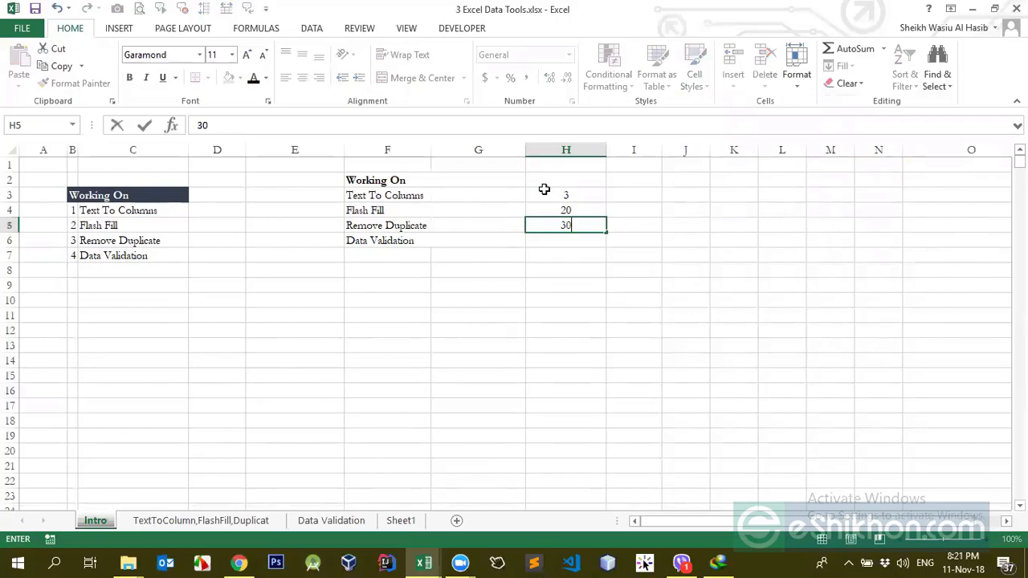
pyautogui.press('Return')
pyautogui.write('2')
pyautogui.press('Return')
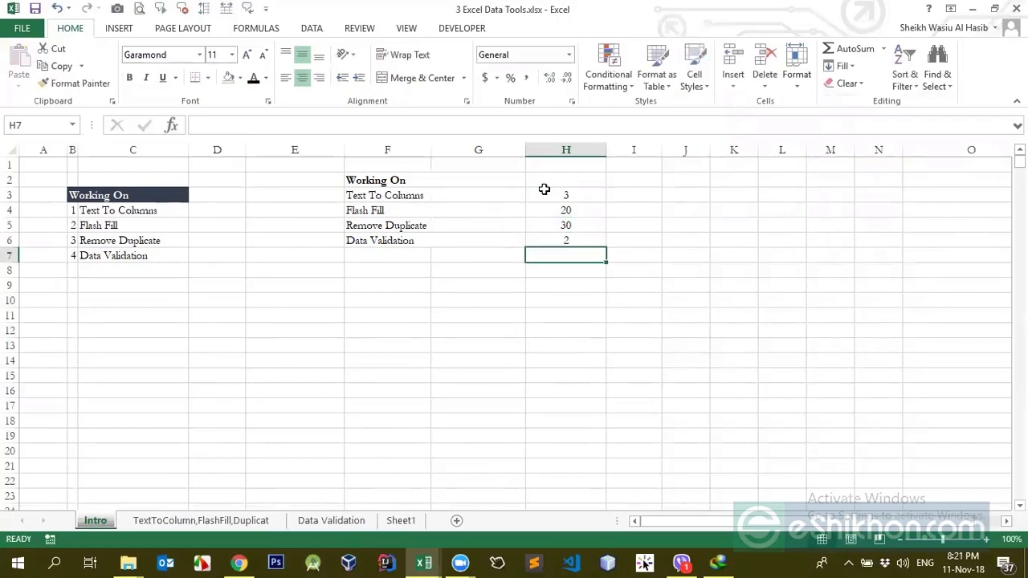
# Sum H3:H6 in cell H7 with AutoSum
pyautogui.hotkey('alt', '=')
pyautogui.press('Return')
pyautogui.press('Left')
pyautogui.press('Up')
pyautogui.press('Right')
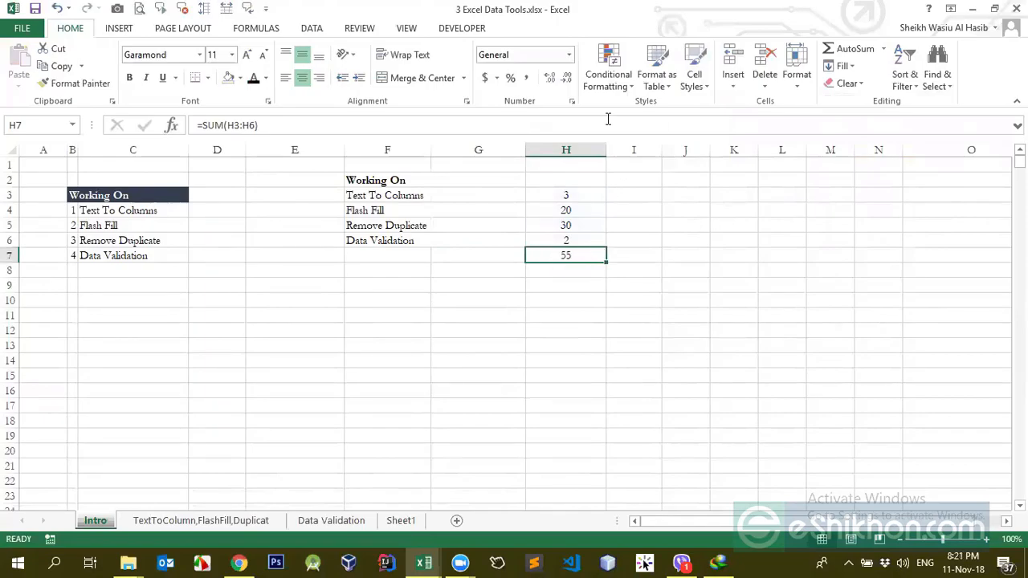
# Apply the Total cell style to the sum in H7
pyautogui.click(694, 76)
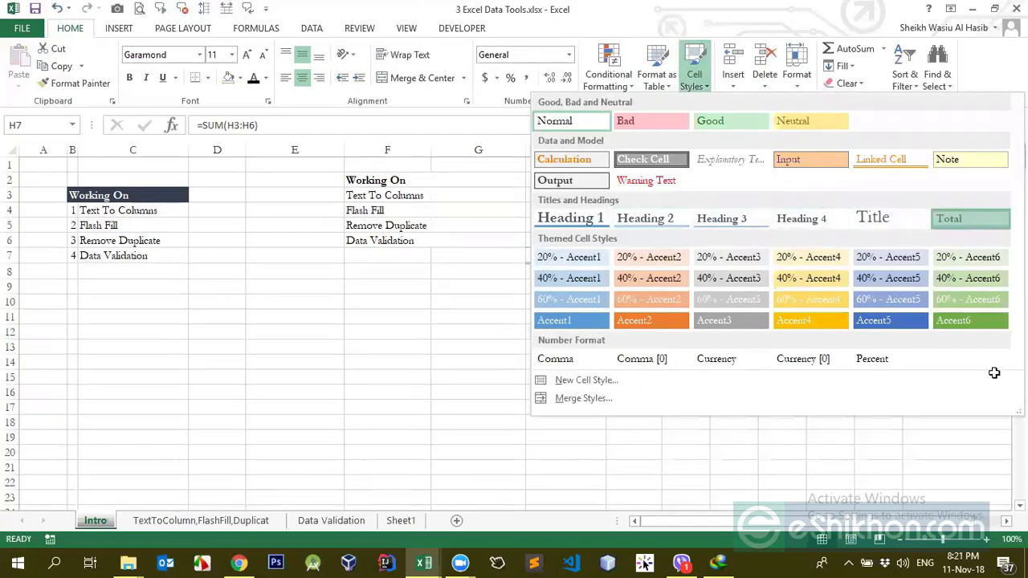
pyautogui.press('Escape')
pyautogui.click(555, 350)
pyautogui.click(567, 255)
pyautogui.click(600, 316)
pyautogui.click(586, 253)
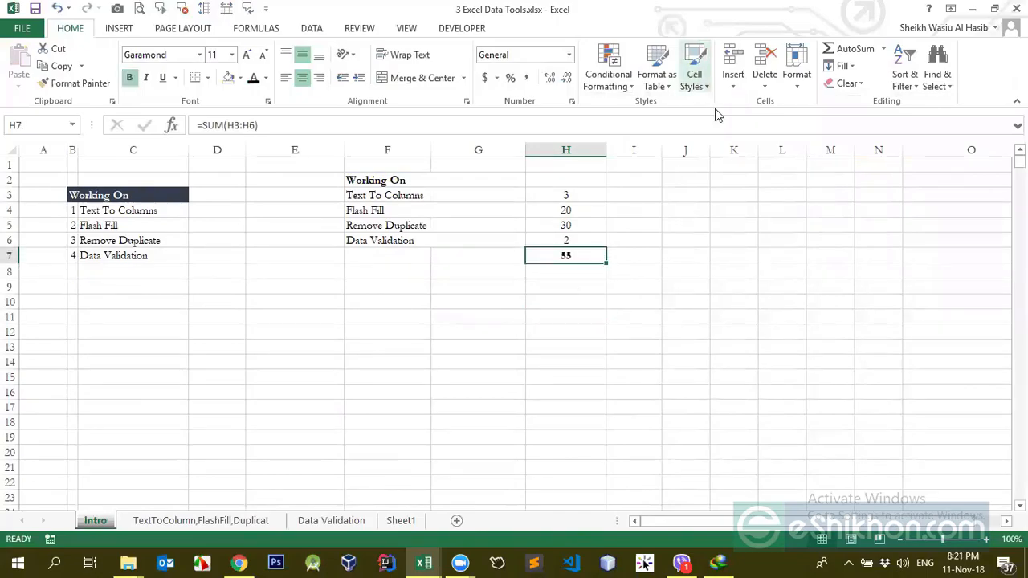
# Review the Total style among the cell styles and inspect its look on the sum in H7
pyautogui.click(694, 77)
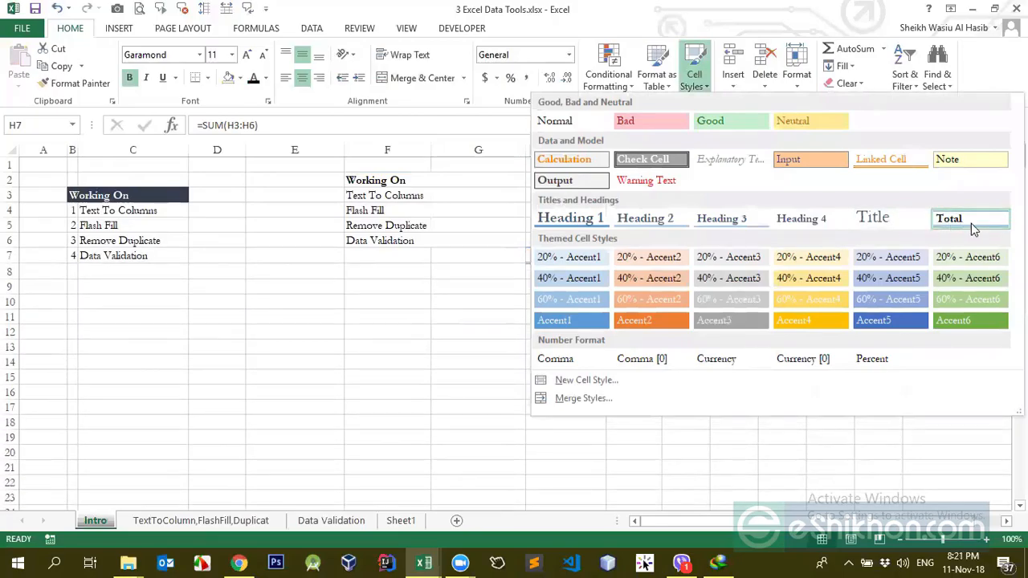
pyautogui.click(423, 288)
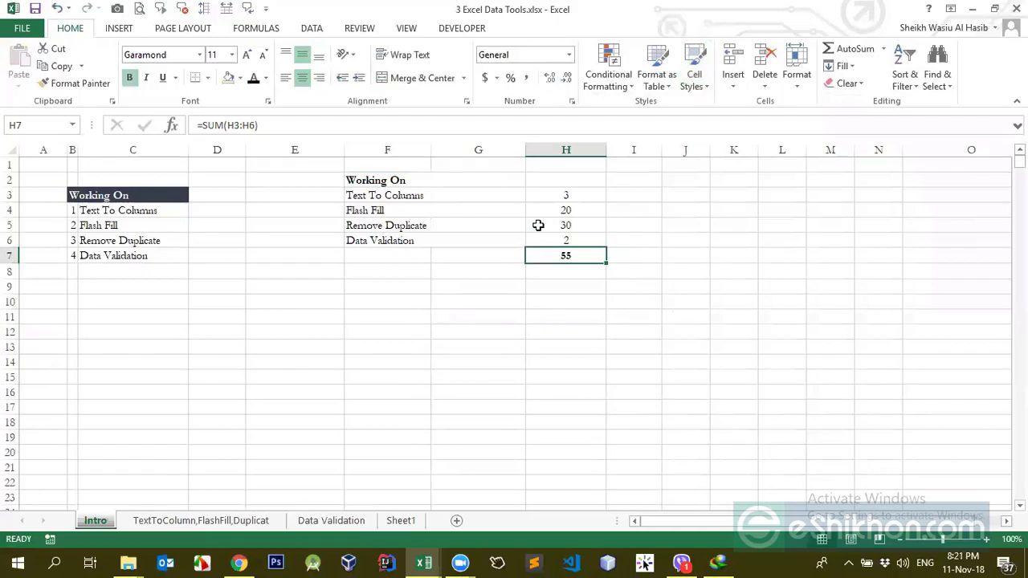
pyautogui.click(699, 88)
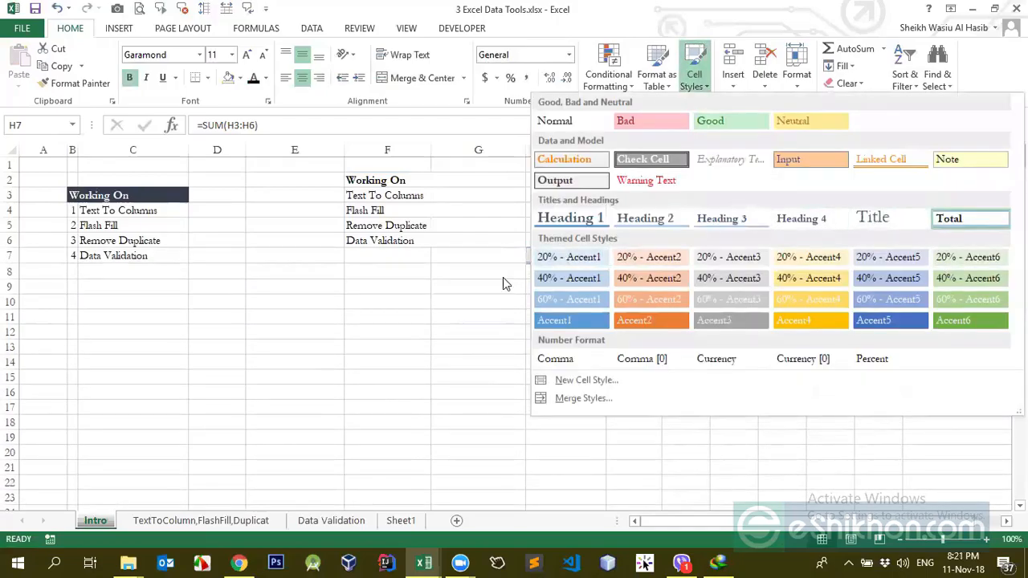
pyautogui.click(383, 275)
pyautogui.click(408, 258)
pyautogui.click(394, 305)
pyautogui.click(460, 318)
pyautogui.click(413, 362)
pyautogui.click(472, 357)
pyautogui.click(394, 318)
# Browse the cell styles for F3 and compare them with the manual fill and font color choices
pyautogui.click(394, 196)
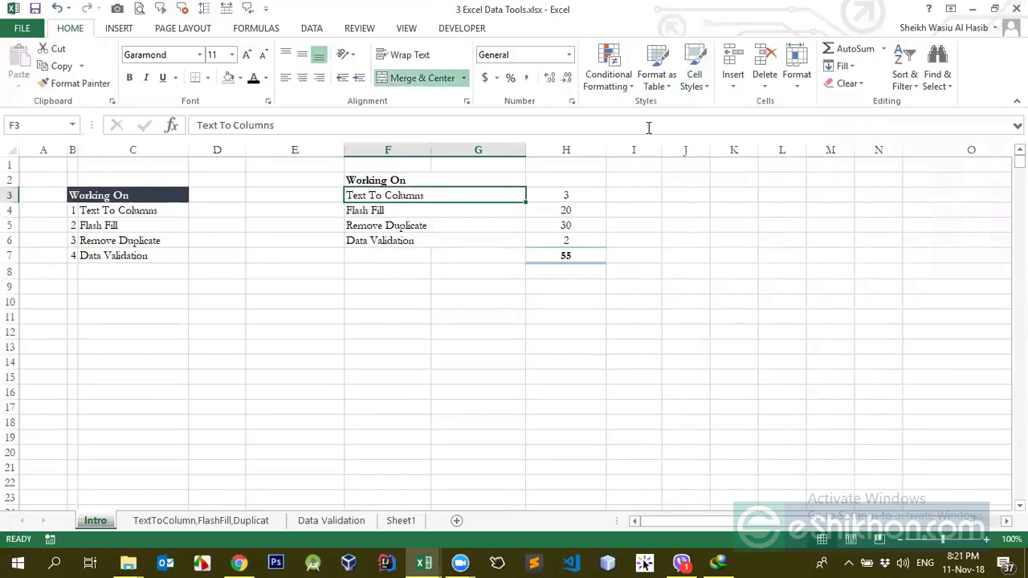
pyautogui.click(692, 87)
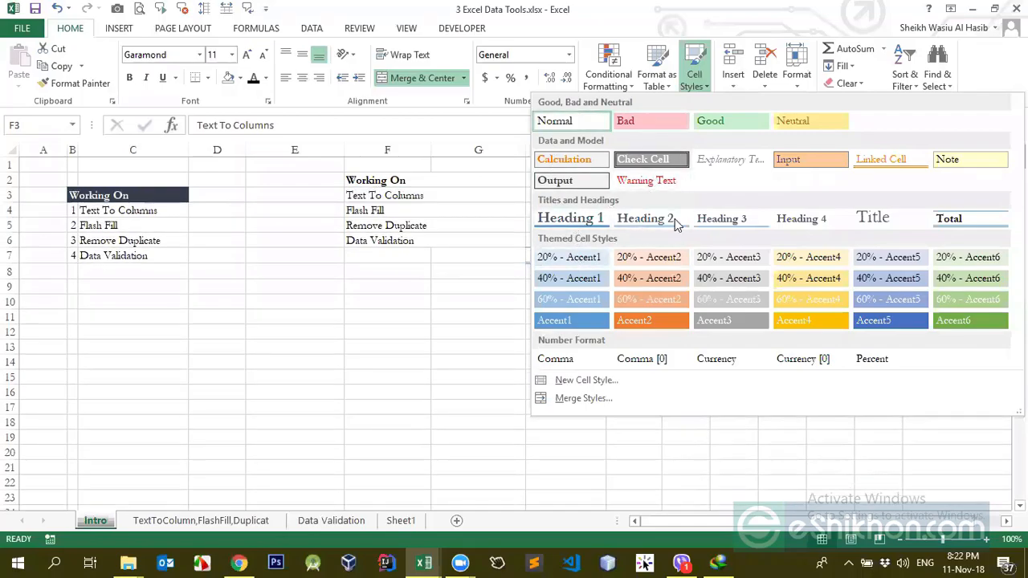
pyautogui.click(399, 222)
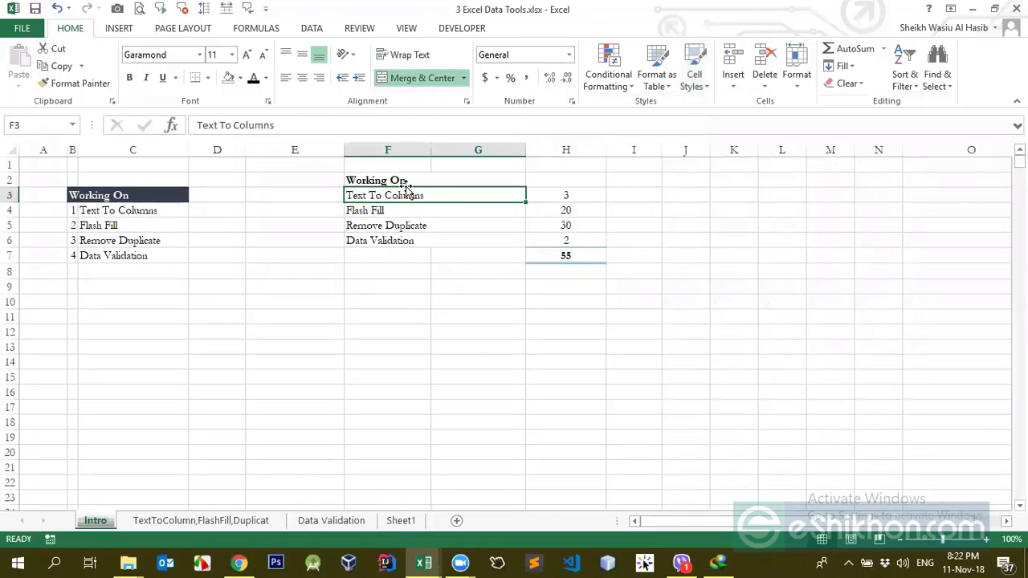
pyautogui.click(239, 78)
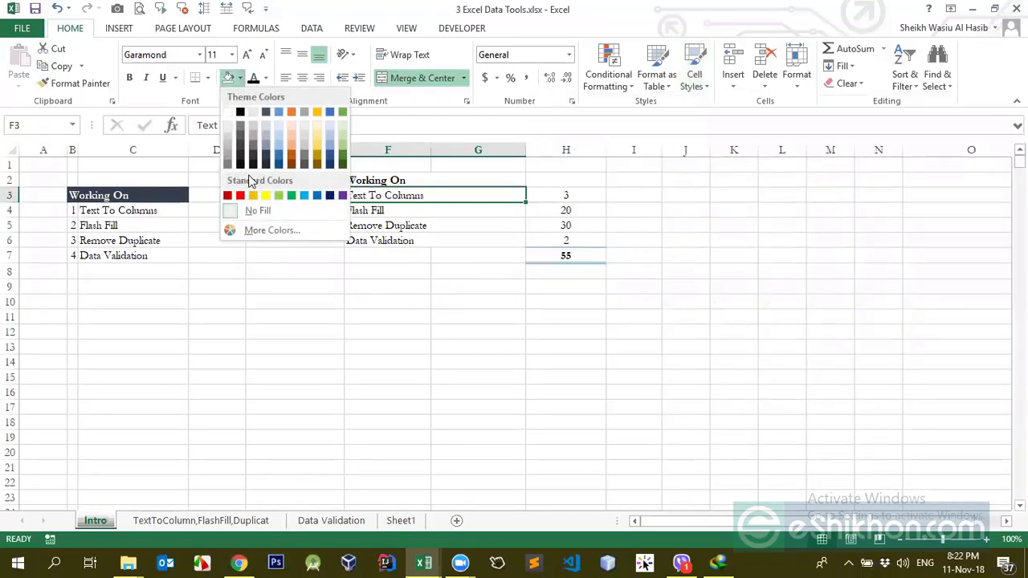
pyautogui.click(266, 78)
pyautogui.click(576, 337)
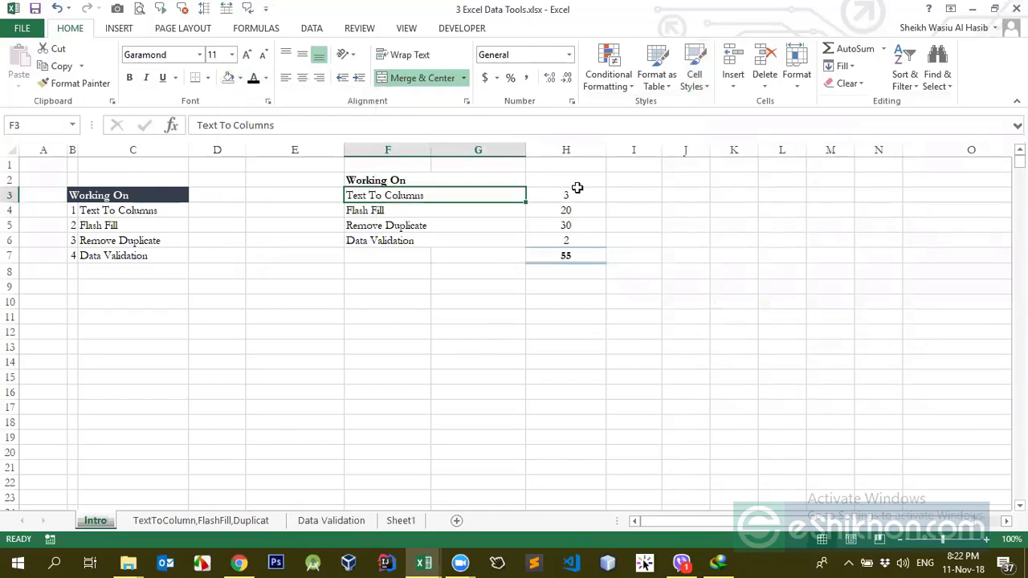
# Preview the Accent1 style on F3, and view the settings for defining a new cell style without creating one
pyautogui.click(696, 81)
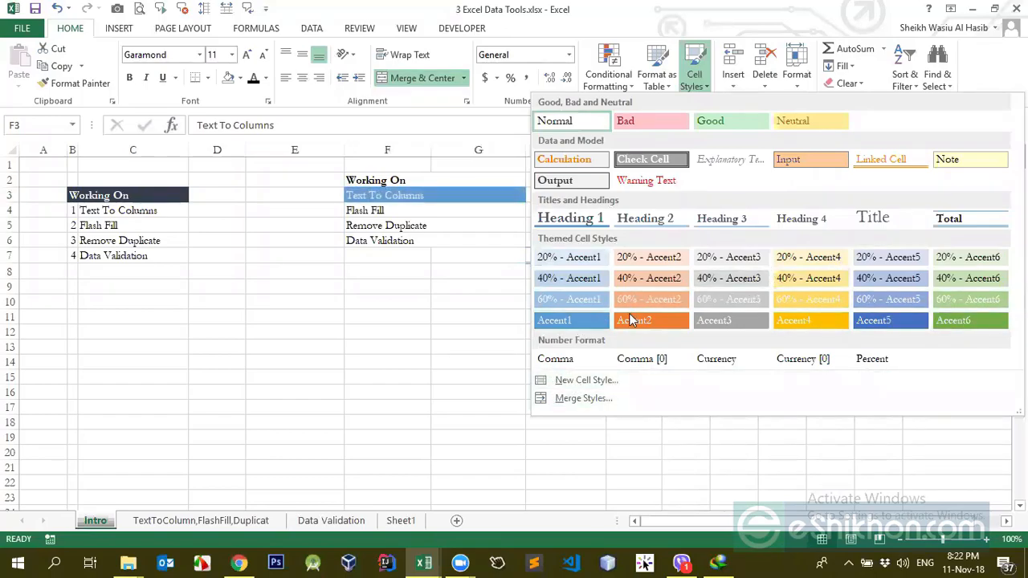
pyautogui.click(585, 380)
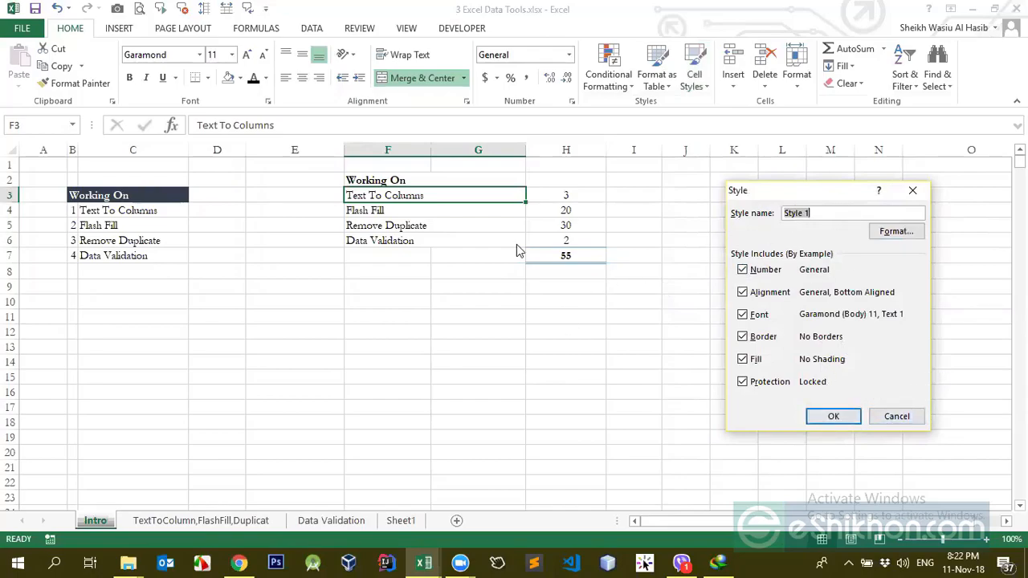
pyautogui.click(900, 417)
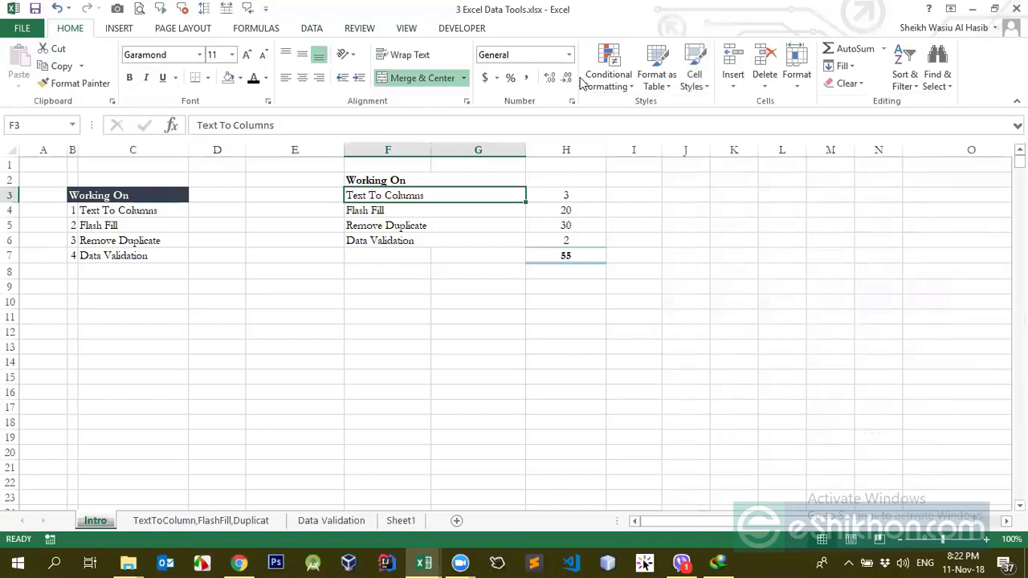
# Look over the cell styles once more and browse the available table formats without applying any
pyautogui.click(696, 84)
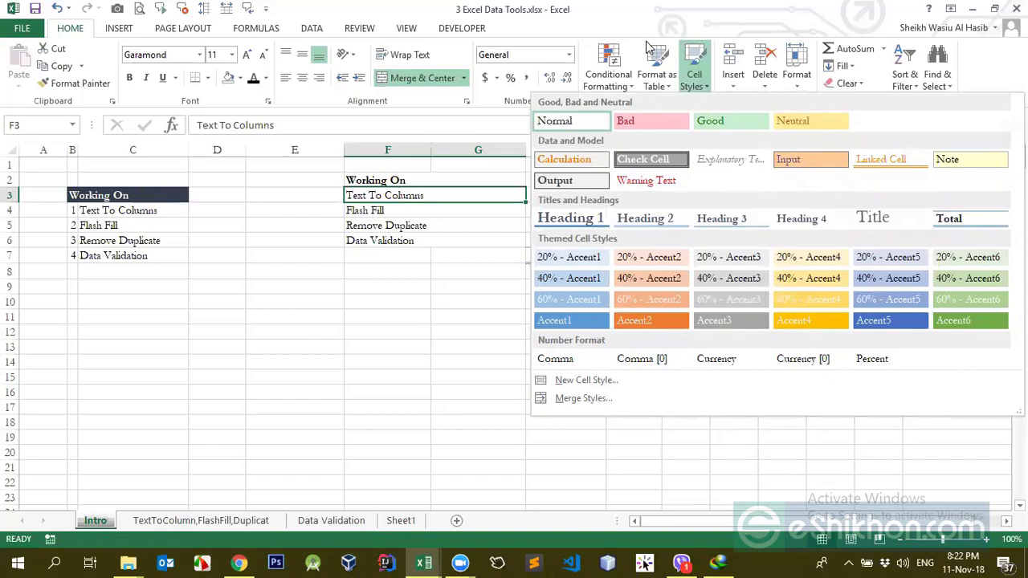
pyautogui.press('Escape')
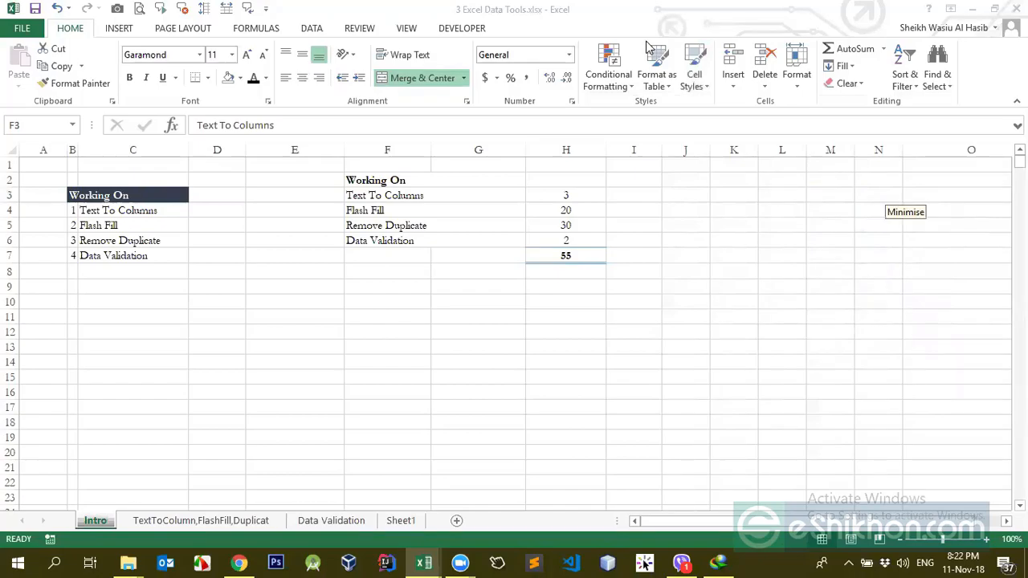
pyautogui.click(649, 91)
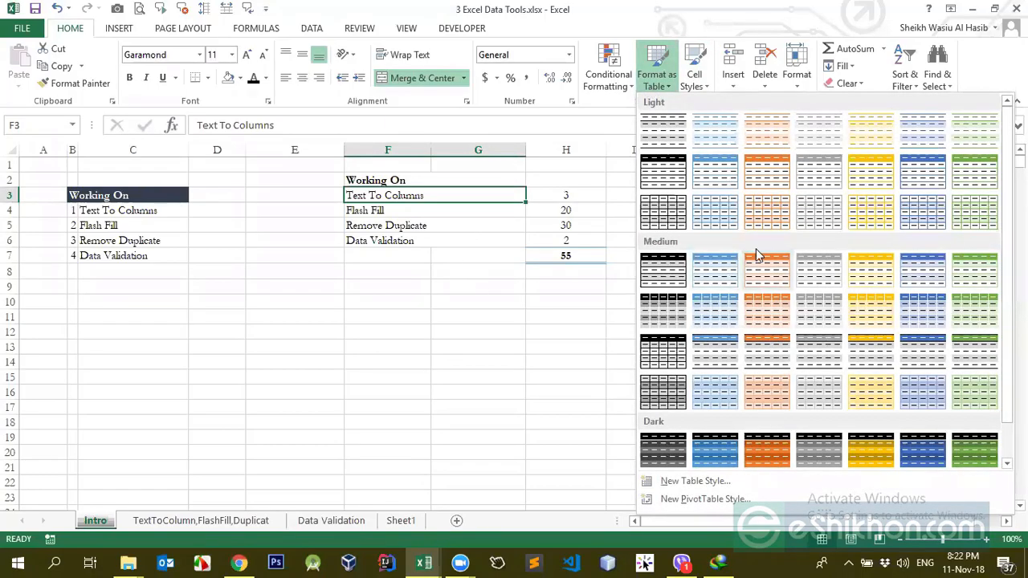
pyautogui.click(471, 252)
# Delete the sum in H7, and merge and center the "Working On" heading across F2:H2
pyautogui.click(477, 226)
pyautogui.click(567, 257)
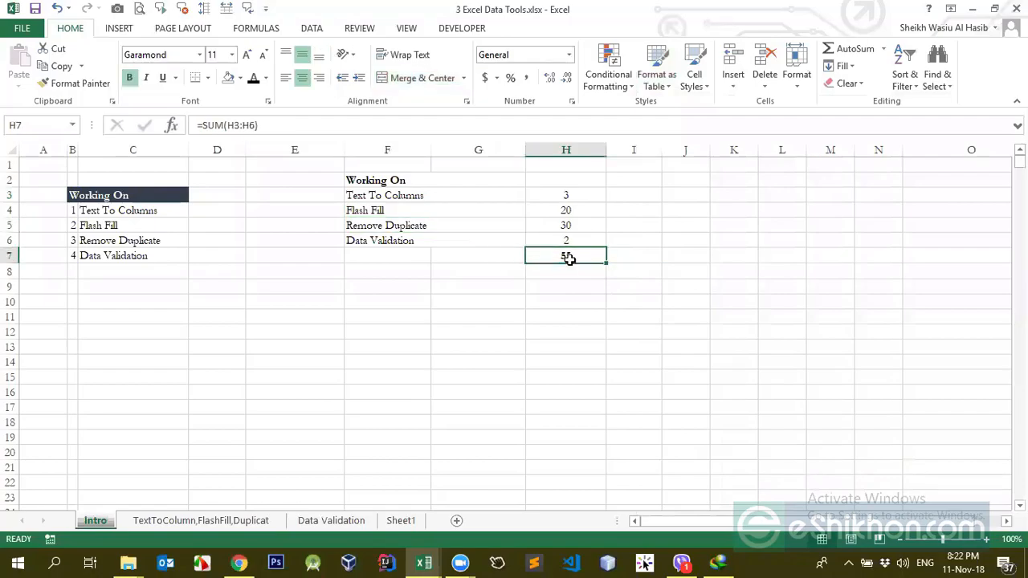
pyautogui.press('Delete')
pyautogui.moveTo(436, 180); pyautogui.dragTo(546, 180)
pyautogui.click(423, 79)
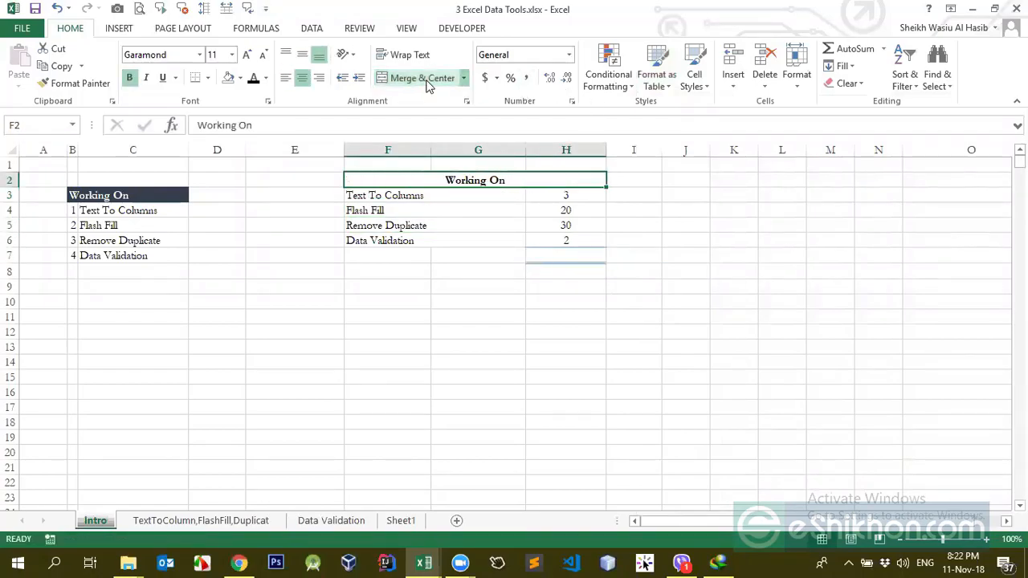
# Remove all borders from the empty total cell H7
pyautogui.click(511, 219)
pyautogui.click(418, 198)
pyautogui.click(543, 259)
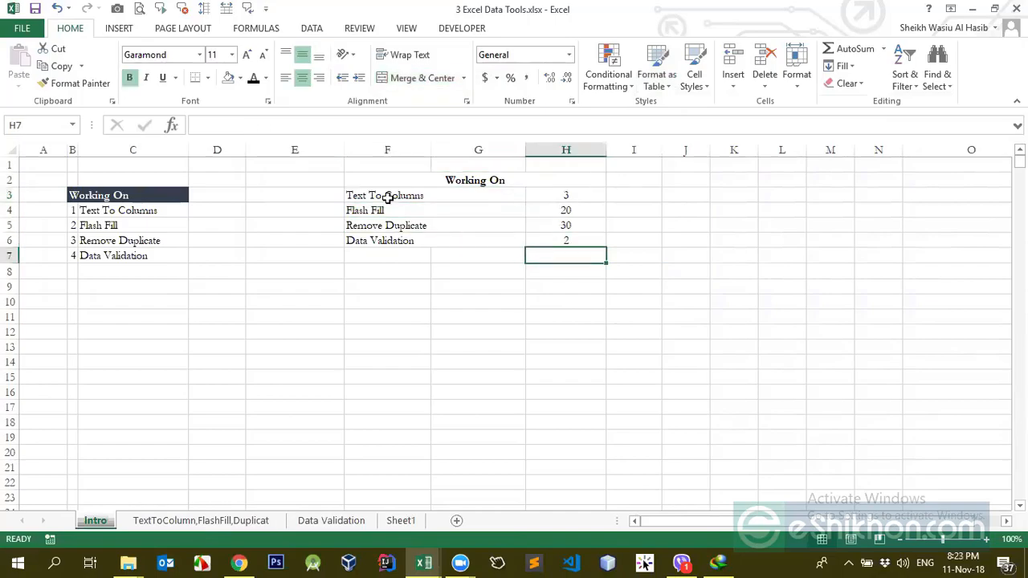
pyautogui.click(207, 78)
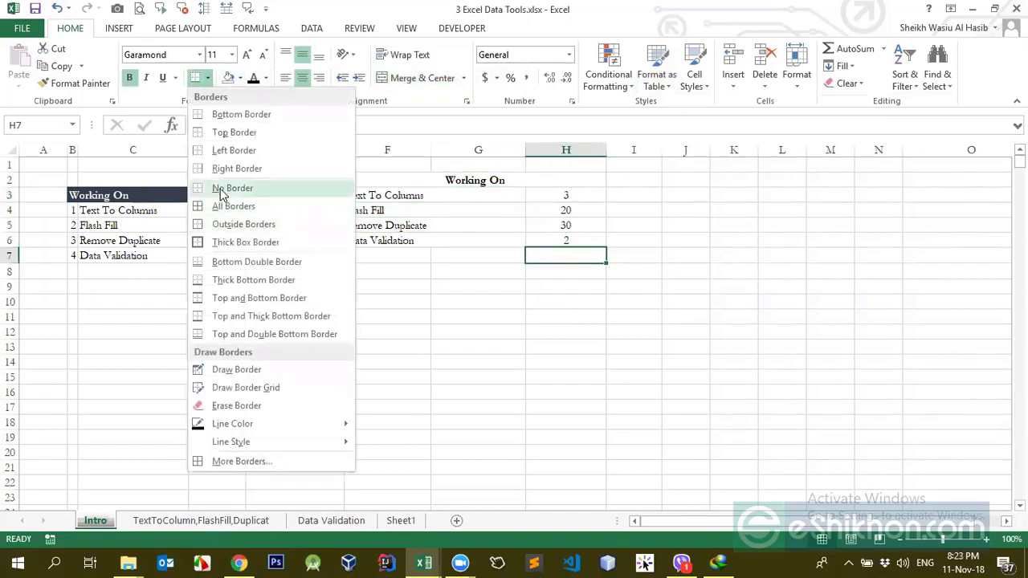
pyautogui.click(223, 190)
# Try formatting only the merged cell F3 as a table with a blue Light style, and undo it
pyautogui.moveTo(405, 181); pyautogui.dragTo(551, 245)
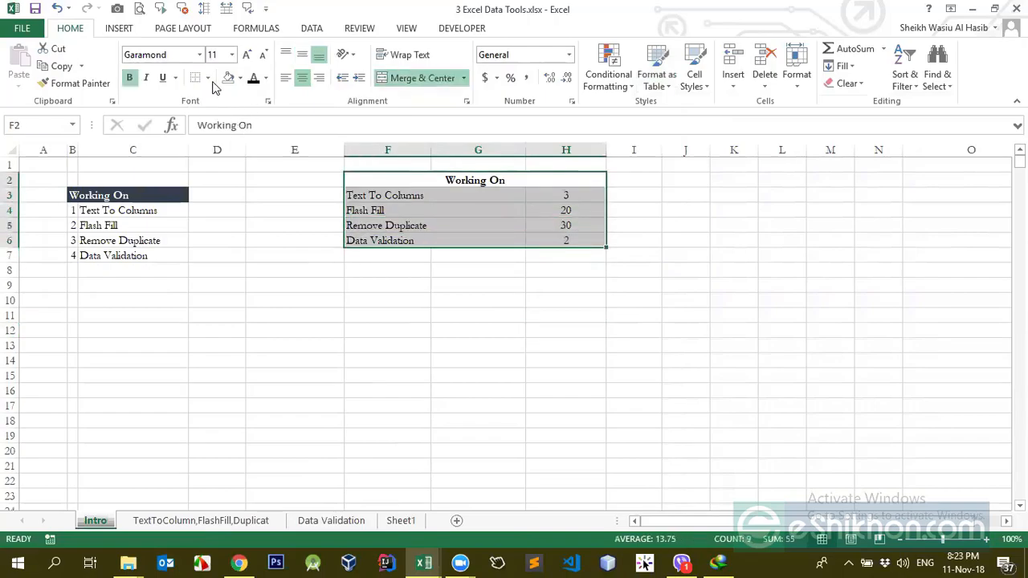
pyautogui.click(507, 195)
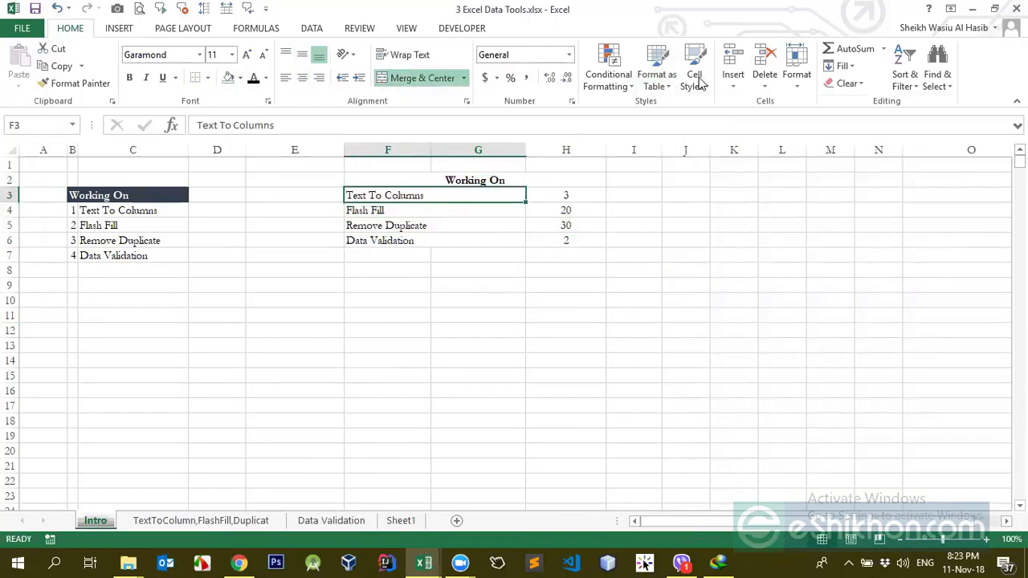
pyautogui.click(659, 80)
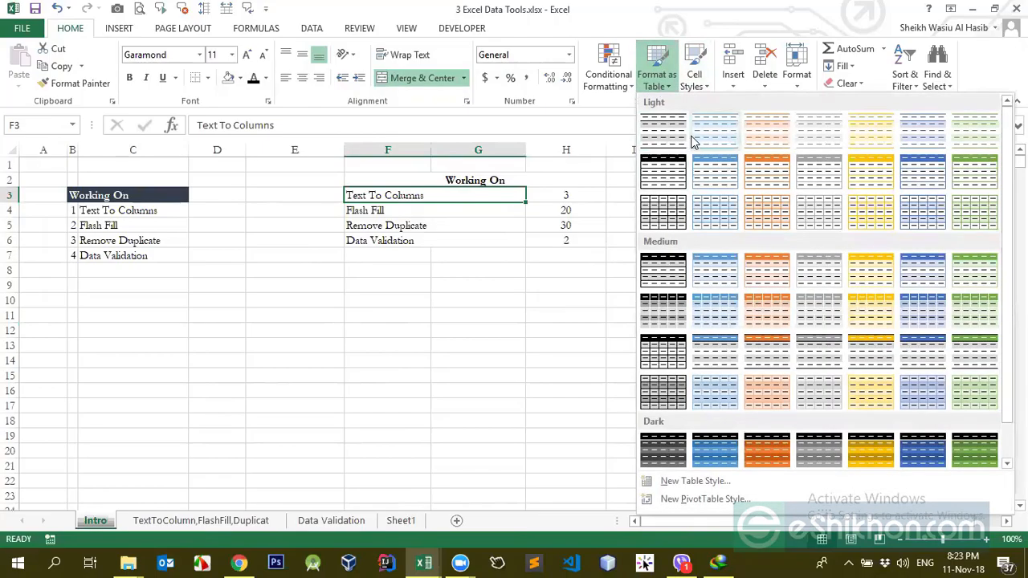
pyautogui.click(697, 178)
pyautogui.click(832, 350)
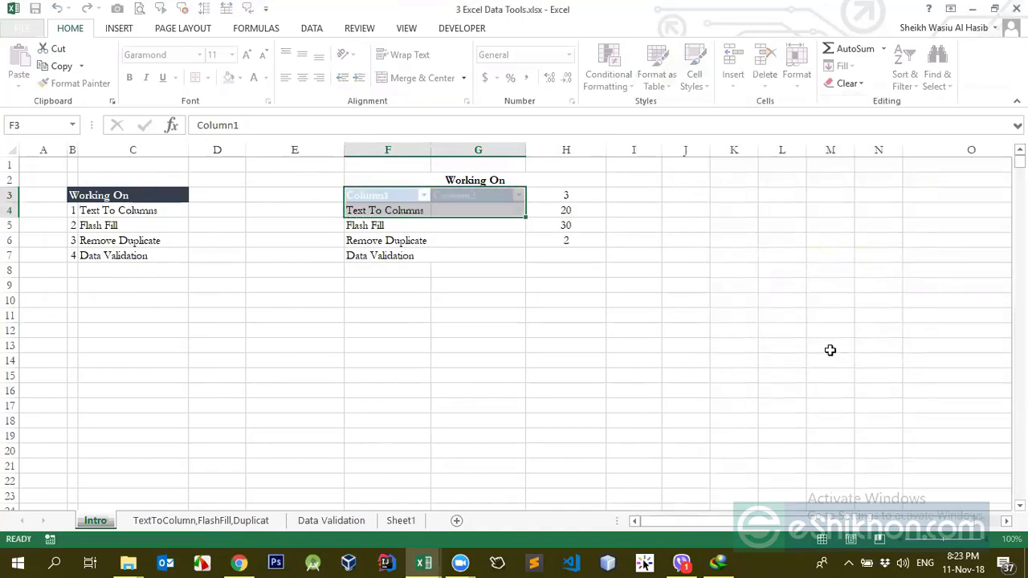
pyautogui.hotkey('ctrl', 'z')
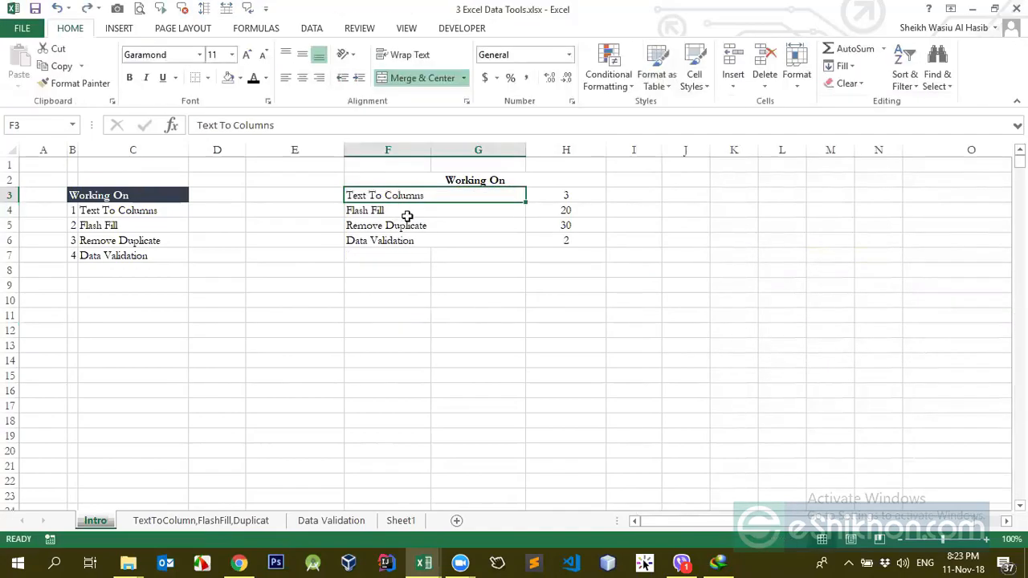
# Try formatting F2:H6, including the merged heading, as a table with a blue Light style, and undo it
pyautogui.moveTo(413, 187); pyautogui.dragTo(547, 238)
pyautogui.click(516, 332)
pyautogui.click(518, 291)
pyautogui.click(609, 77)
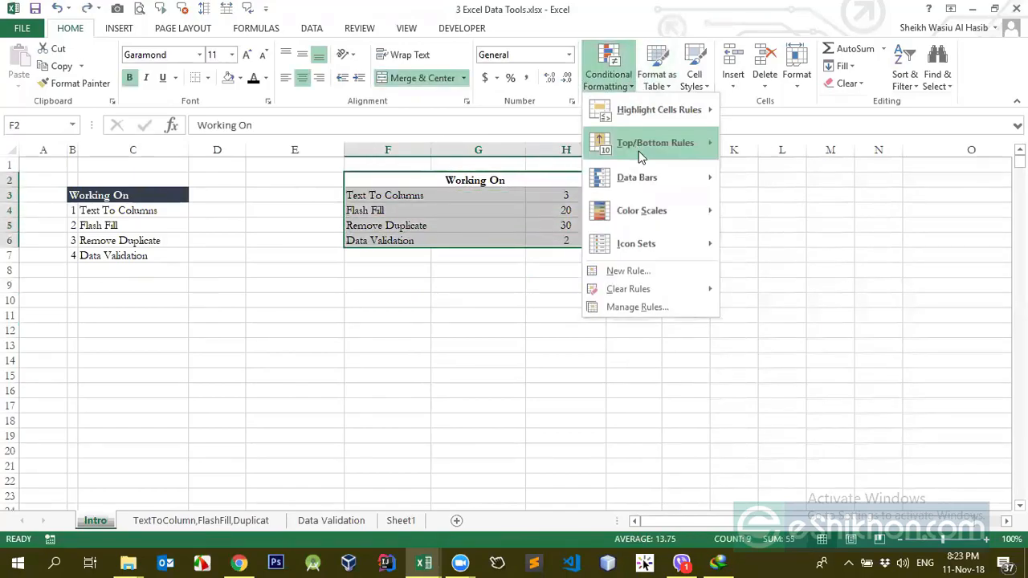
pyautogui.click(660, 80)
pyautogui.click(715, 169)
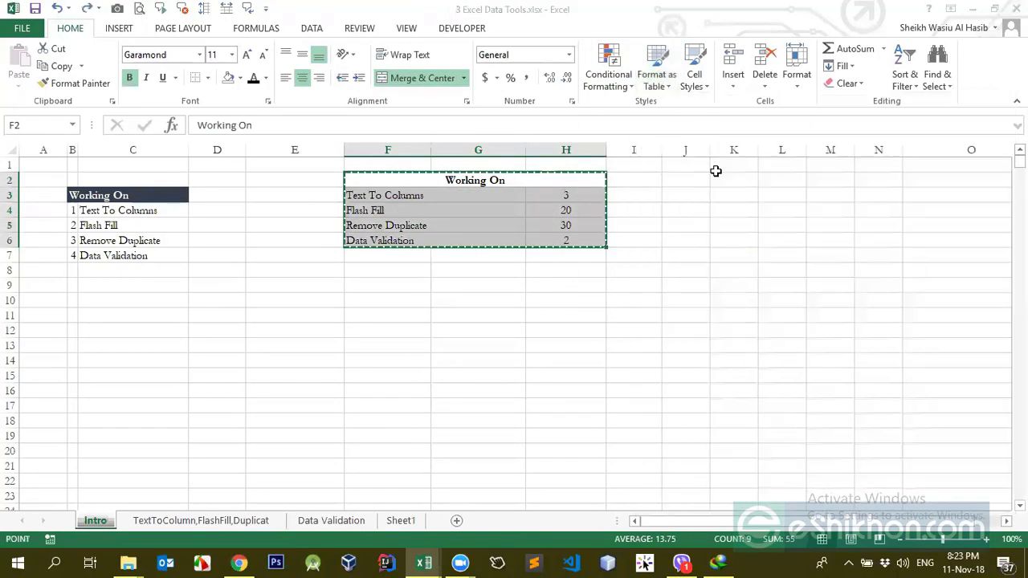
pyautogui.click(806, 345)
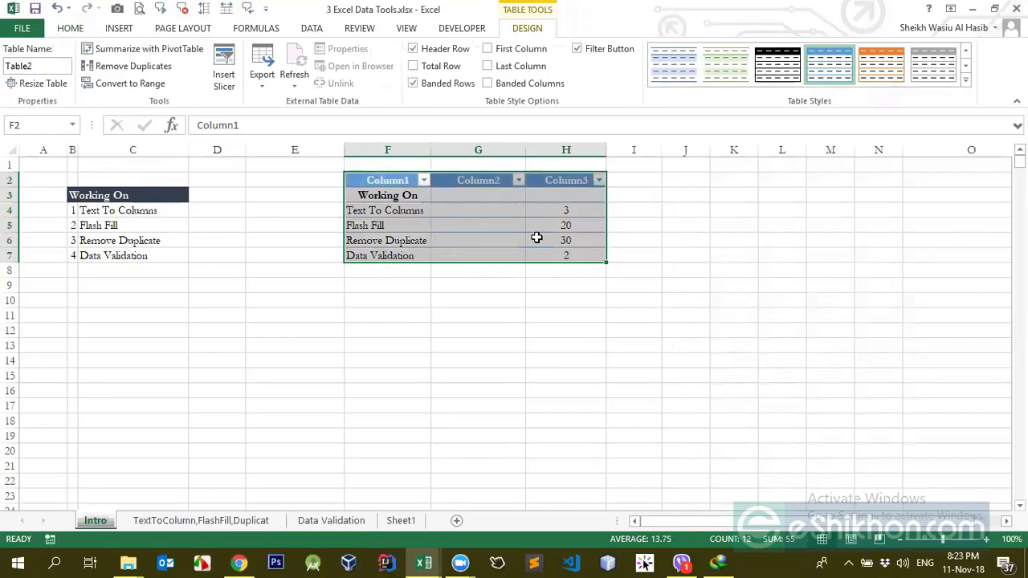
pyautogui.hotkey('ctrl', 'z')
# Try formatting the list rows F3:H6 without the heading as a blue Light-style table, and undo it
pyautogui.moveTo(386, 198); pyautogui.dragTo(582, 236)
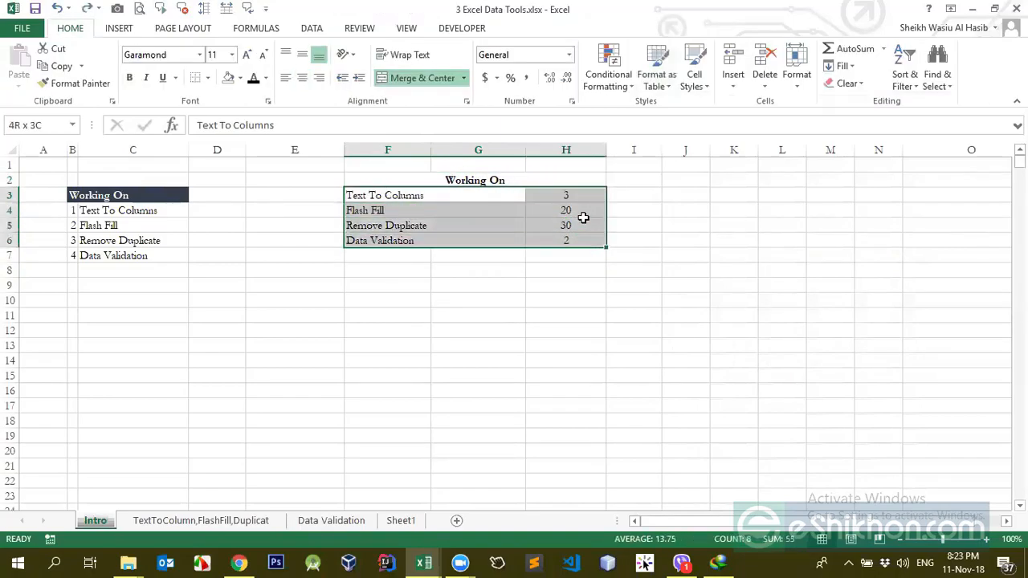
pyautogui.click(608, 71)
pyautogui.click(657, 69)
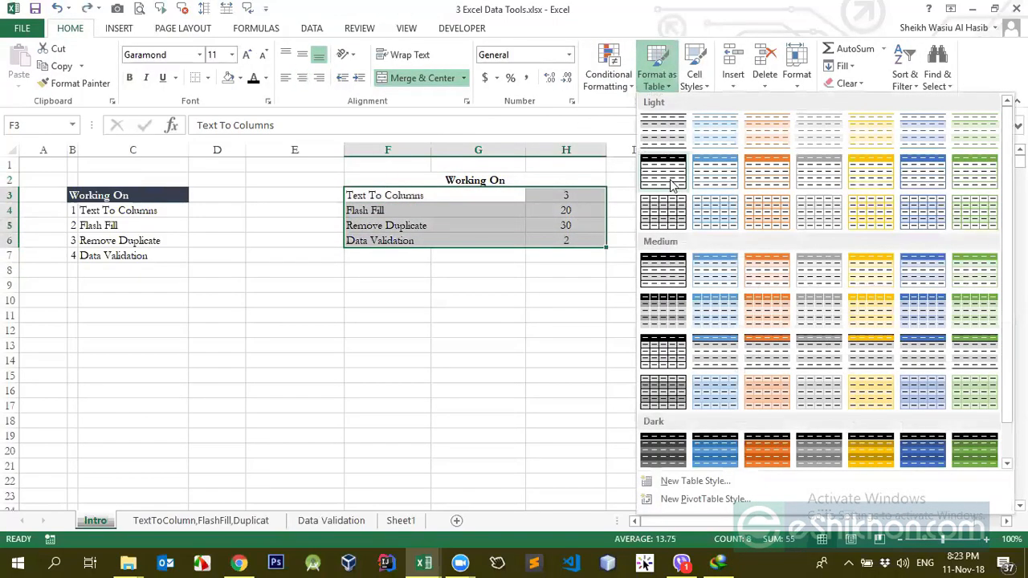
pyautogui.click(727, 186)
pyautogui.click(822, 354)
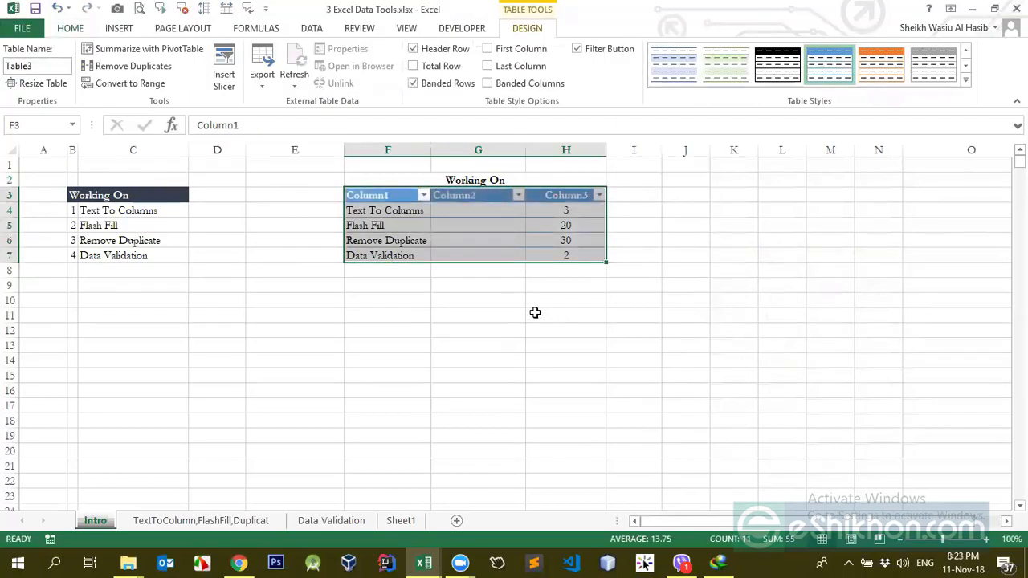
pyautogui.hotkey('ctrl', 'z')
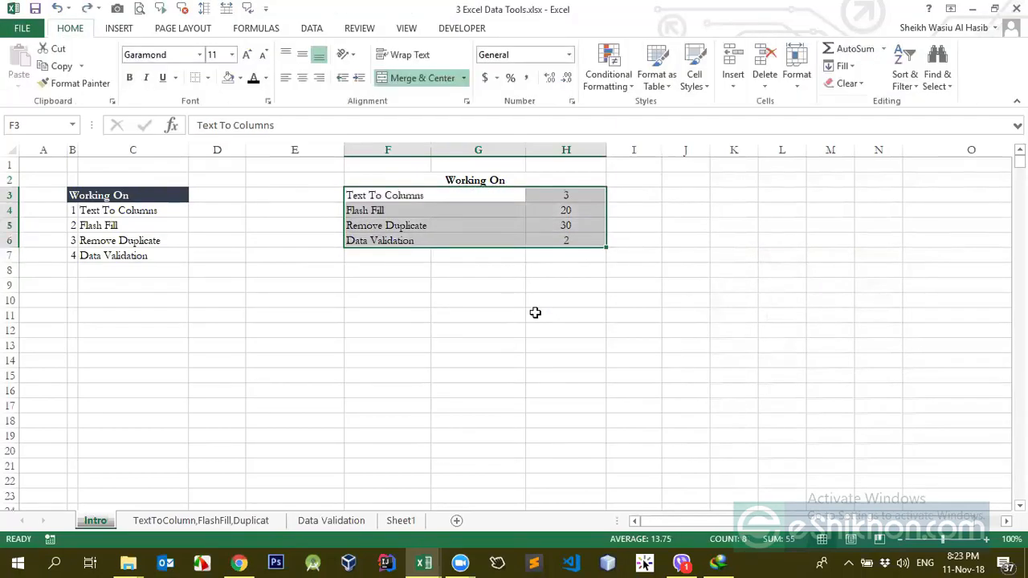
# Move the list rows F3:H6 down to F8:H11 to leave room for column headers
pyautogui.click(658, 74)
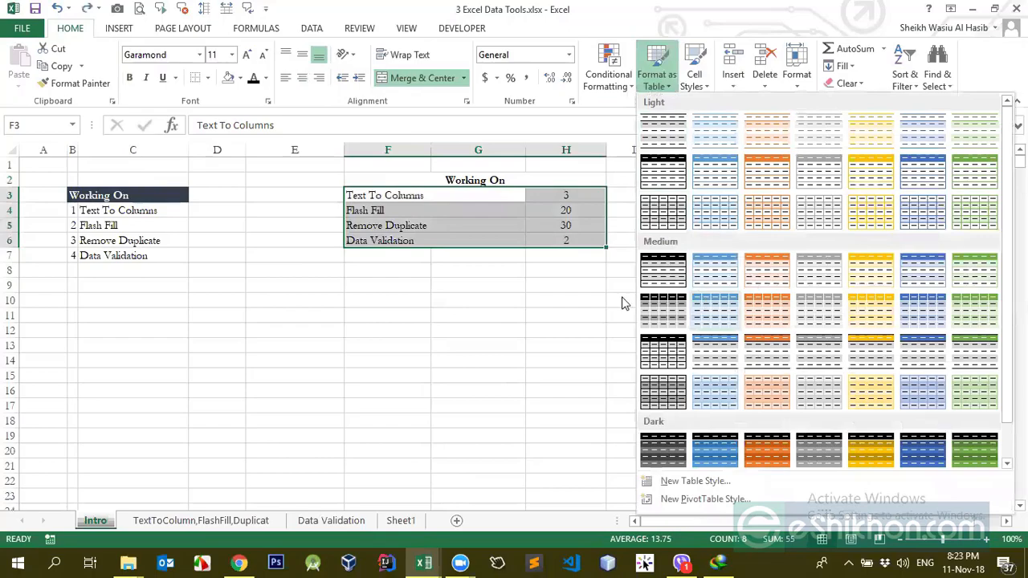
pyautogui.click(359, 201)
pyautogui.click(372, 195)
pyautogui.hotkey('ctrl', 'shift', 'Right')
pyautogui.hotkey('ctrl', 'shift', 'Down')
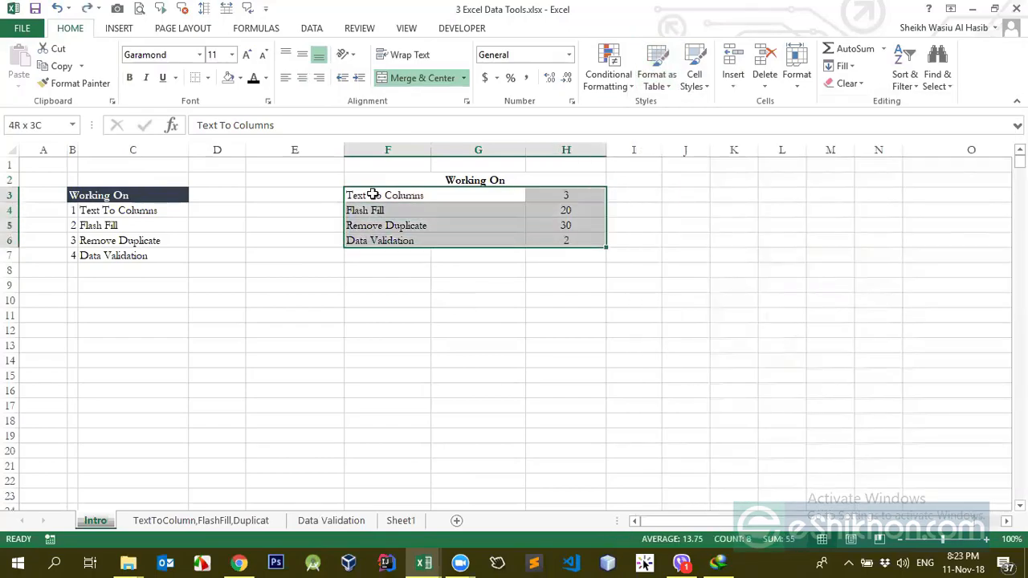
pyautogui.moveTo(401, 183); pyautogui.dragTo(407, 273)
# Enter the column header Type in F7 above the item names
pyautogui.click(387, 256)
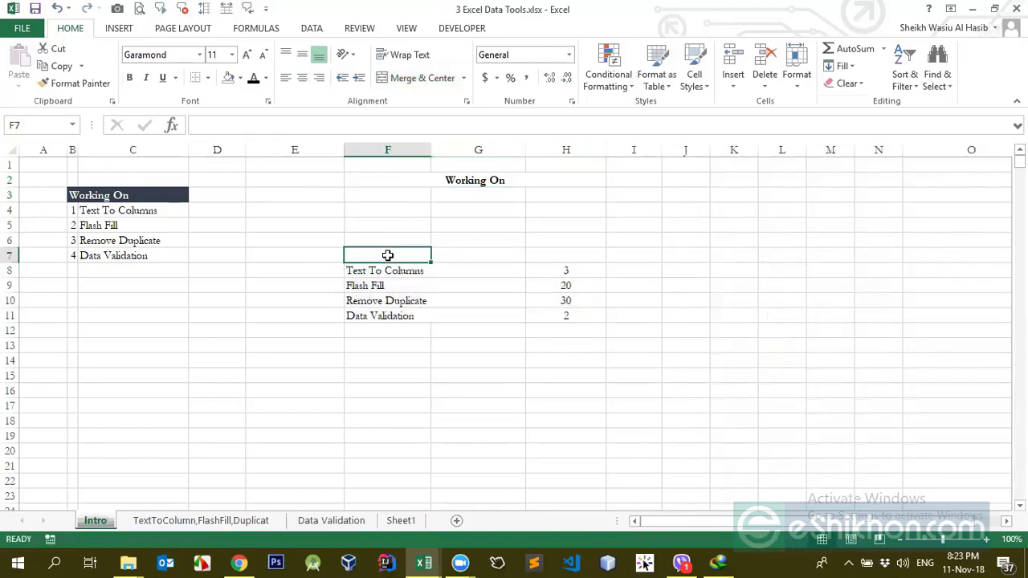
pyautogui.write('Type')
pyautogui.press('Return')
pyautogui.press('Right')
pyautogui.press('Up')
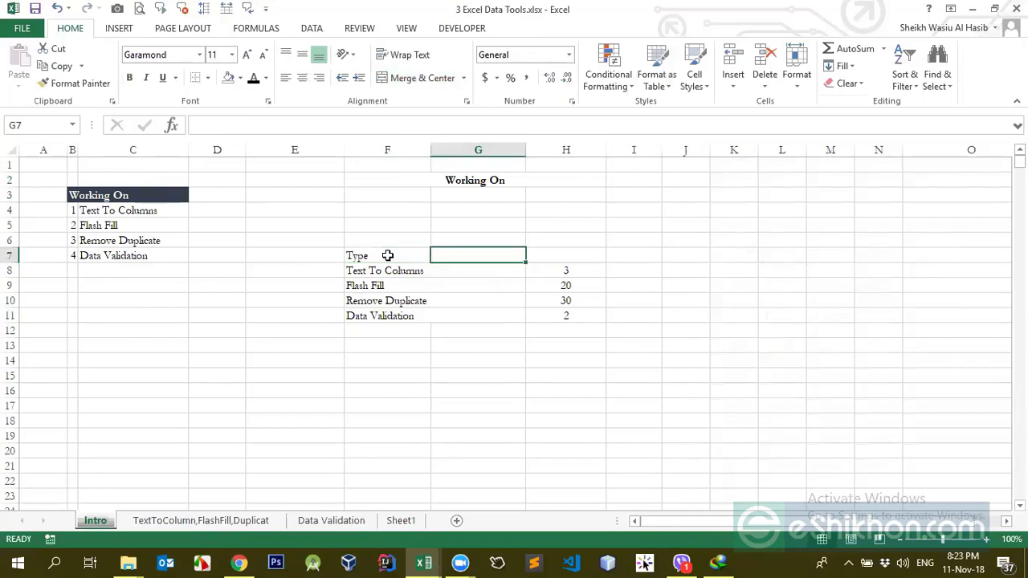
# Unmerge the item name cells in F8:G11
pyautogui.hotkey('shift', 'Down')
pyautogui.press('Down')
pyautogui.hotkey('shift', 'Down')
pyautogui.hotkey('shift', 'Down')
pyautogui.hotkey('shift', 'Down')
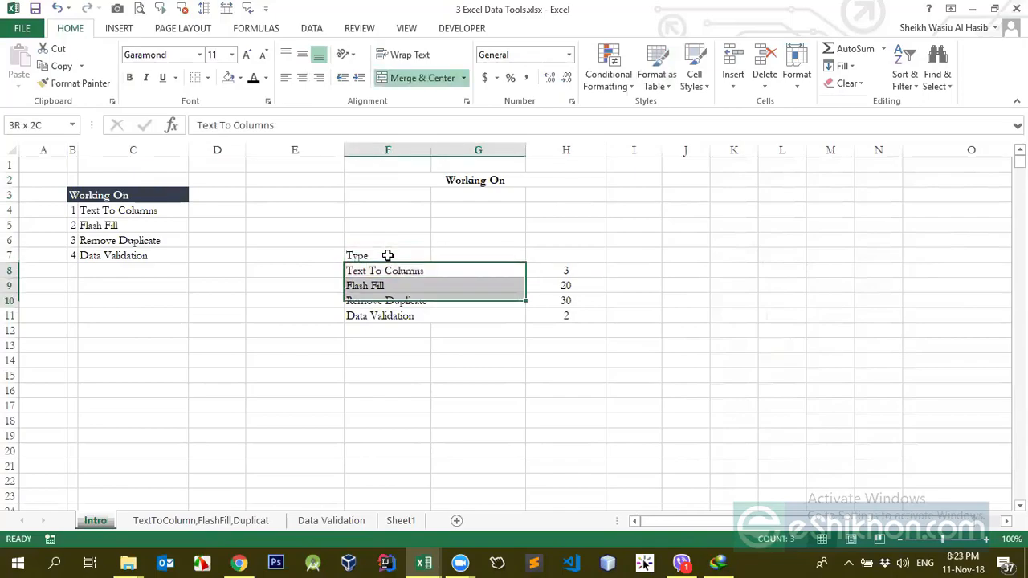
pyautogui.click(480, 266)
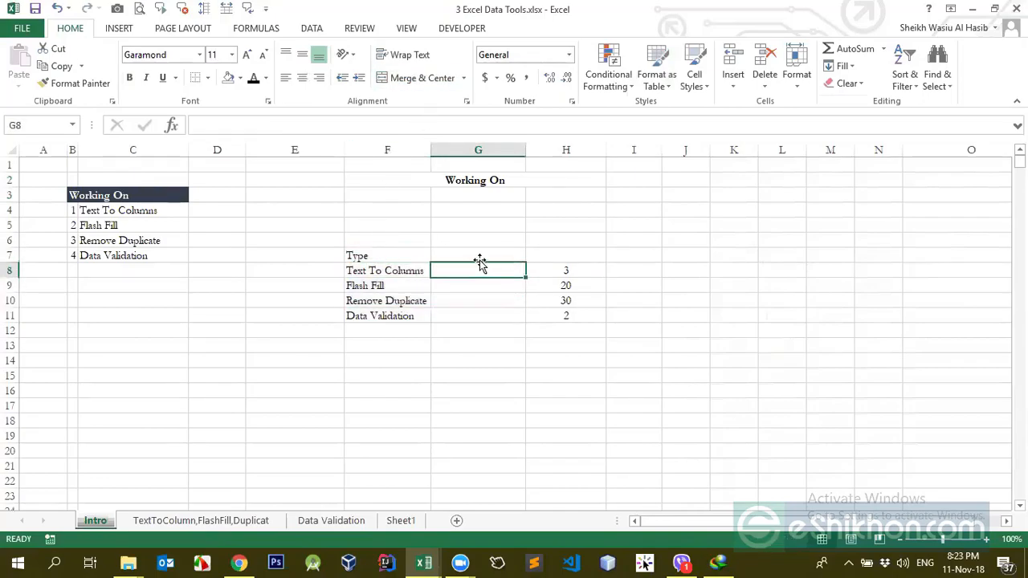
# Enter the column header Value in G7
pyautogui.click(480, 256)
pyautogui.write('Value')
pyautogui.press('Return')
# Move the numbers from H8:H11 into G8:G11 under the Value header
pyautogui.click(528, 270)
pyautogui.hotkey('shift', 'Down')
pyautogui.hotkey('shift', 'Down')
pyautogui.hotkey('shift', 'Down')
pyautogui.hotkey('ctrl', 'x')
pyautogui.click(523, 270)
pyautogui.press('Return')
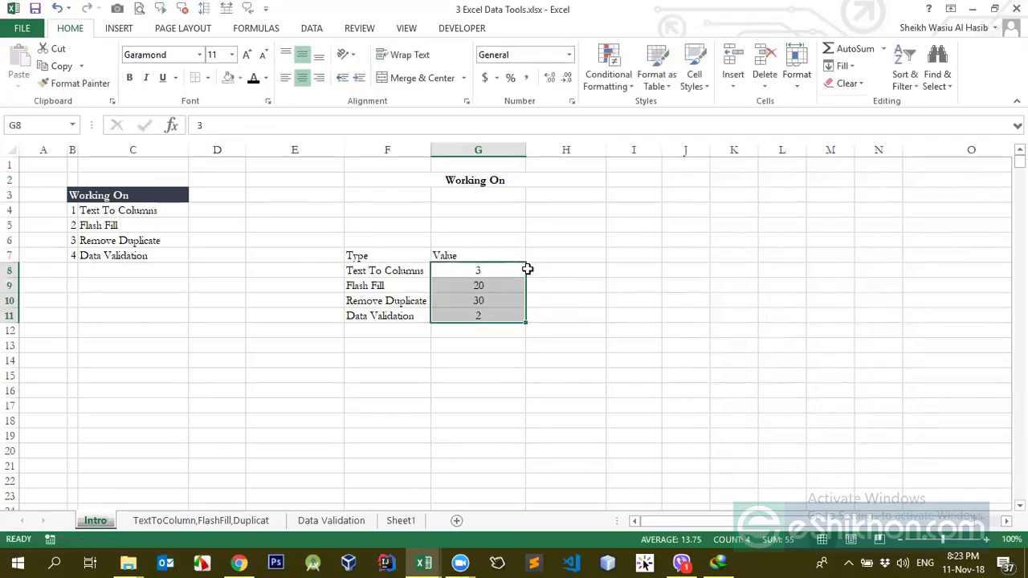
pyautogui.click(416, 259)
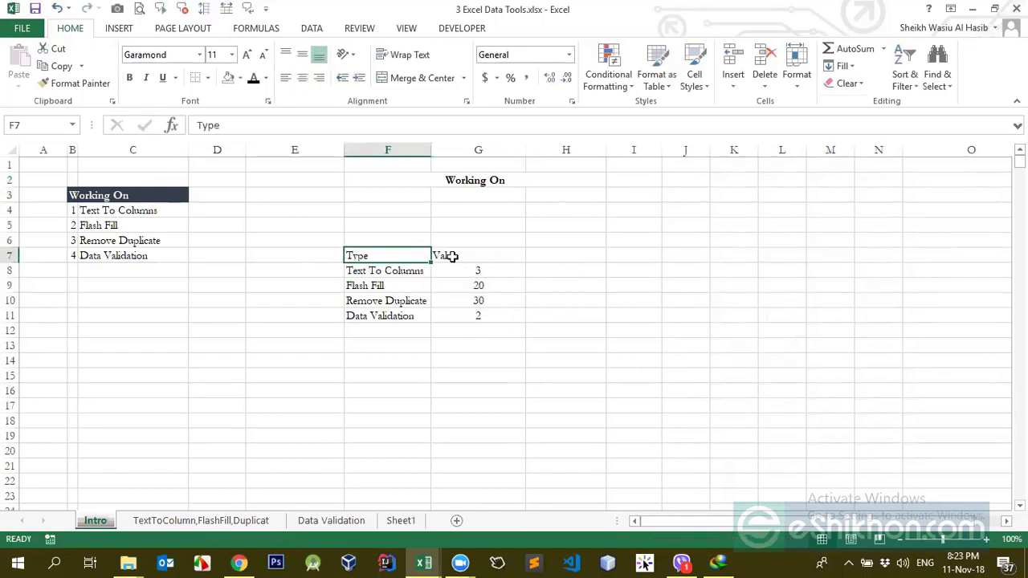
pyautogui.click(657, 74)
pyautogui.click(698, 174)
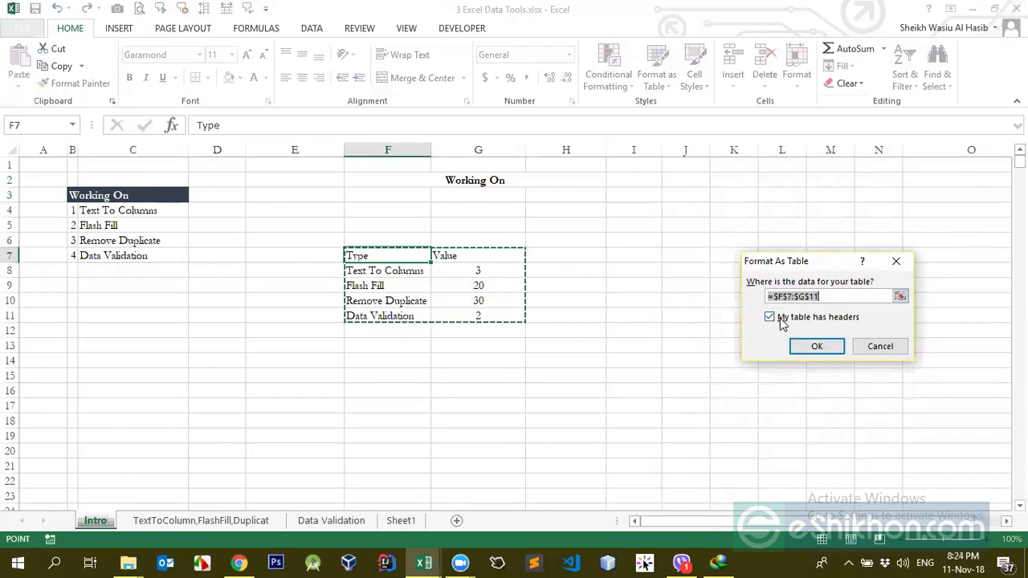
pyautogui.click(880, 346)
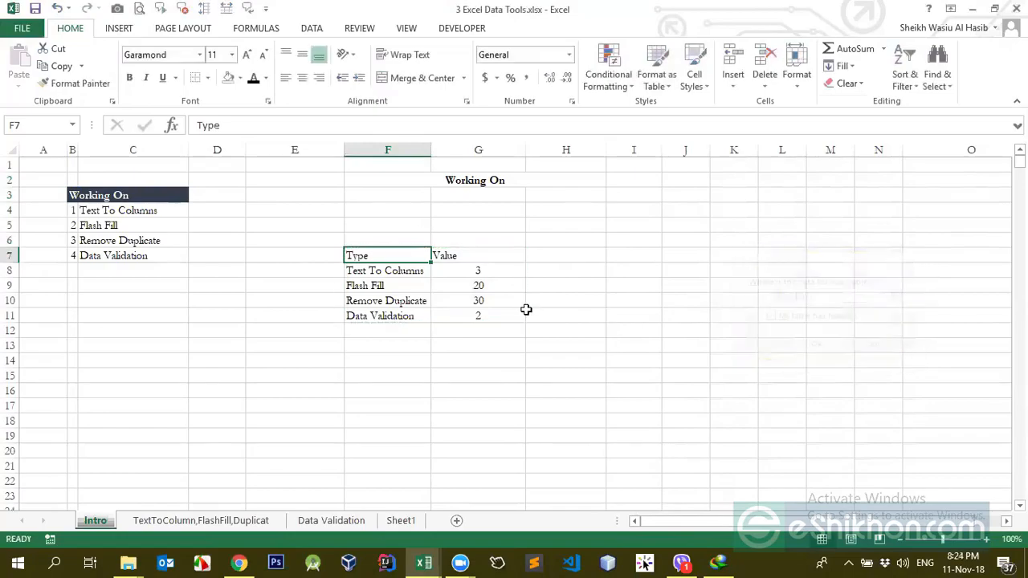
# Format F7:G11 as a table with headers, using the blue style from the first Medium row
pyautogui.click(474, 258)
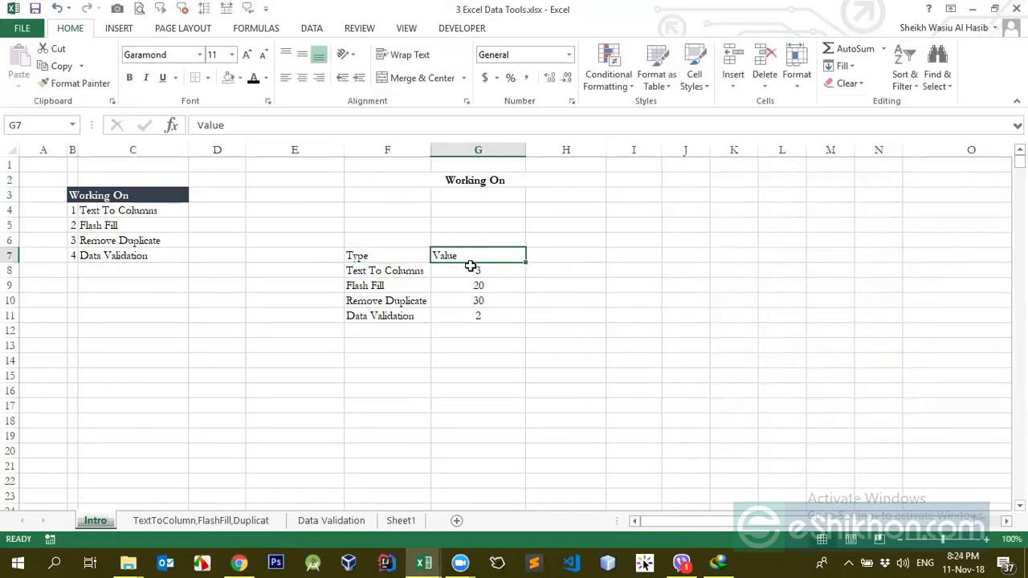
pyautogui.click(656, 85)
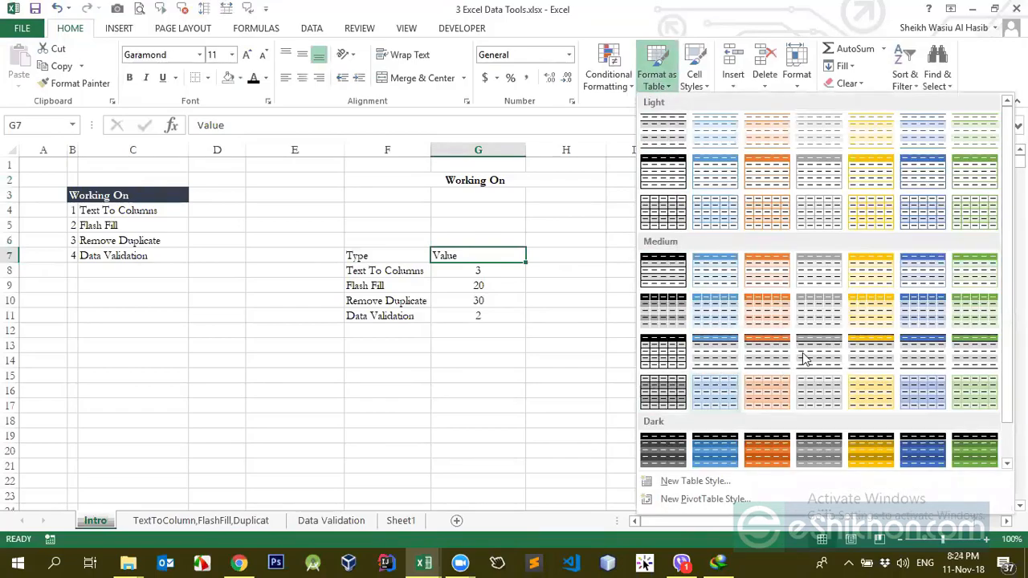
pyautogui.click(712, 284)
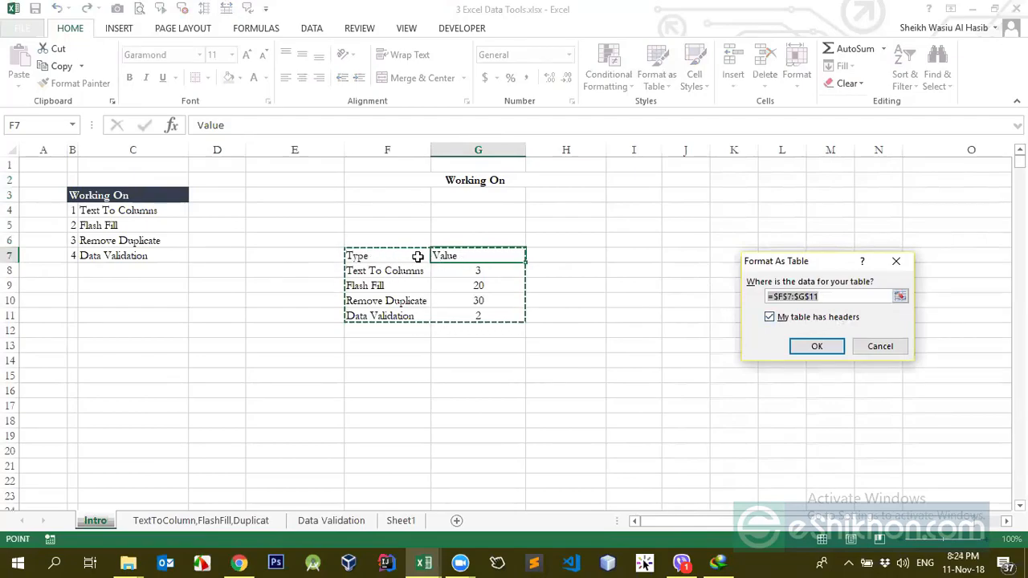
pyautogui.click(816, 346)
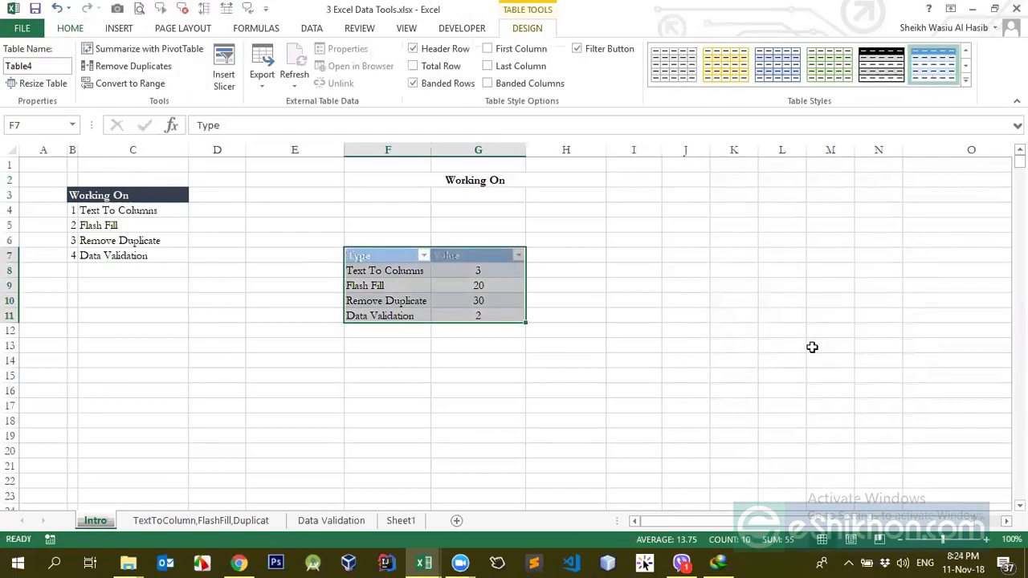
# Extend the table by entering Font in F12, directly below the last row
pyautogui.click(508, 269)
pyautogui.click(474, 329)
pyautogui.click(512, 318)
pyautogui.click(397, 332)
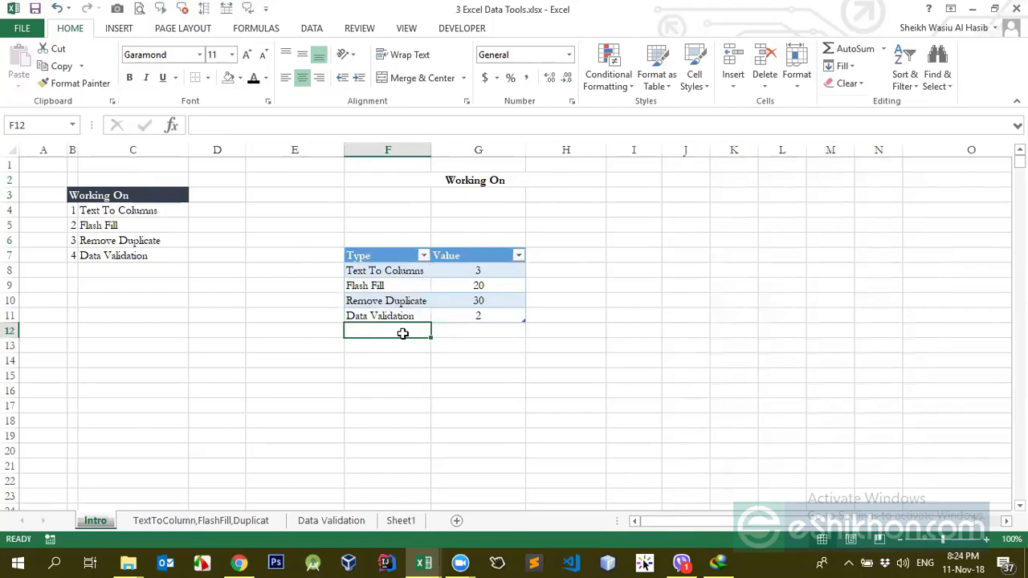
pyautogui.write('n')
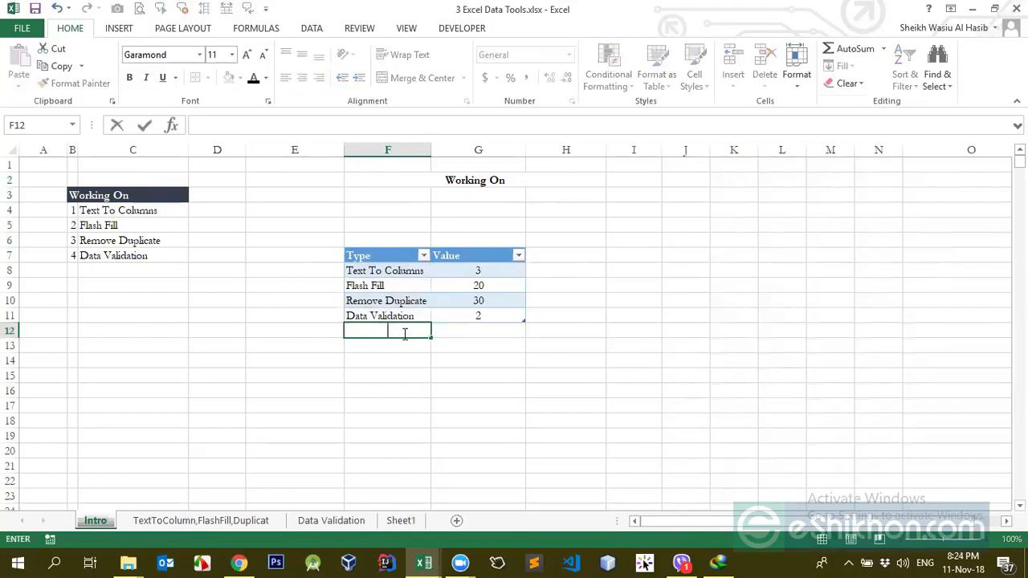
pyautogui.write('Font')
pyautogui.press('Return')
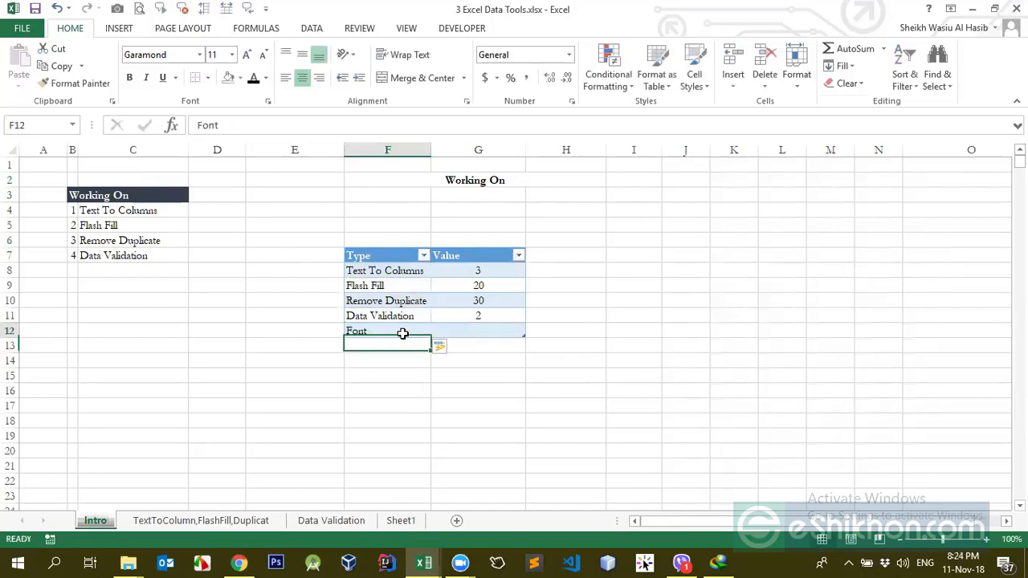
# Look over the Value column and the row formatting of the extended table
pyautogui.press('Up')
pyautogui.press('Right')
pyautogui.press('Up')
pyautogui.press('Down')
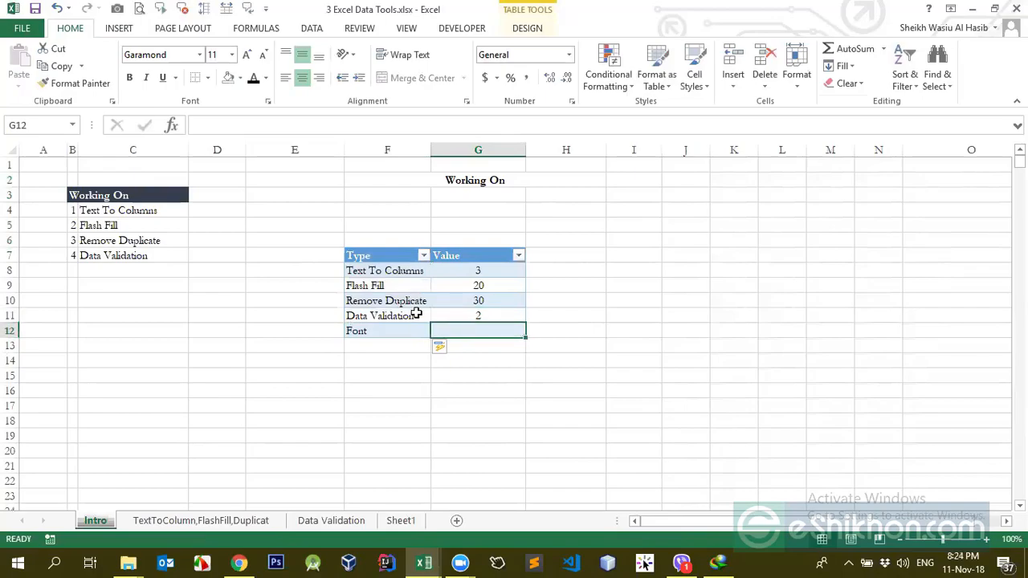
pyautogui.press('Up')
pyautogui.press('Up')
pyautogui.press('Up')
pyautogui.press('Up')
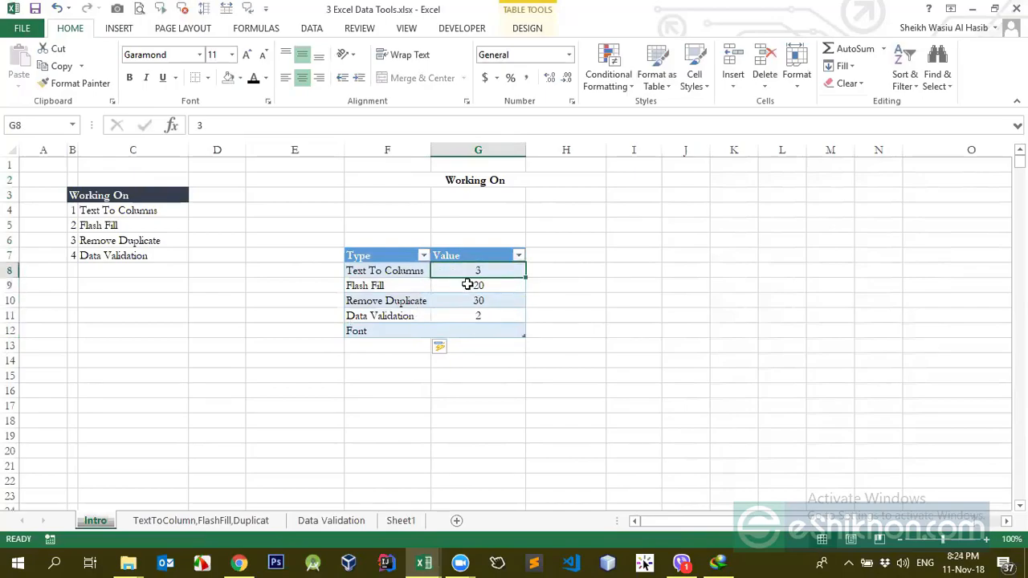
pyautogui.press('Down')
pyautogui.click(453, 322)
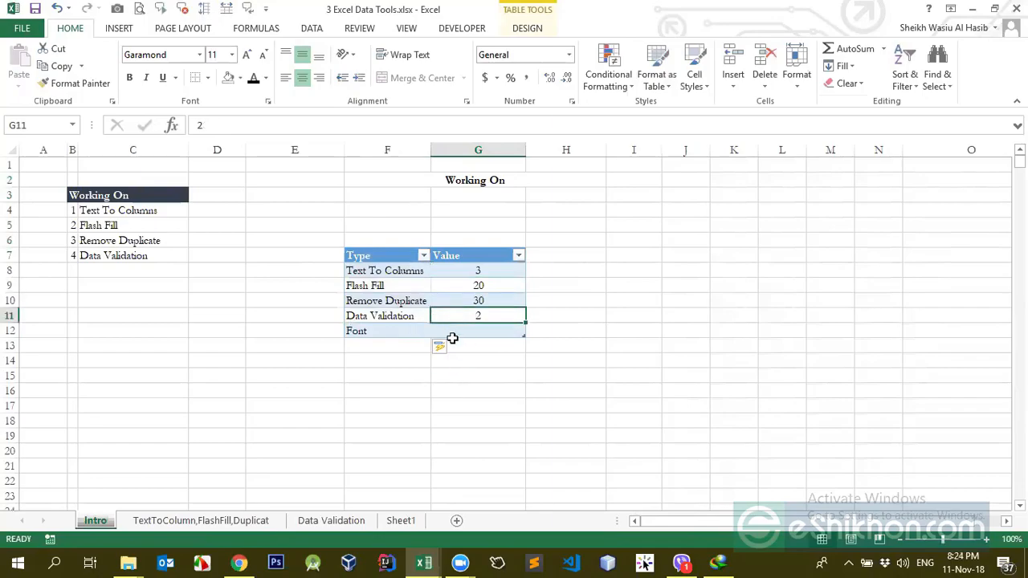
pyautogui.click(456, 297)
pyautogui.click(450, 275)
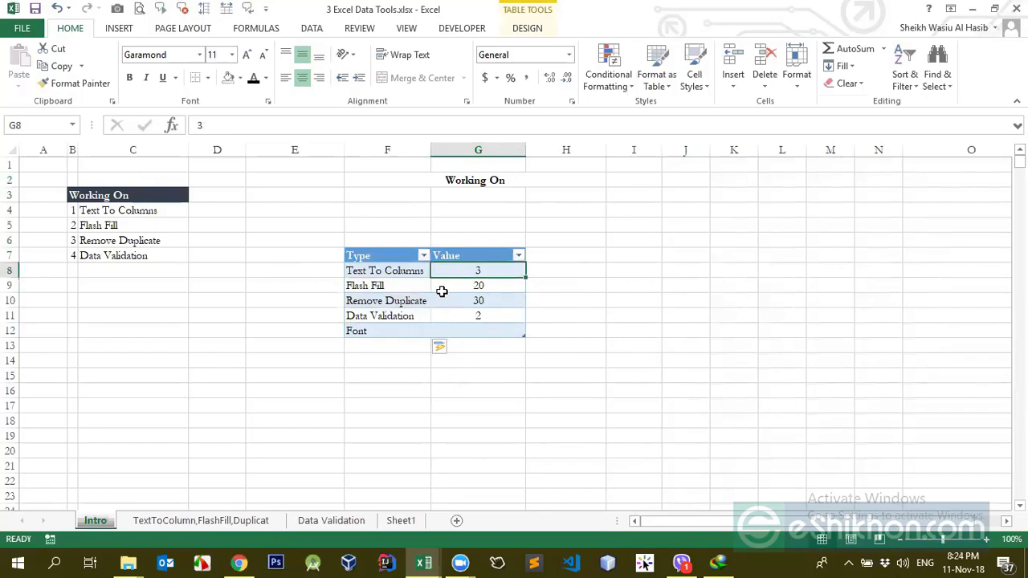
pyautogui.click(453, 330)
pyautogui.click(396, 345)
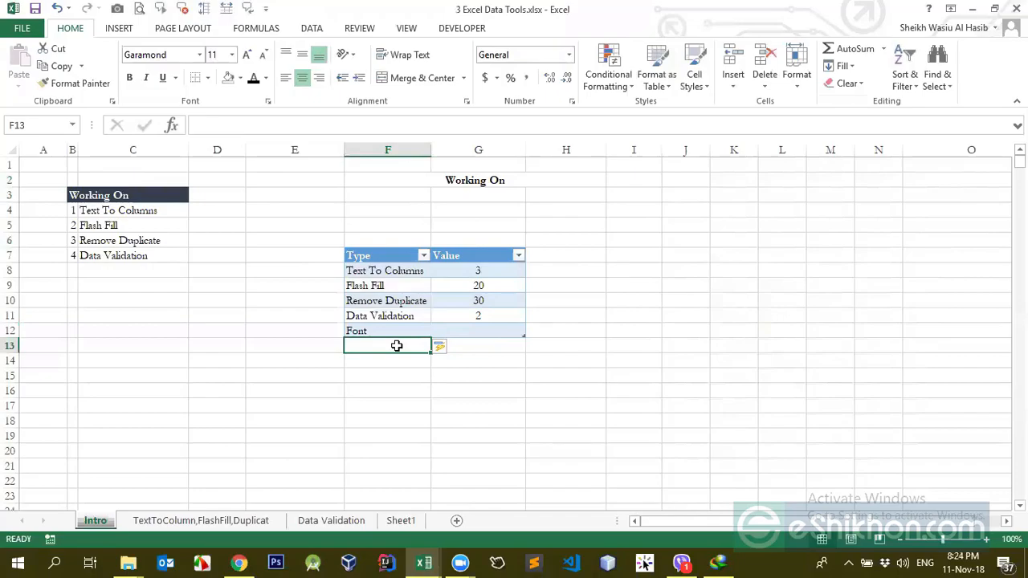
pyautogui.click(484, 342)
pyautogui.click(515, 336)
pyautogui.click(515, 345)
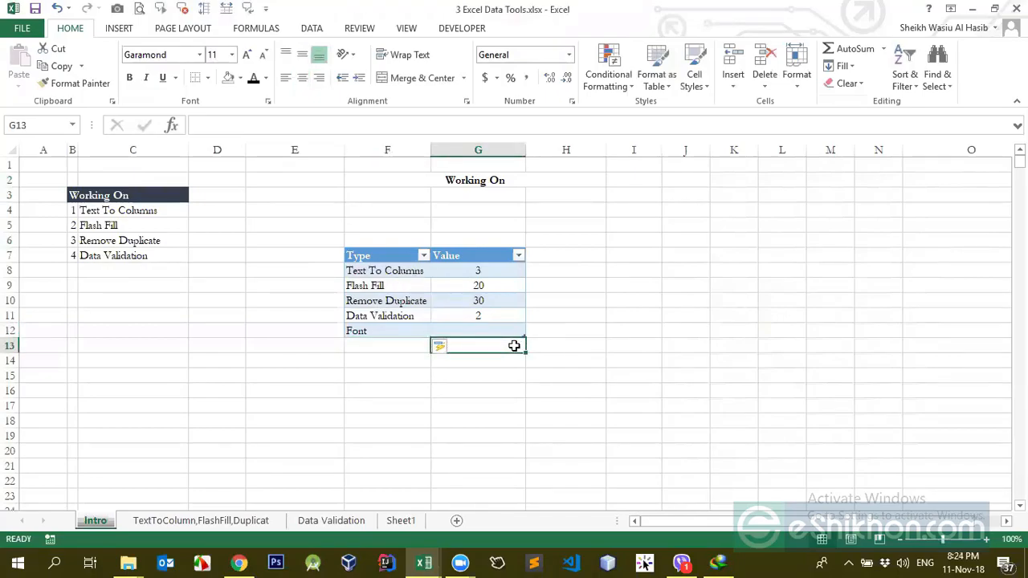
pyautogui.click(618, 80)
pyautogui.click(474, 315)
pyautogui.click(473, 270)
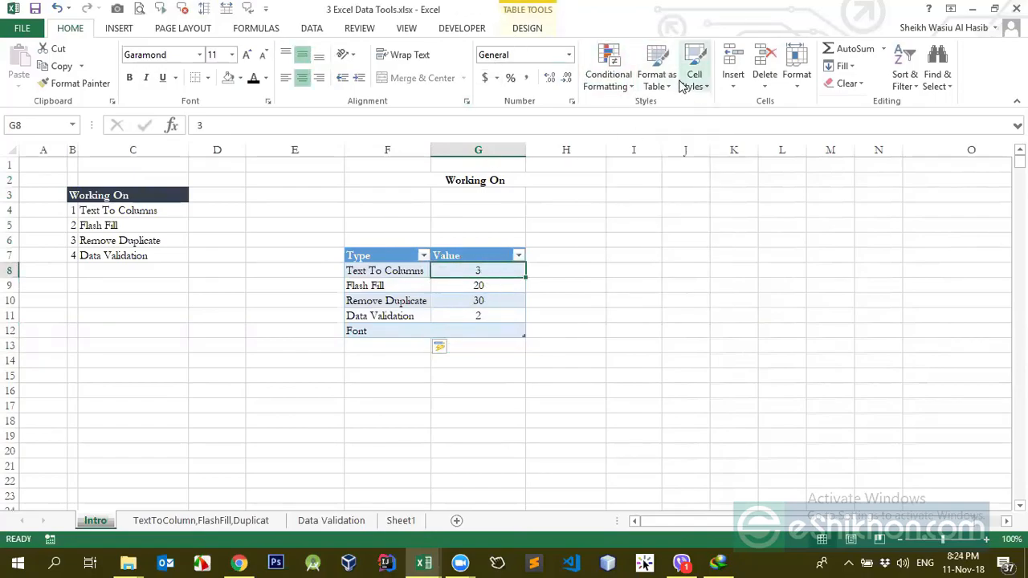
# Preview alternative table styles on the table and inspect the Type column's sort and filter options
pyautogui.click(694, 79)
pyautogui.click(657, 78)
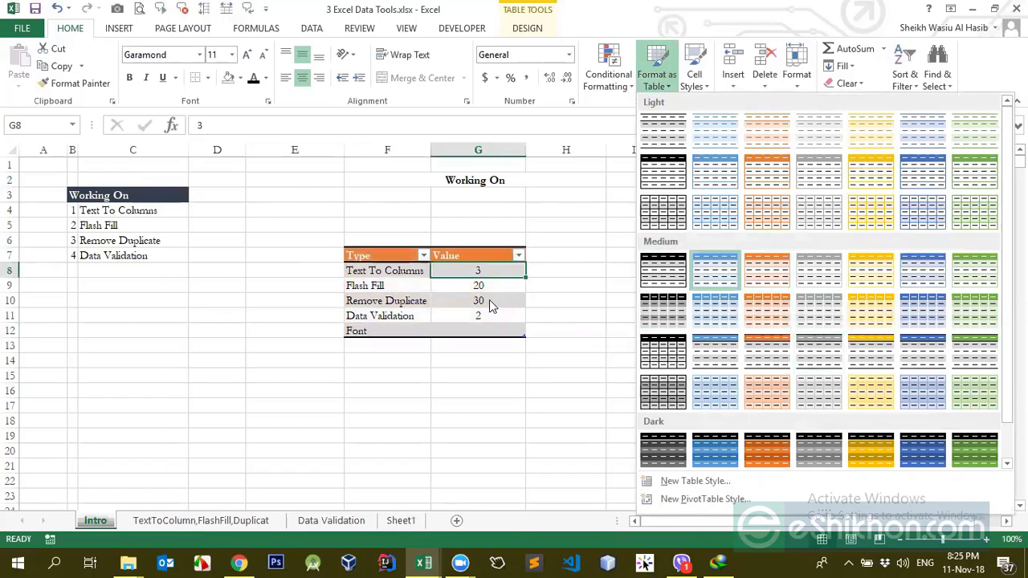
pyautogui.click(424, 260)
pyautogui.click(424, 256)
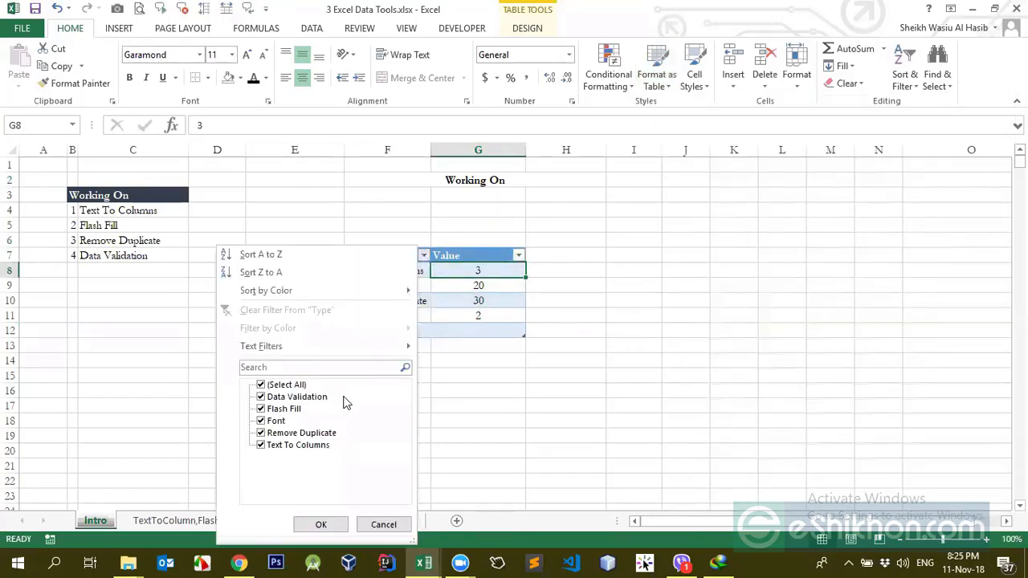
pyautogui.click(505, 331)
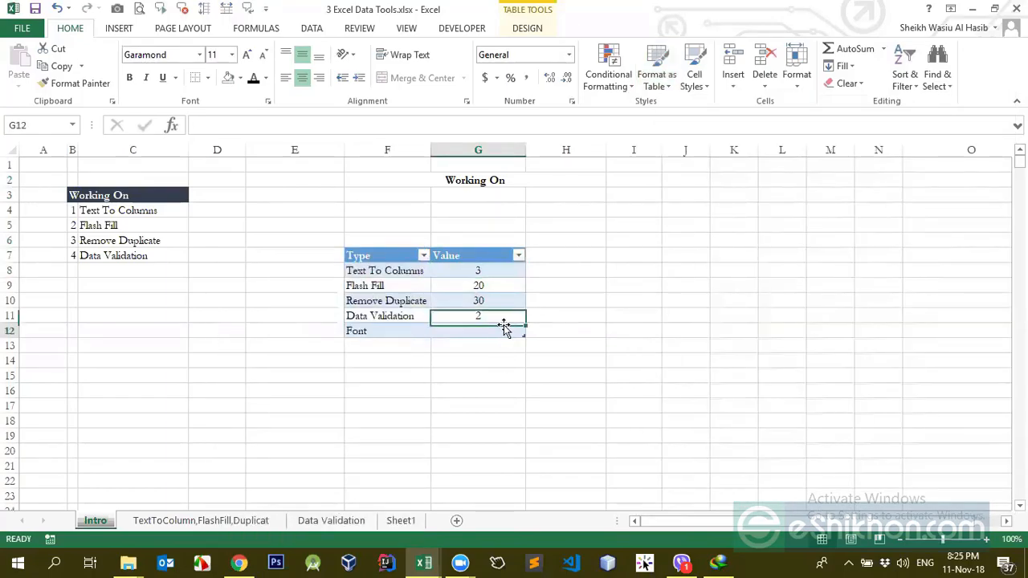
pyautogui.click(470, 281)
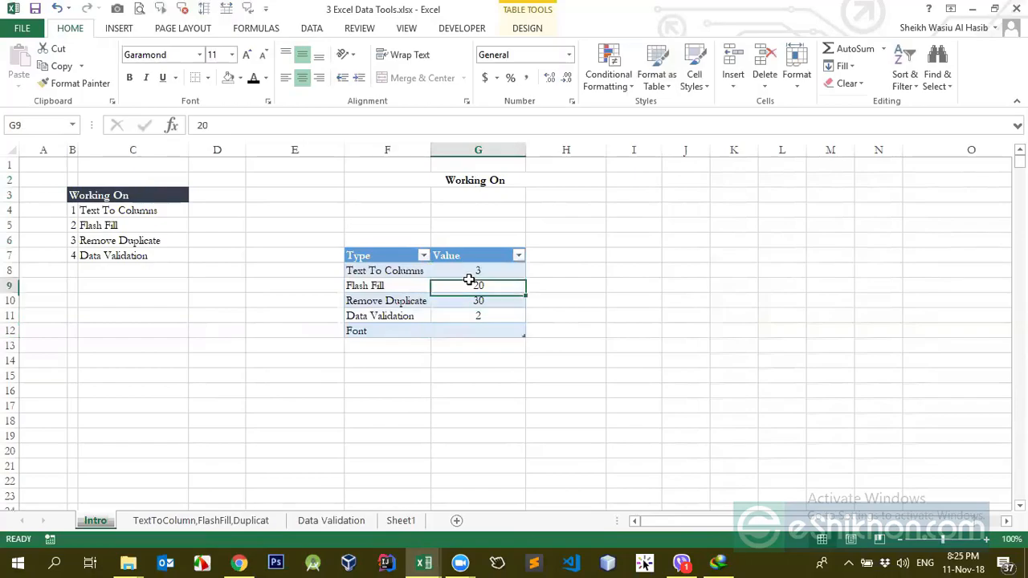
# Add a total row to the table, toggling it off and on again
pyautogui.click(526, 29)
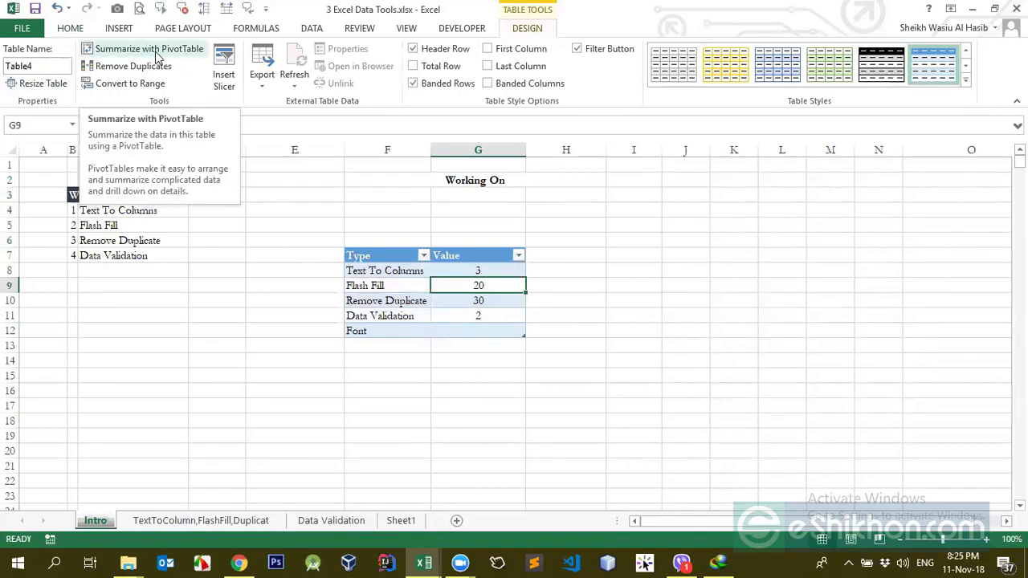
pyautogui.click(414, 71)
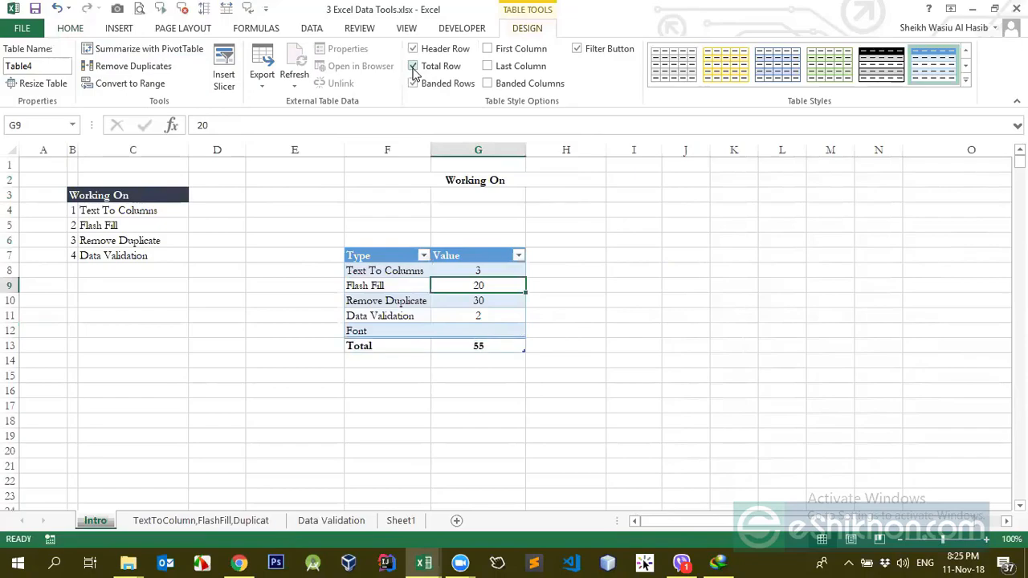
pyautogui.click(413, 68)
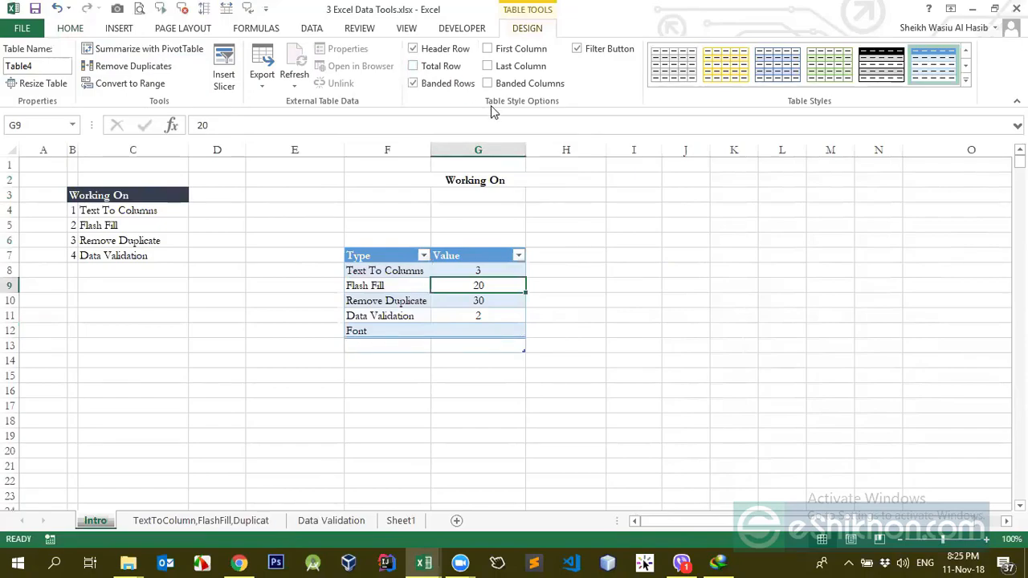
pyautogui.click(415, 70)
# Enter 2 as the Font row's value in G12
pyautogui.click(488, 344)
pyautogui.click(409, 331)
pyautogui.click(475, 331)
pyautogui.write('2')
pyautogui.press('Return')
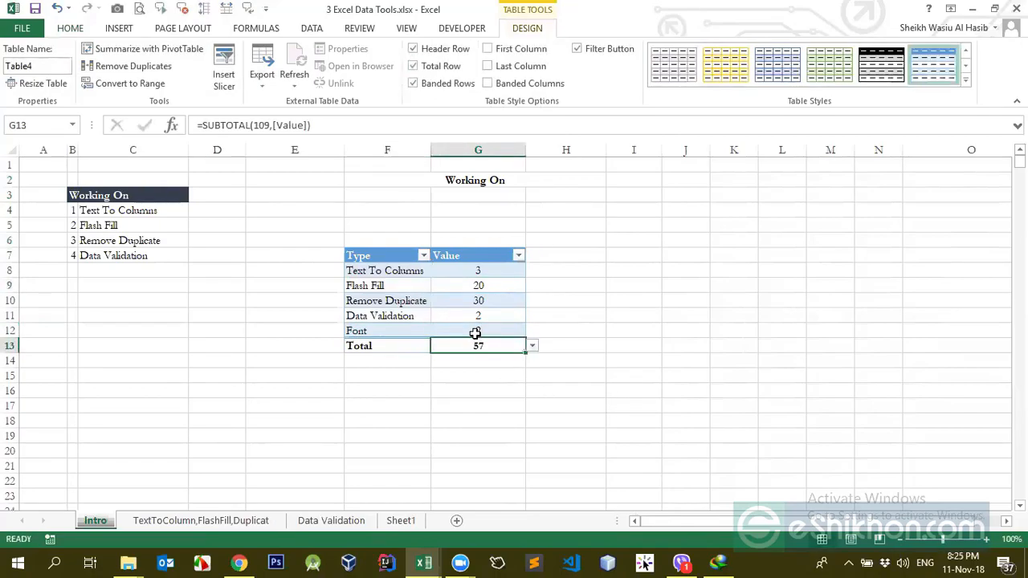
# Examine the Font row, the Value column entries and the table's total row
pyautogui.press('Left')
pyautogui.press('Left')
pyautogui.press('Up')
pyautogui.press('Right')
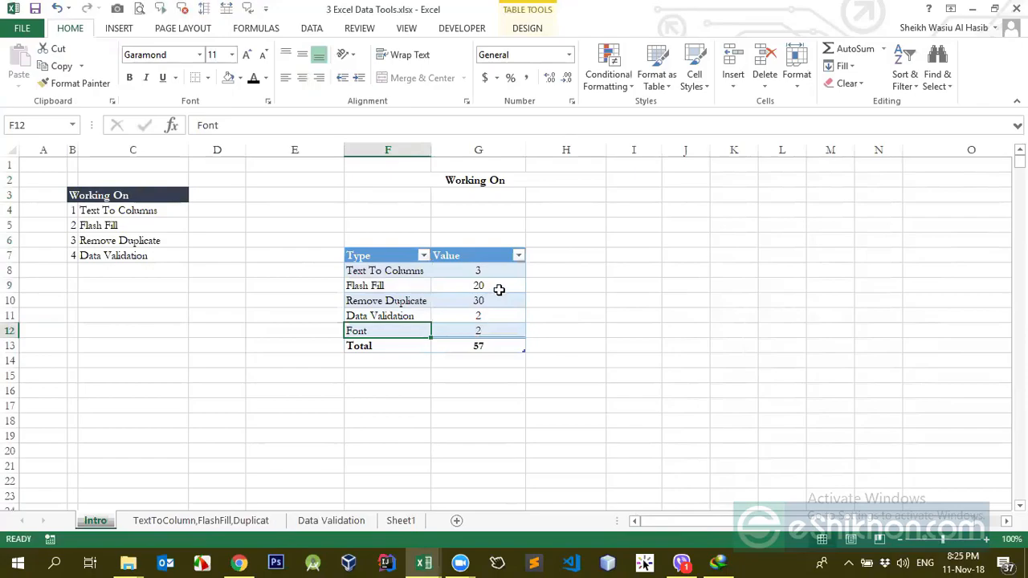
pyautogui.click(499, 289)
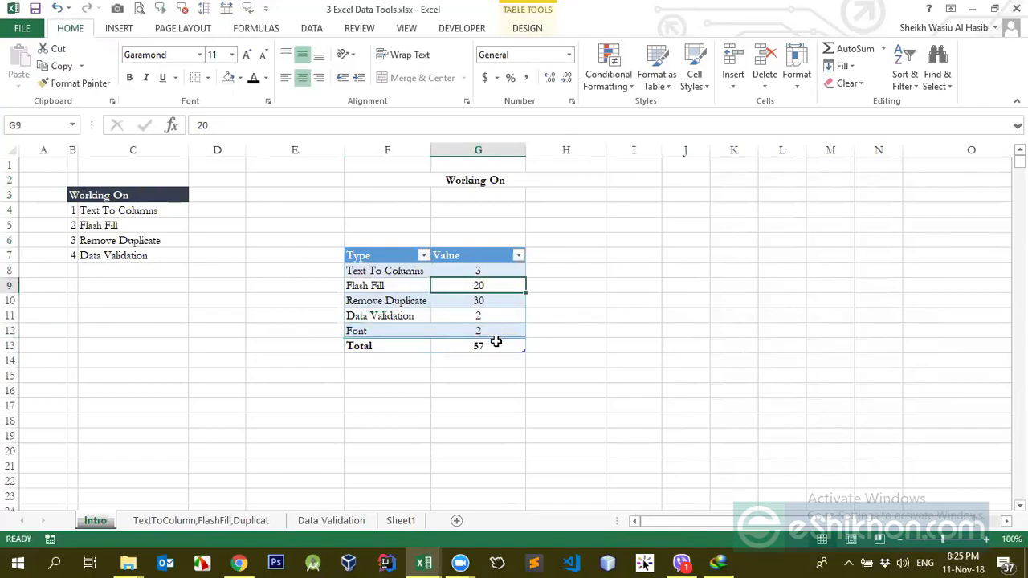
pyautogui.press('Up')
pyautogui.press('Up')
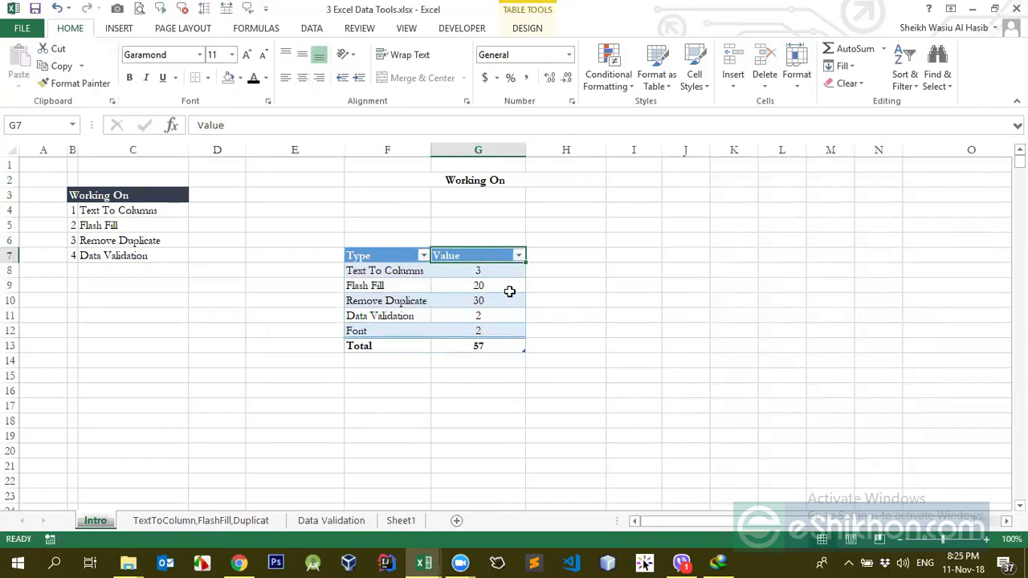
pyautogui.click(392, 346)
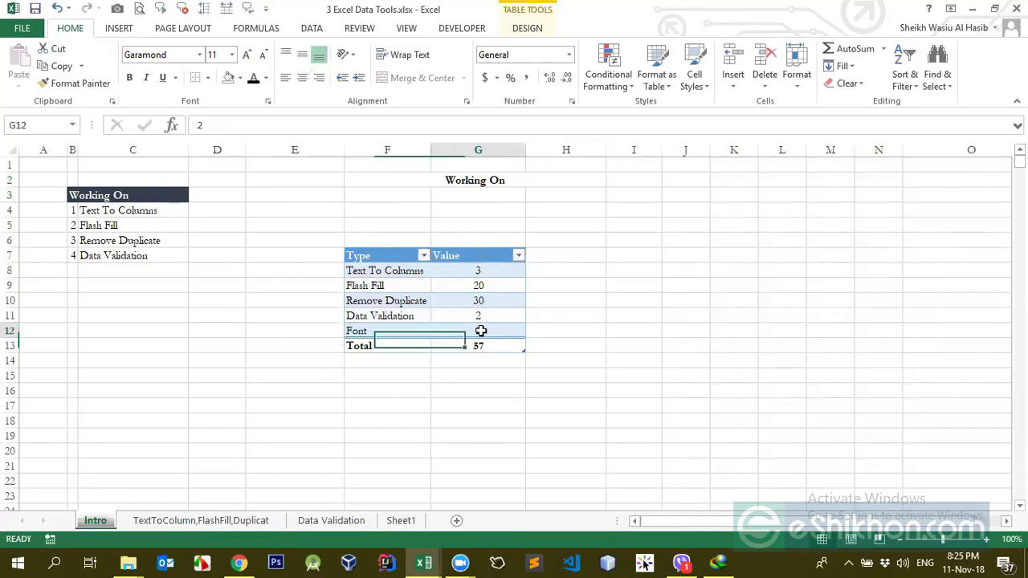
pyautogui.click(470, 273)
pyautogui.click(479, 301)
# Remove the total row from the table
pyautogui.click(534, 30)
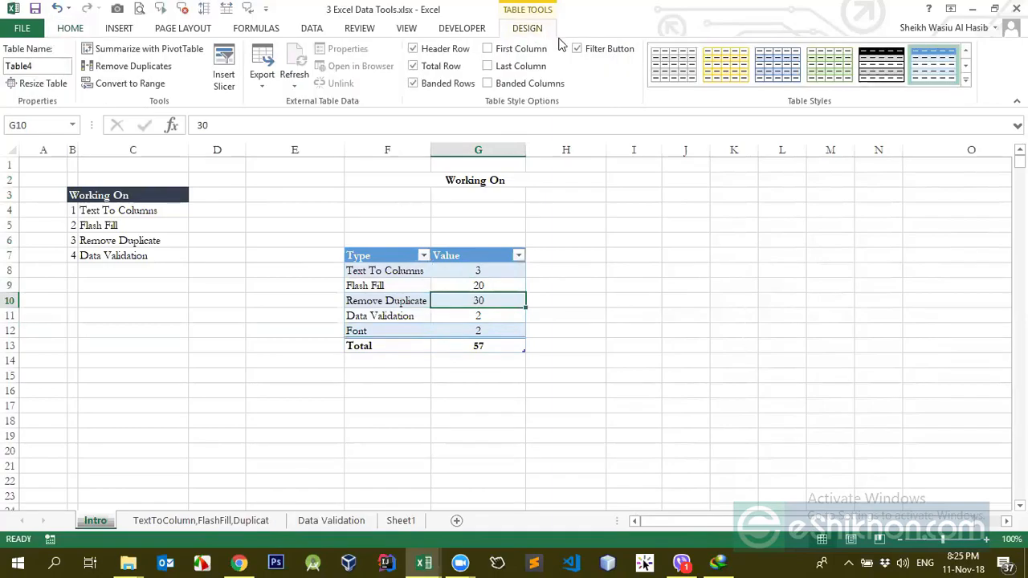
pyautogui.click(413, 67)
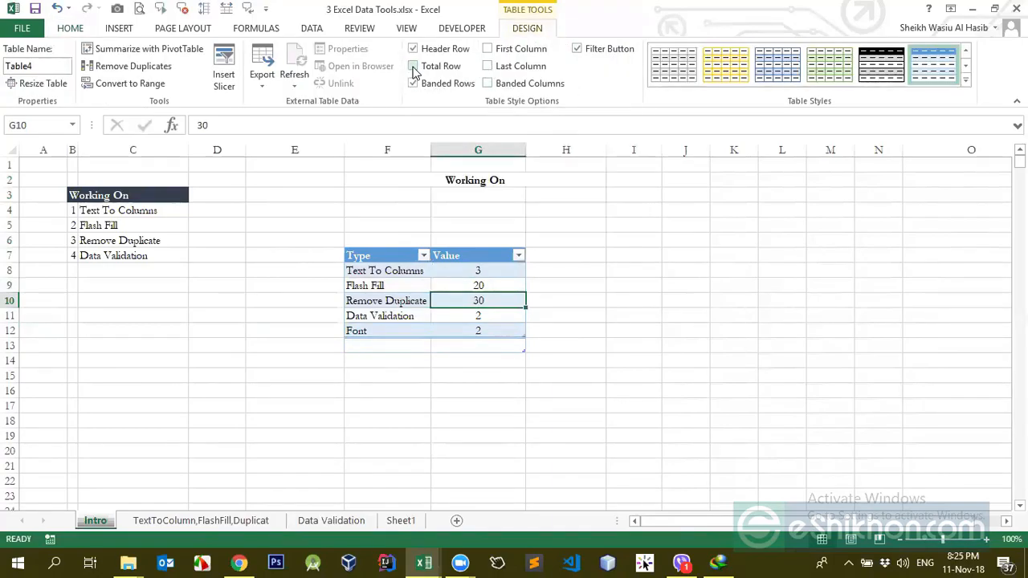
pyautogui.click(401, 346)
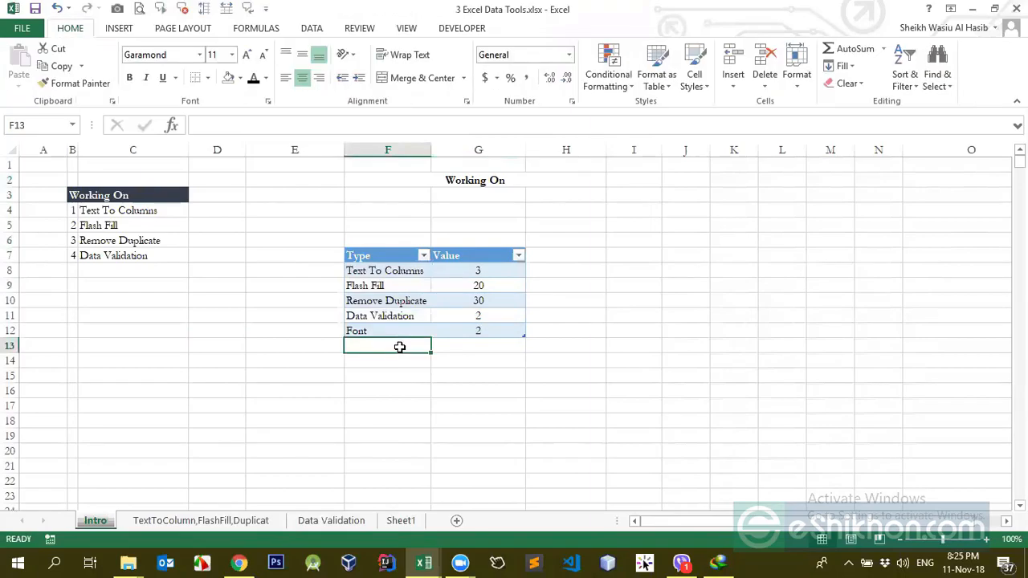
pyautogui.click(661, 81)
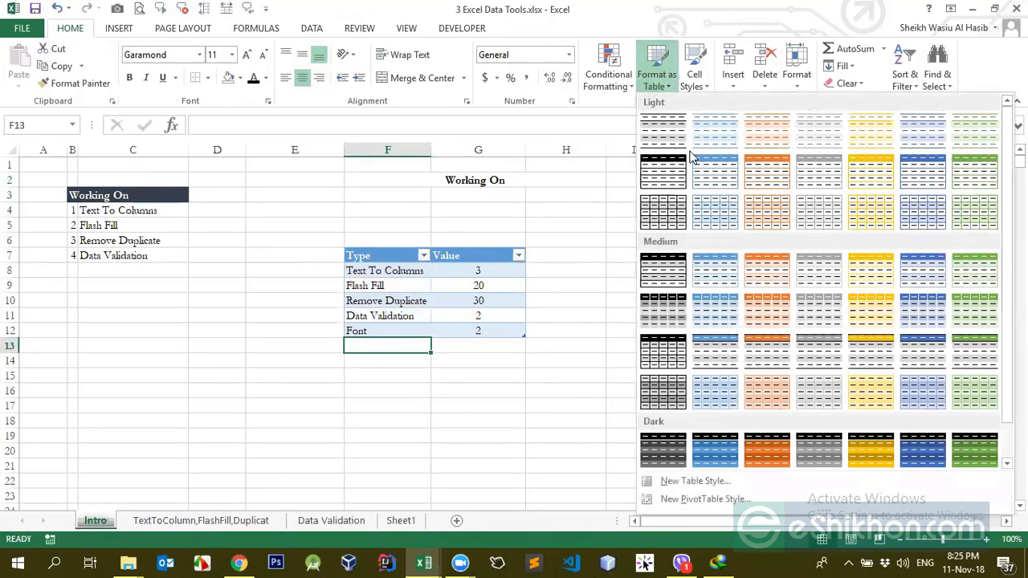
pyautogui.click(440, 316)
pyautogui.click(438, 318)
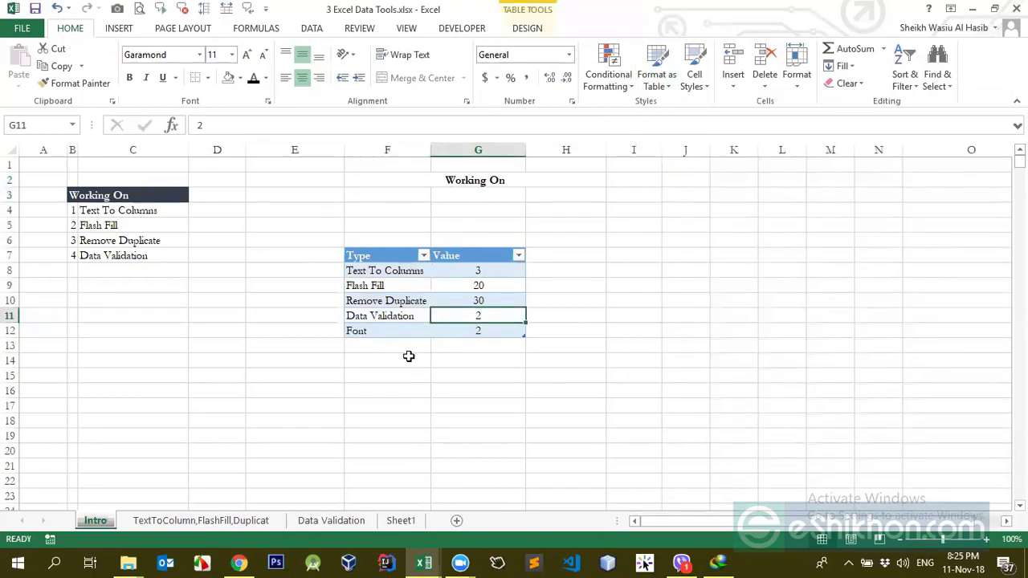
pyautogui.click(482, 289)
pyautogui.click(485, 258)
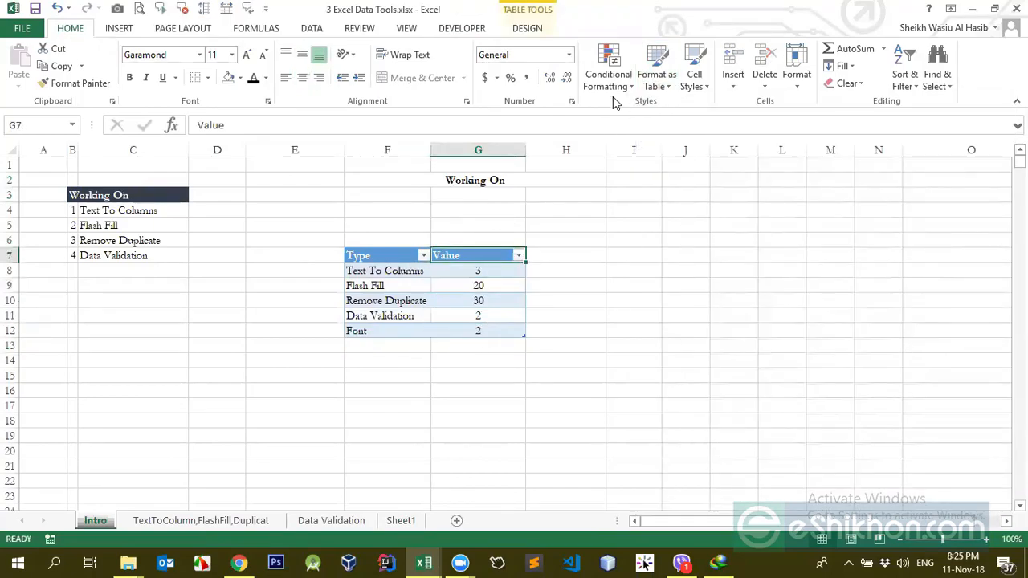
# Convert the Type and Value table to a normal range and check the cells at its lower edge
pyautogui.click(527, 29)
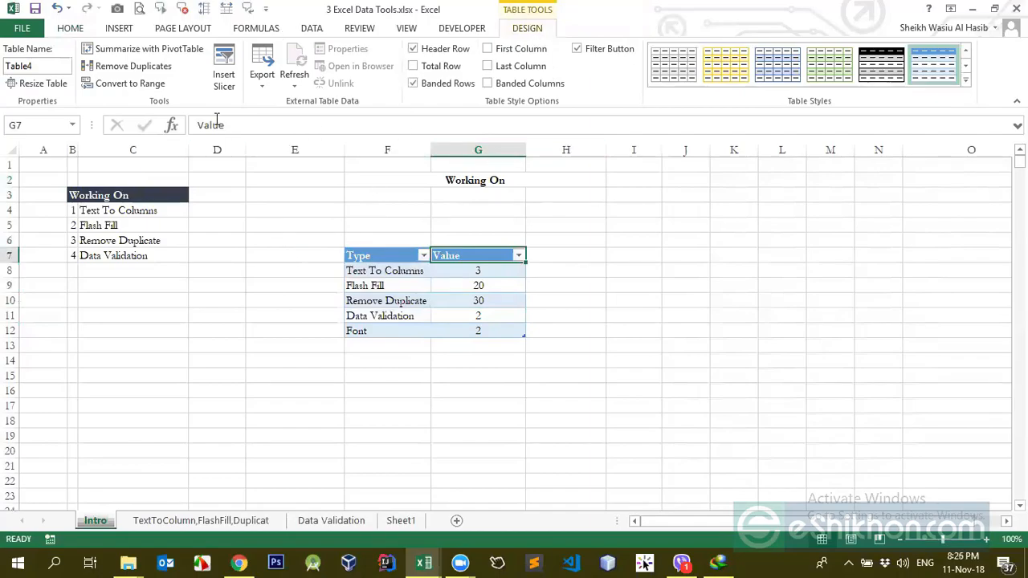
pyautogui.click(479, 273)
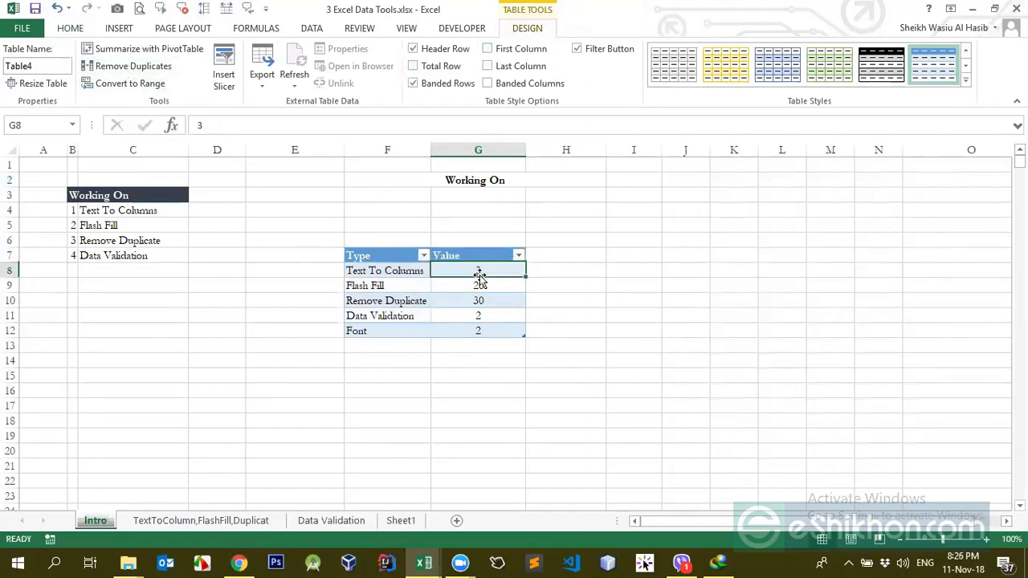
pyautogui.click(129, 84)
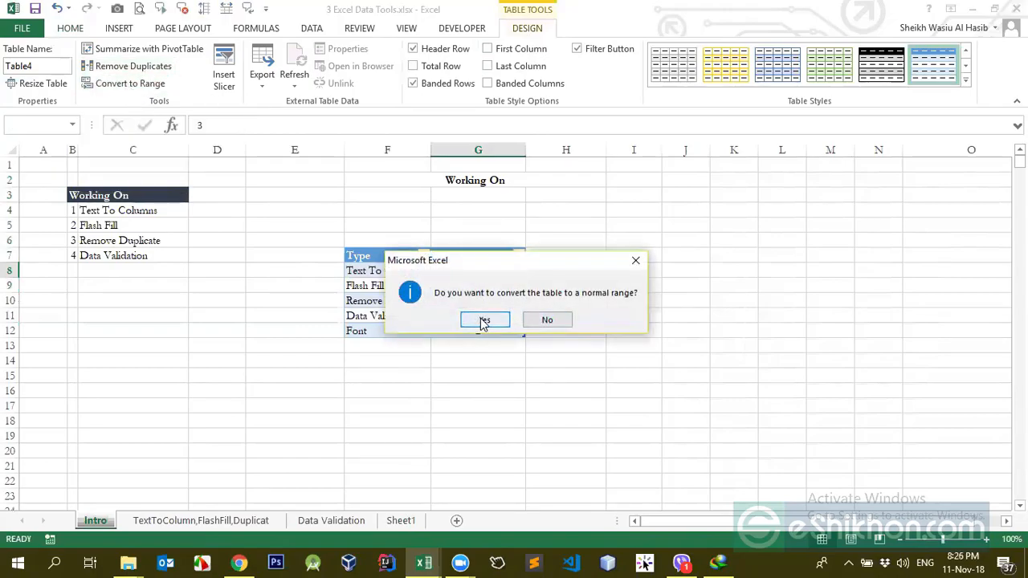
pyautogui.click(484, 321)
pyautogui.click(456, 328)
pyautogui.click(416, 347)
pyautogui.click(466, 344)
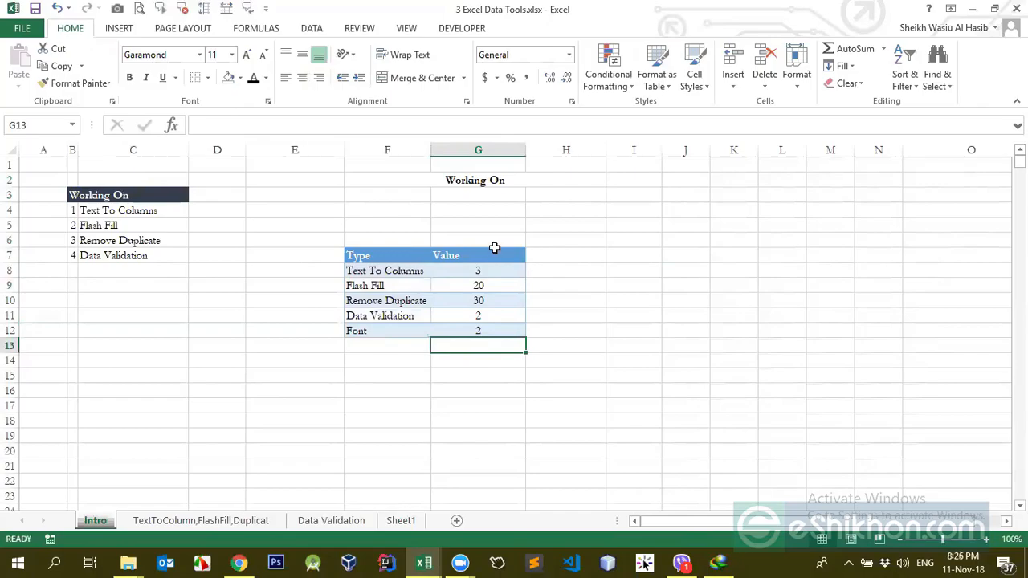
# Rename the G7 header to Value1 and enter the header Value2 in H7
pyautogui.doubleClick(497, 256)
pyautogui.write('1')
pyautogui.click(499, 296)
pyautogui.click(553, 251)
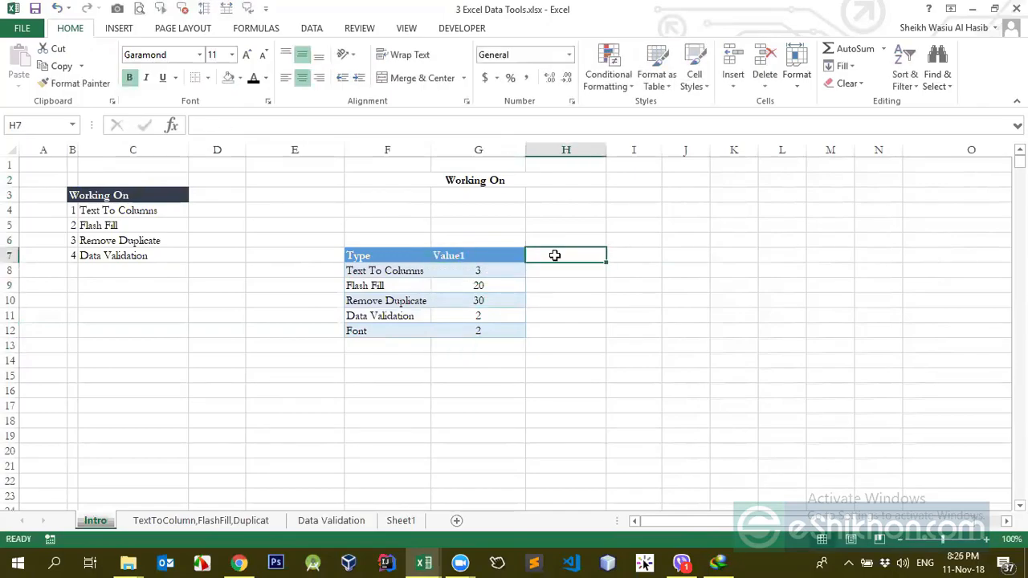
pyautogui.write('Valu')
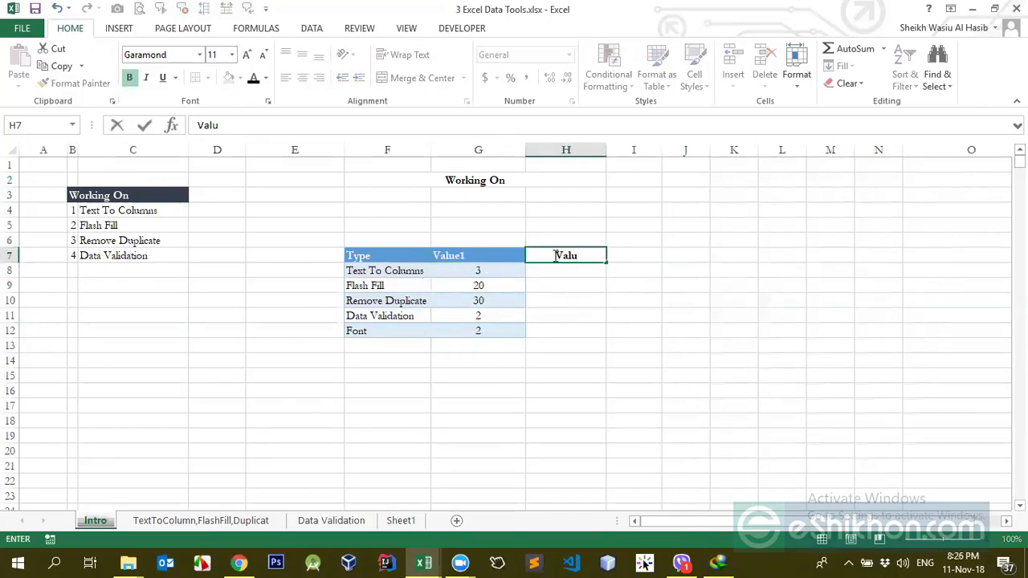
pyautogui.write('e2')
pyautogui.press('Return')
pyautogui.click(554, 255)
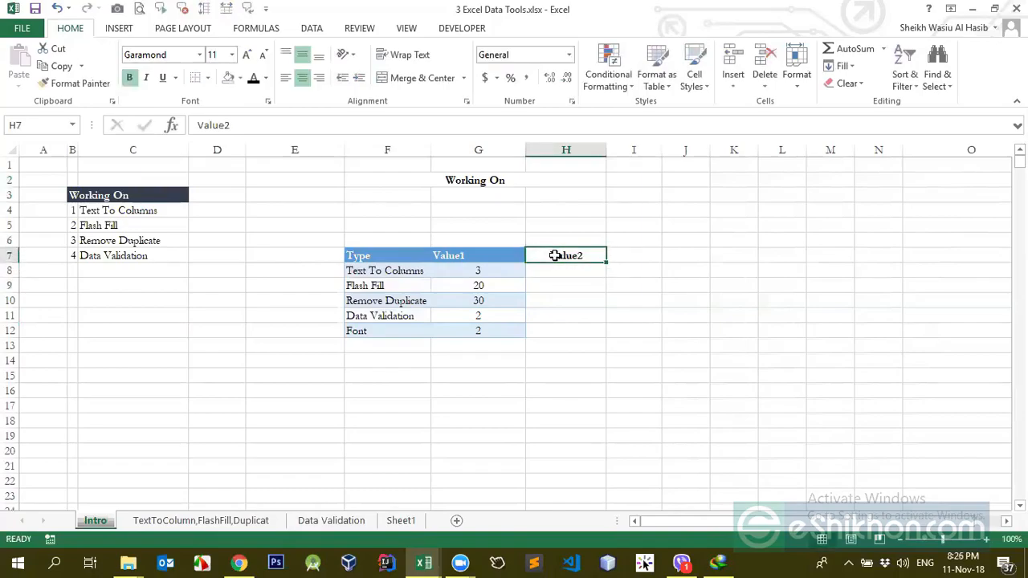
# Copy the formatting of G7:G12 onto H7:H12 with Format Painter
pyautogui.moveTo(482, 255); pyautogui.dragTo(478, 331)
pyautogui.click(74, 83)
pyautogui.moveTo(566, 255); pyautogui.dragTo(567, 331)
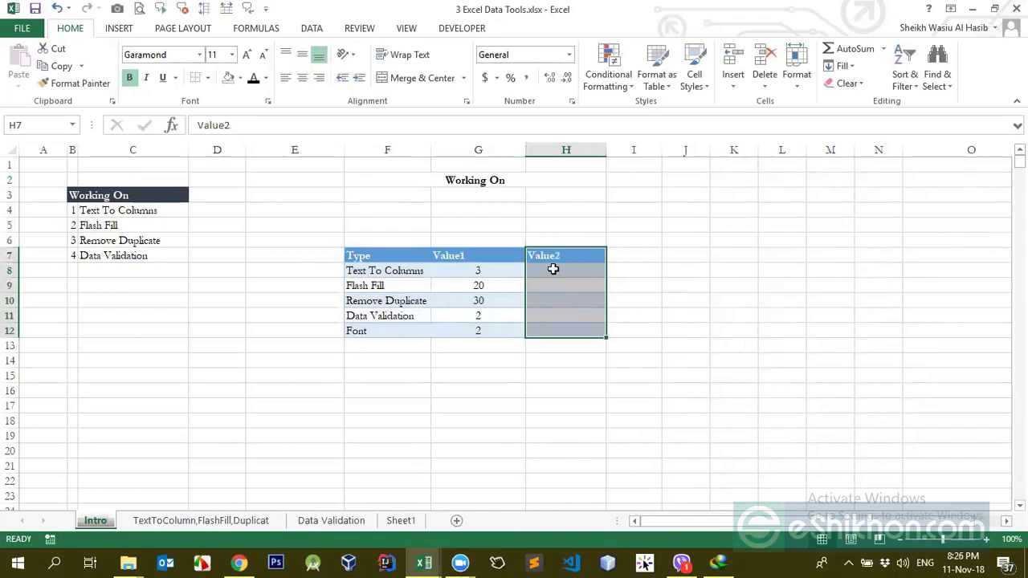
# Start a random-number formula in H8 with =rand
pyautogui.click(554, 270)
pyautogui.write('=arn')
pyautogui.write('d')
pyautogui.press('BackSpace')
pyautogui.press('BackSpace')
pyautogui.press('BackSpace')
pyautogui.press('BackSpace')
pyautogui.write('rand')
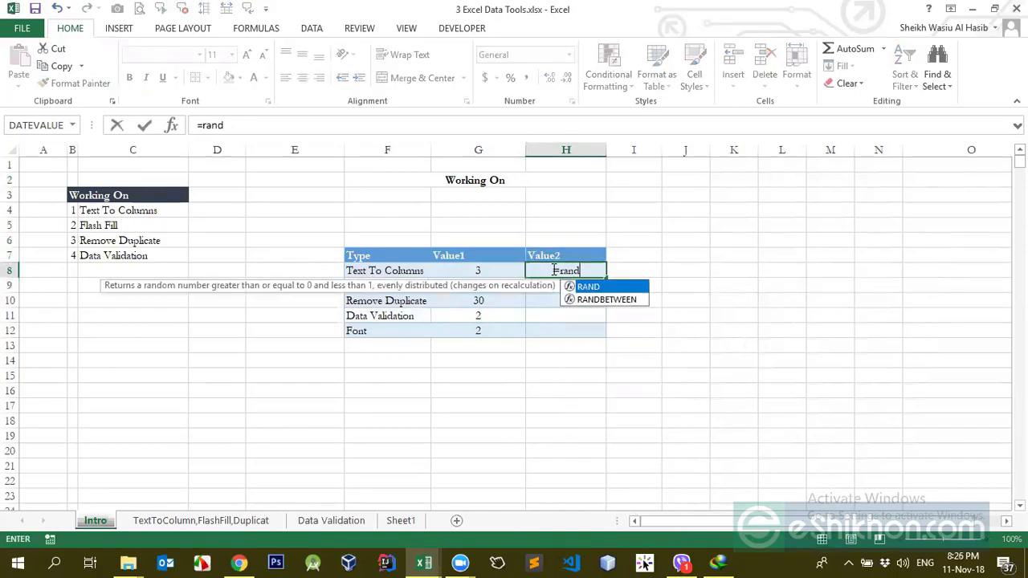
pyautogui.press('Tab')
pyautogui.write('2,')
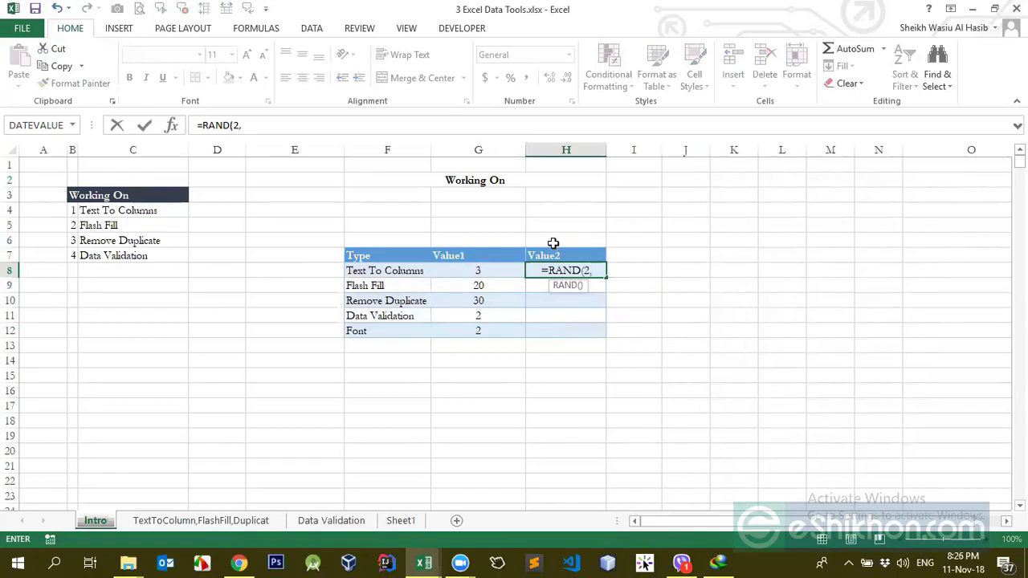
pyautogui.write('20')
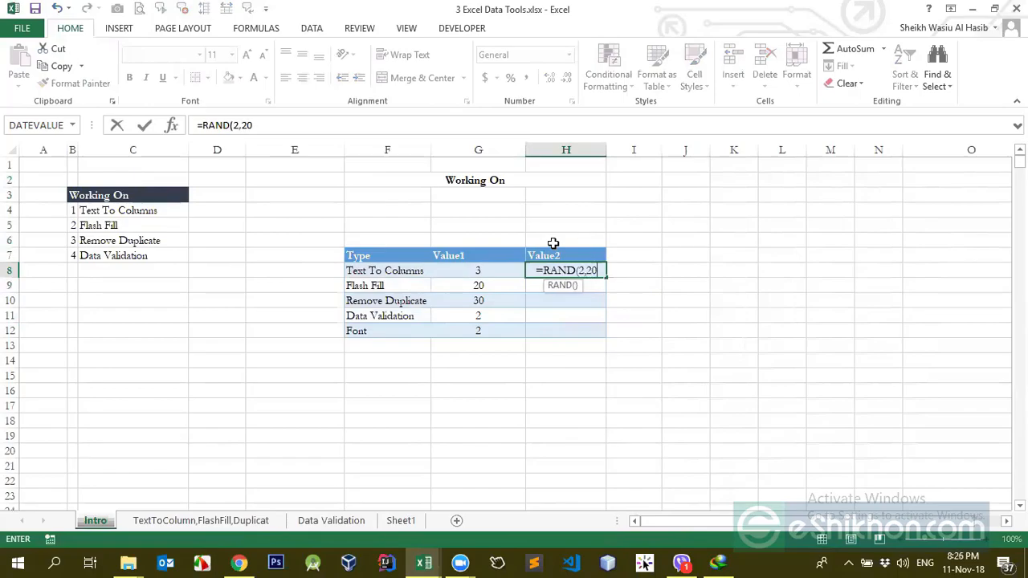
pyautogui.press('BackSpace')
pyautogui.press('BackSpace')
pyautogui.press('BackSpace')
pyautogui.press('BackSpace')
pyautogui.press('BackSpace')
# Complete the H8 formula as RANDBETWEEN with the limits 2 and 40
pyautogui.press('Down')
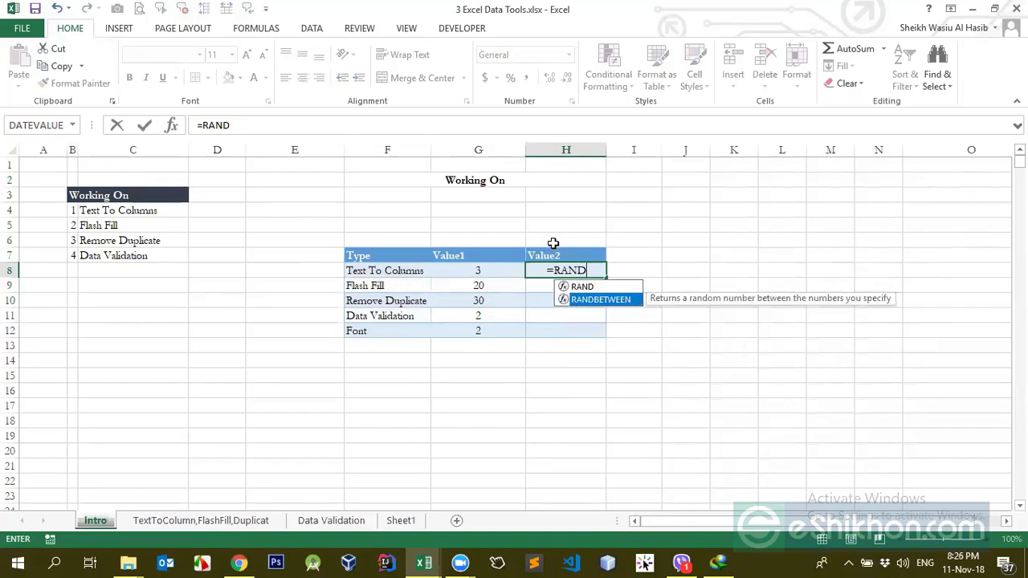
pyautogui.press('Tab')
pyautogui.write('2,40')
pyautogui.press('Return')
# Copy the RANDBETWEEN formula from H8 down through H12
pyautogui.press('Up')
pyautogui.hotkey('ctrl', 'c')
pyautogui.hotkey('shift', 'Down')
pyautogui.hotkey('shift', 'Down')
pyautogui.hotkey('shift', 'Down')
pyautogui.hotkey('shift', 'Down')
pyautogui.press('Return')
# Centre the Value1 and Value2 columns horizontally across G7:H12, including their headers
pyautogui.press('Left')
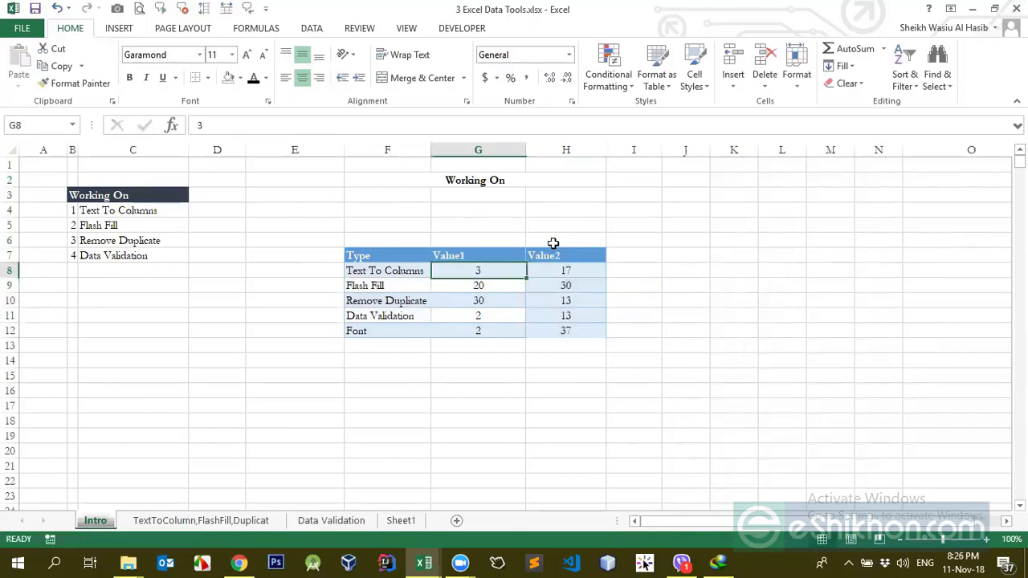
pyautogui.press('Up')
pyautogui.hotkey('shift', 'Right')
pyautogui.hotkey('ctrl', 'shift', 'Down')
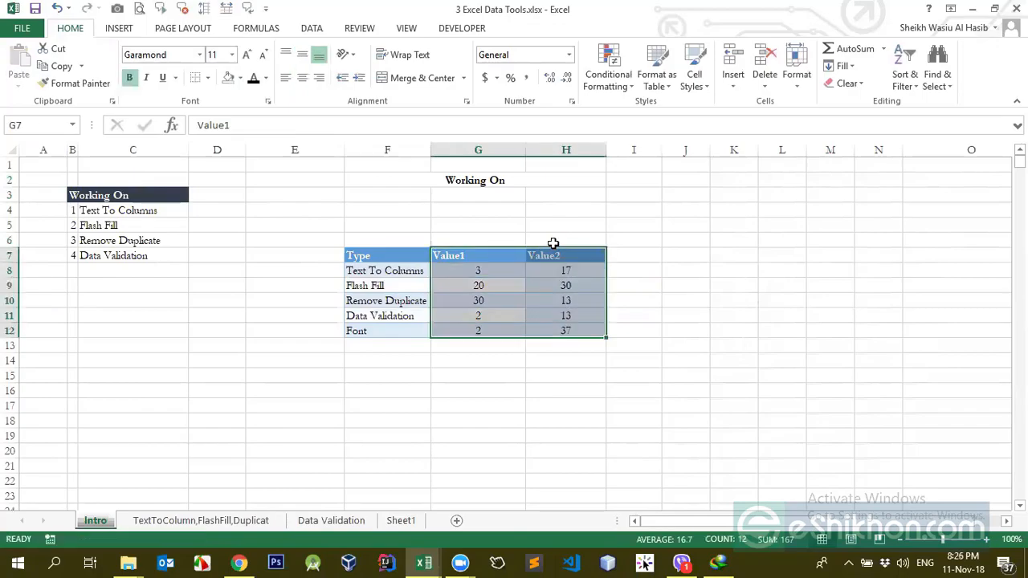
pyautogui.click(302, 77)
# Add the column header Sum in I7, beside the Value2 header
pyautogui.click(643, 256)
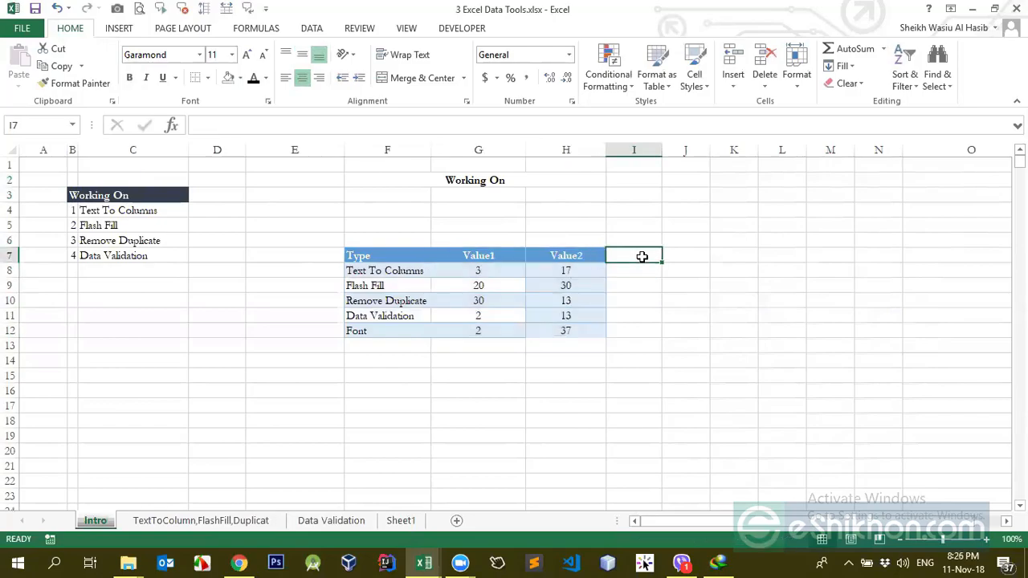
pyautogui.write('Sum')
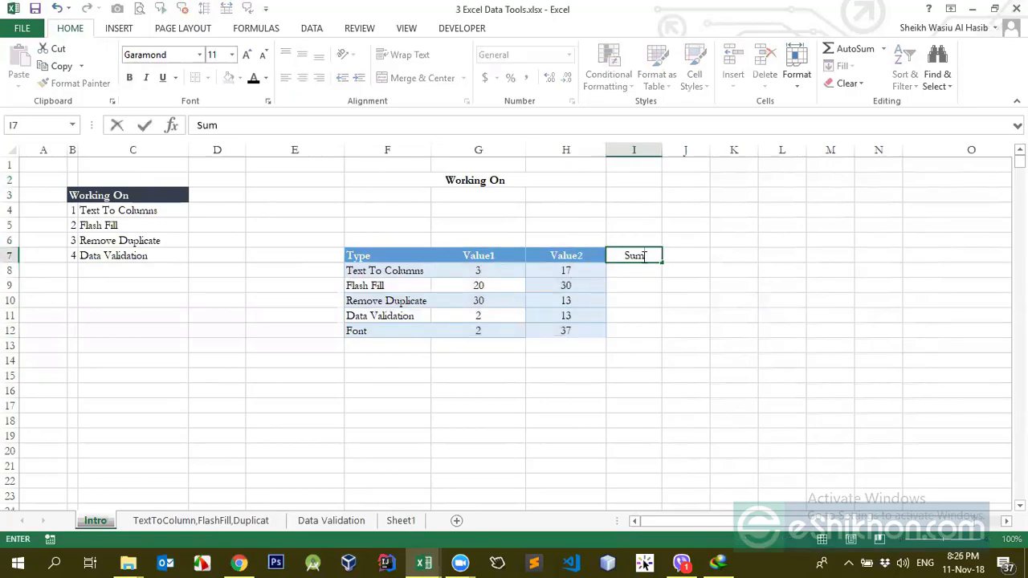
pyautogui.press('Return')
pyautogui.press('Up')
pyautogui.press('Left')
pyautogui.hotkey('ctrl', 'Down')
pyautogui.click(588, 255)
pyautogui.click(621, 257)
# Total G8:H8 in I8 with AutoSum and copy the formula down through I12
pyautogui.click(622, 267)
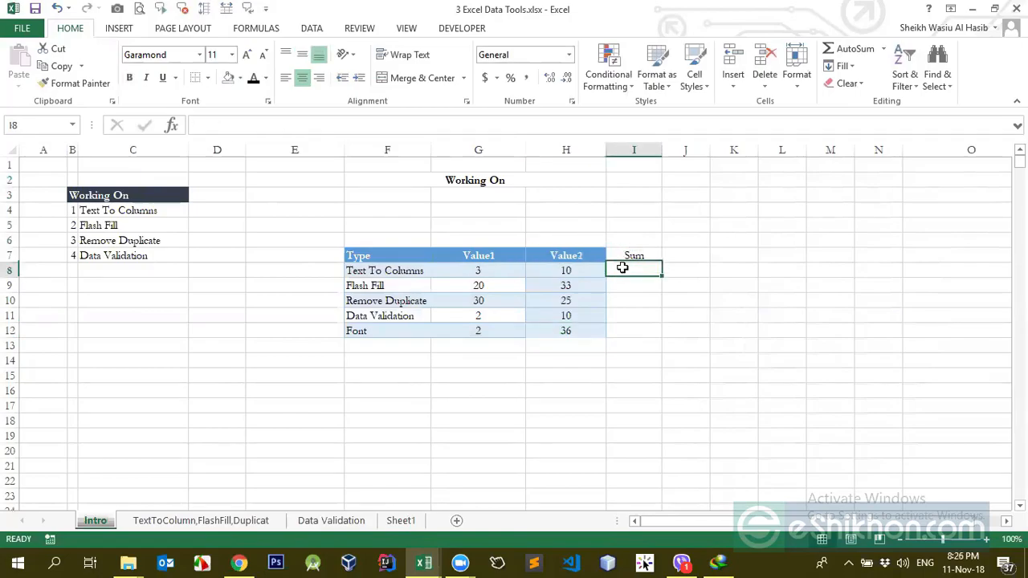
pyautogui.hotkey('alt', '=')
pyautogui.press('Return')
pyautogui.click(622, 269)
pyautogui.hotkey('ctrl', 'c')
pyautogui.hotkey('shift', 'Down')
pyautogui.hotkey('shift', 'Down')
pyautogui.hotkey('shift', 'Down')
pyautogui.hotkey('shift', 'Down')
pyautogui.hotkey('ctrl', 'v')
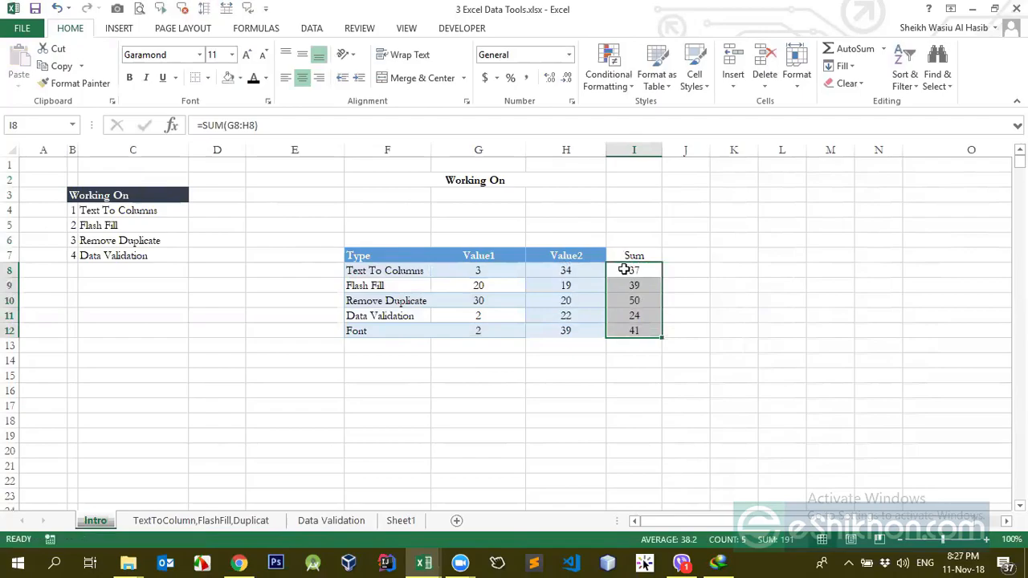
# Copy the formatting of H7:H12 onto the Sum column I7:I12 with Format Painter
pyautogui.click(613, 256)
pyautogui.click(592, 255)
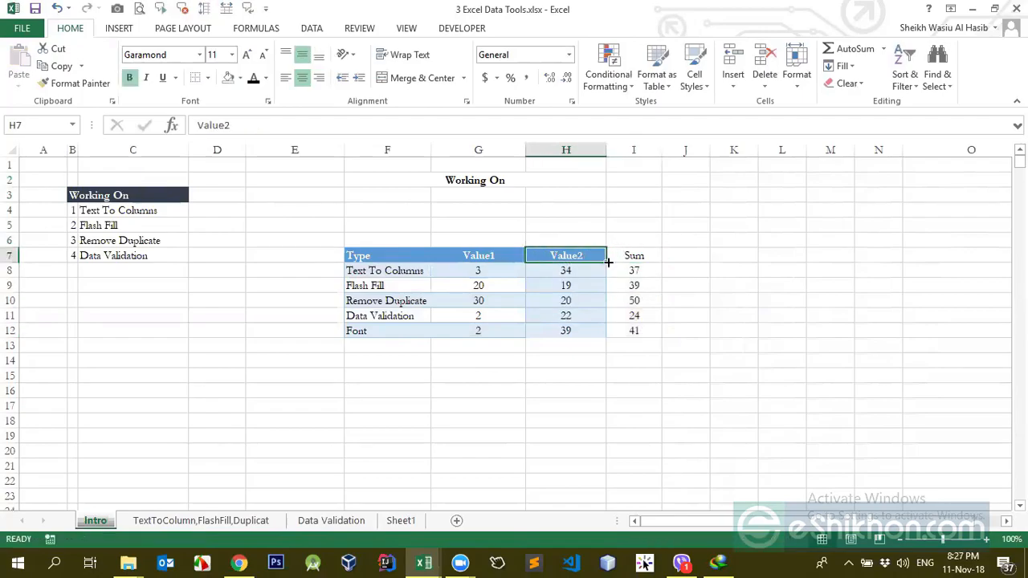
pyautogui.moveTo(597, 255); pyautogui.dragTo(589, 337)
pyautogui.click(74, 82)
pyautogui.click(637, 254)
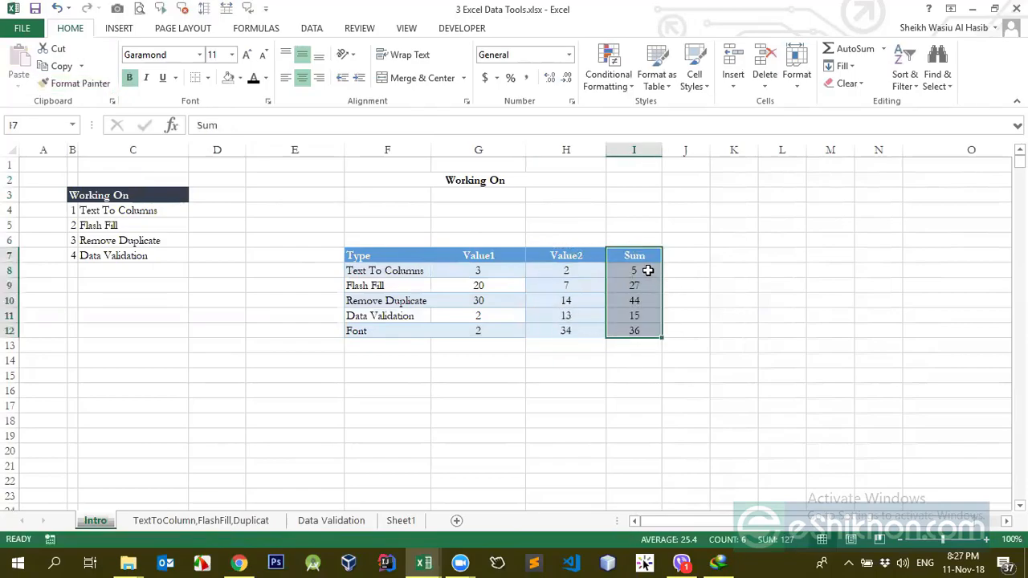
pyautogui.click(656, 266)
pyautogui.click(642, 150)
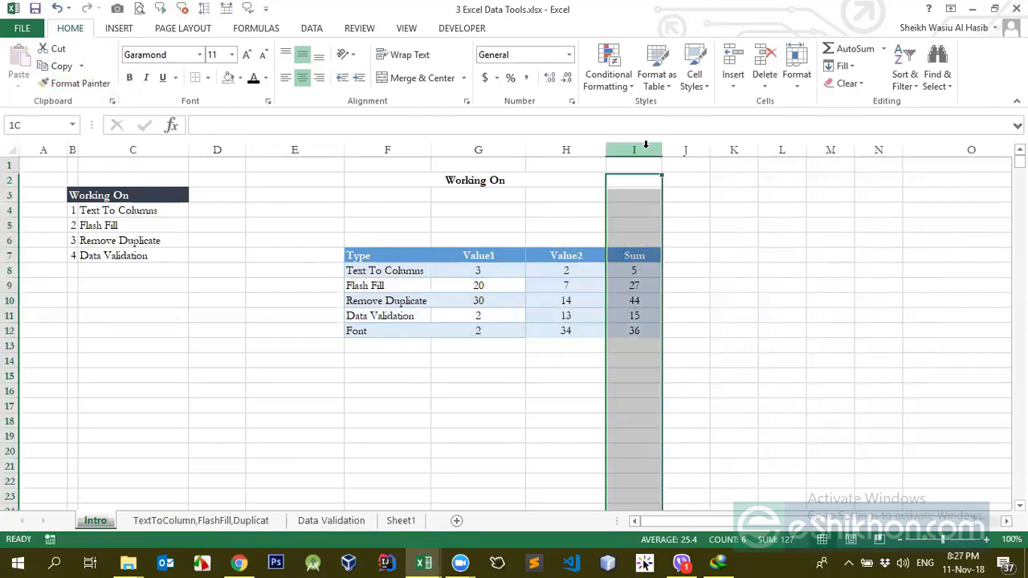
pyautogui.click(637, 273)
pyautogui.click(637, 288)
pyautogui.hotkey('ctrl', 'Down')
pyautogui.click(641, 280)
pyautogui.click(635, 266)
pyautogui.click(398, 345)
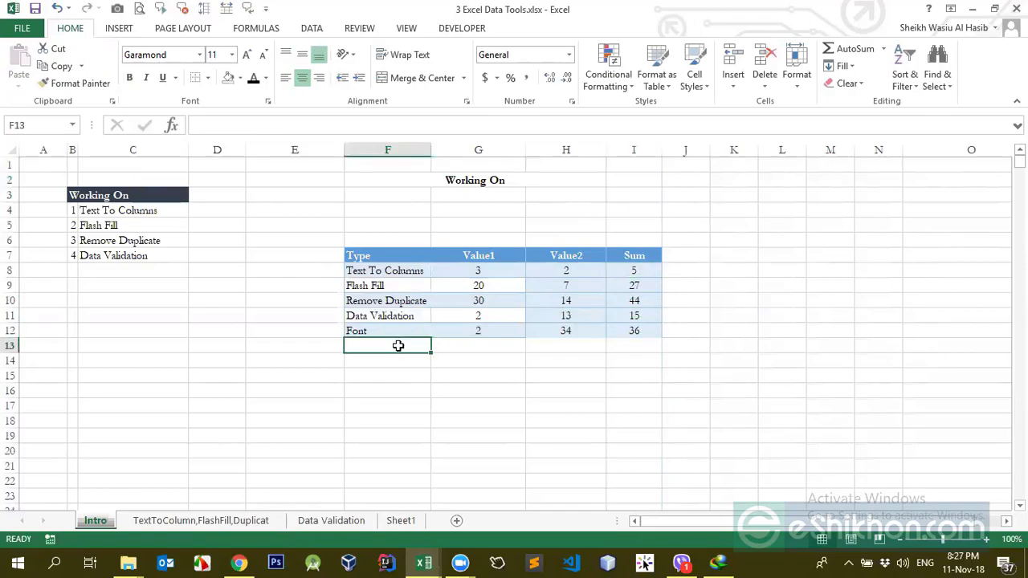
pyautogui.click(414, 316)
# Format F7:I12 as a table with headers, using the orange style with banded rows from the Medium group
pyautogui.click(476, 258)
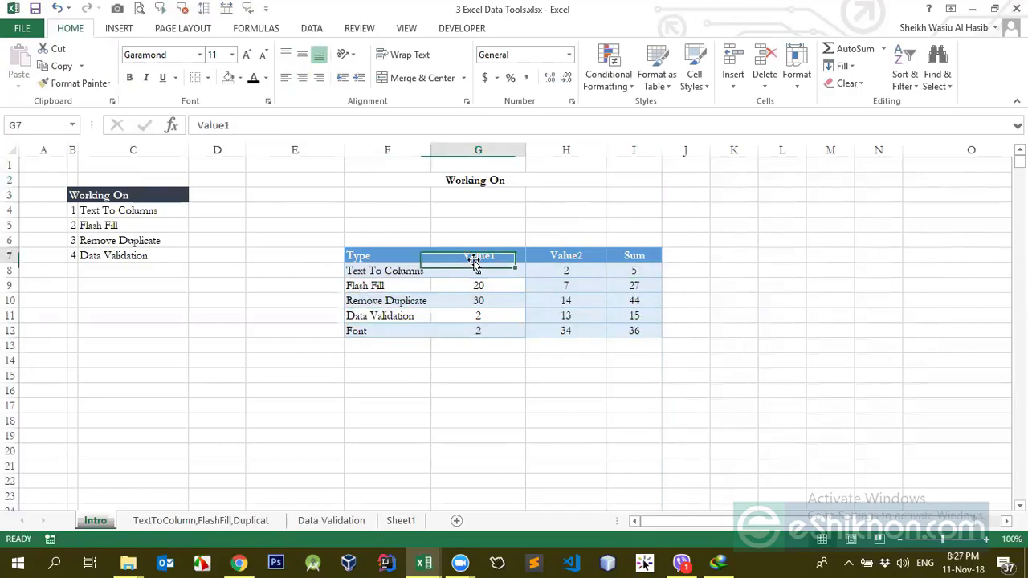
pyautogui.click(653, 80)
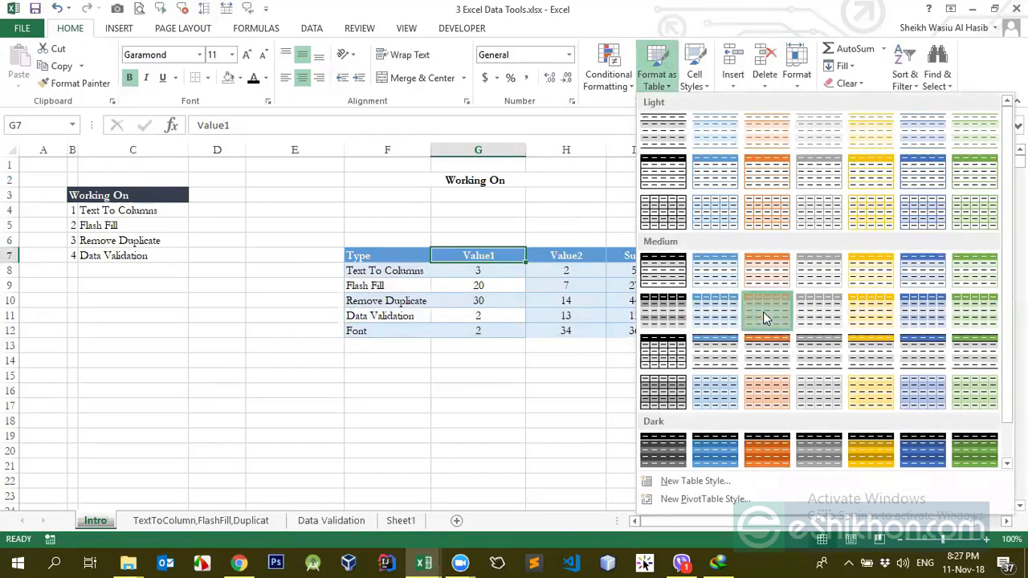
pyautogui.click(764, 311)
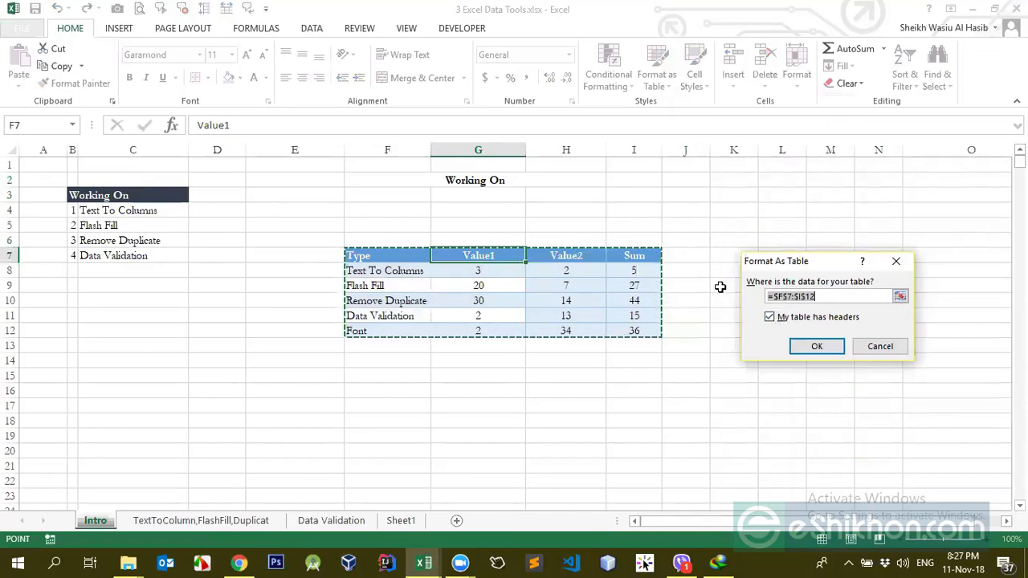
pyautogui.click(817, 347)
pyautogui.click(572, 318)
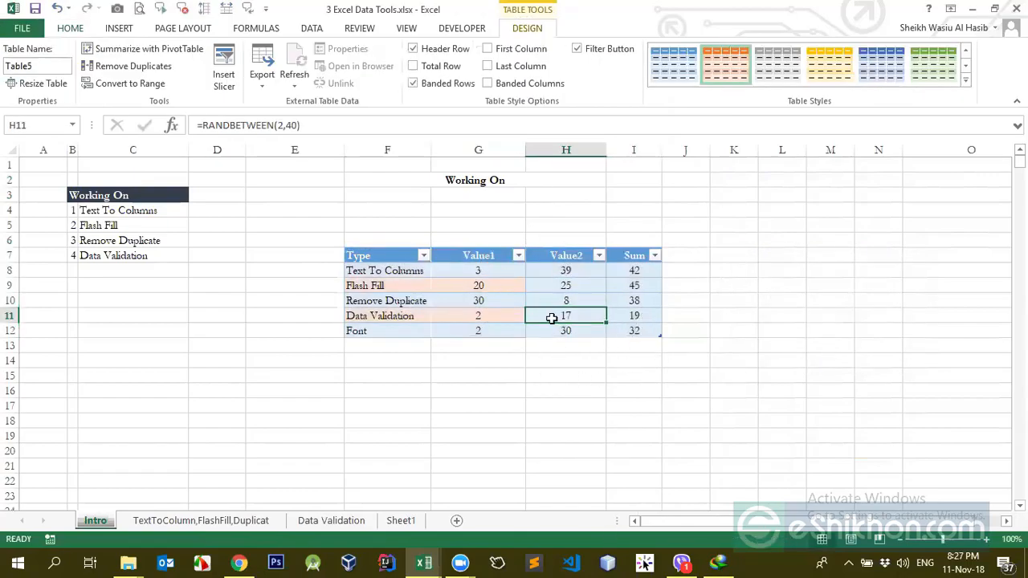
# Reapply the orange table style to the table and clear the conditional formatting rules from the selected cells F8:I12
pyautogui.moveTo(394, 271); pyautogui.dragTo(642, 336)
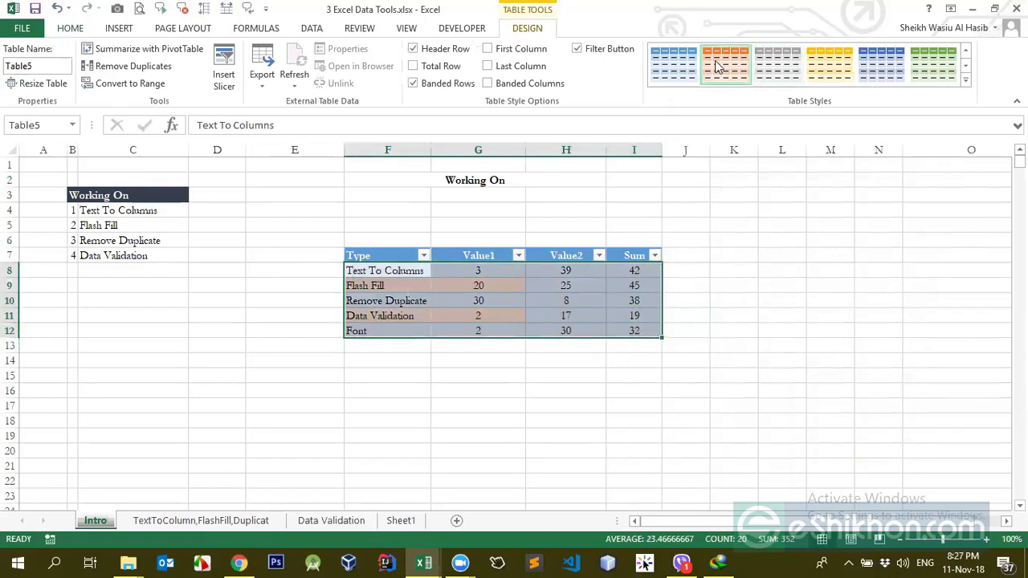
pyautogui.click(746, 72)
pyautogui.click(70, 29)
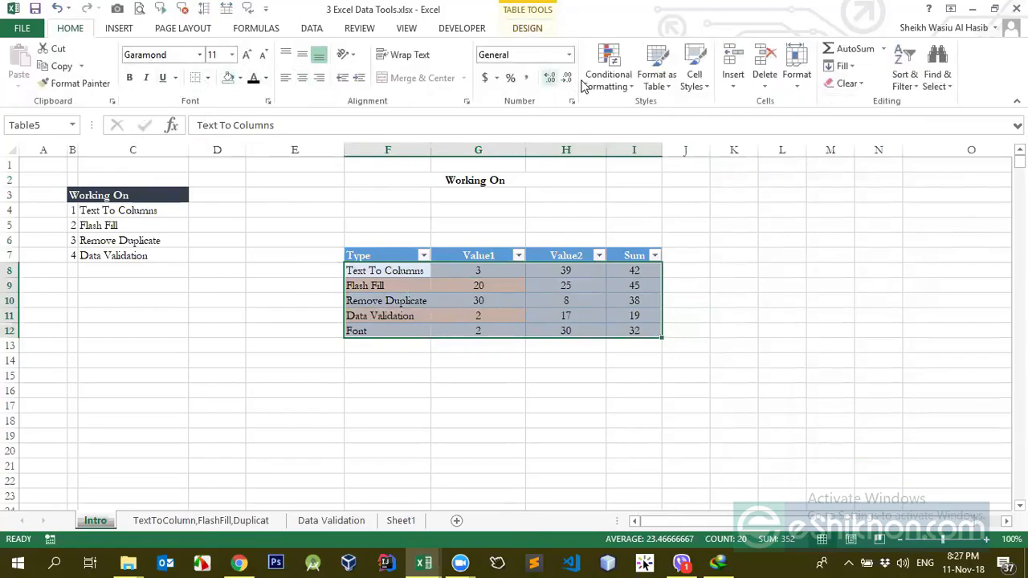
pyautogui.click(525, 29)
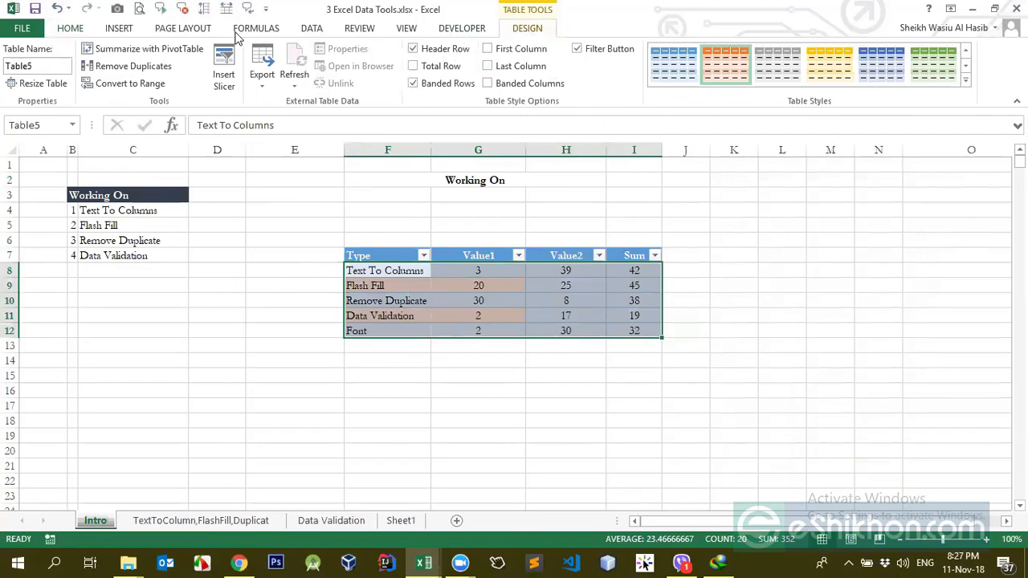
pyautogui.click(72, 30)
pyautogui.click(608, 74)
pyautogui.moveTo(707, 289)
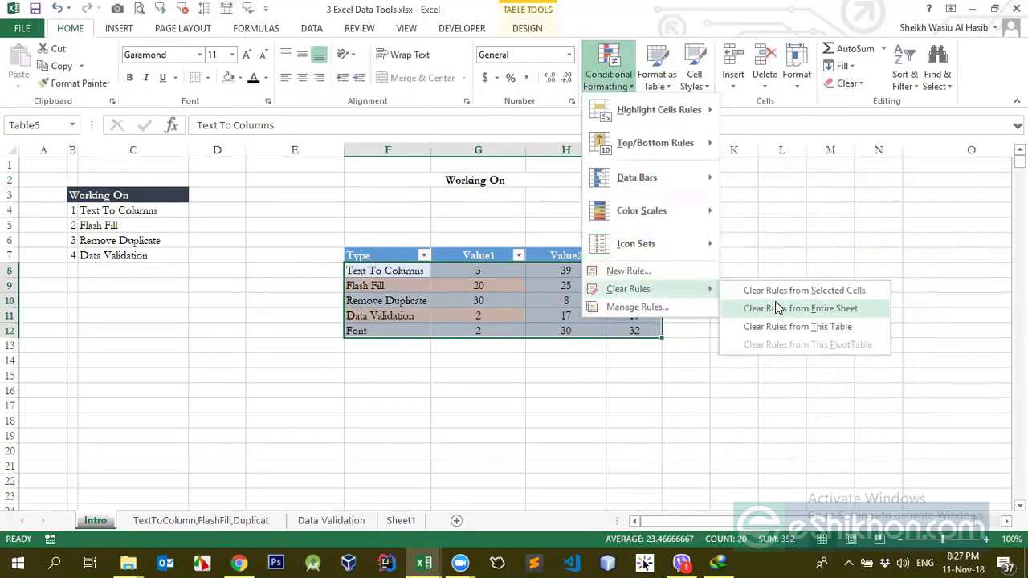
pyautogui.click(777, 292)
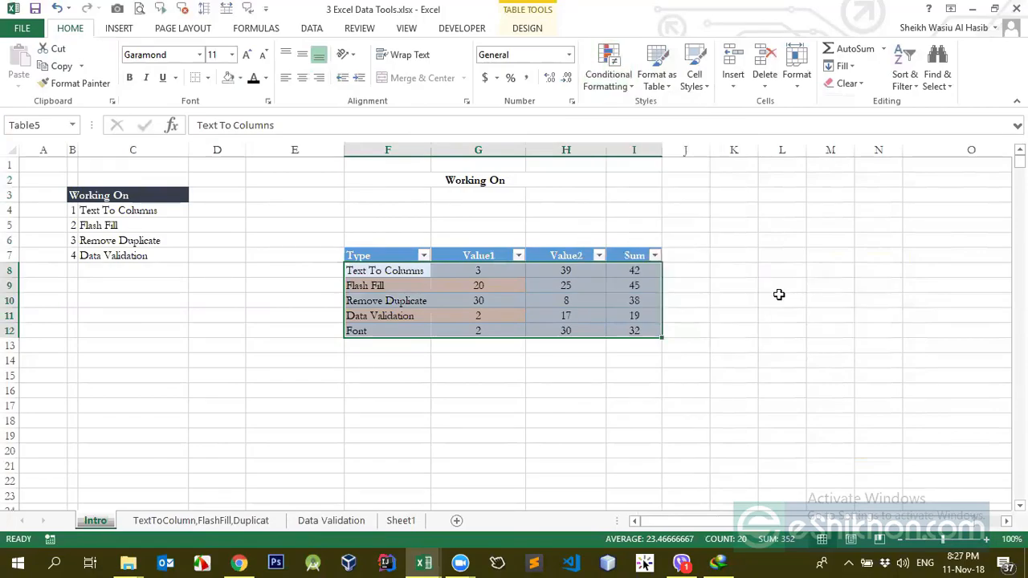
# Extend the table with a new row by entering ABC in F13, directly below Font
pyautogui.click(547, 299)
pyautogui.click(614, 296)
pyautogui.hotkey('ctrl', 'a')
pyautogui.hotkey('ctrl', 'a')
pyautogui.click(388, 342)
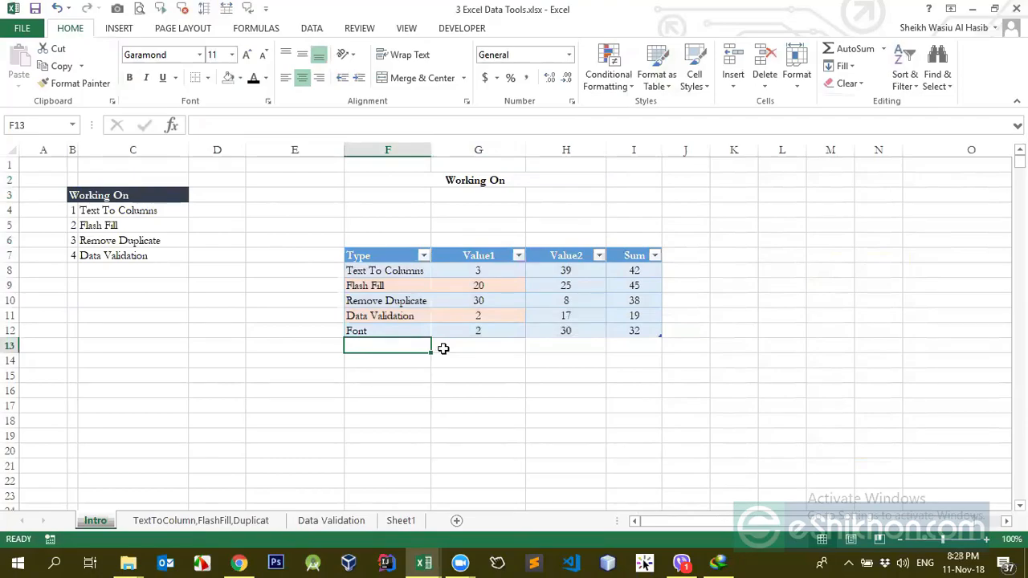
pyautogui.write('ABC')
pyautogui.press('Return')
pyautogui.press('Up')
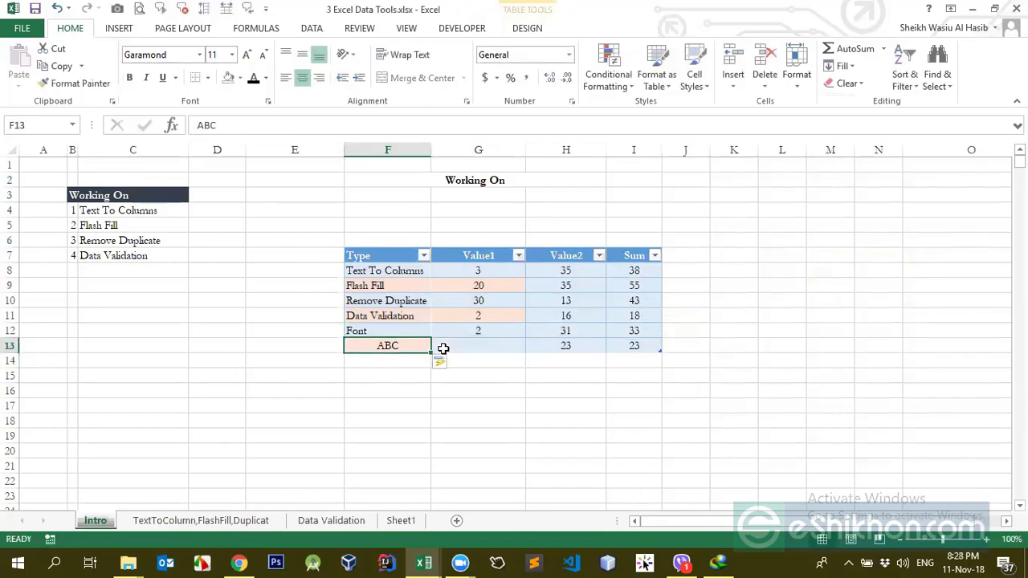
# Examine the Value2 column's formulas against the entry in H13 of the new row
pyautogui.press('Right')
pyautogui.press('Right')
pyautogui.press('Up')
pyautogui.press('Up')
pyautogui.press('Down')
pyautogui.moveTo(569, 270); pyautogui.dragTo(572, 318)
pyautogui.click(584, 346)
pyautogui.click(581, 283)
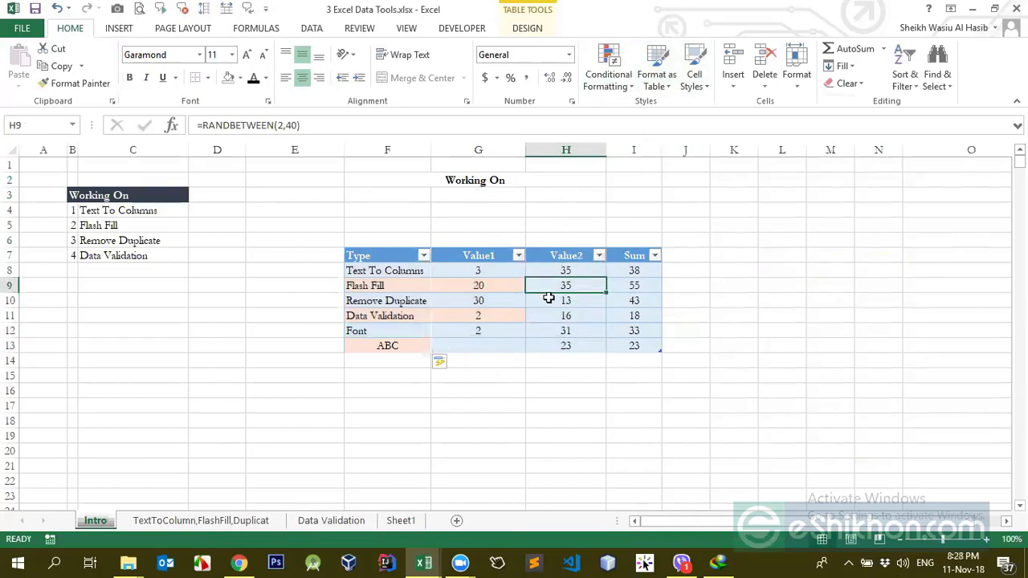
pyautogui.moveTo(402, 256); pyautogui.dragTo(654, 326)
pyautogui.click(555, 345)
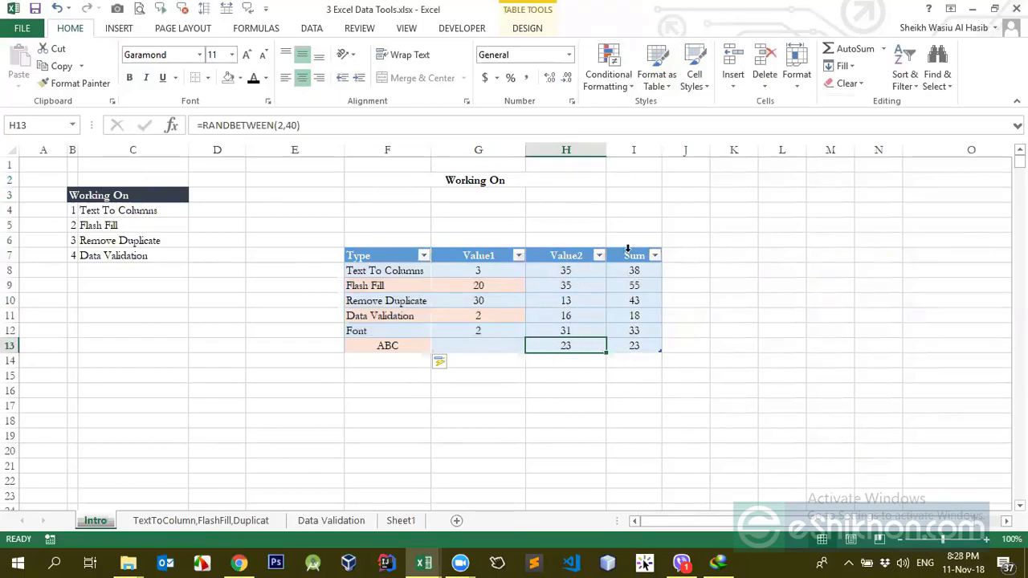
# Compare the Sum formulas in I12 and I13 and check the Value2 formula in H13
pyautogui.moveTo(565, 273); pyautogui.dragTo(576, 332)
pyautogui.click(571, 342)
pyautogui.click(629, 347)
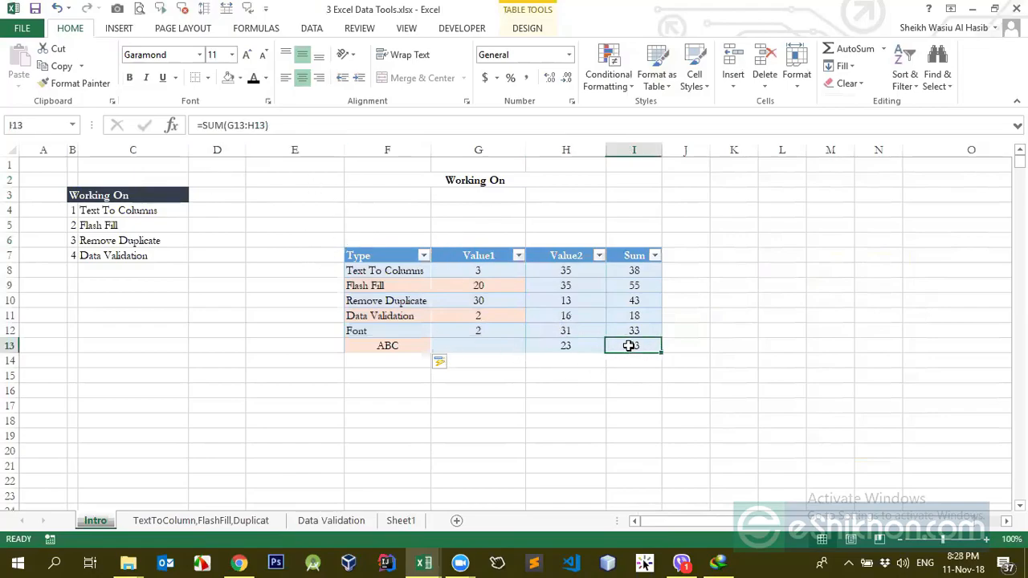
pyautogui.click(643, 326)
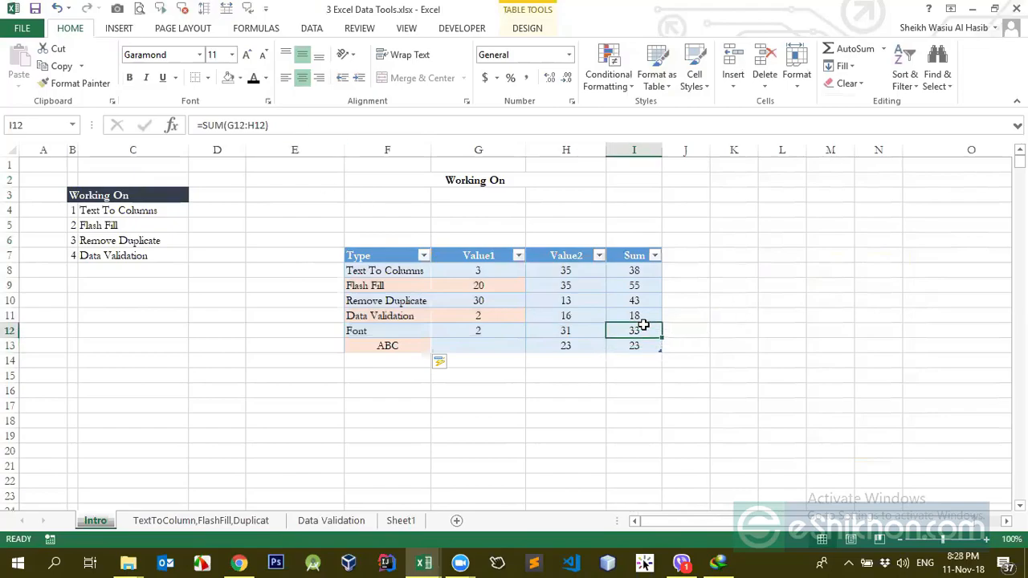
pyautogui.click(645, 345)
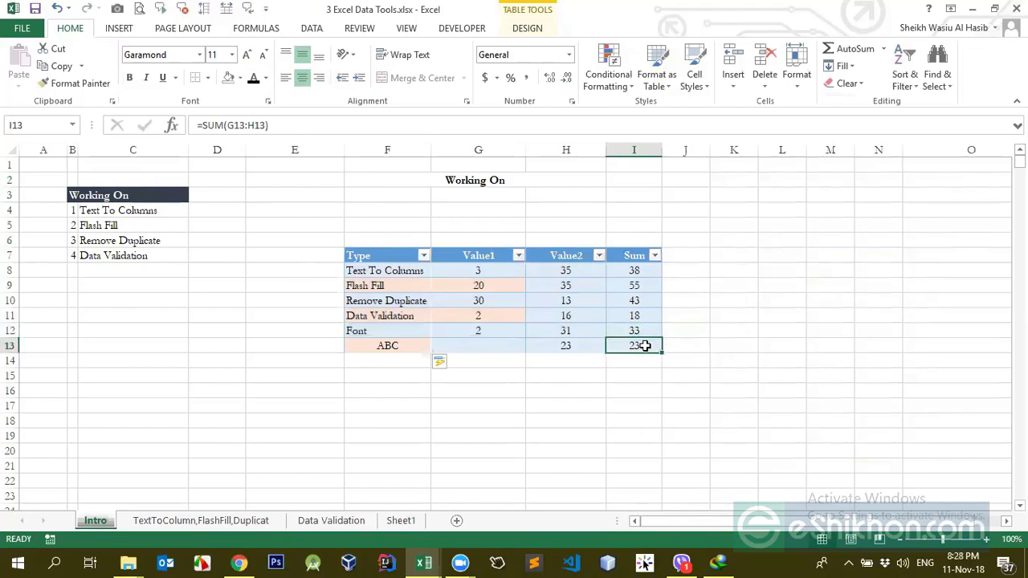
pyautogui.click(572, 345)
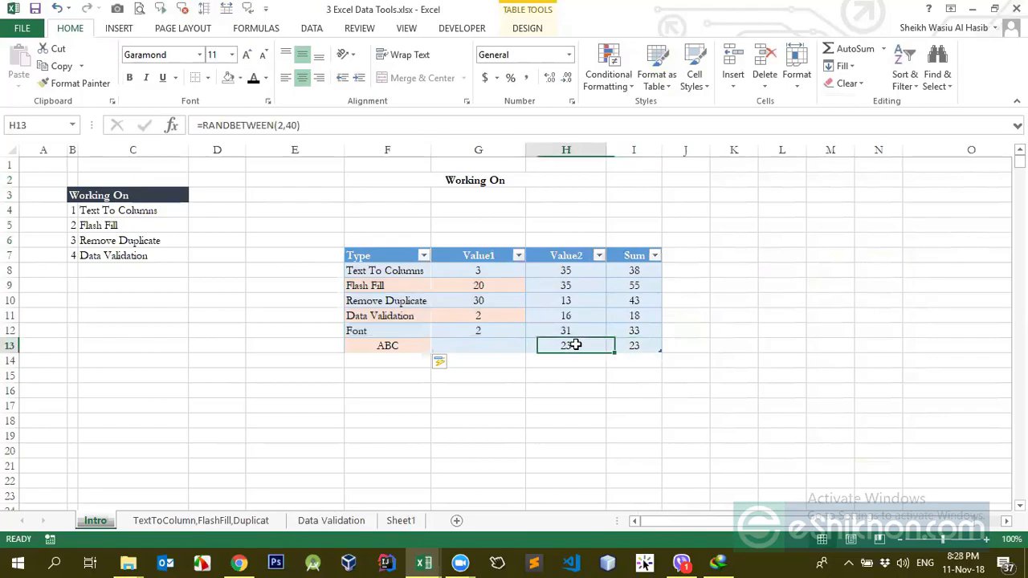
pyautogui.click(473, 360)
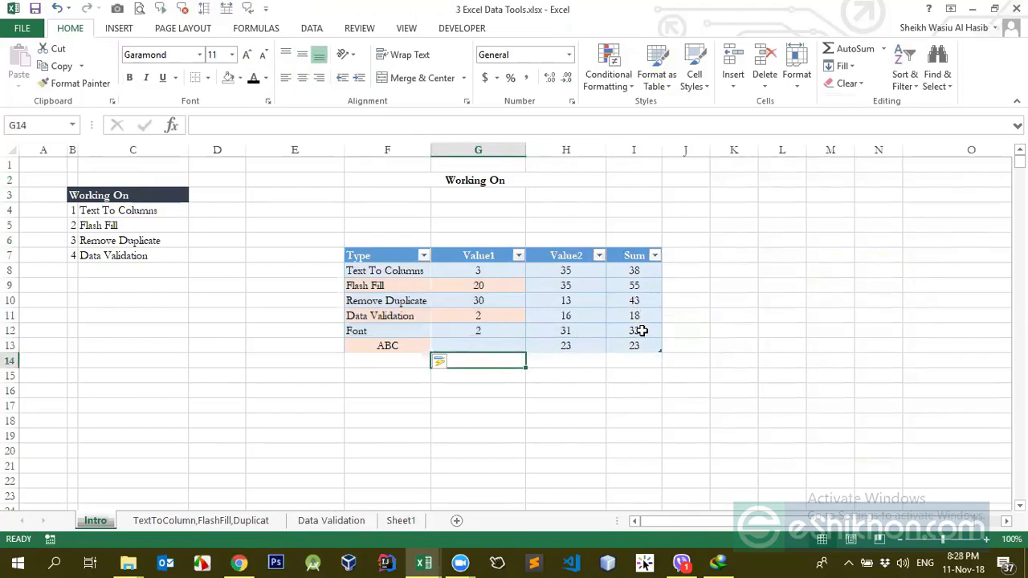
pyautogui.click(569, 344)
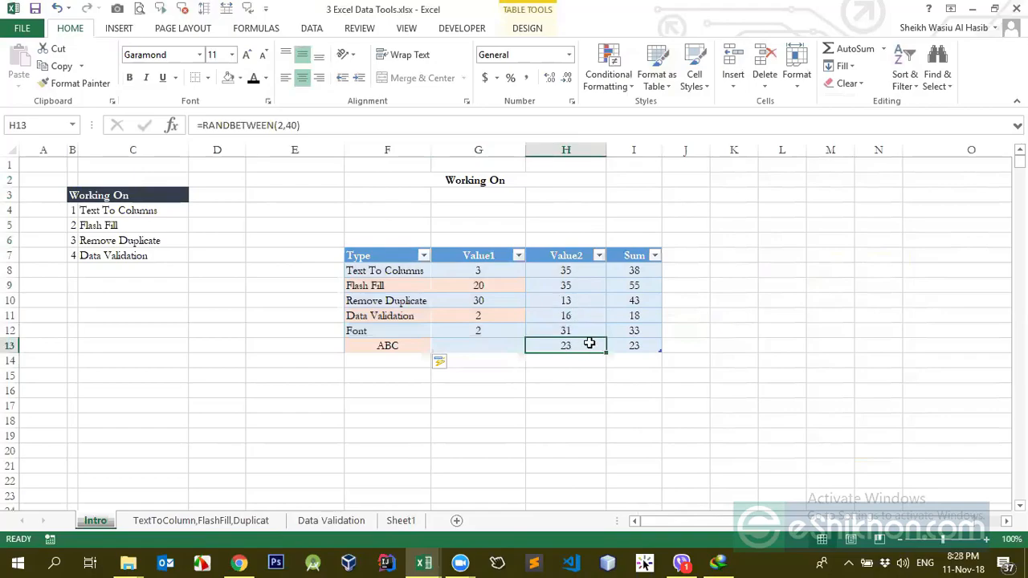
# Replace the RANDBETWEEN formulas in H8:H12 with their values by copying and pasting as values
pyautogui.moveTo(561, 271); pyautogui.dragTo(562, 328)
pyautogui.hotkey('ctrl', 'c')
pyautogui.rightClick(563, 328)
pyautogui.click(613, 254)
# Clear the Value2 entry in H13 and delete the whole ABC row 13
pyautogui.click(568, 344)
pyautogui.press('Delete')
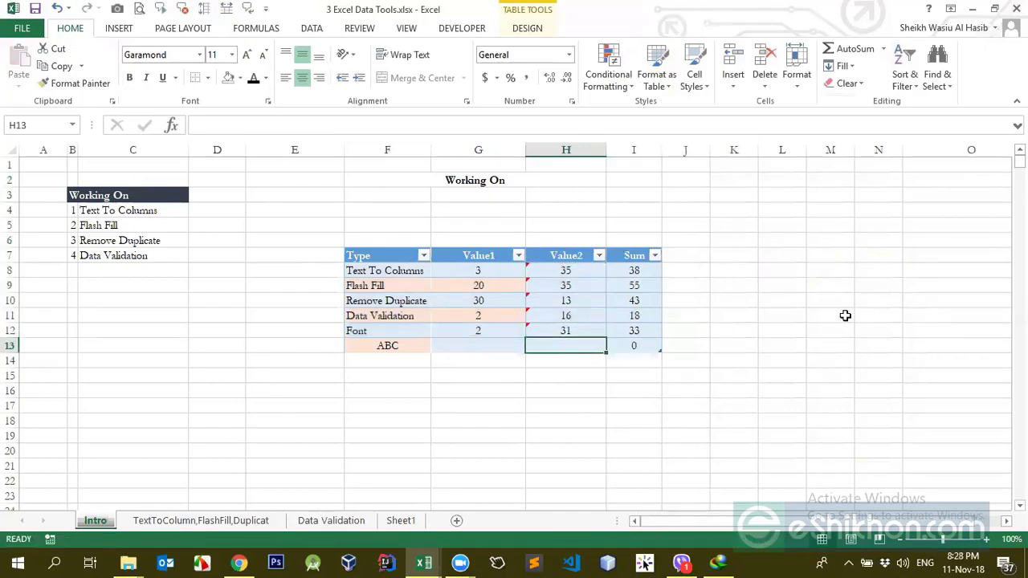
pyautogui.click(518, 360)
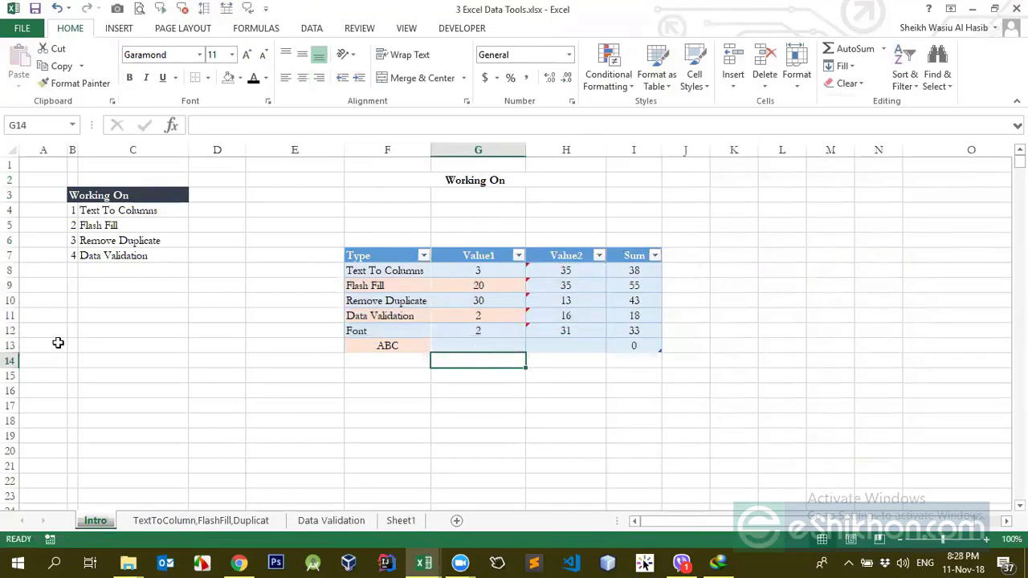
pyautogui.rightClick(21, 346)
pyautogui.click(50, 241)
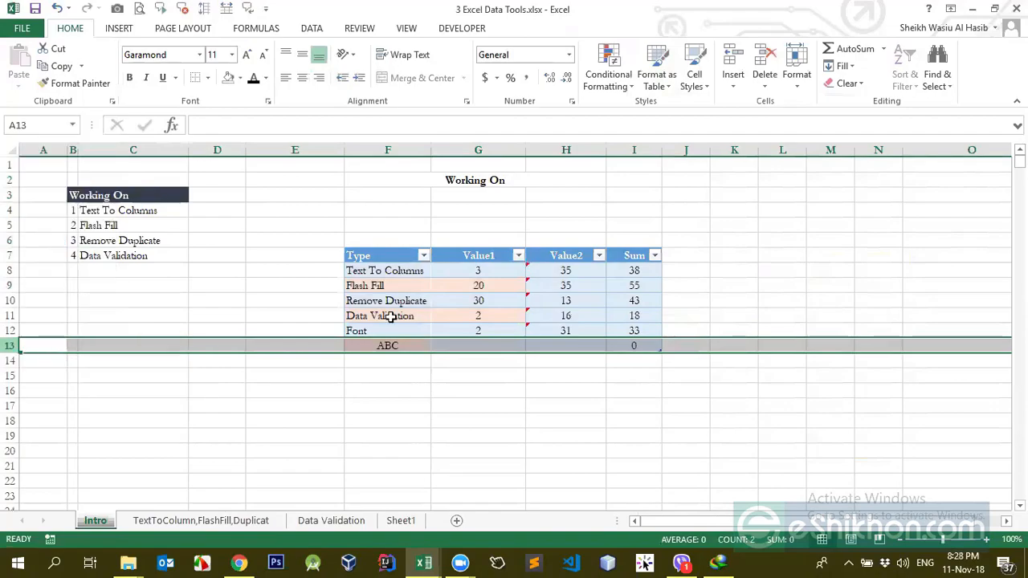
# Enter ABC again in F13 as a new table row below Font
pyautogui.click(401, 346)
pyautogui.write('ABC')
pyautogui.press('Return')
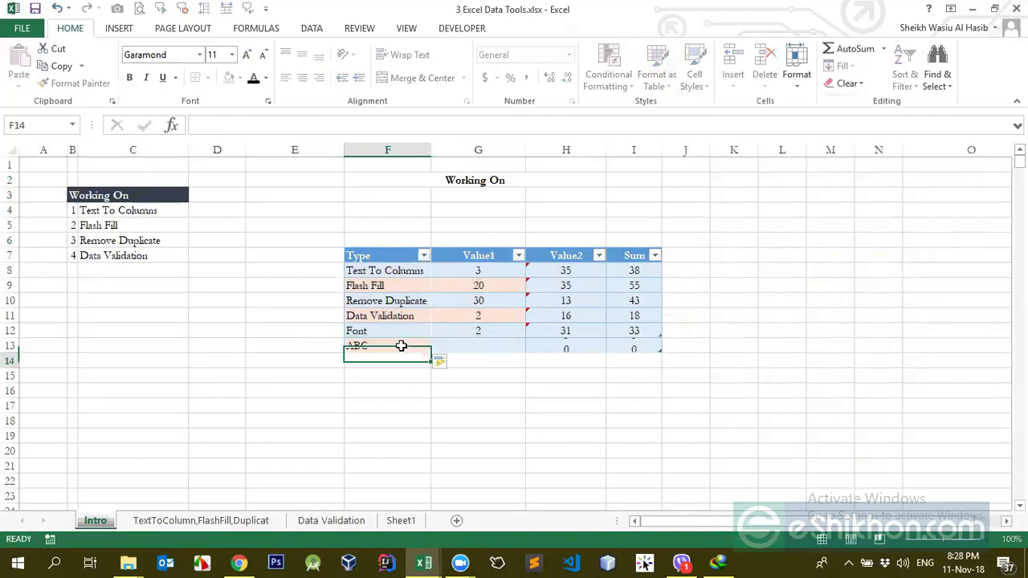
# Compare the contents of H13 in the new row with the pasted value in H12
pyautogui.press('Right')
pyautogui.press('Up')
pyautogui.press('Right')
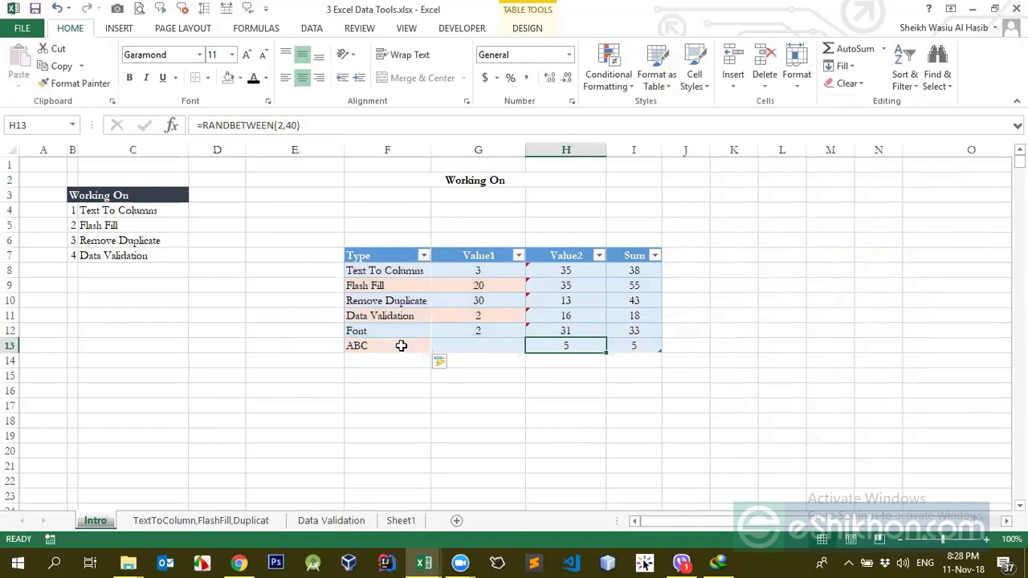
pyautogui.press('Up')
pyautogui.press('Down')
pyautogui.press('Up')
pyautogui.press('Down')
pyautogui.press('Up')
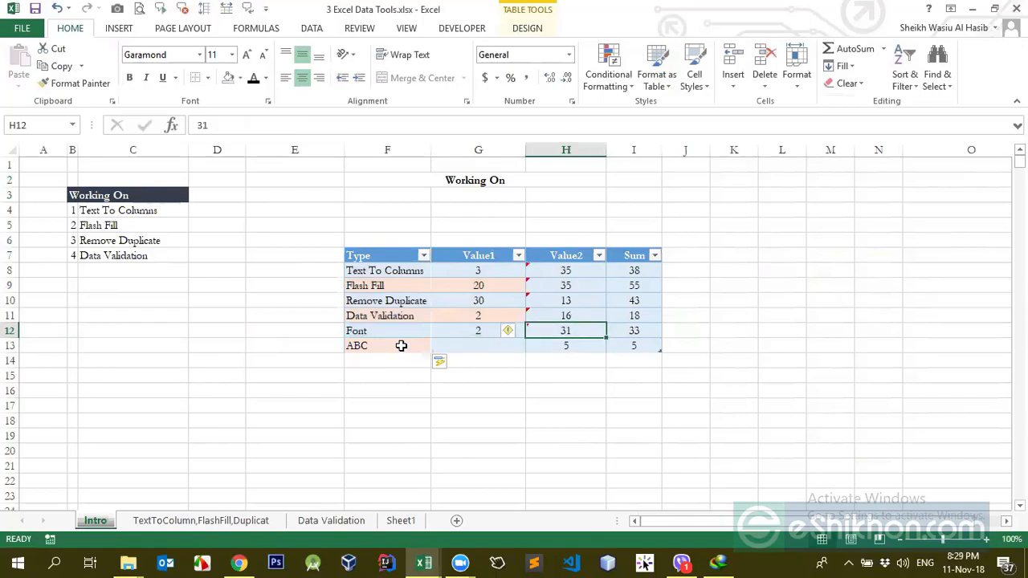
# Delete rows 12 and 13 from the sheet and enter ABC in F12 as a new table row
pyautogui.moveTo(10, 331); pyautogui.dragTo(8, 342)
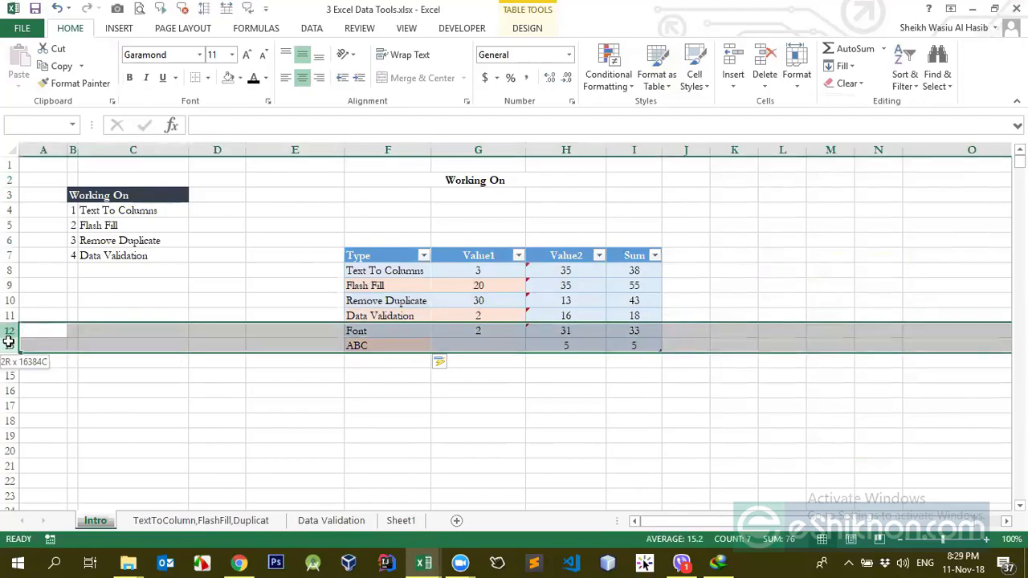
pyautogui.rightClick(8, 342)
pyautogui.click(53, 240)
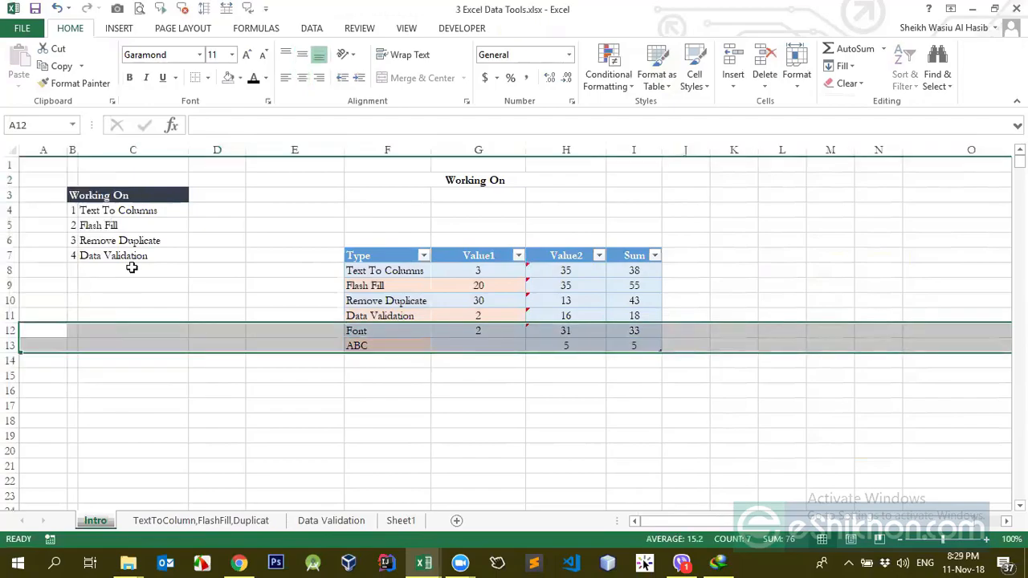
pyautogui.click(501, 346)
pyautogui.click(408, 330)
pyautogui.press('Return')
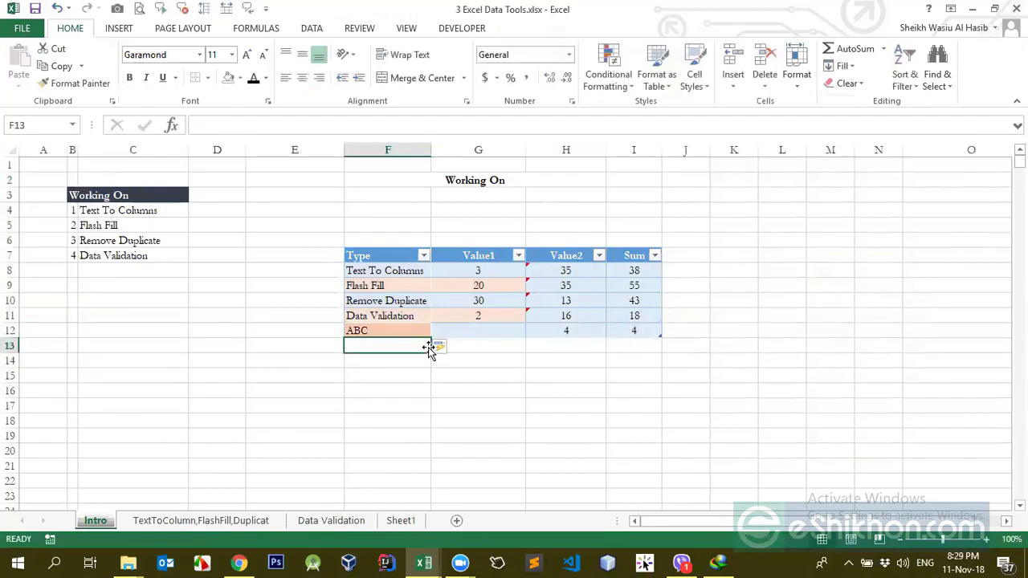
# Examine the contents of the Value2 and Sum cells in rows 8 to 12 to compare formulas with fixed values
pyautogui.press('Up')
pyautogui.press('Right')
pyautogui.press('Right')
pyautogui.press('Right')
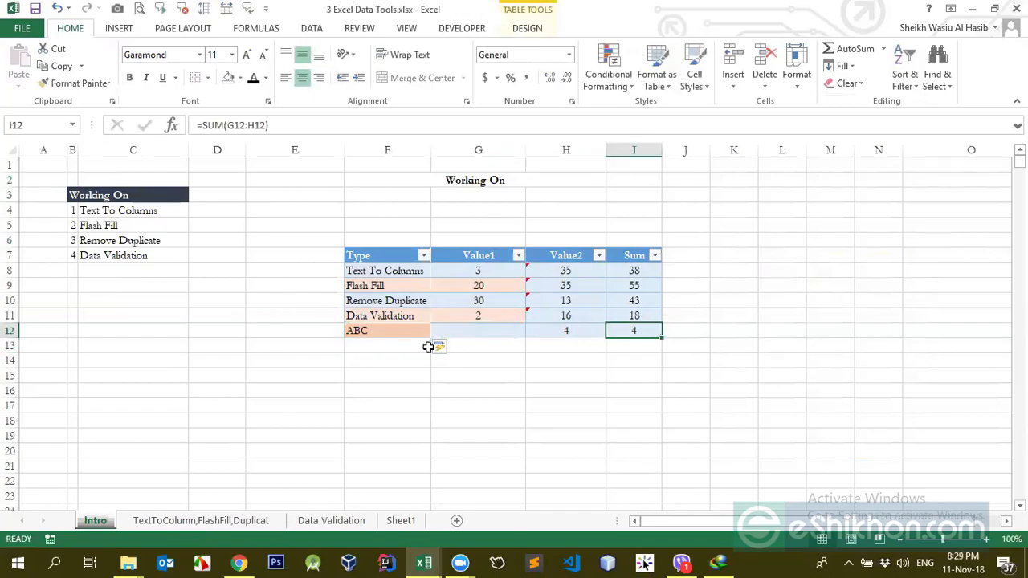
pyautogui.press('Left')
pyautogui.press('Up')
pyautogui.press('Up')
pyautogui.press('Up')
pyautogui.press('Up')
pyautogui.press('Up')
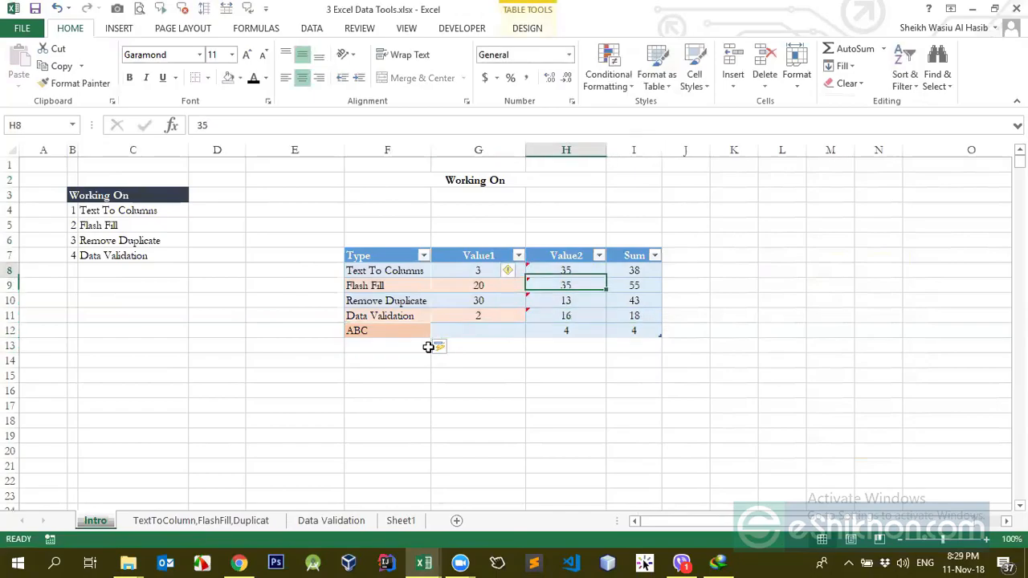
pyautogui.press('Down')
pyautogui.press('Right')
pyautogui.press('Down')
pyautogui.press('Down')
pyautogui.press('Down')
pyautogui.press('Left')
pyautogui.press('Down')
pyautogui.press('Up')
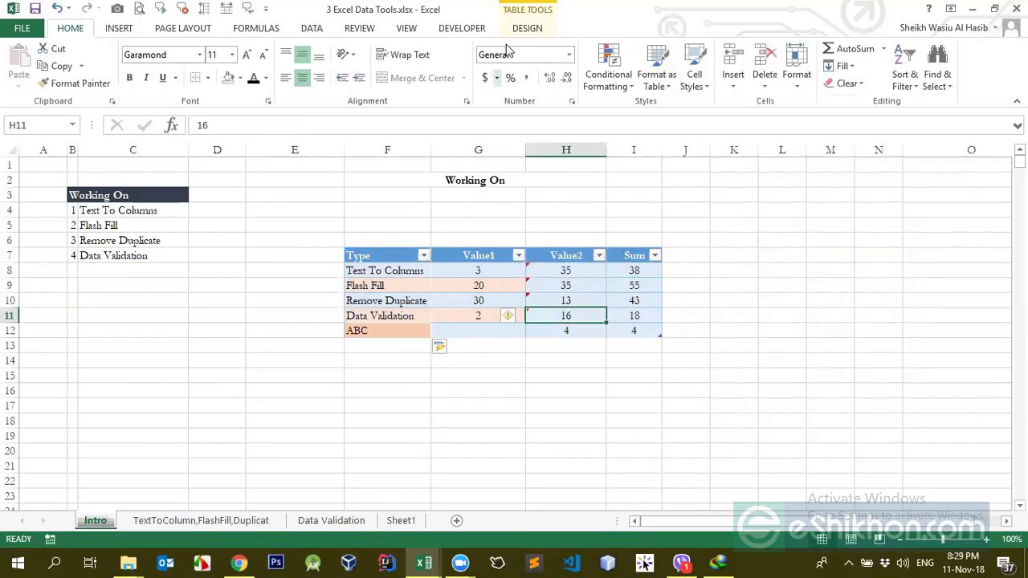
# Convert the table back to a normal cell range
pyautogui.press('Up')
pyautogui.click(527, 28)
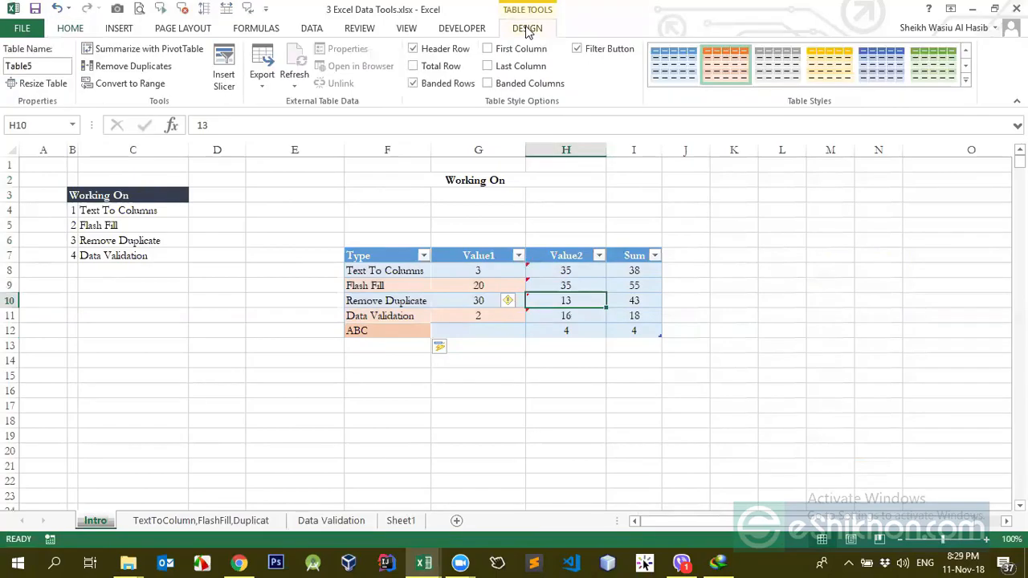
pyautogui.click(125, 83)
pyautogui.click(486, 319)
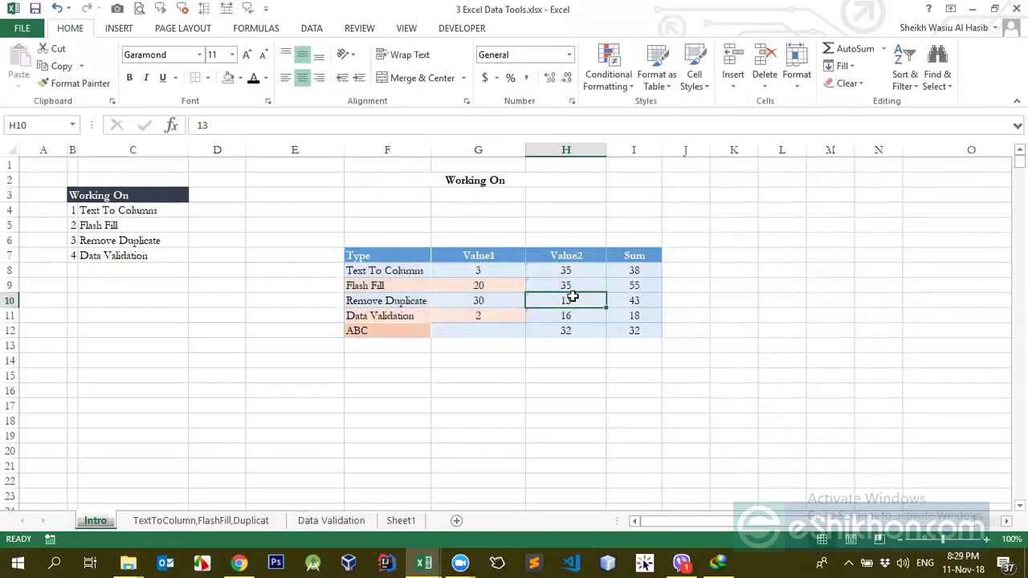
# Clear the RANDBETWEEN formula from H12 and check the SUM formula in I12
pyautogui.click(574, 315)
pyautogui.click(572, 330)
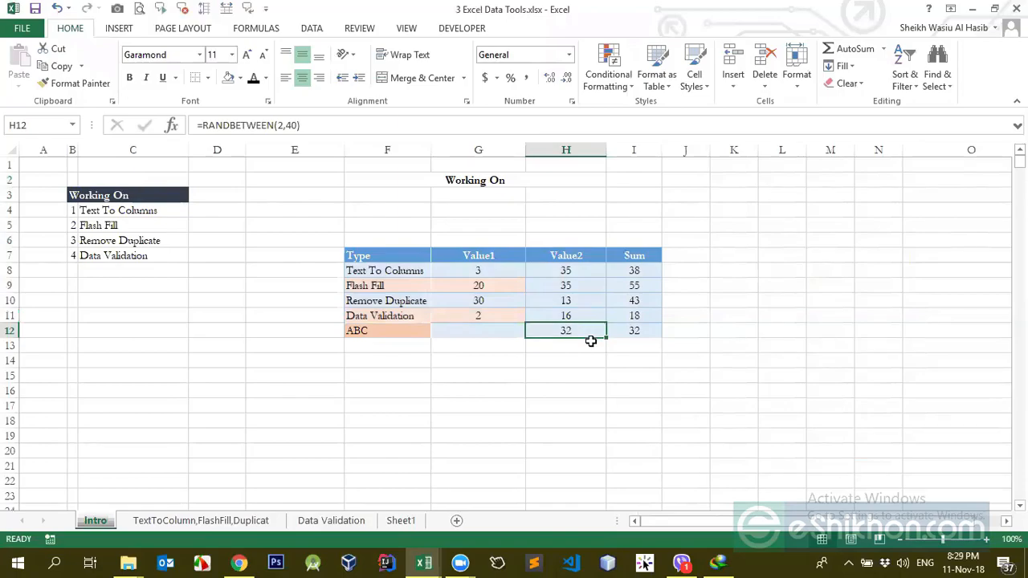
pyautogui.press('Delete')
pyautogui.press('Up')
pyautogui.press('Down')
pyautogui.press('Right')
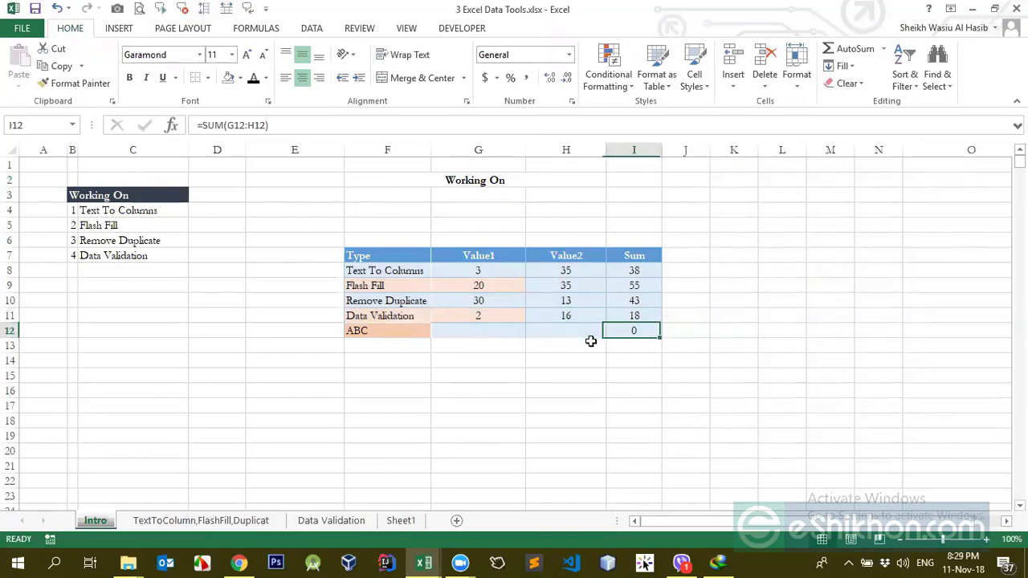
pyautogui.press('Up')
pyautogui.click(610, 331)
pyautogui.click(252, 126)
pyautogui.press('Return')
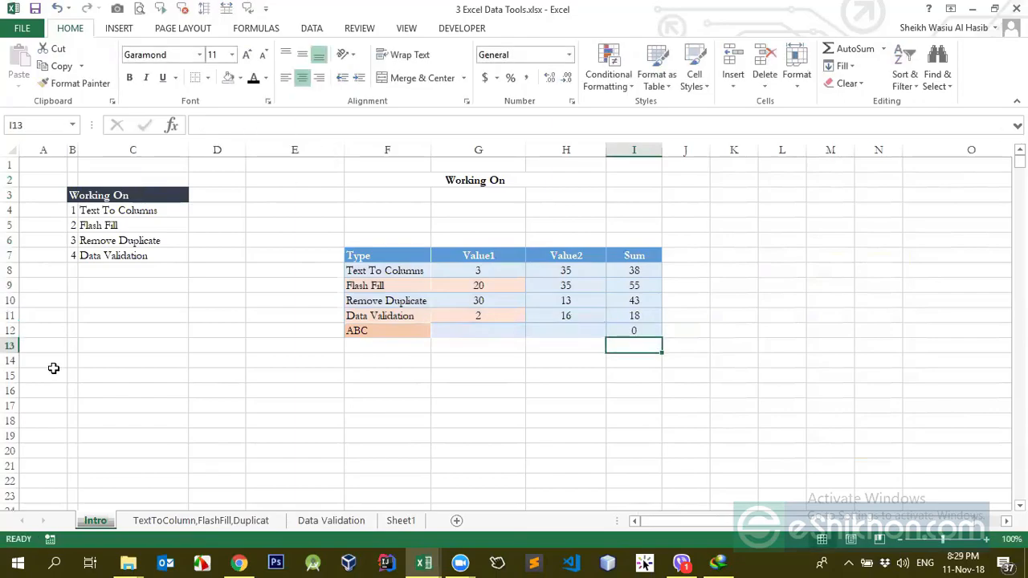
# Delete the ABC row 12 and save the workbook
pyautogui.rightClick(10, 330)
pyautogui.click(44, 231)
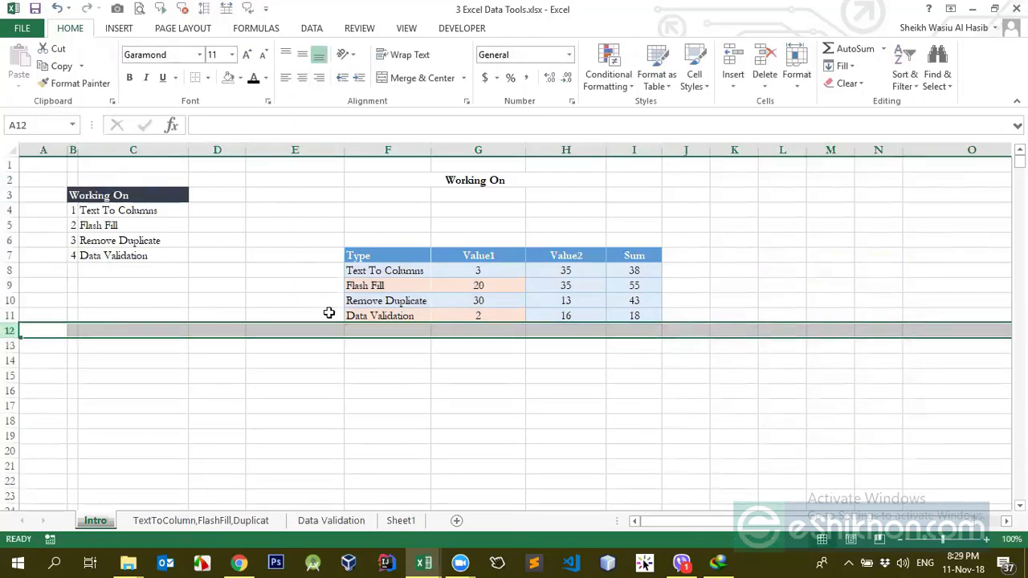
pyautogui.click(580, 317)
pyautogui.hotkey('ctrl', 's')
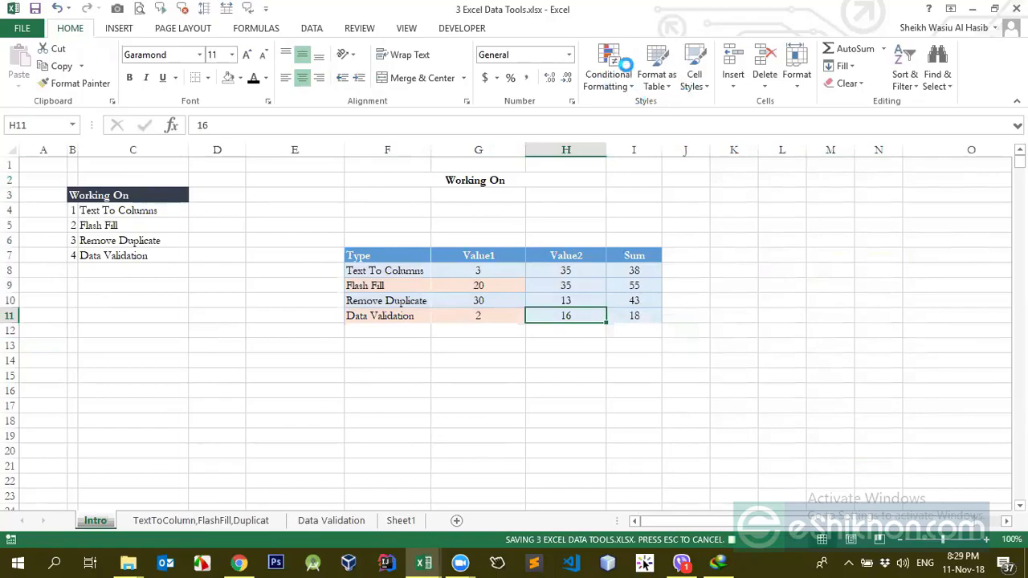
# Format the range F7:I11 as a table with headers
pyautogui.click(657, 80)
pyautogui.click(721, 316)
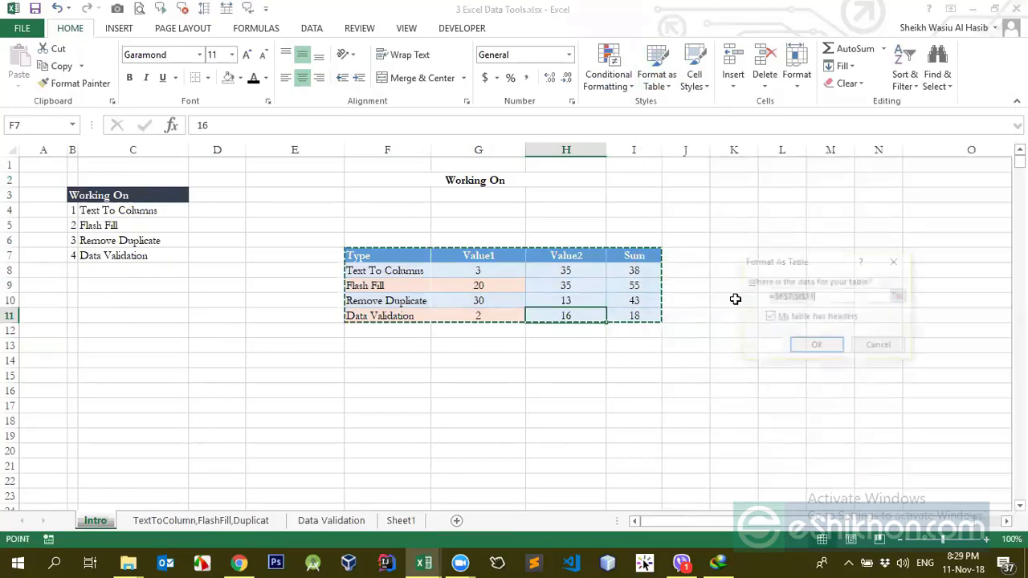
pyautogui.click(810, 345)
# Enter ABC in F12 as a test row below the table and undo the entry
pyautogui.click(404, 329)
pyautogui.write('ABC')
pyautogui.press('Return')
pyautogui.click(397, 331)
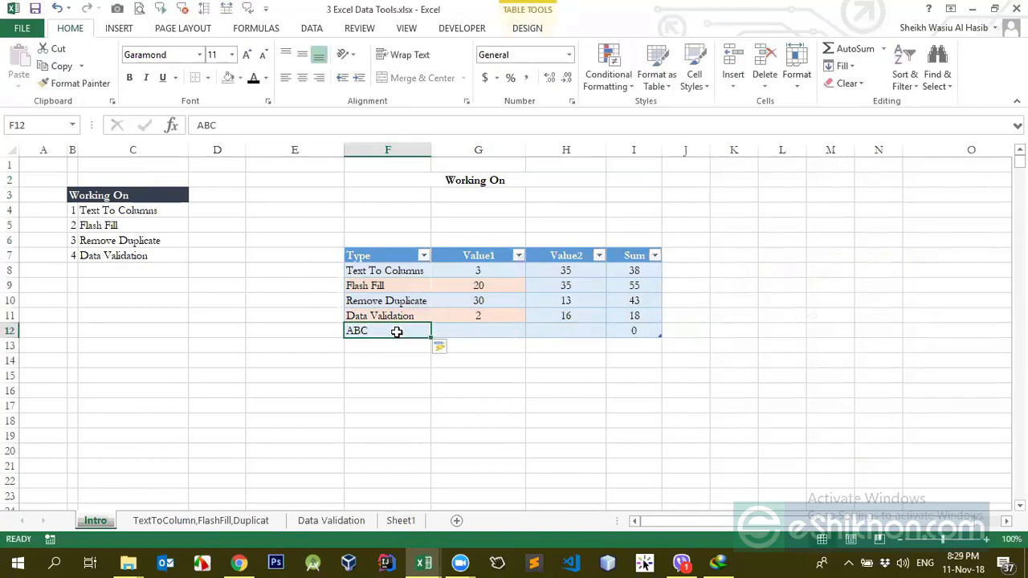
pyautogui.hotkey('ctrl', 'z')
pyautogui.hotkey('ctrl', 'z')
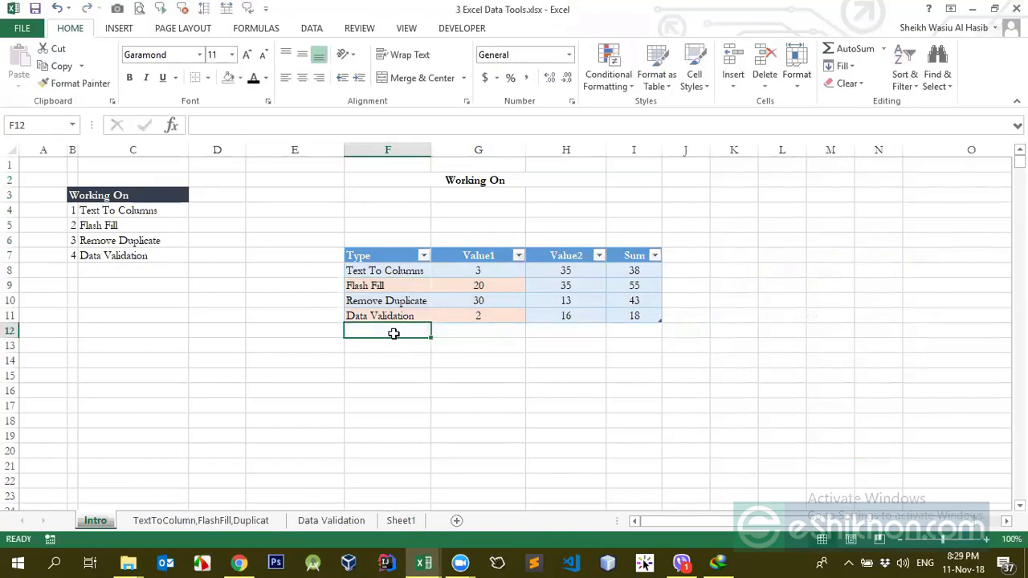
pyautogui.click(412, 270)
pyautogui.moveTo(393, 327); pyautogui.dragTo(394, 495)
pyautogui.click(466, 268)
pyautogui.click(567, 259)
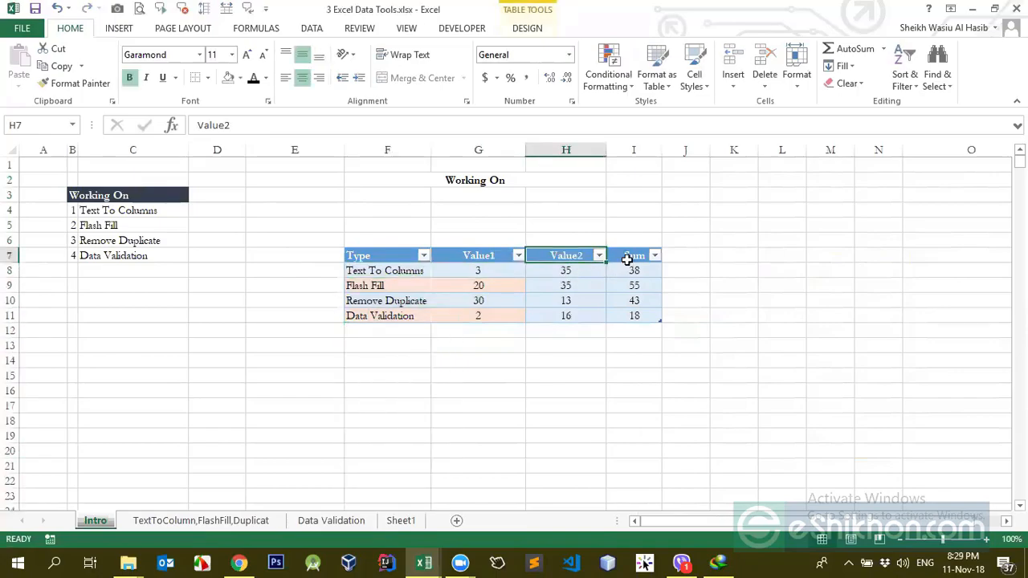
pyautogui.click(635, 276)
pyautogui.click(489, 251)
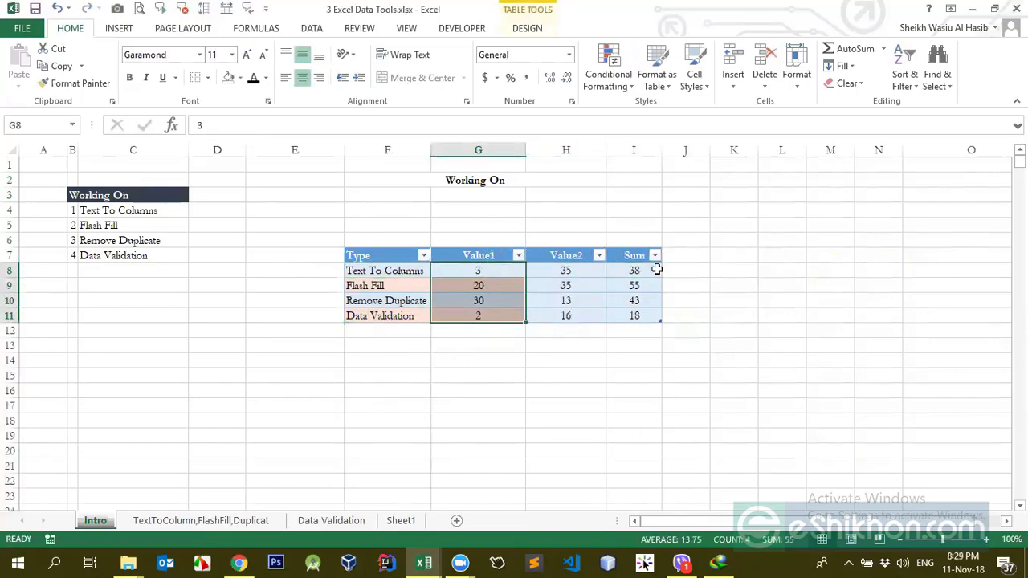
# Replace the Type entries in F8:F10 with the first names of three people
pyautogui.moveTo(396, 271)
pyautogui.mouseDown()
pyautogui.moveTo(399, 313)
pyautogui.moveTo(413, 271)
pyautogui.moveTo(390, 271)
pyautogui.mouseUp()
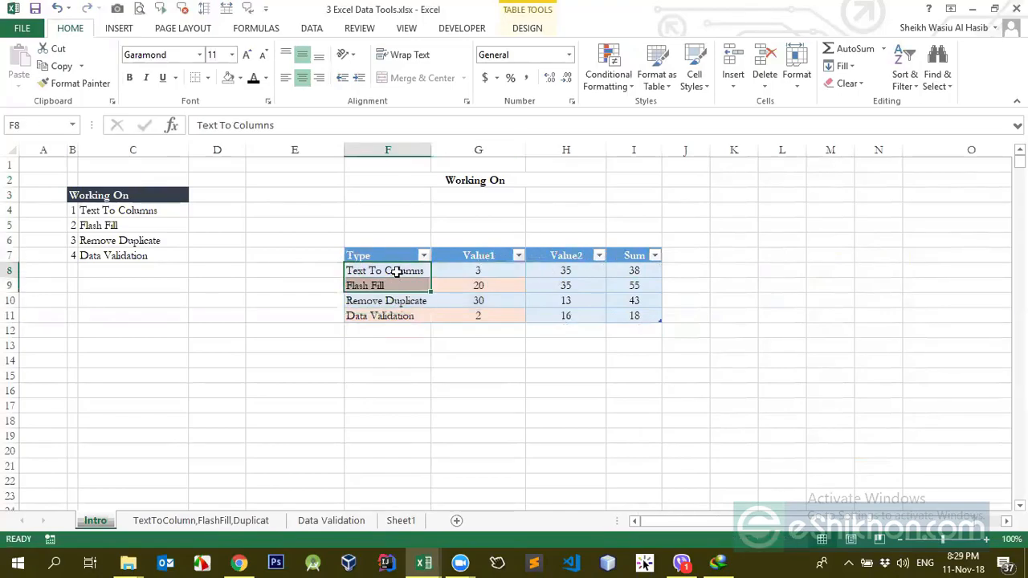
pyautogui.write('Arif')
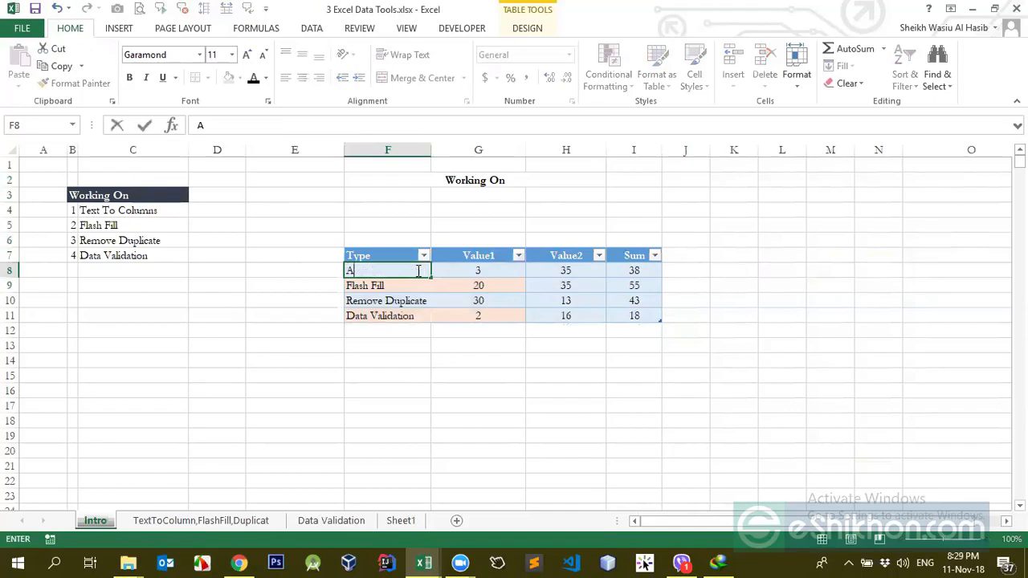
pyautogui.press('Return')
pyautogui.write('Tipu')
pyautogui.press('Return')
pyautogui.write('Farha')
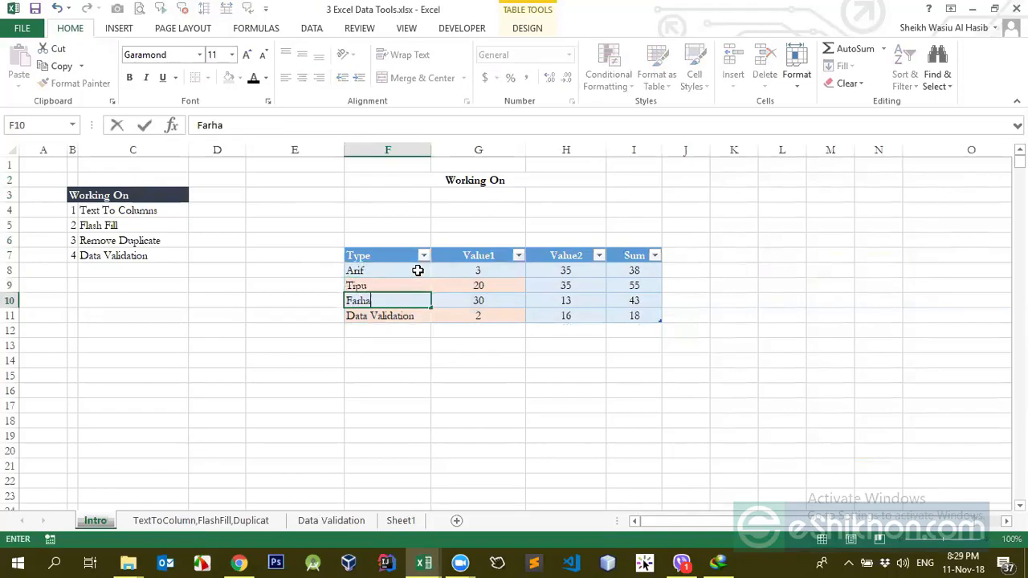
pyautogui.write('na')
pyautogui.press('Return')
# Delete the Data Validation entry's cells F11:I11 from the table
pyautogui.hotkey('shift', 'Right')
pyautogui.hotkey('shift', 'Right')
pyautogui.hotkey('shift', 'Right')
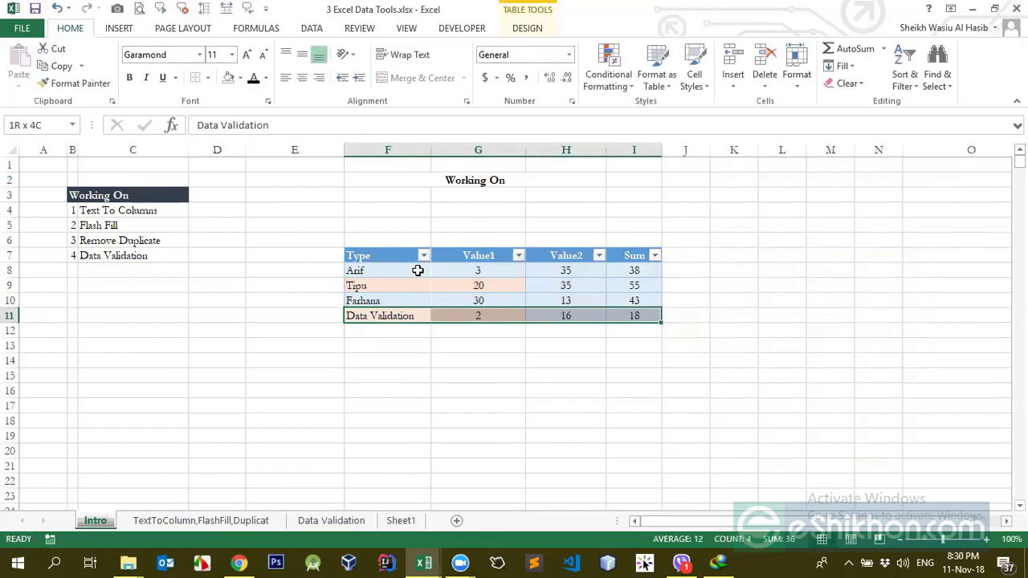
pyautogui.hotkey('ctrl', '-')
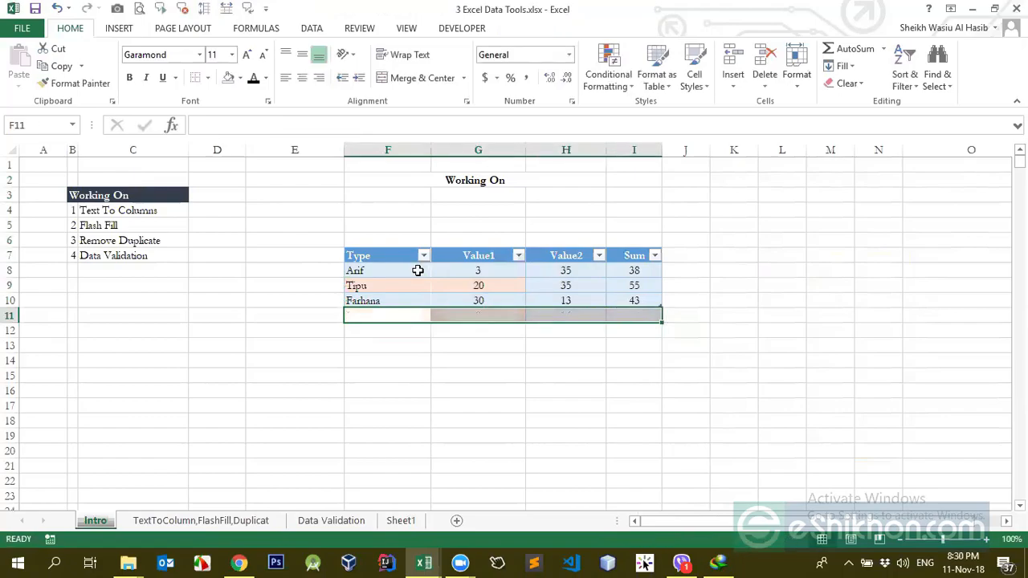
# Rename the column headers in G7 and H7 to Bangla and English
pyautogui.press('Up')
pyautogui.press('Up')
pyautogui.press('Up')
pyautogui.press('Up')
pyautogui.press('Right')
pyautogui.write('Bangla')
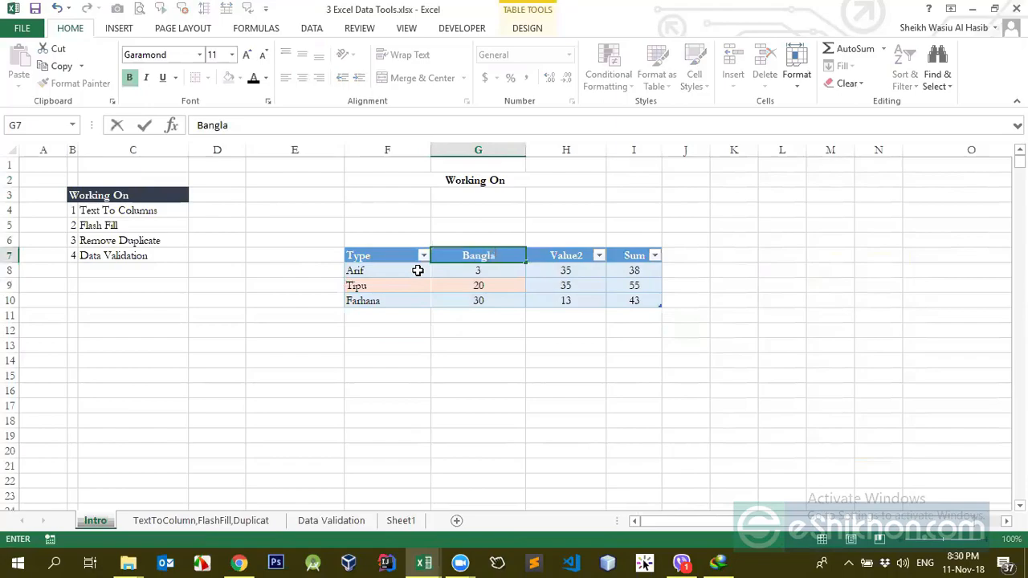
pyautogui.press('Return')
pyautogui.press('Up')
pyautogui.press('Right')
pyautogui.write('English')
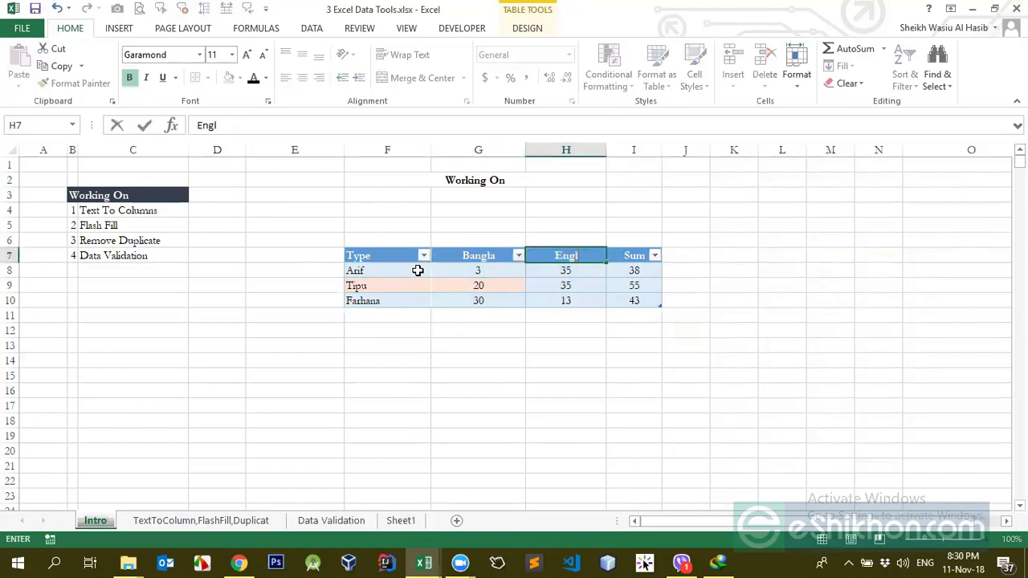
pyautogui.press('Return')
pyautogui.press('Left')
pyautogui.press('Left')
pyautogui.press('Up')
pyautogui.press('Down')
pyautogui.press('Down')
pyautogui.press('Up')
pyautogui.hotkey('shift', 'Down')
pyautogui.hotkey('shift', 'Down')
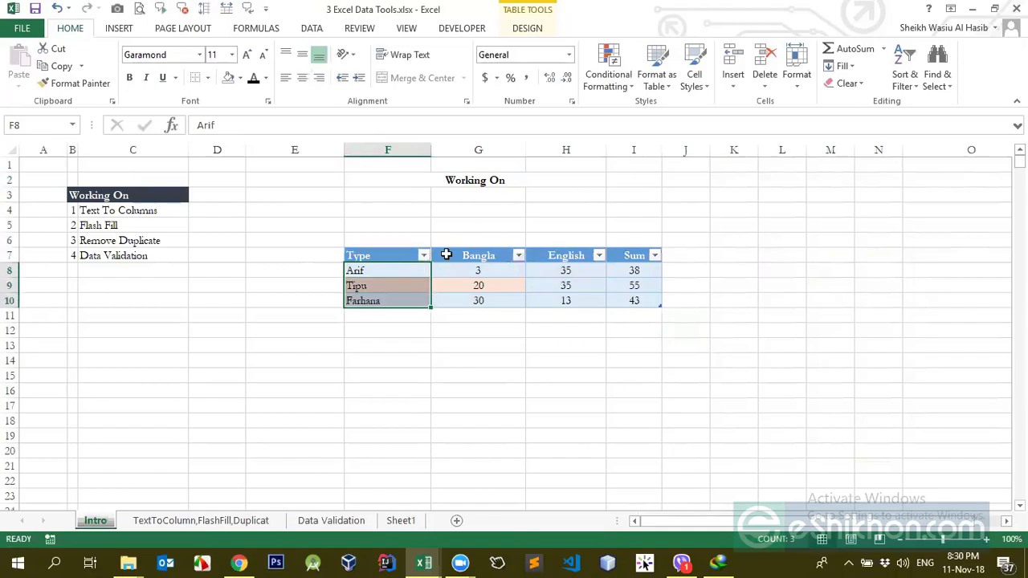
# Set the Bangla value in G8 to 30
pyautogui.click(481, 270)
pyautogui.write('30')
pyautogui.press('Return')
pyautogui.click(566, 274)
# Enter another person's first name in F11 as a new table row
pyautogui.click(390, 315)
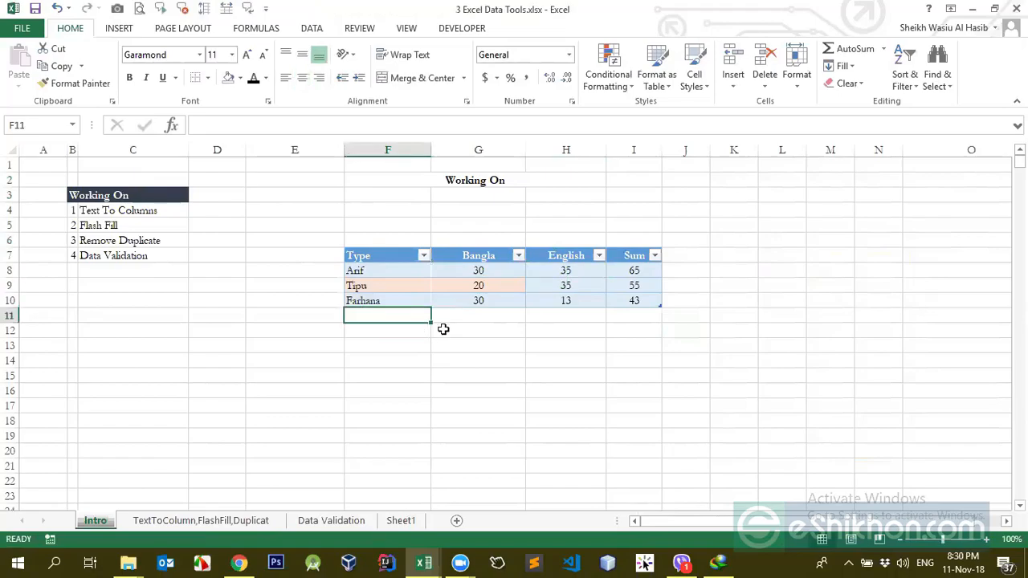
pyautogui.write('Hasib')
pyautogui.press('Return')
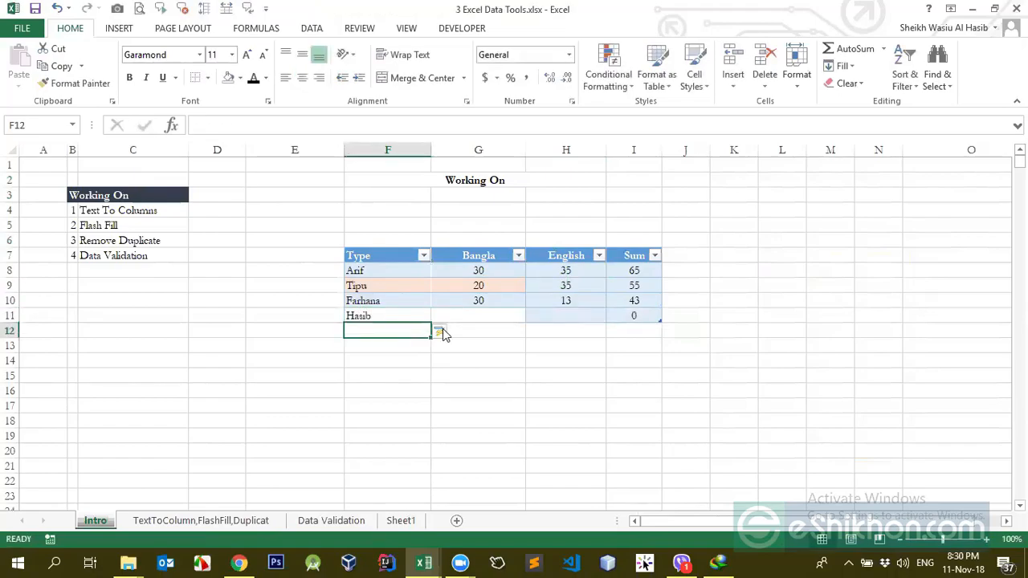
# Compare the Sum formula in I11 of the new row with the one in I10
pyautogui.press('Right')
pyautogui.press('Up')
pyautogui.press('Right')
pyautogui.press('Left')
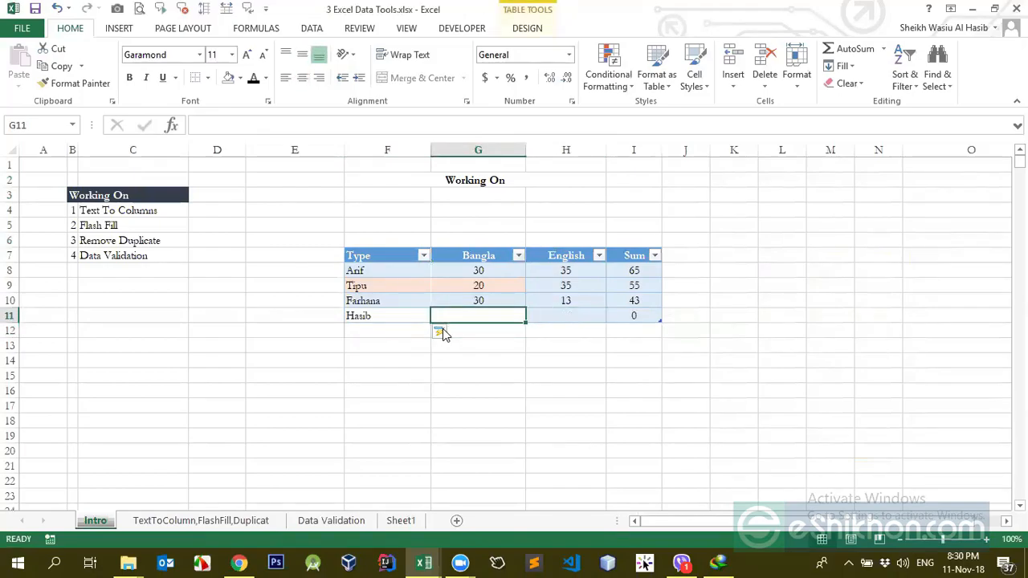
pyautogui.press('Right')
pyautogui.press('Right')
pyautogui.press('Up')
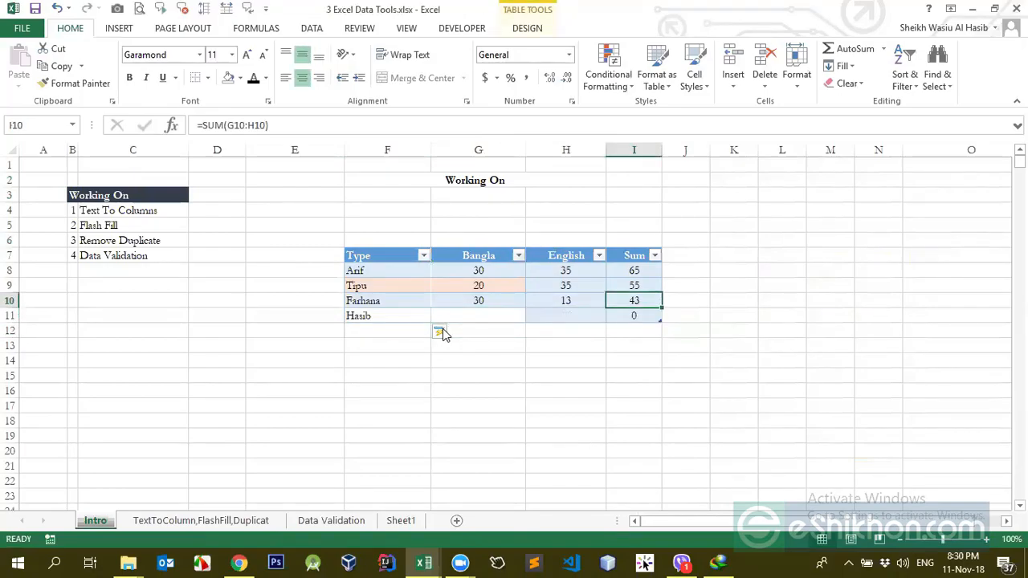
pyautogui.press('Down')
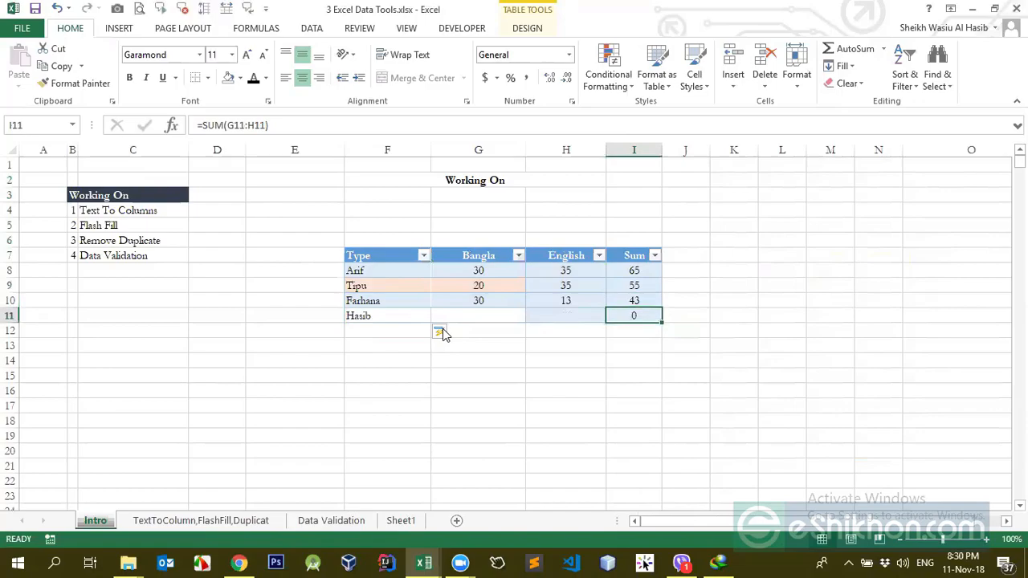
# Enter 20 for Bangla in G11 and 10 for English in H11
pyautogui.press('Left')
pyautogui.press('Left')
pyautogui.write('3')
pyautogui.press('BackSpace')
pyautogui.write('20')
pyautogui.press('Return')
pyautogui.press('Up')
pyautogui.press('Right')
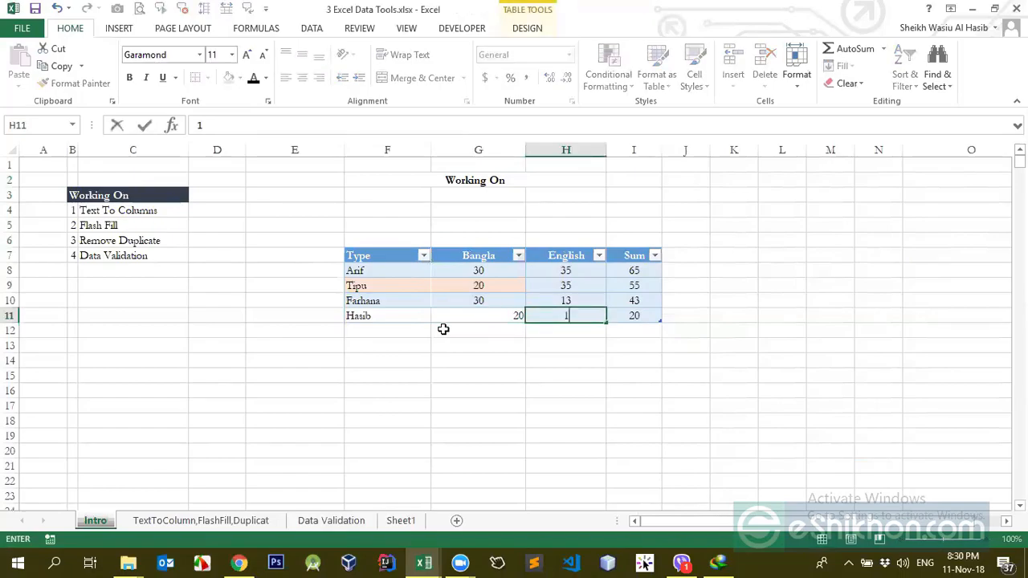
pyautogui.write('10')
pyautogui.press('Left')
# Enter a fifth person's first name in F12 to extend the table by one row
pyautogui.press('Down')
pyautogui.press('Left')
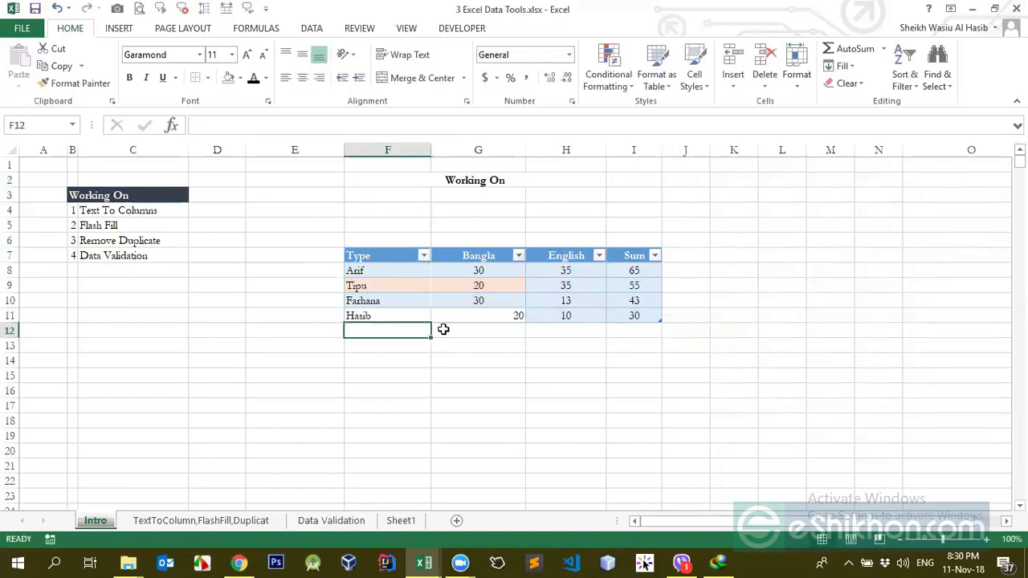
pyautogui.write('Nah')
pyautogui.press('BackSpace')
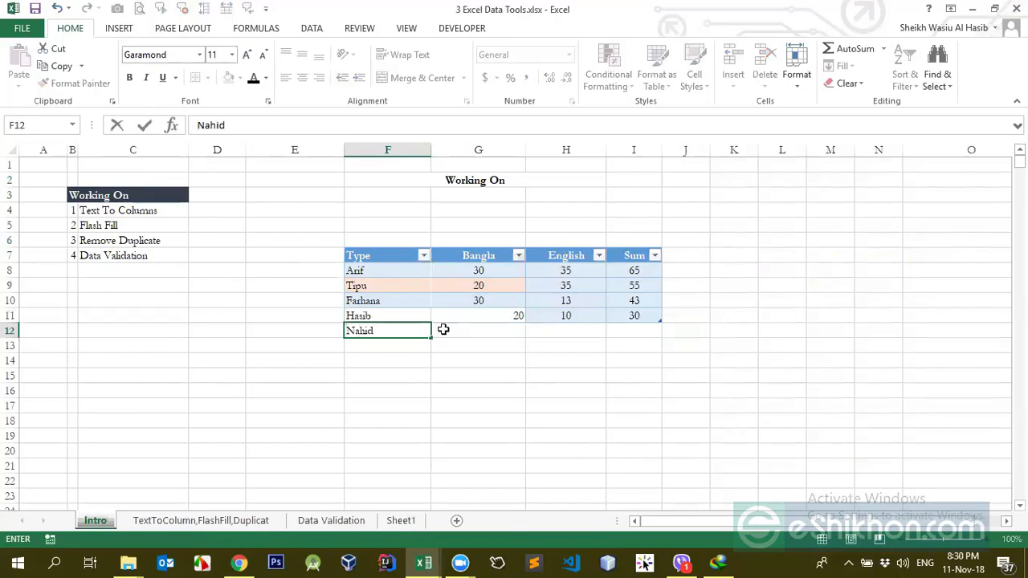
pyautogui.press('Return')
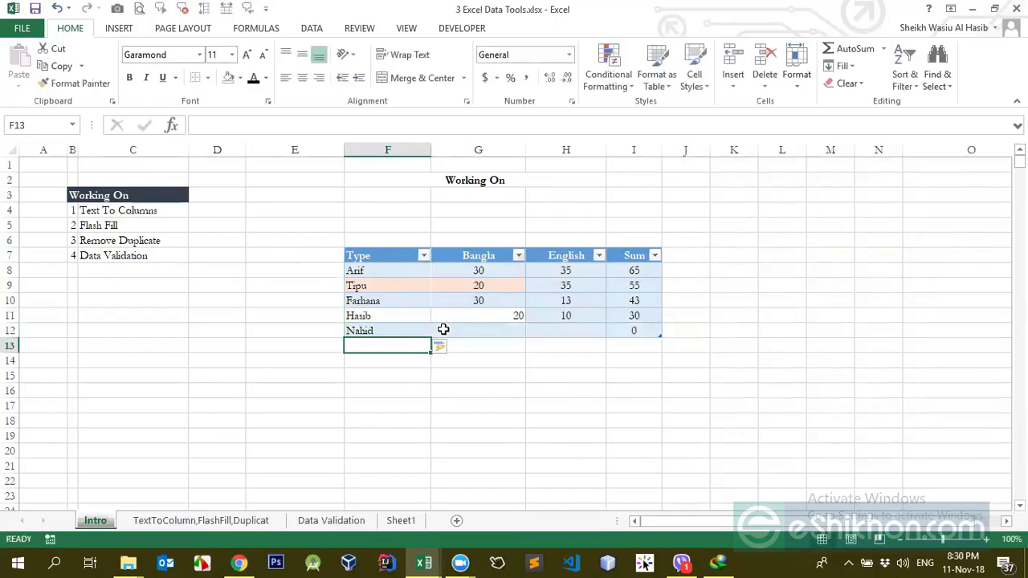
# Enter 10 for Bangla in G12 and 22 for English in H12
pyautogui.click(442, 330)
pyautogui.write('10')
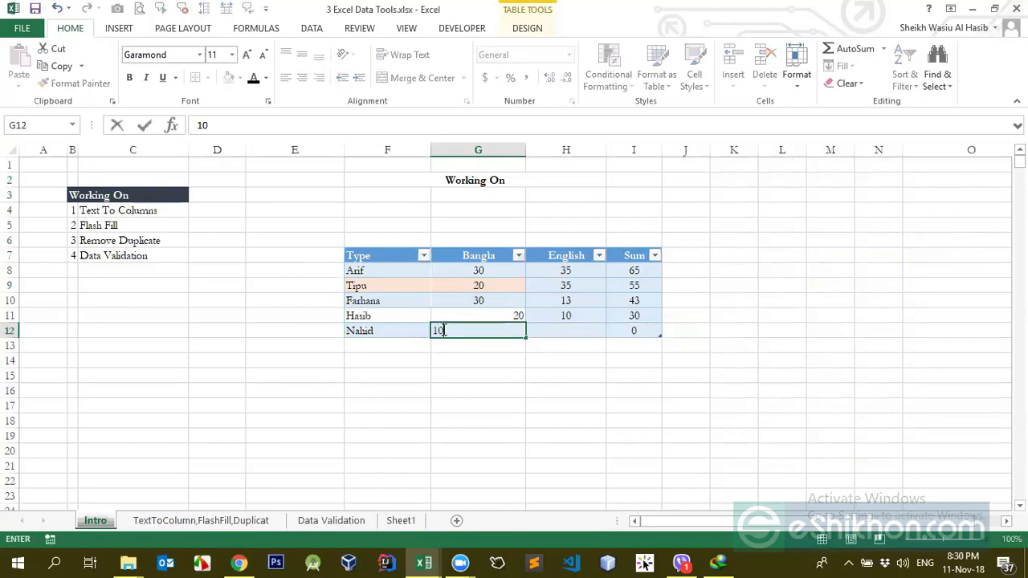
pyautogui.press('Tab')
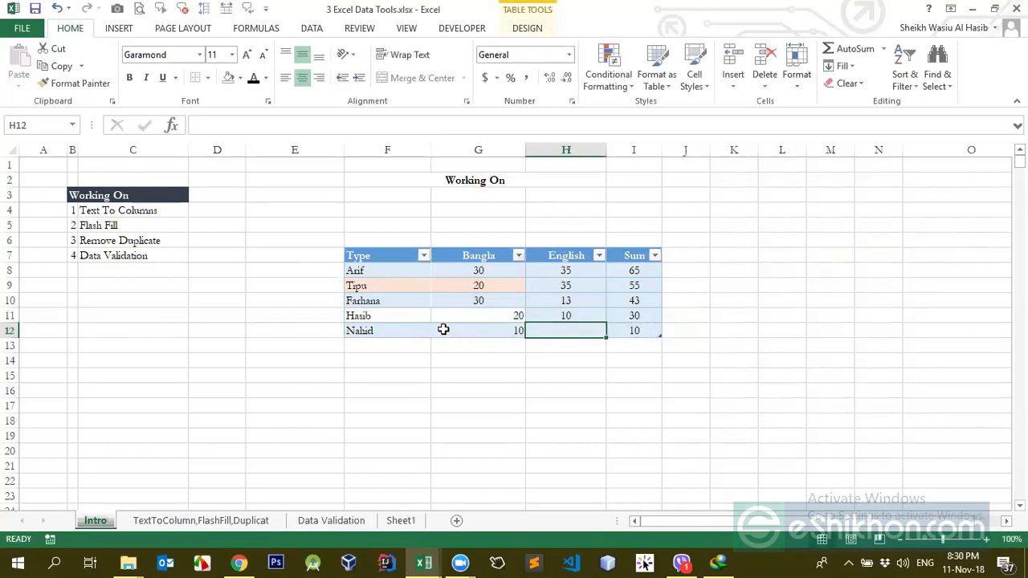
pyautogui.press('BackSpace')
pyautogui.write('22')
pyautogui.press('Return')
pyautogui.press('Up')
pyautogui.press('Right')
pyautogui.press('Left')
pyautogui.press('Right')
pyautogui.press('Up')
pyautogui.press('Left')
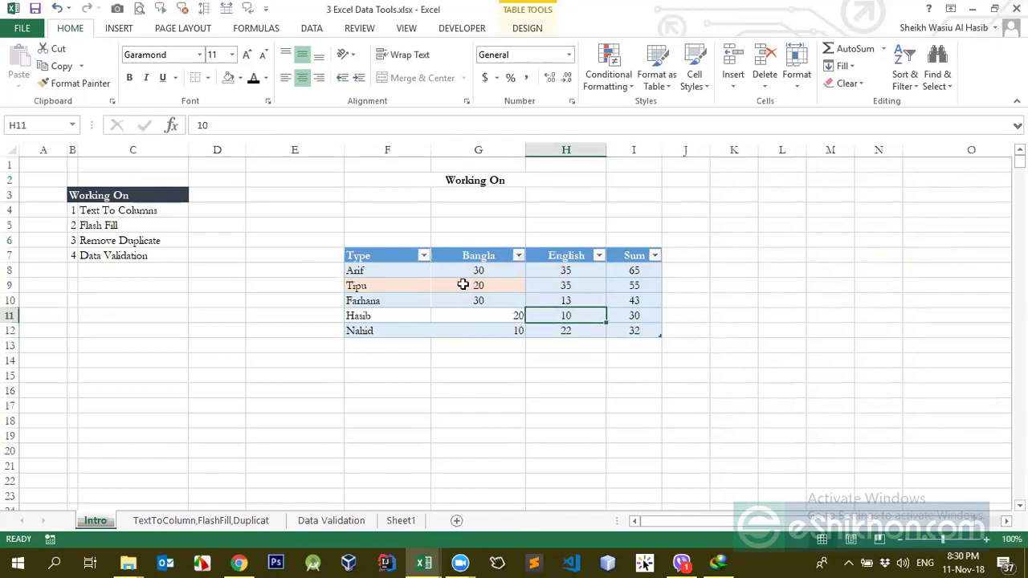
# Center the contents of column G horizontally
pyautogui.click(479, 149)
pyautogui.click(302, 77)
pyautogui.click(522, 300)
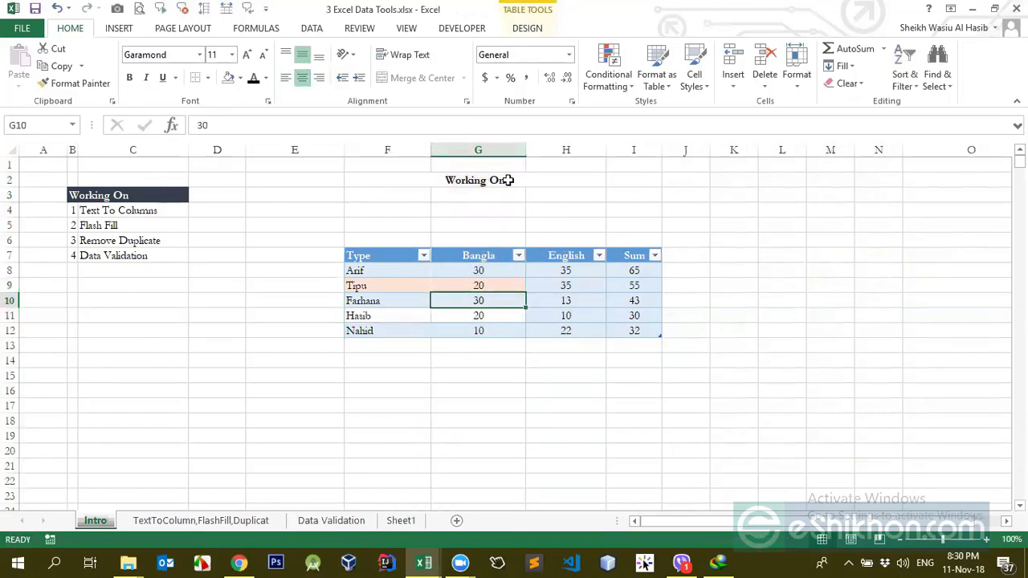
# Add a total row to the marks table
pyautogui.click(484, 268)
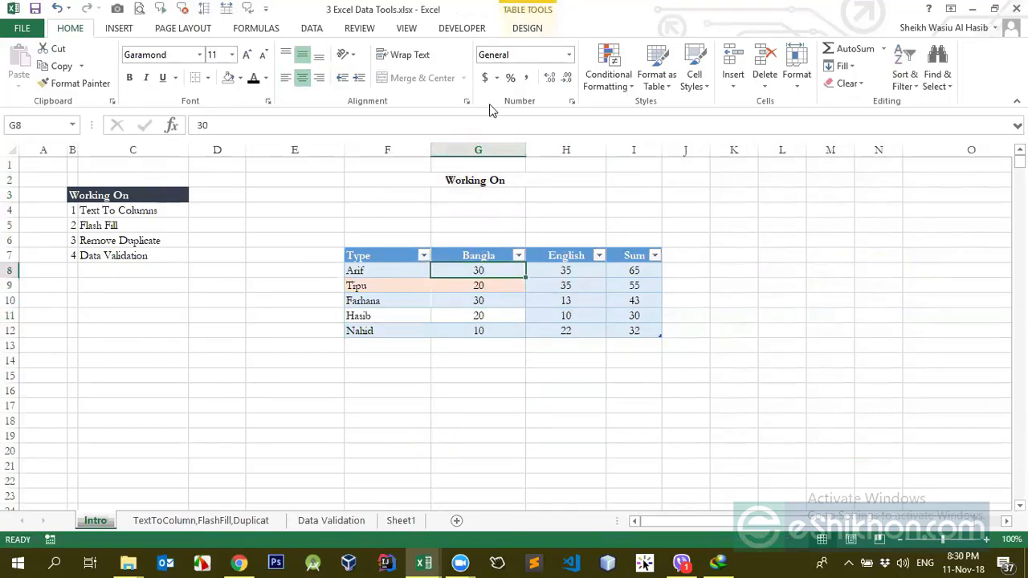
pyautogui.click(527, 29)
pyautogui.click(415, 67)
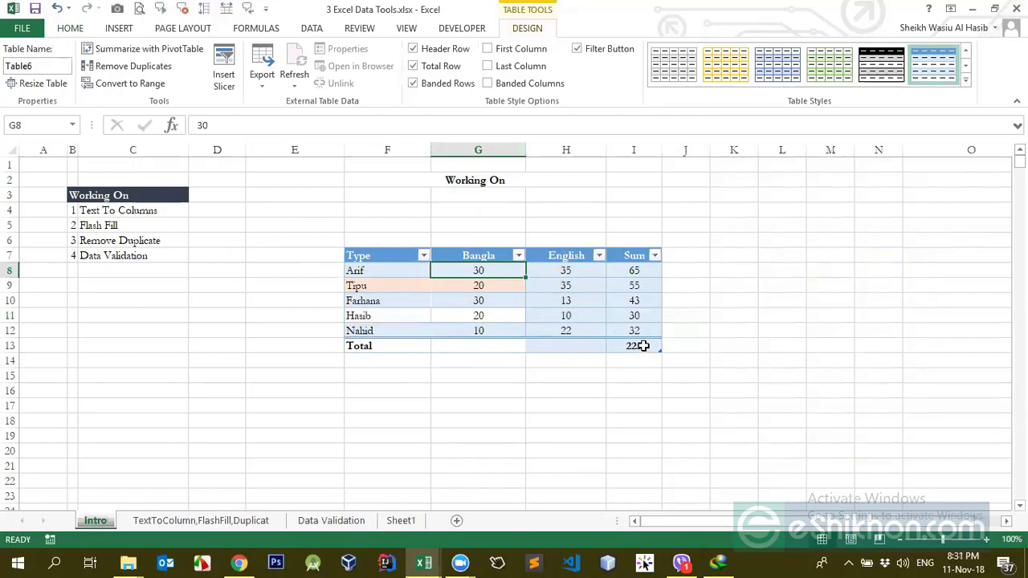
# Set the English column's total in H13 to Average and highlight the marks H8:H12 to compare
pyautogui.click(570, 347)
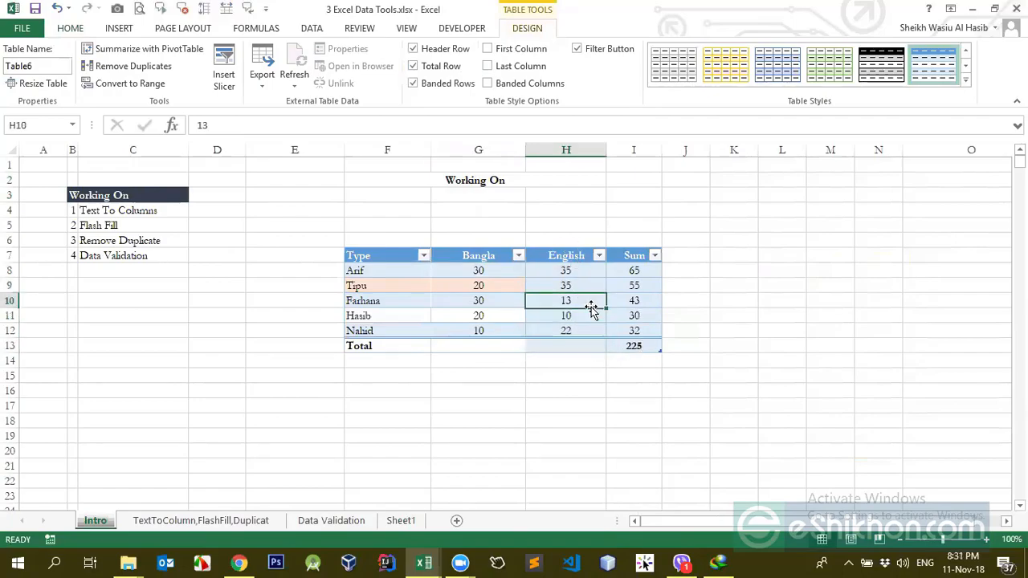
pyautogui.click(612, 347)
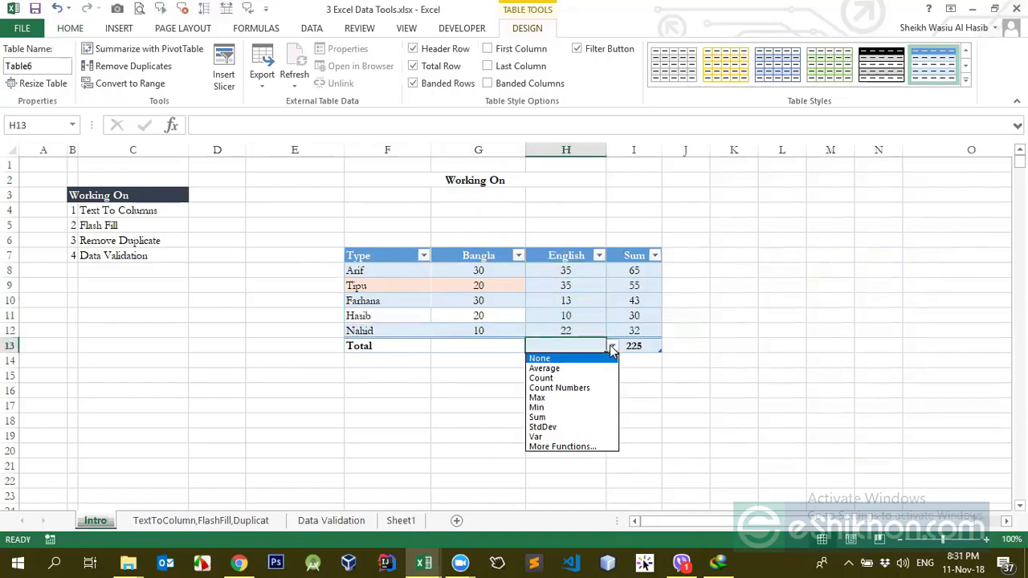
pyautogui.click(574, 368)
pyautogui.moveTo(580, 265); pyautogui.dragTo(579, 330)
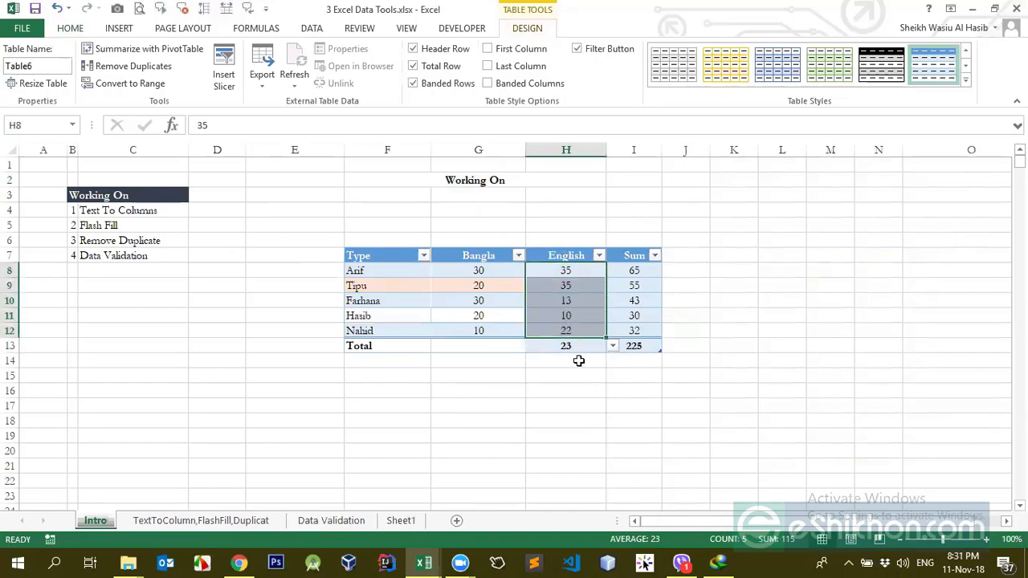
# Change the English column's total in H13 to Sum
pyautogui.click(616, 346)
pyautogui.click(604, 346)
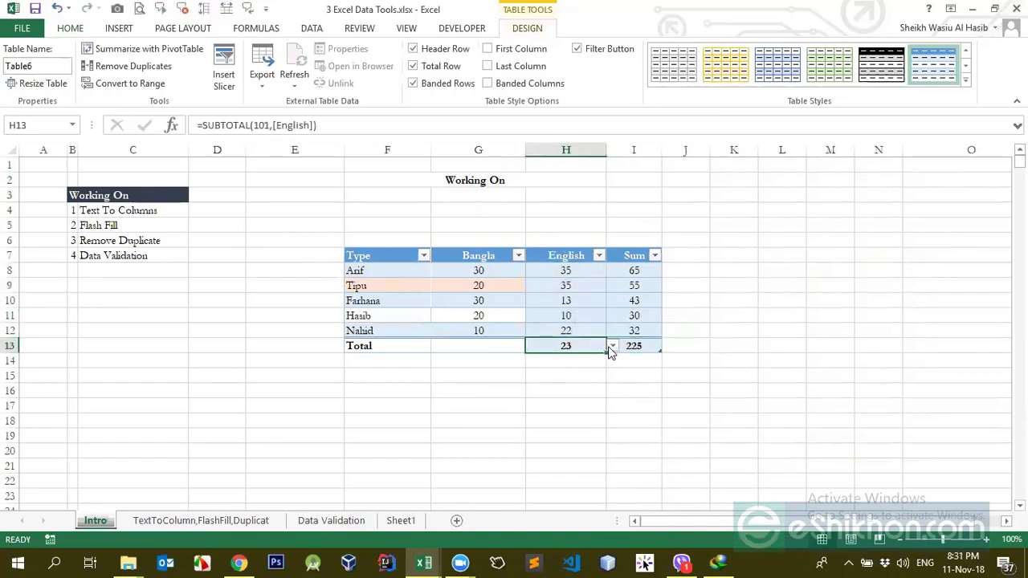
pyautogui.click(612, 345)
pyautogui.click(560, 418)
# Set the Bangla column's total in G13 to Max
pyautogui.click(511, 346)
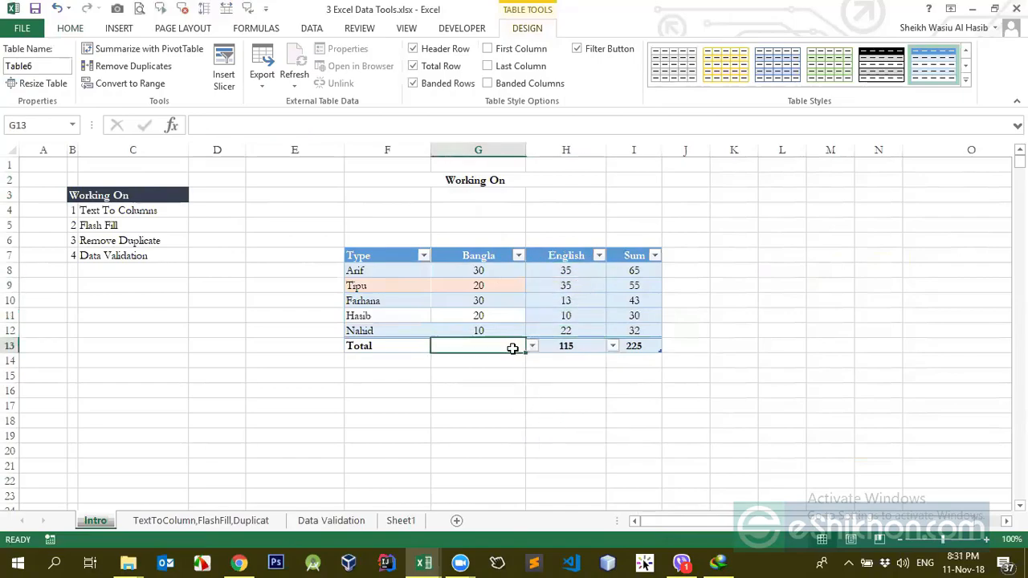
pyautogui.click(532, 346)
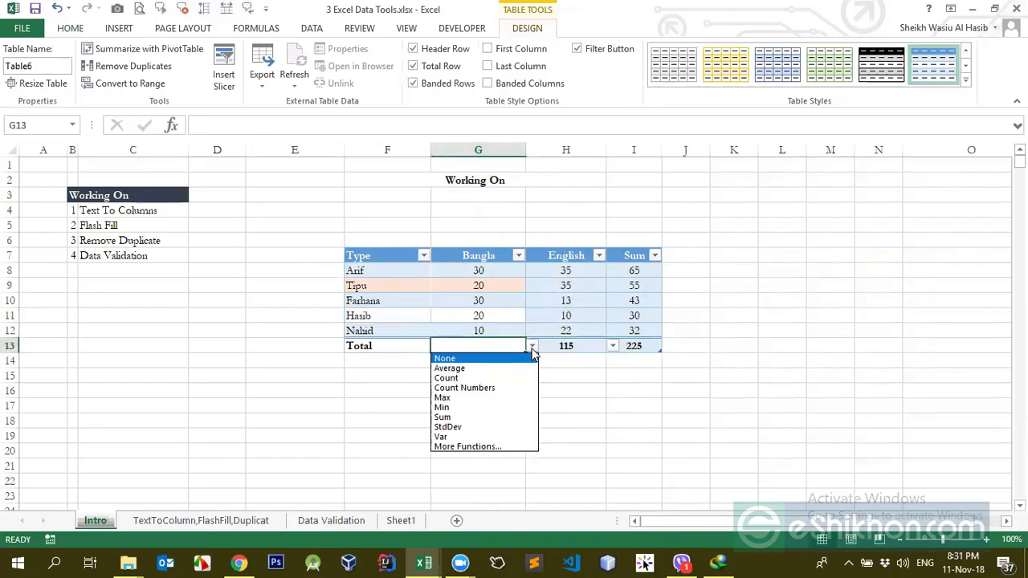
pyautogui.click(465, 400)
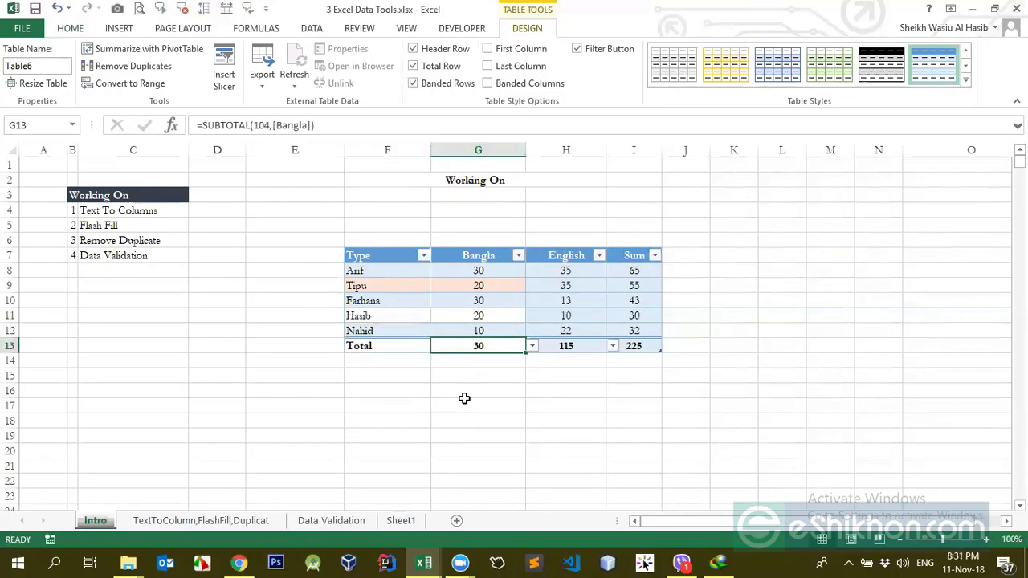
# Change the Bangla column's total in G13 to Min and inspect its formula
pyautogui.click(534, 344)
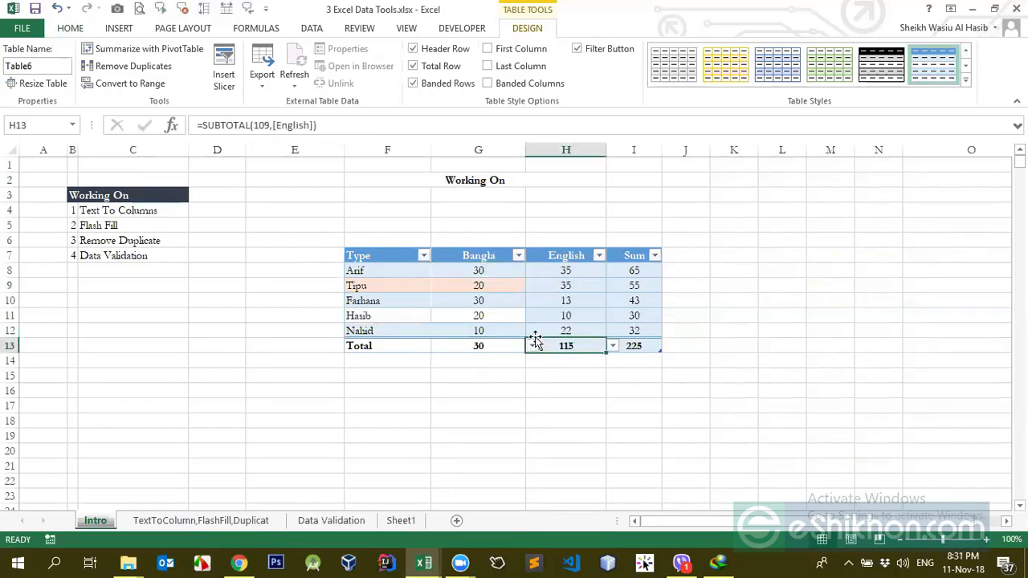
pyautogui.click(510, 343)
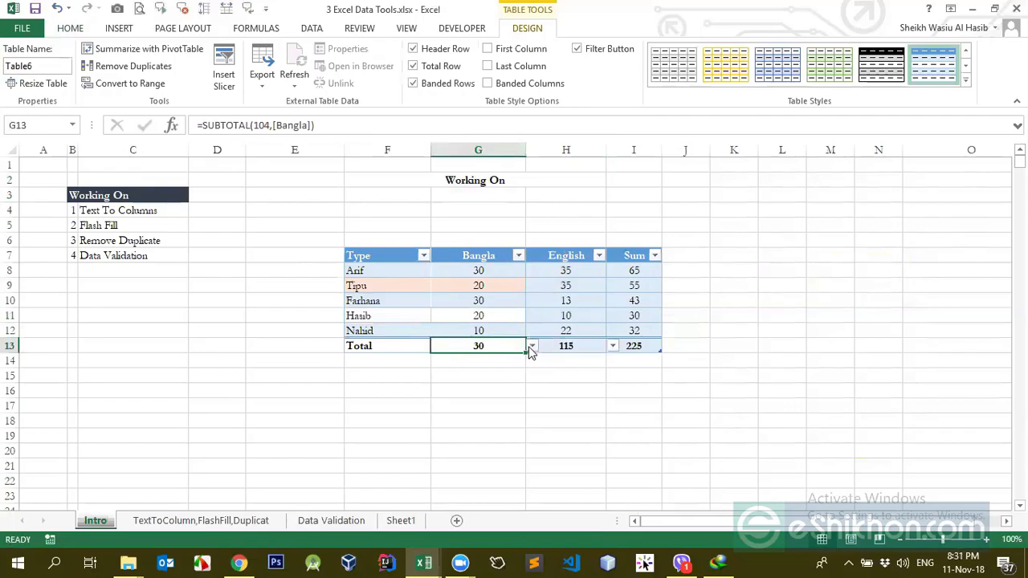
pyautogui.click(532, 345)
pyautogui.click(481, 407)
pyautogui.click(478, 325)
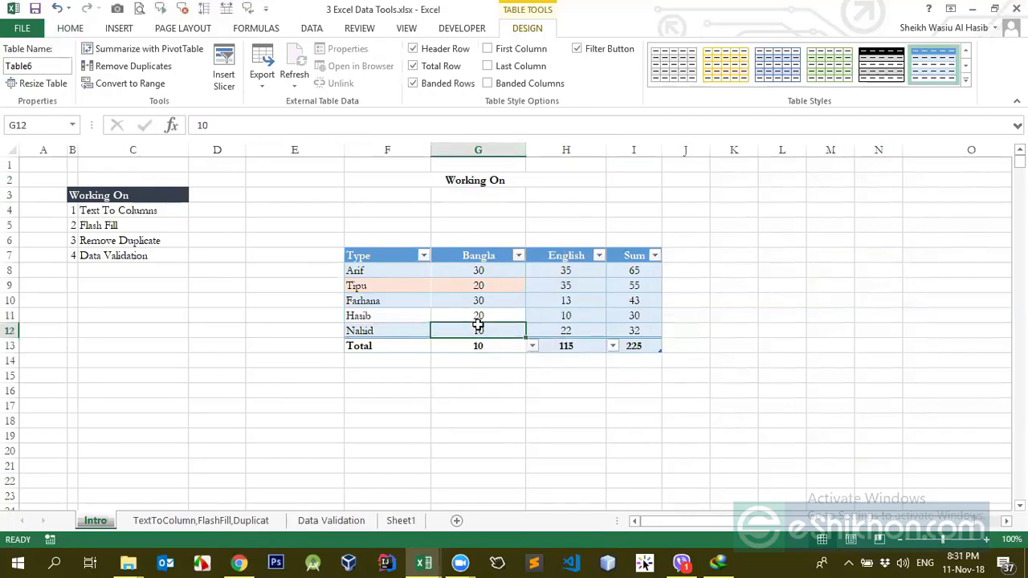
pyautogui.click(590, 340)
pyautogui.click(459, 352)
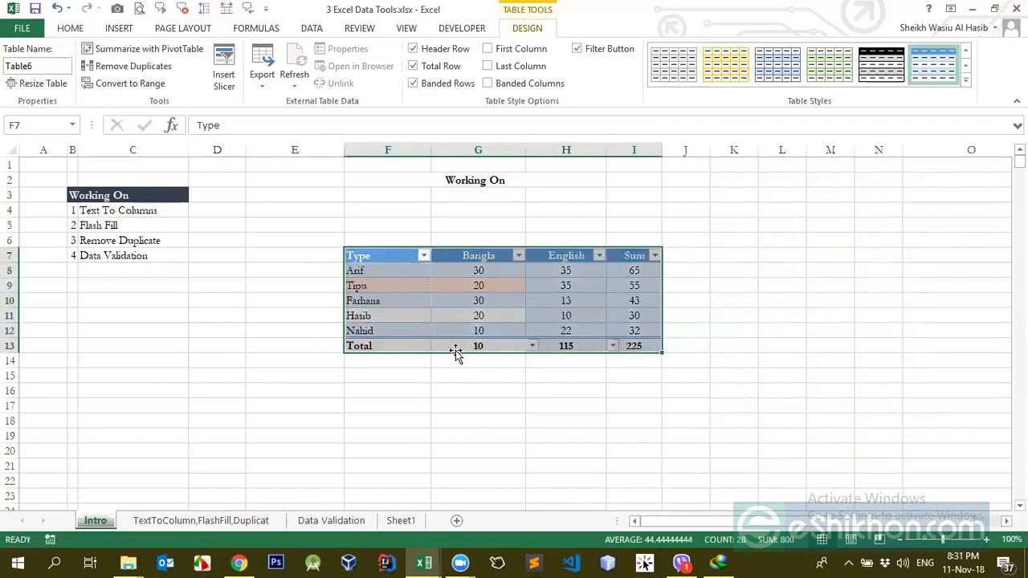
pyautogui.click(460, 345)
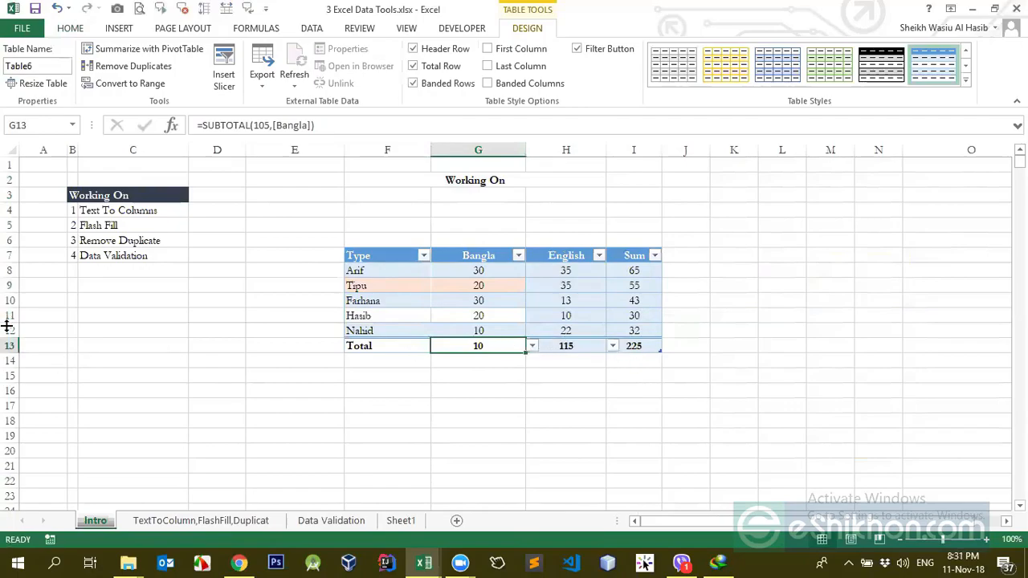
# Try removing the totals by clearing the contents of F13:I13, and undo the deletion
pyautogui.moveTo(346, 345); pyautogui.dragTo(410, 346)
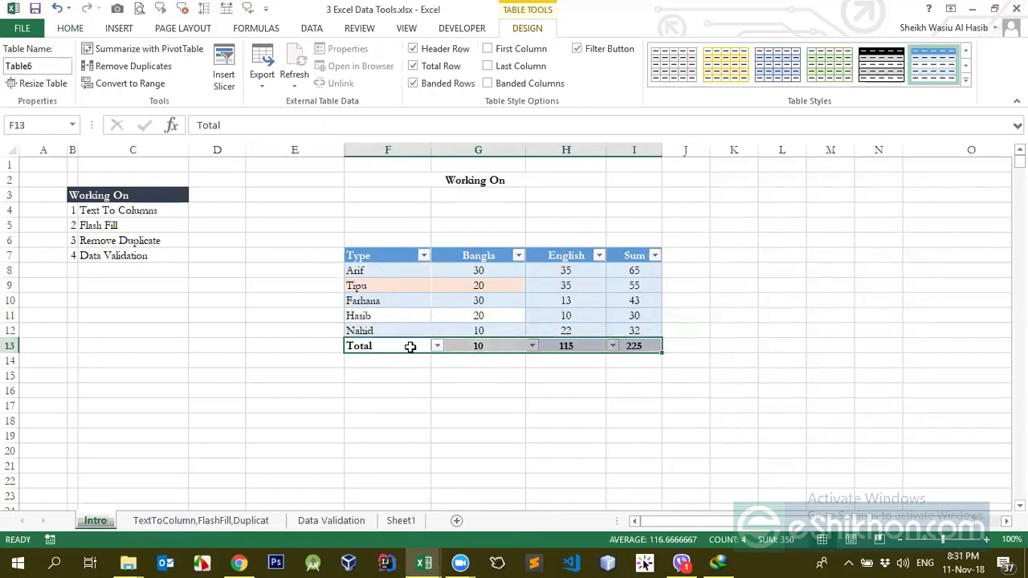
pyautogui.press('Delete')
pyautogui.click(442, 372)
pyautogui.click(450, 345)
pyautogui.click(395, 345)
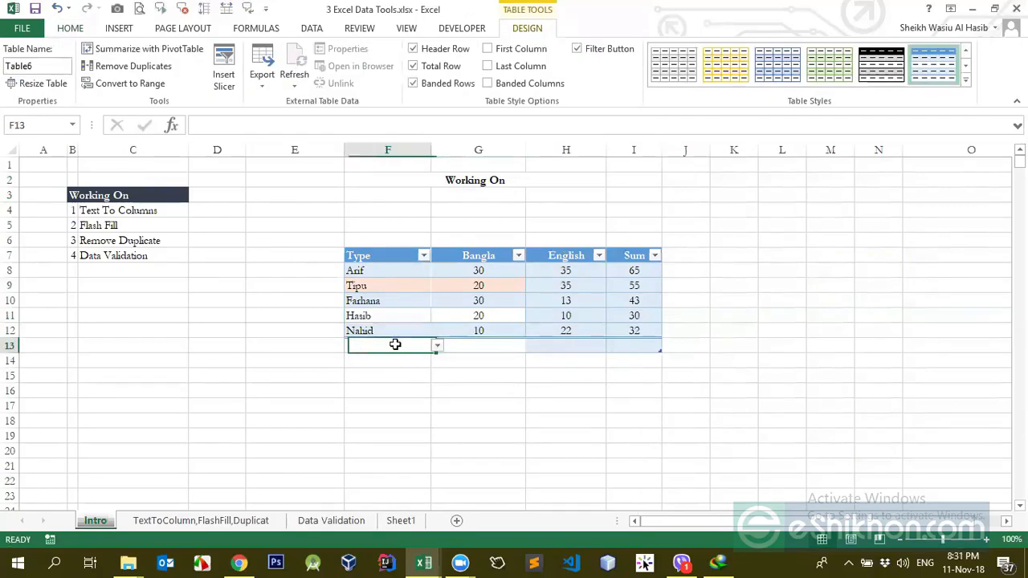
pyautogui.hotkey('ctrl', 'z')
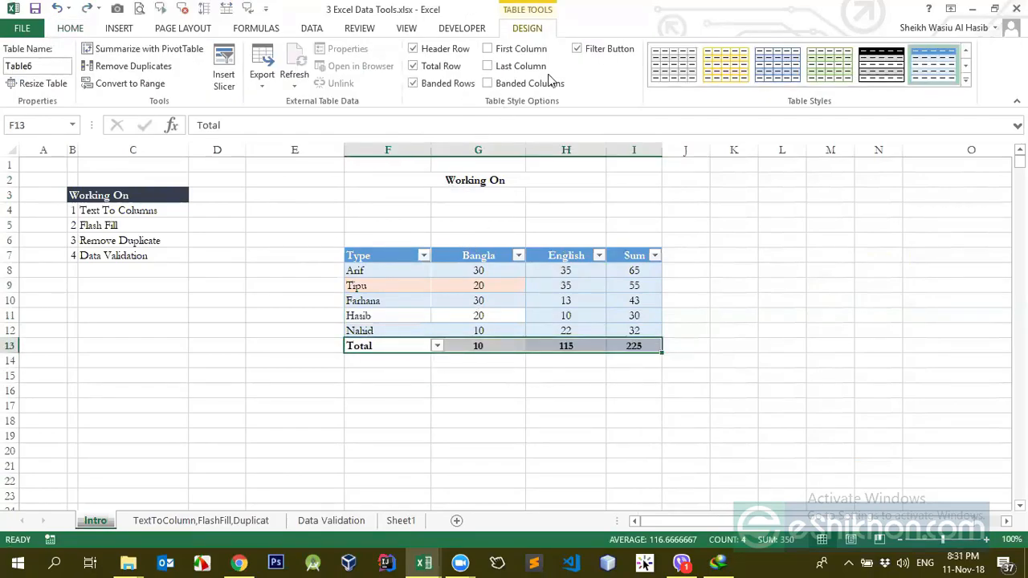
# Turn off the marks table's total row through the table style options
pyautogui.click(512, 286)
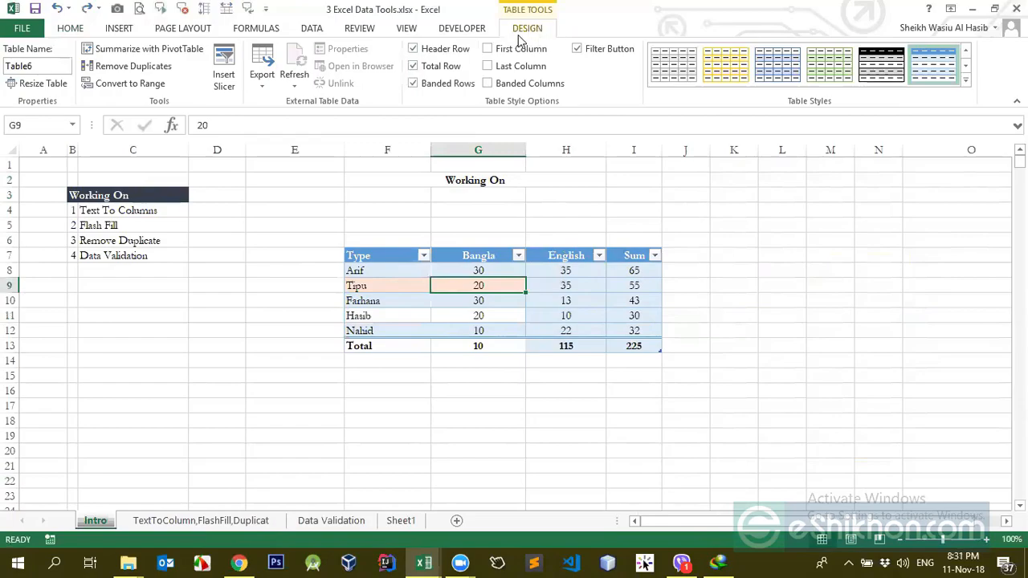
pyautogui.click(413, 66)
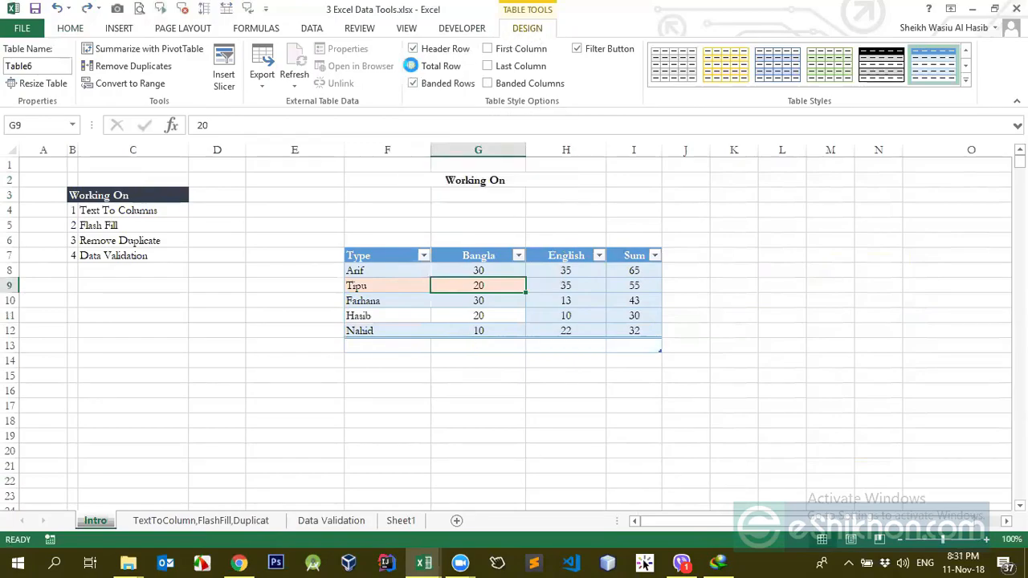
pyautogui.click(389, 349)
pyautogui.click(553, 346)
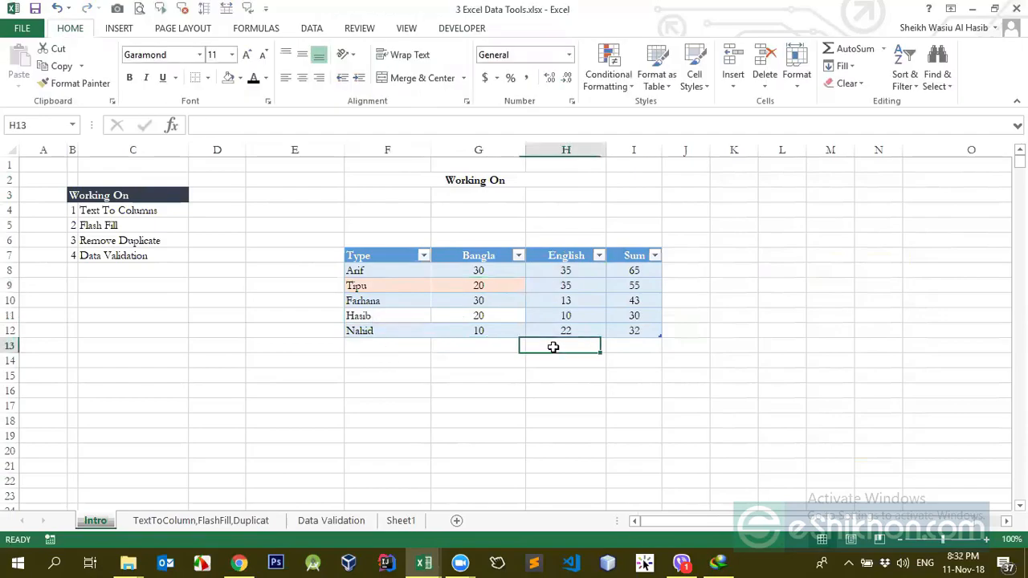
# Turn the marks table's total row back on
pyautogui.click(423, 333)
pyautogui.click(527, 29)
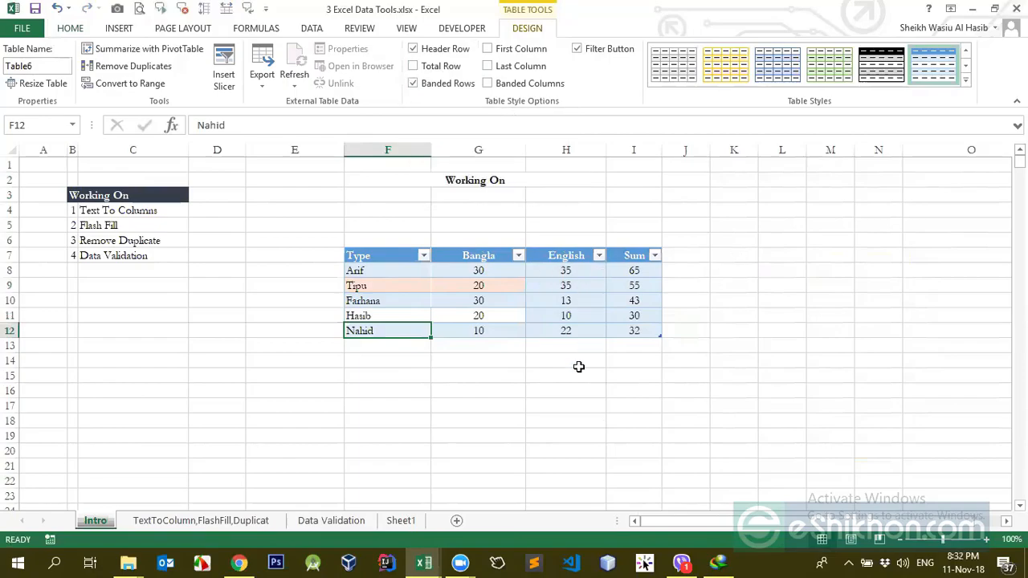
pyautogui.moveTo(556, 271); pyautogui.dragTo(562, 328)
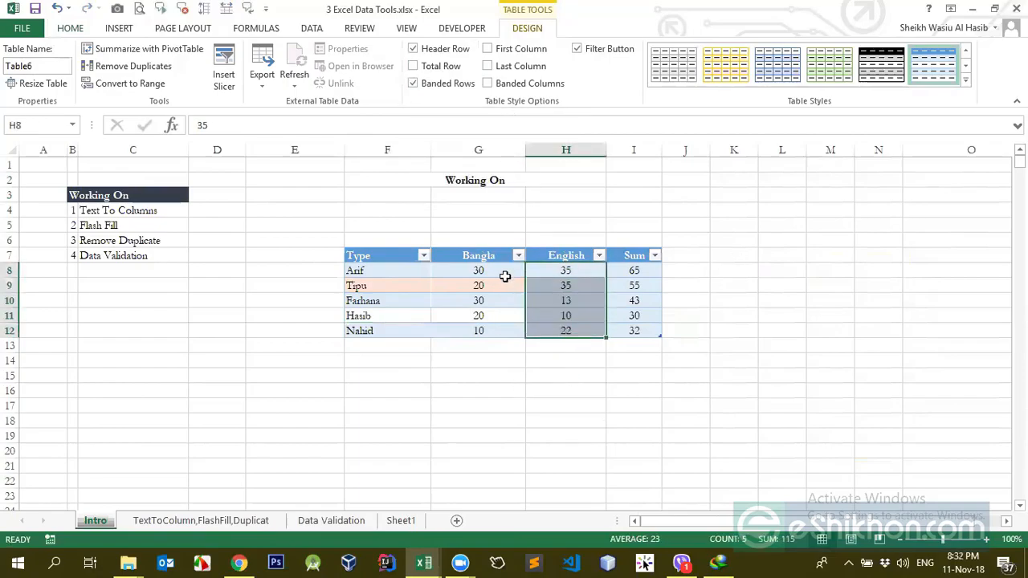
pyautogui.click(437, 313)
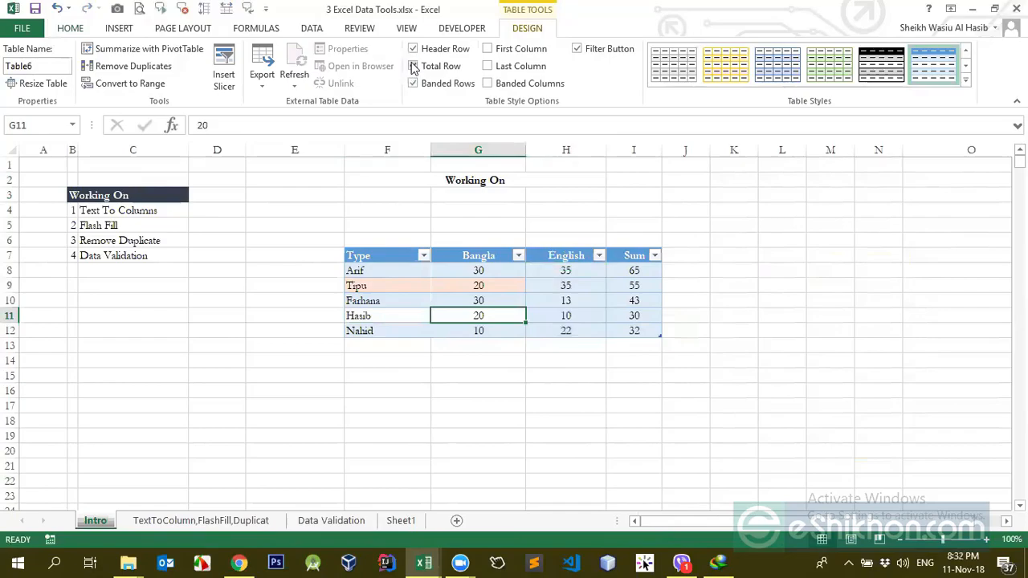
pyautogui.click(413, 66)
pyautogui.click(498, 271)
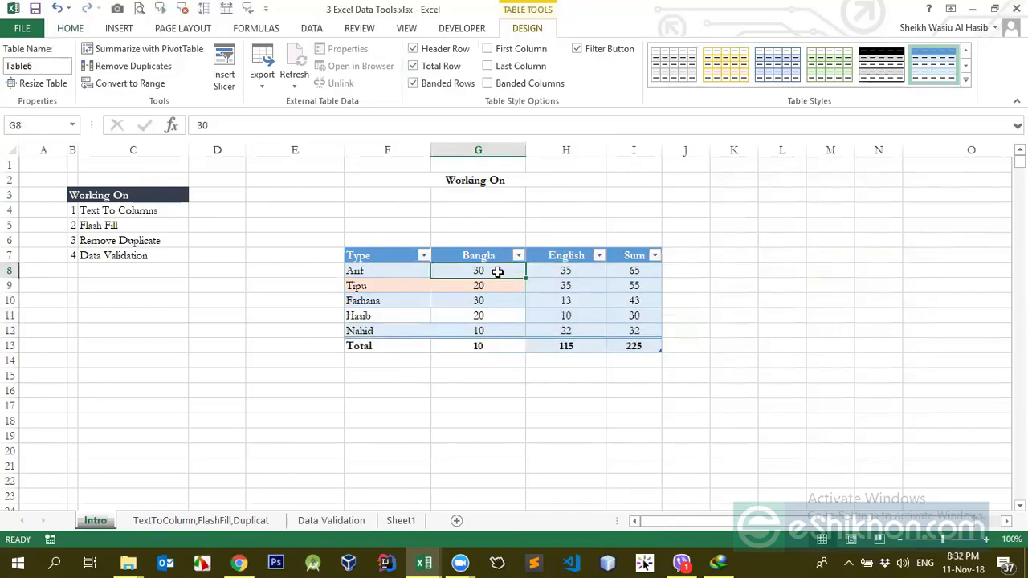
# Replace the Bangla total in G13 with the COUNTA function over G8:G12, and highlight the counted marks
pyautogui.click(506, 345)
pyautogui.click(531, 345)
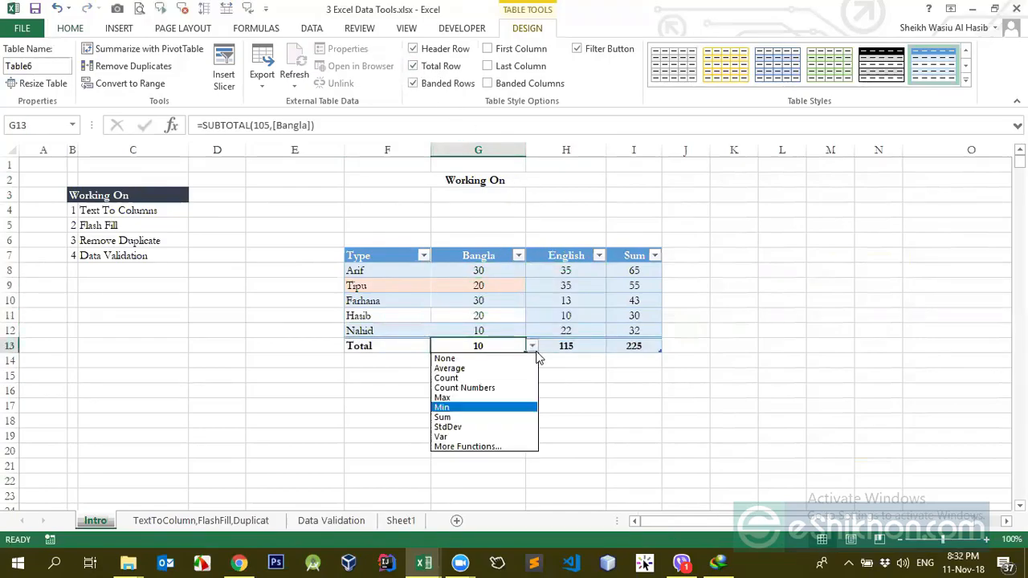
pyautogui.click(474, 447)
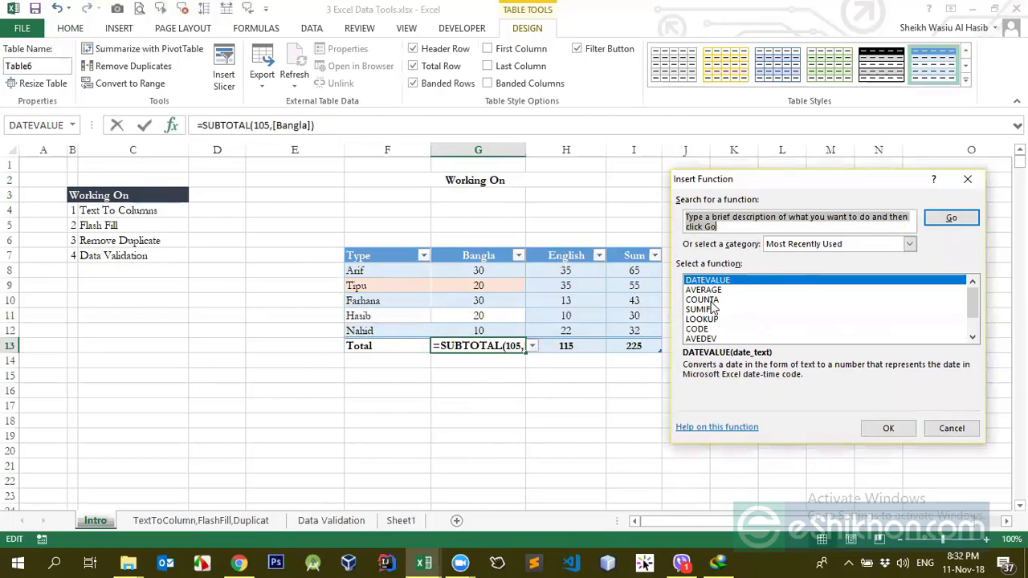
pyautogui.click(701, 300)
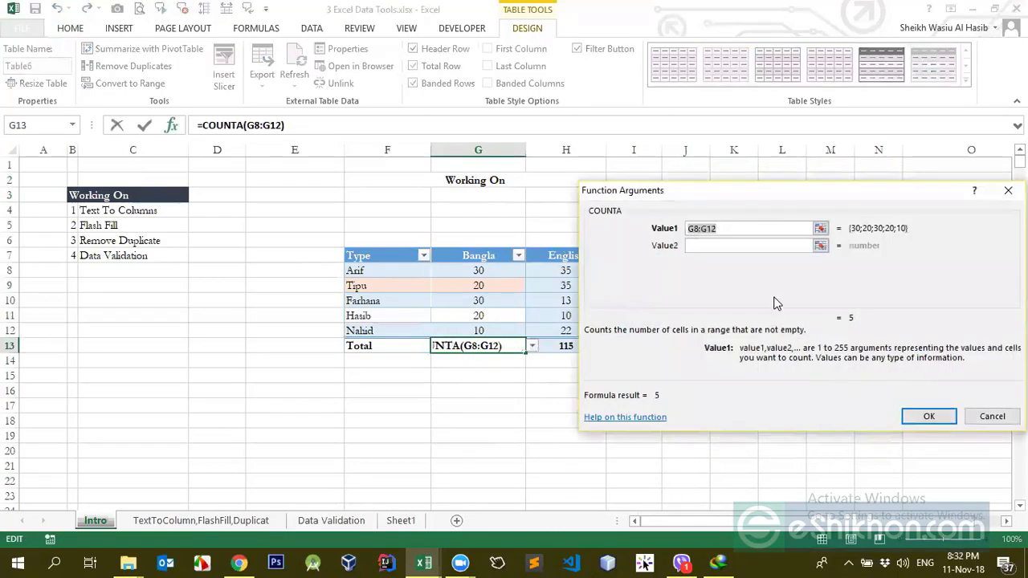
pyautogui.click(930, 417)
pyautogui.click(562, 390)
pyautogui.moveTo(493, 273); pyautogui.dragTo(493, 330)
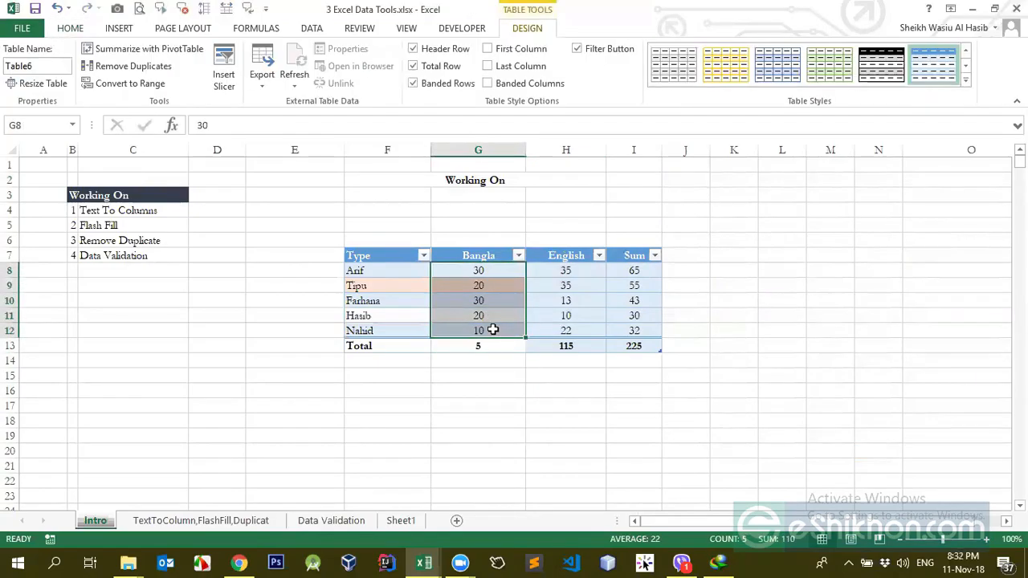
pyautogui.click(530, 318)
pyautogui.click(523, 352)
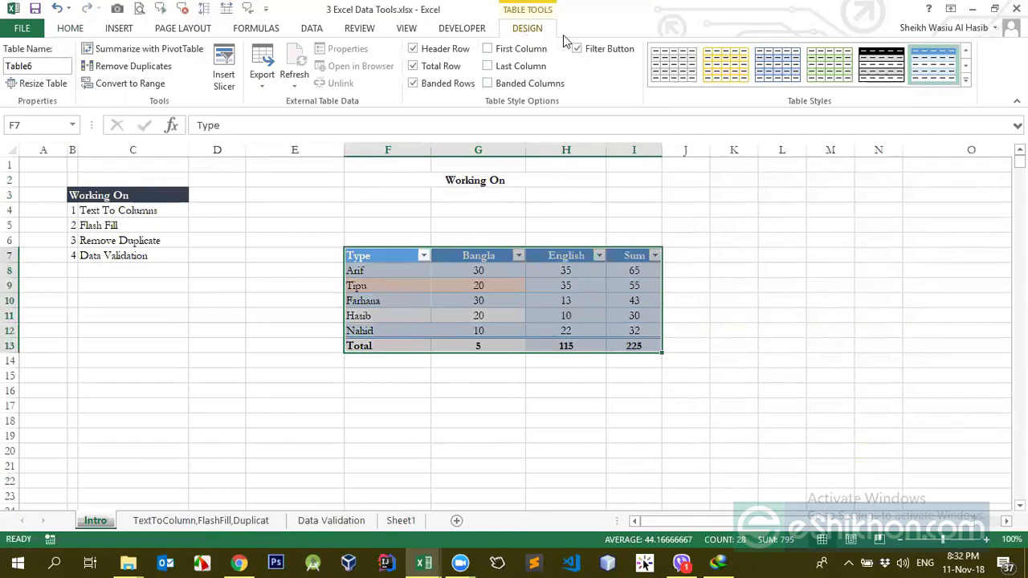
pyautogui.click(530, 269)
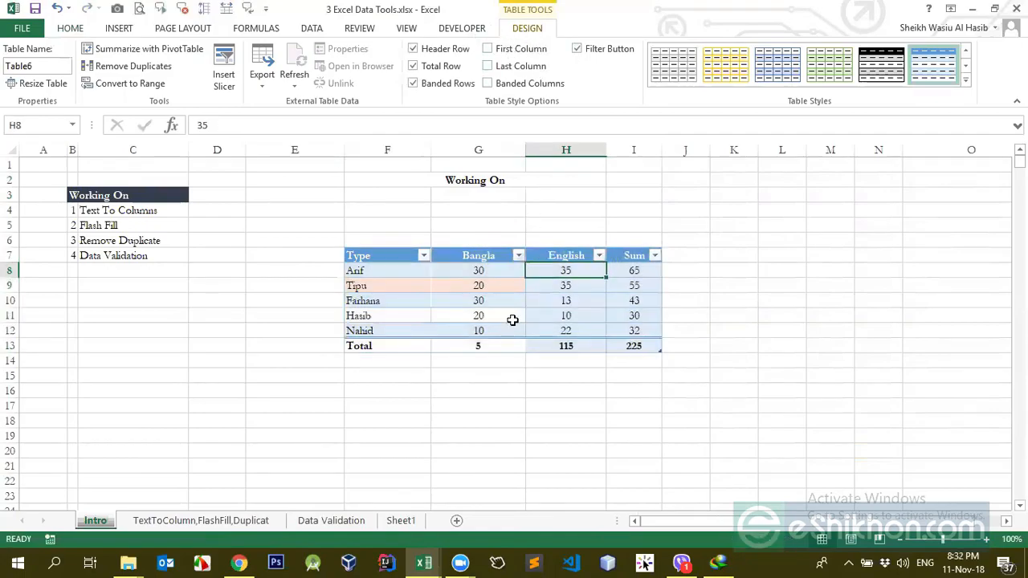
pyautogui.click(454, 275)
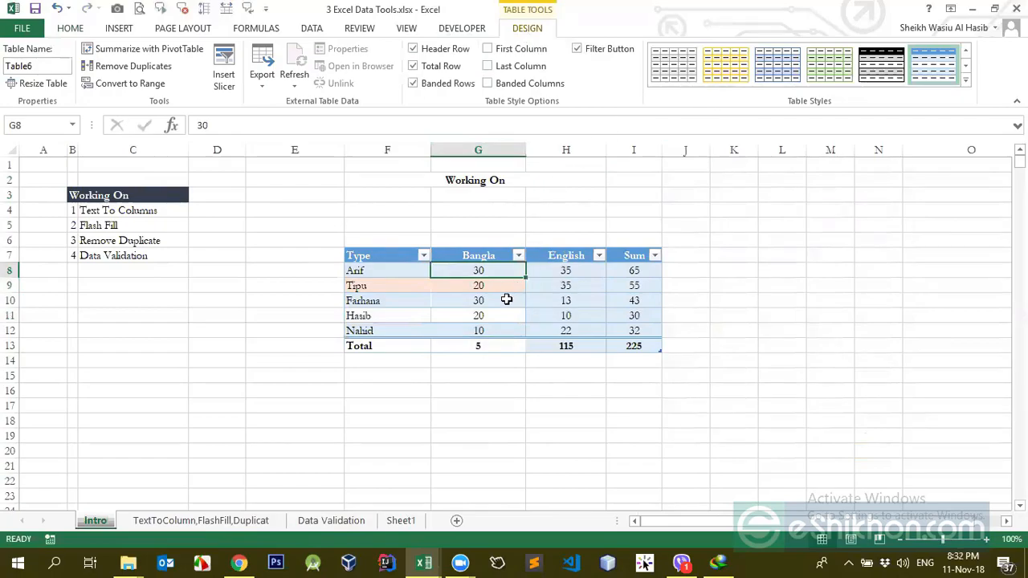
pyautogui.click(506, 298)
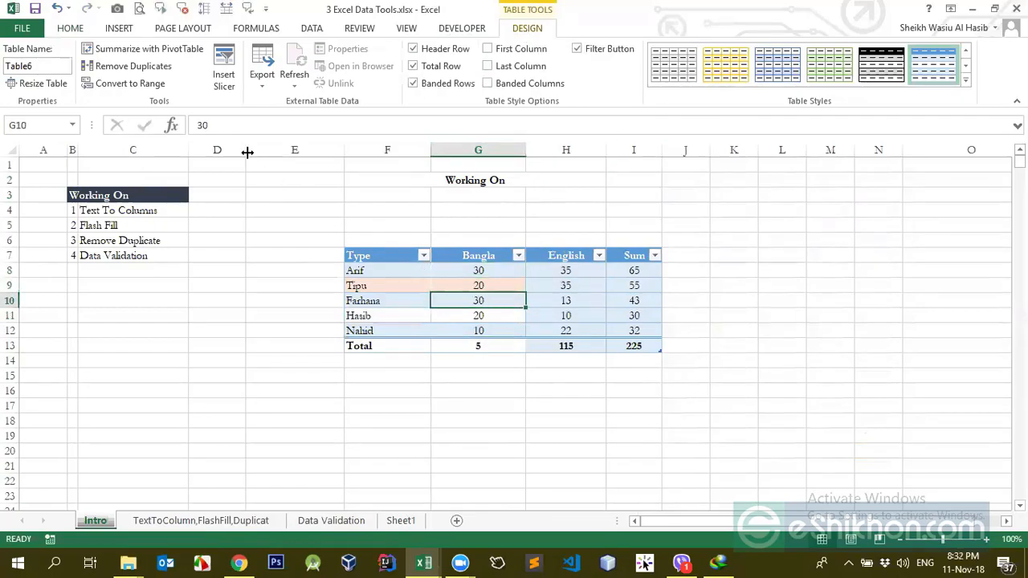
pyautogui.click(398, 287)
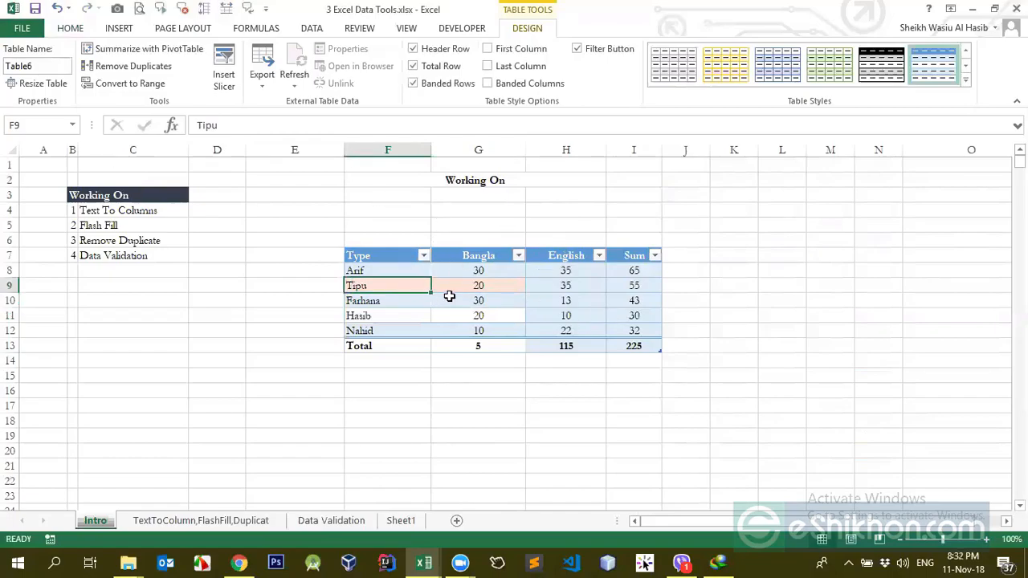
pyautogui.click(518, 283)
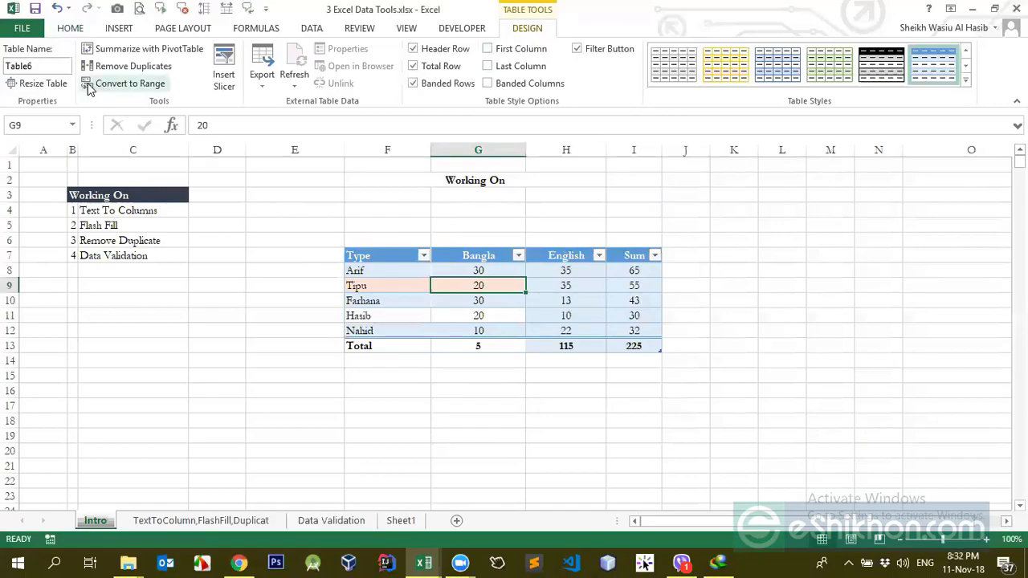
pyautogui.click(130, 85)
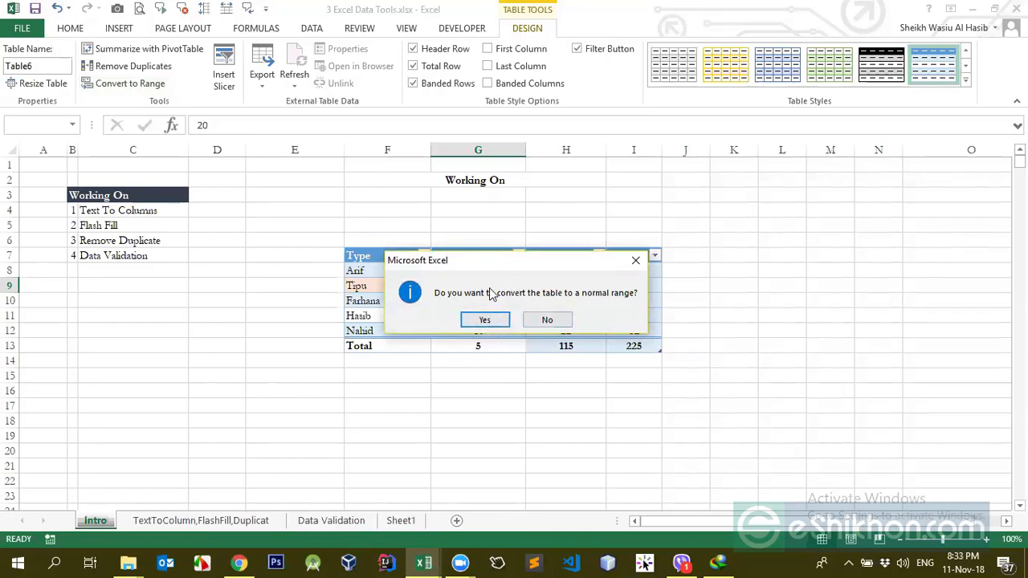
pyautogui.moveTo(498, 270); pyautogui.dragTo(646, 379)
pyautogui.click(690, 433)
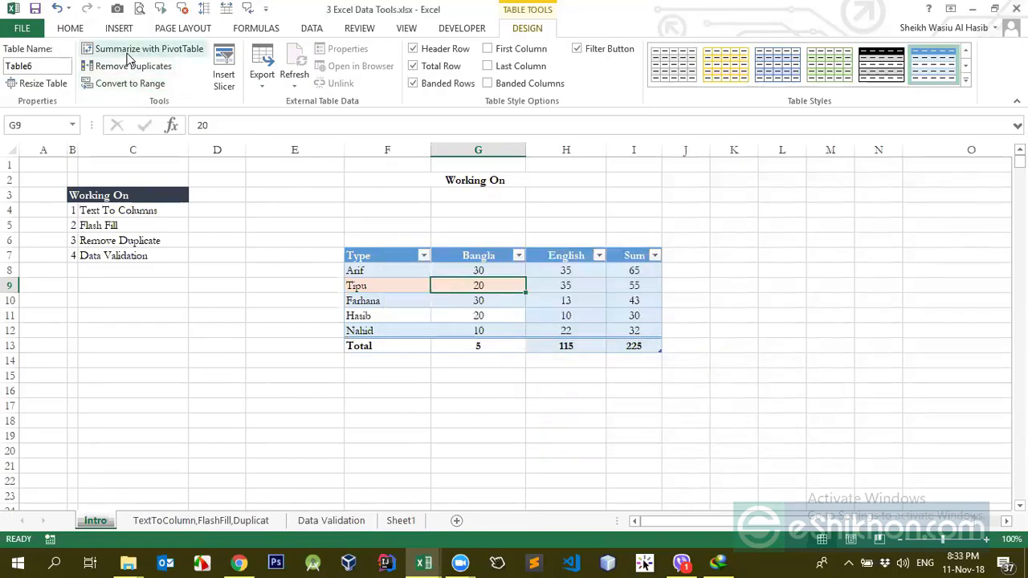
# Rename the marks table as Test
pyautogui.moveTo(45, 69); pyautogui.dragTo(3, 71)
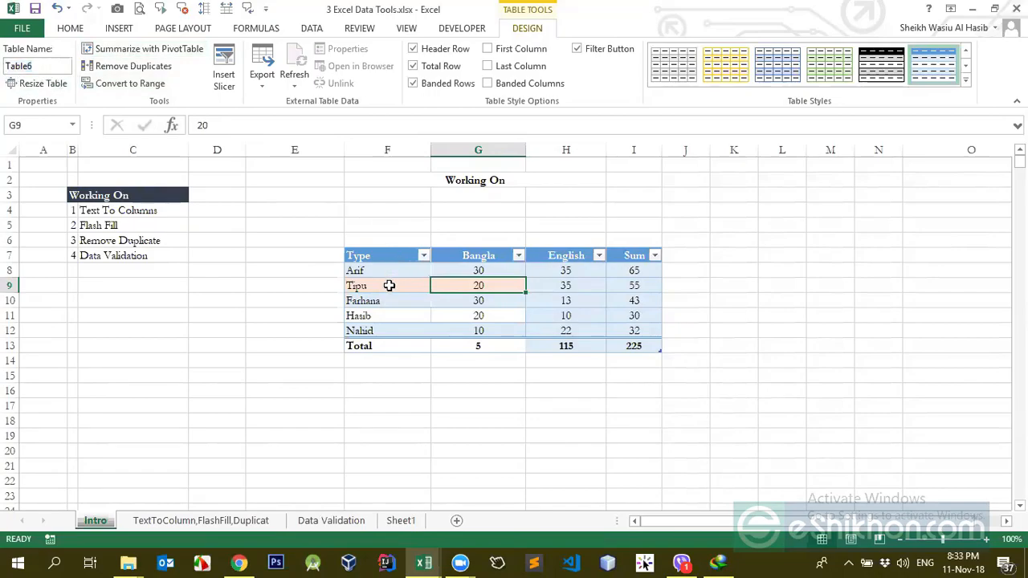
pyautogui.click(389, 285)
pyautogui.click(411, 255)
pyautogui.moveTo(411, 255); pyautogui.dragTo(635, 346)
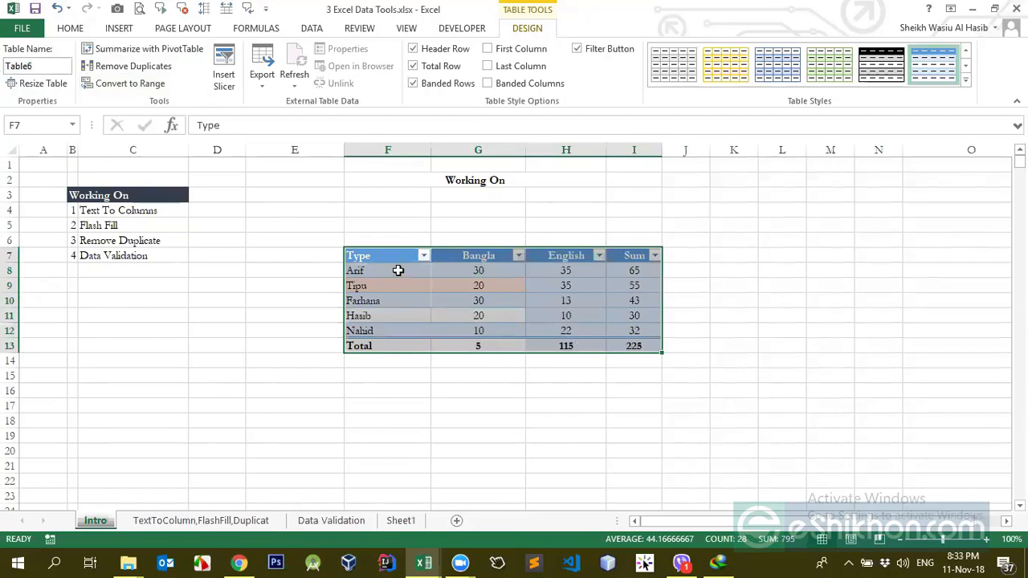
pyautogui.doubleClick(33, 66)
pyautogui.write('Test')
pyautogui.click(408, 255)
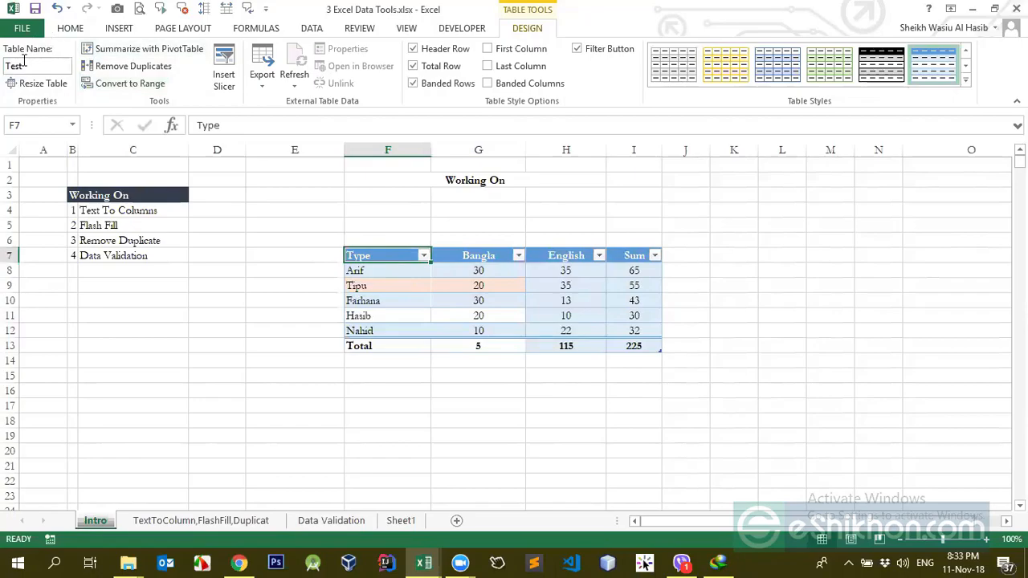
pyautogui.click(399, 315)
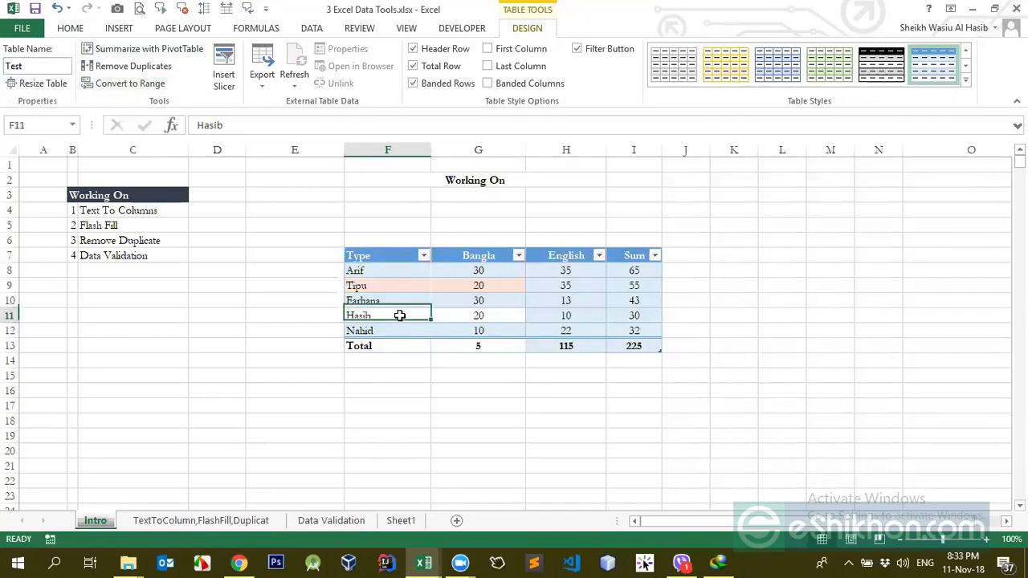
# Insert a slicer for the marks table's Bangla column, and delete the slicer
pyautogui.click(434, 283)
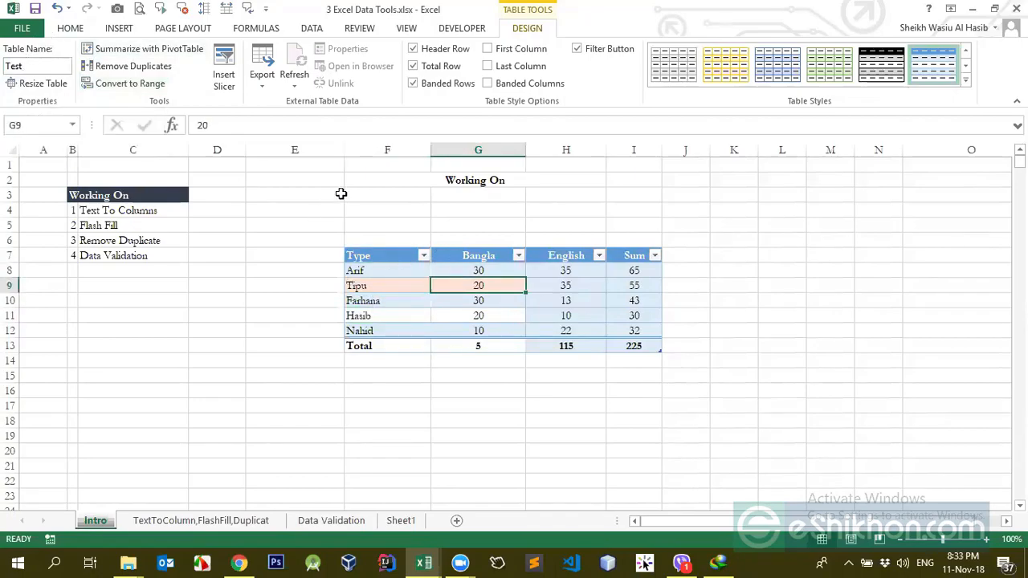
pyautogui.click(229, 83)
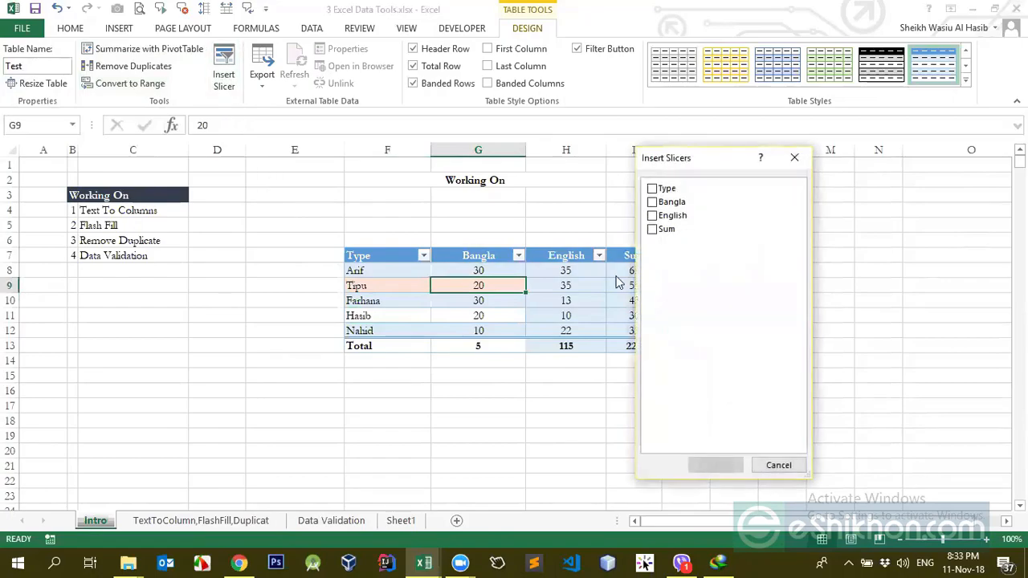
pyautogui.click(655, 203)
pyautogui.click(710, 466)
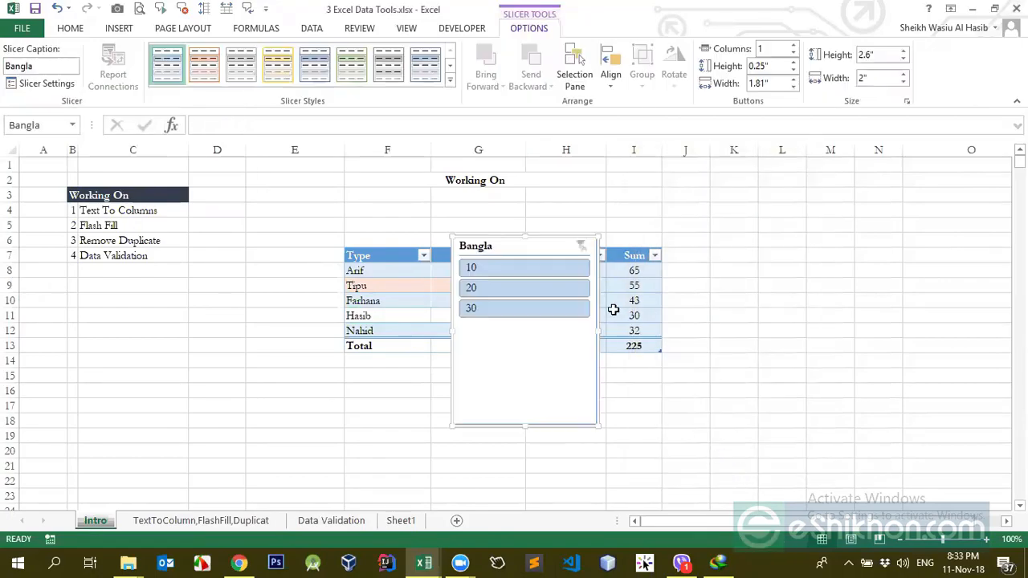
pyautogui.moveTo(542, 246); pyautogui.dragTo(596, 252)
pyautogui.press('Delete')
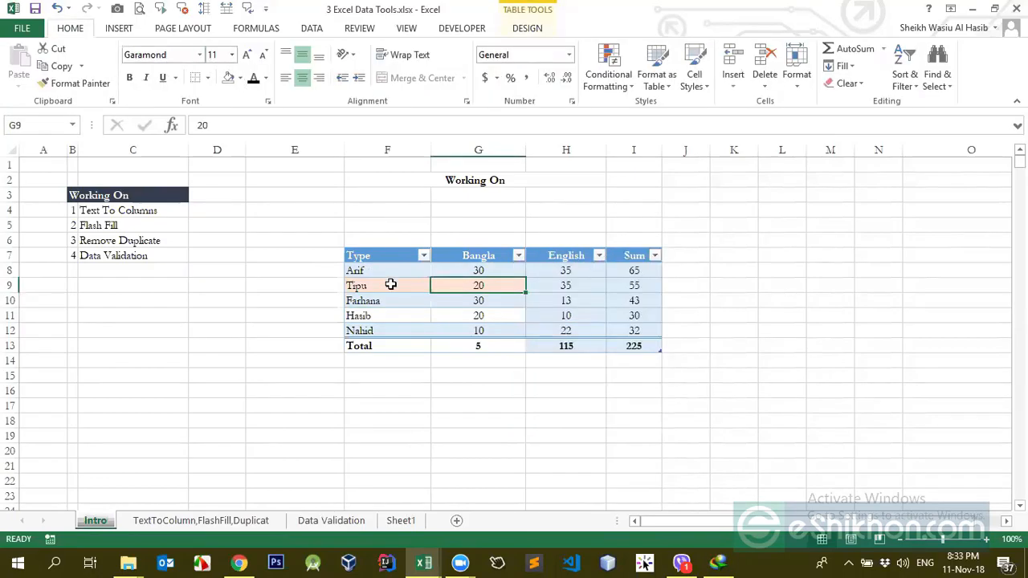
# Insert a slicer for the table's Type column and place it beside the table over columns L to O
pyautogui.press('Left')
pyautogui.click(527, 28)
pyautogui.click(223, 78)
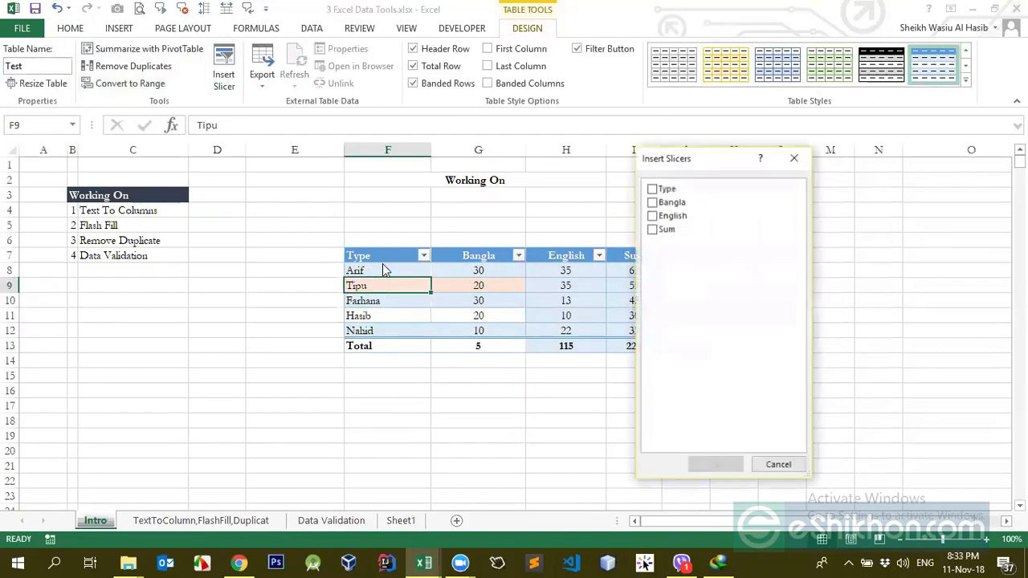
pyautogui.click(652, 188)
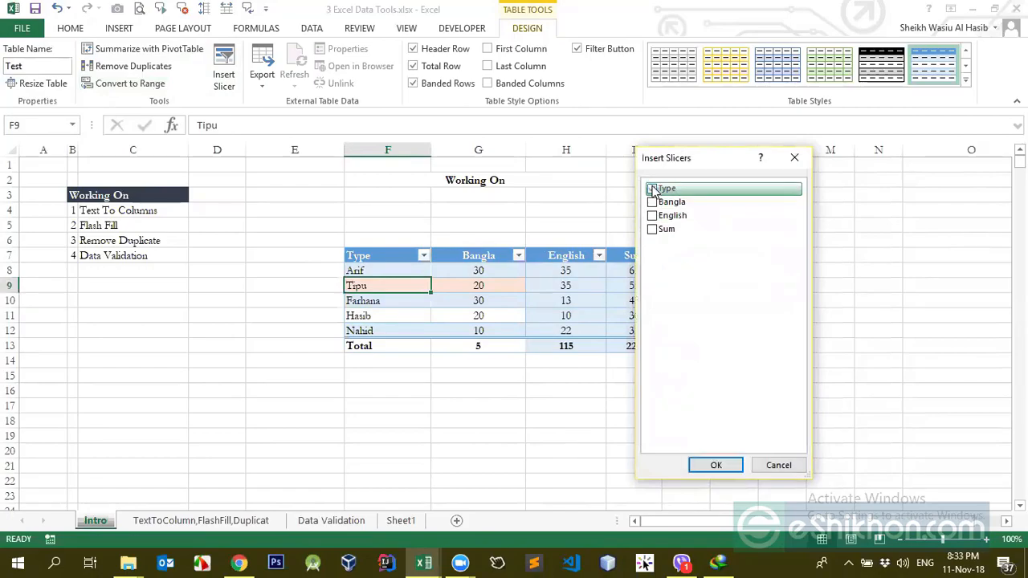
pyautogui.click(712, 466)
pyautogui.moveTo(482, 259); pyautogui.dragTo(808, 221)
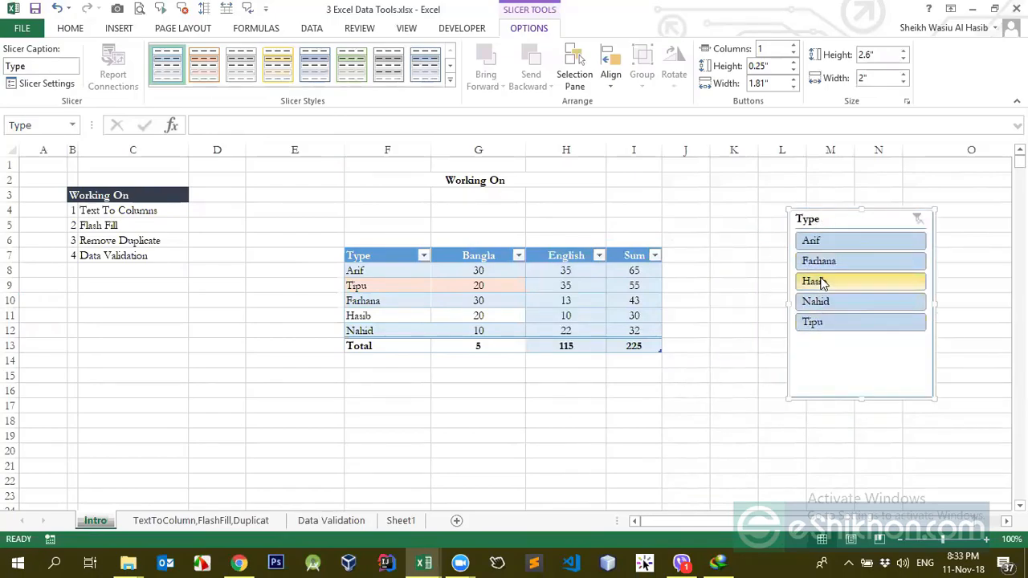
# Filter the table to individual students one after another with the Type slicer, and clear the slicer's filter
pyautogui.click(819, 263)
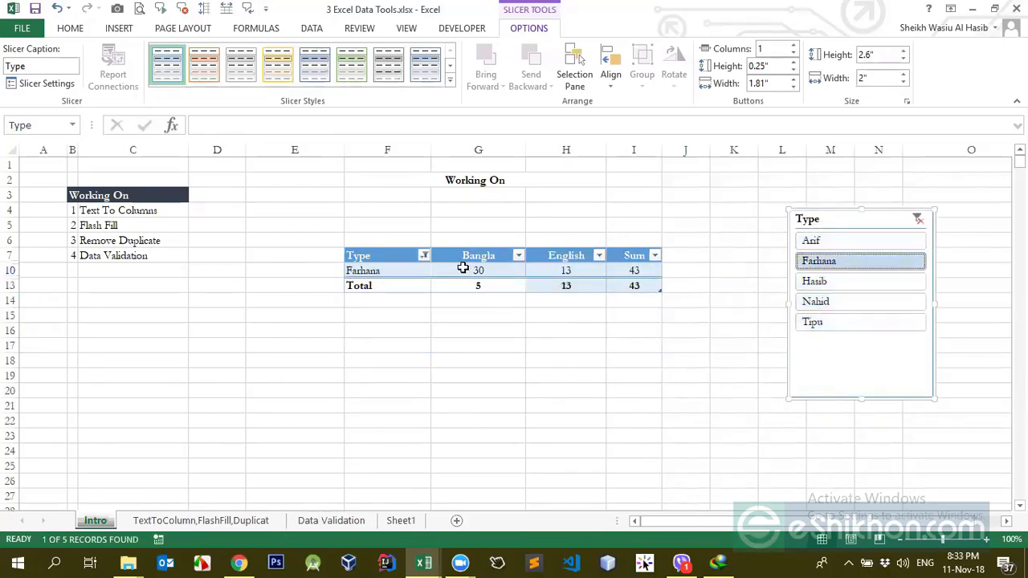
pyautogui.click(837, 241)
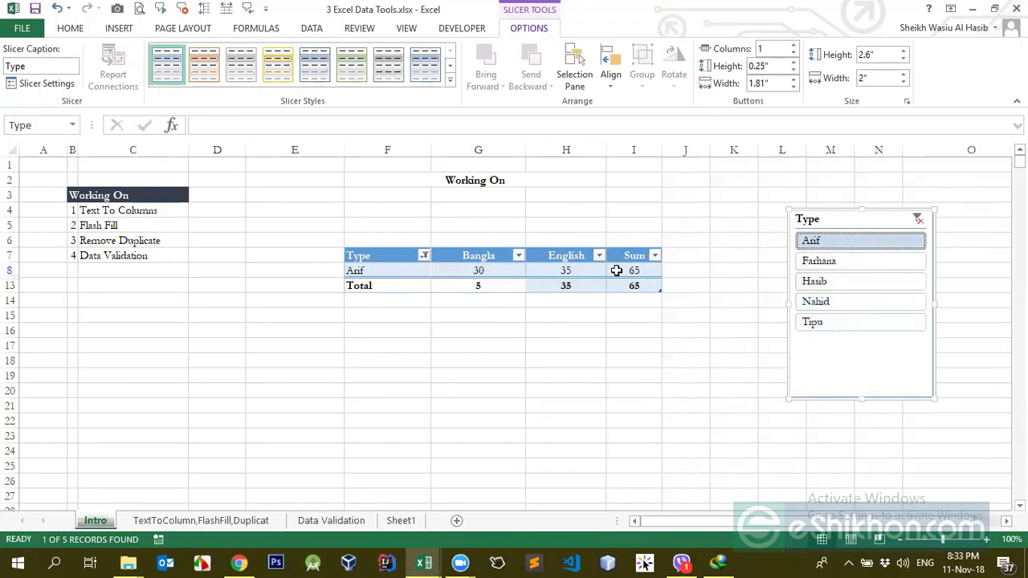
pyautogui.click(830, 324)
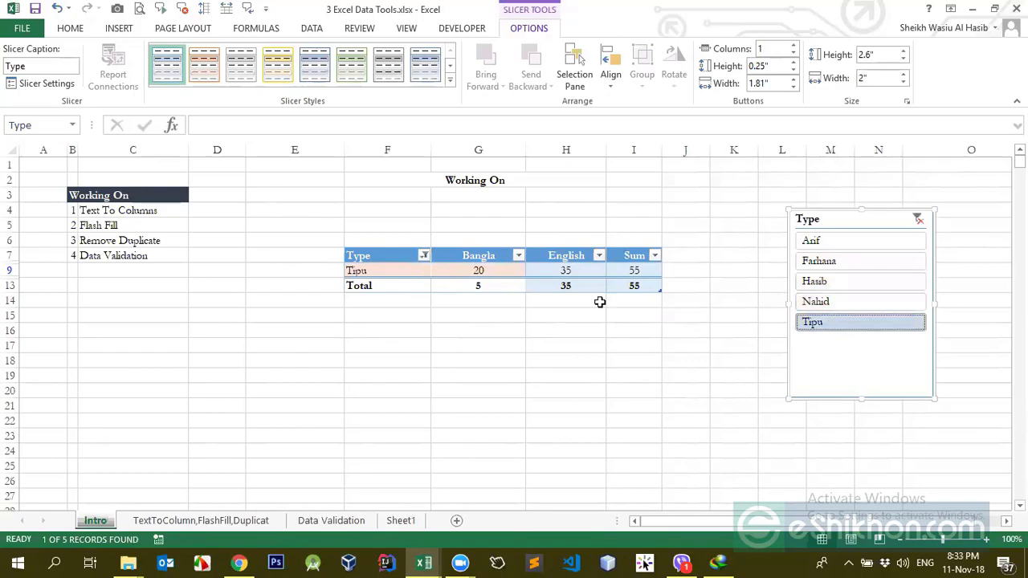
pyautogui.moveTo(478, 270); pyautogui.dragTo(561, 270)
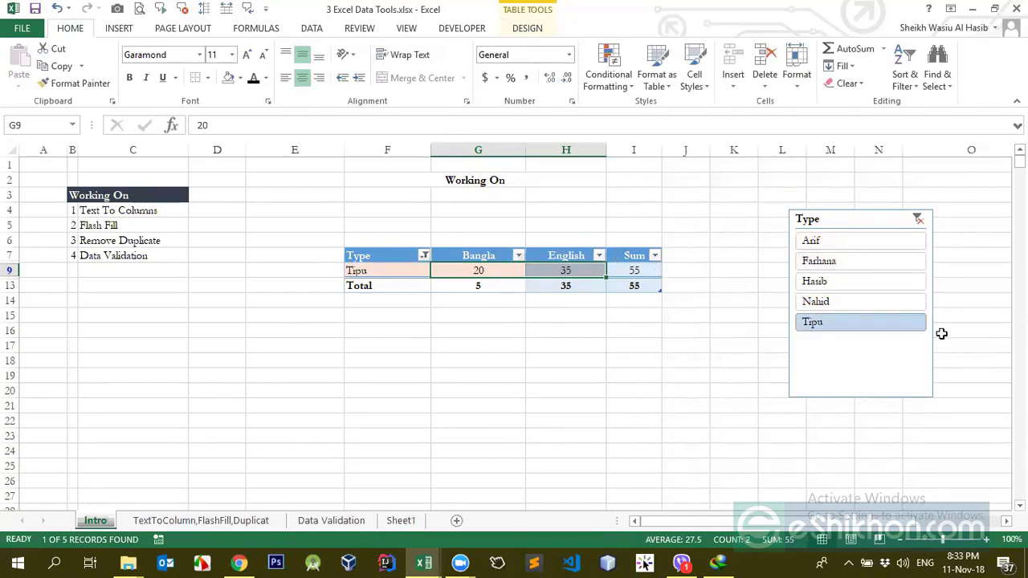
pyautogui.click(855, 283)
pyautogui.click(858, 261)
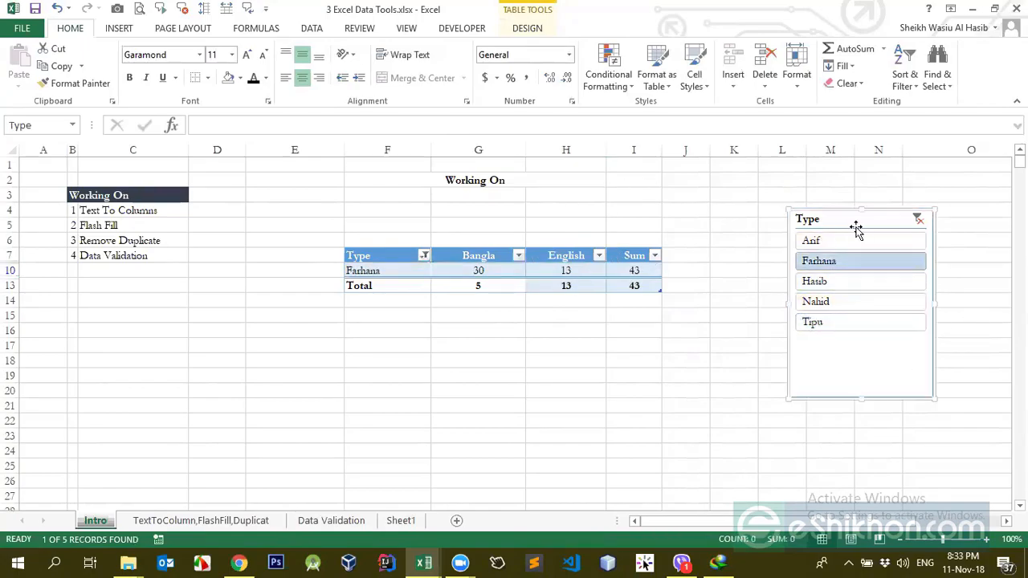
pyautogui.click(918, 220)
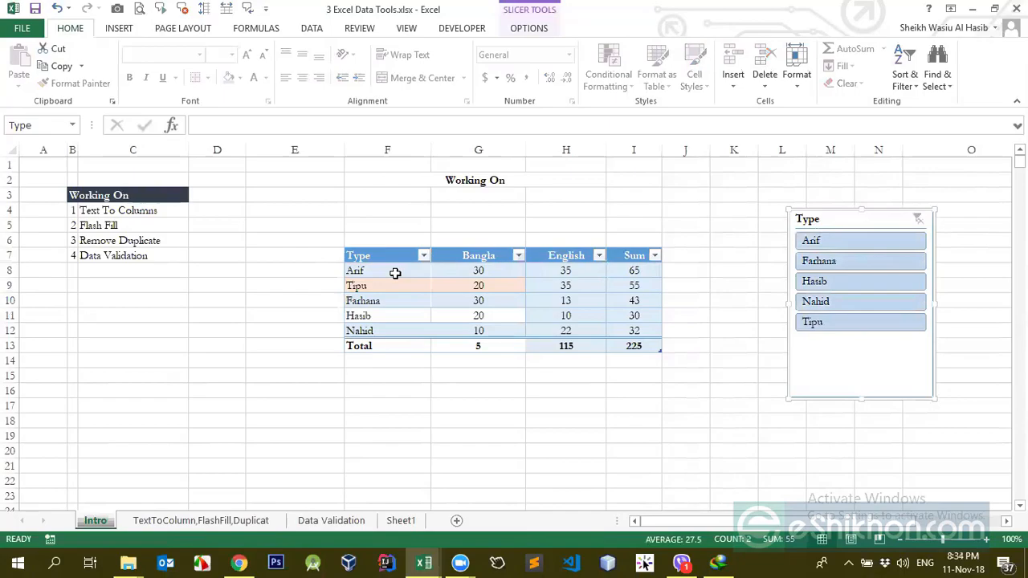
# Filter the Type column to only the student in row 9 by searching for that name in the column's filter list
pyautogui.click(396, 273)
pyautogui.click(424, 255)
pyautogui.click(423, 256)
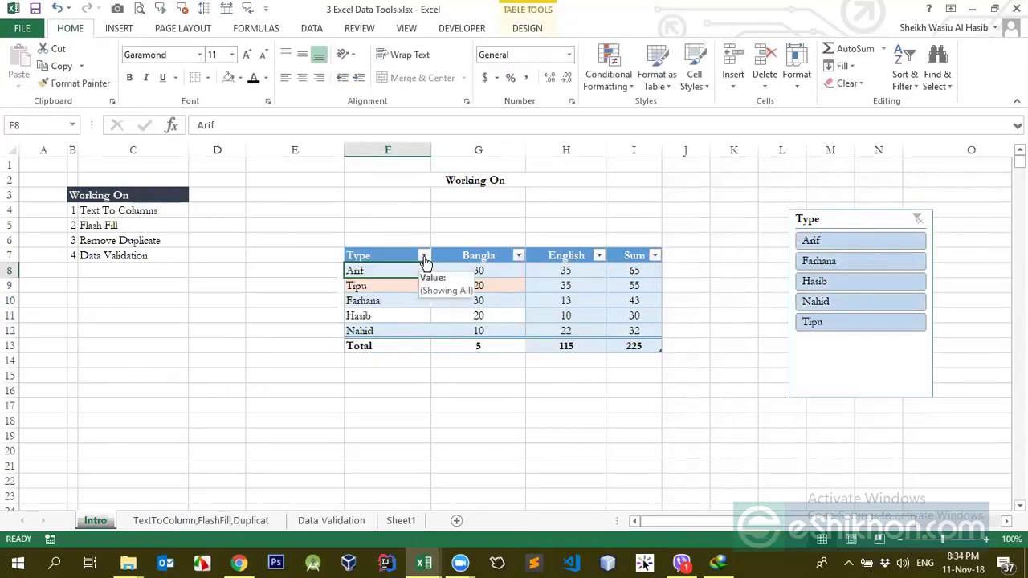
pyautogui.click(425, 259)
pyautogui.click(291, 367)
pyautogui.write('t')
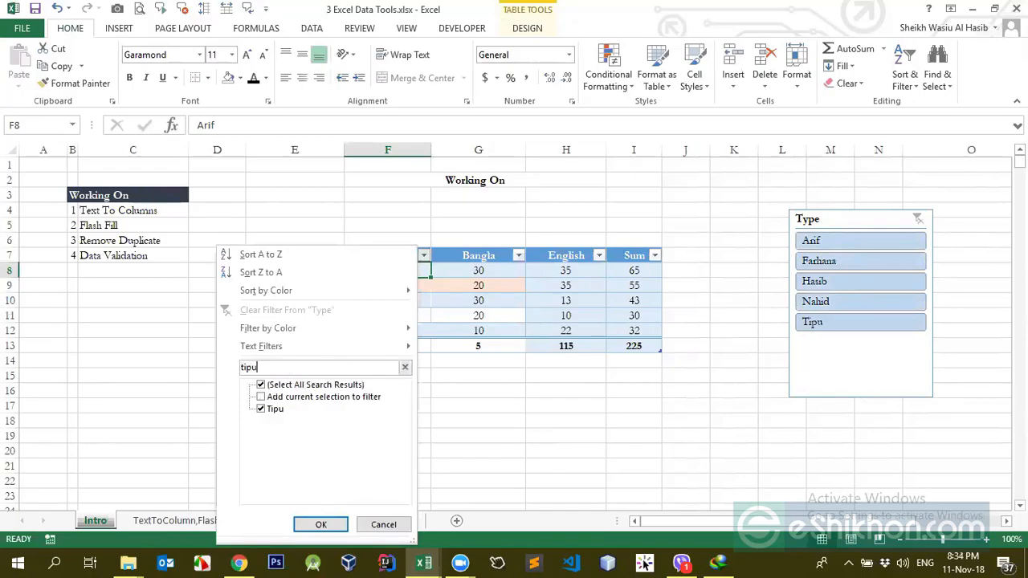
pyautogui.write('ipu')
pyautogui.click(305, 523)
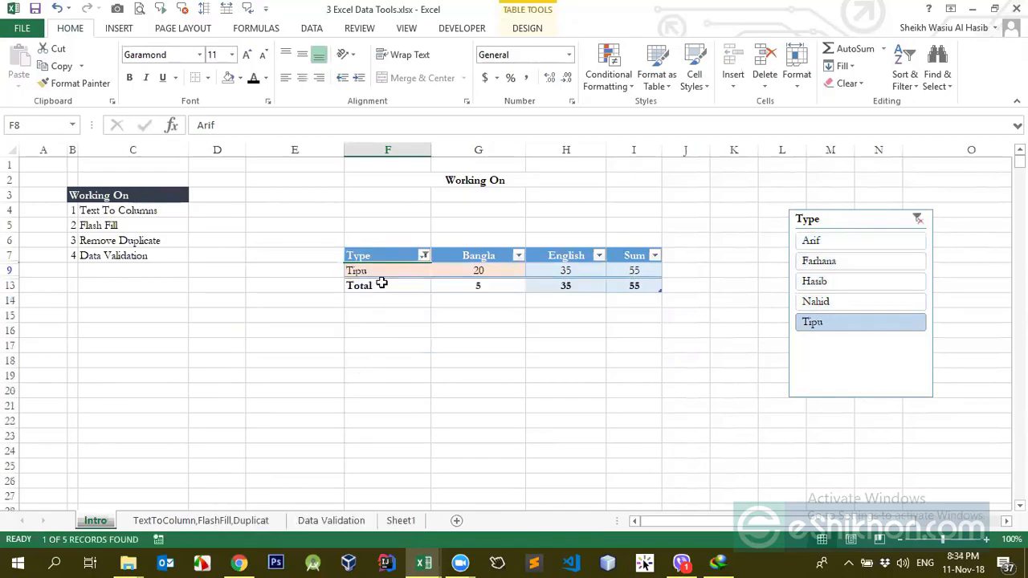
pyautogui.click(398, 254)
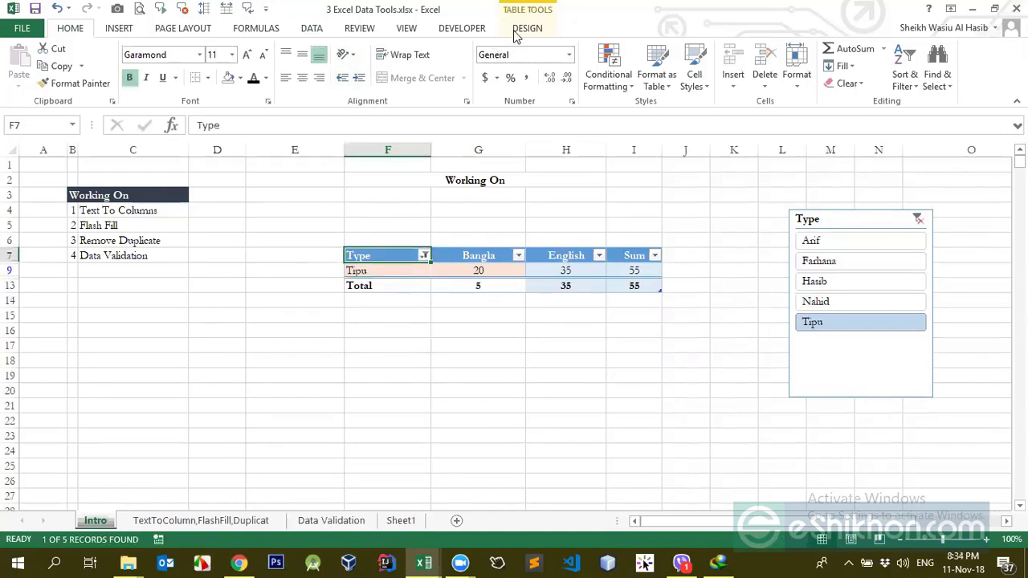
# Clear the filter from the Type column so the table is filtered by no name
pyautogui.click(424, 256)
pyautogui.click(275, 370)
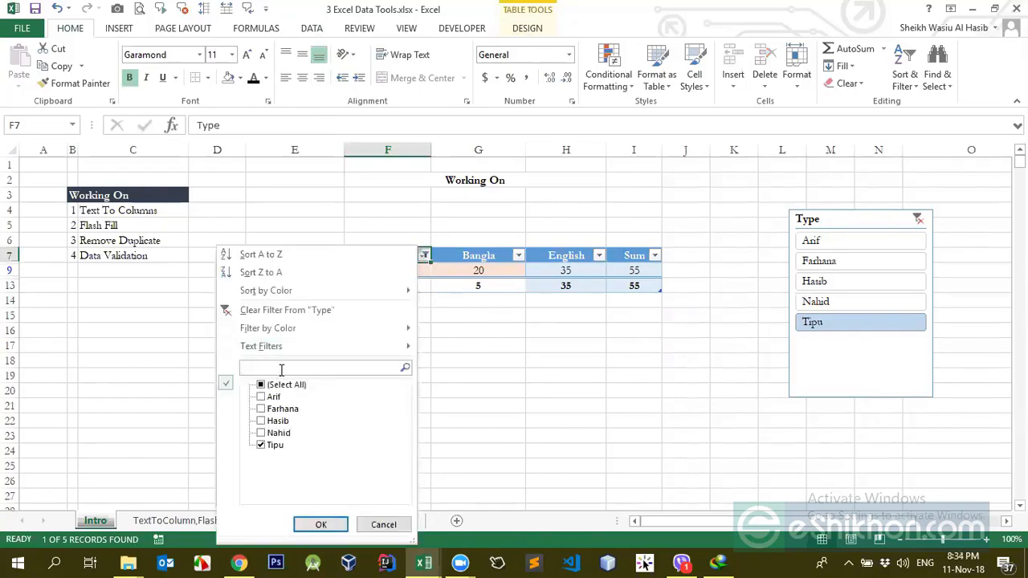
pyautogui.click(273, 310)
pyautogui.click(391, 285)
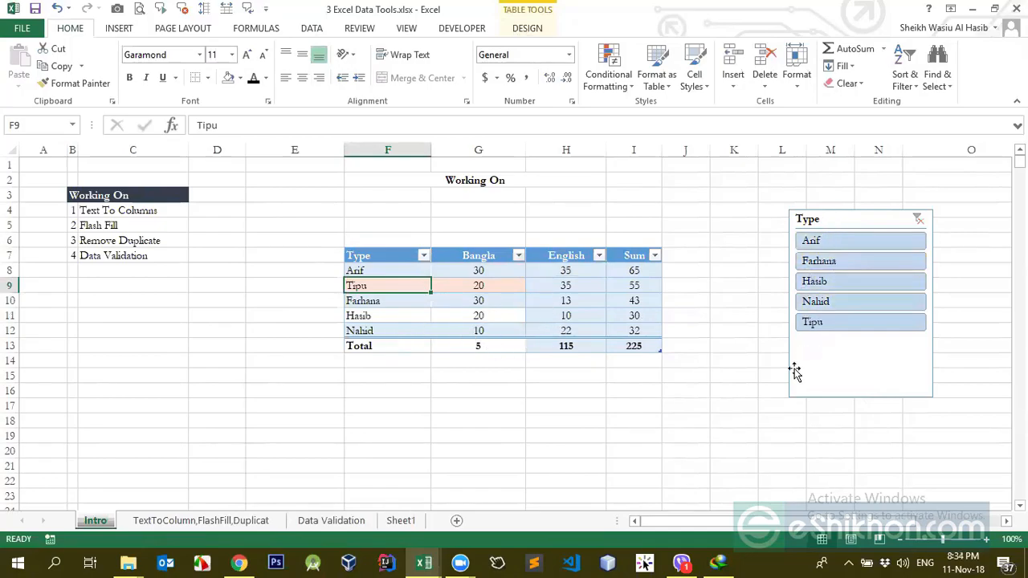
# Shorten the Type slicer to fit its five items and move it closer to the table
pyautogui.click(855, 399)
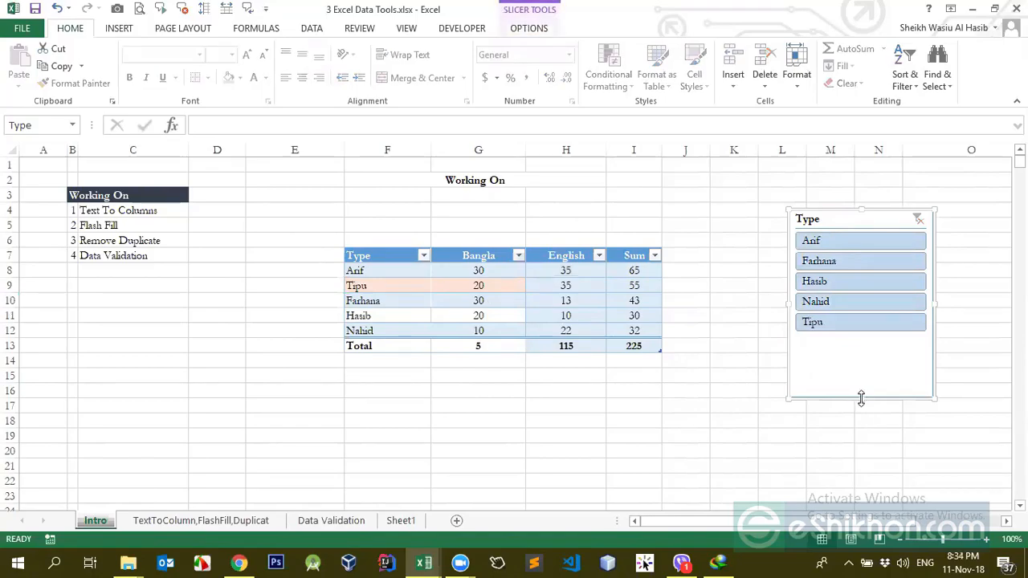
pyautogui.moveTo(859, 383); pyautogui.dragTo(860, 347)
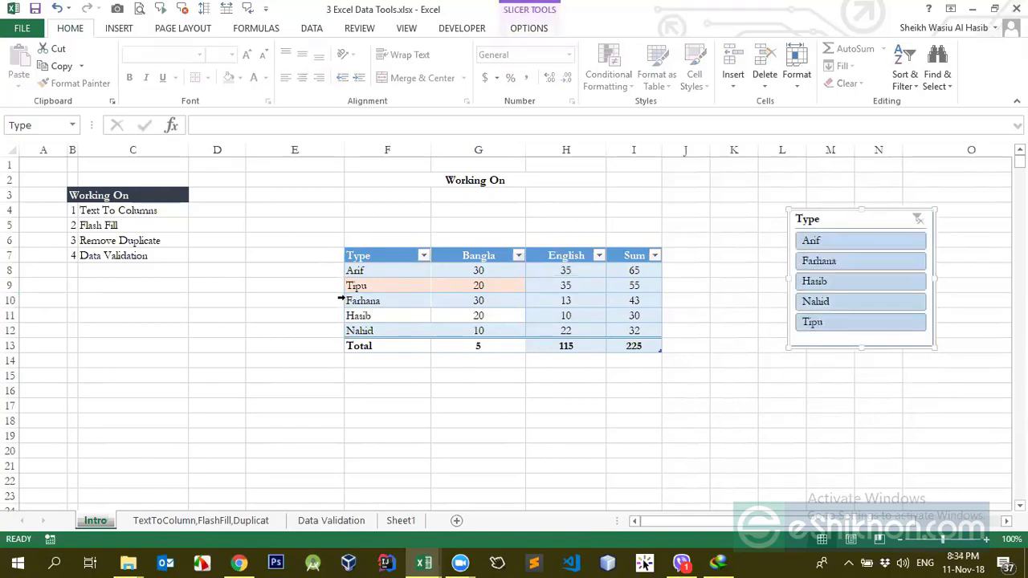
pyautogui.moveTo(844, 220); pyautogui.dragTo(788, 234)
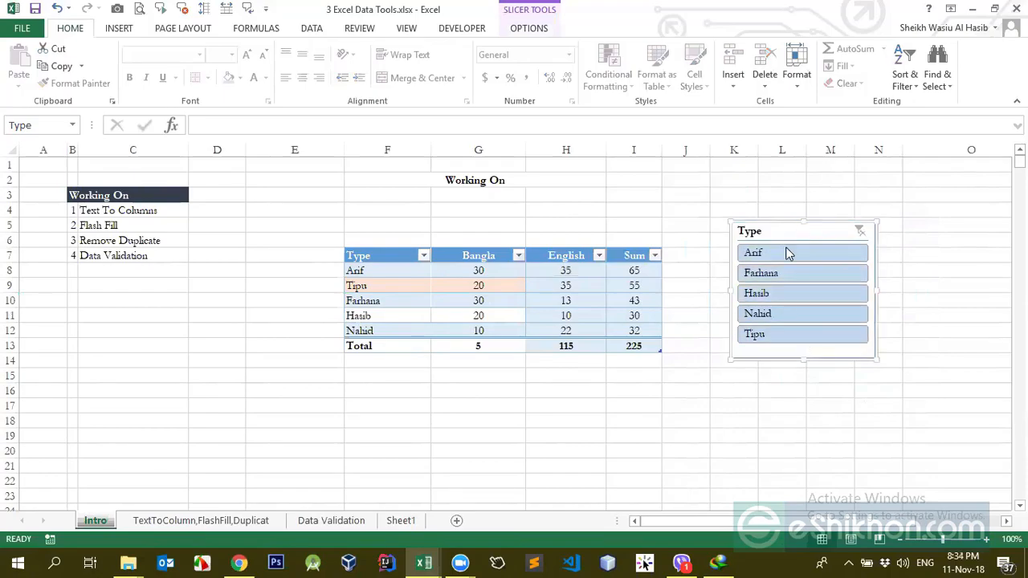
# Examine the filter options of the Type and Bangla columns against the table's data, without applying any filter
pyautogui.click(424, 257)
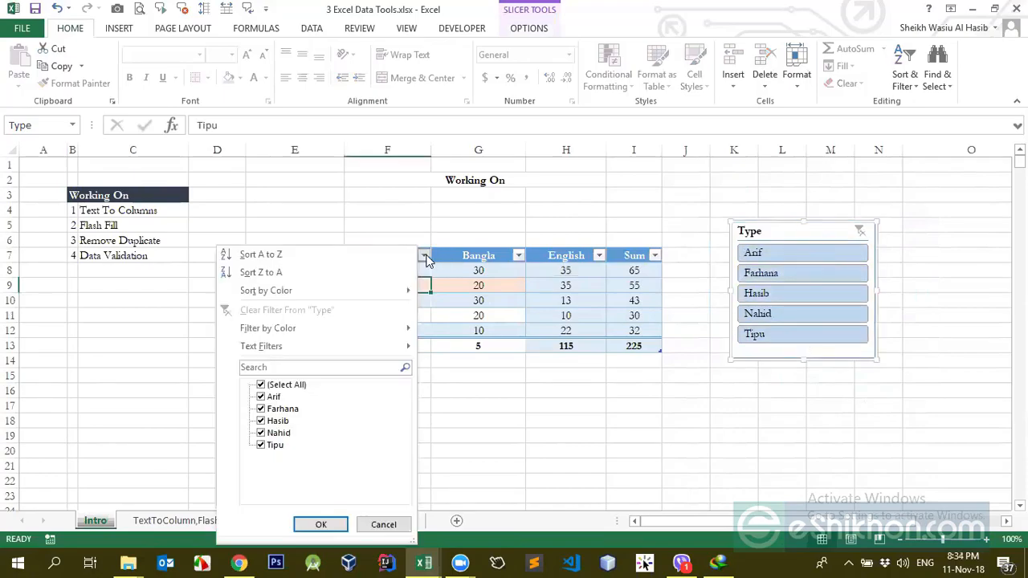
pyautogui.click(285, 364)
pyautogui.click(501, 315)
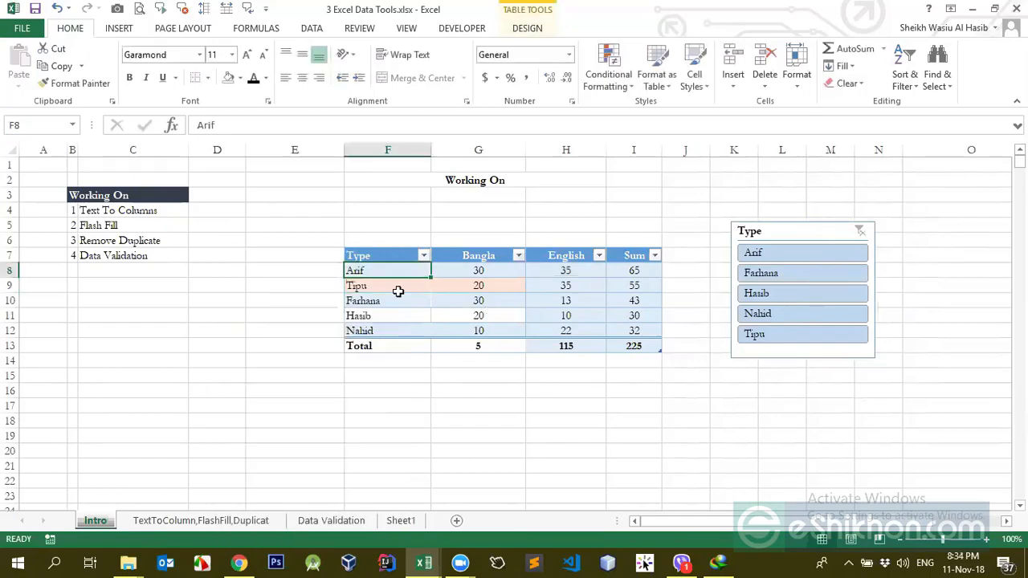
pyautogui.moveTo(395, 270); pyautogui.dragTo(385, 362)
pyautogui.moveTo(479, 270); pyautogui.dragTo(640, 328)
pyautogui.click(534, 315)
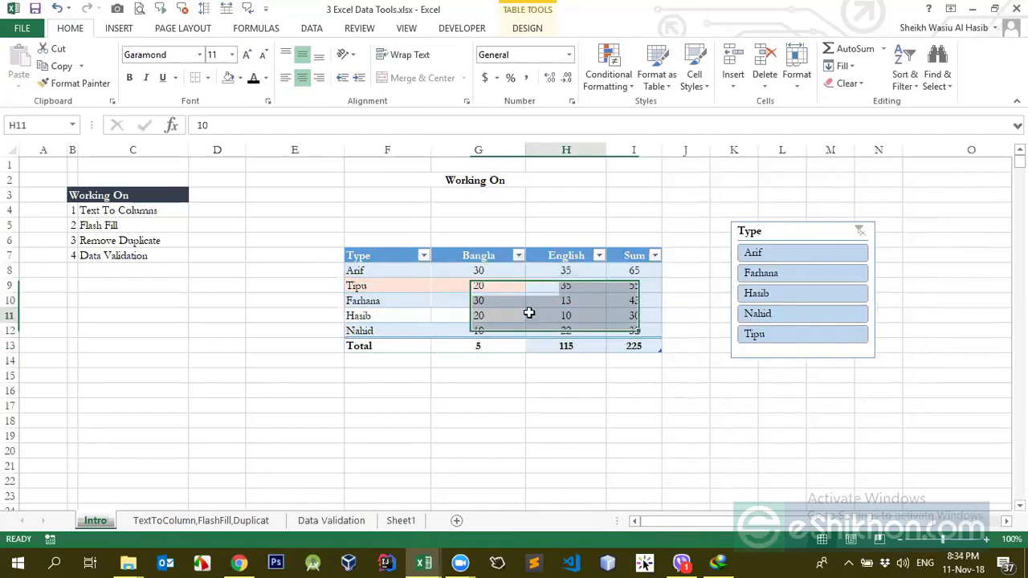
pyautogui.click(495, 275)
pyautogui.moveTo(494, 275); pyautogui.dragTo(508, 316)
pyautogui.click(517, 261)
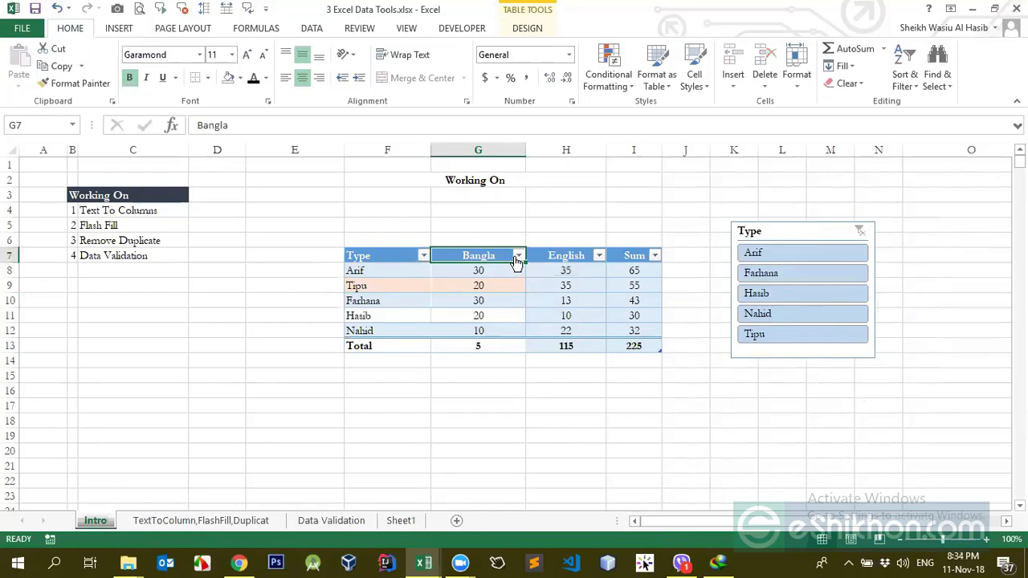
pyautogui.click(519, 256)
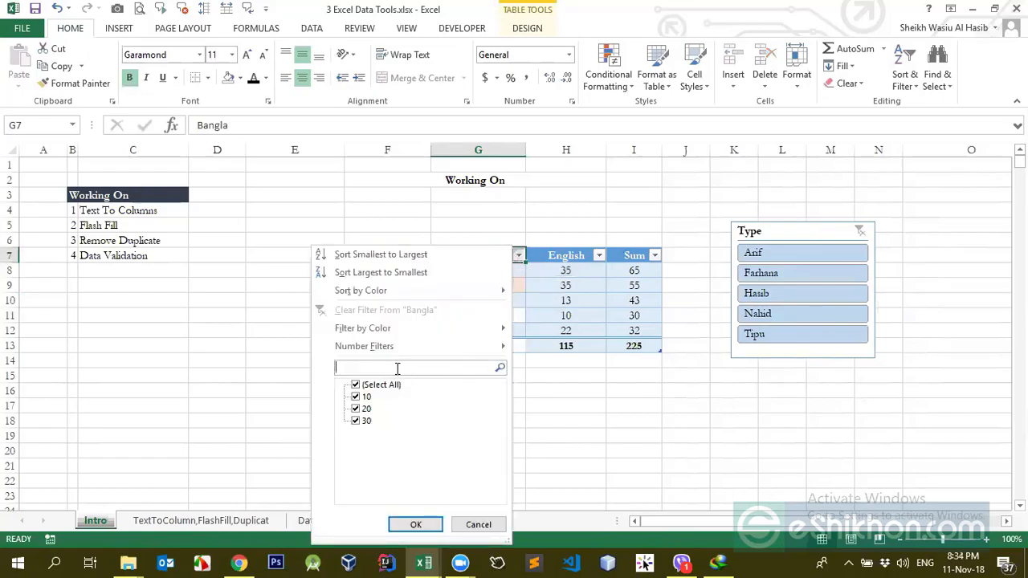
pyautogui.press('Escape')
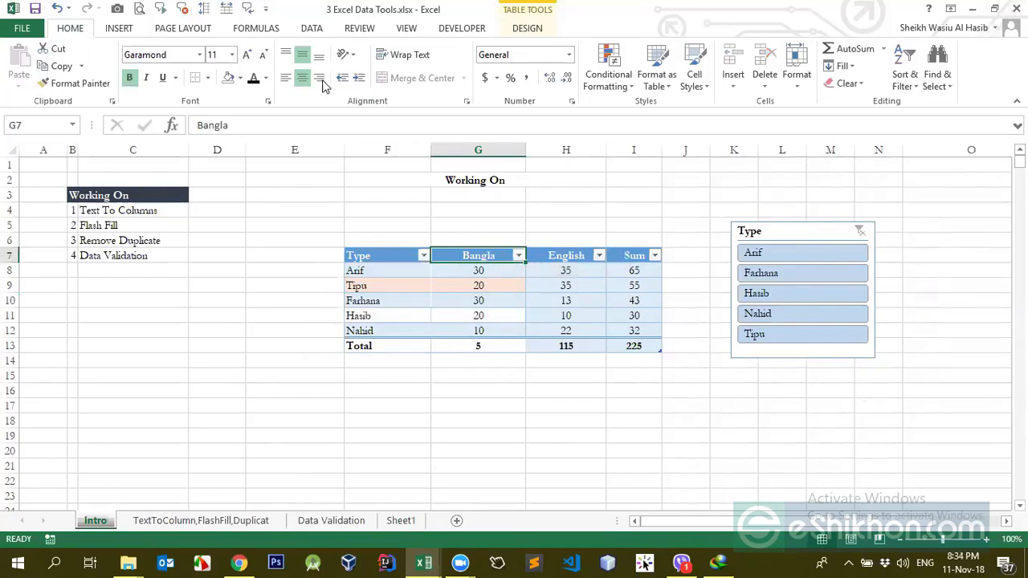
# Turn off the filter buttons in the table's header row and select the header cells from Type to Sum
pyautogui.click(310, 29)
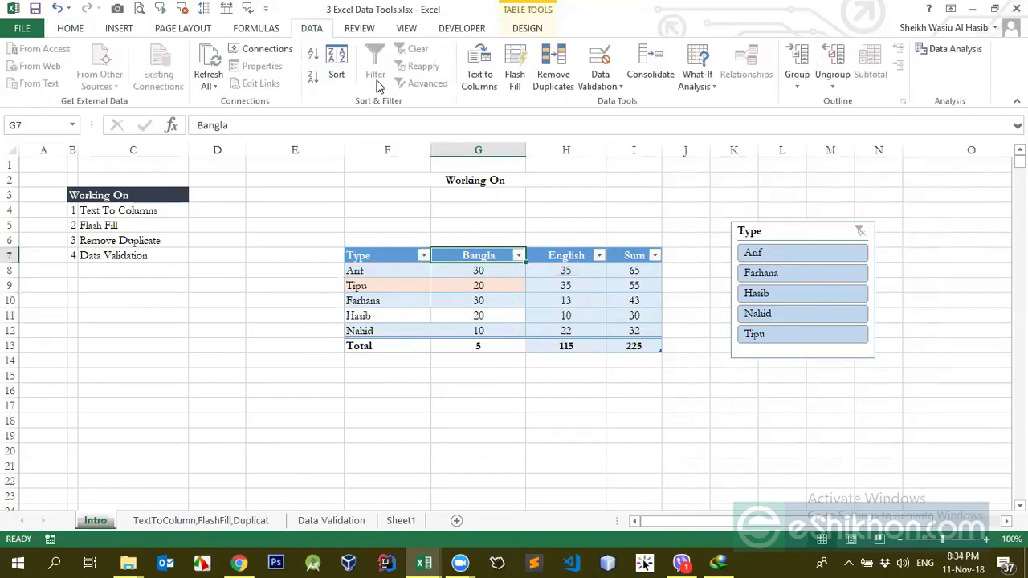
pyautogui.click(527, 29)
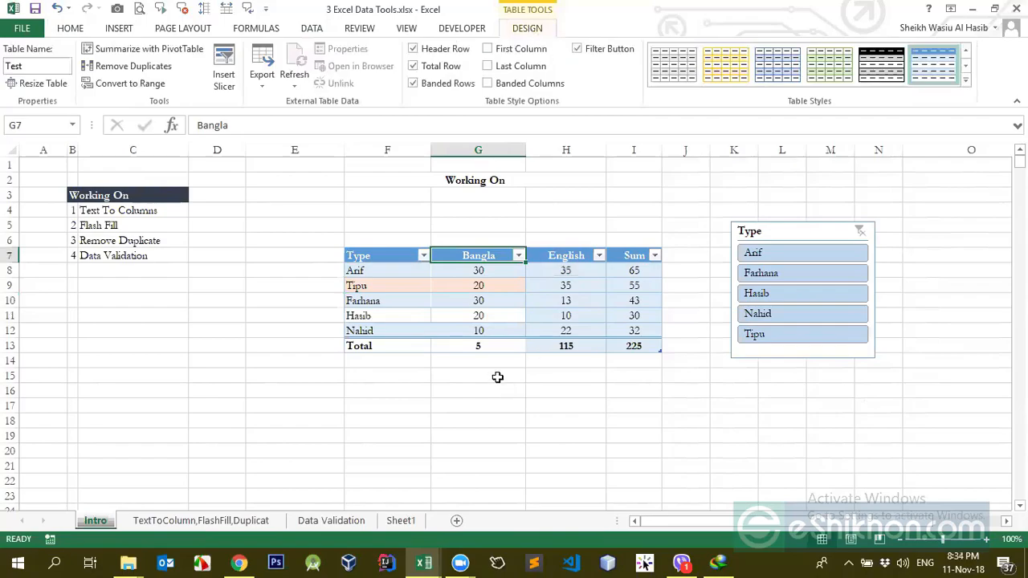
pyautogui.click(488, 329)
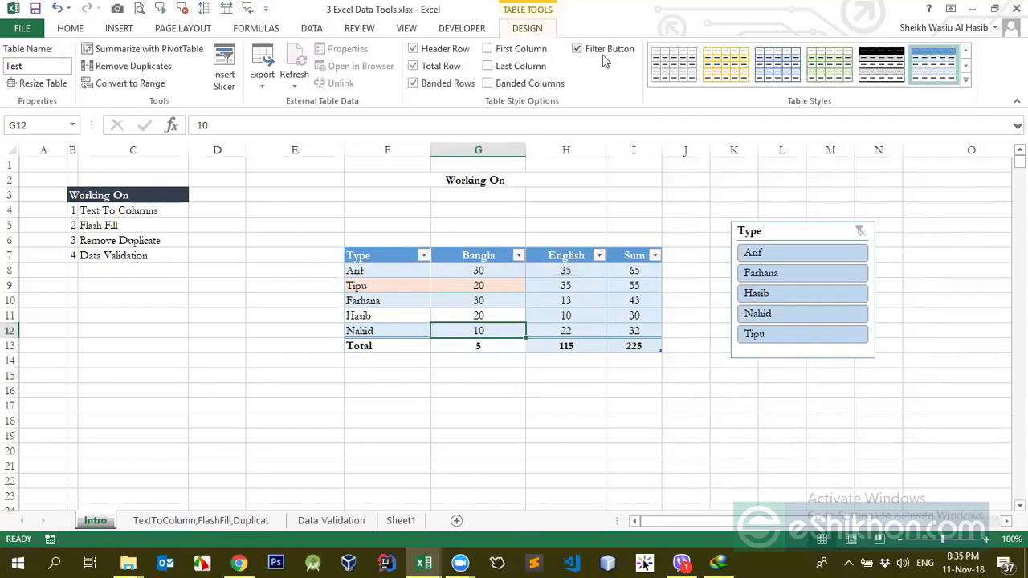
pyautogui.click(562, 270)
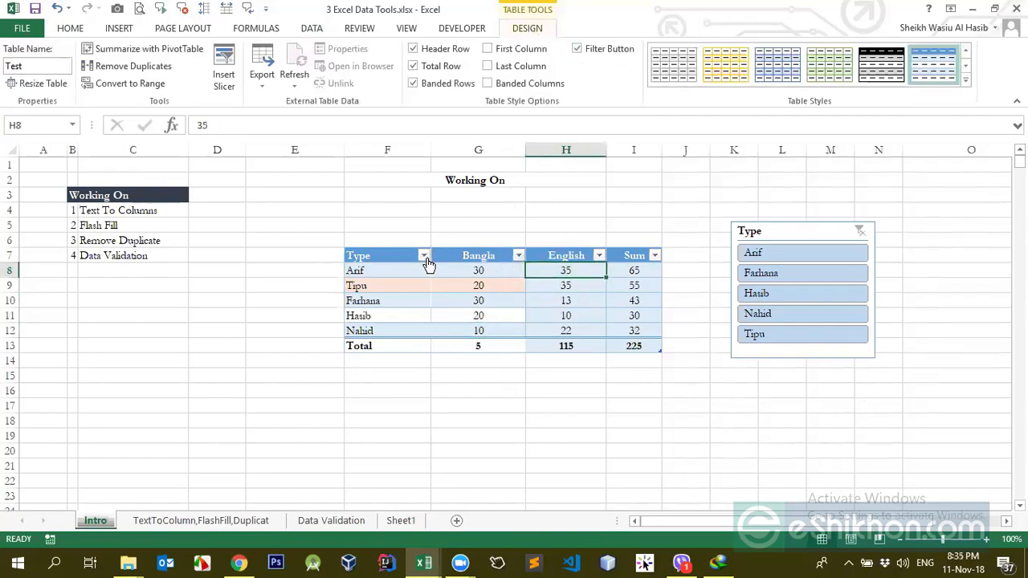
pyautogui.click(479, 297)
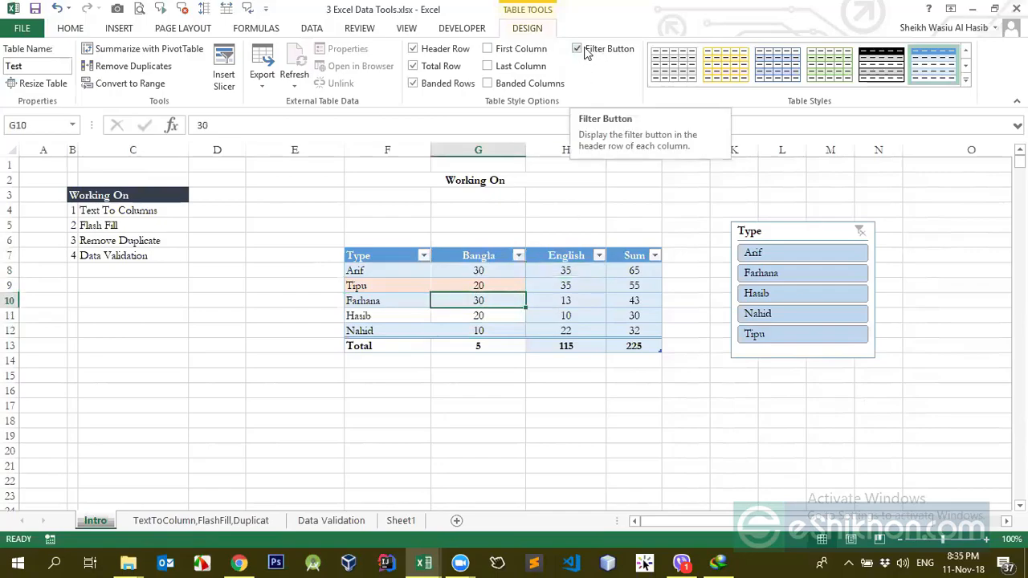
pyautogui.click(578, 49)
pyautogui.click(404, 253)
pyautogui.moveTo(404, 254); pyautogui.dragTo(631, 252)
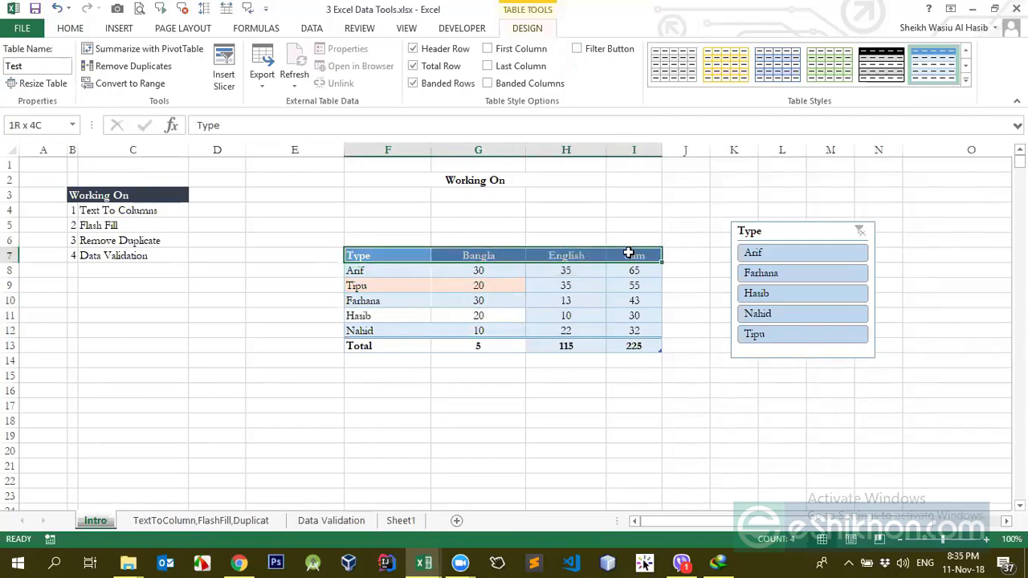
# Hide the table's header row and total row
pyautogui.click(440, 301)
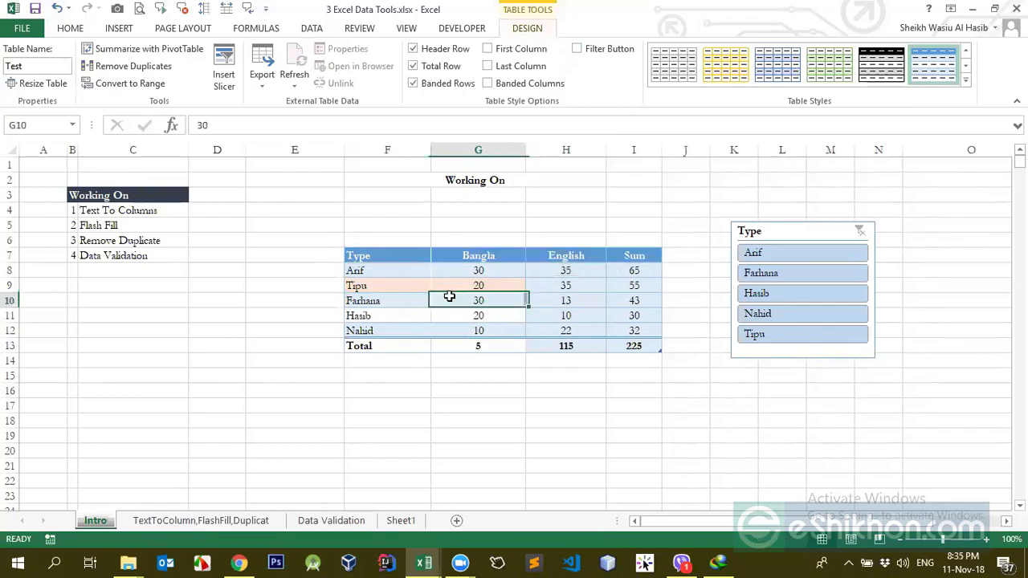
pyautogui.click(414, 50)
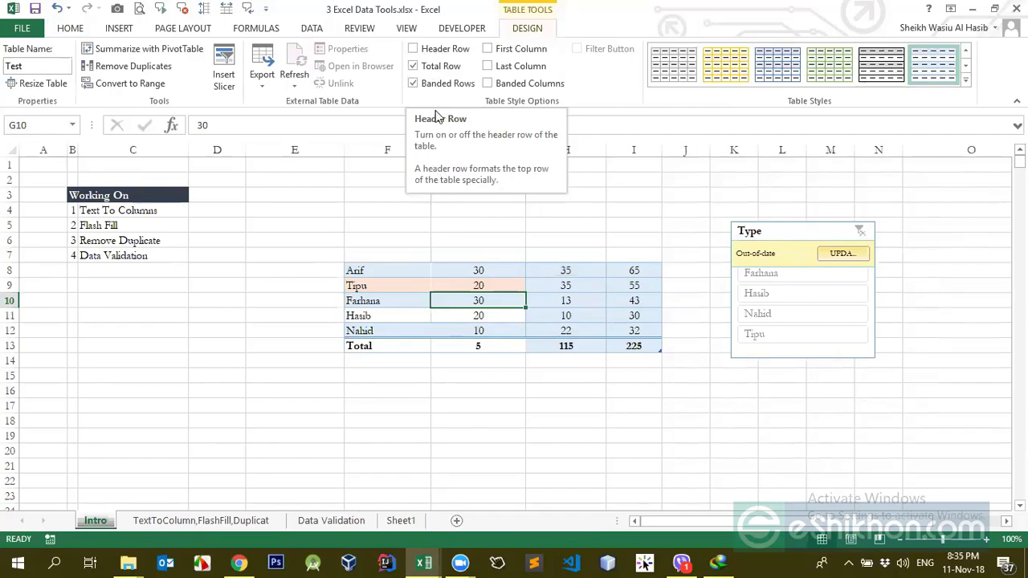
pyautogui.click(413, 66)
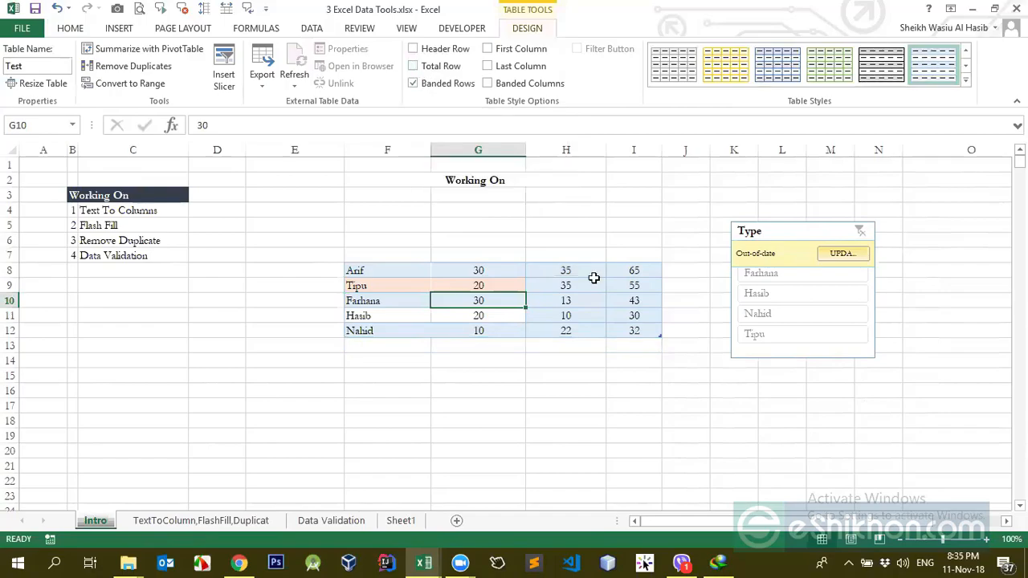
# Switch the table's banded rows off and on to compare the row shading
pyautogui.click(413, 83)
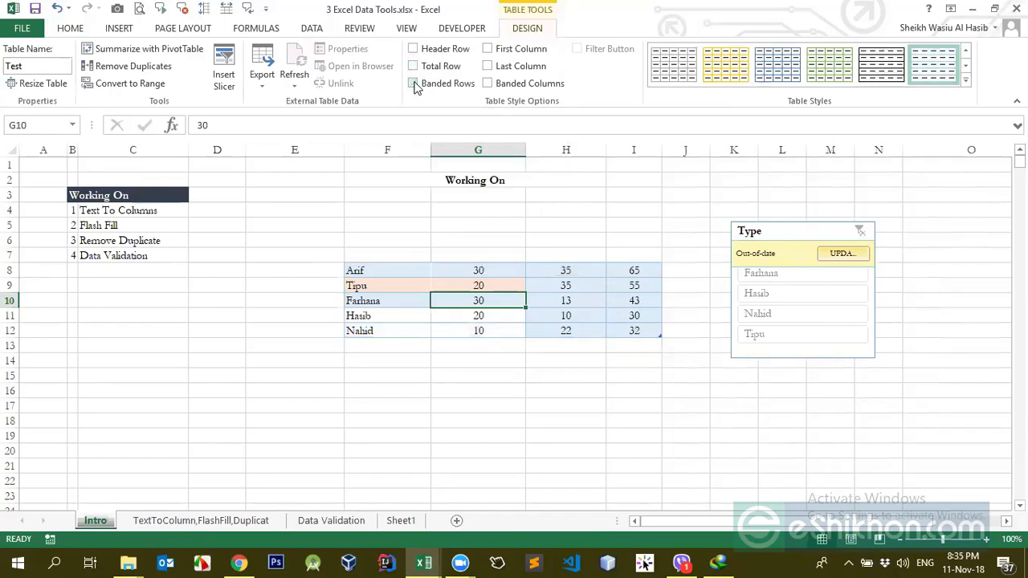
pyautogui.click(413, 84)
pyautogui.click(413, 83)
pyautogui.click(413, 83)
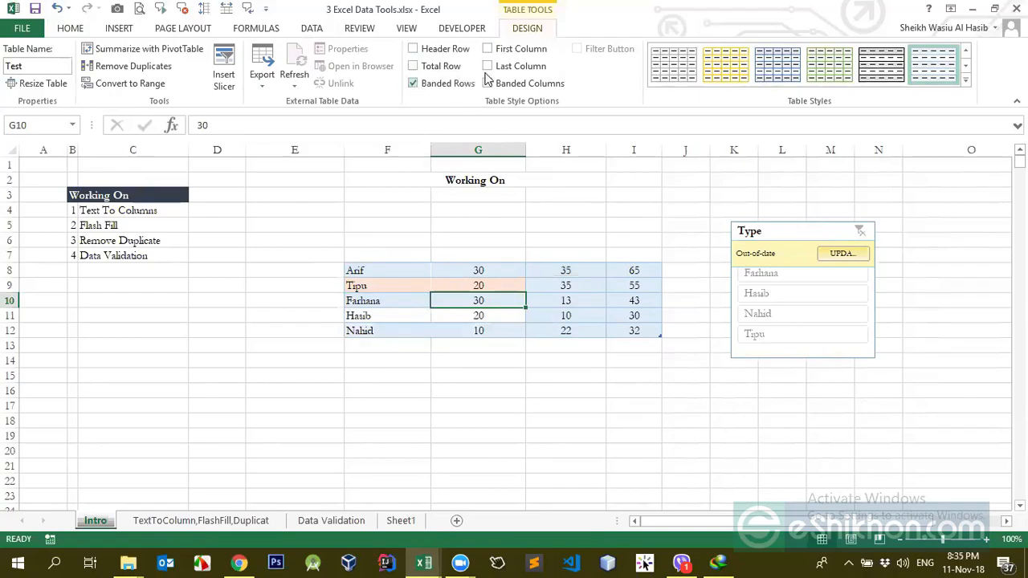
# Show the table's header row again and check the formula in the last Sum cell
pyautogui.click(412, 49)
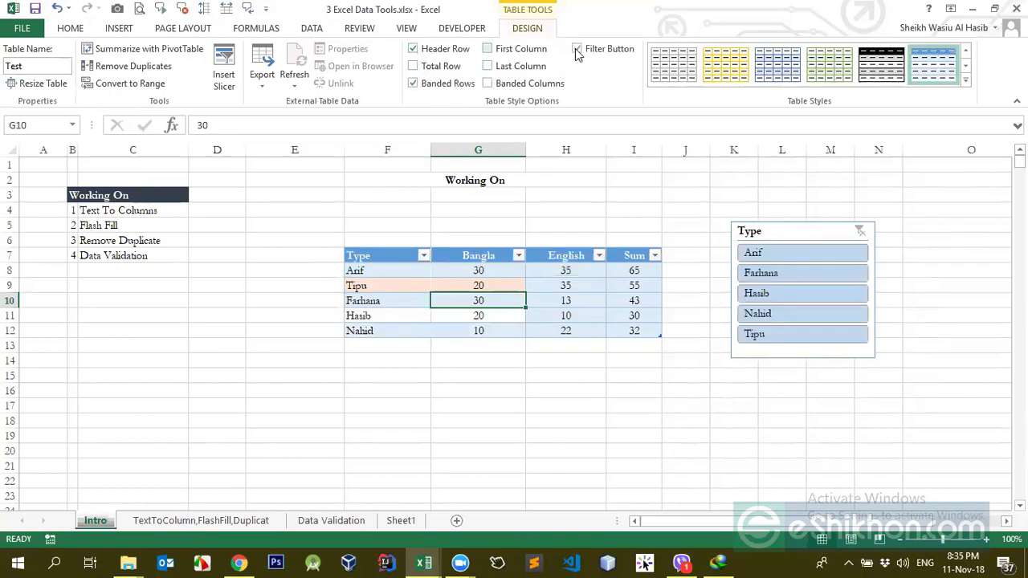
pyautogui.click(629, 328)
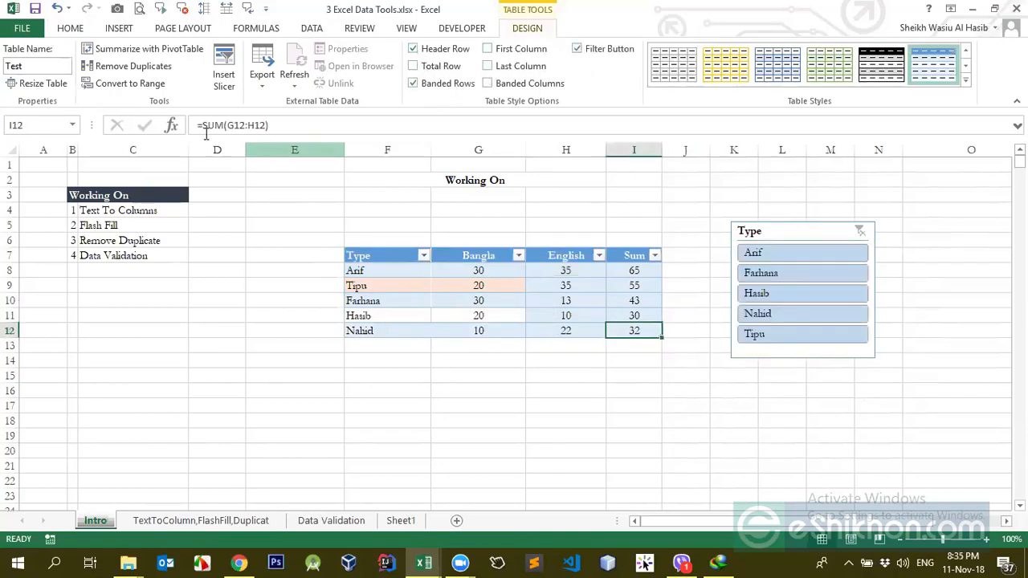
pyautogui.click(514, 286)
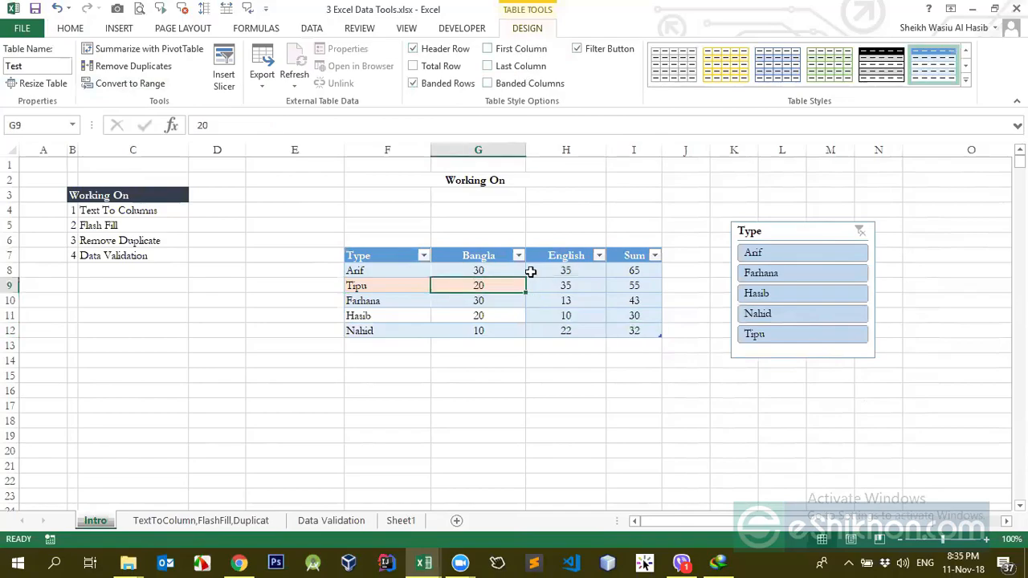
# Convert the table to a normal range and confirm the conversion
pyautogui.click(124, 84)
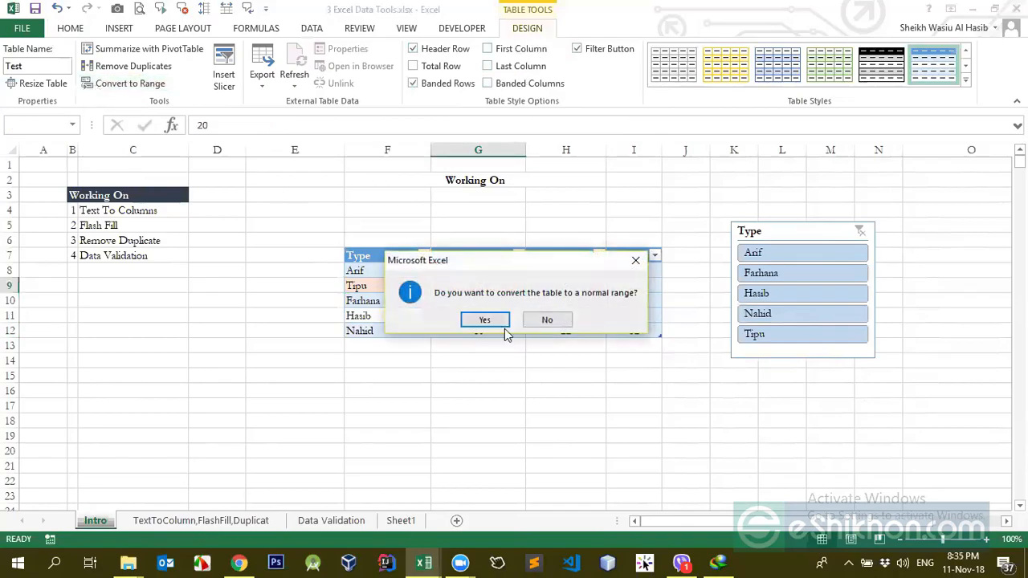
pyautogui.click(484, 319)
pyautogui.click(444, 271)
pyautogui.click(488, 284)
pyautogui.click(394, 347)
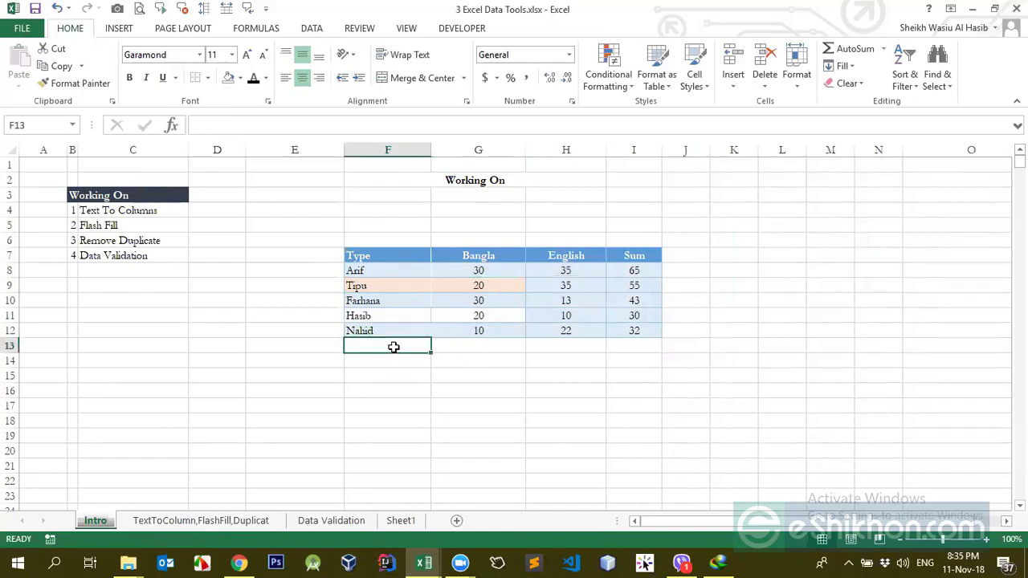
pyautogui.click(554, 344)
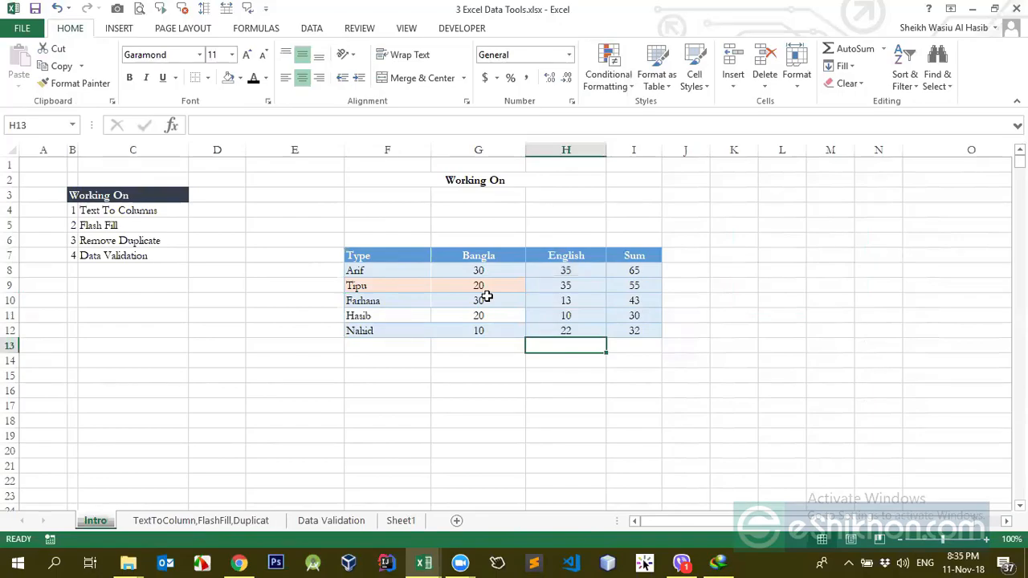
pyautogui.click(577, 316)
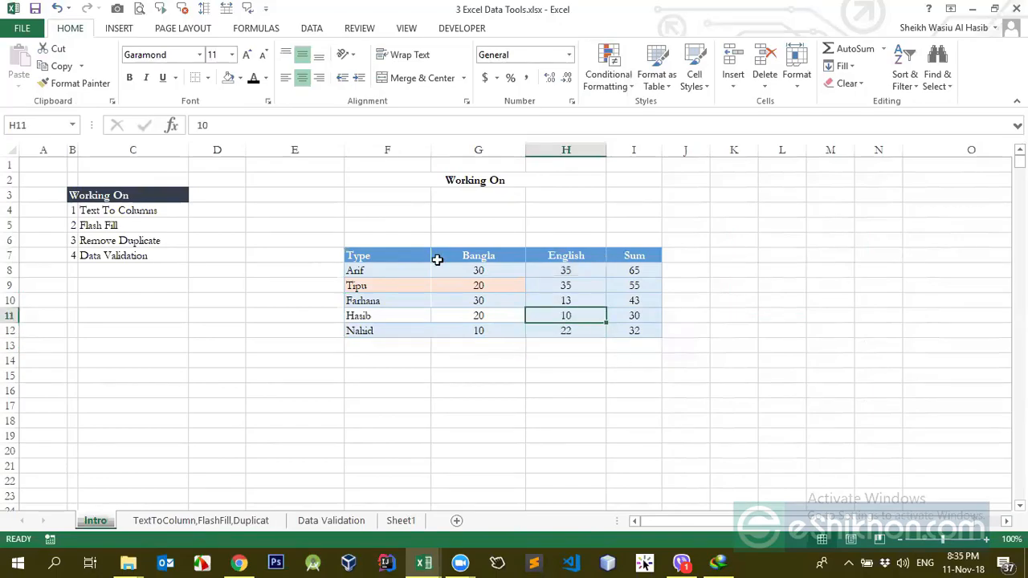
pyautogui.click(464, 261)
pyautogui.click(536, 281)
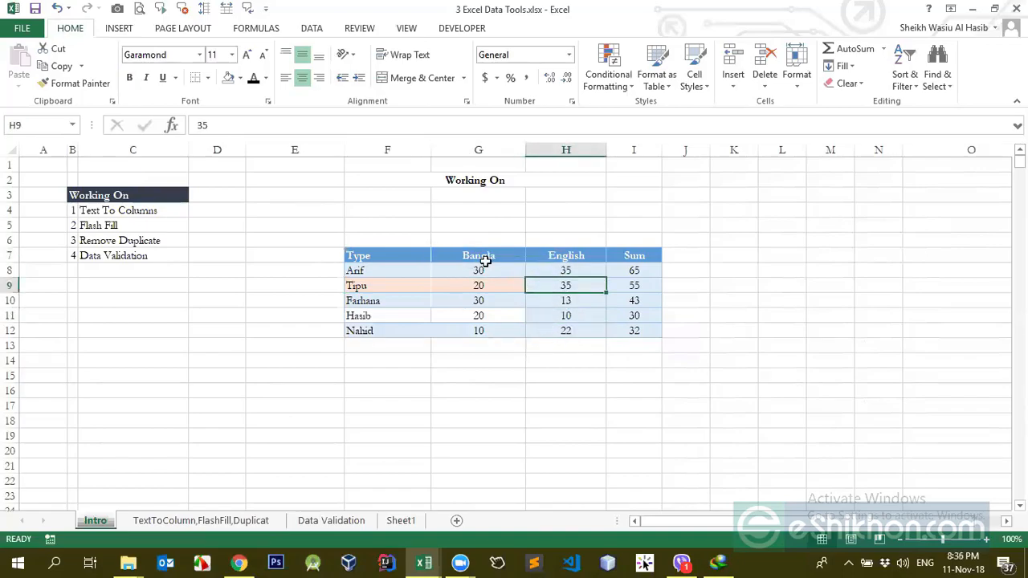
pyautogui.moveTo(466, 268); pyautogui.dragTo(482, 329)
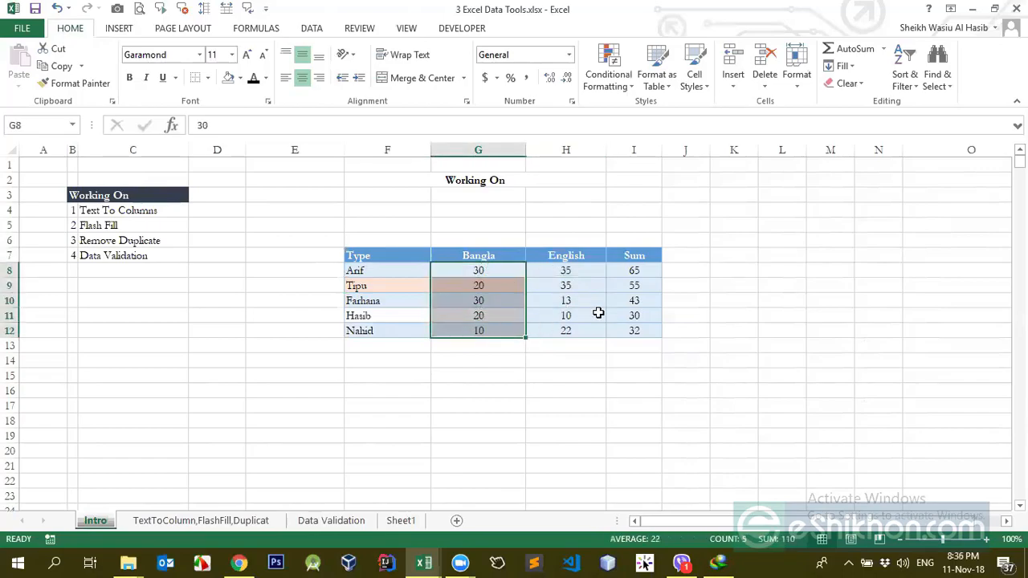
pyautogui.click(559, 287)
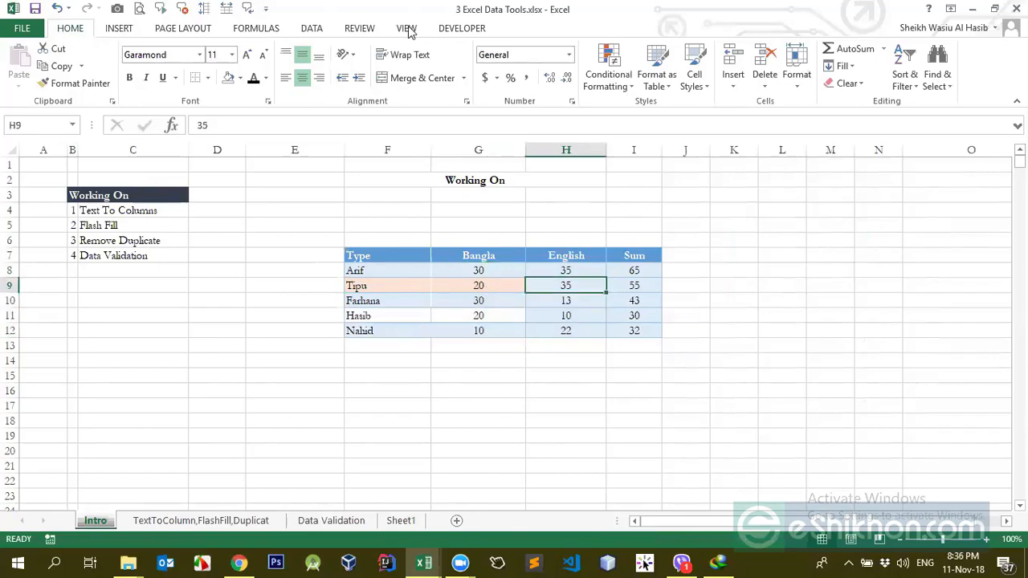
pyautogui.press('Up')
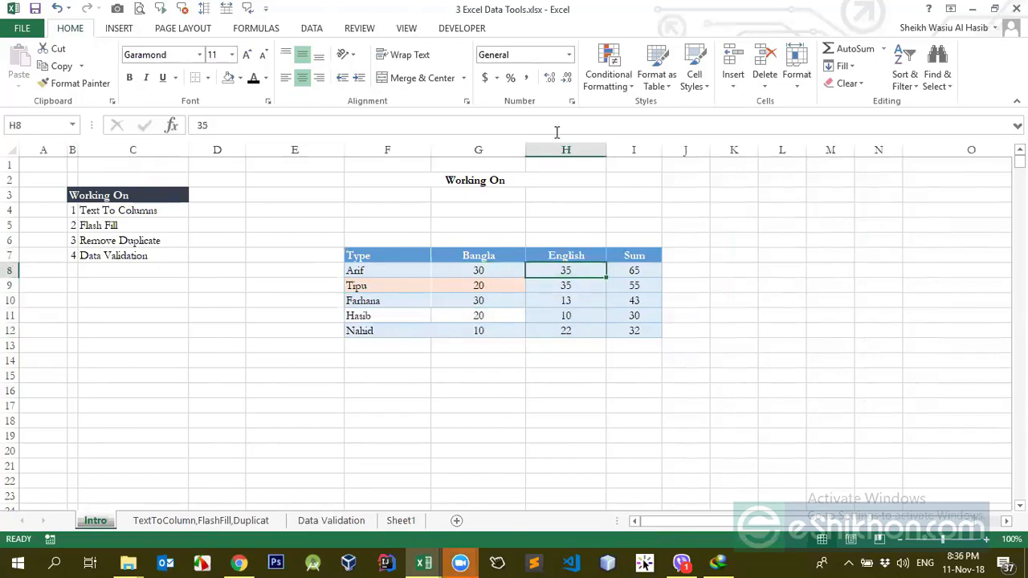
pyautogui.click(615, 84)
pyautogui.click(393, 265)
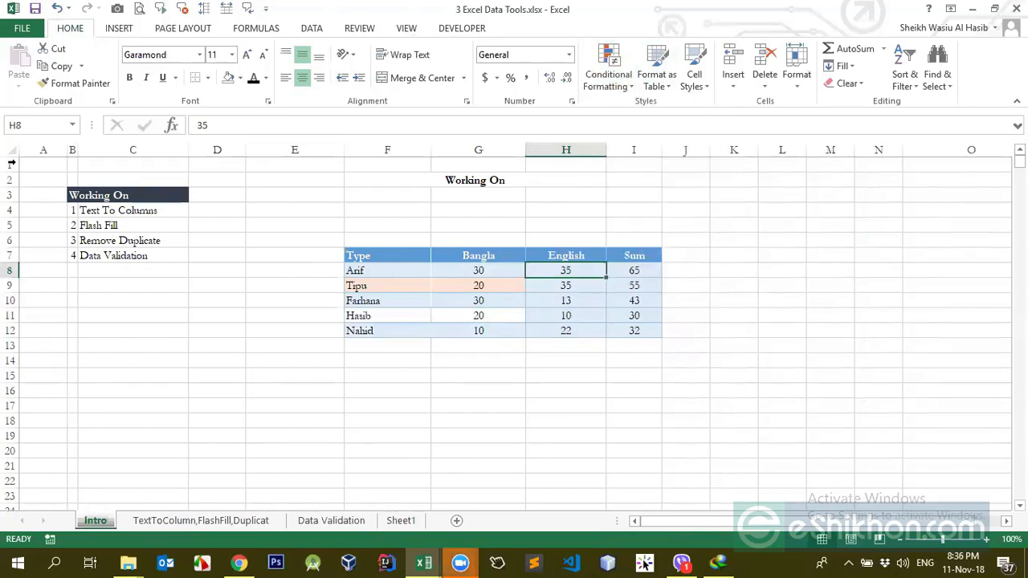
# Clear the conditional formatting rules from the marks data cells F8:I12
pyautogui.click(463, 256)
pyautogui.moveTo(390, 149); pyautogui.dragTo(657, 156)
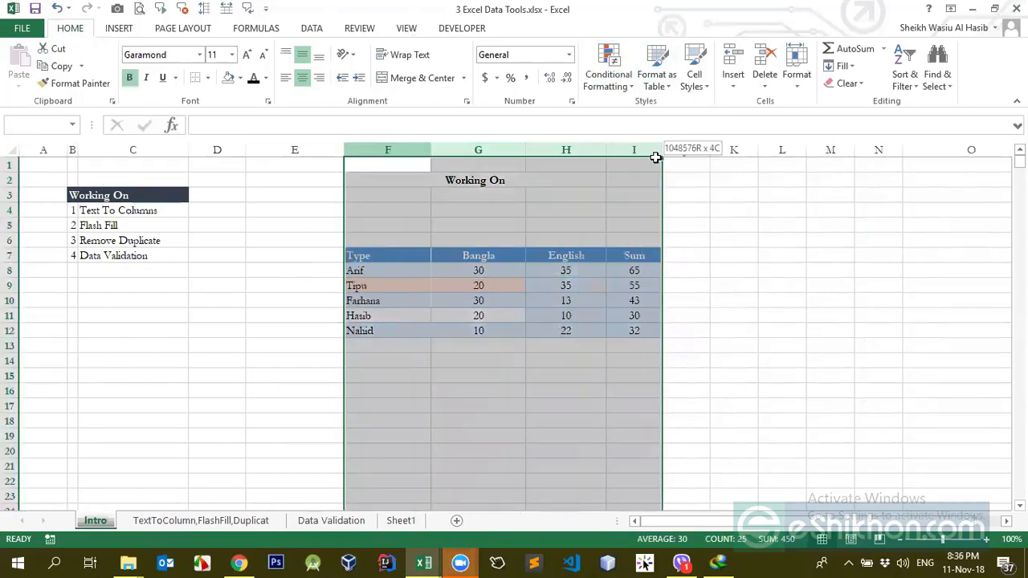
pyautogui.click(440, 318)
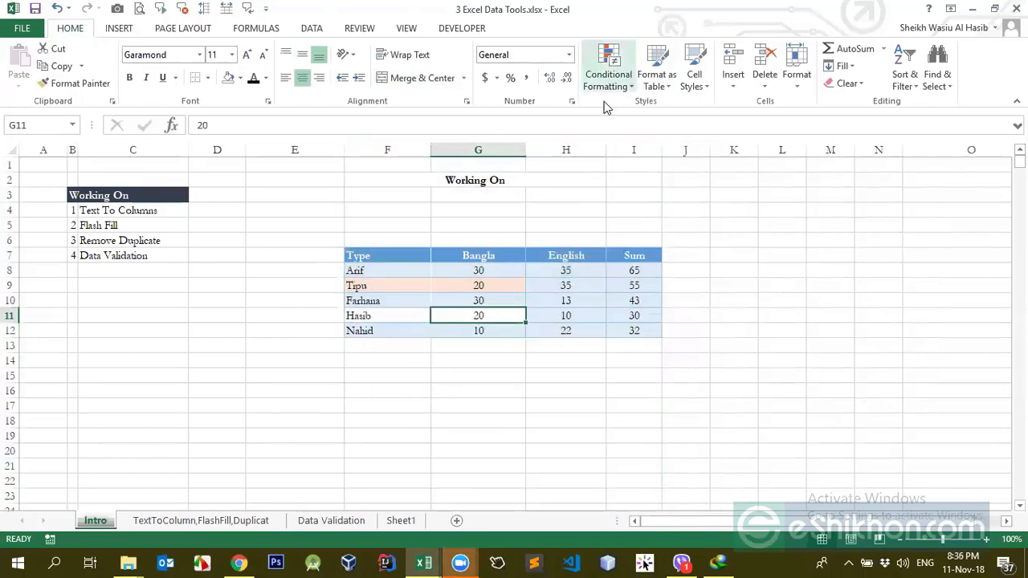
pyautogui.click(391, 270)
pyautogui.keyDown('shift'); pyautogui.click(615, 326); pyautogui.keyUp('shift')
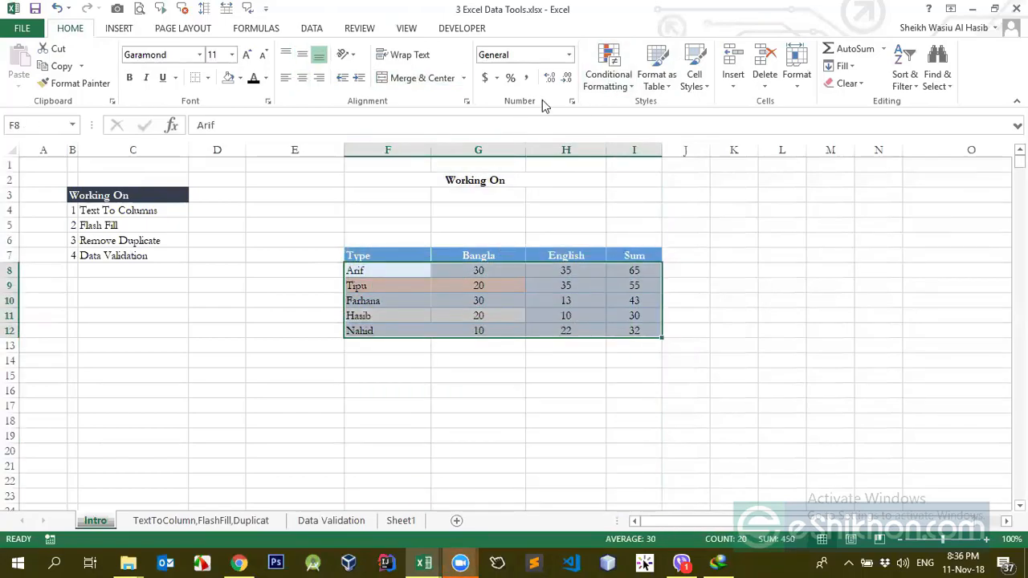
pyautogui.click(611, 81)
pyautogui.moveTo(711, 290)
pyautogui.click(743, 290)
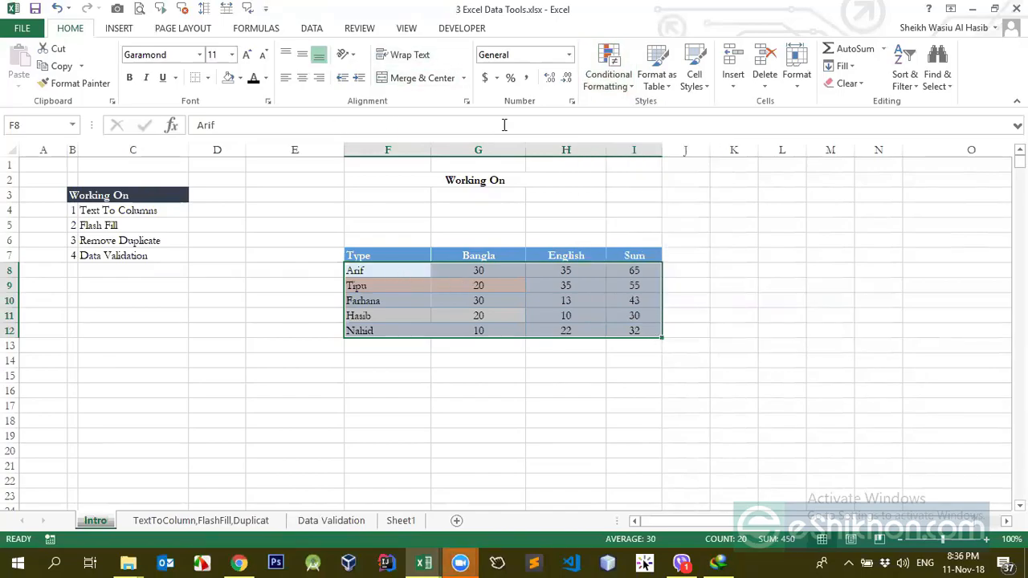
# Remove the fill color from the marks data cells F8:I12 and deselect the range
pyautogui.click(240, 78)
pyautogui.click(249, 210)
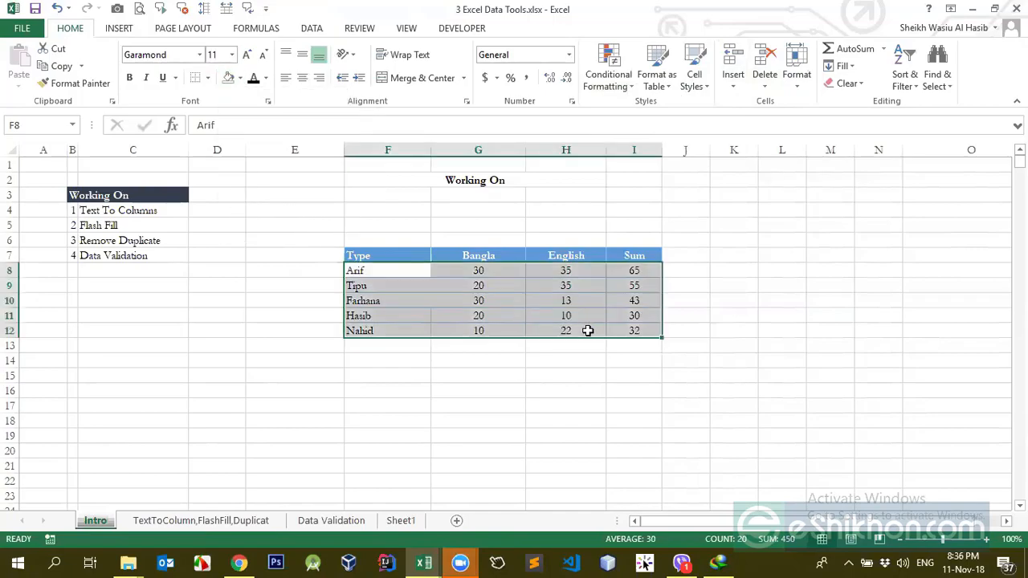
pyautogui.click(567, 330)
pyautogui.moveTo(412, 271); pyautogui.dragTo(637, 331)
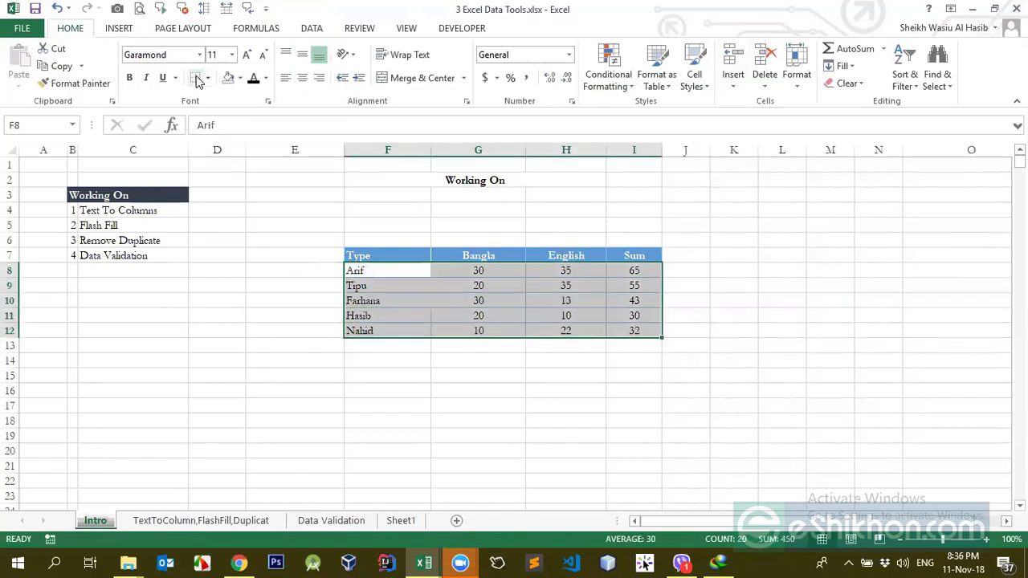
pyautogui.click(476, 212)
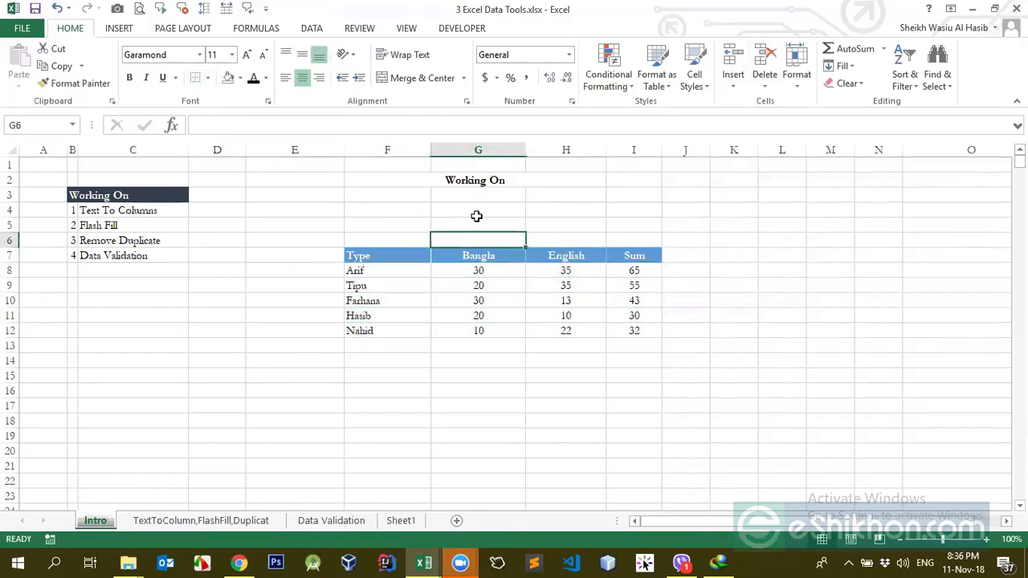
pyautogui.click(522, 285)
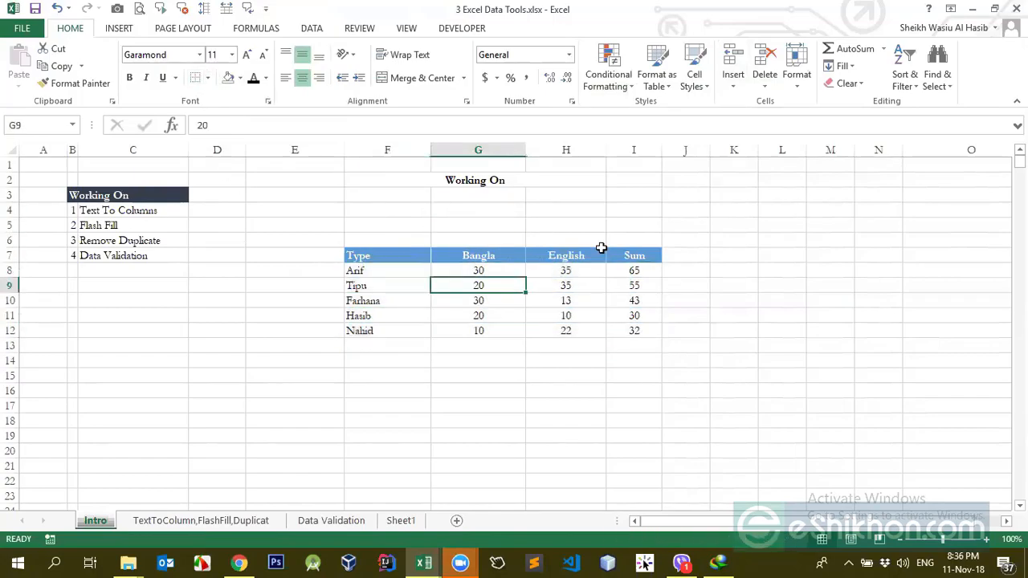
# Look through the conditional formatting rule types, including Top/Bottom Rules, Color Scales and Icon Sets
pyautogui.click(622, 89)
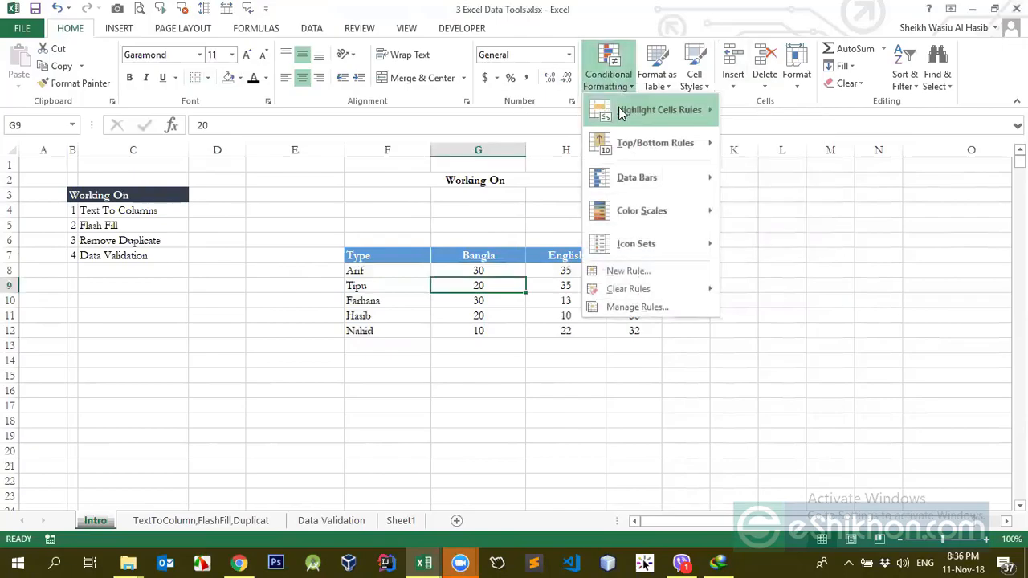
pyautogui.moveTo(620, 112)
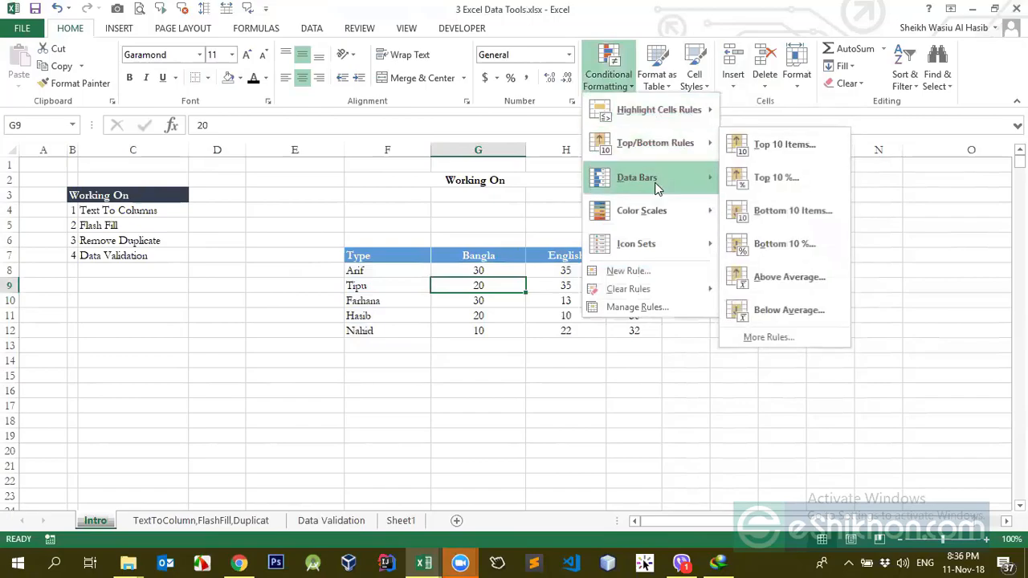
pyautogui.moveTo(669, 205)
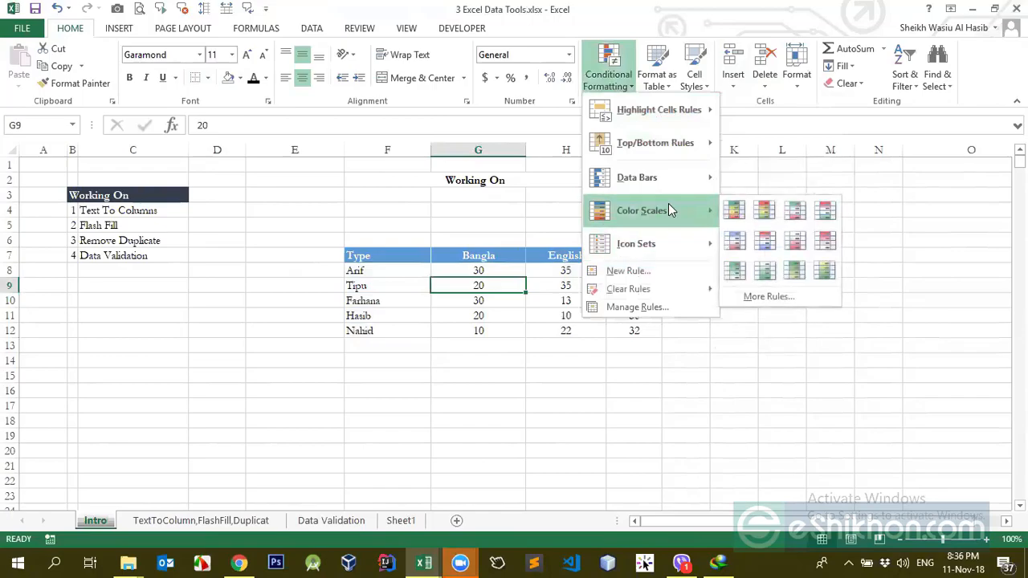
pyautogui.moveTo(656, 242)
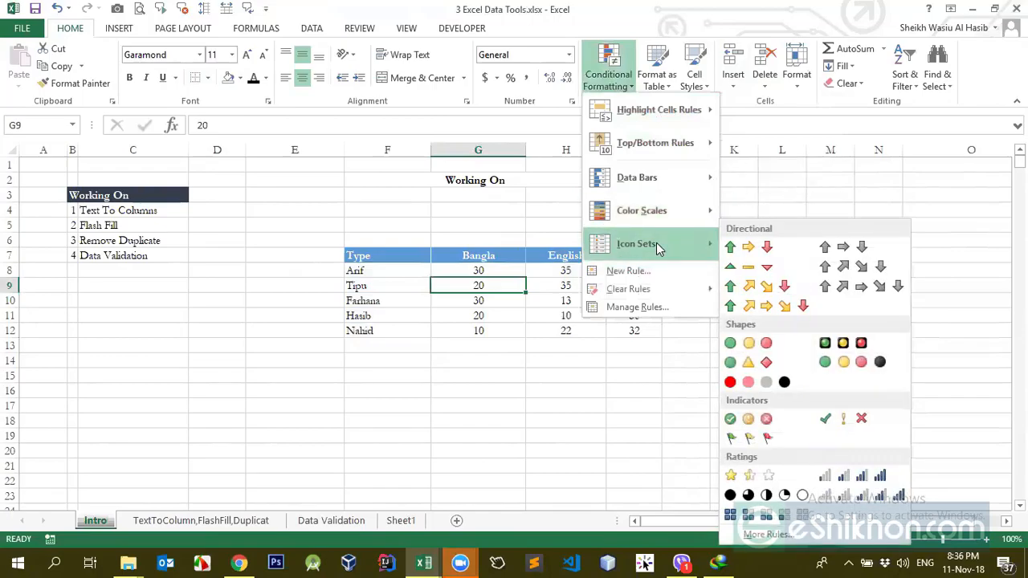
pyautogui.click(478, 297)
# Start a new conditional formatting rule for the Bangla marks in G8:G12, using the rule type Format only cells that contain
pyautogui.moveTo(479, 270); pyautogui.dragTo(481, 330)
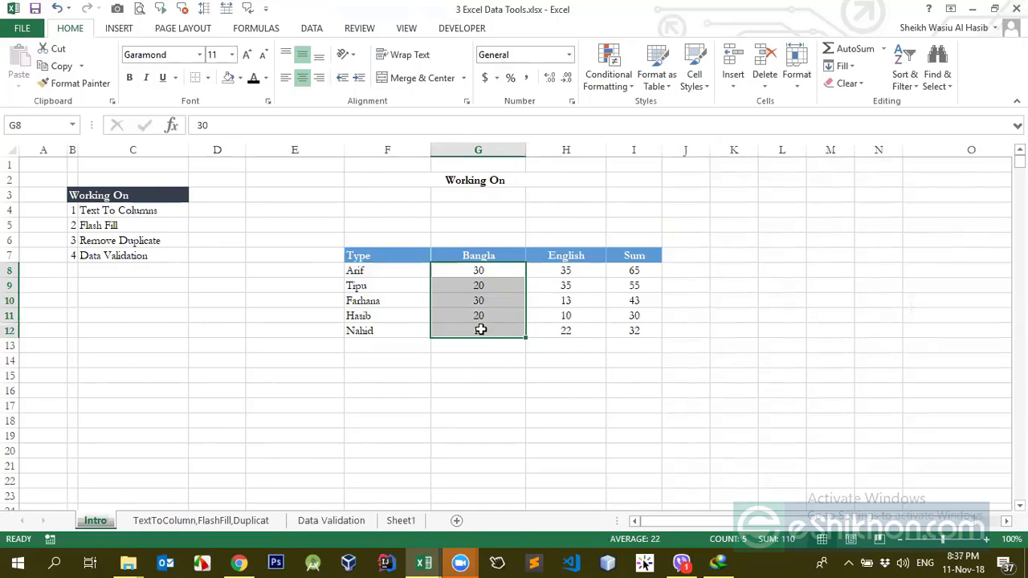
pyautogui.click(604, 83)
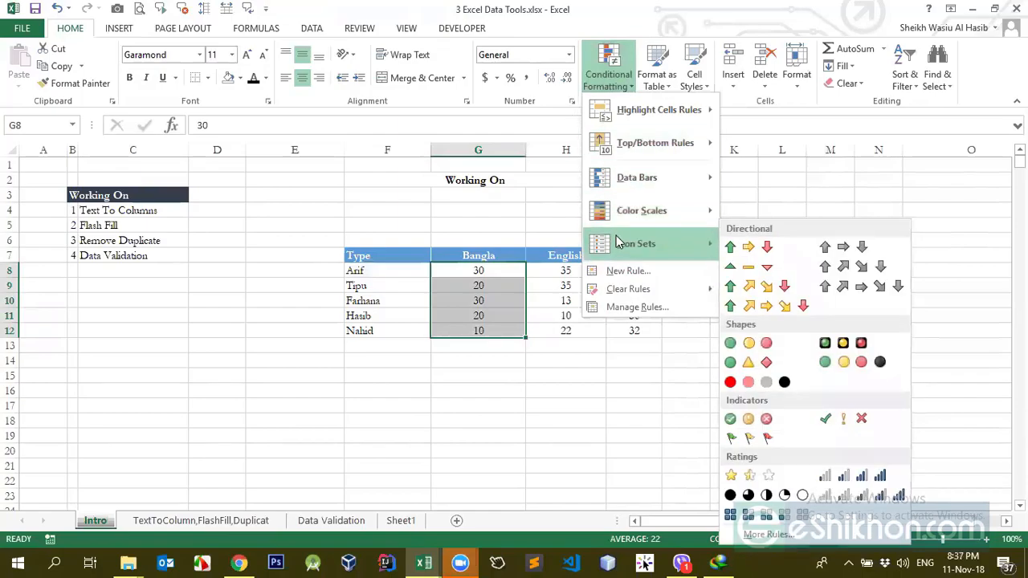
pyautogui.moveTo(620, 224)
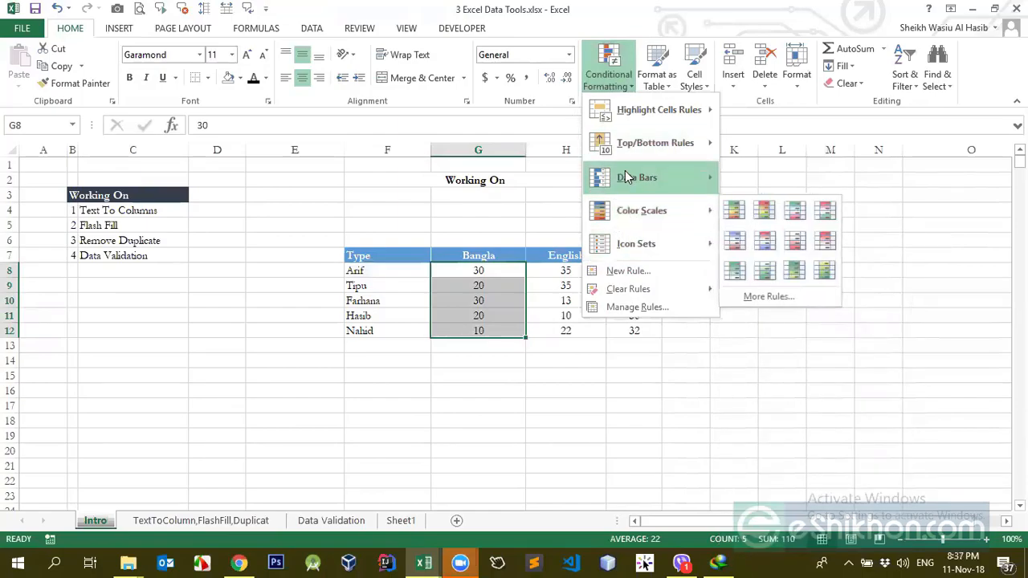
pyautogui.moveTo(626, 177)
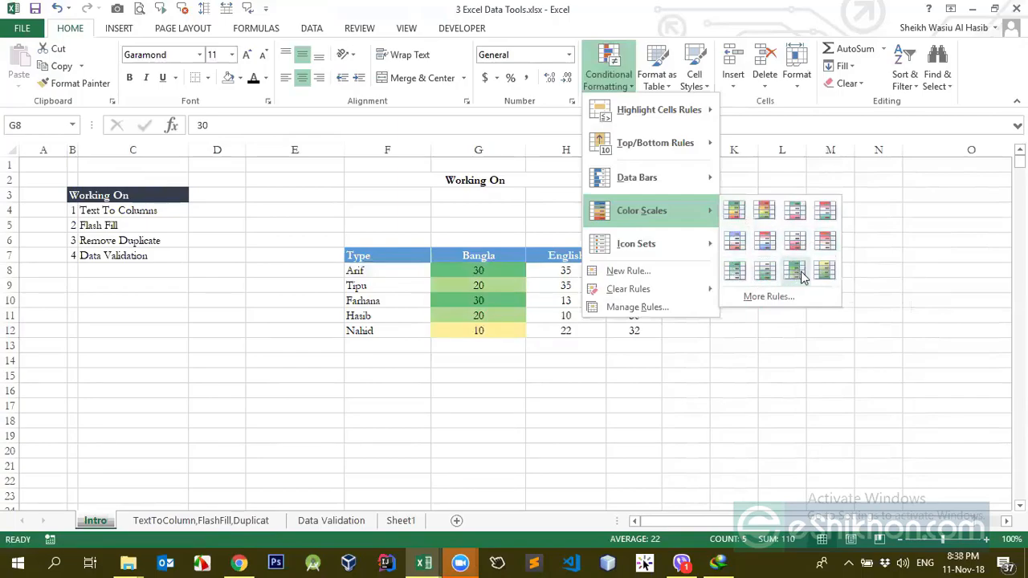
pyautogui.click(769, 297)
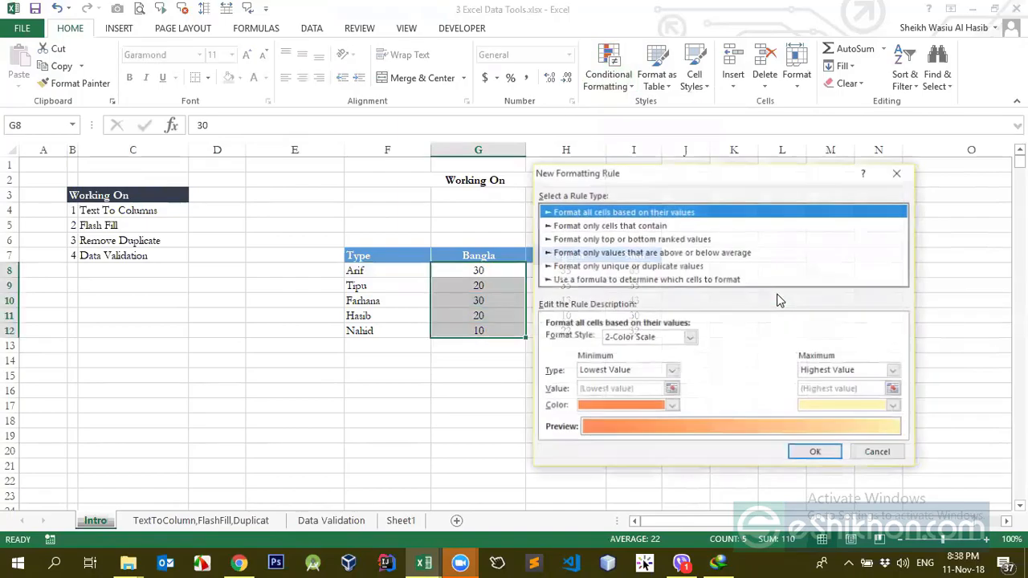
pyautogui.moveTo(602, 178); pyautogui.dragTo(746, 161)
pyautogui.click(805, 323)
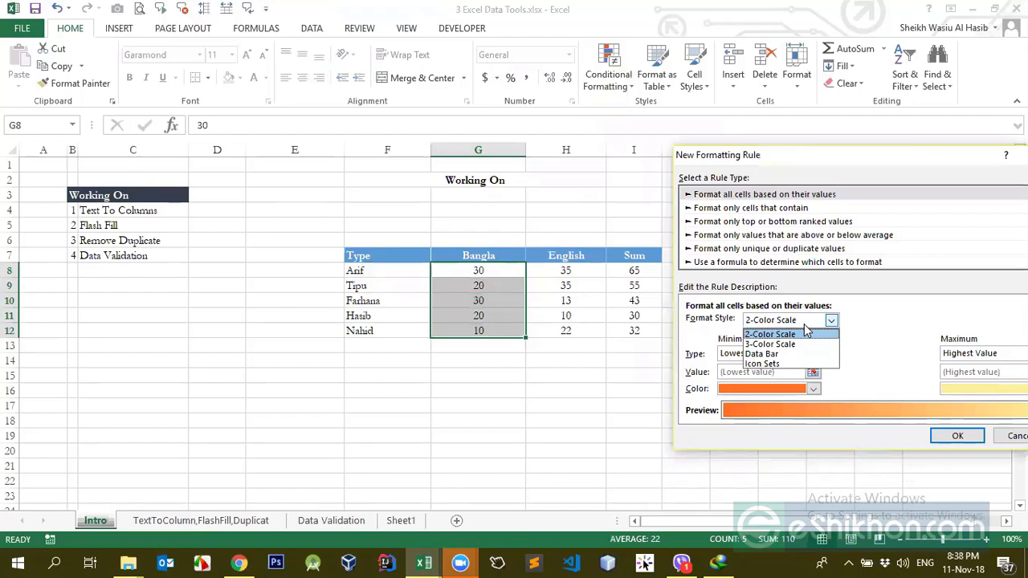
pyautogui.click(806, 334)
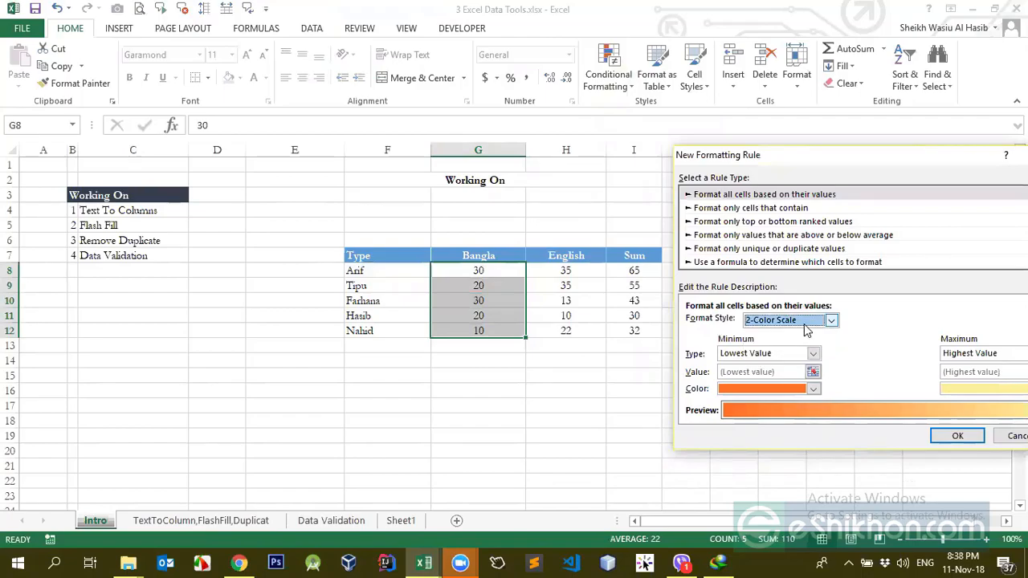
pyautogui.click(733, 209)
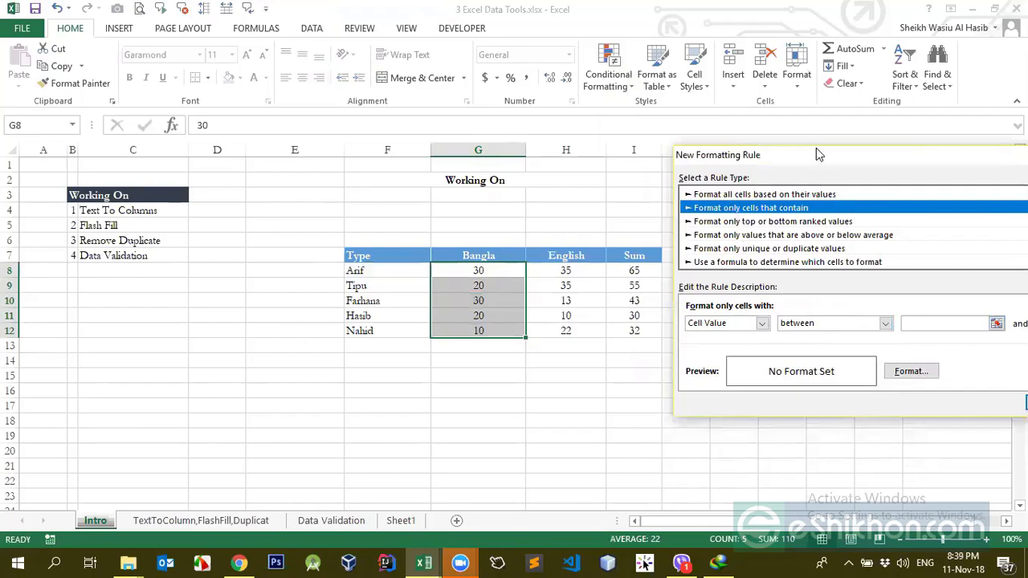
pyautogui.moveTo(816, 147); pyautogui.dragTo(686, 149)
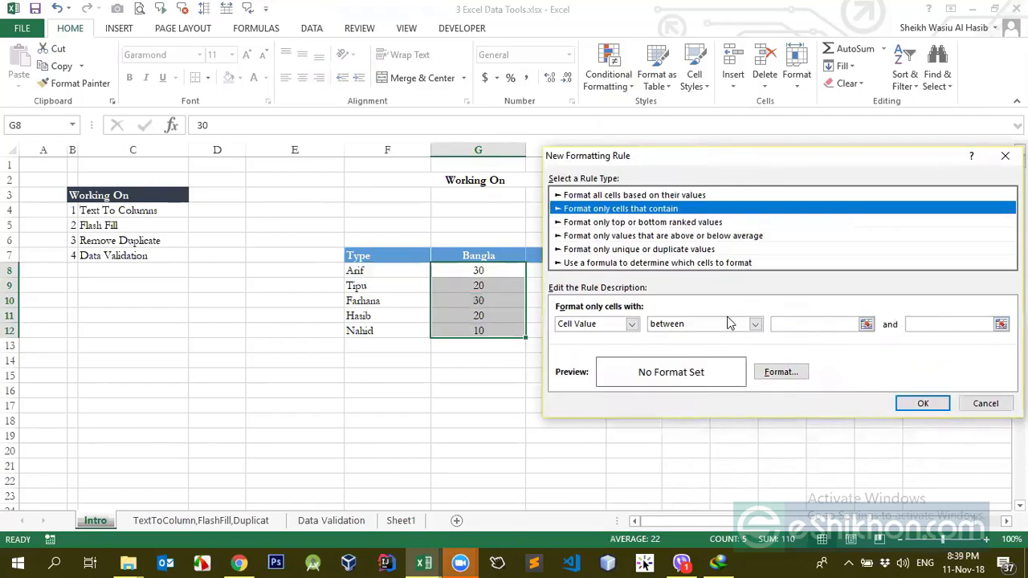
# Enter the lower and upper limits of the rule's between condition, with 10 as the lower limit
pyautogui.click(801, 326)
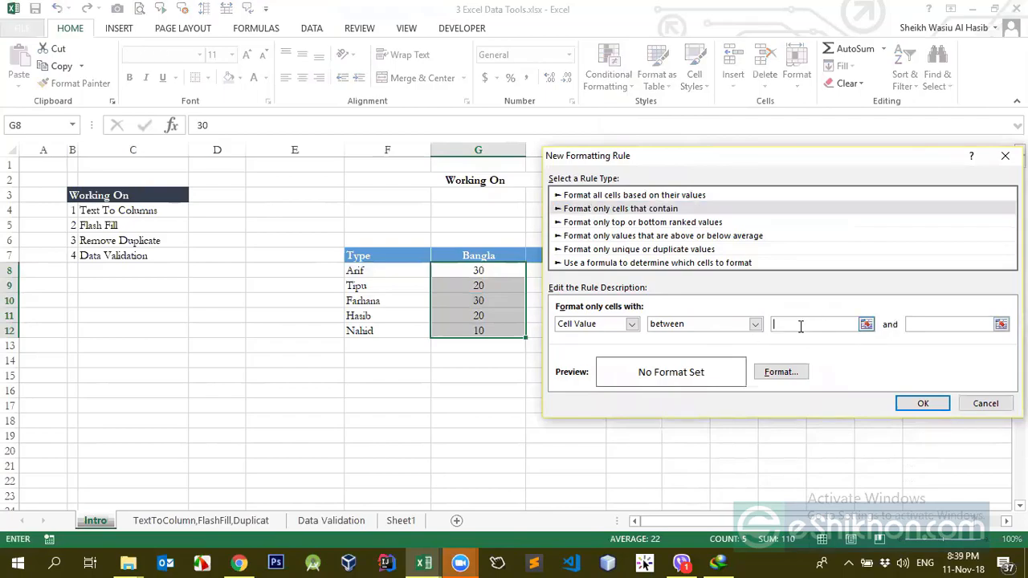
pyautogui.click(910, 326)
pyautogui.click(769, 373)
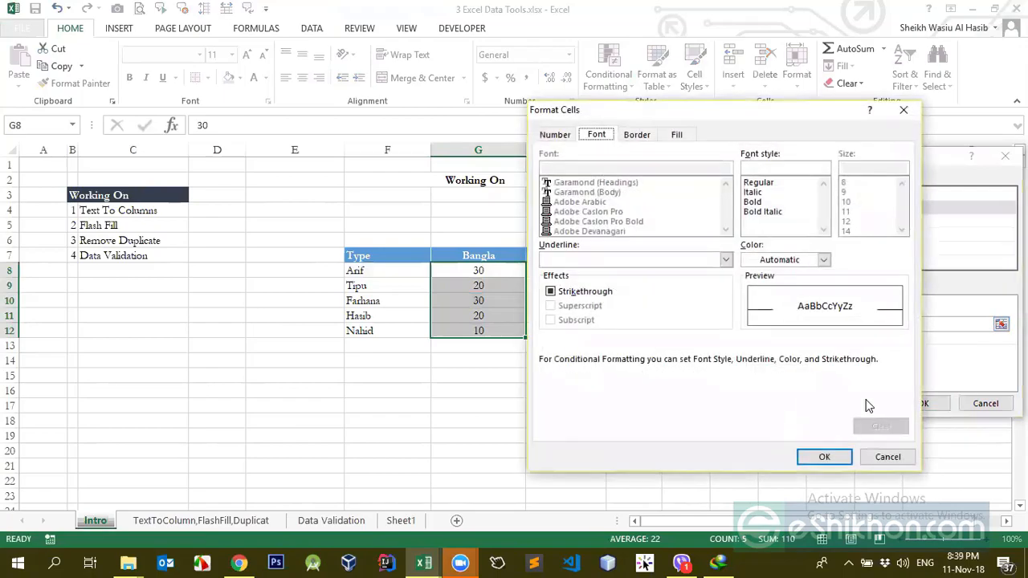
pyautogui.click(891, 458)
# Give the rule a red fill and a white bold font, and apply it to the Bangla marks
pyautogui.click(773, 378)
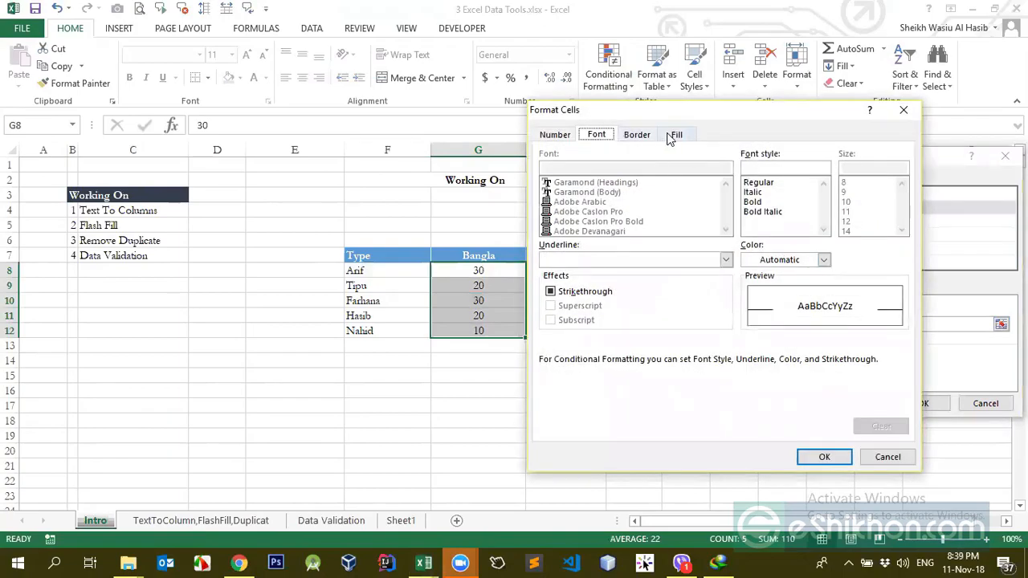
pyautogui.click(675, 135)
pyautogui.click(567, 282)
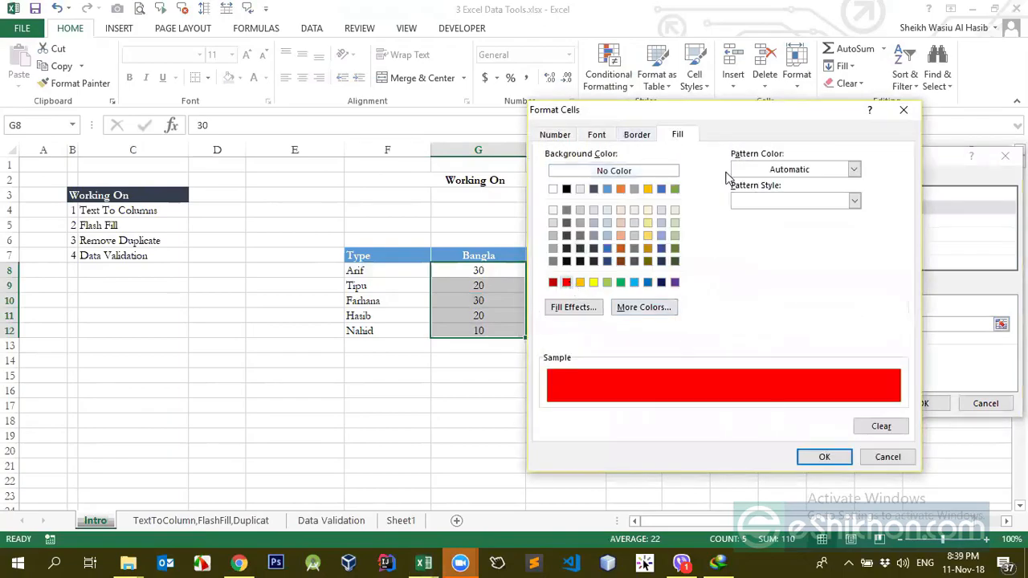
pyautogui.click(597, 135)
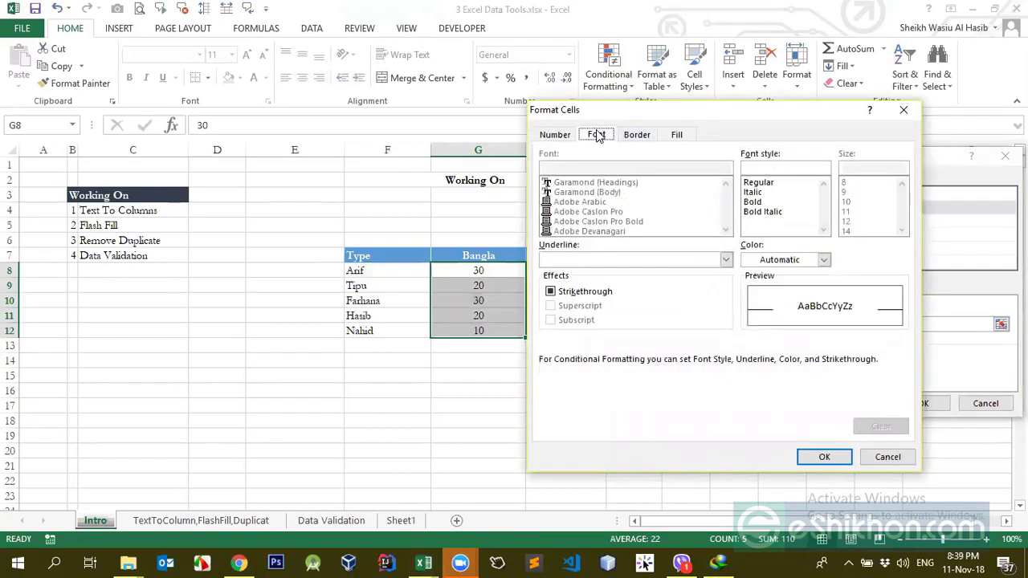
pyautogui.click(824, 261)
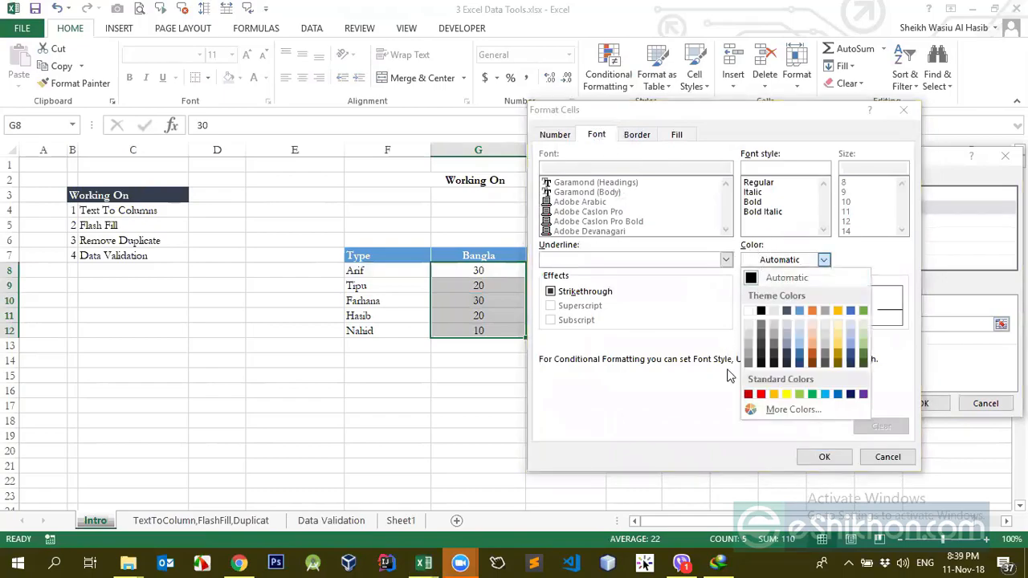
pyautogui.click(751, 332)
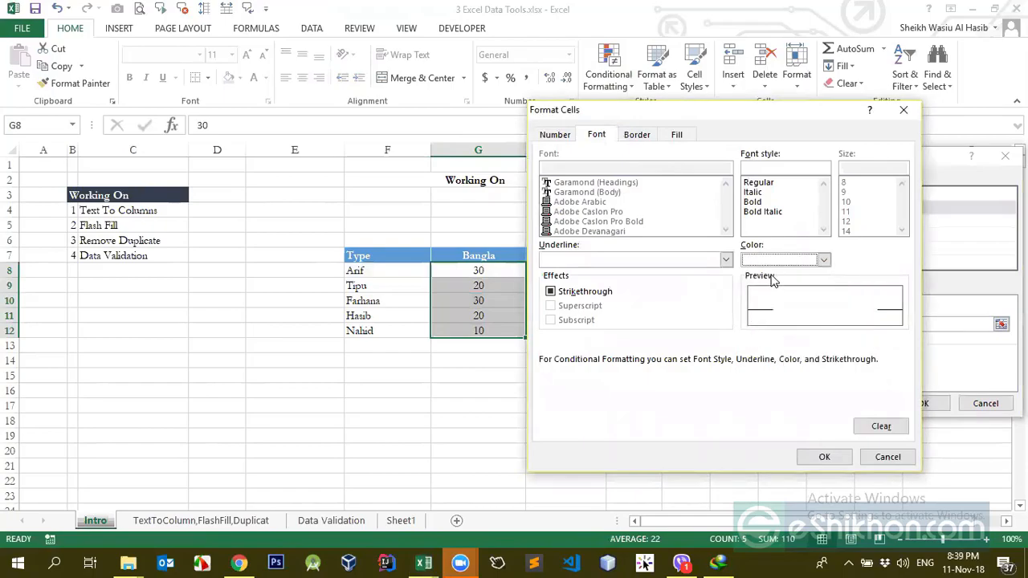
pyautogui.click(753, 203)
pyautogui.click(824, 457)
pyautogui.click(921, 404)
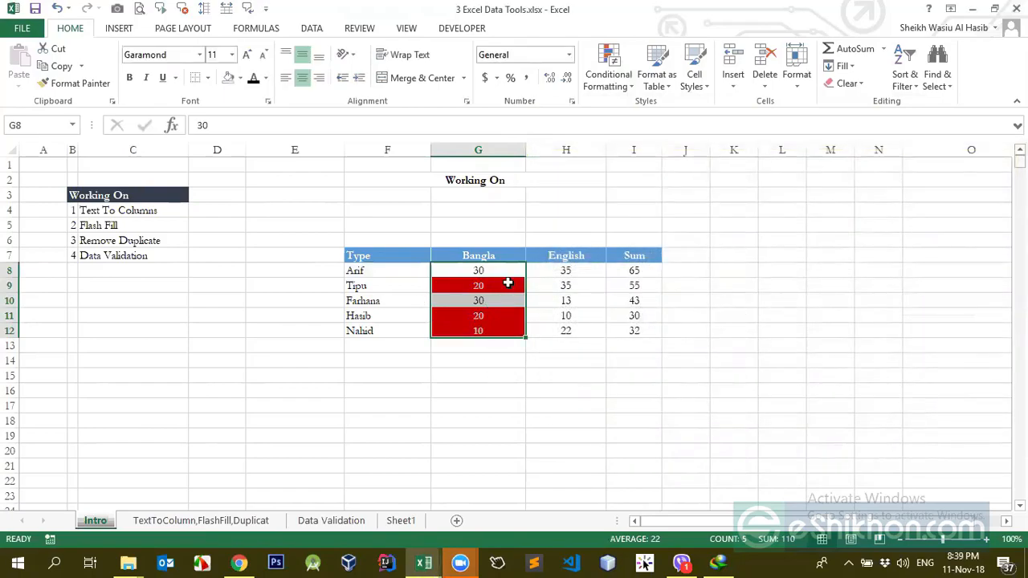
# Review the conditional formatting rule applied to the Bangla marks in G8:G12 in the list of managed rules
pyautogui.moveTo(495, 273); pyautogui.dragTo(495, 330)
pyautogui.click(617, 87)
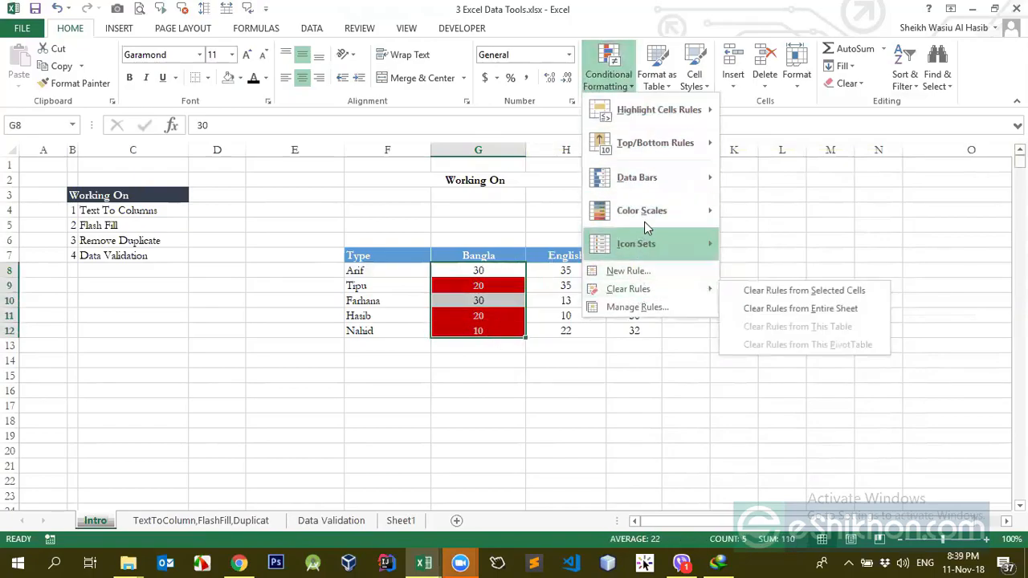
pyautogui.moveTo(647, 215)
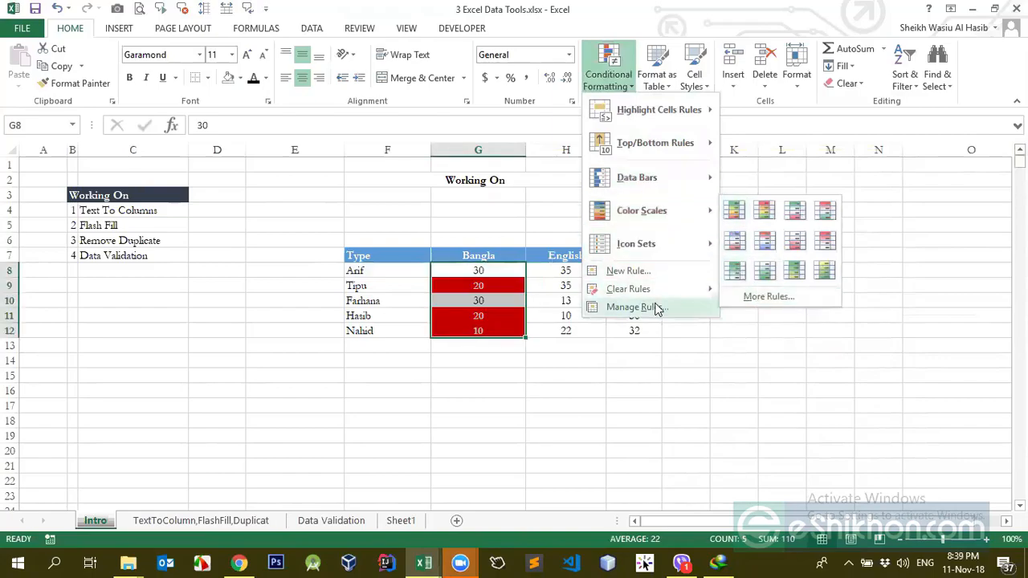
pyautogui.click(635, 308)
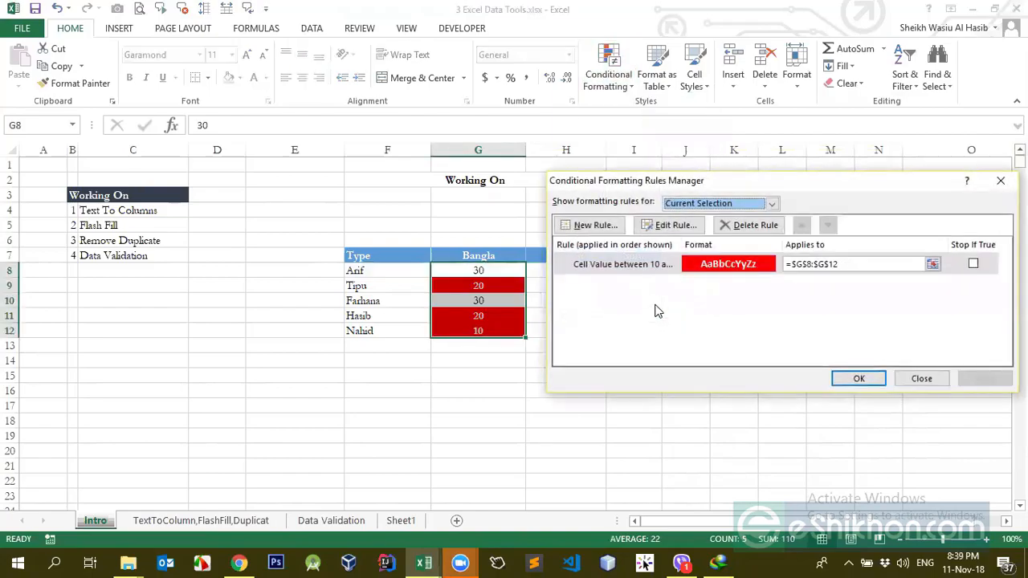
pyautogui.click(924, 379)
# Start a second rule for the Bangla marks in G8:G12 that formats only cells with values between 21 and 30
pyautogui.click(609, 69)
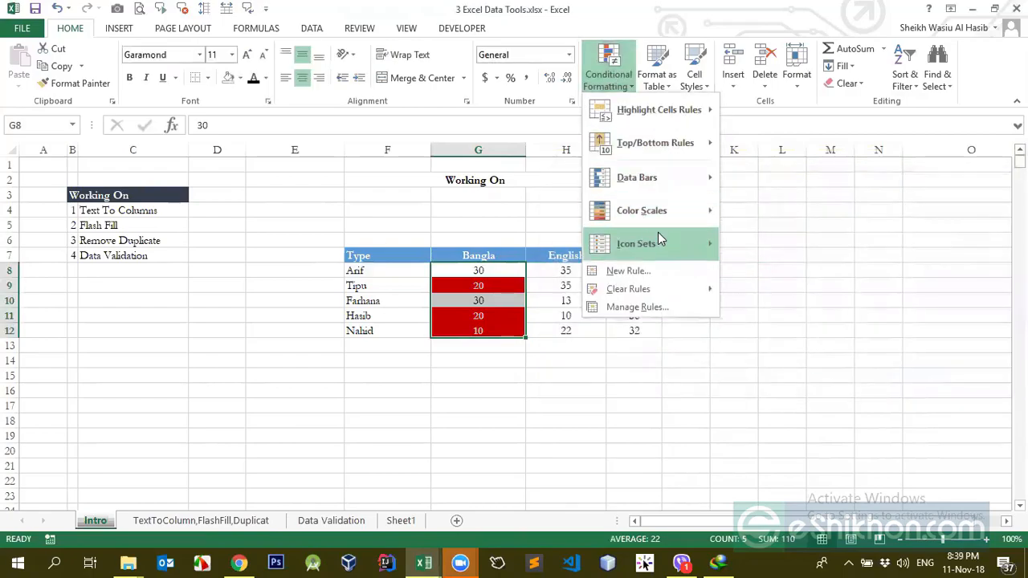
pyautogui.moveTo(682, 213)
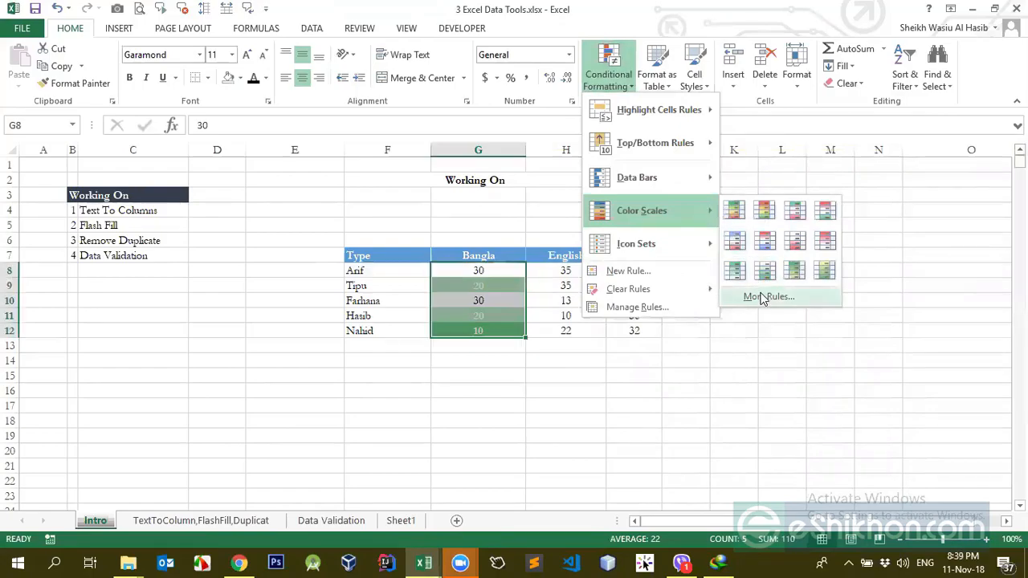
pyautogui.moveTo(691, 244)
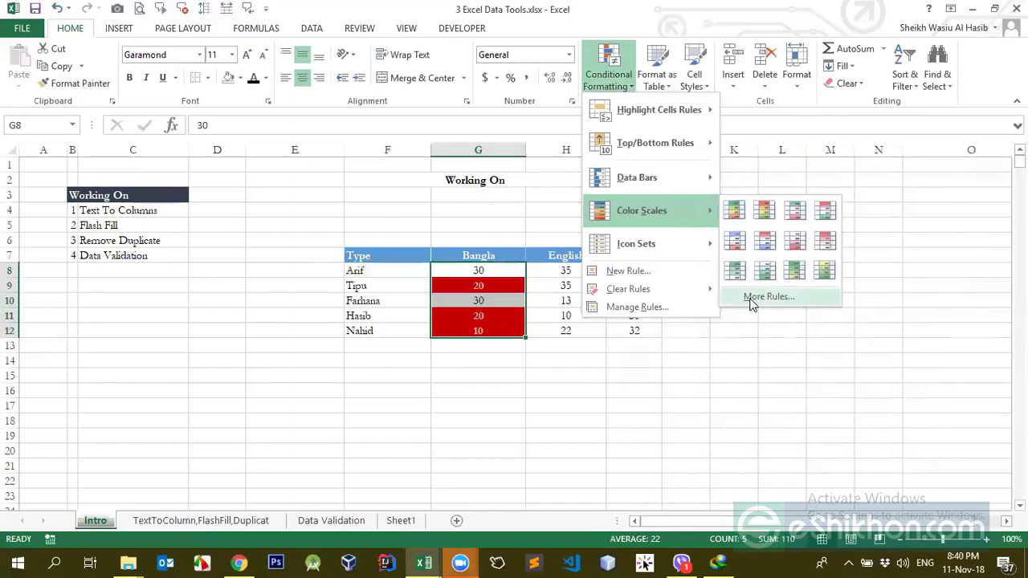
pyautogui.click(752, 298)
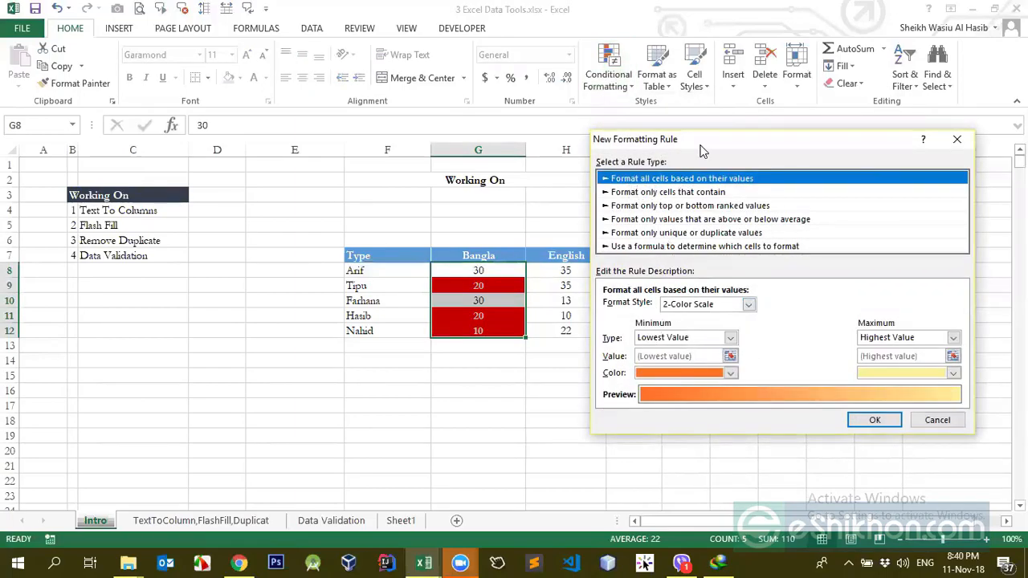
pyautogui.moveTo(746, 147); pyautogui.dragTo(791, 144)
pyautogui.click(696, 191)
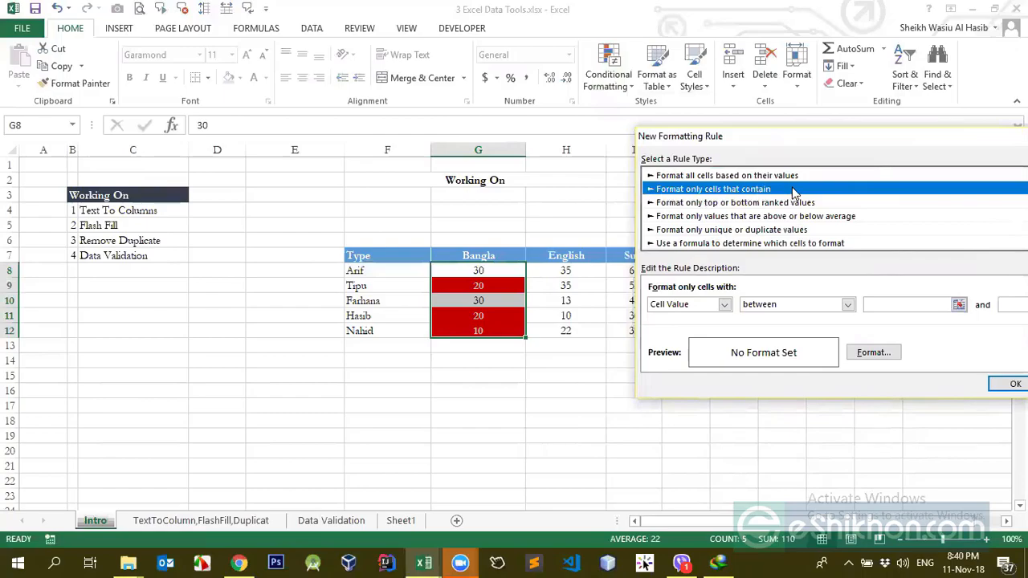
pyautogui.click(884, 304)
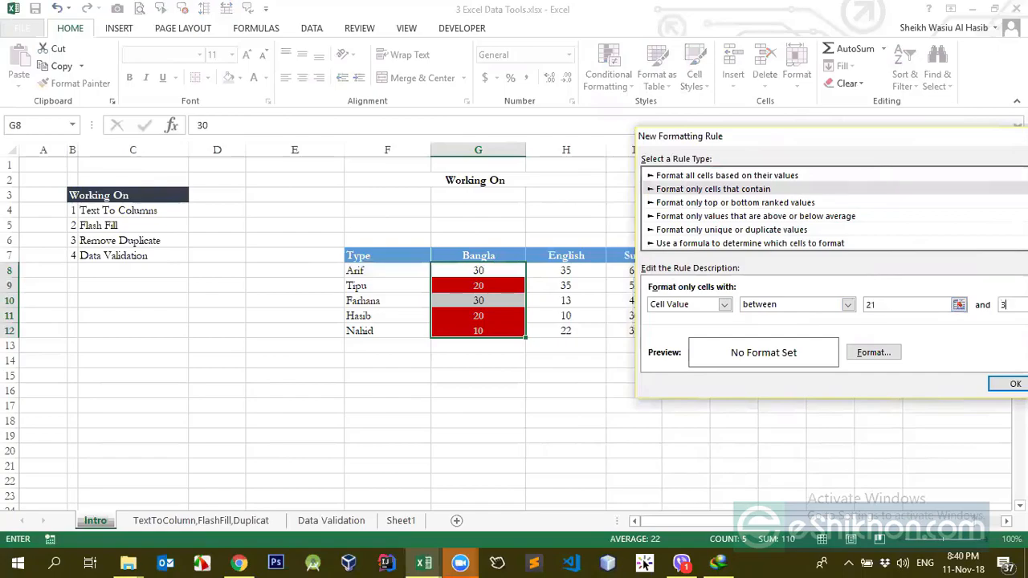
# Give the between 21 and 30 rule a green fill and apply it to the Bangla marks
pyautogui.click(880, 357)
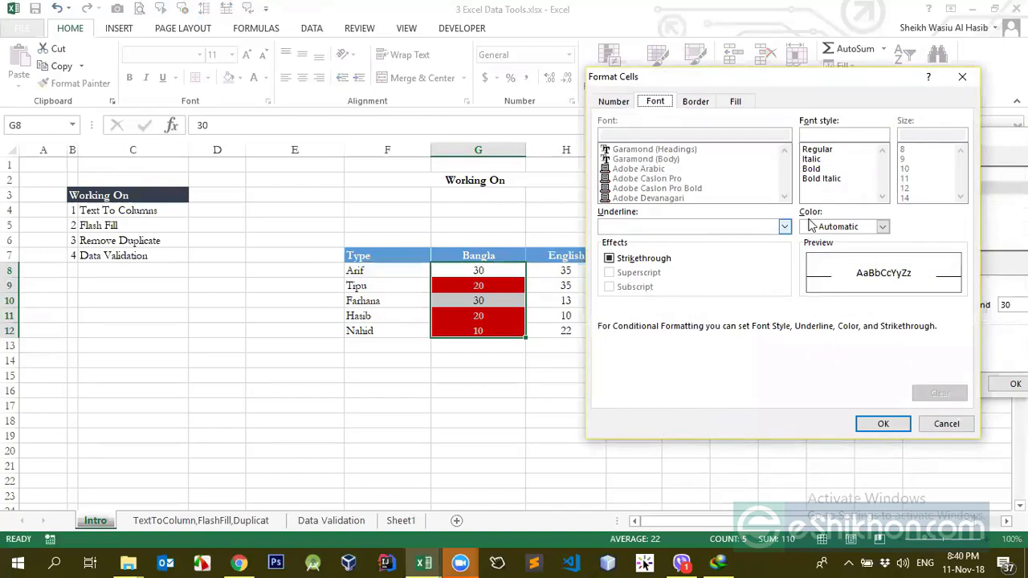
pyautogui.click(735, 102)
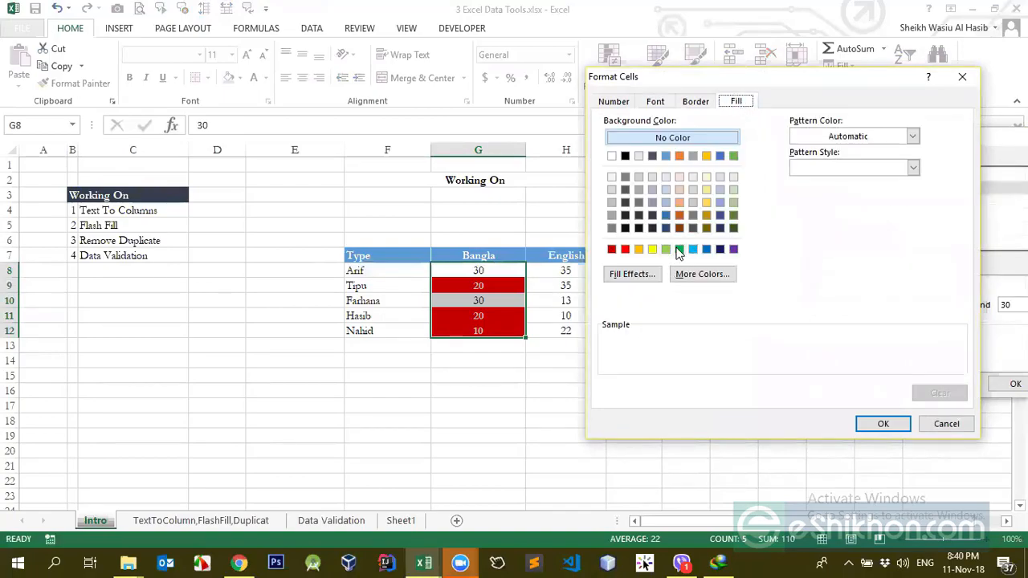
pyautogui.click(679, 250)
pyautogui.click(883, 423)
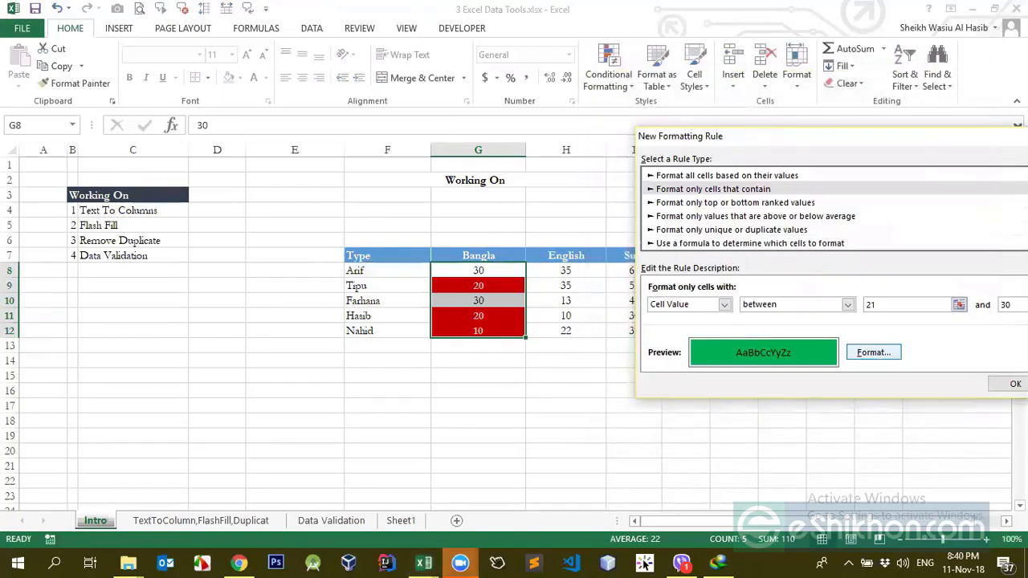
pyautogui.moveTo(839, 142); pyautogui.dragTo(744, 143)
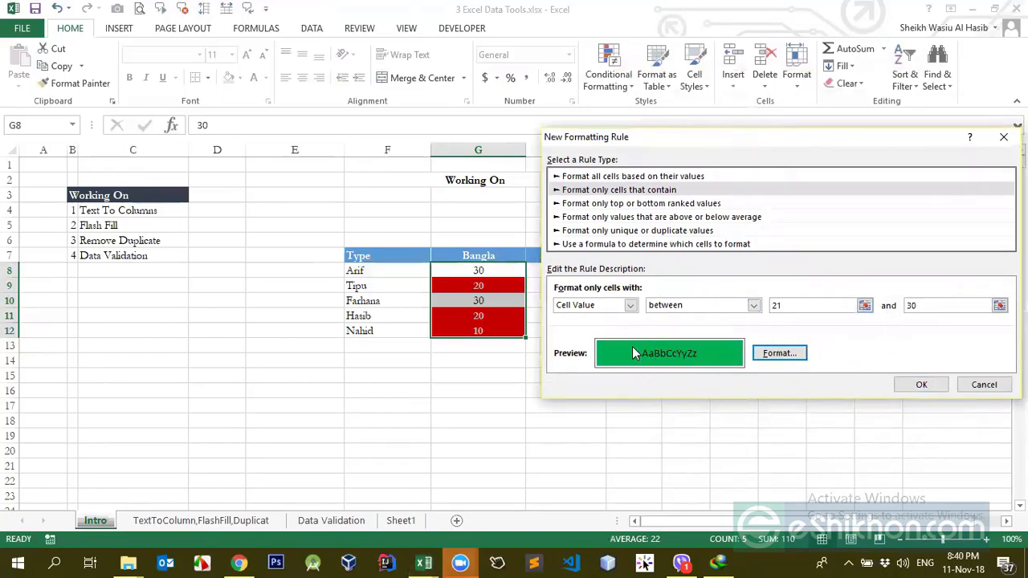
pyautogui.click(921, 384)
pyautogui.click(481, 304)
pyautogui.click(495, 287)
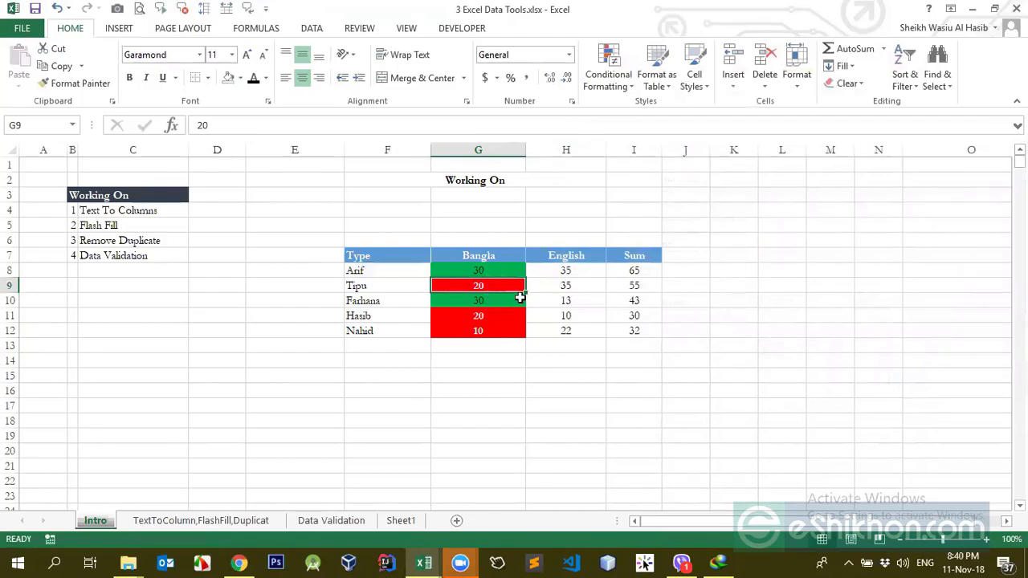
pyautogui.click(506, 271)
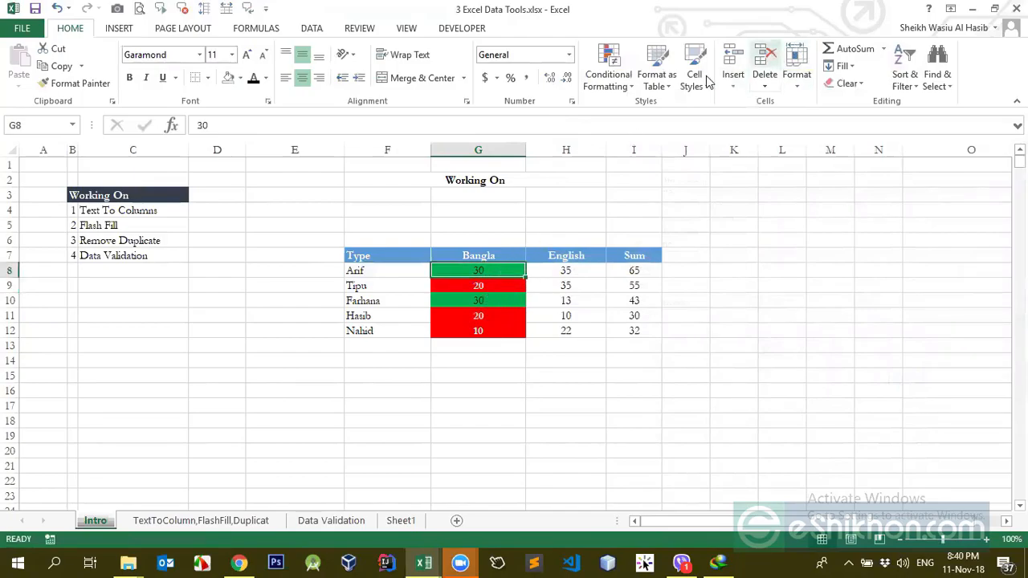
pyautogui.click(634, 85)
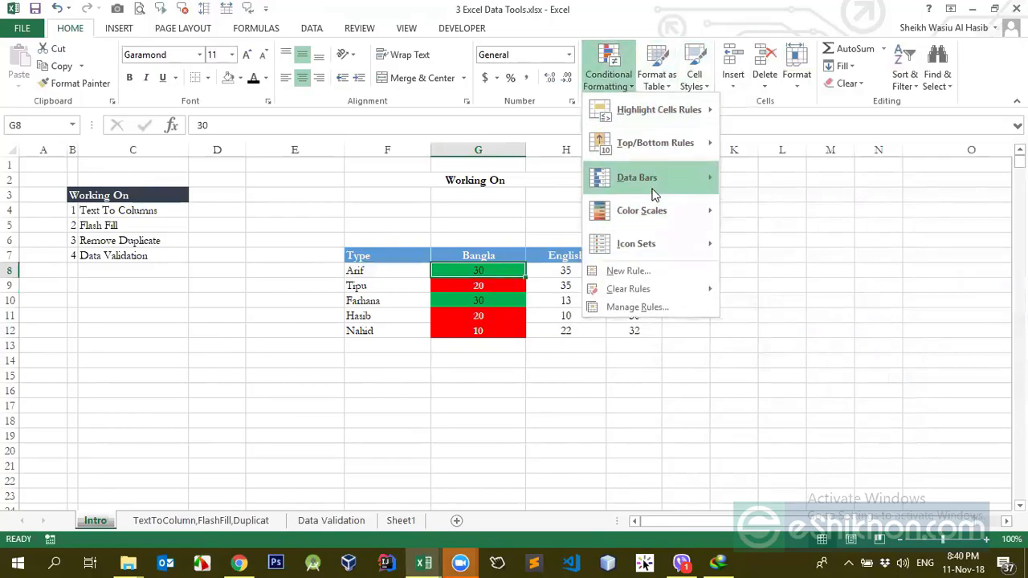
pyautogui.click(490, 271)
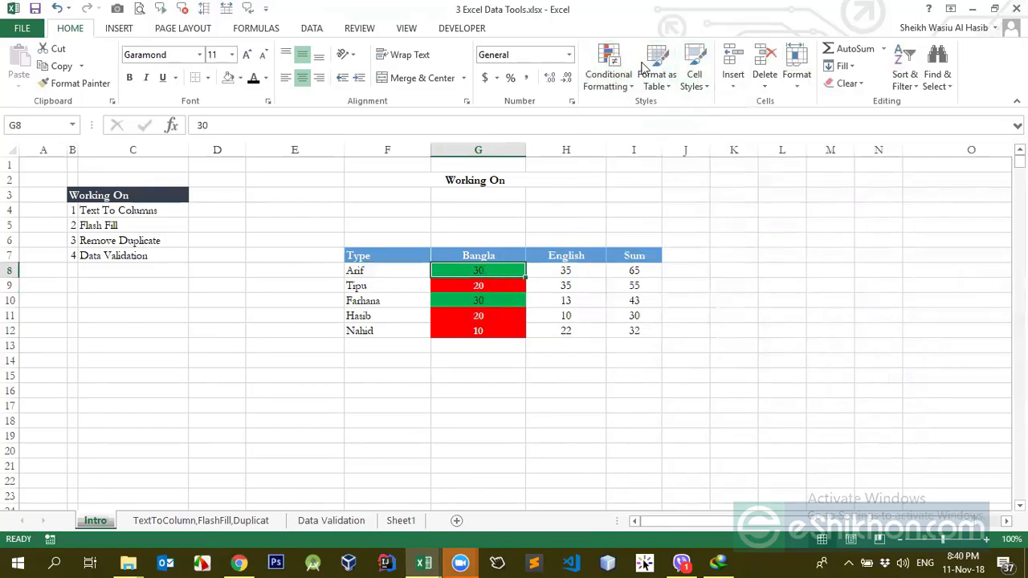
pyautogui.click(609, 79)
pyautogui.click(460, 273)
# Try clearing the contents of the Bangla marks in G8:G12 and undo the deletion
pyautogui.moveTo(464, 268); pyautogui.dragTo(466, 332)
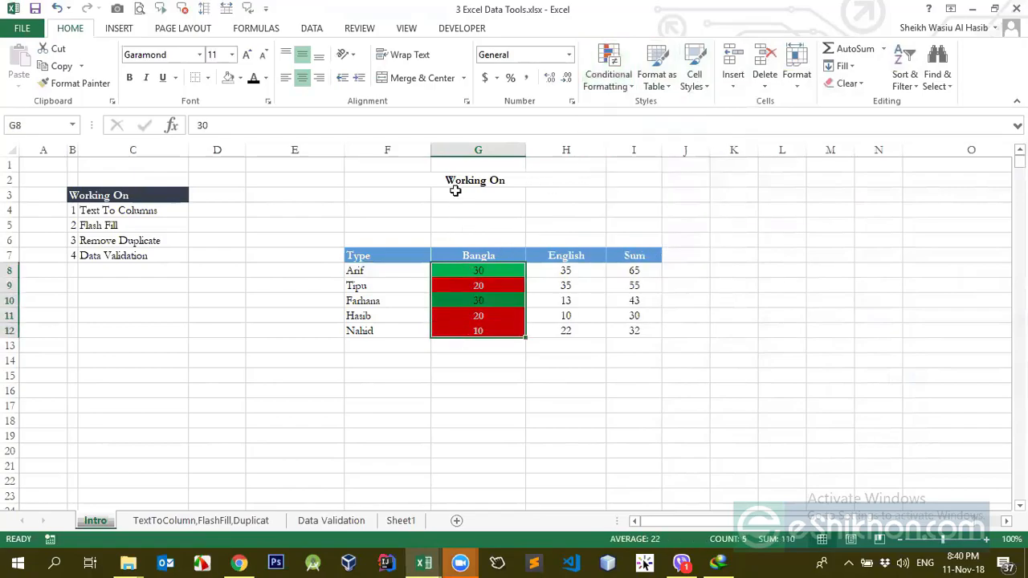
pyautogui.press('Delete')
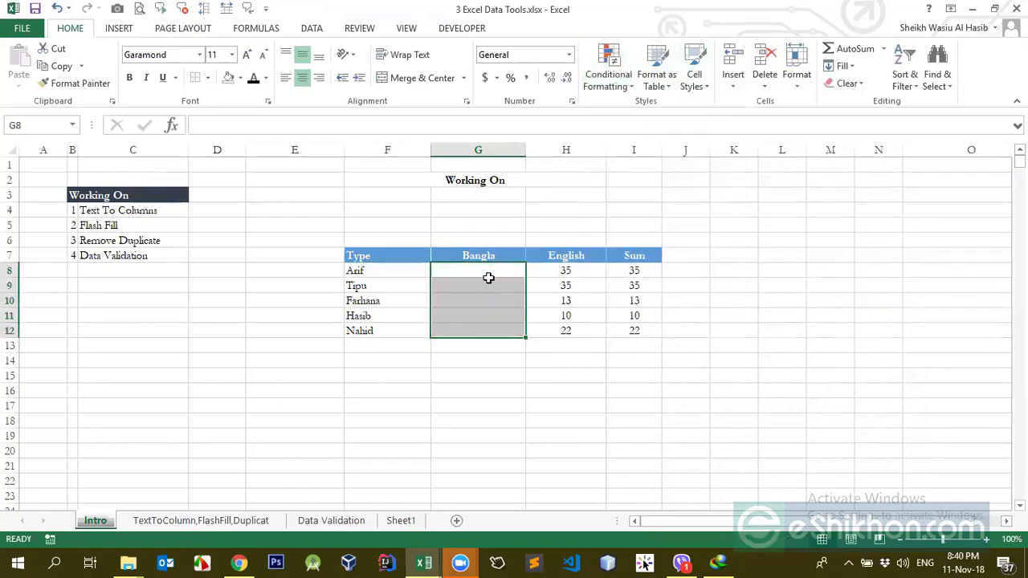
pyautogui.hotkey('ctrl', 'z')
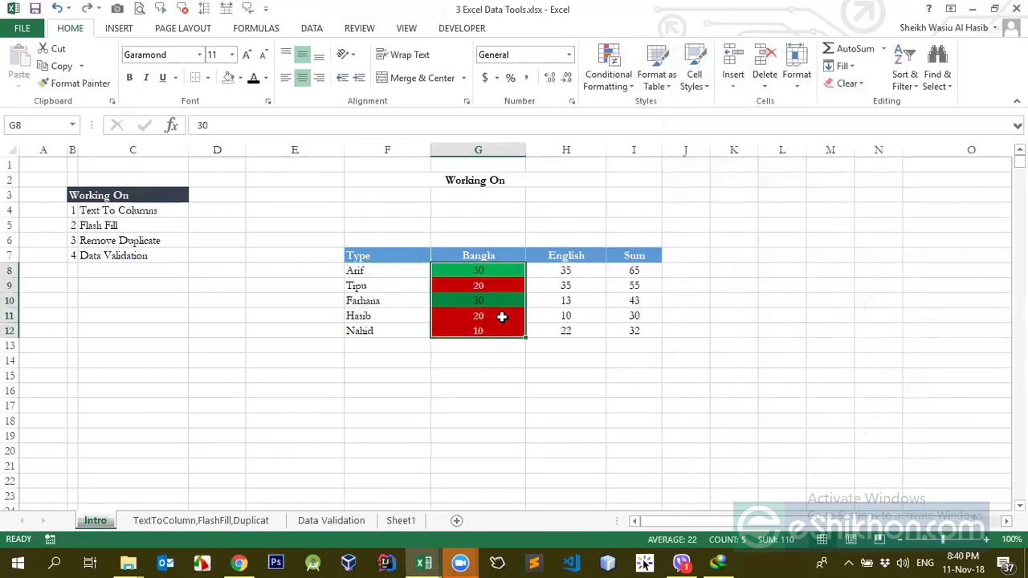
# Replace the Bangla marks in G8:G12 with a copy of the English marks from H8:H12
pyautogui.press('Delete')
pyautogui.click(489, 258)
pyautogui.click(488, 285)
pyautogui.moveTo(488, 270); pyautogui.dragTo(483, 336)
pyautogui.moveTo(565, 271); pyautogui.dragTo(566, 330)
pyautogui.hotkey('ctrl', 'c')
pyautogui.click(494, 270)
pyautogui.rightClick(494, 270)
pyautogui.click(550, 311)
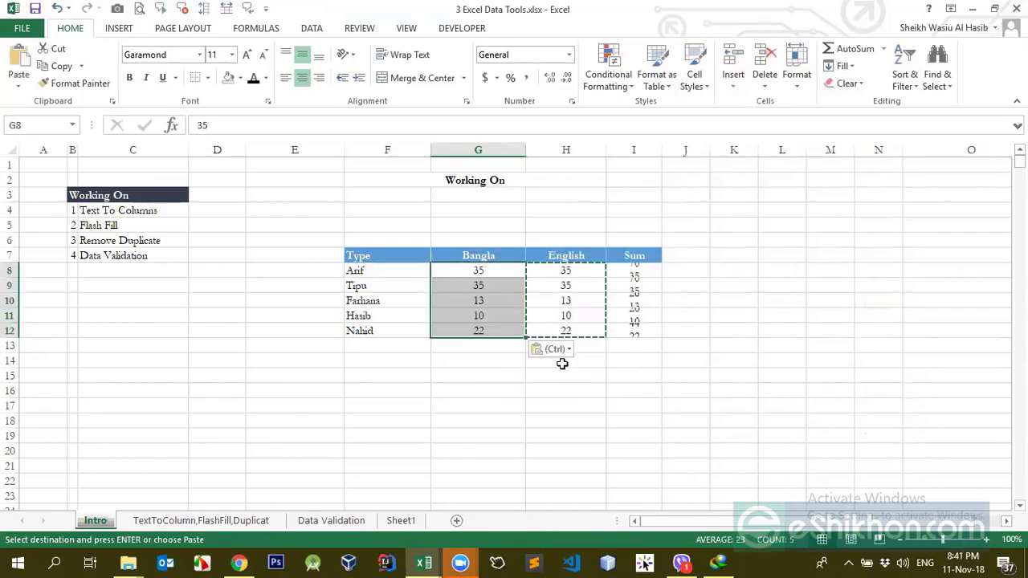
# Set the Bangla mark in G12 to 20 to test the conditional formatting
pyautogui.click(518, 361)
pyautogui.click(507, 276)
pyautogui.click(505, 300)
pyautogui.click(500, 326)
pyautogui.click(500, 313)
pyautogui.moveTo(500, 311); pyautogui.dragTo(499, 336)
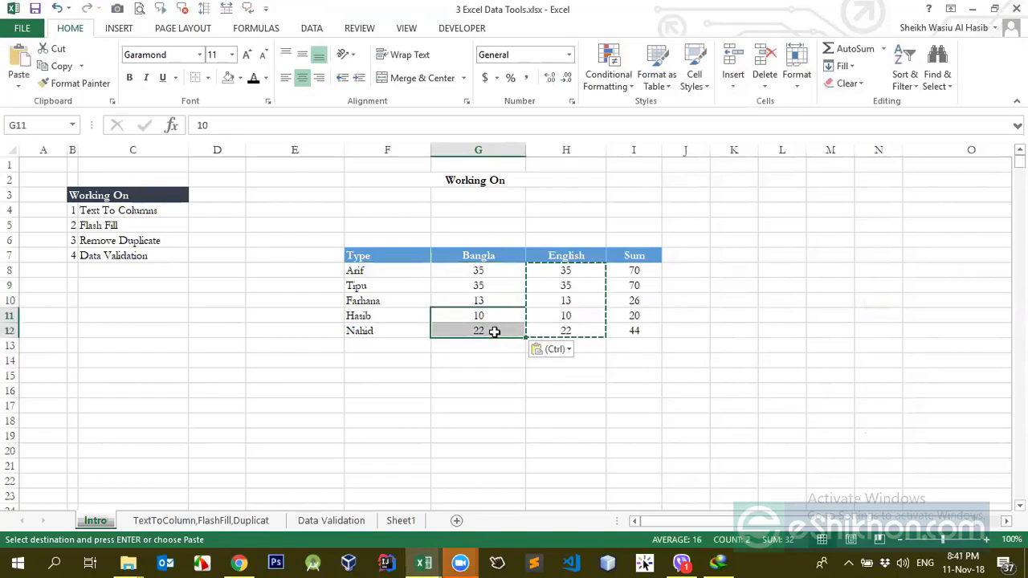
pyautogui.click(495, 332)
pyautogui.write('20')
pyautogui.press('Return')
pyautogui.press('Up')
pyautogui.press('Up')
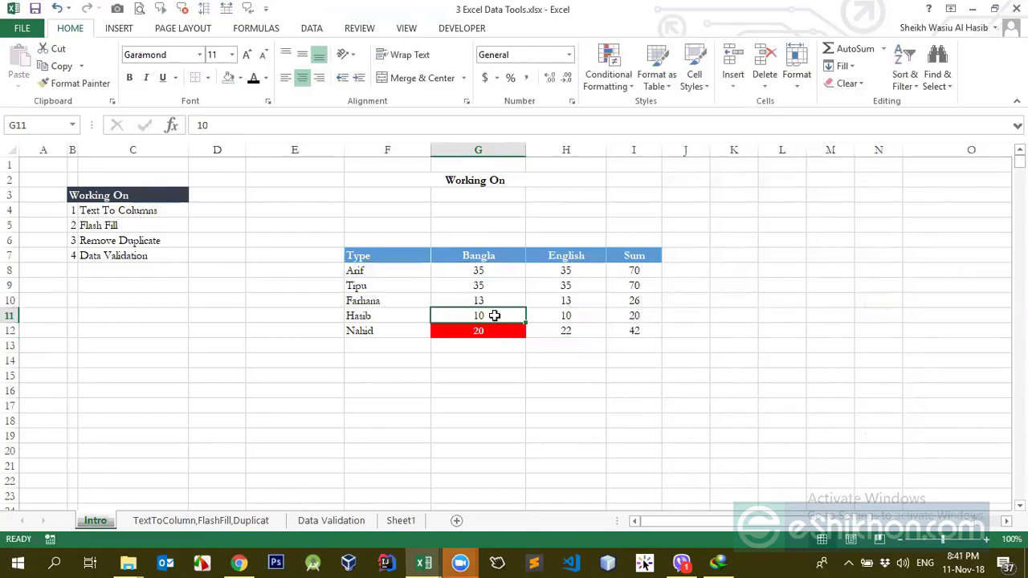
# Enter 30, 20 and 31 as the Bangla marks in G8, G9 and G10
pyautogui.click(486, 272)
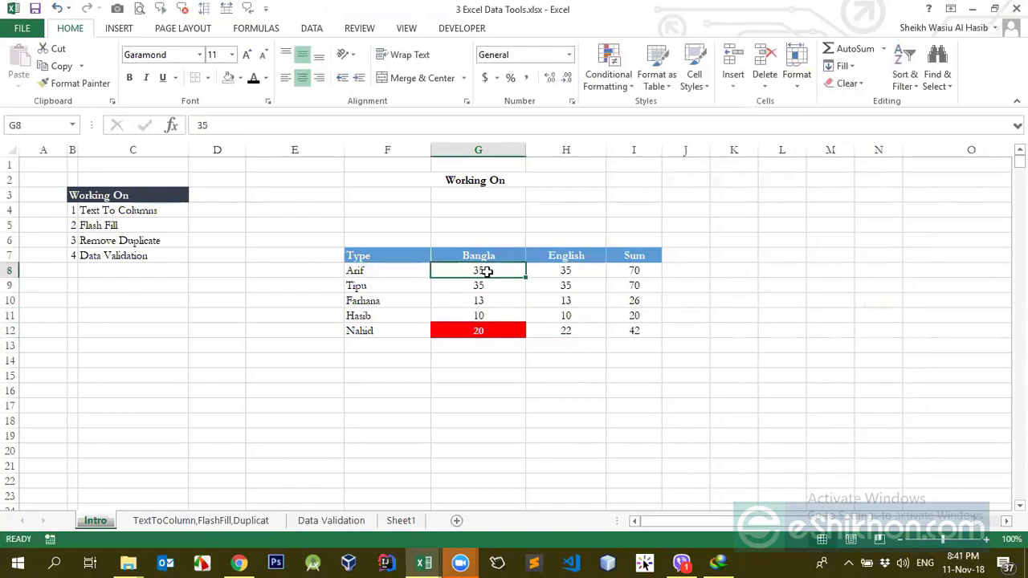
pyautogui.write('30')
pyautogui.press('Return')
pyautogui.hotkey('shift', 'Down')
pyautogui.hotkey('shift', 'Up')
pyautogui.write('20')
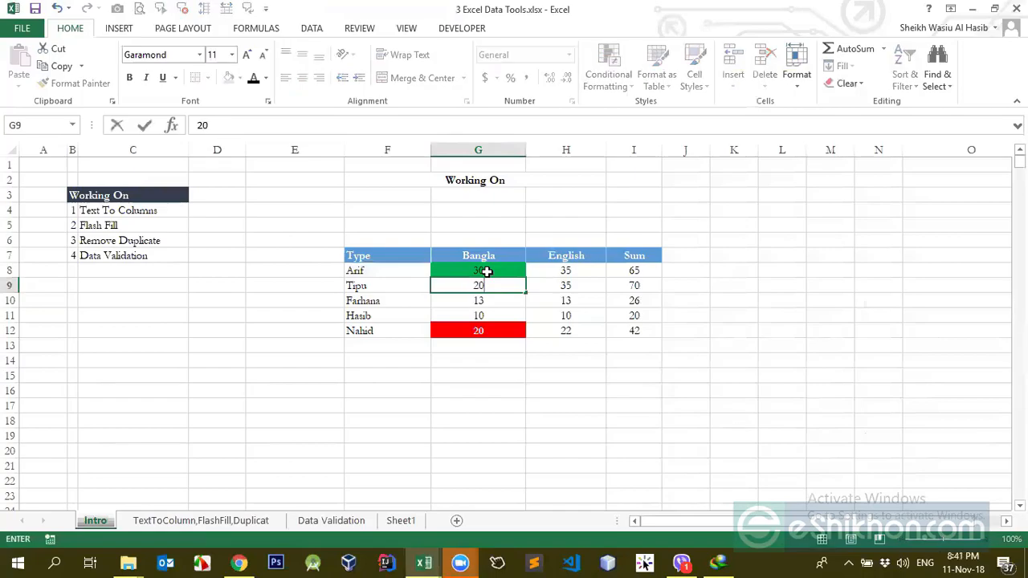
pyautogui.press('Return')
pyautogui.write('31')
pyautogui.press('Return')
pyautogui.press('Return')
pyautogui.press('Up')
pyautogui.press('Up')
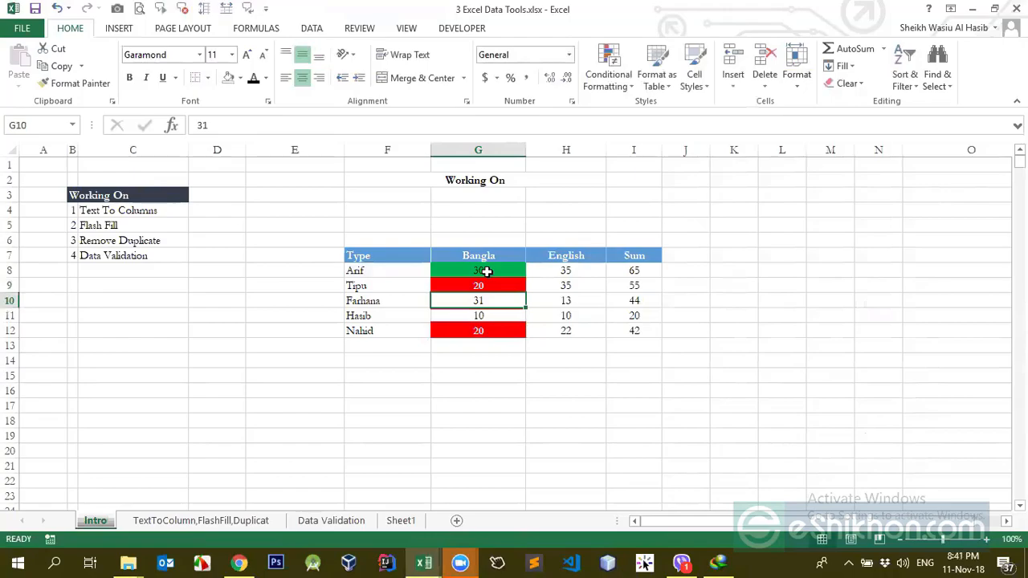
# Clear the conditional formatting rules from the selected Bangla marks in G8:G12 only
pyautogui.moveTo(486, 271); pyautogui.dragTo(491, 326)
pyautogui.moveTo(494, 271); pyautogui.dragTo(506, 333)
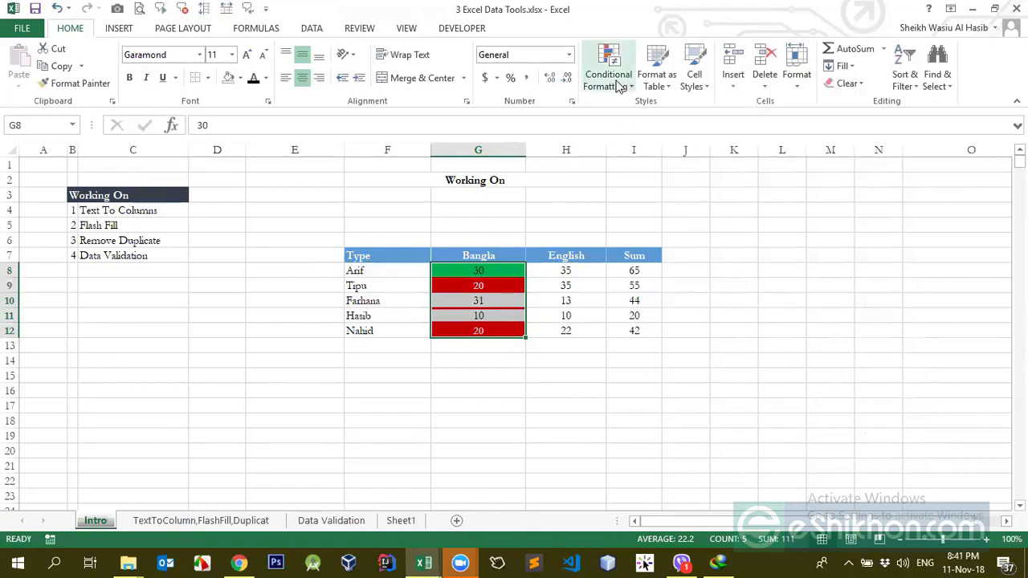
pyautogui.moveTo(491, 274); pyautogui.dragTo(493, 330)
pyautogui.moveTo(482, 271); pyautogui.dragTo(488, 333)
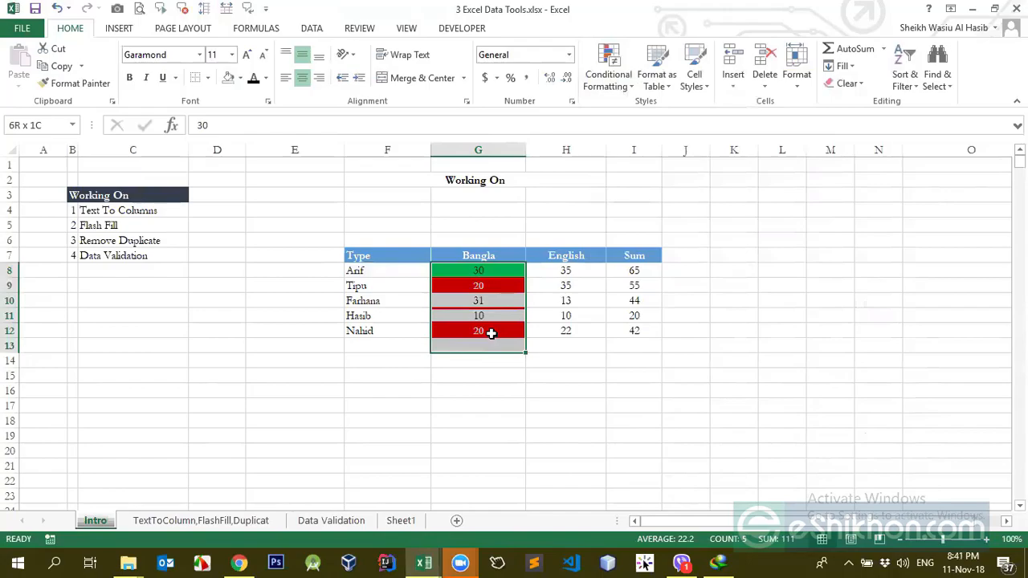
pyautogui.click(609, 81)
pyautogui.moveTo(643, 289)
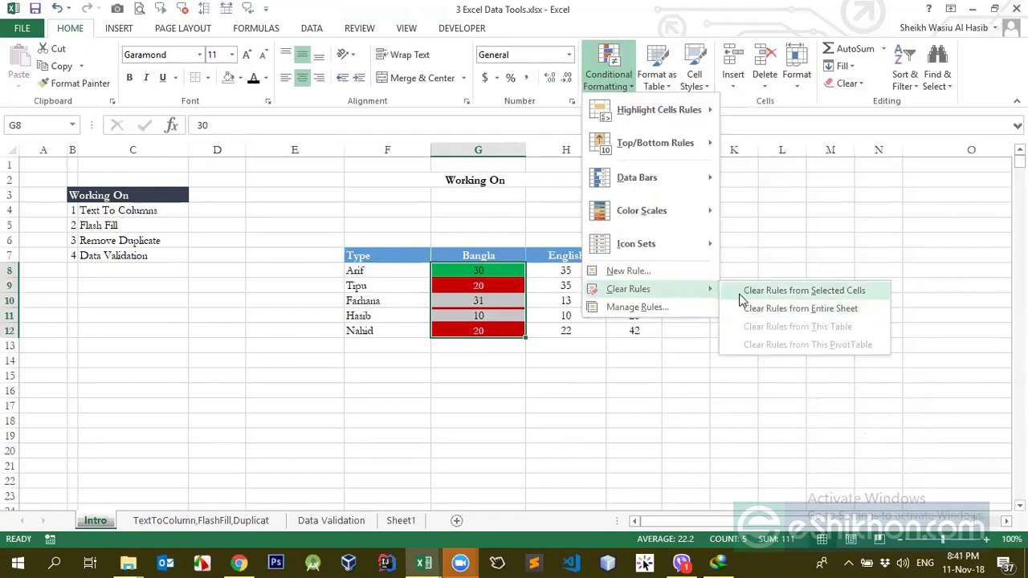
pyautogui.click(847, 294)
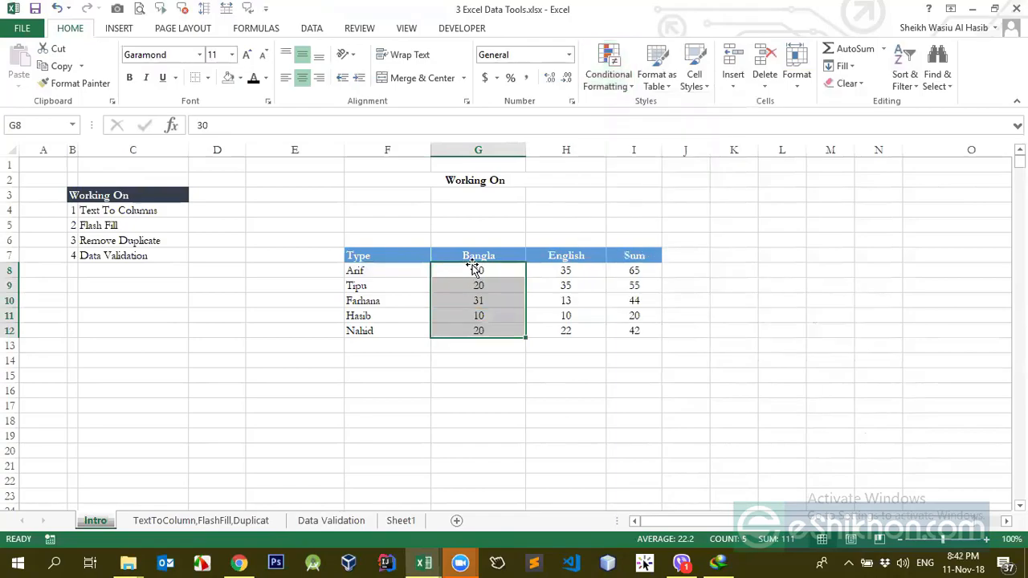
# Apply blue gradient-fill data bars to the Bangla marks in G8:G12
pyautogui.moveTo(478, 271); pyautogui.dragTo(487, 330)
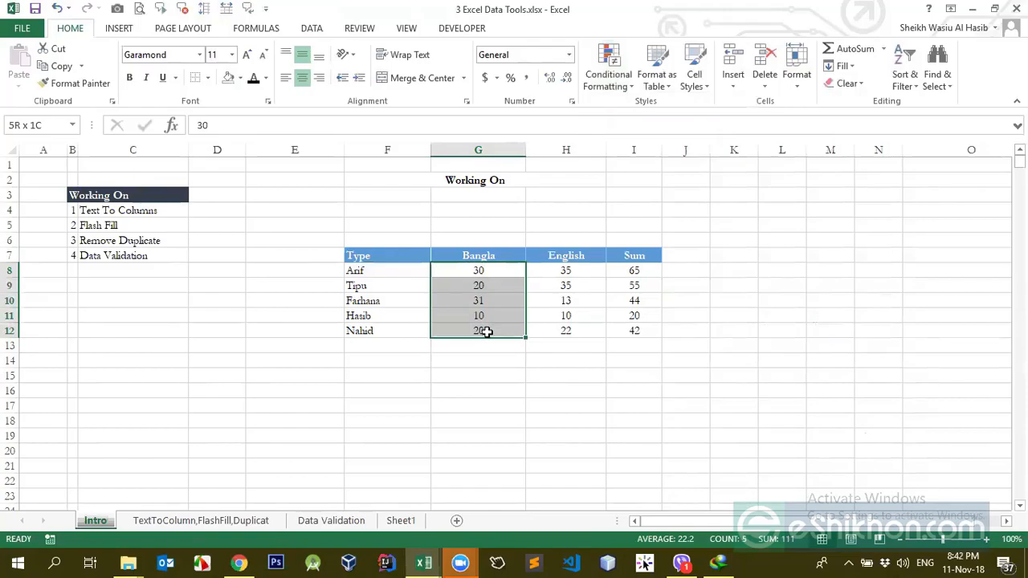
pyautogui.click(612, 74)
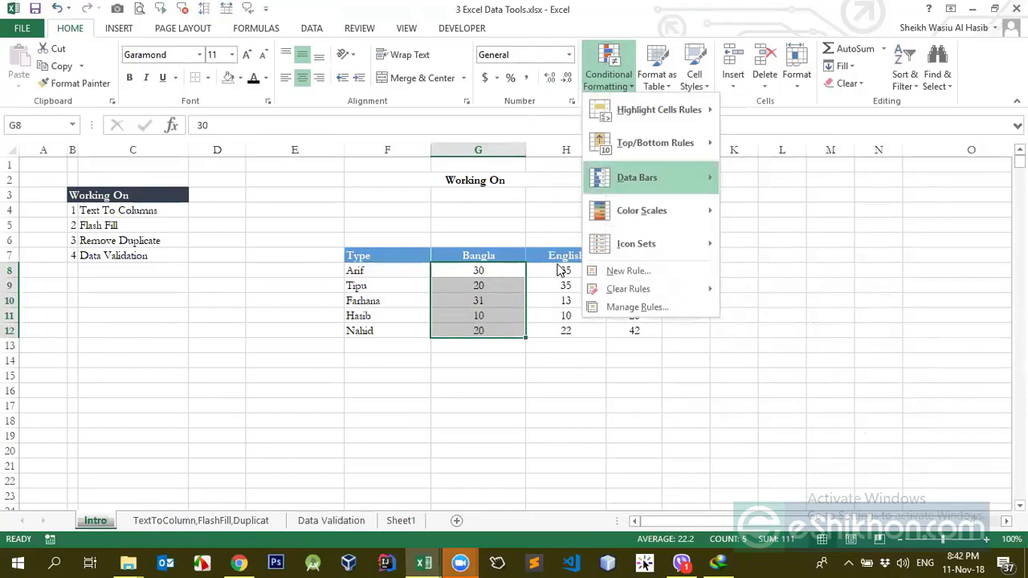
pyautogui.click(502, 270)
pyautogui.click(609, 66)
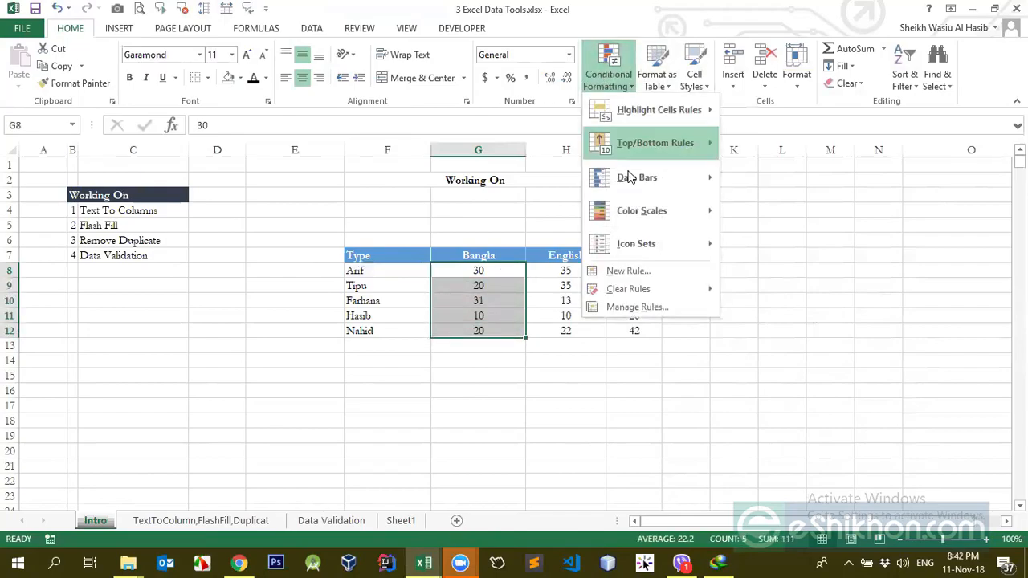
pyautogui.moveTo(686, 212)
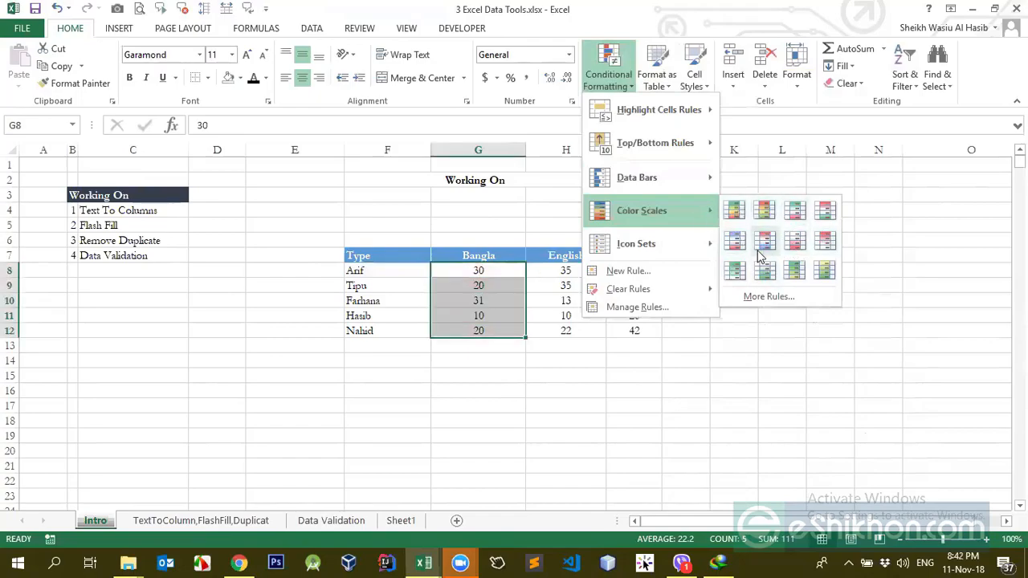
pyautogui.moveTo(668, 180)
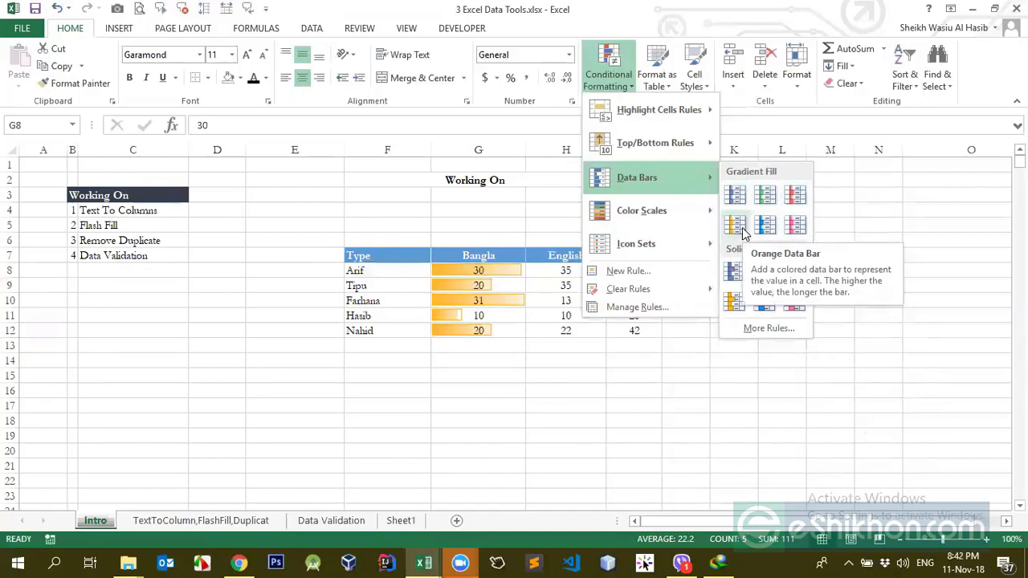
pyautogui.click(735, 194)
pyautogui.click(479, 271)
pyautogui.click(498, 298)
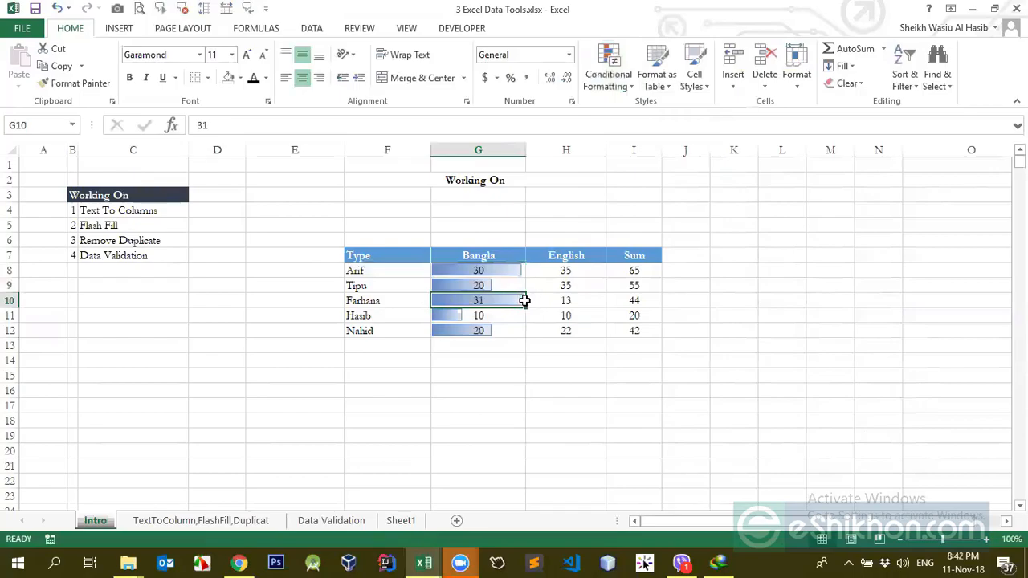
pyautogui.click(469, 286)
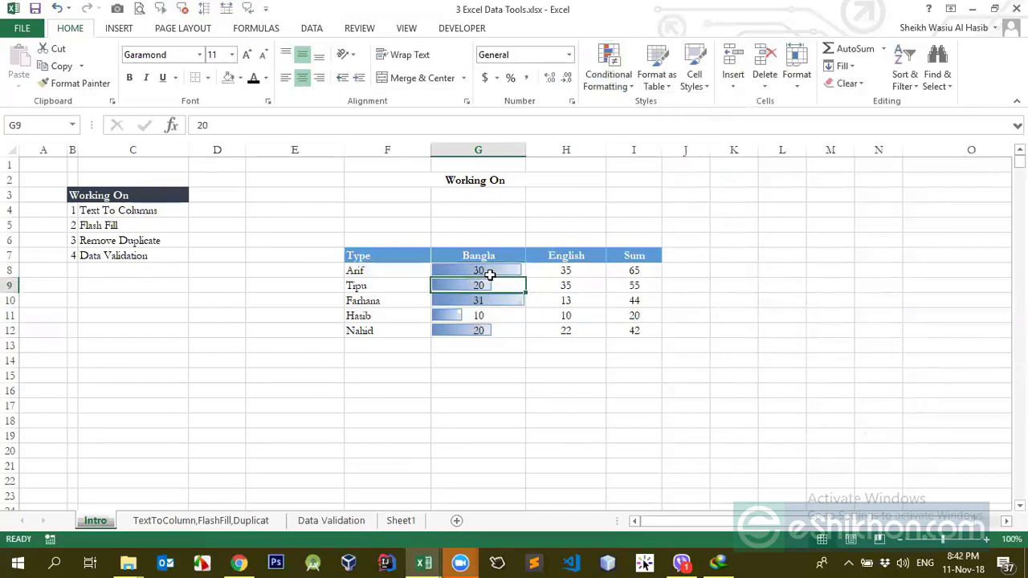
pyautogui.moveTo(490, 270); pyautogui.dragTo(487, 332)
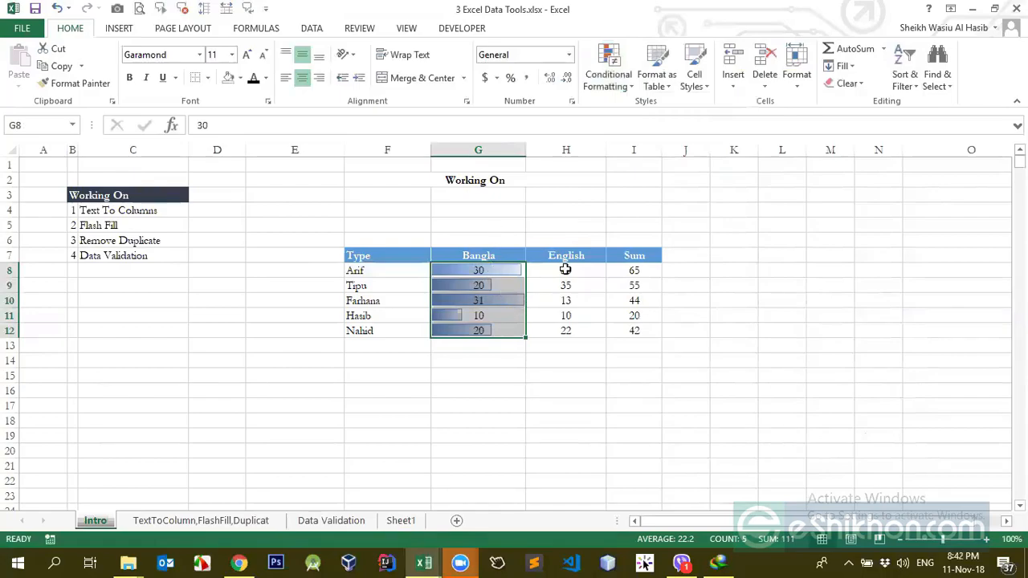
# Edit the data bar rule for the Bangla marks in G8:G12 to show the bars only and apply it
pyautogui.click(621, 90)
pyautogui.click(621, 90)
pyautogui.click(621, 89)
pyautogui.click(623, 312)
pyautogui.click(709, 246)
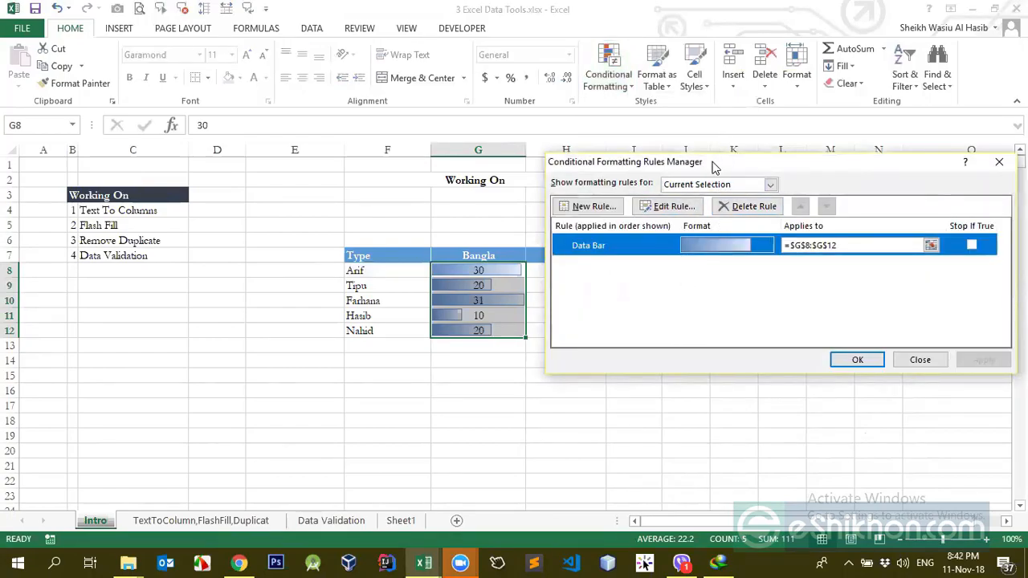
pyautogui.moveTo(715, 167); pyautogui.dragTo(799, 168)
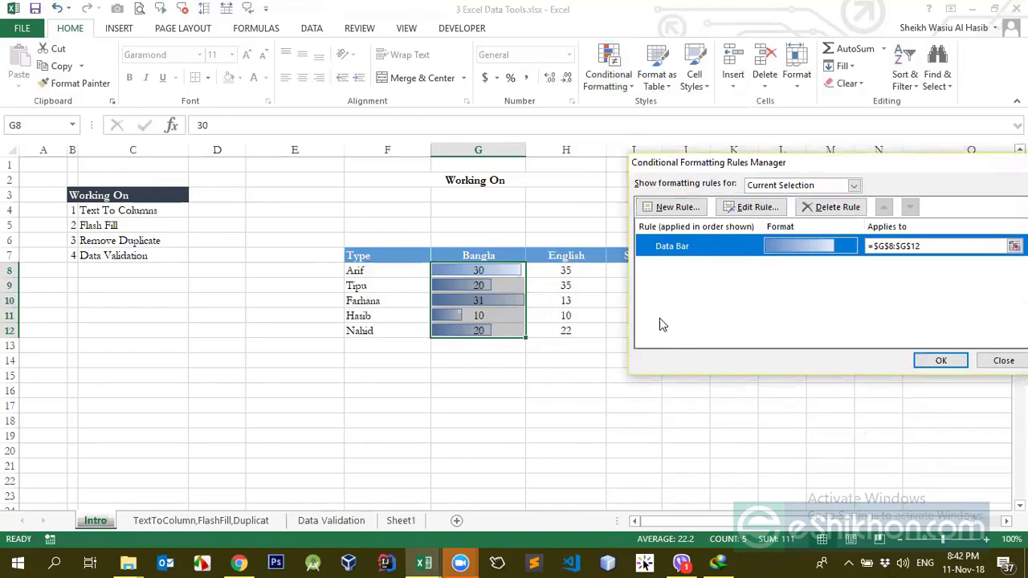
pyautogui.click(747, 210)
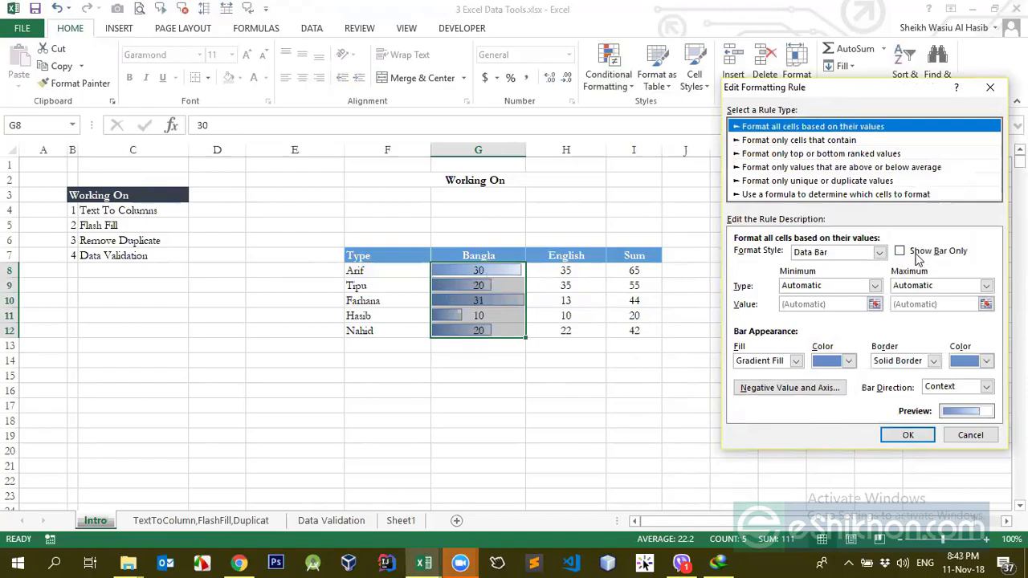
pyautogui.click(900, 251)
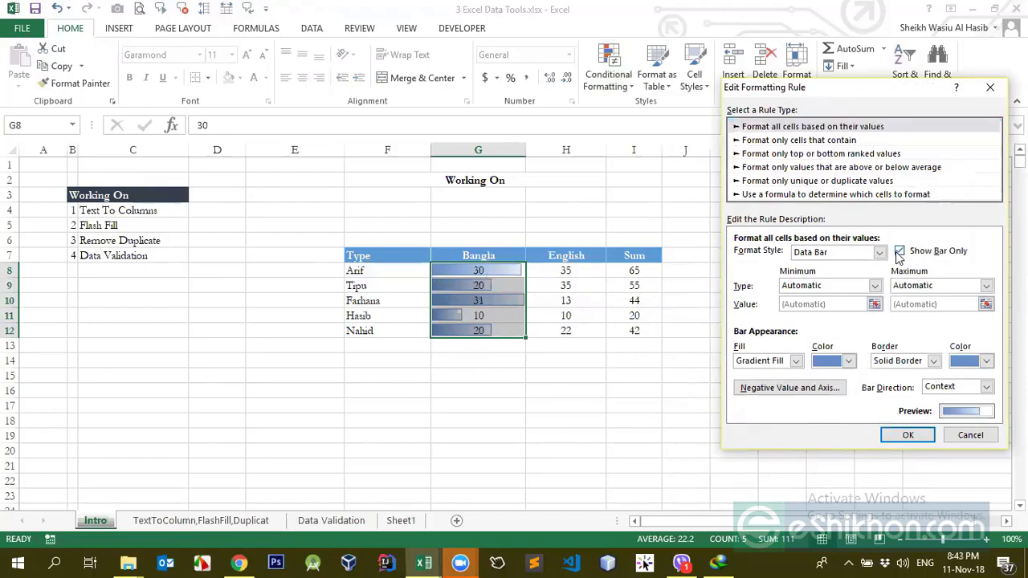
pyautogui.click(906, 436)
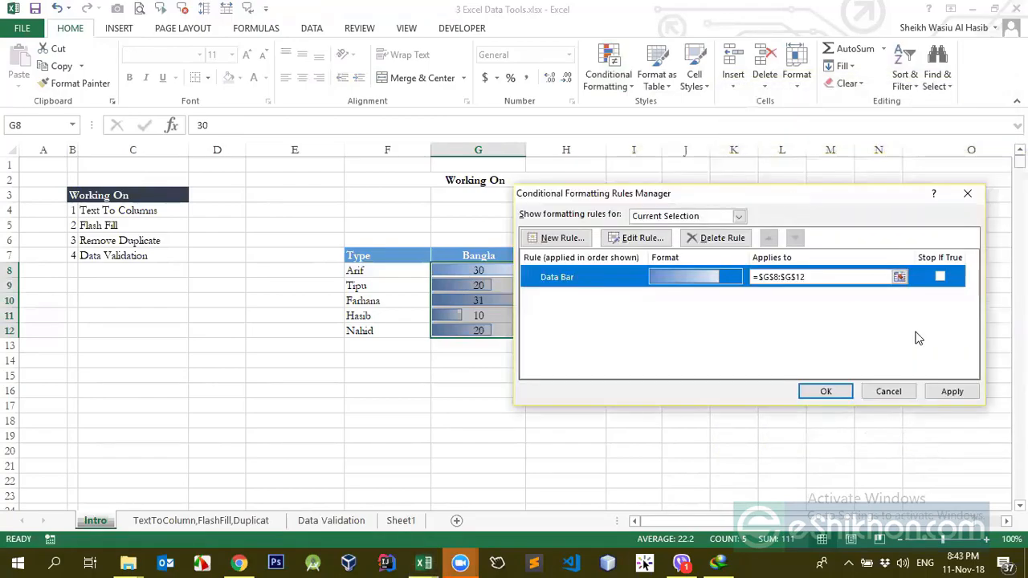
pyautogui.click(951, 391)
pyautogui.click(840, 400)
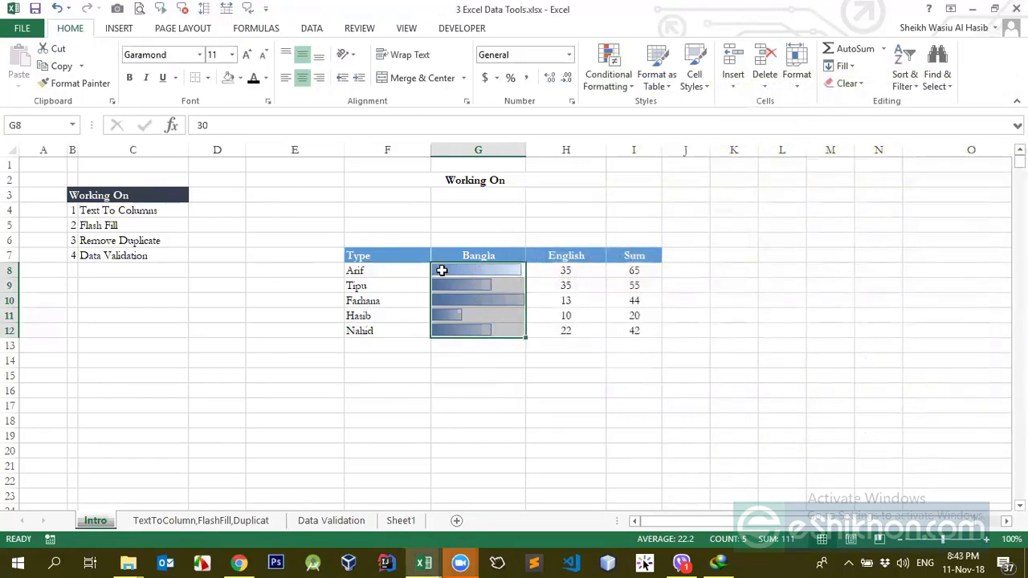
# Check the underlying Bangla marks in cells such as G8 and G10 behind the bars
pyautogui.click(484, 298)
pyautogui.moveTo(489, 271); pyautogui.dragTo(490, 329)
pyautogui.click(488, 276)
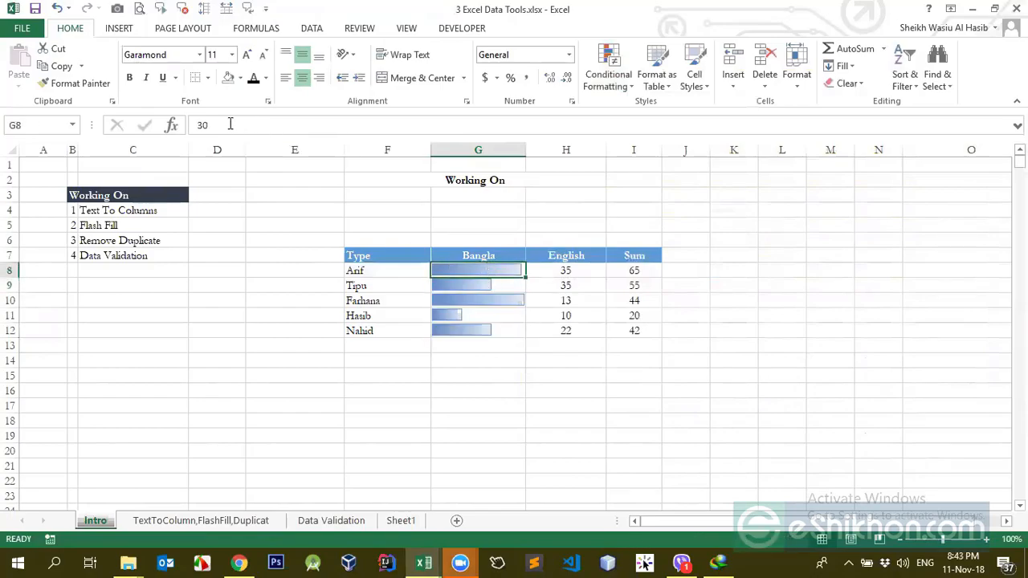
pyautogui.click(459, 299)
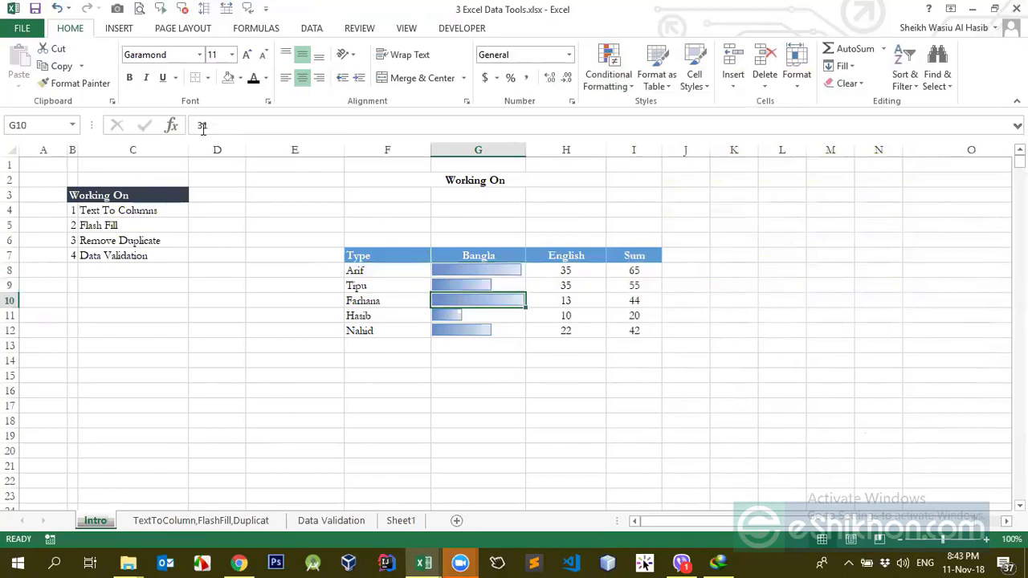
pyautogui.click(447, 326)
pyautogui.moveTo(464, 274); pyautogui.dragTo(461, 323)
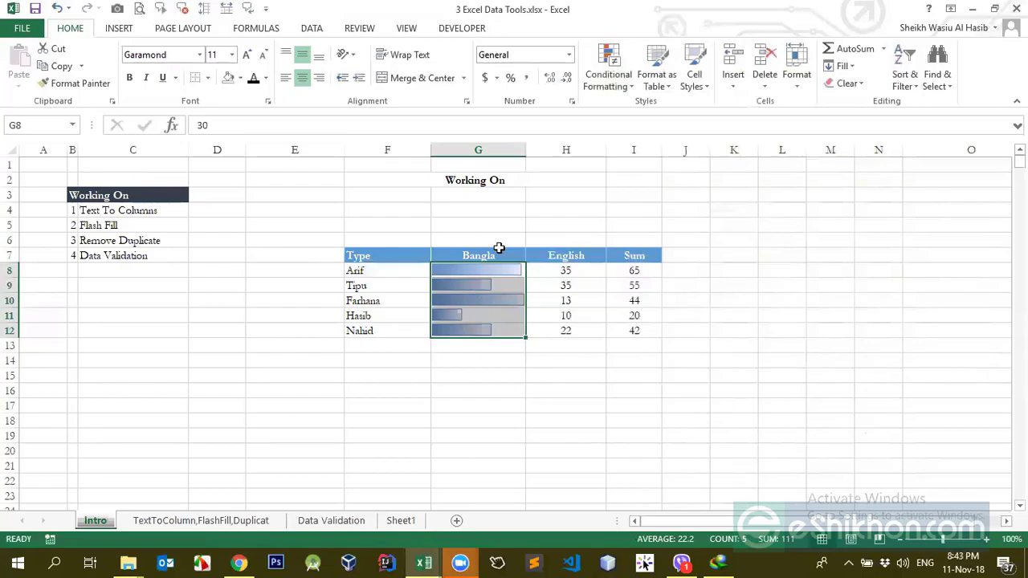
# Apply red solid-fill data bars to the English marks in H8:H12
pyautogui.moveTo(557, 275); pyautogui.dragTo(557, 329)
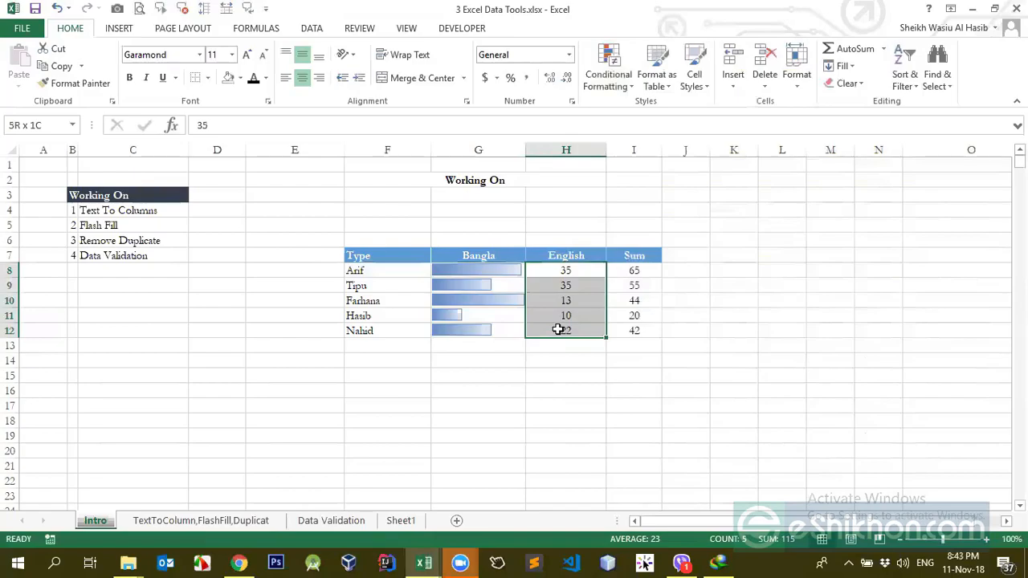
pyautogui.click(623, 83)
pyautogui.moveTo(637, 181)
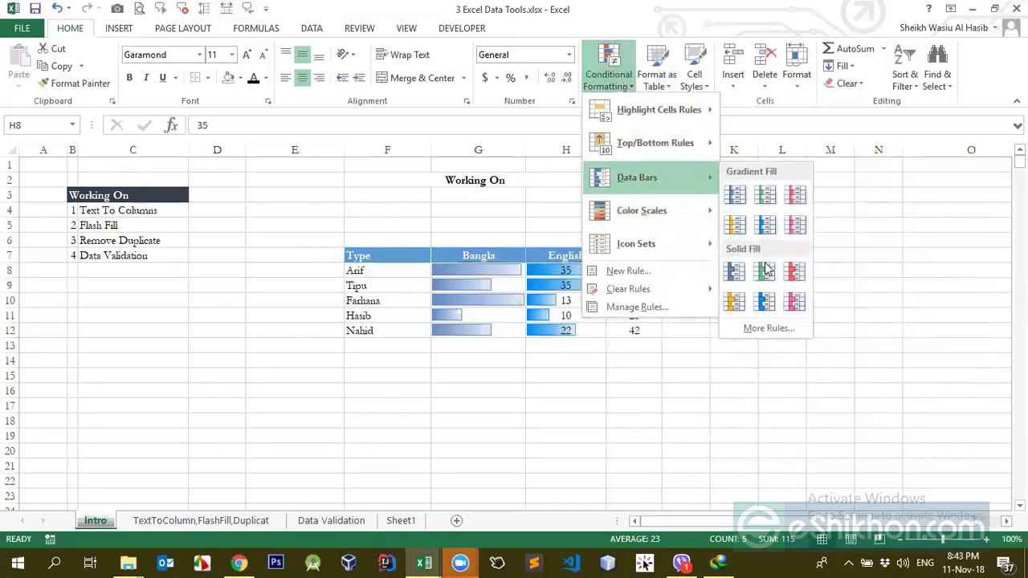
pyautogui.click(789, 273)
# Open the data bar rule of the English marks in H8:H12 for editing and enable Show Bar Only
pyautogui.moveTo(599, 271); pyautogui.dragTo(596, 332)
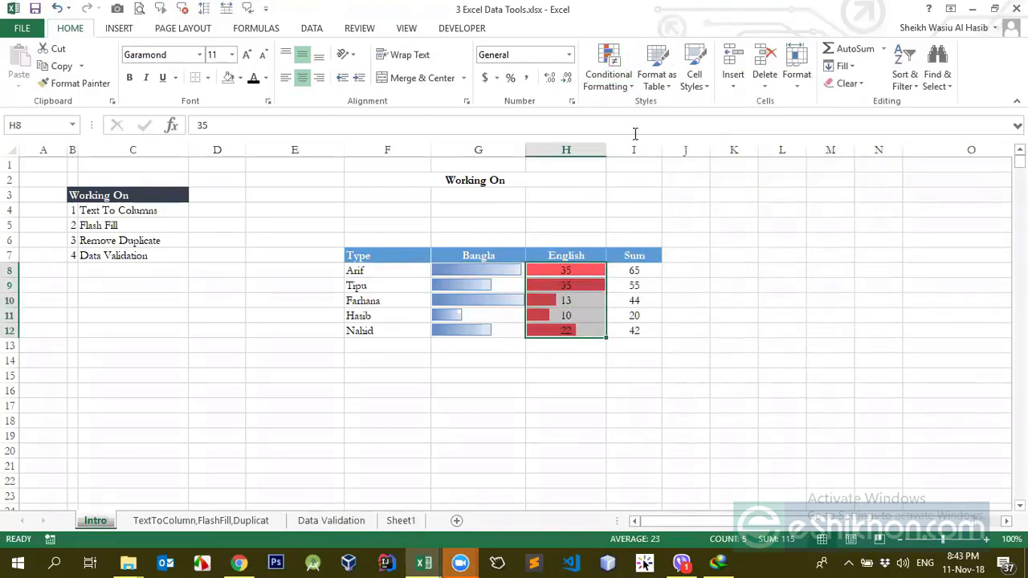
pyautogui.click(620, 84)
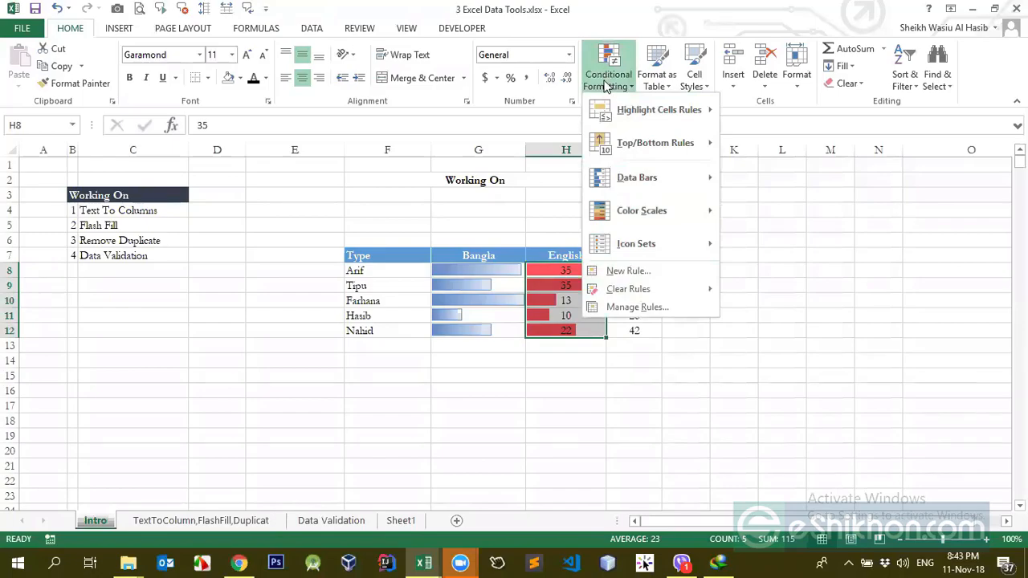
pyautogui.click(633, 308)
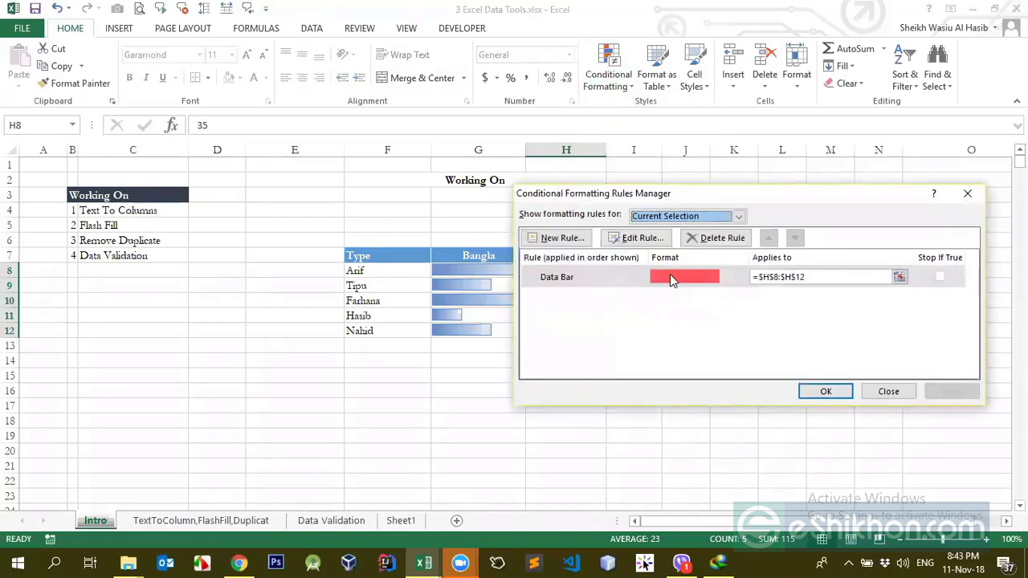
pyautogui.moveTo(588, 199); pyautogui.dragTo(755, 177)
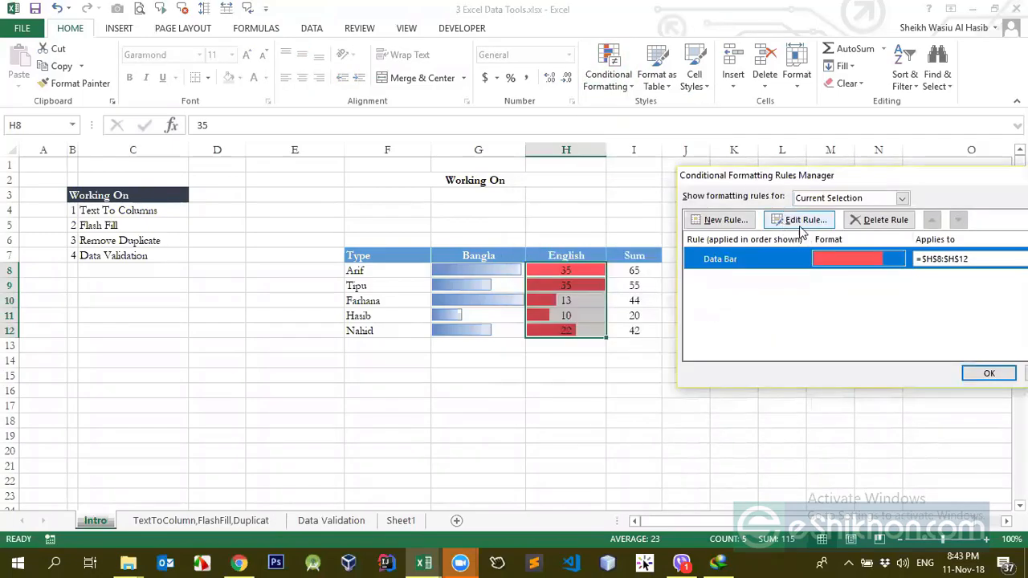
pyautogui.click(799, 229)
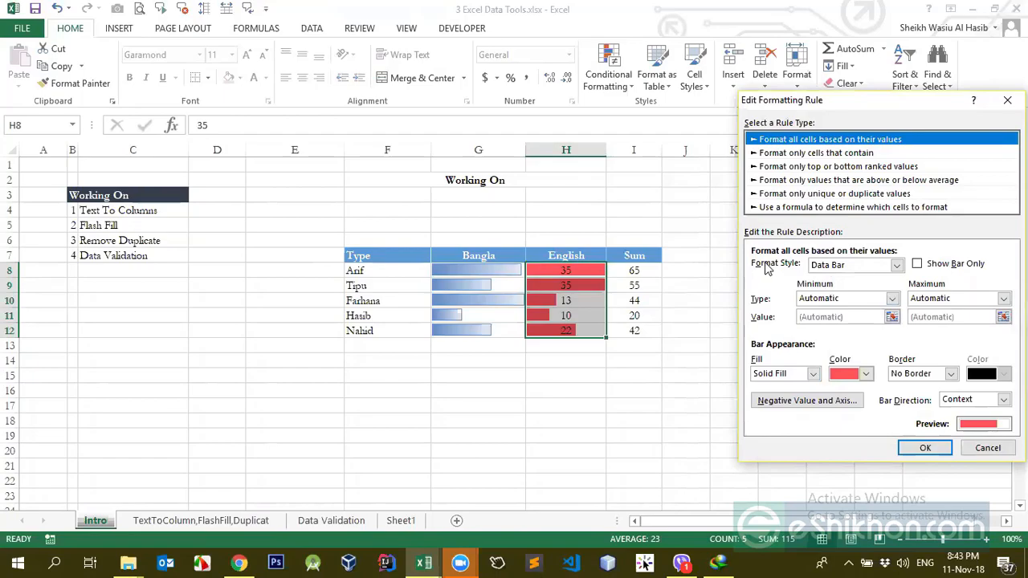
pyautogui.click(843, 270)
pyautogui.click(845, 273)
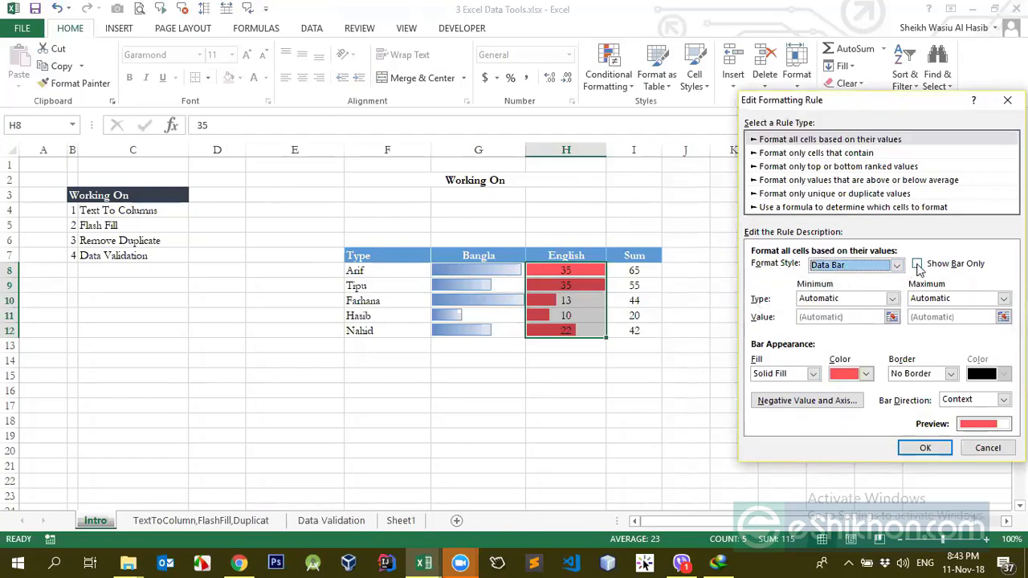
pyautogui.click(918, 266)
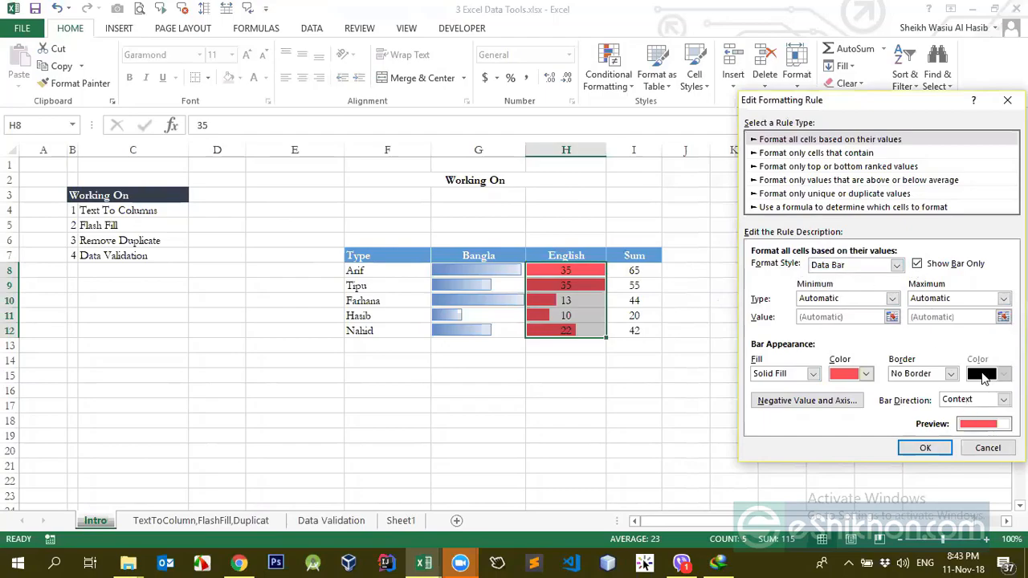
# Try a solid border on the English data bars, then set it back to No Border, keeping the bar color
pyautogui.click(951, 373)
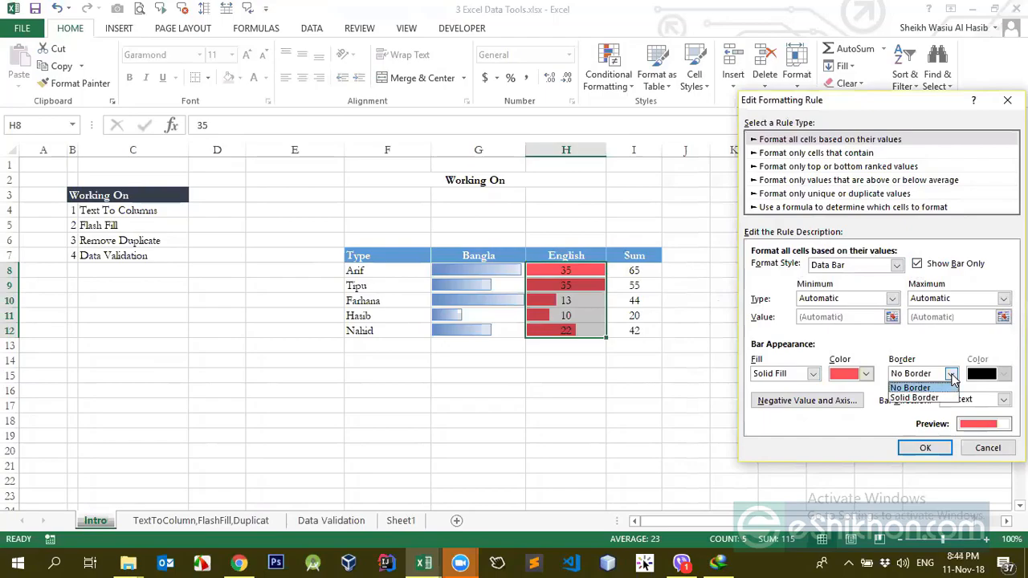
pyautogui.click(922, 399)
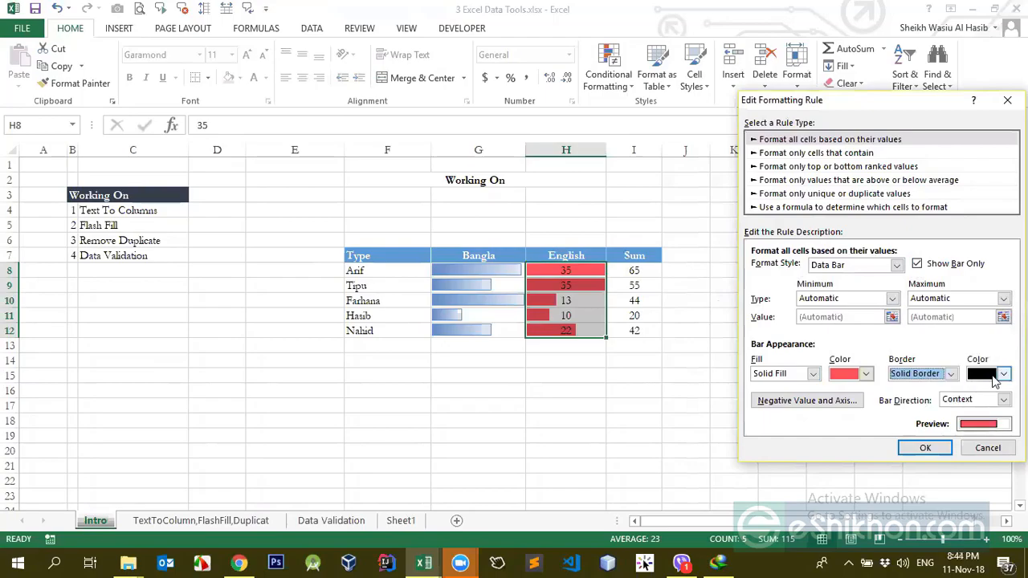
pyautogui.click(950, 374)
pyautogui.click(931, 388)
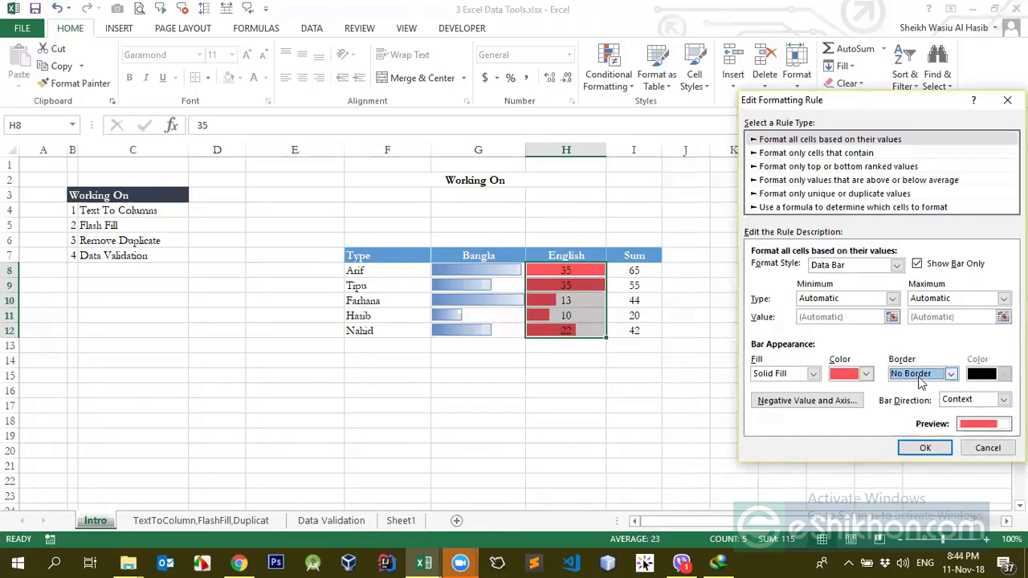
pyautogui.click(866, 376)
pyautogui.click(866, 377)
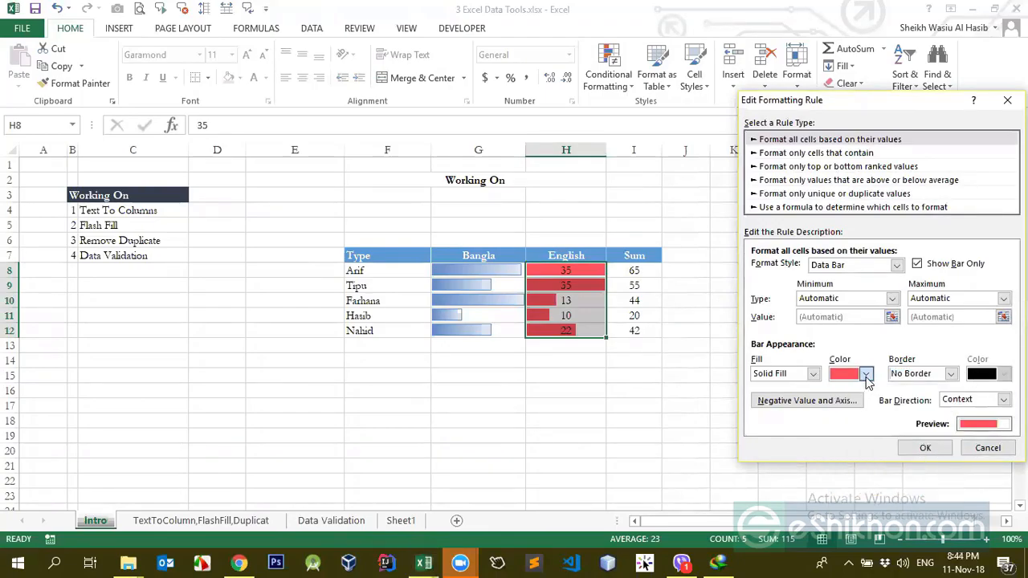
# Confirm the edited rule and apply it to the English marks in H8:H12
pyautogui.click(921, 450)
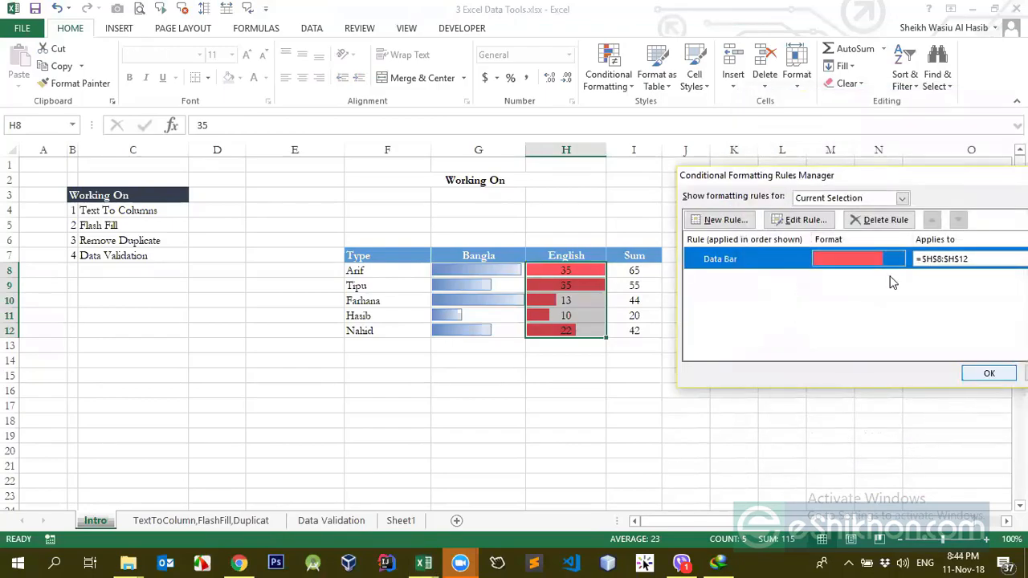
pyautogui.moveTo(847, 179); pyautogui.dragTo(141, 220)
pyautogui.click(383, 418)
pyautogui.click(273, 415)
# Enter 5 and 20 as the English marks in H9 and H11 to test the bars
pyautogui.click(569, 283)
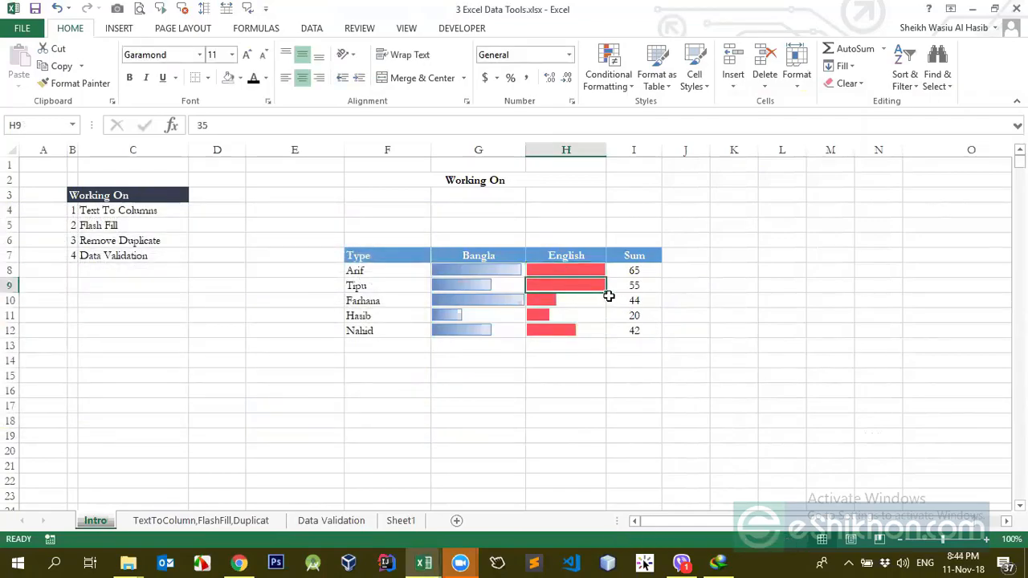
pyautogui.write('5')
pyautogui.press('Return')
pyautogui.press('Return')
pyautogui.write('20')
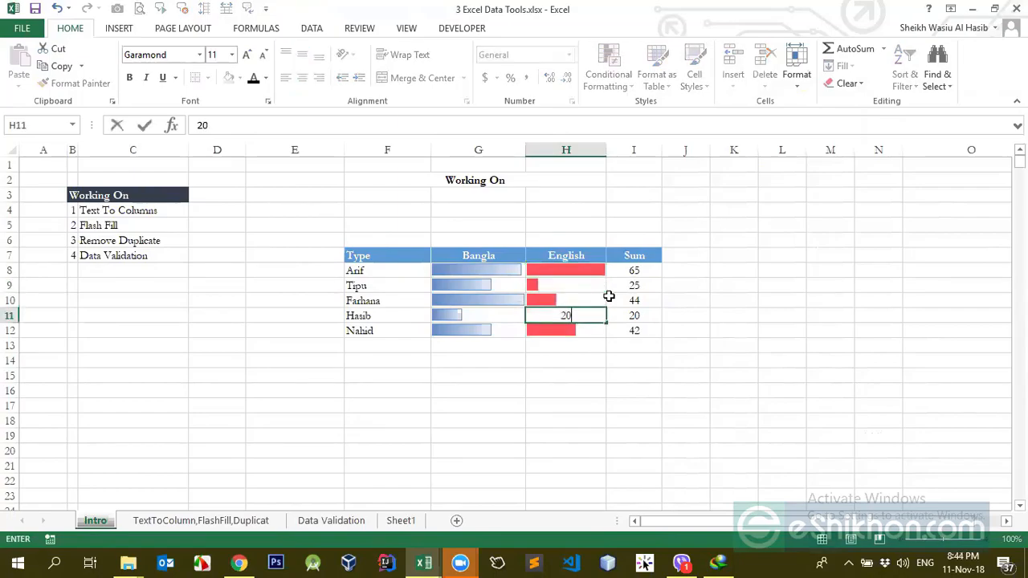
pyautogui.press('Return')
pyautogui.press('Up')
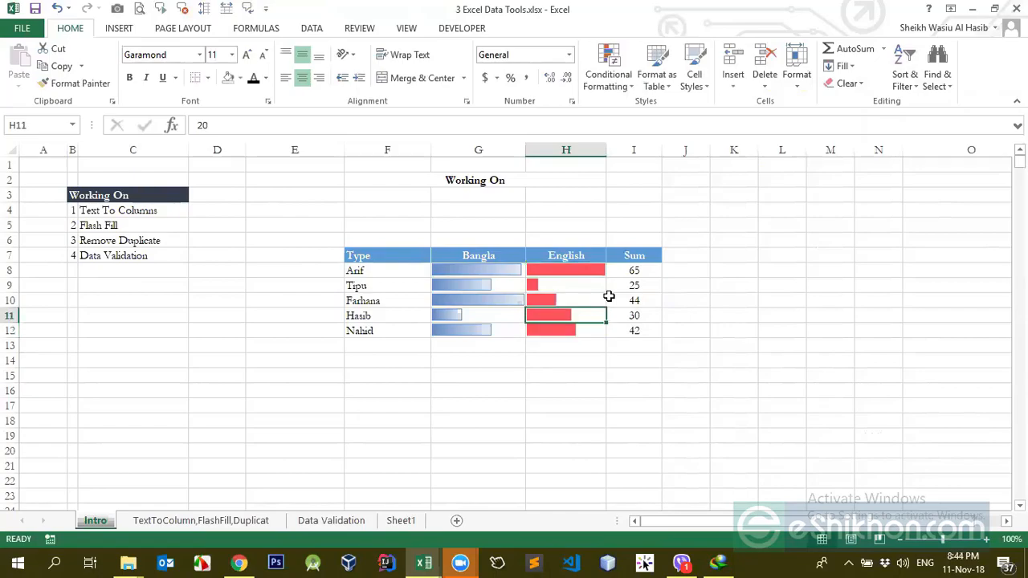
# Set the English mark in H11 to 25 and move up to the English header in H7
pyautogui.write('25')
pyautogui.press('Return')
pyautogui.press('Up')
pyautogui.press('Right')
pyautogui.press('Up')
pyautogui.press('Left')
pyautogui.press('Up')
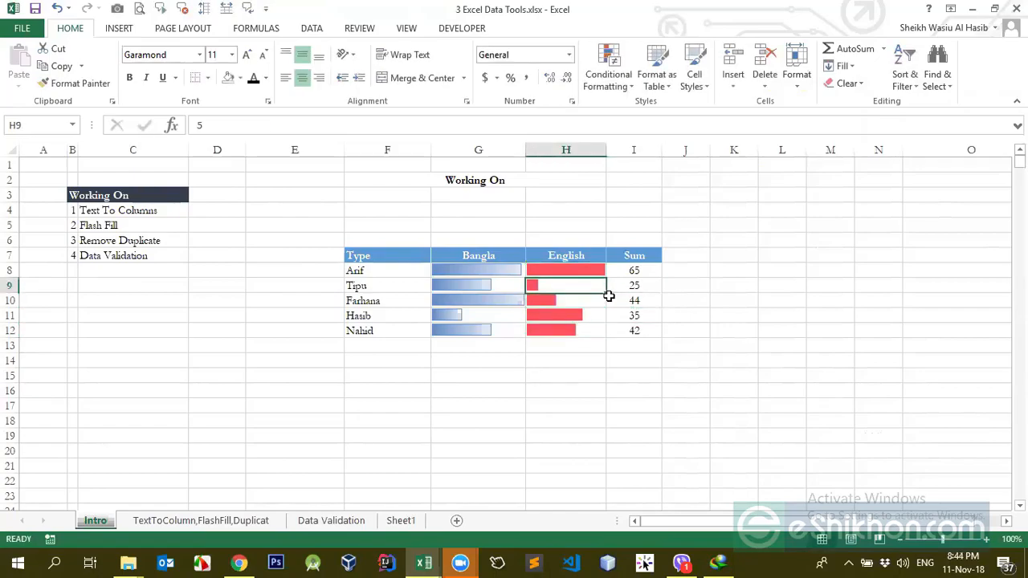
pyautogui.press('Up')
pyautogui.press('Up')
pyautogui.click(632, 70)
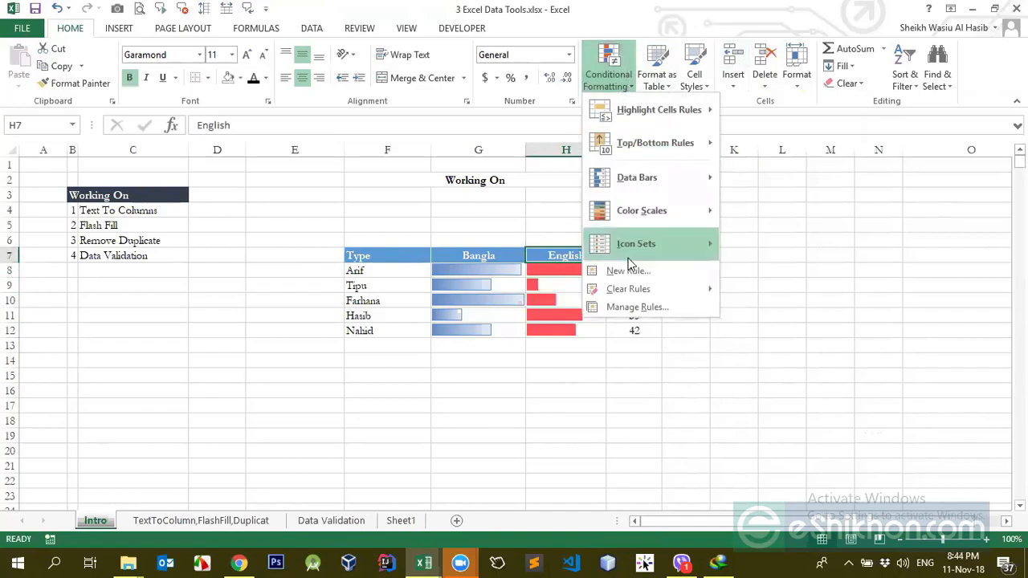
pyautogui.moveTo(652, 209)
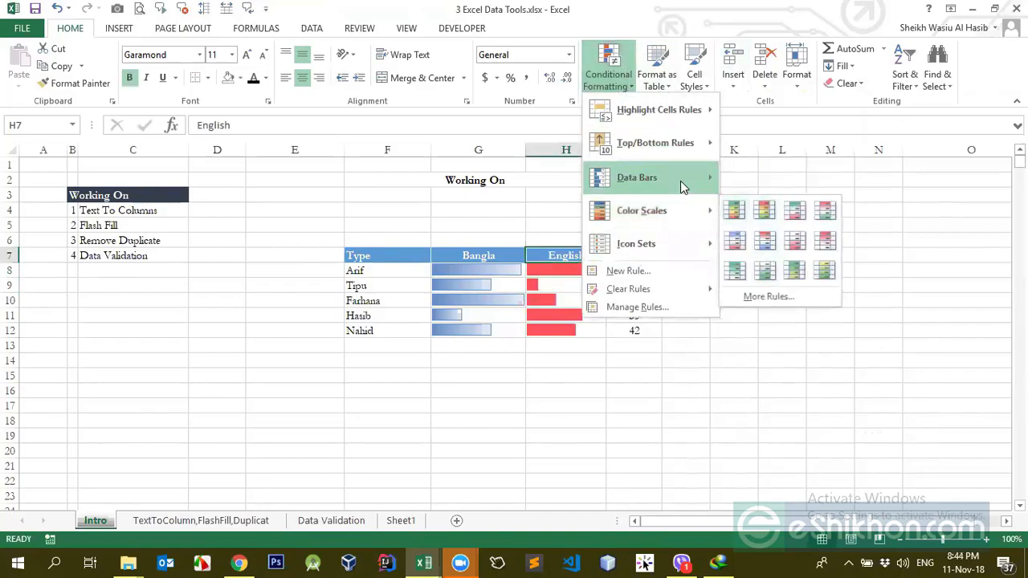
pyautogui.moveTo(680, 174)
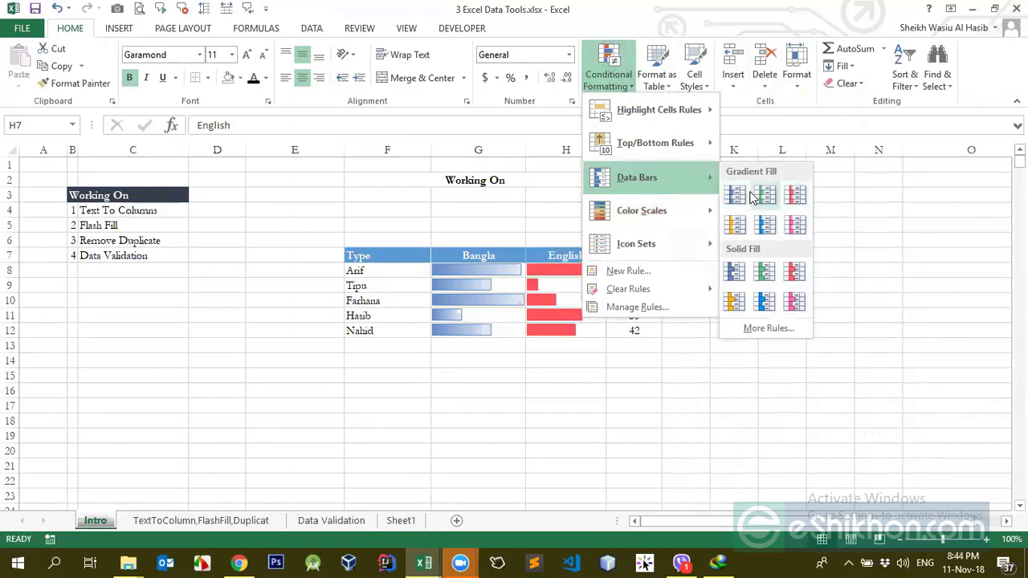
pyautogui.click(542, 31)
pyautogui.click(608, 69)
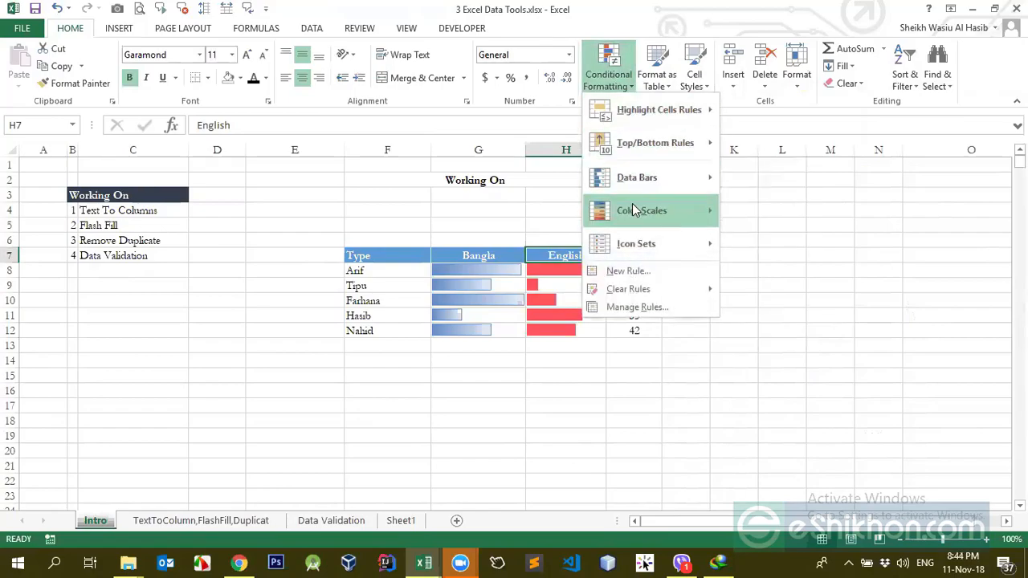
pyautogui.moveTo(640, 244)
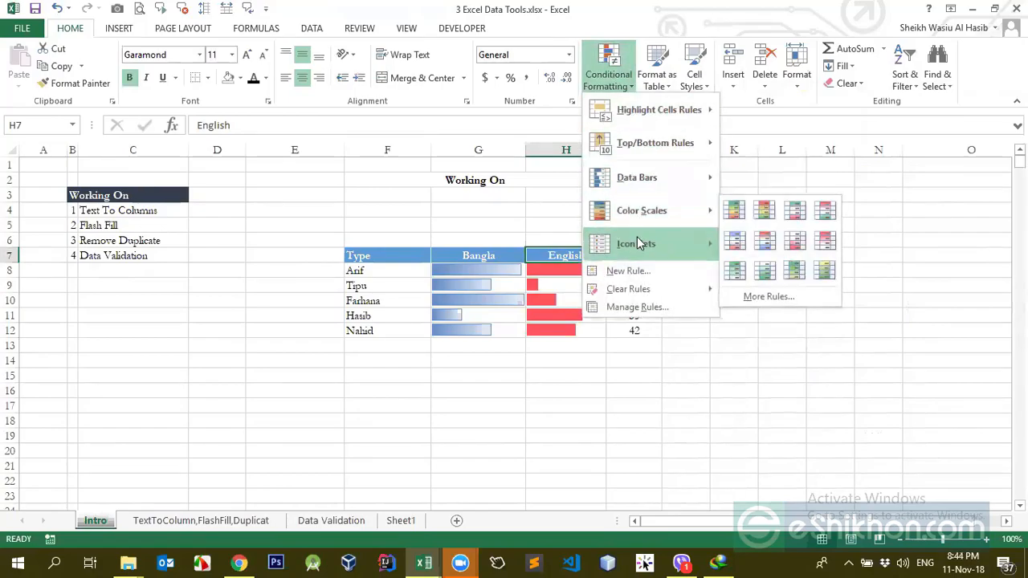
# Clear the conditional formatting rules from the Bangla and English marks in G8:H12
pyautogui.moveTo(496, 270); pyautogui.dragTo(546, 326)
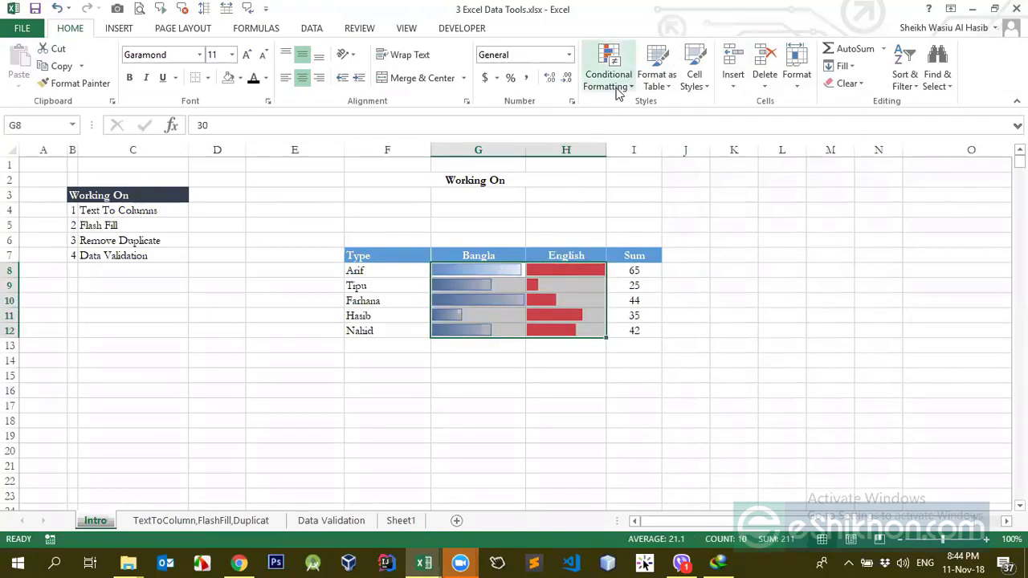
pyautogui.click(534, 275)
pyautogui.moveTo(500, 271); pyautogui.dragTo(551, 330)
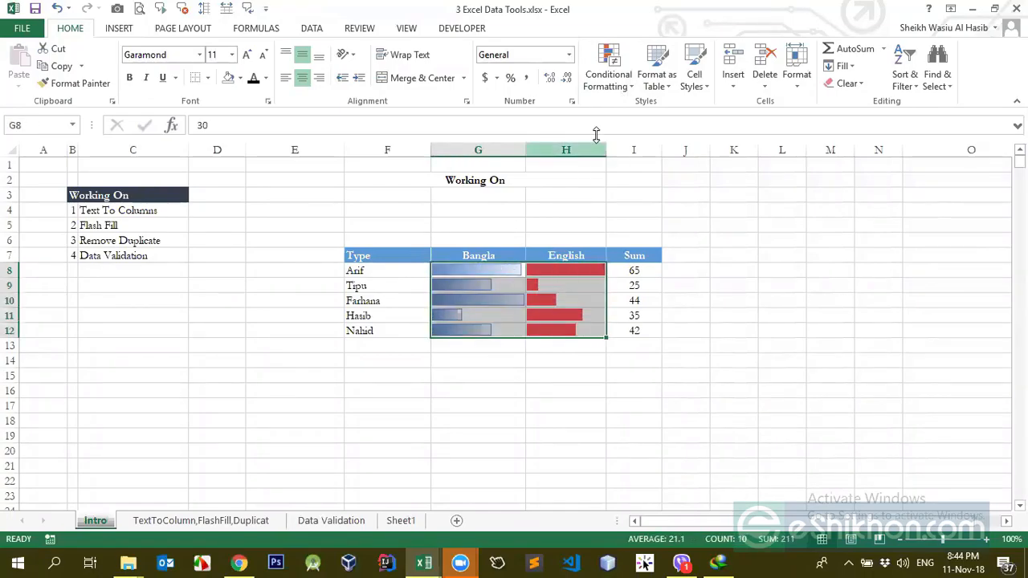
pyautogui.click(612, 78)
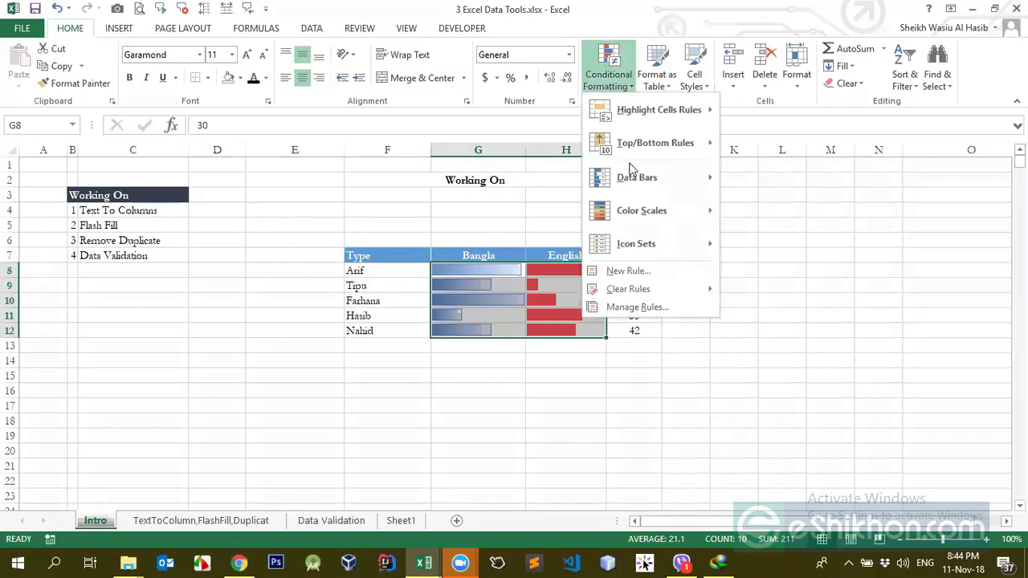
pyautogui.moveTo(635, 291)
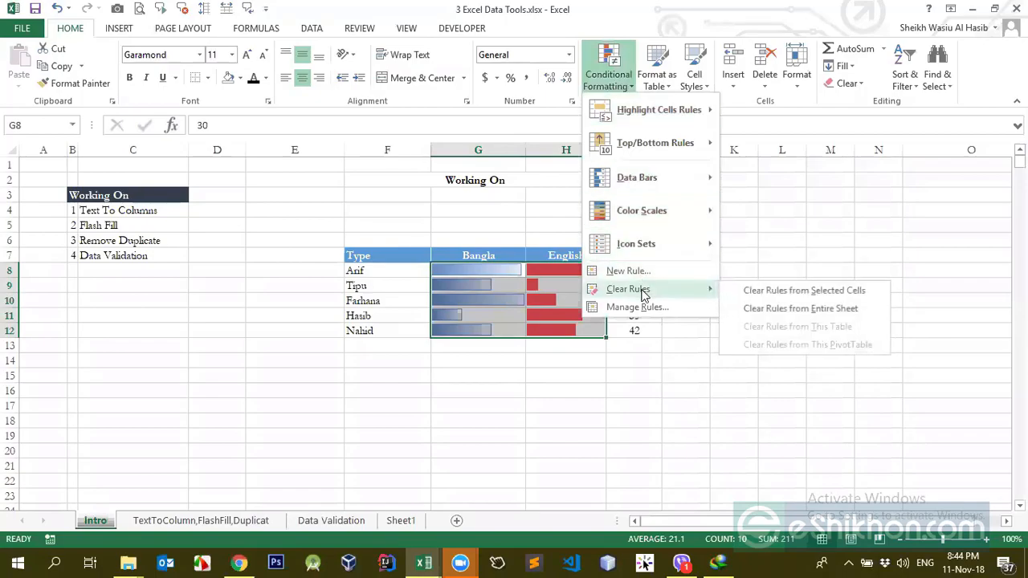
pyautogui.click(793, 297)
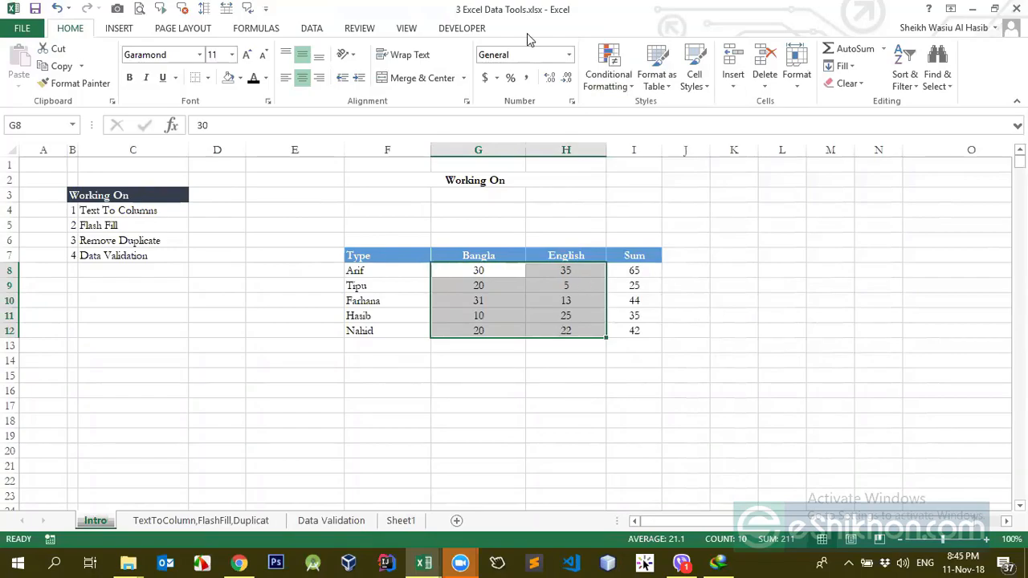
pyautogui.scroll(-1, 659, 369)
pyautogui.scroll(1, 606, 333)
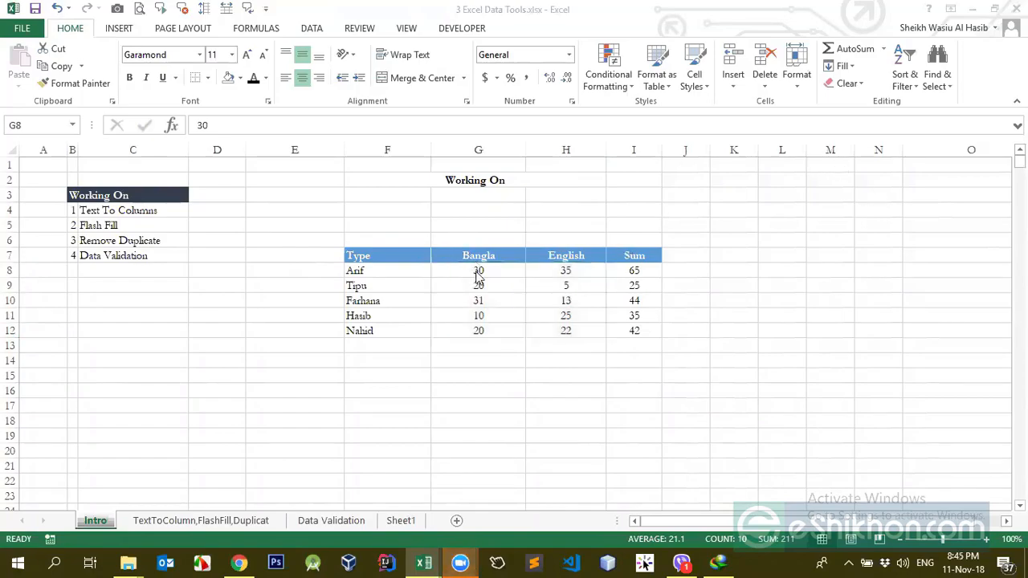
pyautogui.click(612, 90)
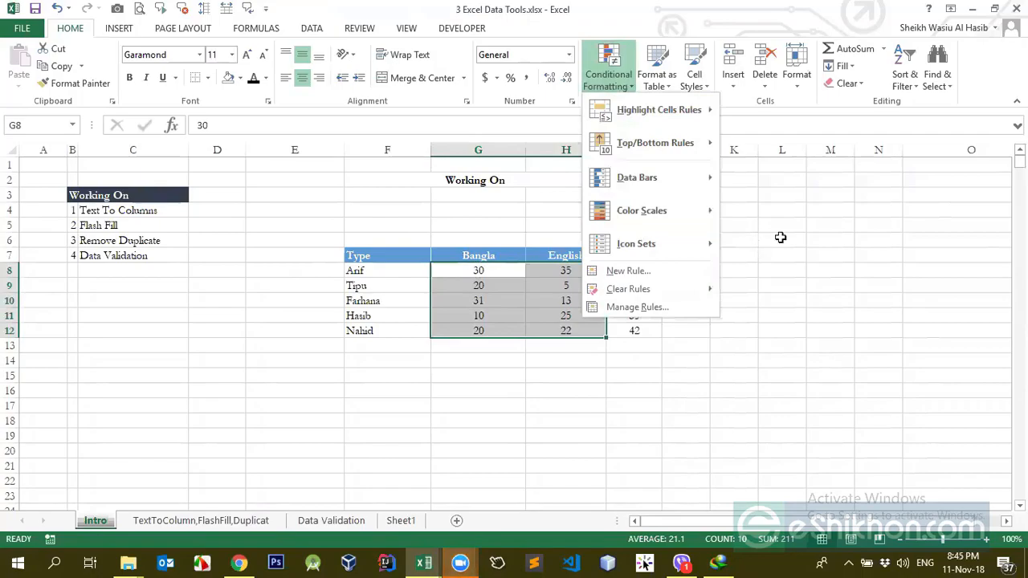
pyautogui.click(502, 287)
pyautogui.click(610, 81)
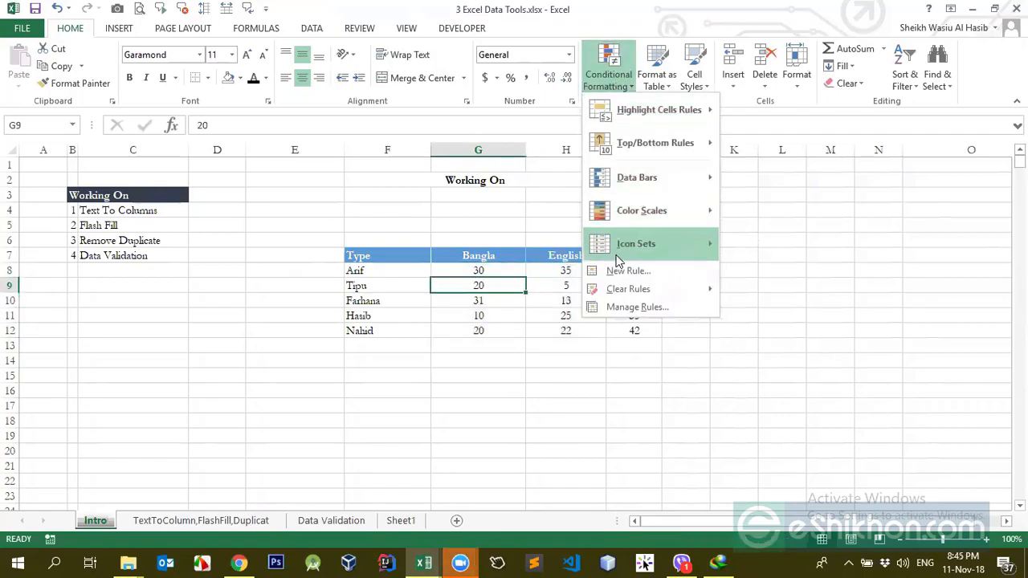
pyautogui.click(499, 269)
# Apply the five-level signal-bar rating icon set to the Bangla marks in G8:G12
pyautogui.moveTo(499, 270); pyautogui.dragTo(489, 330)
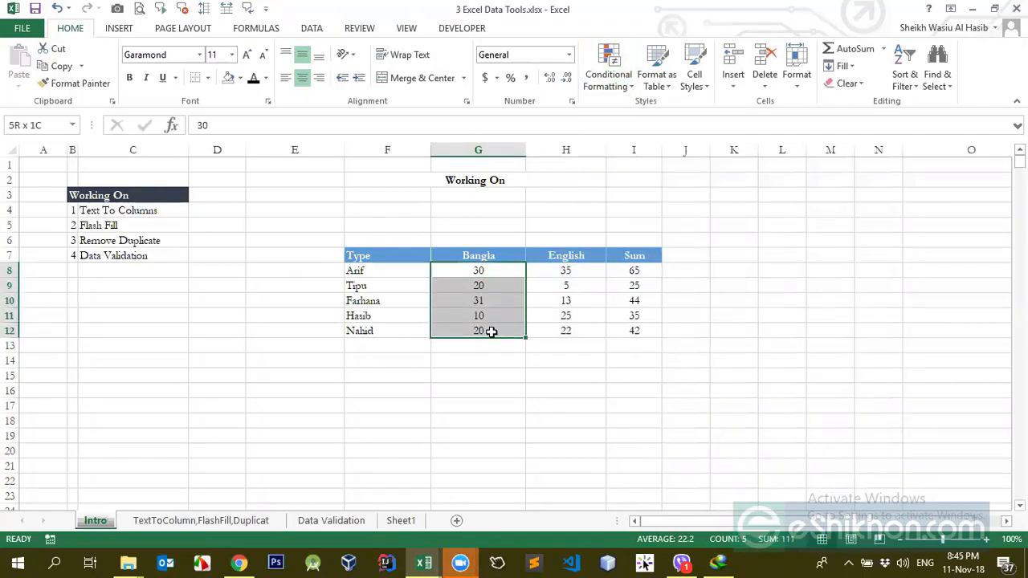
pyautogui.click(606, 86)
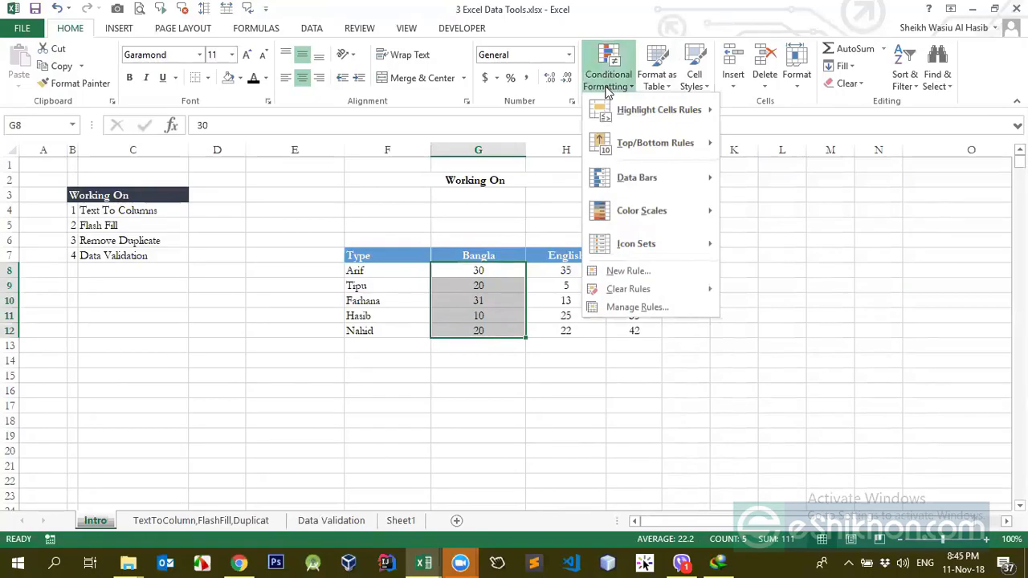
pyautogui.click(846, 154)
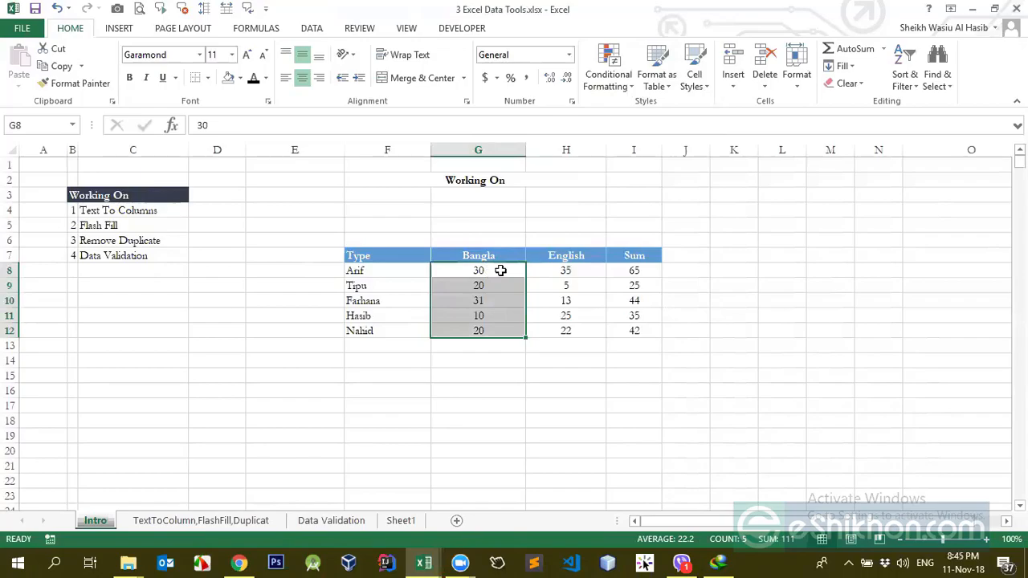
pyautogui.click(609, 76)
pyautogui.moveTo(647, 243)
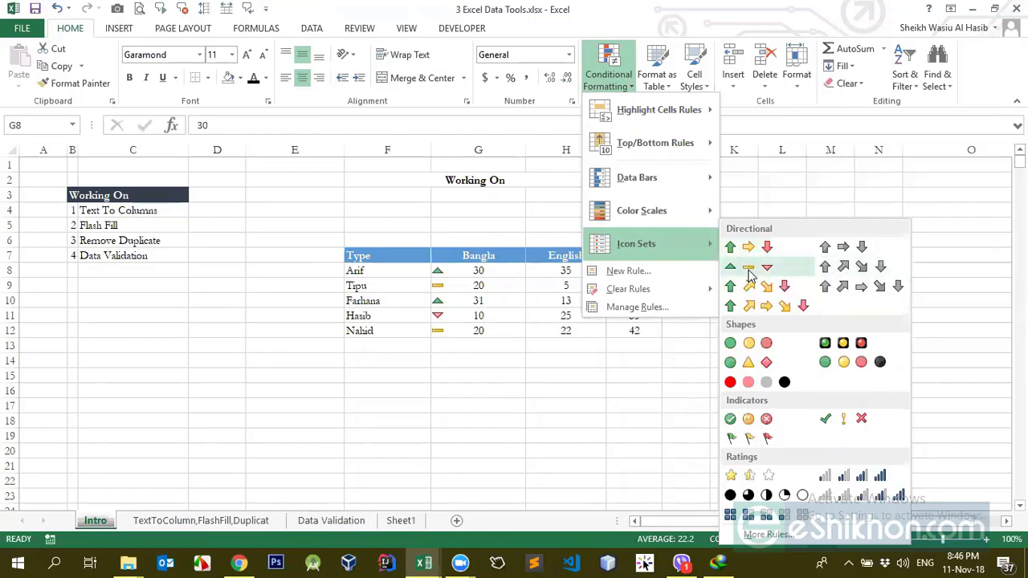
pyautogui.moveTo(674, 214)
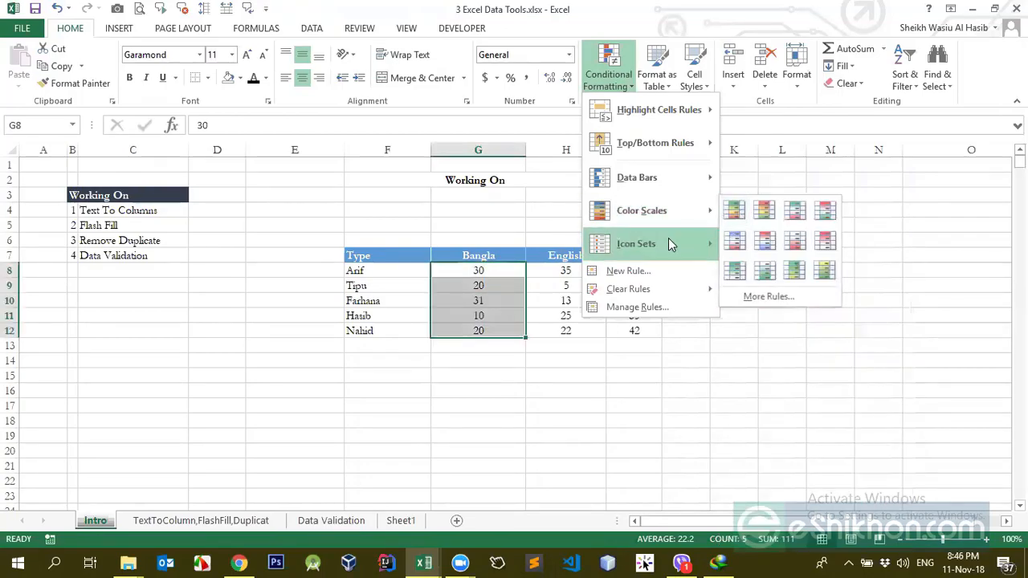
pyautogui.moveTo(668, 240)
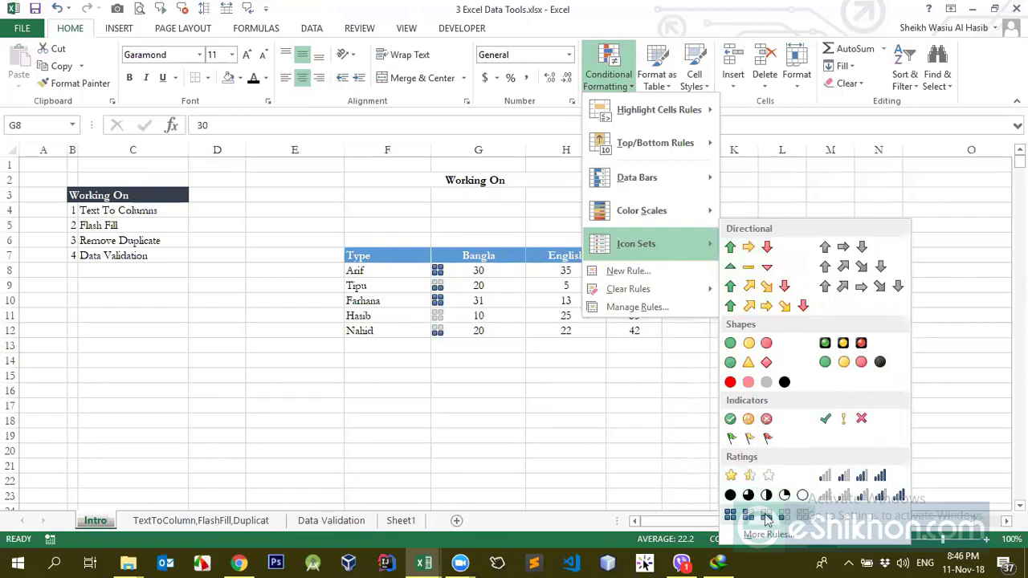
pyautogui.click(858, 497)
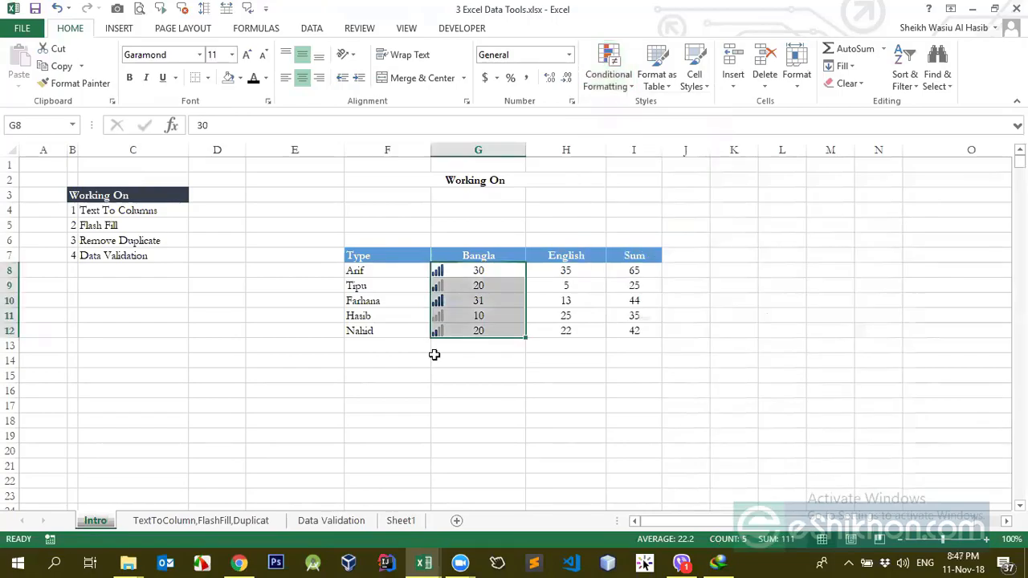
# Examine the icon styles and percent thresholds of the Bangla icon set rule, then close it without changes
pyautogui.click(614, 78)
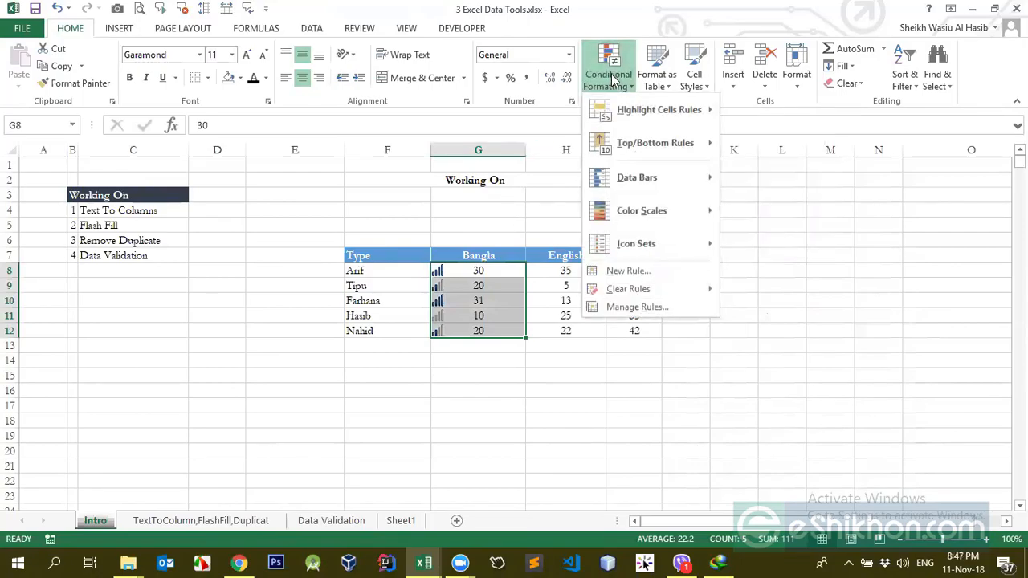
pyautogui.click(635, 311)
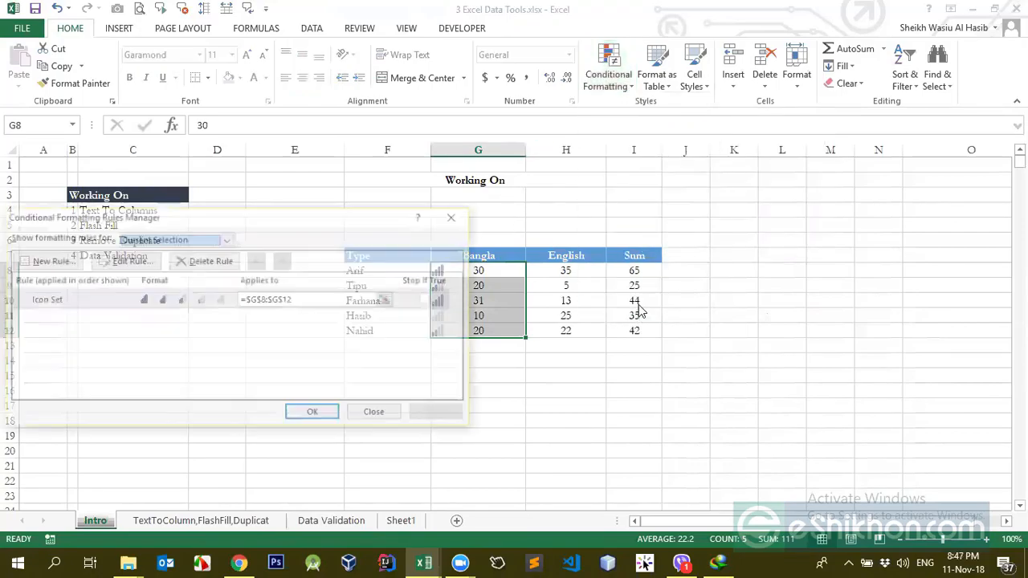
pyautogui.moveTo(319, 222); pyautogui.dragTo(844, 222)
pyautogui.click(708, 315)
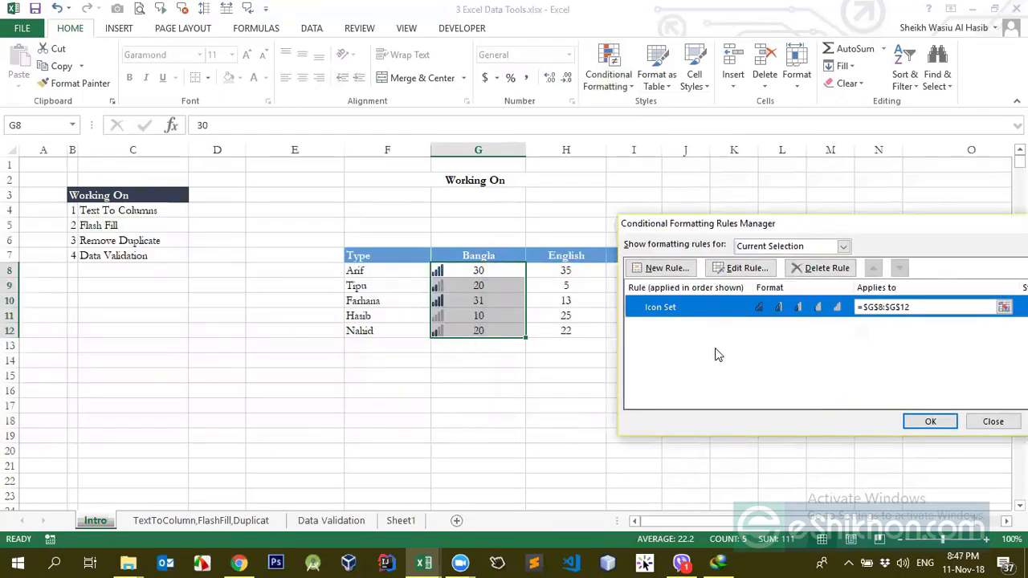
pyautogui.click(739, 272)
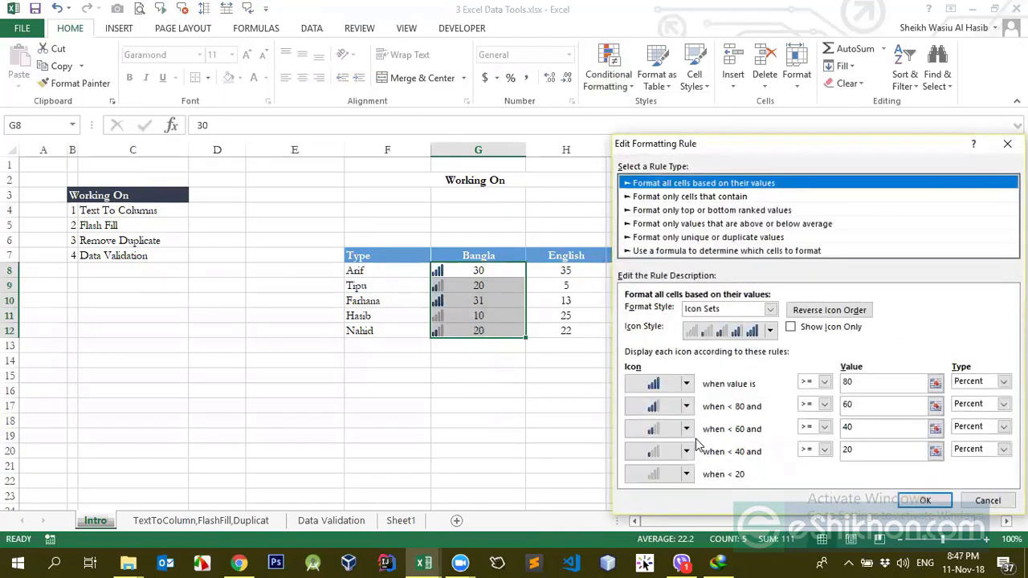
pyautogui.click(773, 336)
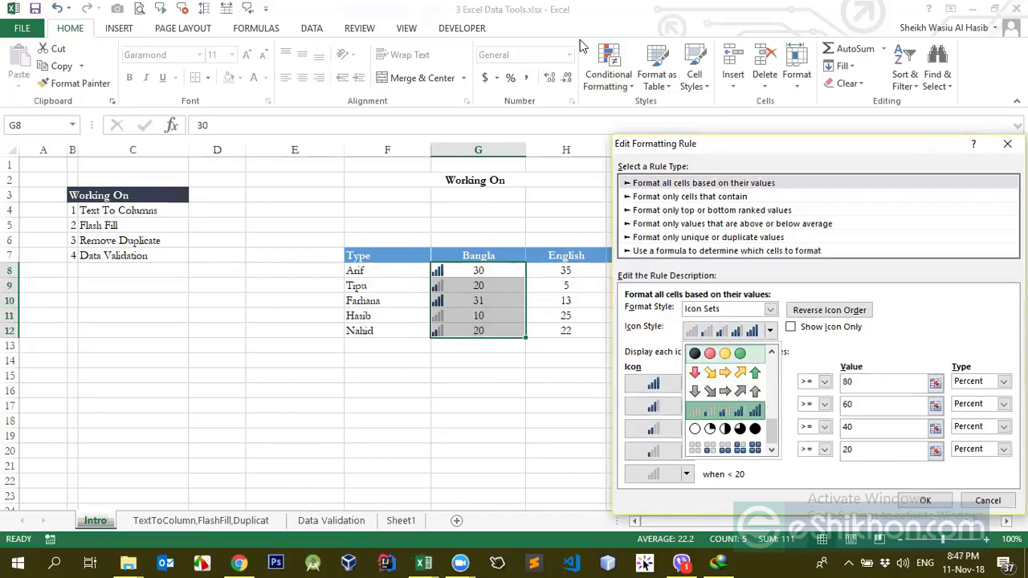
pyautogui.click(836, 347)
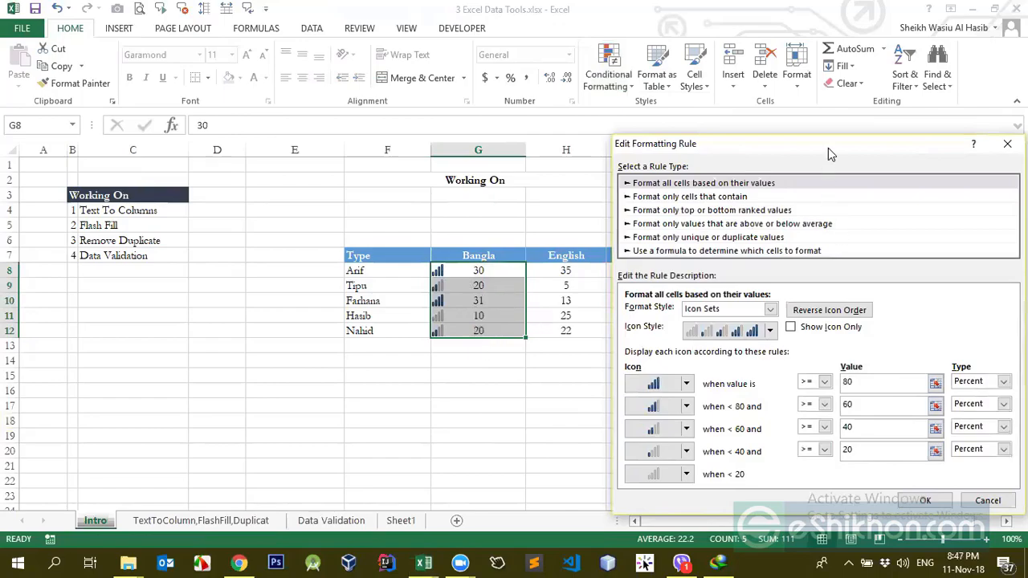
pyautogui.moveTo(828, 144); pyautogui.dragTo(806, 105)
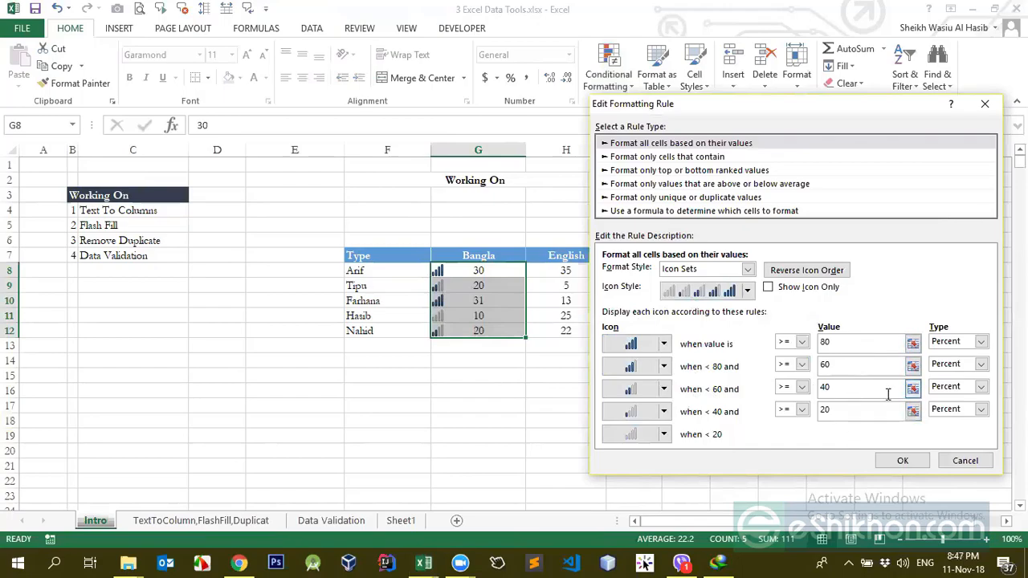
pyautogui.click(952, 460)
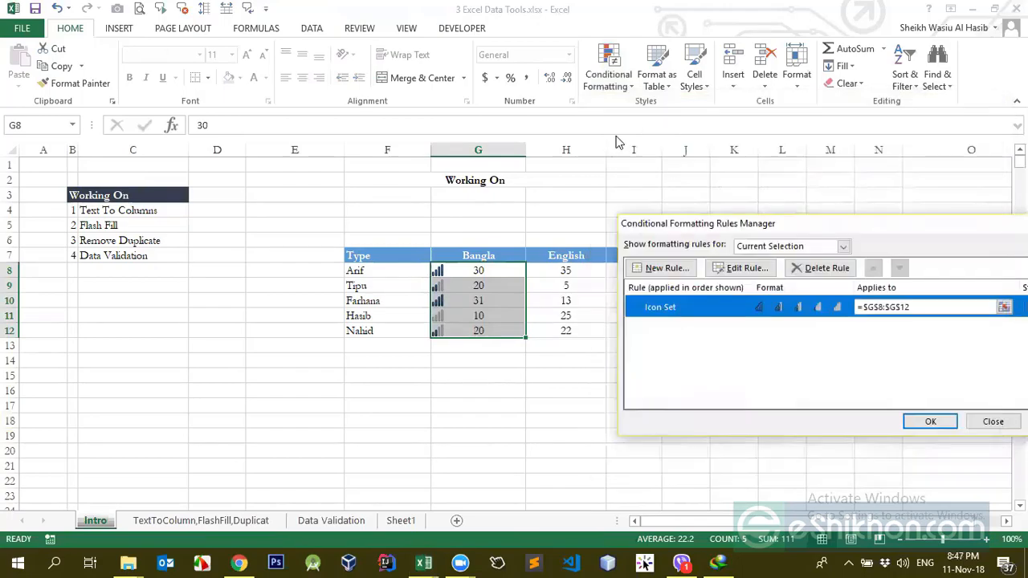
pyautogui.click(941, 414)
# Clear the icon set rule from the selected Bangla marks in G8:G12
pyautogui.click(609, 84)
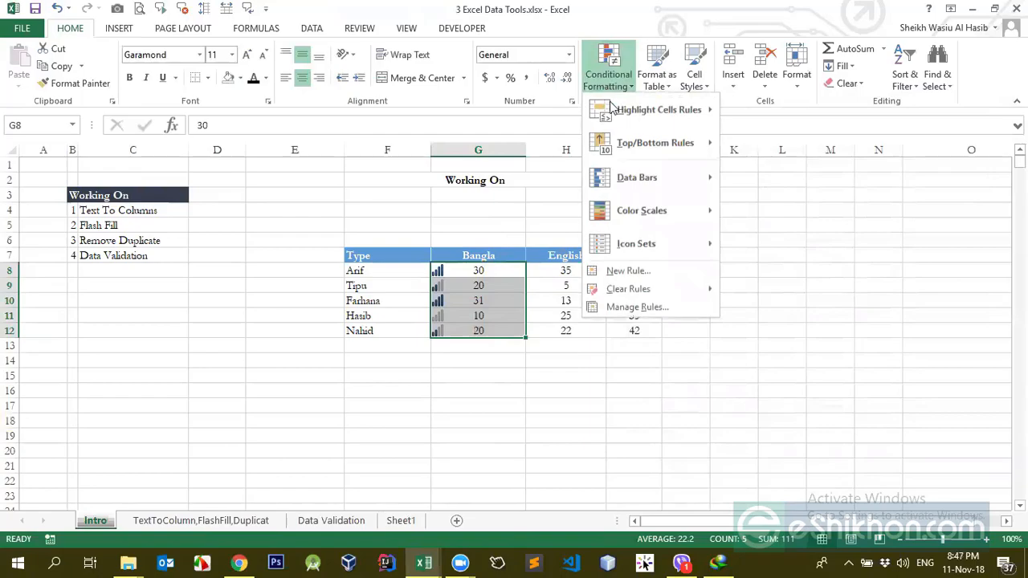
pyautogui.moveTo(632, 289)
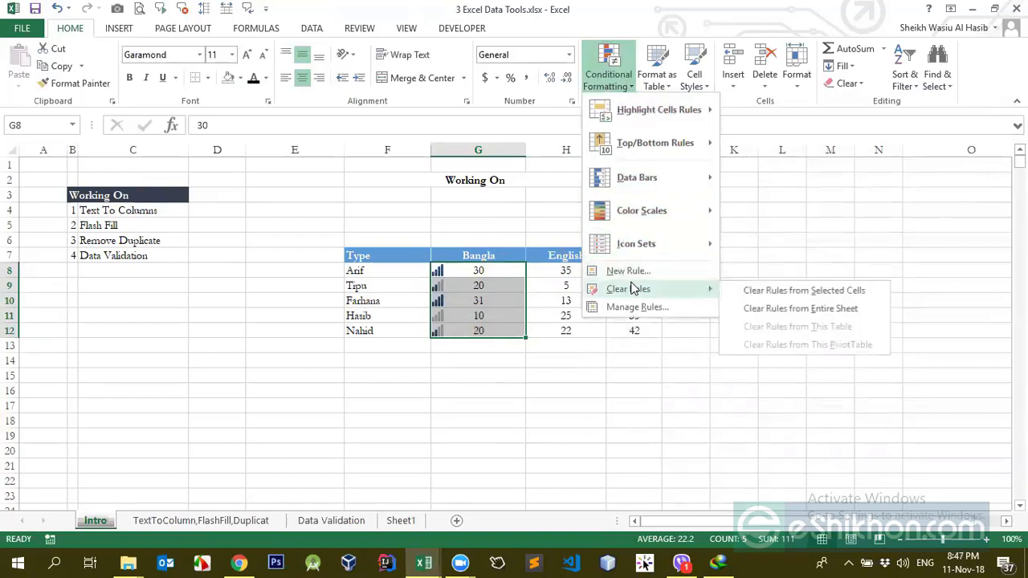
pyautogui.click(769, 294)
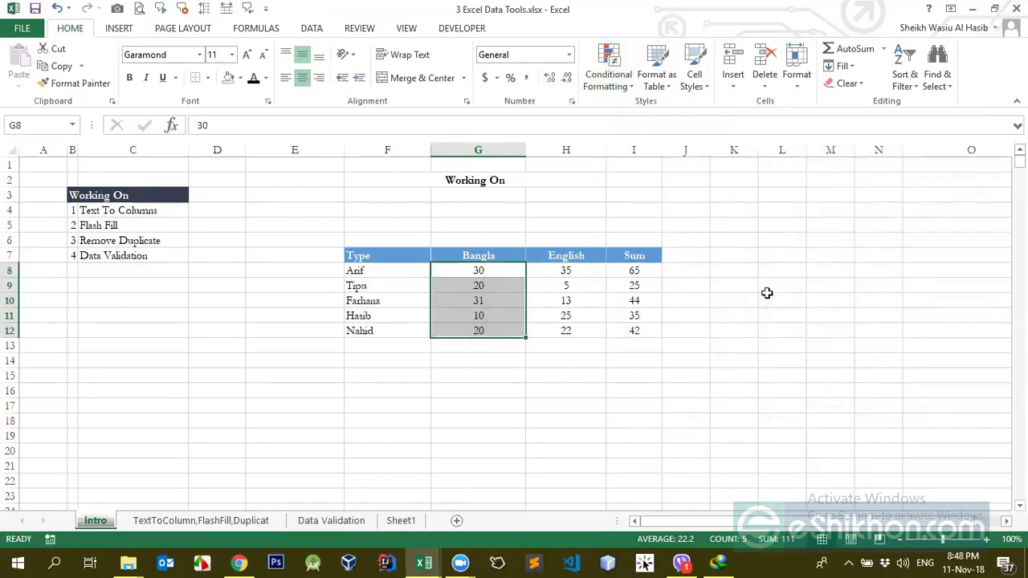
# Start a Duplicate Values highlight rule for the Bangla marks in G8:G12
pyautogui.click(569, 285)
pyautogui.moveTo(482, 271); pyautogui.dragTo(490, 331)
pyautogui.click(627, 77)
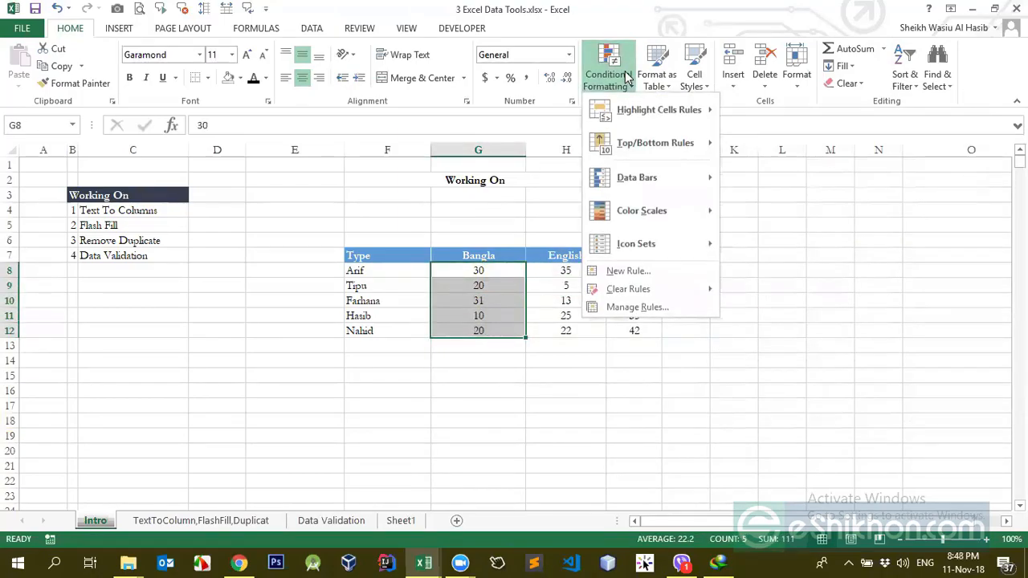
pyautogui.moveTo(633, 124)
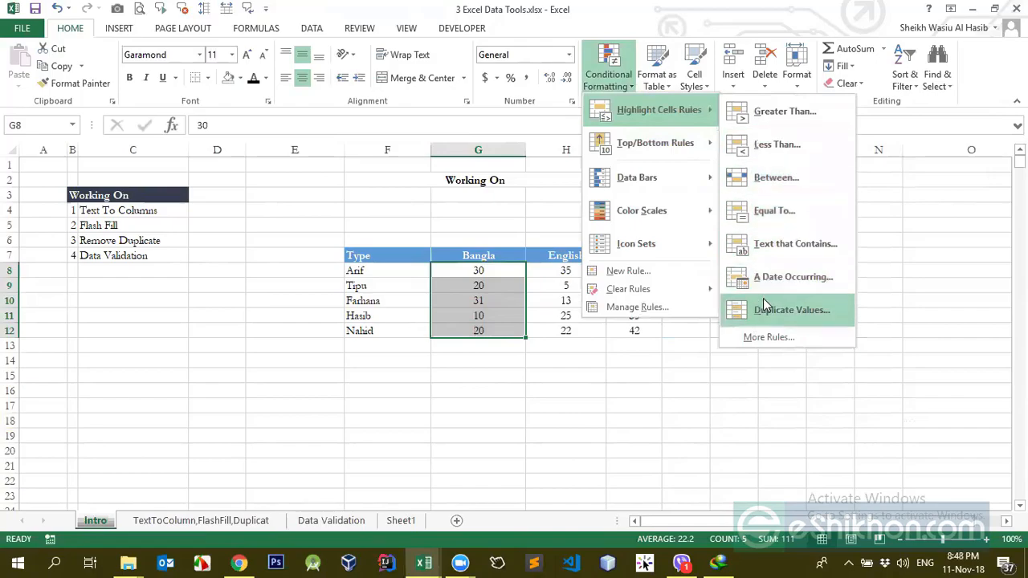
pyautogui.click(512, 281)
pyautogui.click(544, 272)
pyautogui.moveTo(490, 274); pyautogui.dragTo(491, 332)
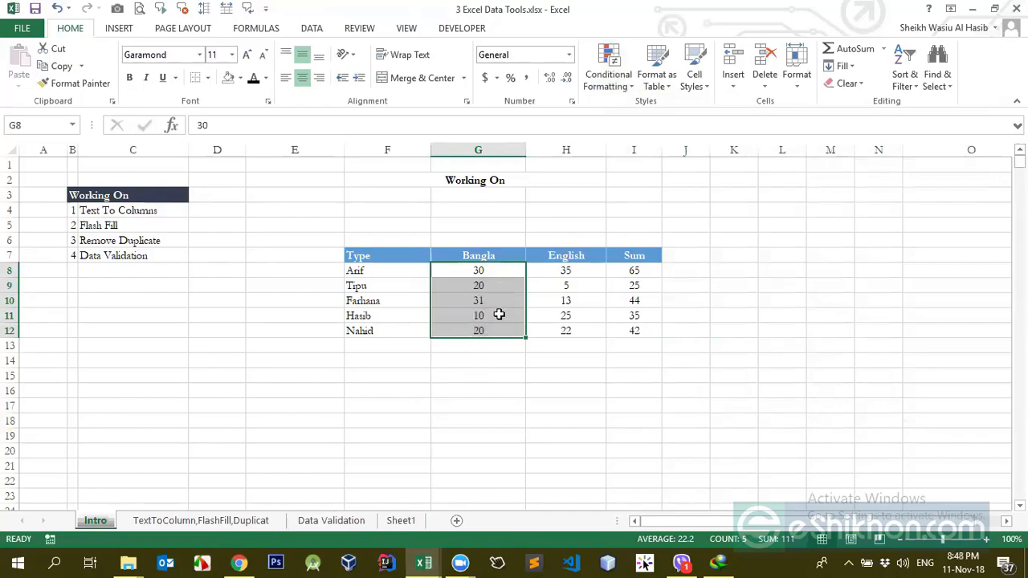
pyautogui.click(612, 80)
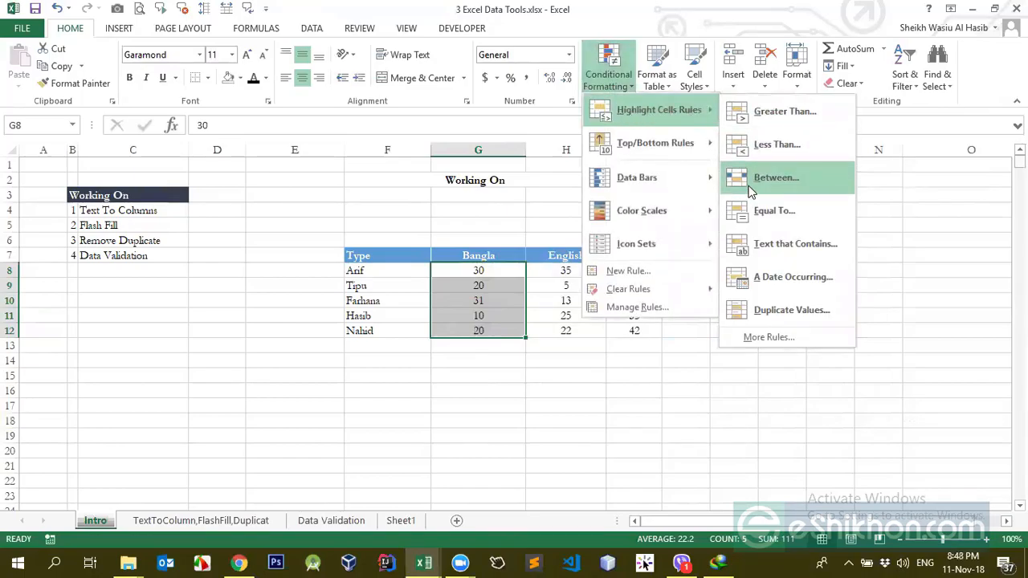
pyautogui.click(749, 308)
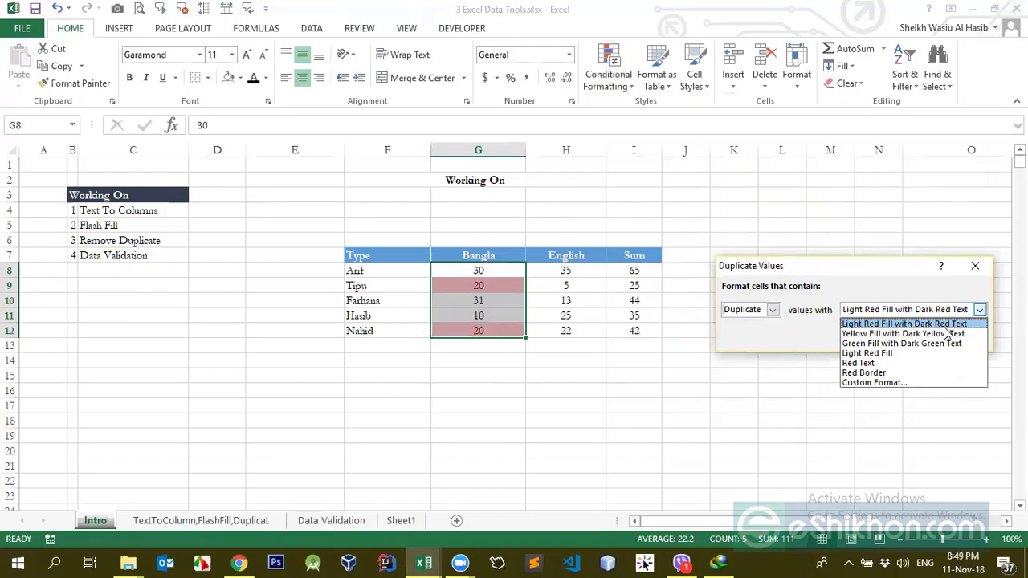
# Preview the red, yellow and green fill formats for duplicate Bangla marks in G8:G12, then cancel the rule
pyautogui.click(896, 277)
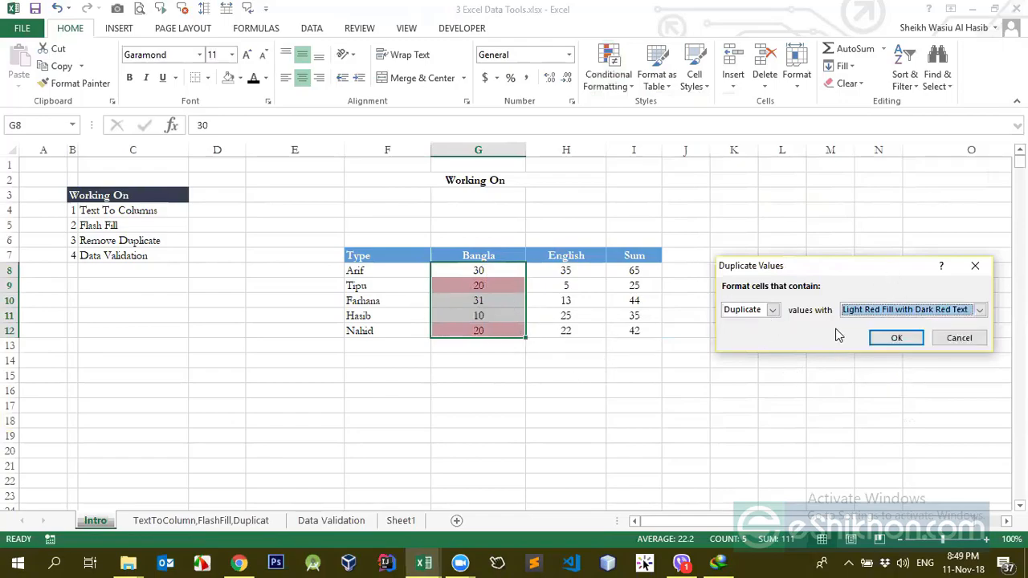
pyautogui.click(773, 310)
pyautogui.click(773, 310)
pyautogui.click(979, 310)
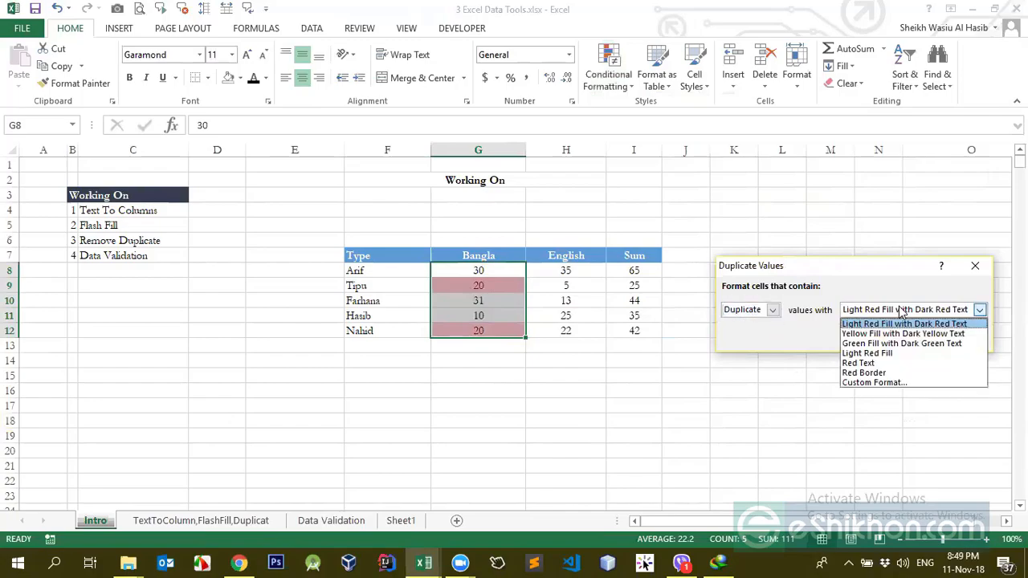
pyautogui.click(895, 334)
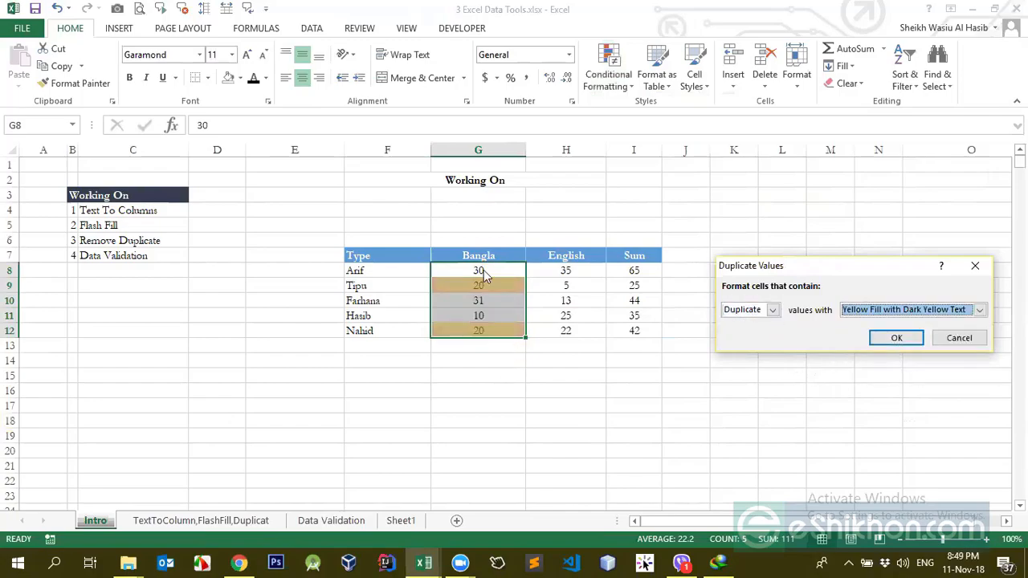
pyautogui.click(902, 309)
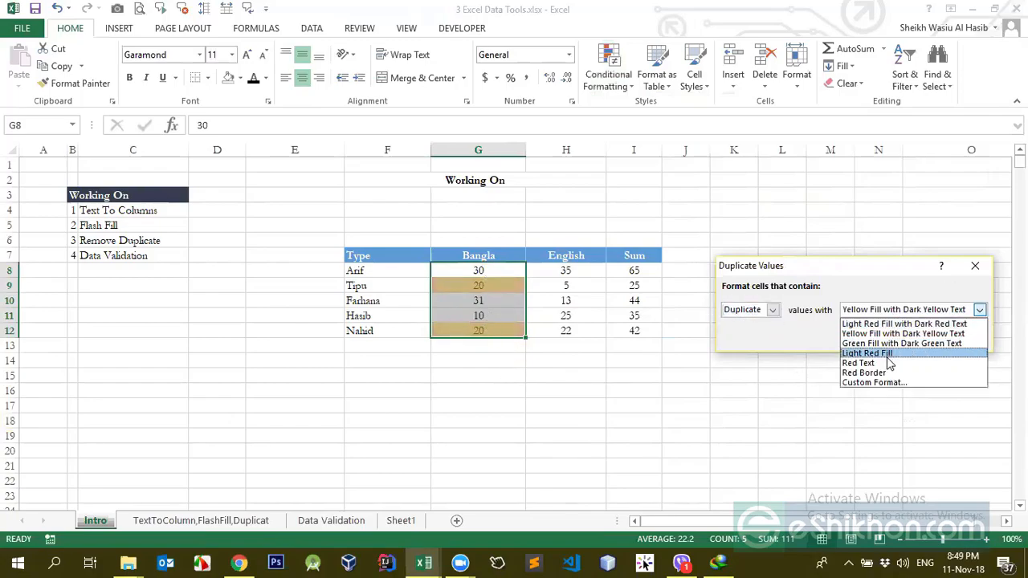
pyautogui.click(884, 346)
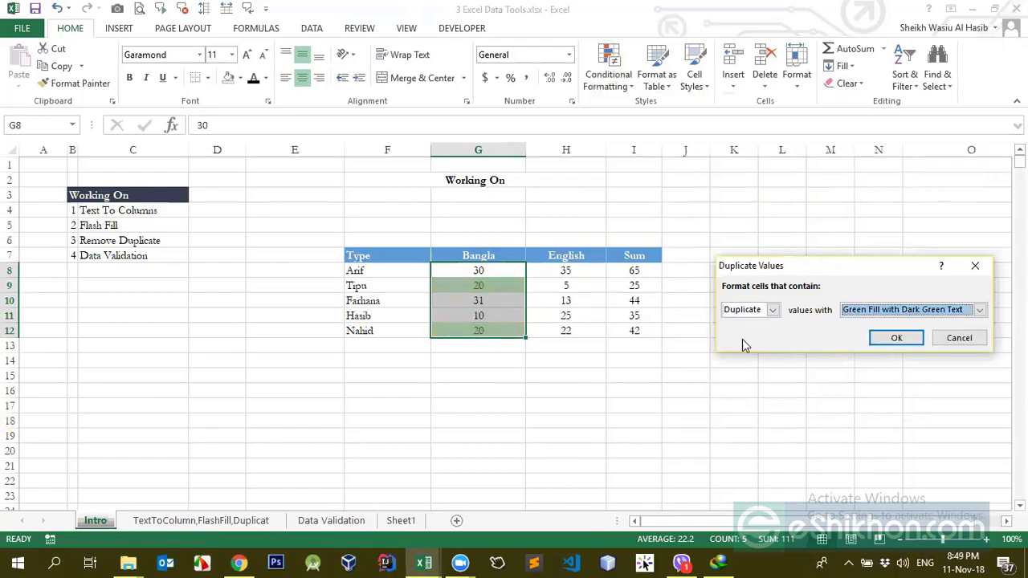
pyautogui.click(975, 339)
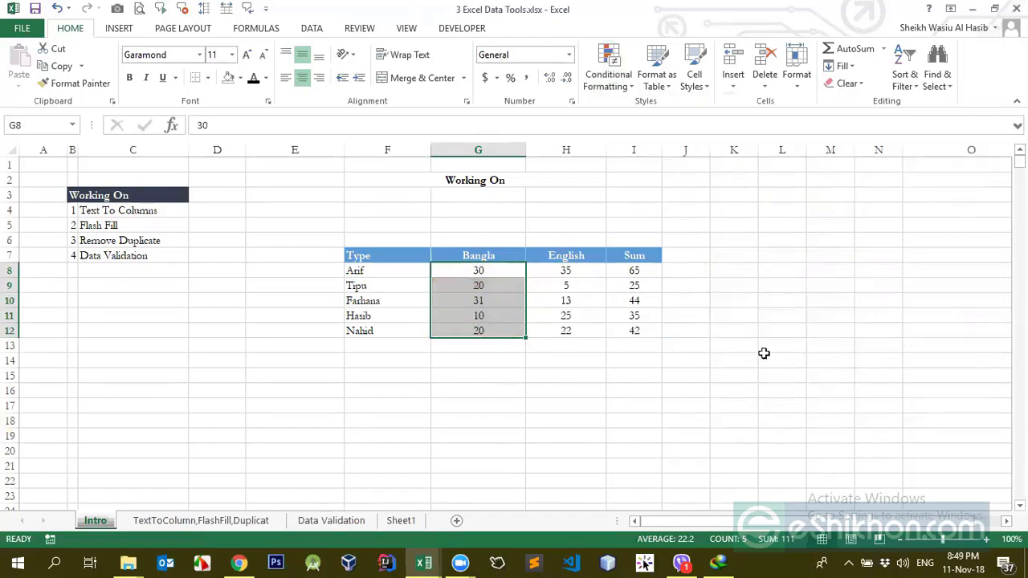
# Highlight duplicate Bangla marks in G8:G12 with Light Red Fill with Dark Red Text, then select the record in F9:I9
pyautogui.click(606, 83)
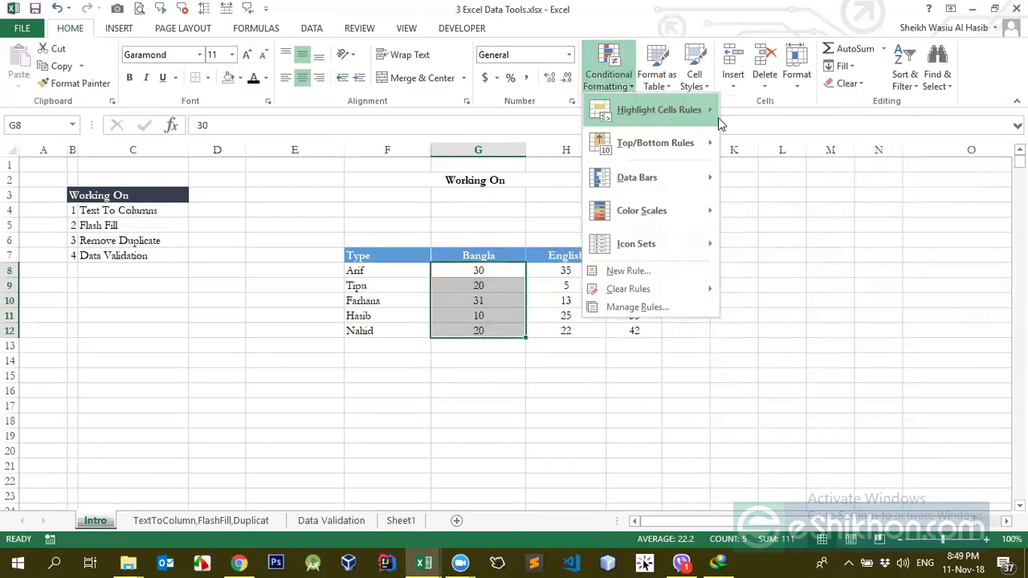
pyautogui.moveTo(717, 117)
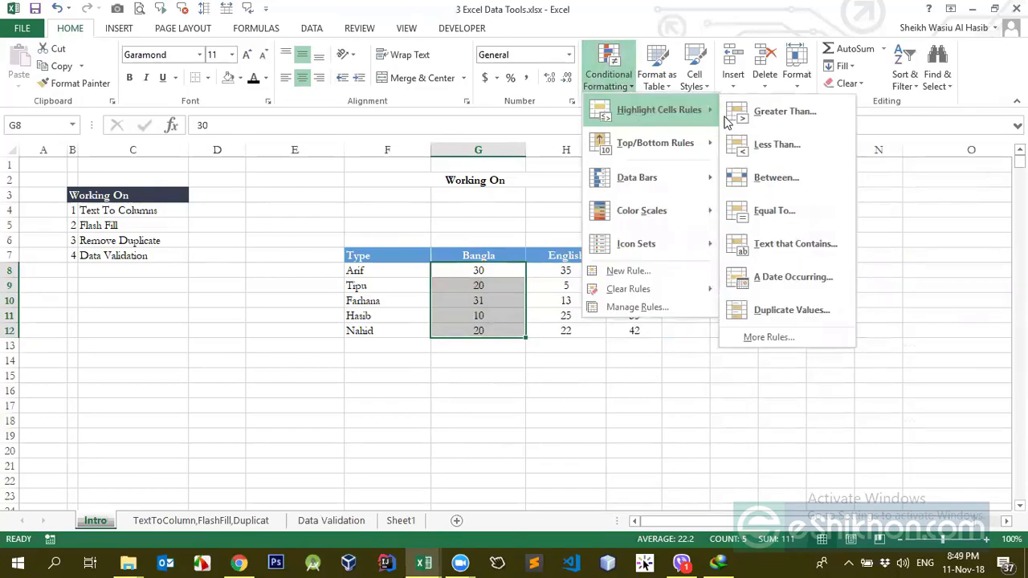
pyautogui.click(773, 310)
pyautogui.click(914, 344)
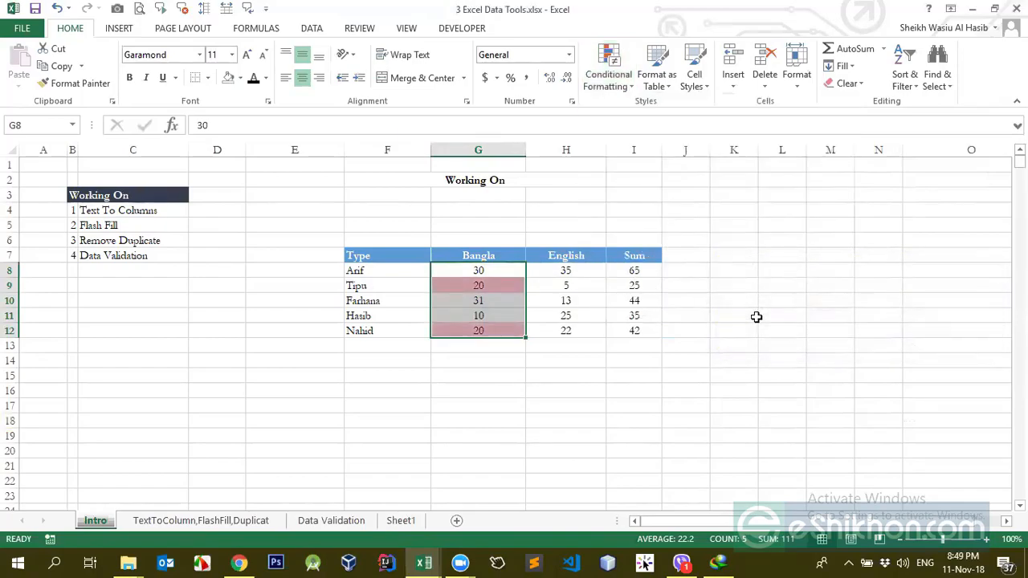
pyautogui.click(491, 290)
pyautogui.click(11, 287)
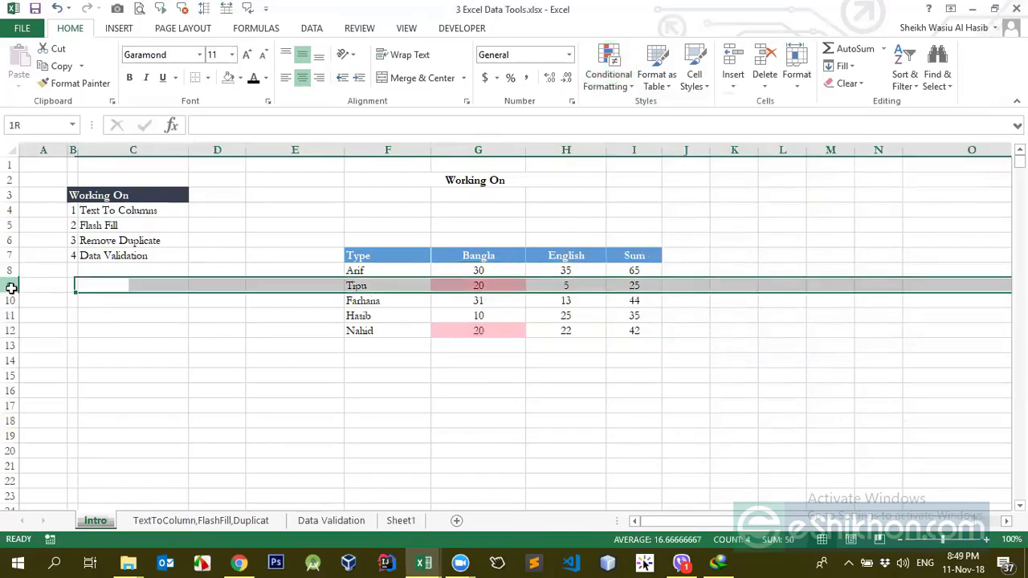
pyautogui.moveTo(389, 291); pyautogui.dragTo(643, 287)
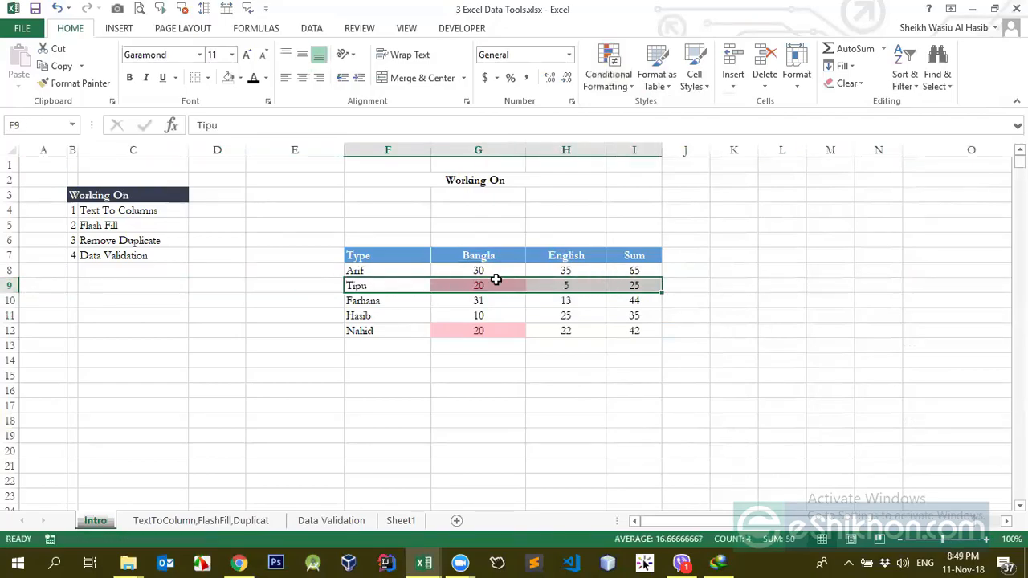
# Clear the duplicate-values rule from the Bangla marks in G8:G12
pyautogui.moveTo(457, 270); pyautogui.dragTo(476, 327)
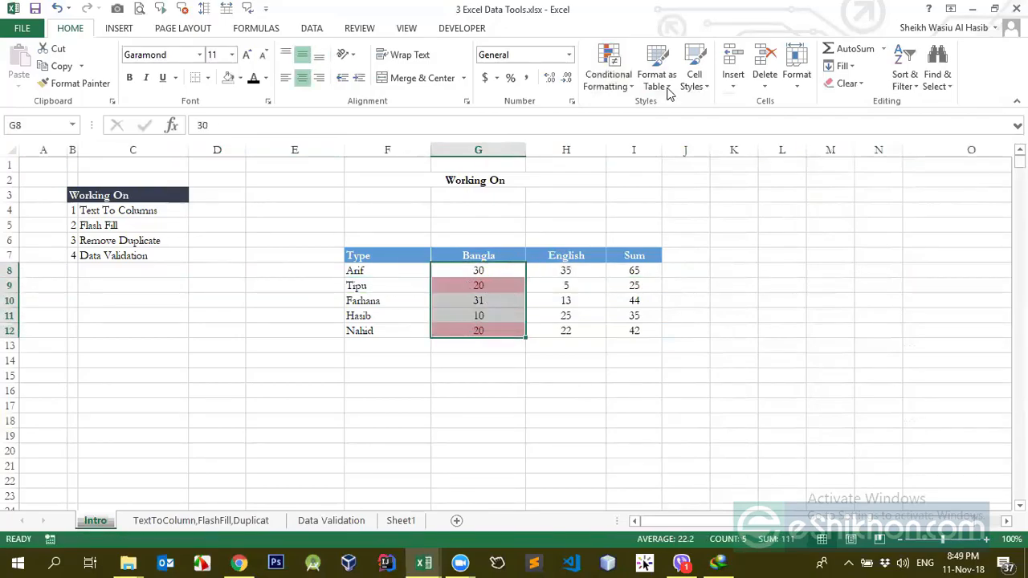
pyautogui.click(615, 80)
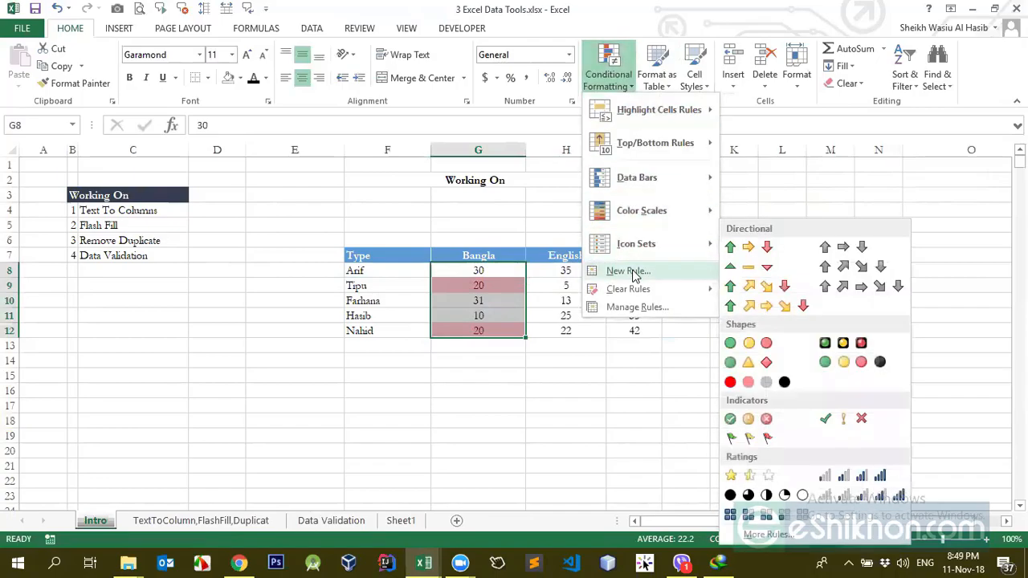
pyautogui.moveTo(710, 287)
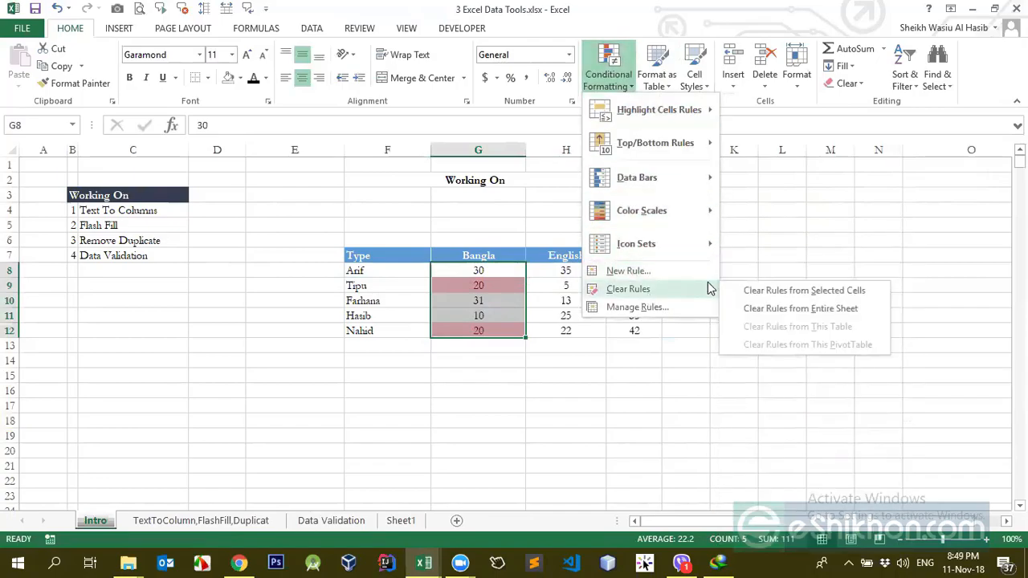
pyautogui.click(759, 291)
# Start a Greater Than highlight rule for the Bangla marks in G8:G12 and preview thresholds of 10, 20 and 30
pyautogui.click(610, 74)
pyautogui.moveTo(695, 117)
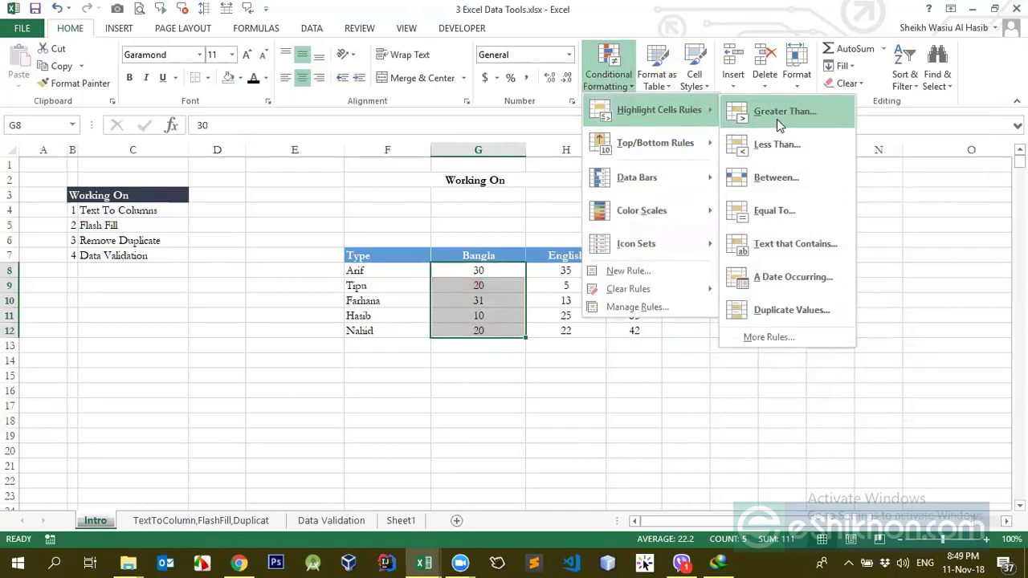
pyautogui.click(777, 119)
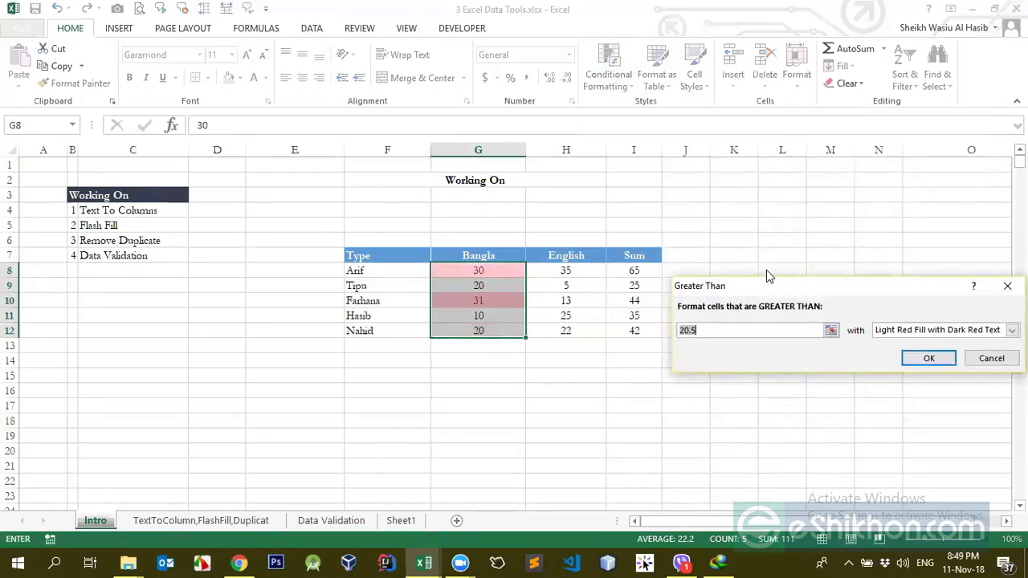
pyautogui.moveTo(767, 281); pyautogui.dragTo(758, 216)
pyautogui.click(688, 269)
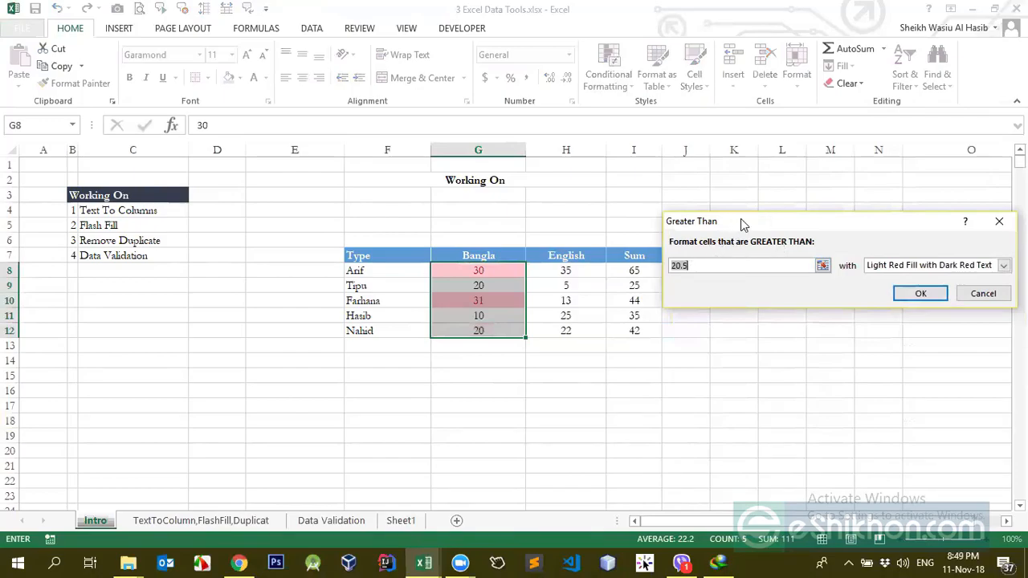
pyautogui.doubleClick(698, 265)
pyautogui.write('10')
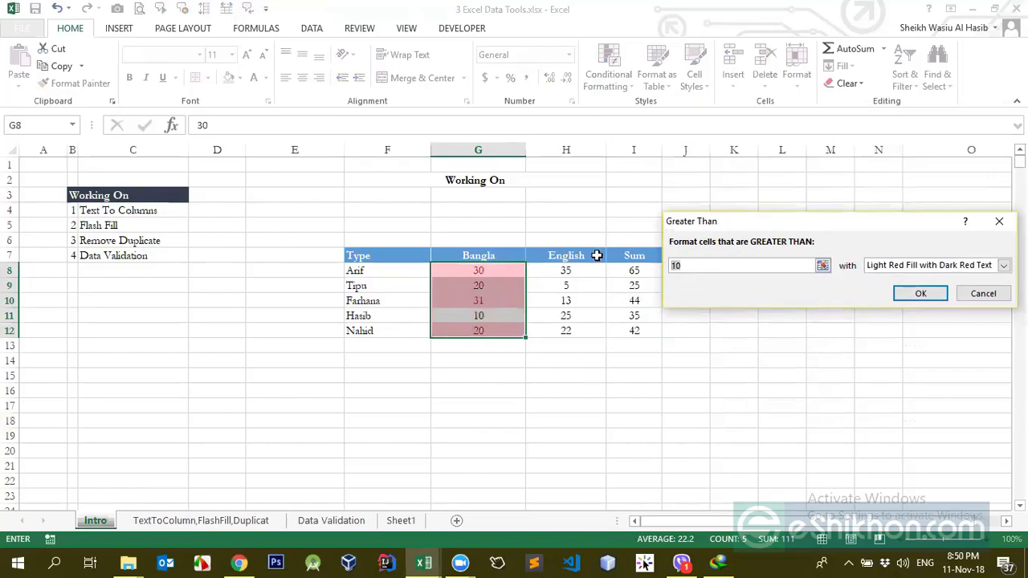
pyautogui.press('BackSpace')
pyautogui.press('BackSpace')
pyautogui.write('20')
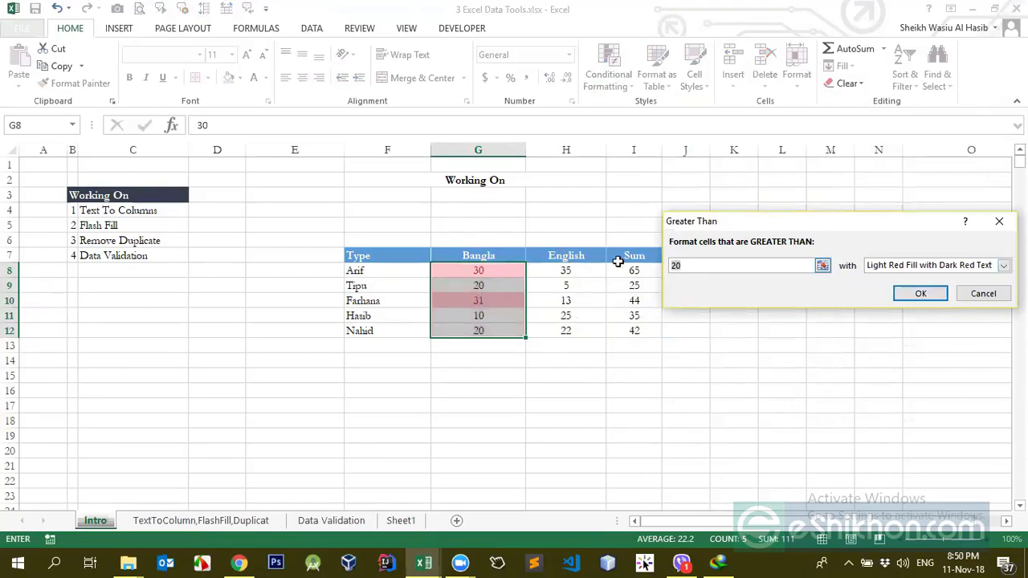
pyautogui.write('30')
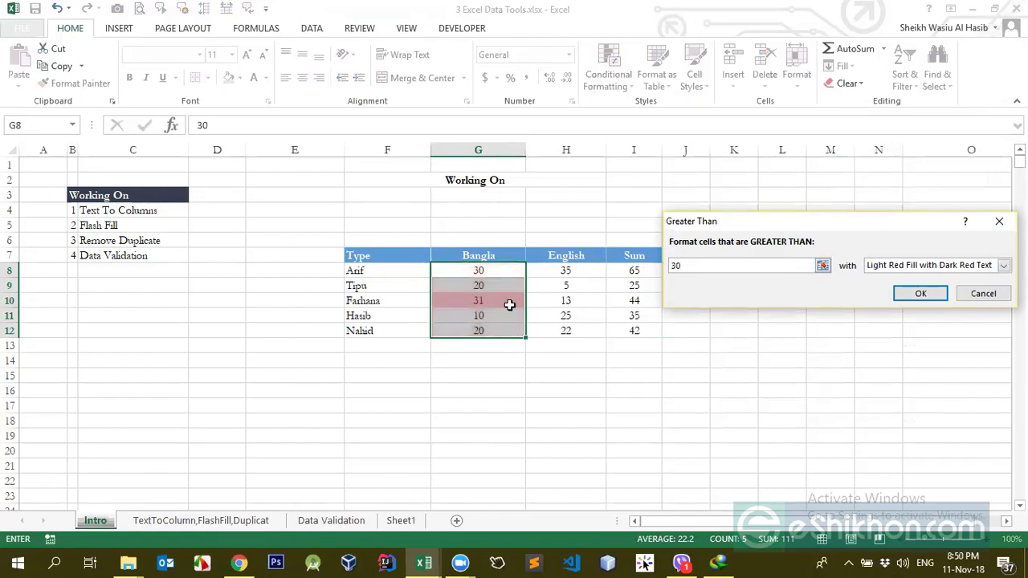
# Set the Greater Than threshold to 50 and apply the rule with Light Red Fill with Dark Red Text
pyautogui.doubleClick(683, 271)
pyautogui.write('50')
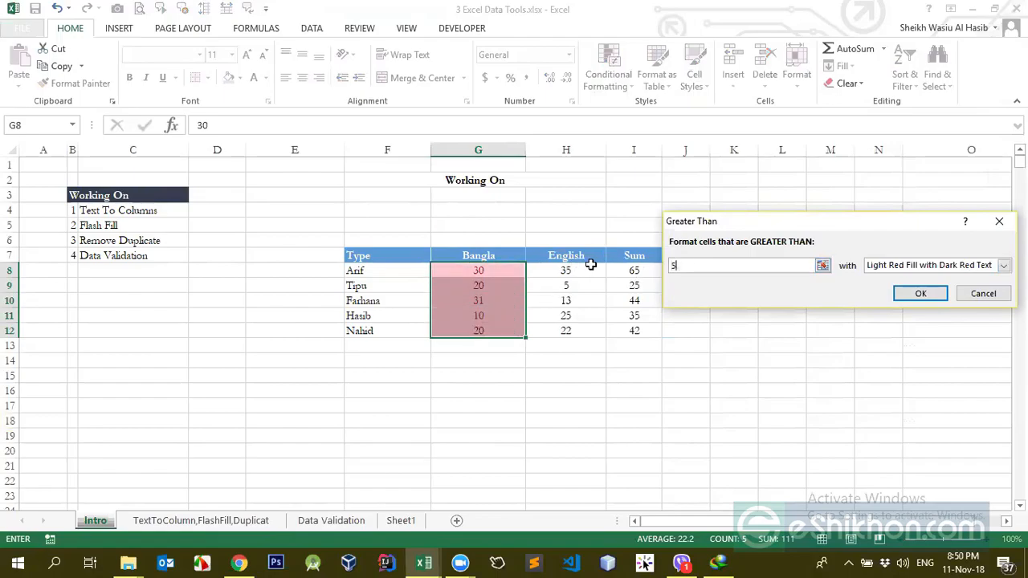
pyautogui.click(921, 294)
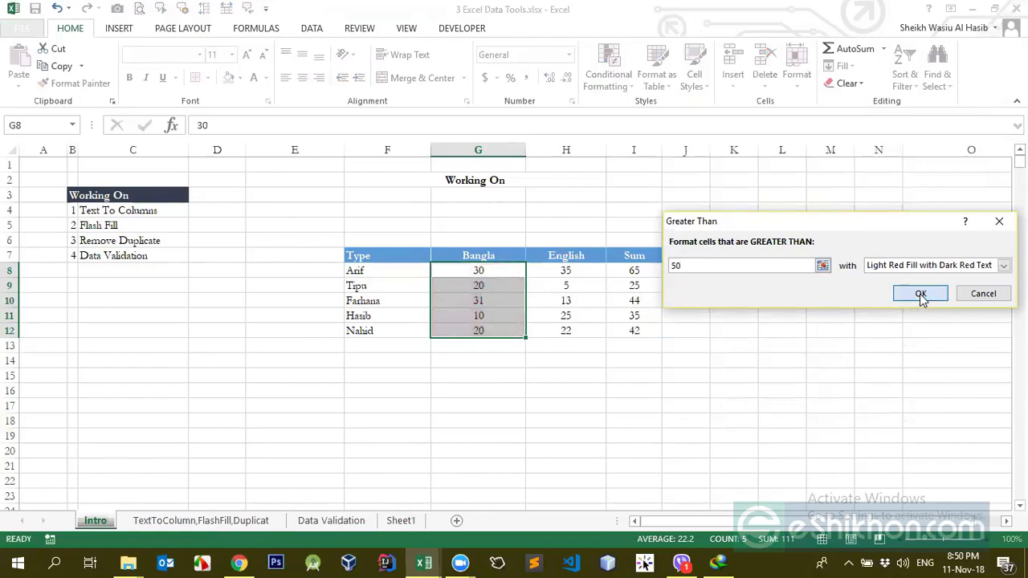
# Test the rule by setting the Bangla mark in G8 to 50 and then to 51
pyautogui.click(472, 274)
pyautogui.write('50')
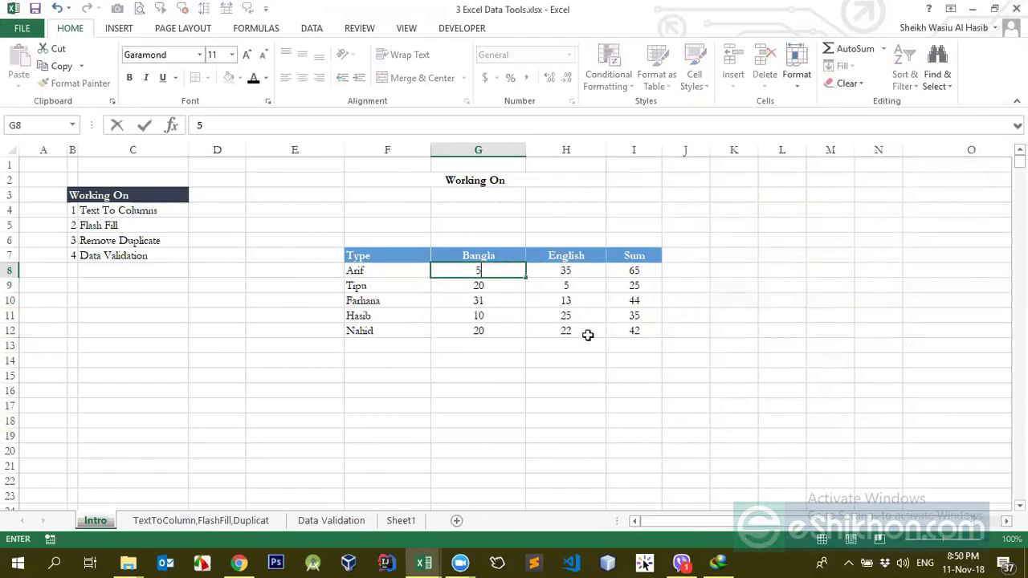
pyautogui.press('Return')
pyautogui.press('Up')
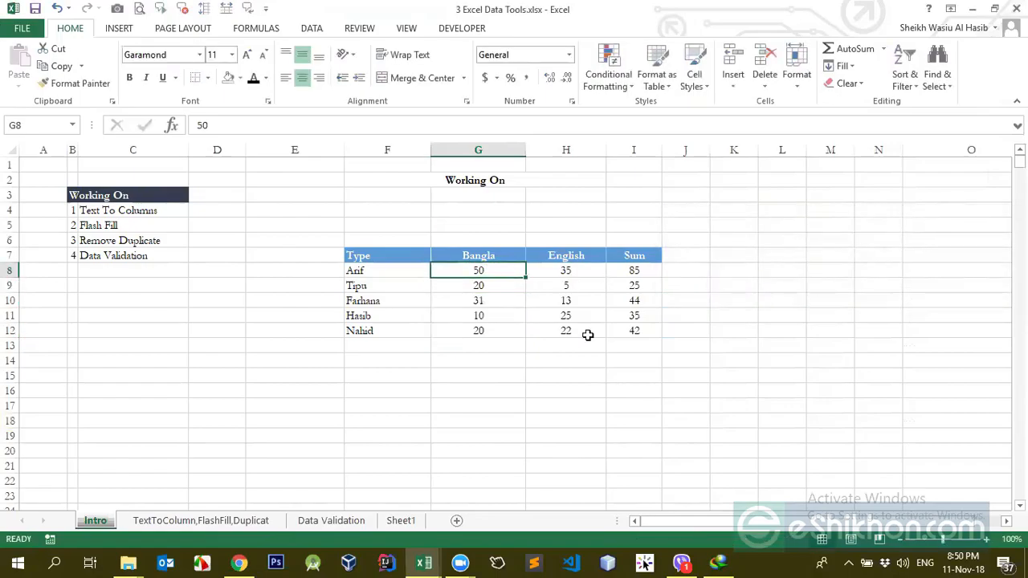
pyautogui.write('51')
pyautogui.press('Return')
pyautogui.press('Return')
pyautogui.press('Return')
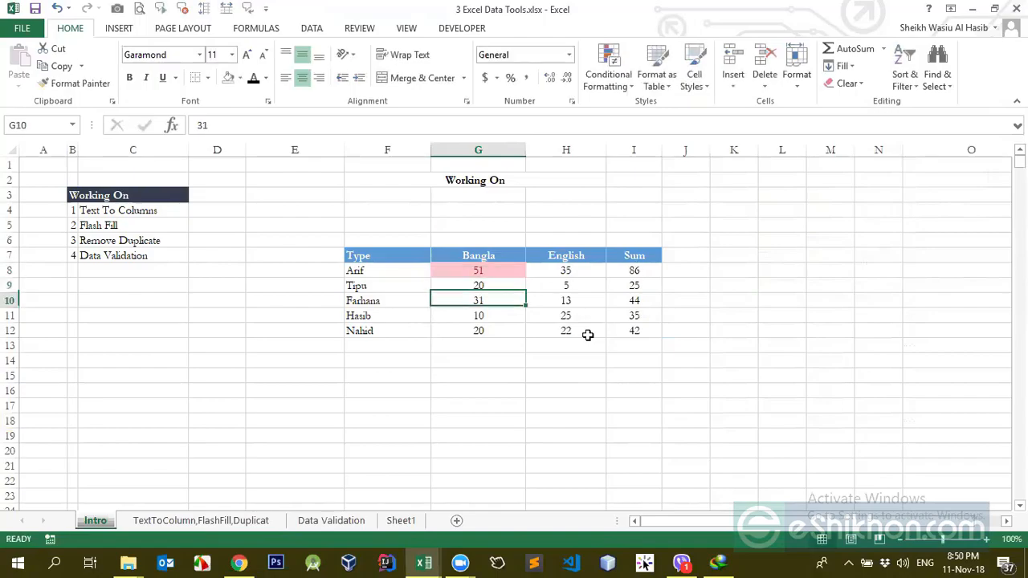
# Set the Bangla mark in G11 to 65
pyautogui.write('65')
pyautogui.press('Return')
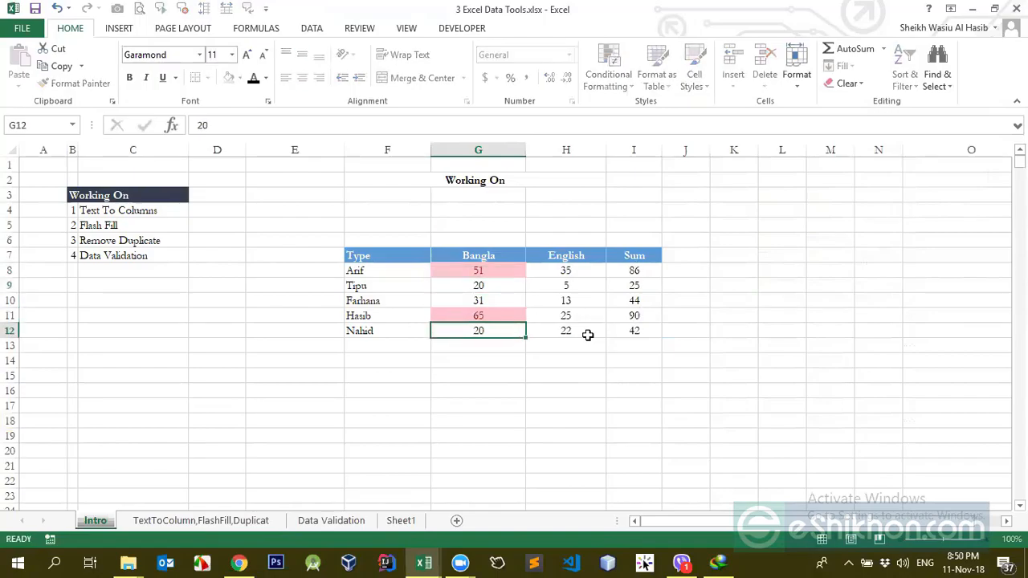
pyautogui.press('Up')
pyautogui.press('Up')
pyautogui.press('Up')
# Try a Less Than highlight rule on G8:G12 with thresholds of 32 and 10, then cancel it
pyautogui.moveTo(505, 271); pyautogui.dragTo(503, 331)
pyautogui.click(604, 78)
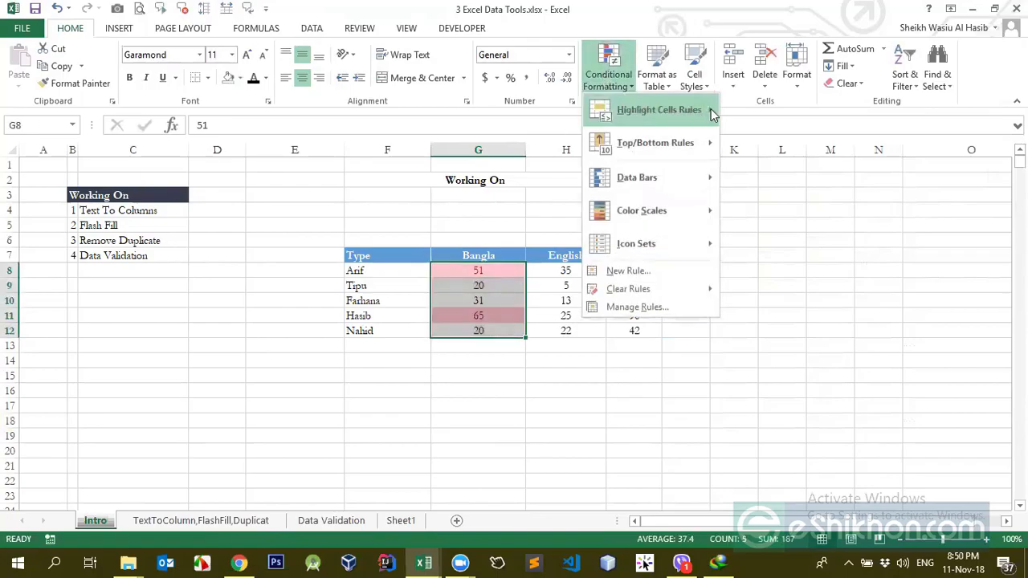
pyautogui.moveTo(701, 110)
pyautogui.click(746, 153)
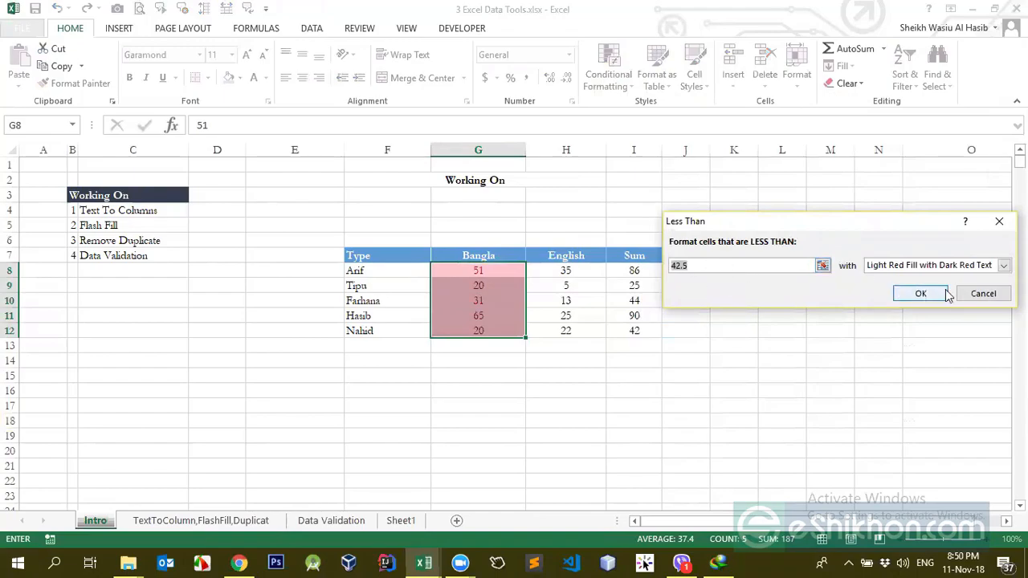
pyautogui.write('3')
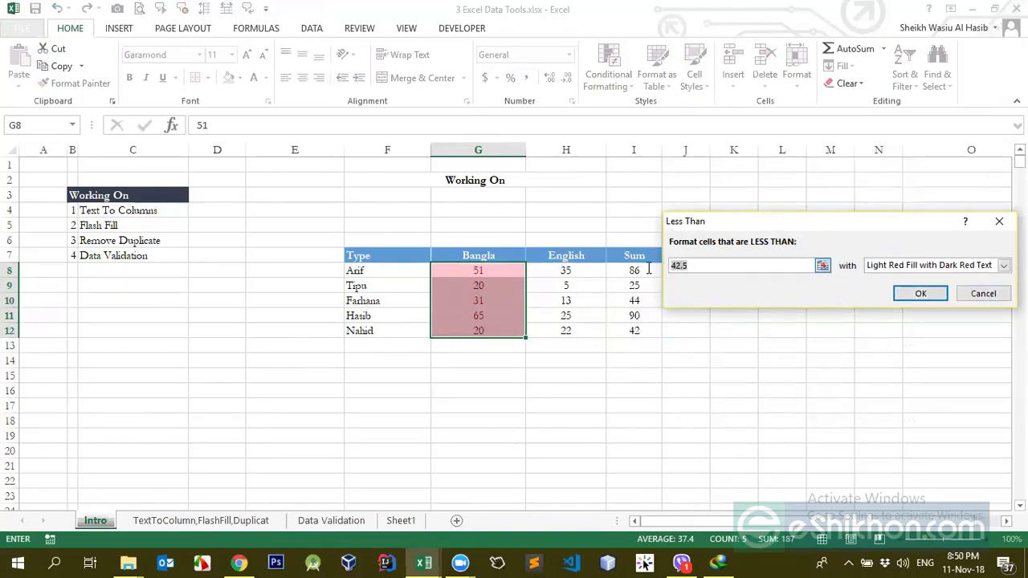
pyautogui.write('2')
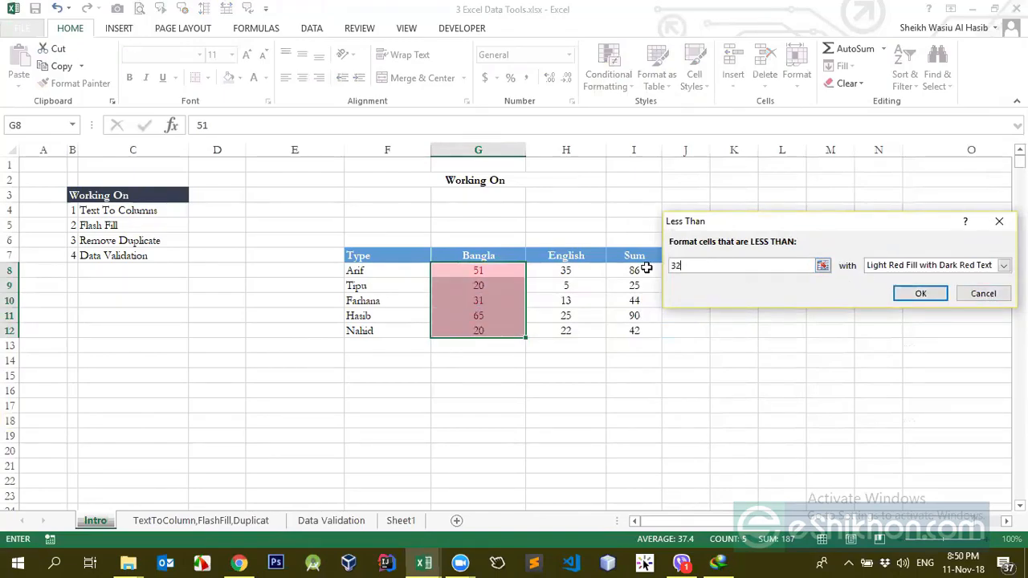
pyautogui.press('BackSpace')
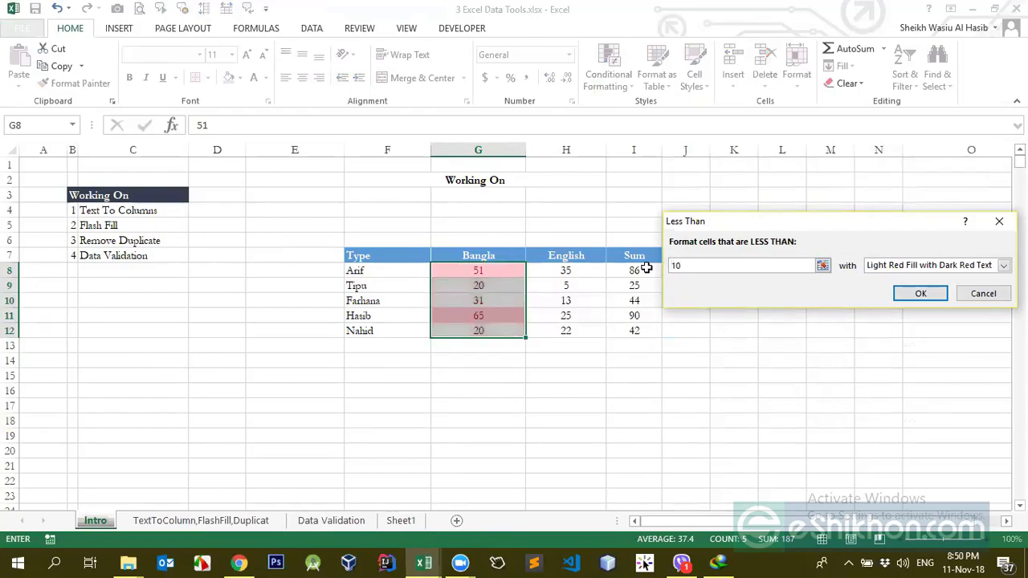
pyautogui.click(984, 293)
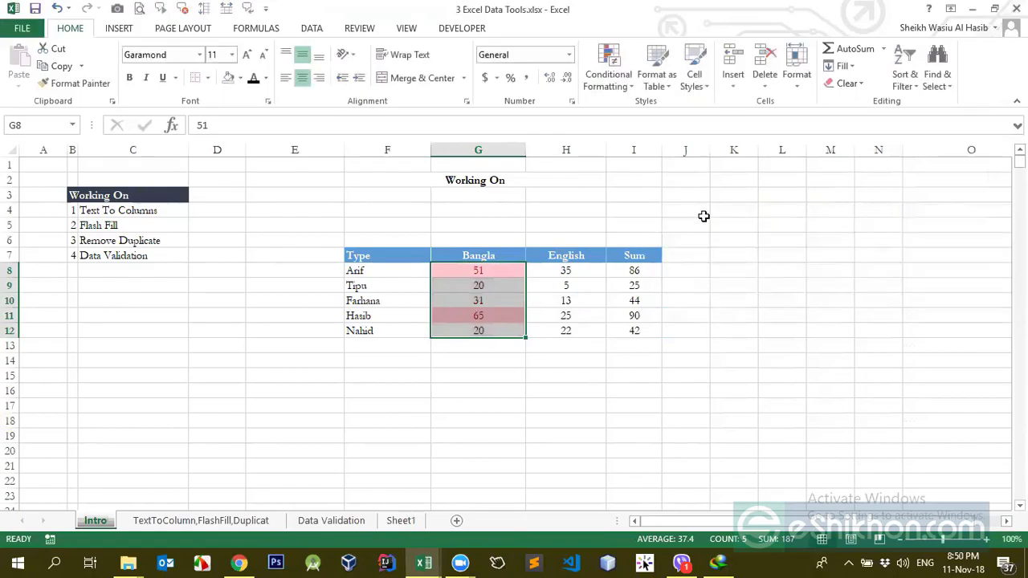
# Clear the Greater Than rule from the selected Bangla marks in G8:G12
pyautogui.click(609, 68)
pyautogui.moveTo(683, 292)
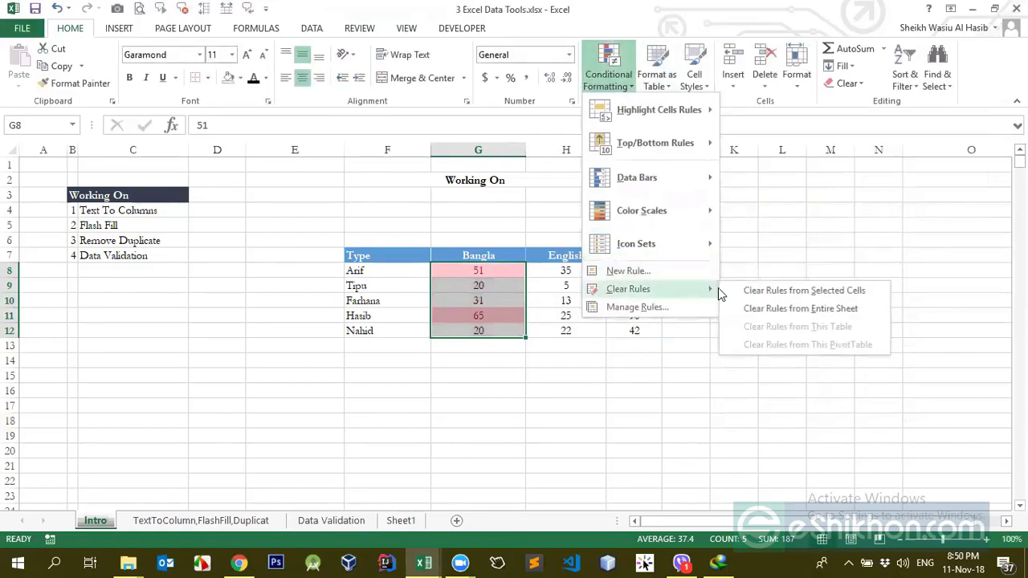
pyautogui.click(804, 290)
# Try a Less Than highlight rule on the Bangla marks in G8:G12 with thresholds of 20 and 30, then cancel it
pyautogui.click(609, 68)
pyautogui.moveTo(683, 110)
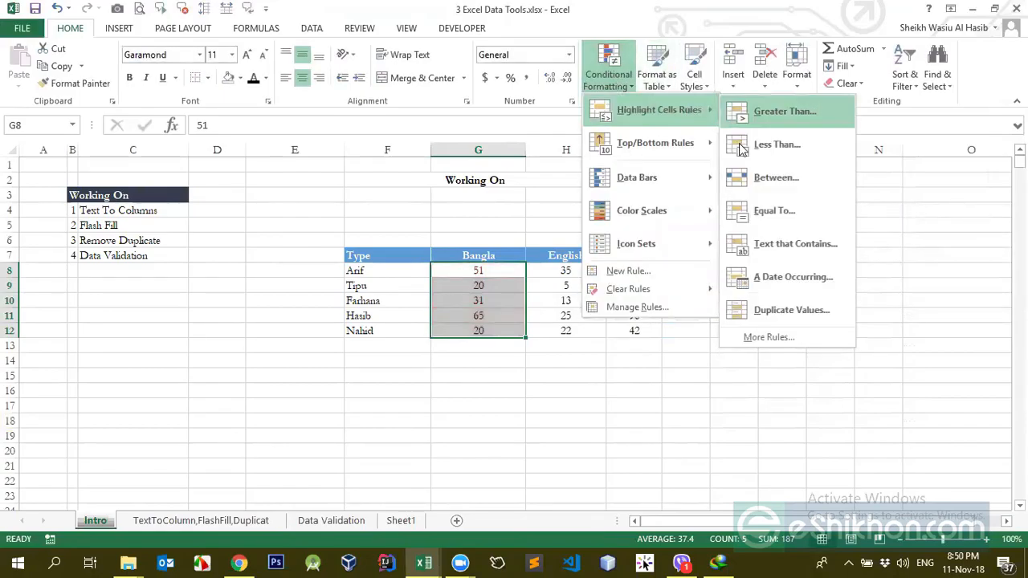
pyautogui.click(764, 149)
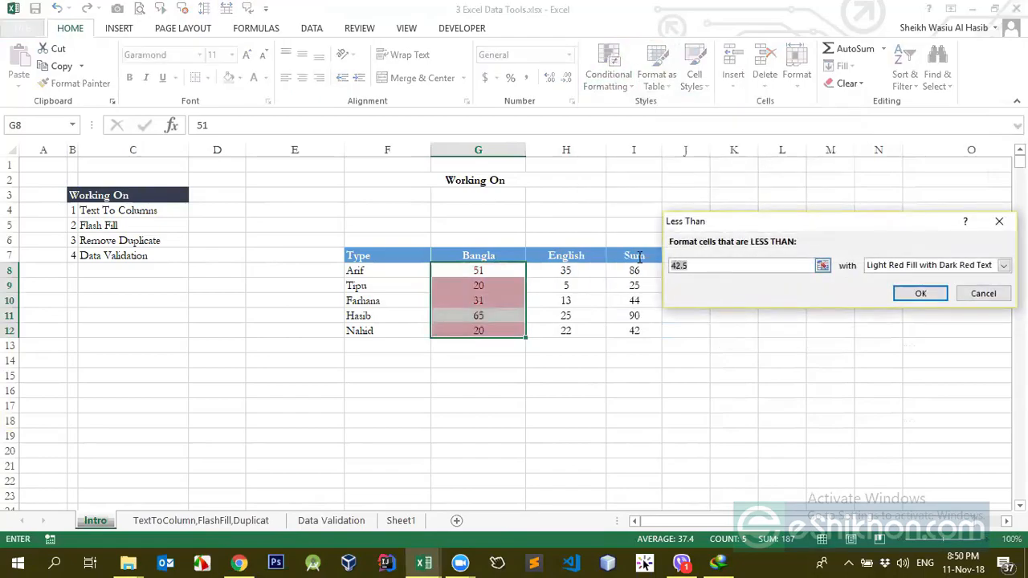
pyautogui.write('20')
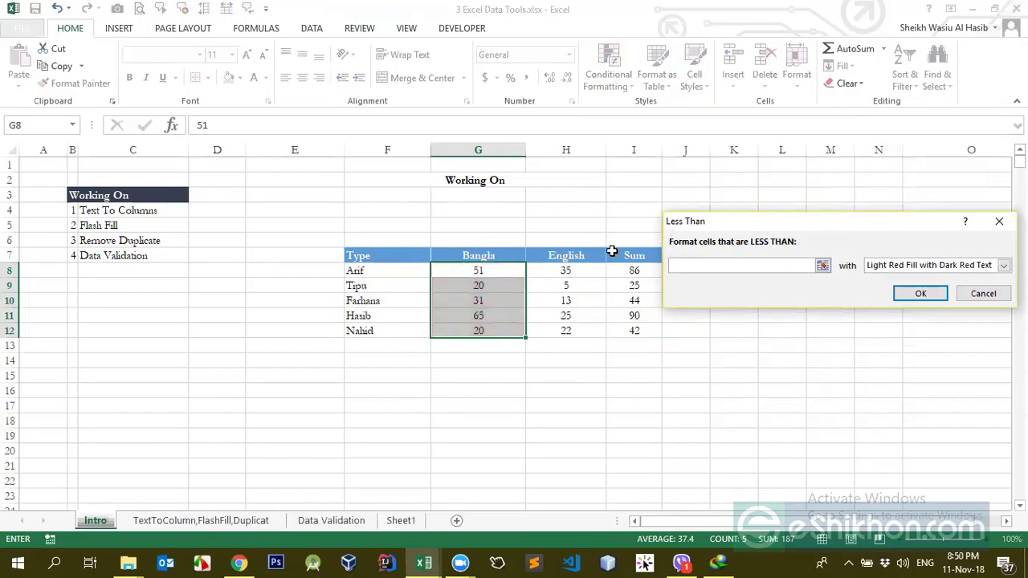
pyautogui.write('30')
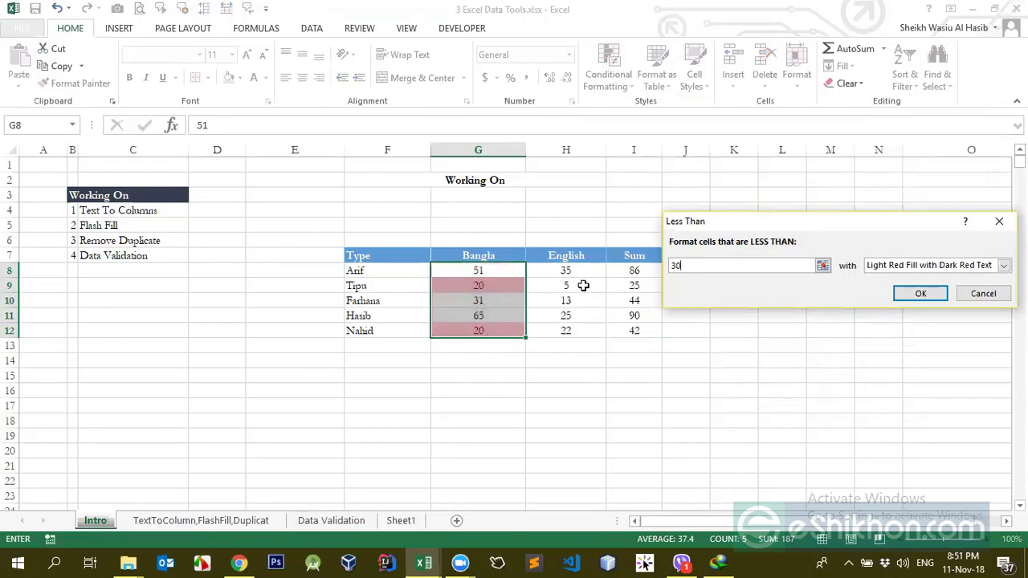
pyautogui.click(984, 294)
# Try a Between highlight rule on G8:G12 with limits of 10 and 30, then cancel it
pyautogui.click(608, 72)
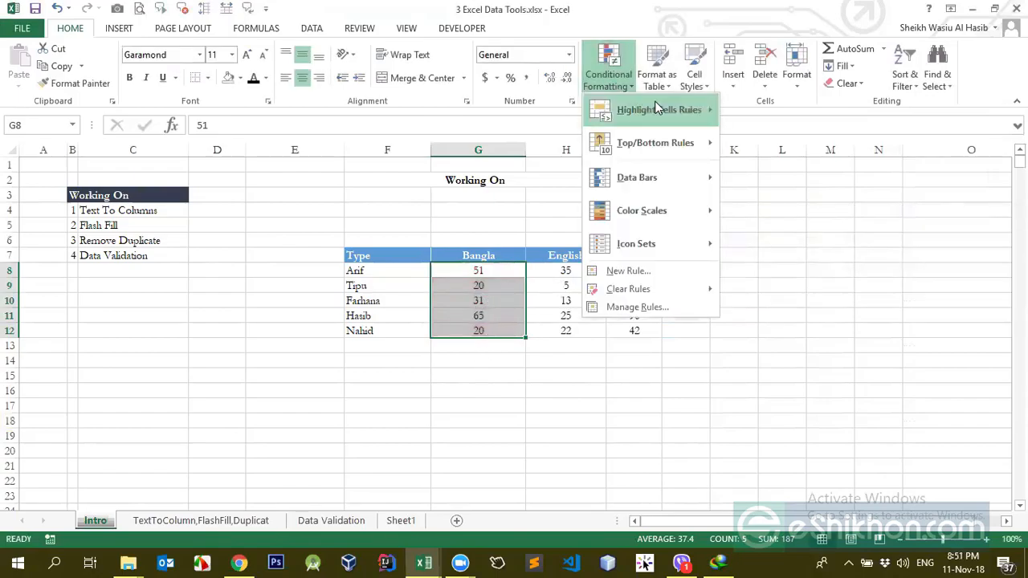
pyautogui.moveTo(691, 110)
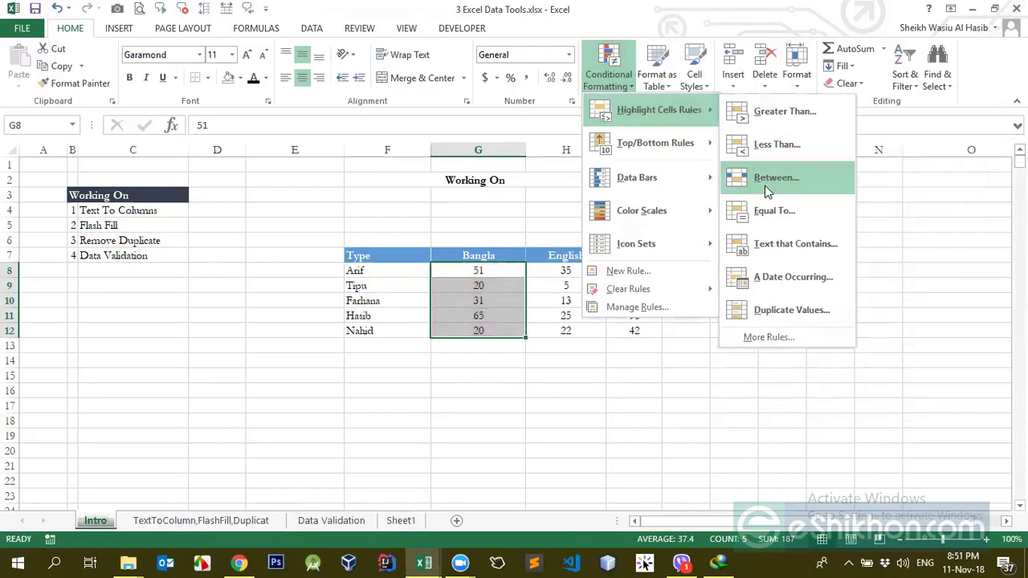
pyautogui.click(765, 184)
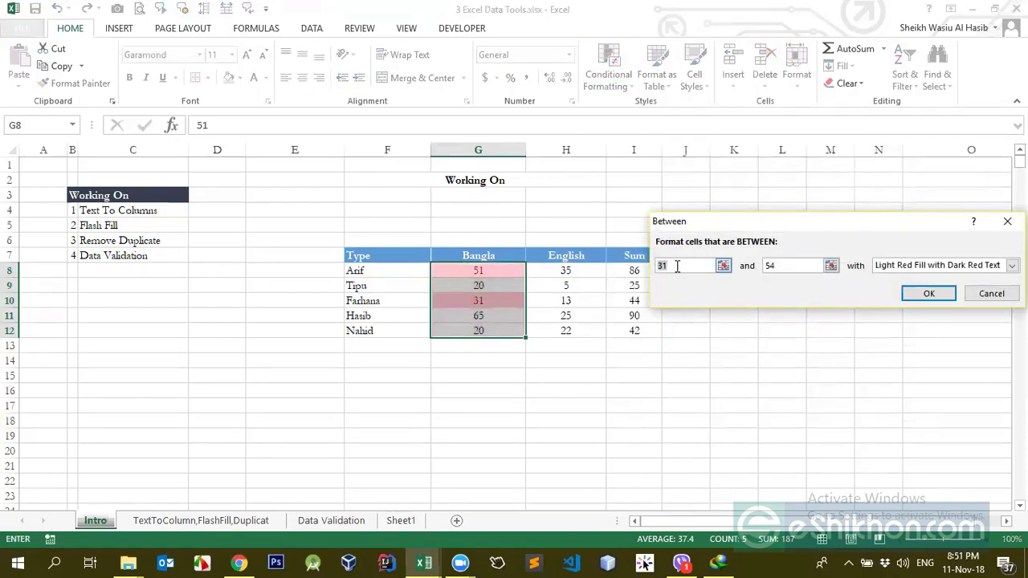
pyautogui.moveTo(677, 266); pyautogui.dragTo(657, 243)
pyautogui.write('10')
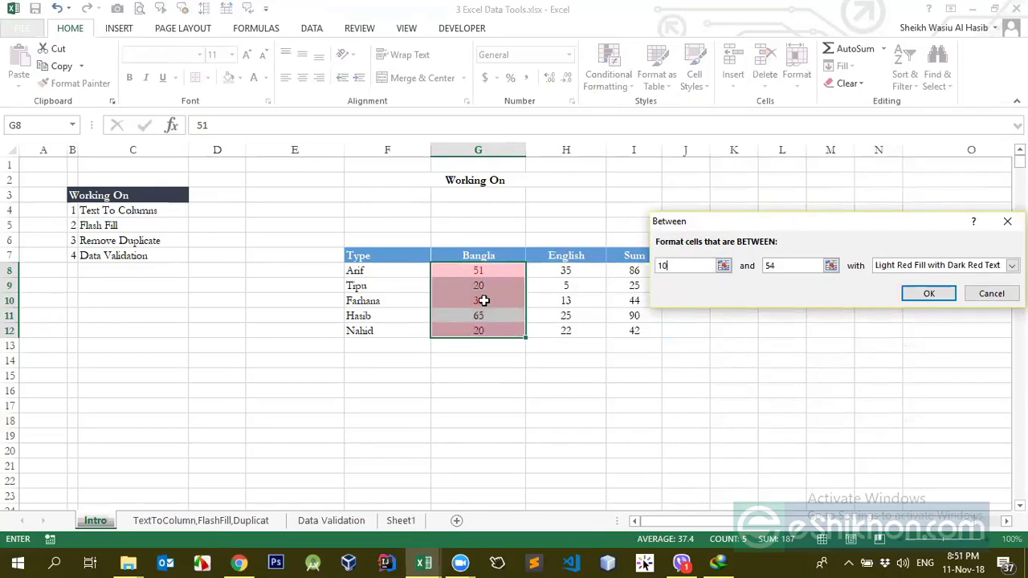
pyautogui.doubleClick(768, 268)
pyautogui.write('30')
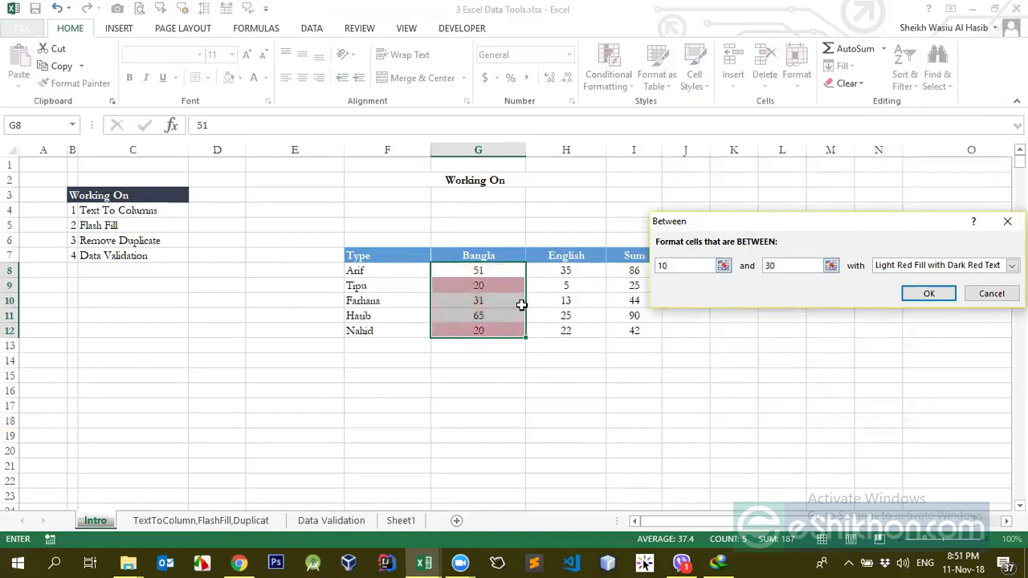
pyautogui.click(988, 294)
# Preview the Top 10 Items rule on the Bangla marks in G8:G12, then cancel it
pyautogui.click(620, 94)
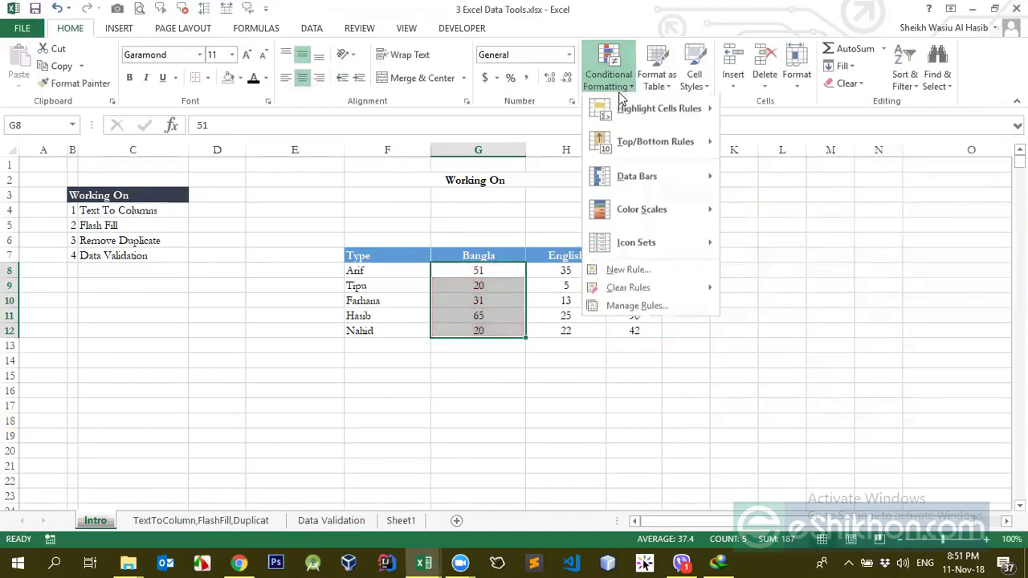
pyautogui.moveTo(711, 112)
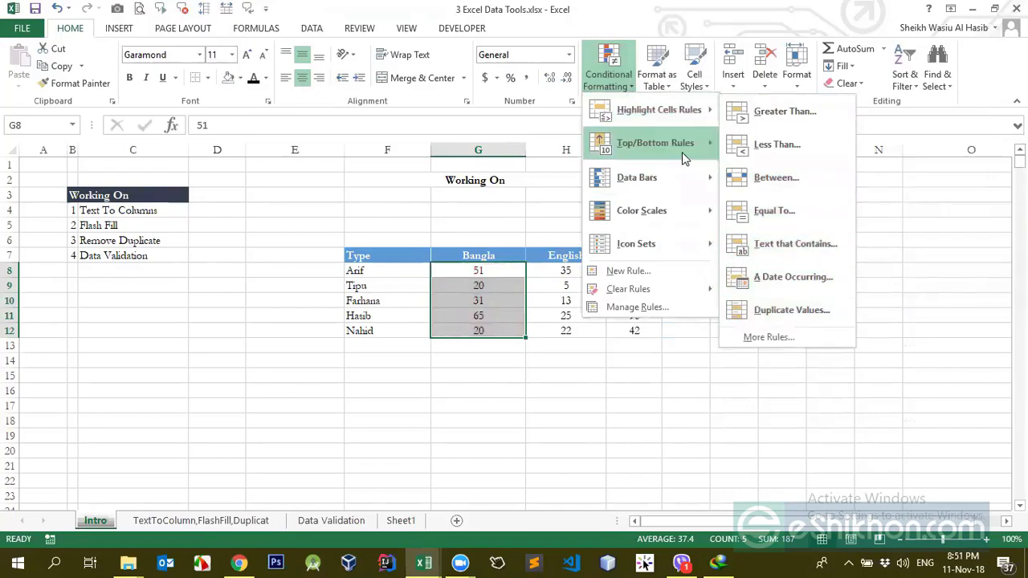
pyautogui.moveTo(683, 158)
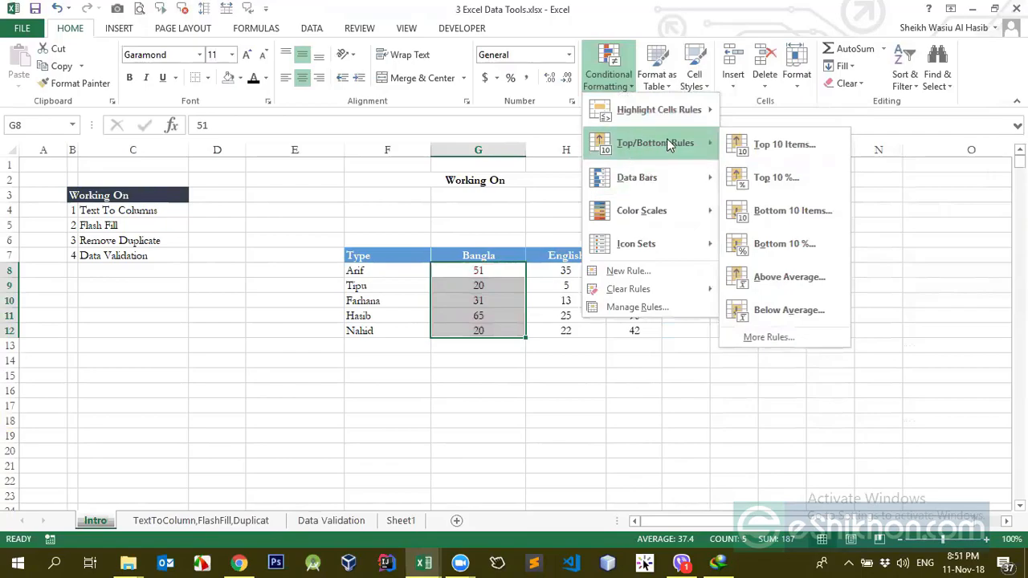
pyautogui.click(792, 148)
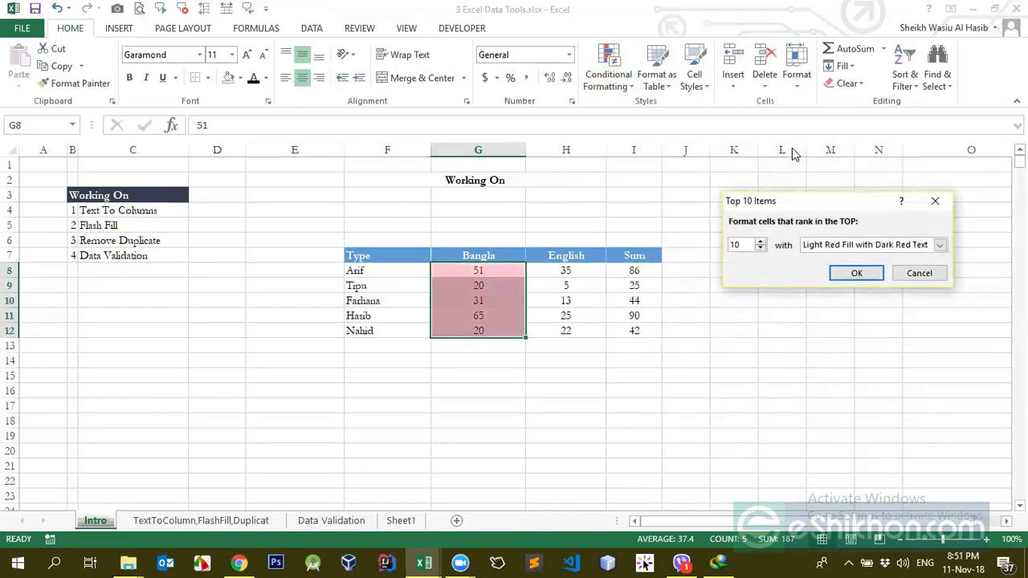
pyautogui.click(918, 274)
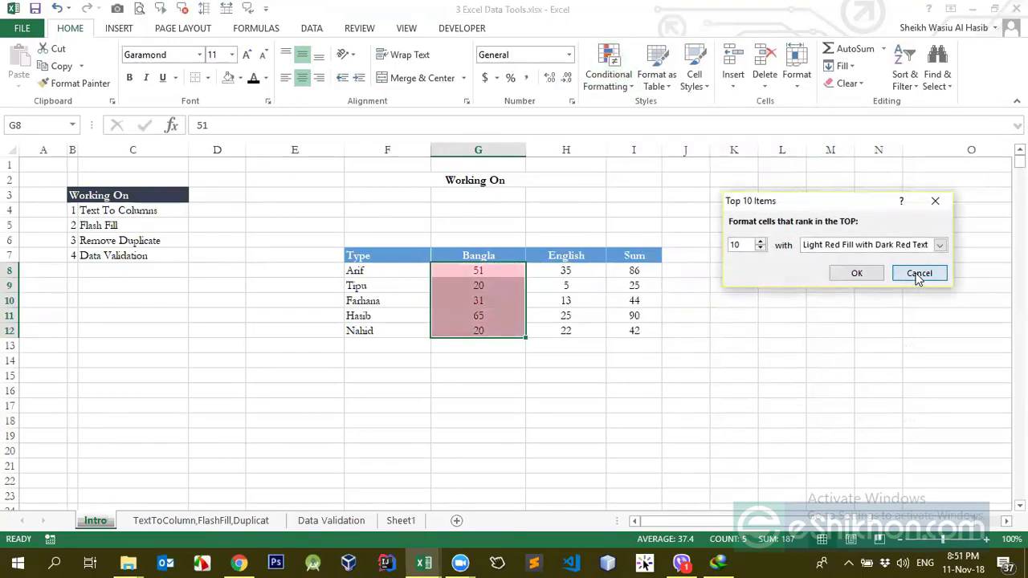
pyautogui.click(536, 345)
pyautogui.moveTo(375, 301); pyautogui.dragTo(395, 334)
pyautogui.hotkey('ctrl', 'c')
pyautogui.click(478, 329)
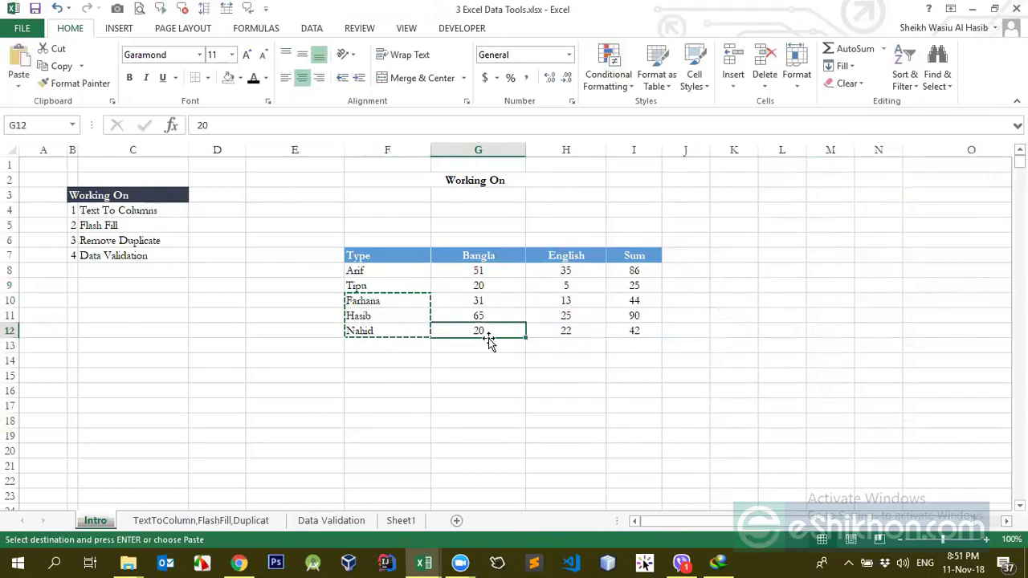
# Enter the formula =RANDBETWEEN(10,100) for the first Bangla mark in G8
pyautogui.click(492, 266)
pyautogui.write('=ra')
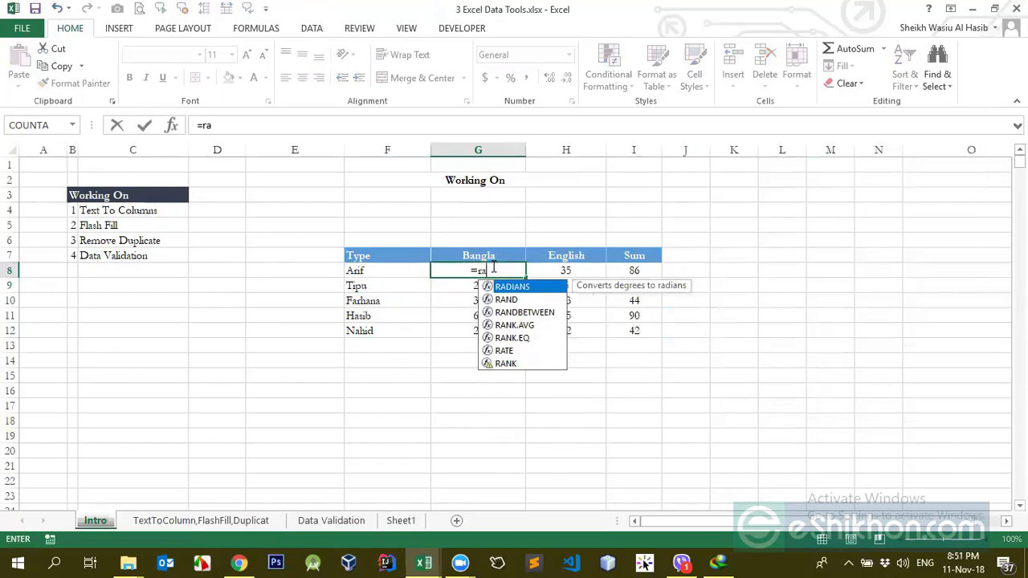
pyautogui.write('nd')
pyautogui.press('Down')
pyautogui.press('Tab')
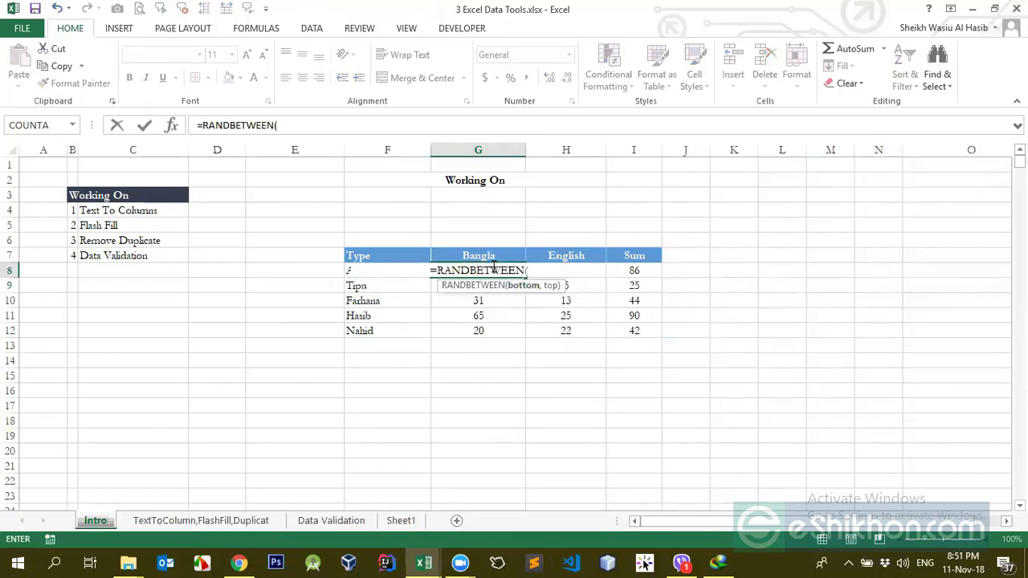
pyautogui.write('10,100')
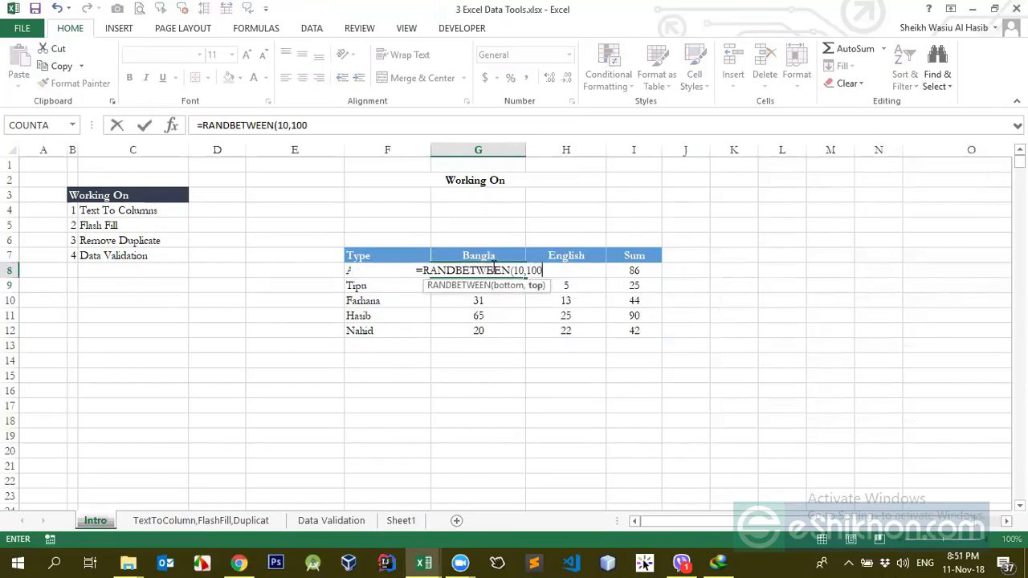
pyautogui.press('Return')
# Copy the RANDBETWEEN formula from G8 down the Bangla column to G34
pyautogui.click(493, 266)
pyautogui.hotkey('ctrl', 'c')
pyautogui.hotkey('shift', 'Down')
pyautogui.hotkey('shift', 'Down')
pyautogui.hotkey('shift', 'Down')
pyautogui.hotkey('shift', 'Down')
pyautogui.hotkey('shift', 'Down')
pyautogui.hotkey('shift', 'Down')
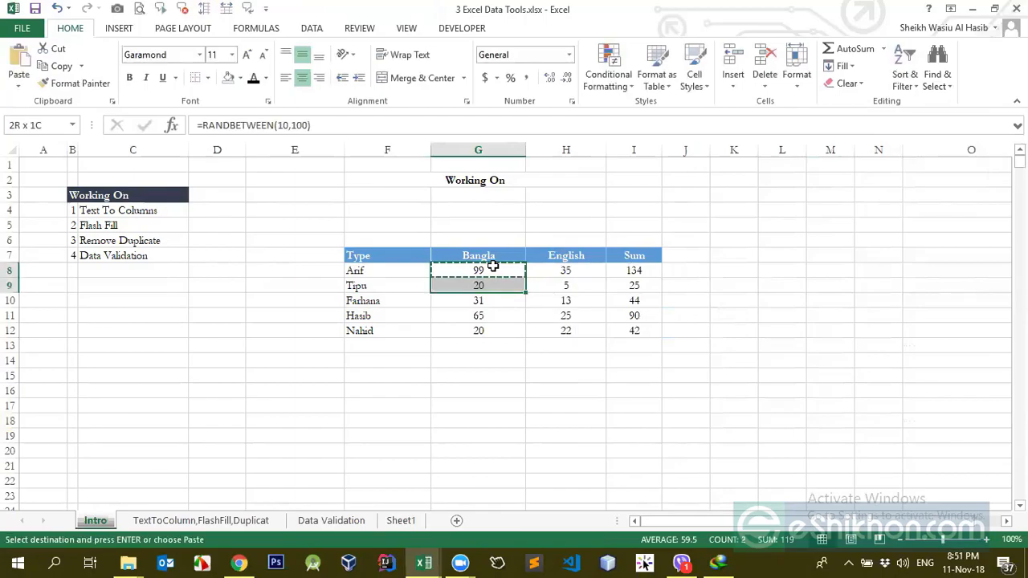
pyautogui.hotkey('shift', 'Down')
pyautogui.hotkey('shift', 'Down')
pyautogui.hotkey('shift', 'Down')
pyautogui.hotkey('shift', 'Down')
pyautogui.hotkey('shift', 'Down')
pyautogui.hotkey('shift', 'Down')
pyautogui.hotkey('shift', 'Down')
pyautogui.hotkey('shift', 'Down')
pyautogui.hotkey('shift', 'Down')
pyautogui.hotkey('shift', 'Down')
pyautogui.hotkey('shift', 'Down')
pyautogui.hotkey('shift', 'Down')
pyautogui.hotkey('shift', 'Down')
pyautogui.hotkey('shift', 'Down')
pyautogui.hotkey('shift', 'Down')
pyautogui.hotkey('shift', 'Down')
pyautogui.hotkey('shift', 'Down')
pyautogui.hotkey('shift', 'Down')
pyautogui.hotkey('shift', 'Down')
pyautogui.hotkey('shift', 'Down')
pyautogui.press('Return')
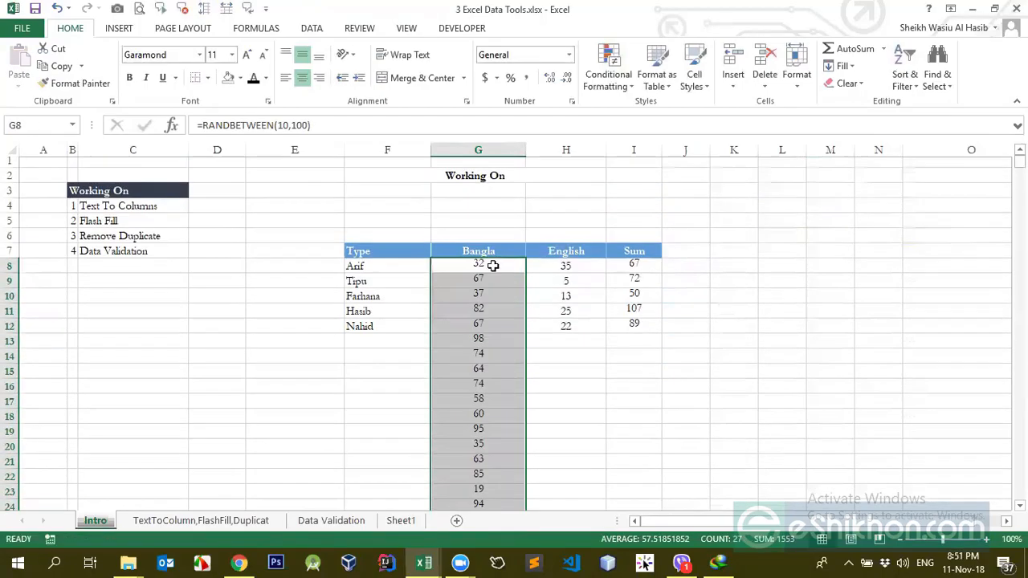
# Copy the random-mark formula from G34 into the English column, H8:H34
pyautogui.scroll(-4, 492, 266)
pyautogui.scroll(1, 492, 266)
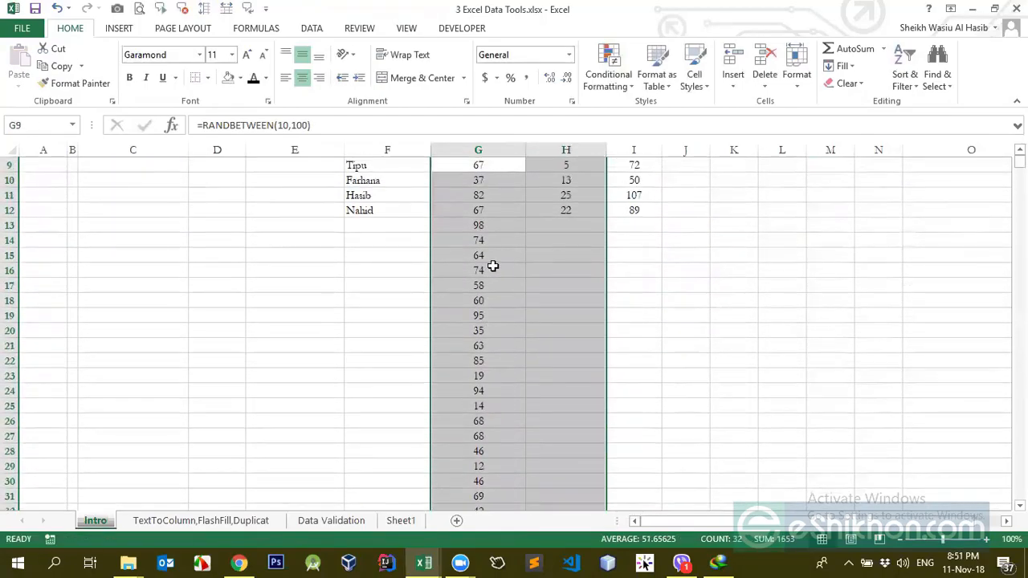
pyautogui.hotkey('shift', 'BackSpace')
pyautogui.hotkey('ctrl', 'Down')
pyautogui.hotkey('ctrl', 'c')
pyautogui.press('Right')
pyautogui.hotkey('ctrl', 'shift', 'Up')
pyautogui.hotkey('ctrl', 'shift', 'Up')
pyautogui.press('Return')
pyautogui.press('Left')
pyautogui.hotkey('shift', 'Up')
pyautogui.hotkey('ctrl', 'Up')
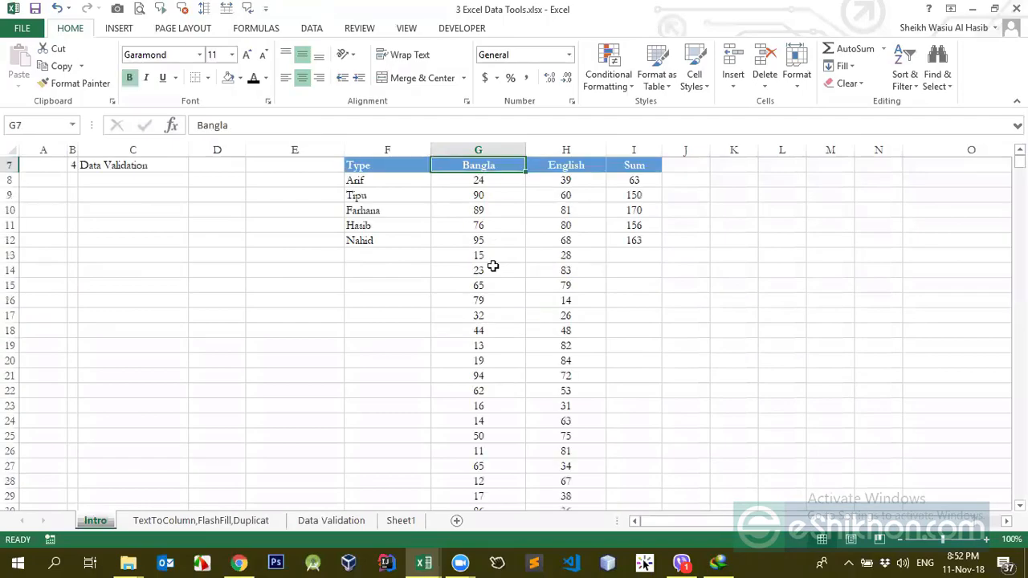
# Replace the formulas in G8:H34 with their static values and save the workbook
pyautogui.hotkey('alt', 'Tab')
pyautogui.moveTo(479, 186); pyautogui.dragTo(557, 194)
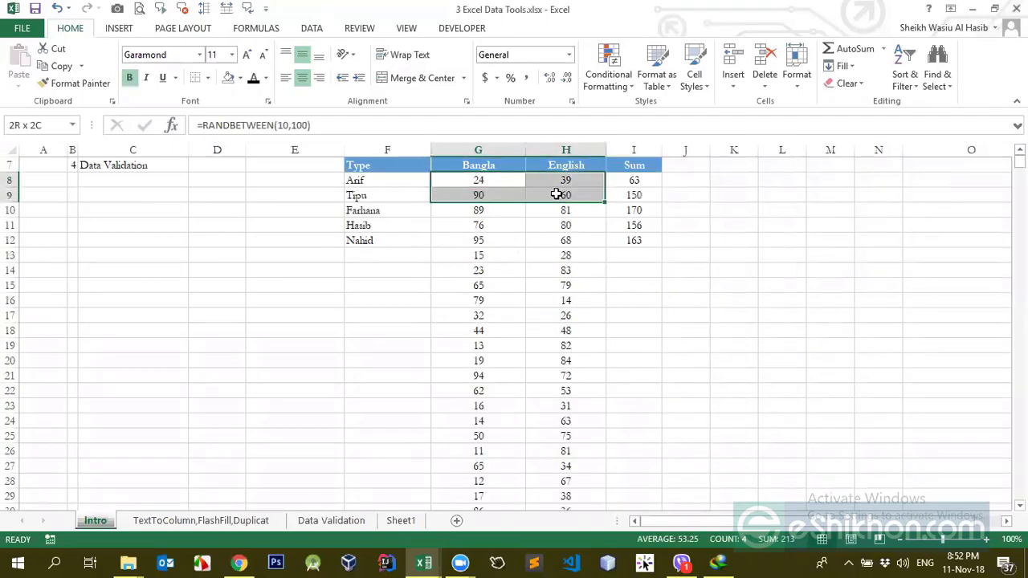
pyautogui.hotkey('ctrl', 'shift', 'Down')
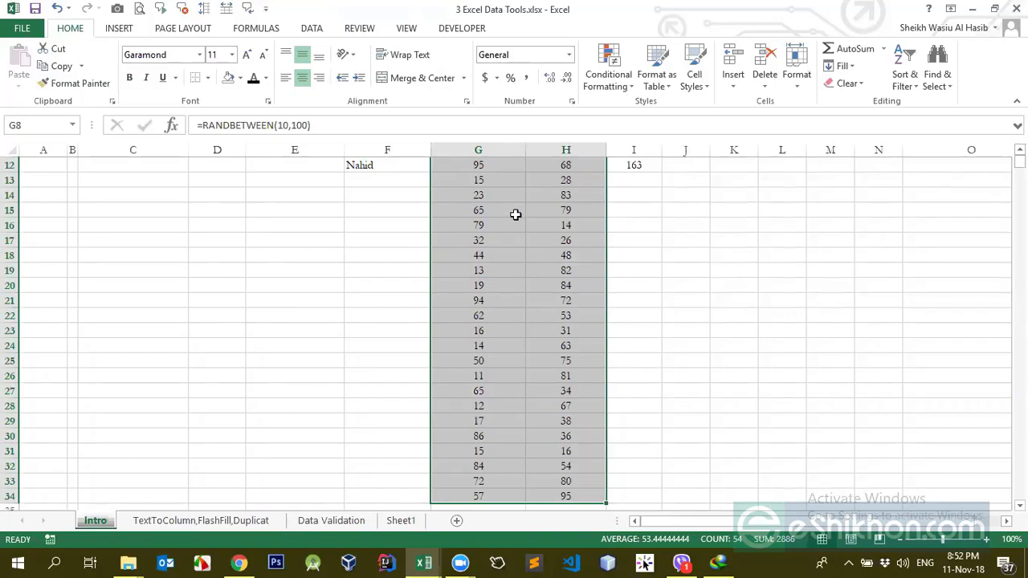
pyautogui.scroll(4, 494, 285)
pyautogui.hotkey('ctrl', 'c')
pyautogui.rightClick(493, 287)
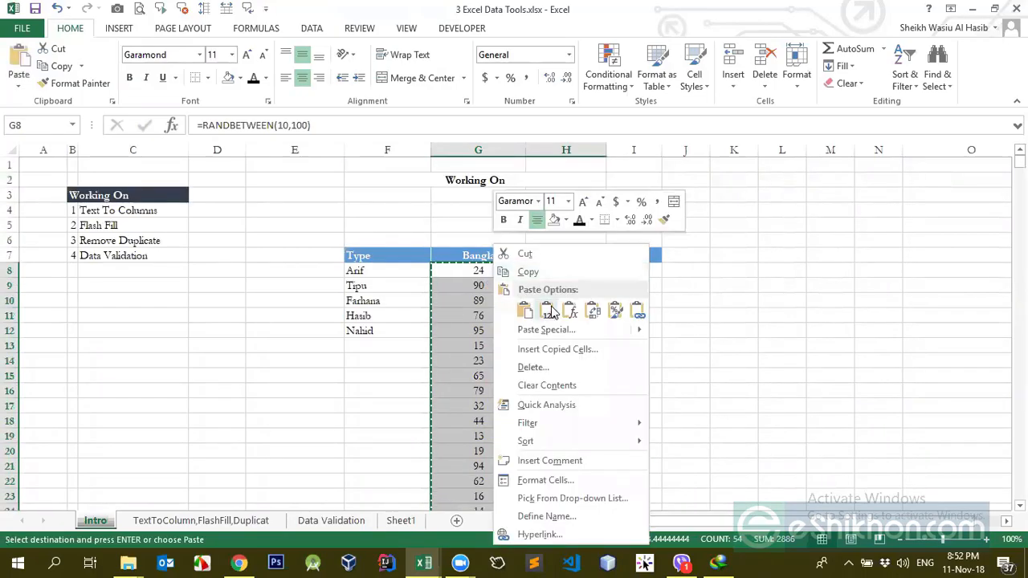
pyautogui.press('Escape')
pyautogui.moveTo(478, 286); pyautogui.dragTo(478, 302)
pyautogui.click(484, 270)
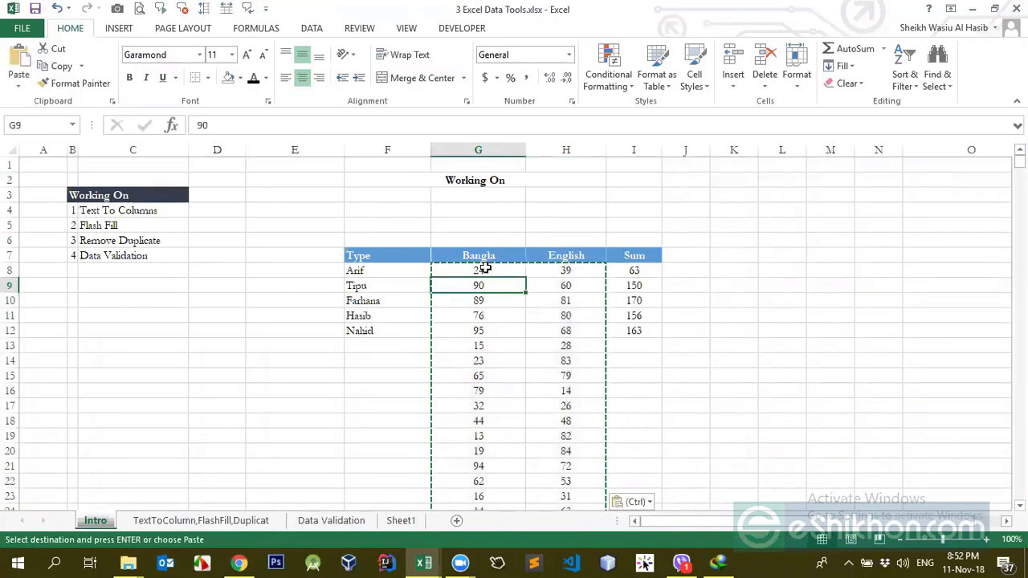
pyautogui.hotkey('ctrl', 's')
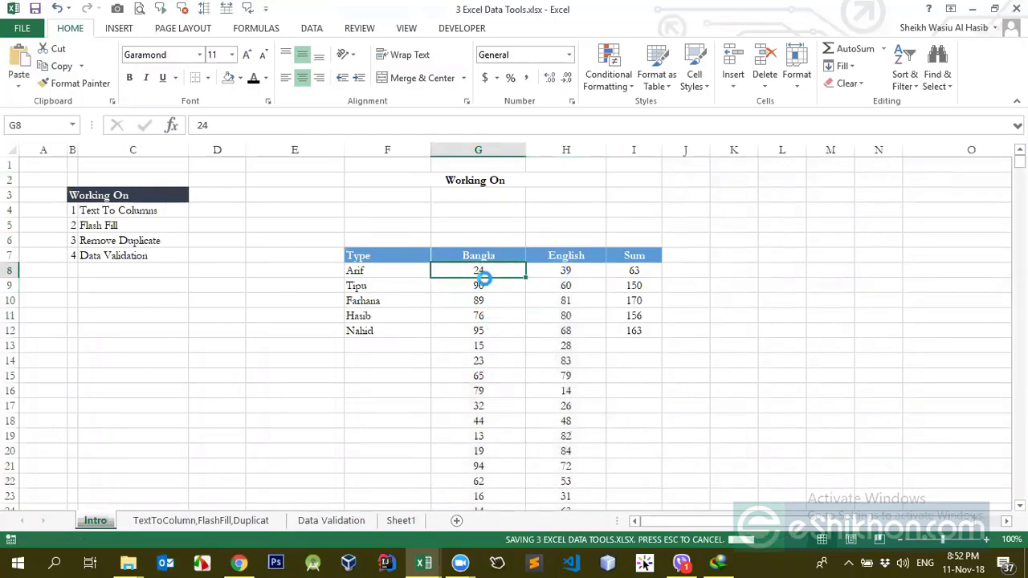
# Rename the Type header in F7 as SL and enter serial numbers 1 and 2 in F8 and F9
pyautogui.click(489, 291)
pyautogui.scroll(-6, 496, 301)
pyautogui.click(494, 311)
pyautogui.hotkey('ctrl', 'Up')
pyautogui.press('Down')
pyautogui.hotkey('ctrl', 'shift', 'Down')
pyautogui.press('Up')
pyautogui.press('Left')
pyautogui.press('Down')
pyautogui.press('Up')
pyautogui.write('SL')
pyautogui.press('Return')
pyautogui.write('1')
pyautogui.press('Return')
pyautogui.write('2')
pyautogui.press('Return')
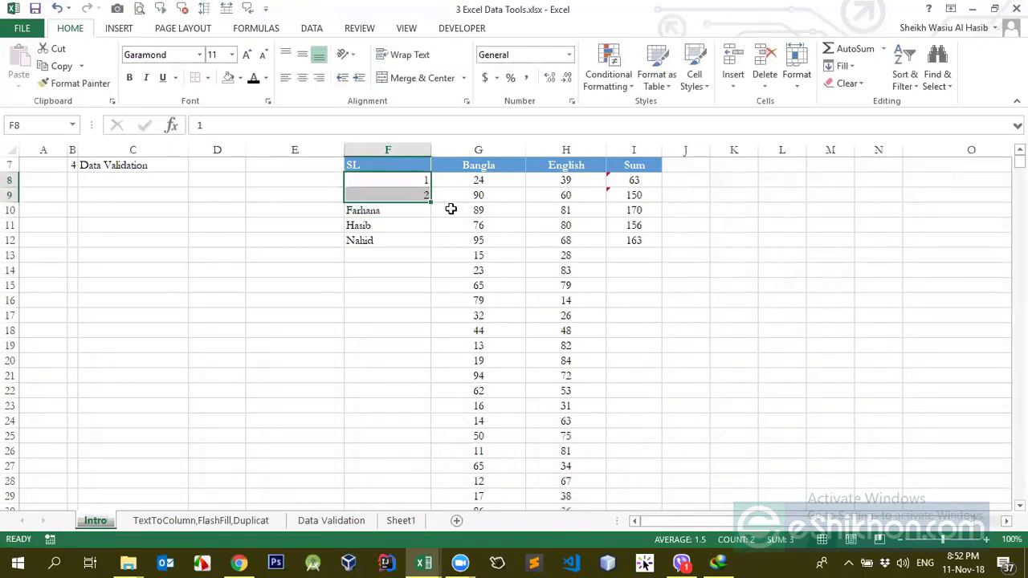
# Extend the serial number series from F8:F9 down to 27 in F34
pyautogui.moveTo(433, 204); pyautogui.dragTo(428, 248)
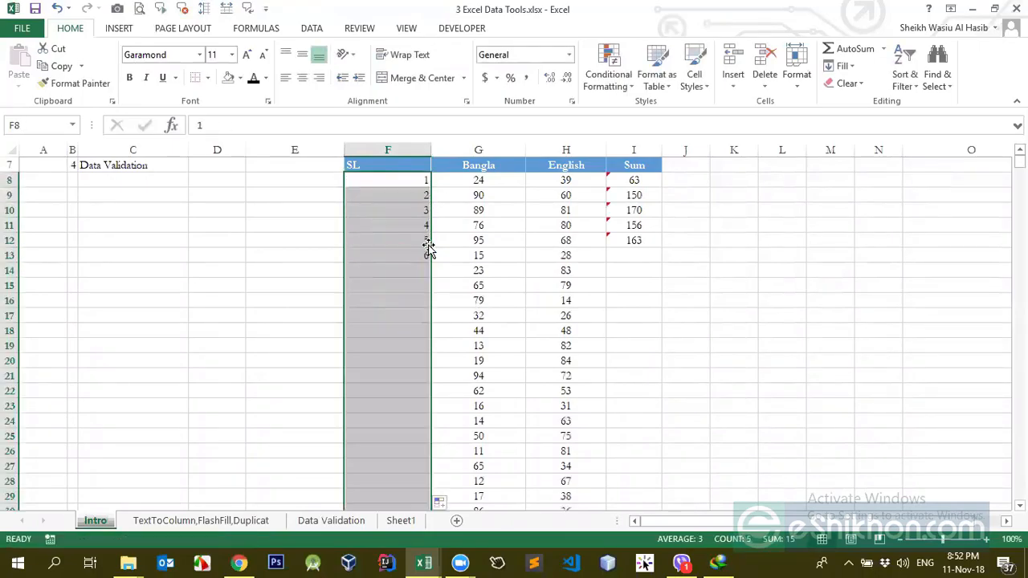
pyautogui.doubleClick(428, 247)
pyautogui.click(459, 226)
pyautogui.hotkey('ctrl', 'Up')
pyautogui.press('Down')
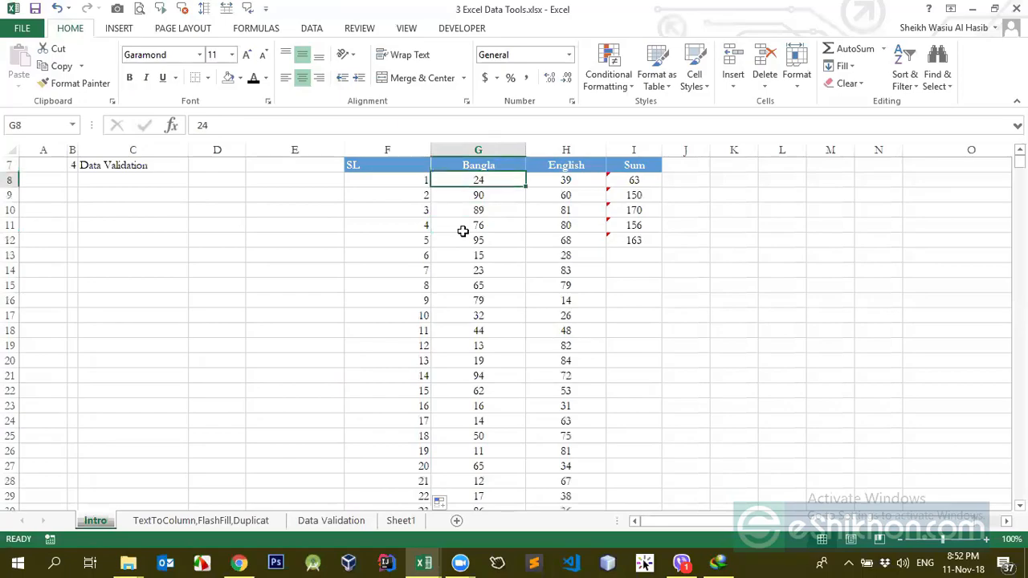
# Apply a Top 10 Items rule to the Bangla marks in G8:G34, limited to the top 5 with Light Red Fill with Dark Red Text
pyautogui.press('Left')
pyautogui.press('Up')
pyautogui.scroll(2, 452, 195)
pyautogui.click(434, 145)
pyautogui.click(459, 271)
pyautogui.moveTo(478, 270); pyautogui.dragTo(497, 316)
pyautogui.scroll(-3, 497, 316)
pyautogui.scroll(3, 497, 315)
pyautogui.click(606, 81)
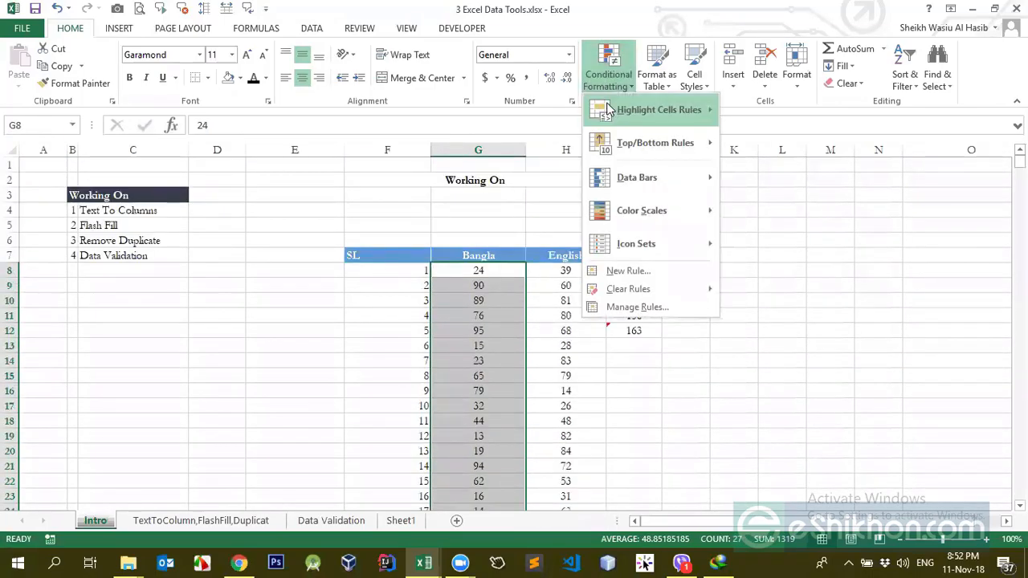
pyautogui.moveTo(665, 148)
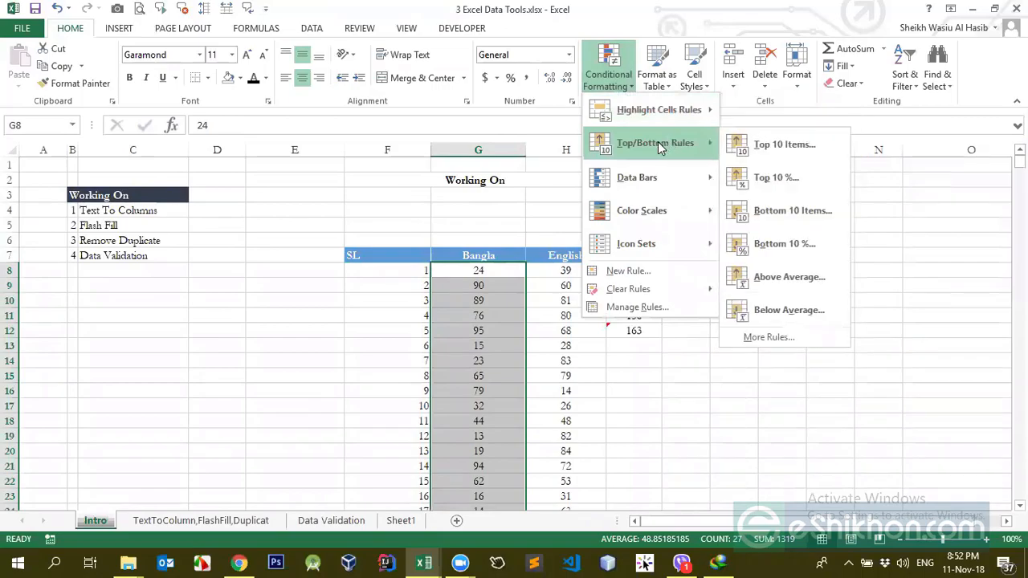
pyautogui.click(757, 151)
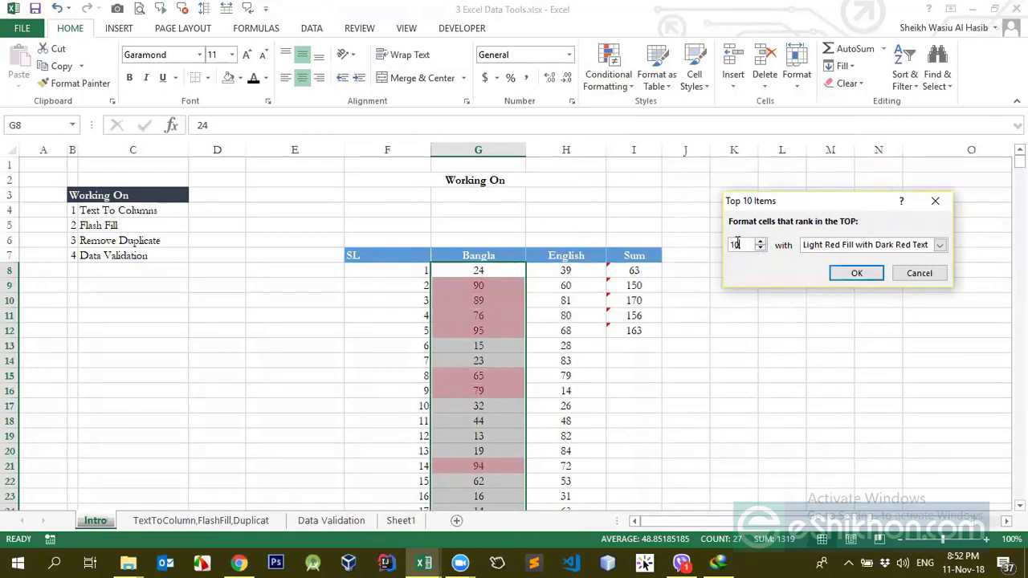
pyautogui.write('5')
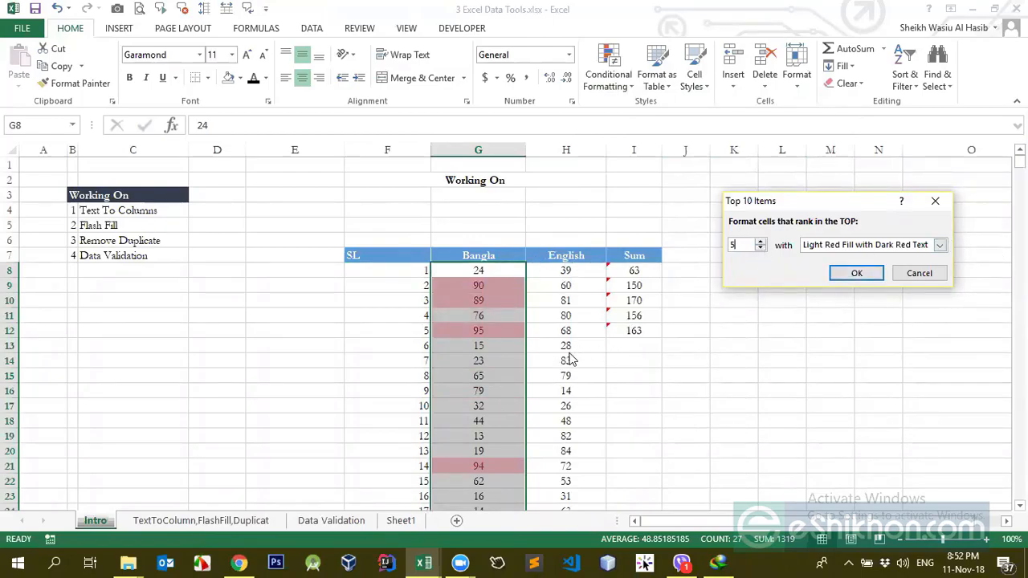
pyautogui.click(853, 274)
pyautogui.scroll(-4, 477, 335)
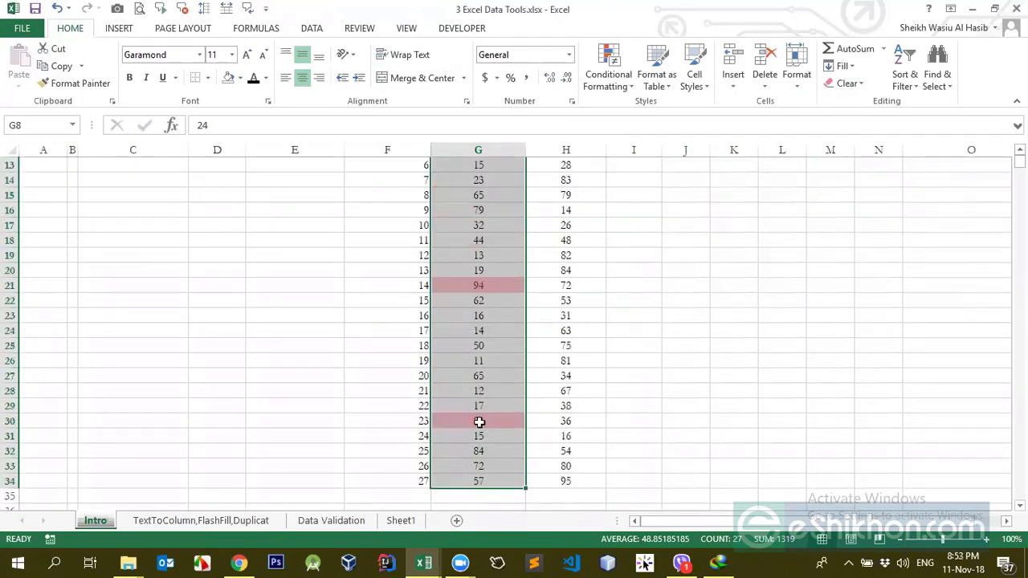
# Edit the Top 5 conditional formatting rule on the Bangla marks in G8:G34 to format the top 10 values and apply it
pyautogui.scroll(3, 482, 418)
pyautogui.scroll(-3, 482, 354)
pyautogui.scroll(3, 489, 300)
pyautogui.scroll(-1, 488, 299)
pyautogui.scroll(2, 484, 214)
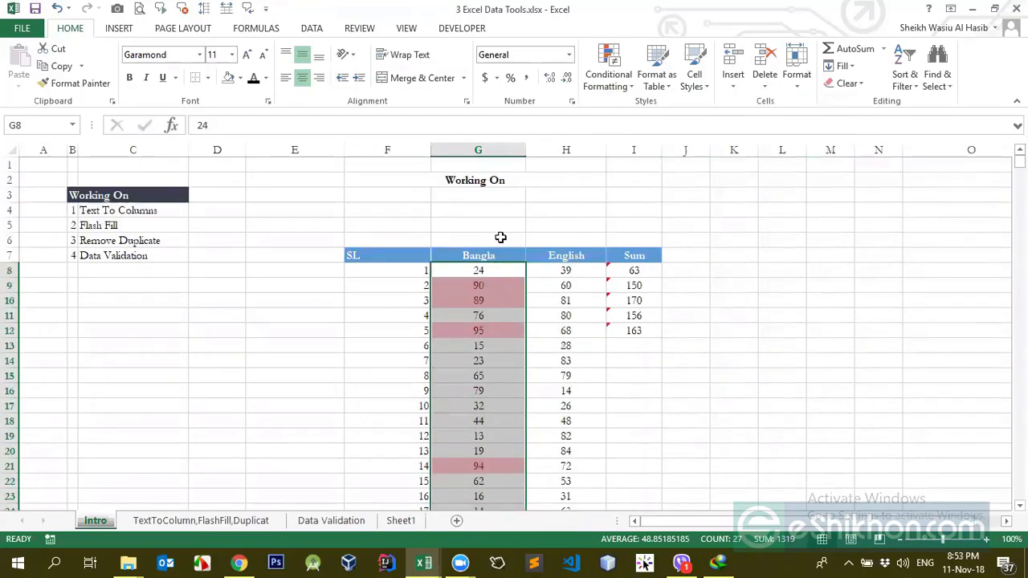
pyautogui.click(608, 72)
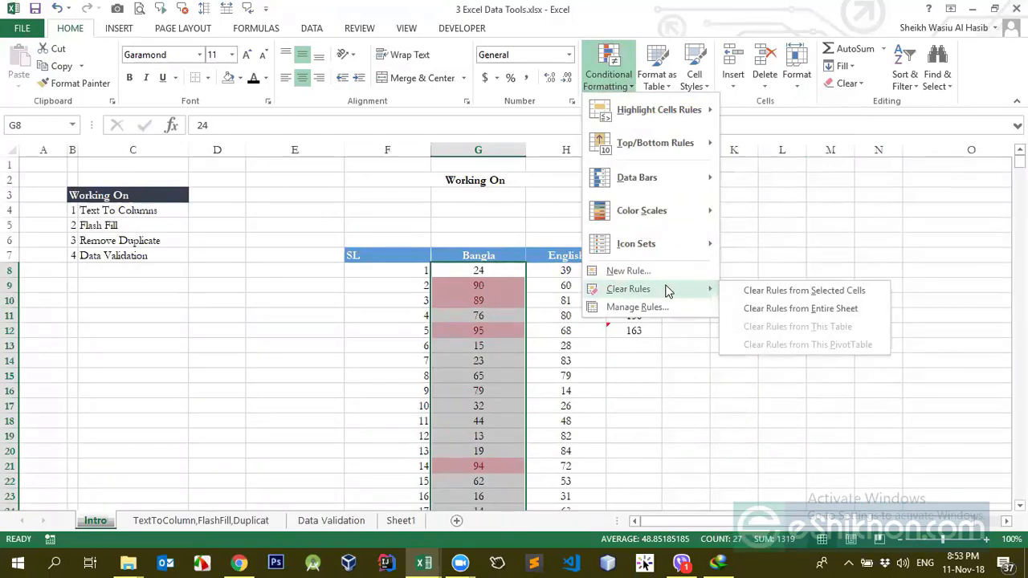
pyautogui.click(652, 310)
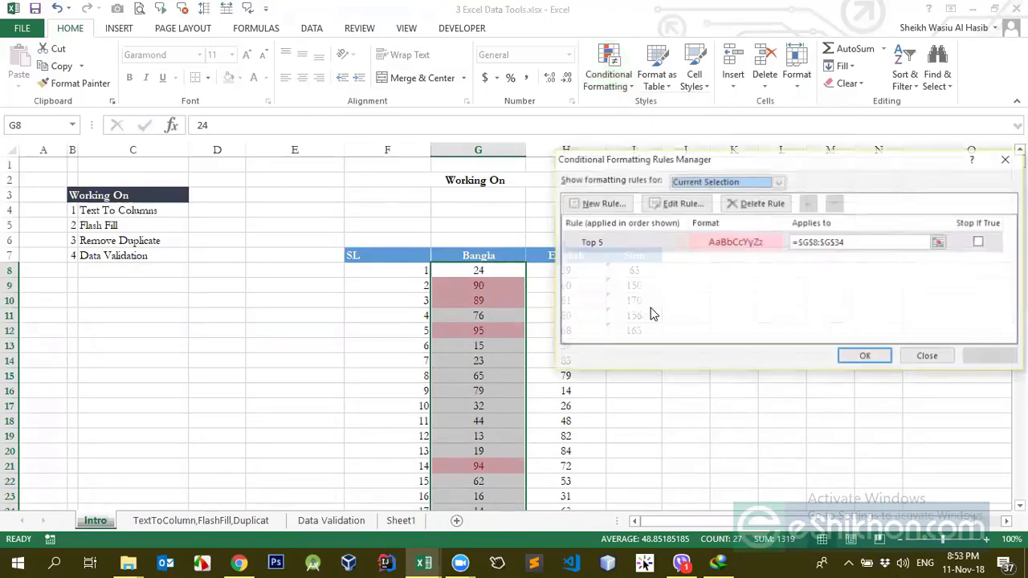
pyautogui.moveTo(615, 164); pyautogui.dragTo(668, 164)
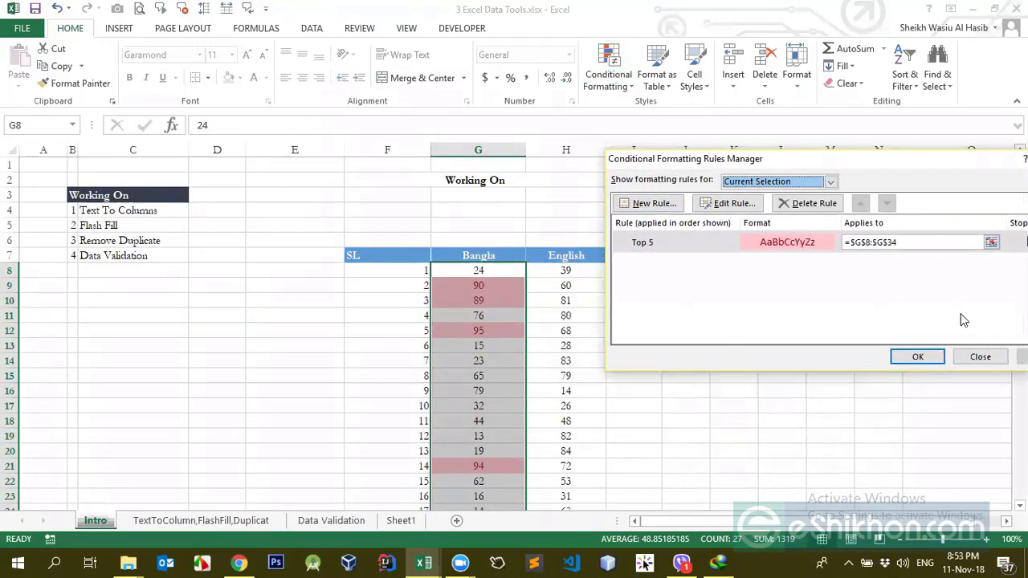
pyautogui.click(693, 246)
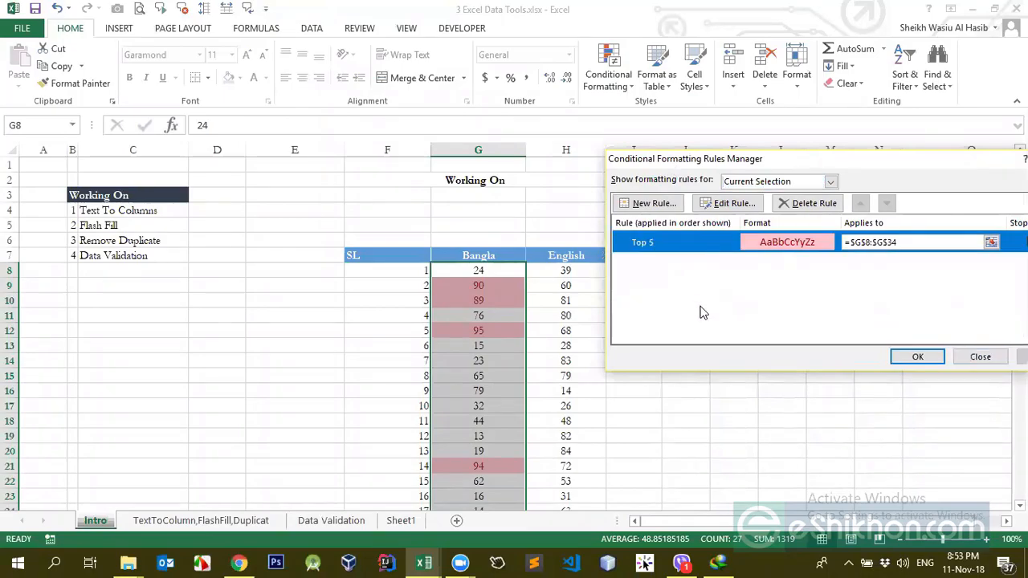
pyautogui.click(727, 204)
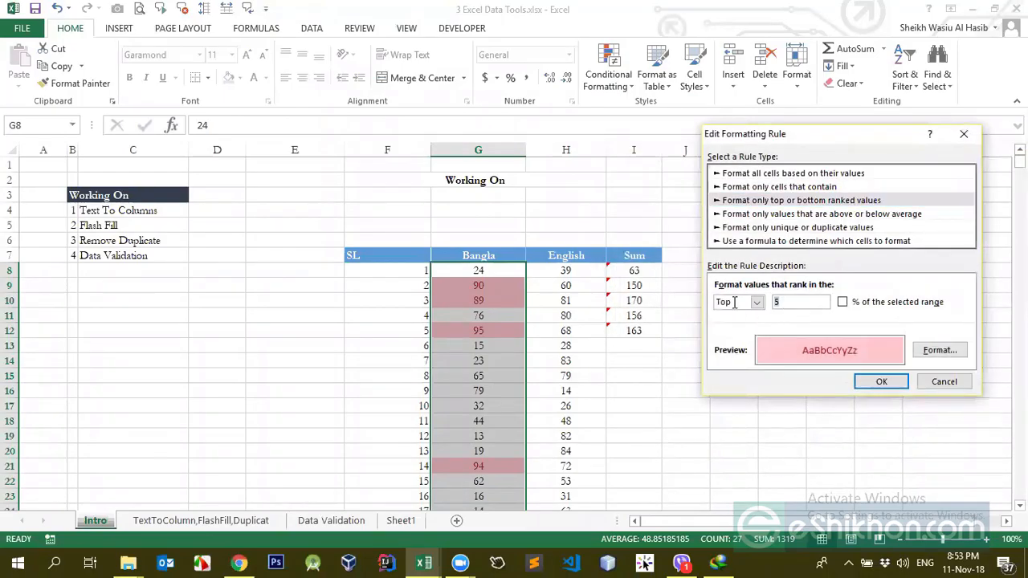
pyautogui.write('10')
pyautogui.click(884, 382)
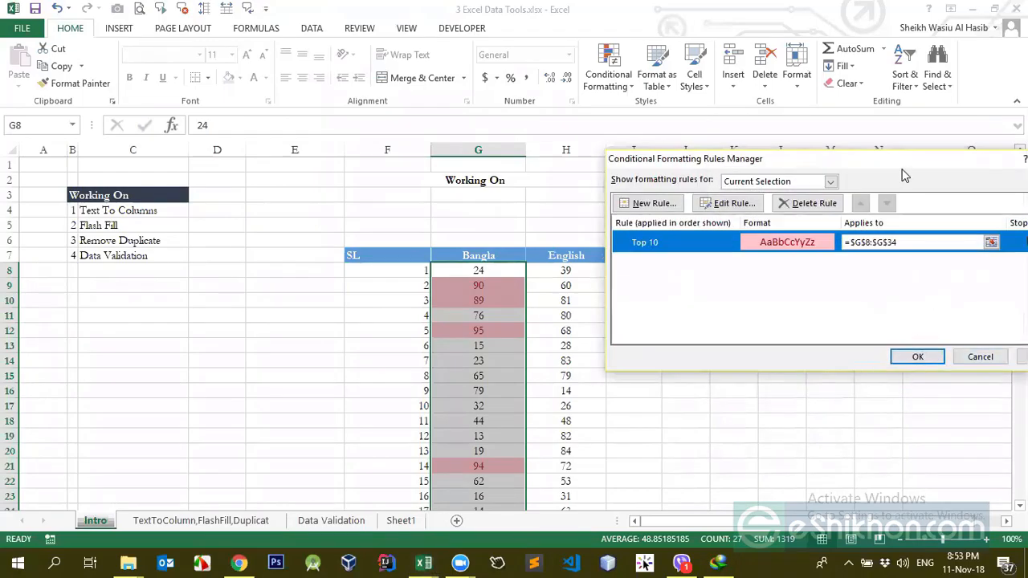
pyautogui.moveTo(892, 170); pyautogui.dragTo(781, 159)
pyautogui.click(924, 347)
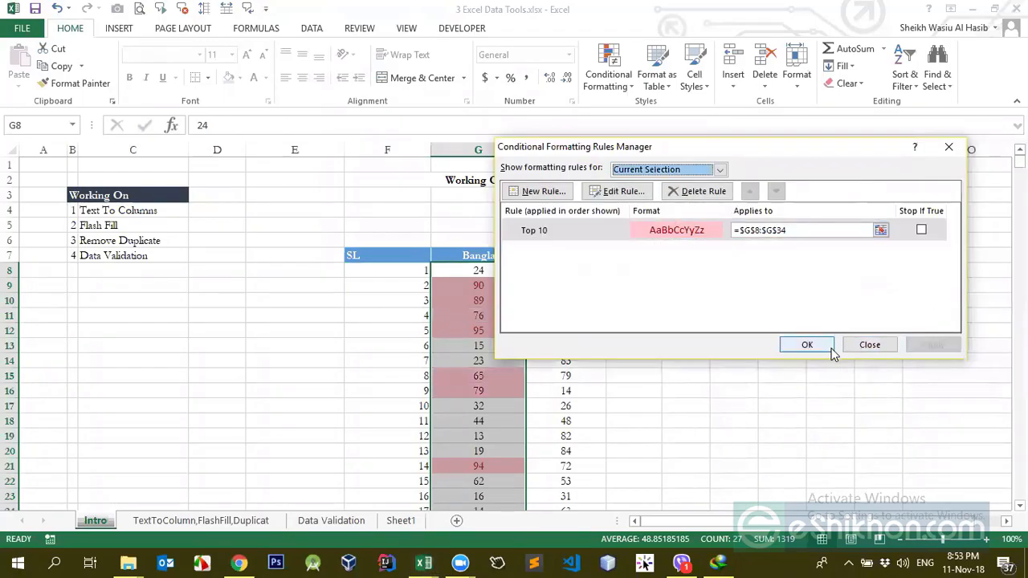
pyautogui.click(808, 344)
pyautogui.scroll(-2, 643, 337)
pyautogui.scroll(-5, 494, 301)
pyautogui.scroll(5, 487, 367)
# Turn on filtering for the marks table from the Bangla header in G7
pyautogui.click(487, 301)
pyautogui.scroll(2, 472, 238)
pyautogui.click(474, 257)
pyautogui.click(311, 28)
pyautogui.click(375, 64)
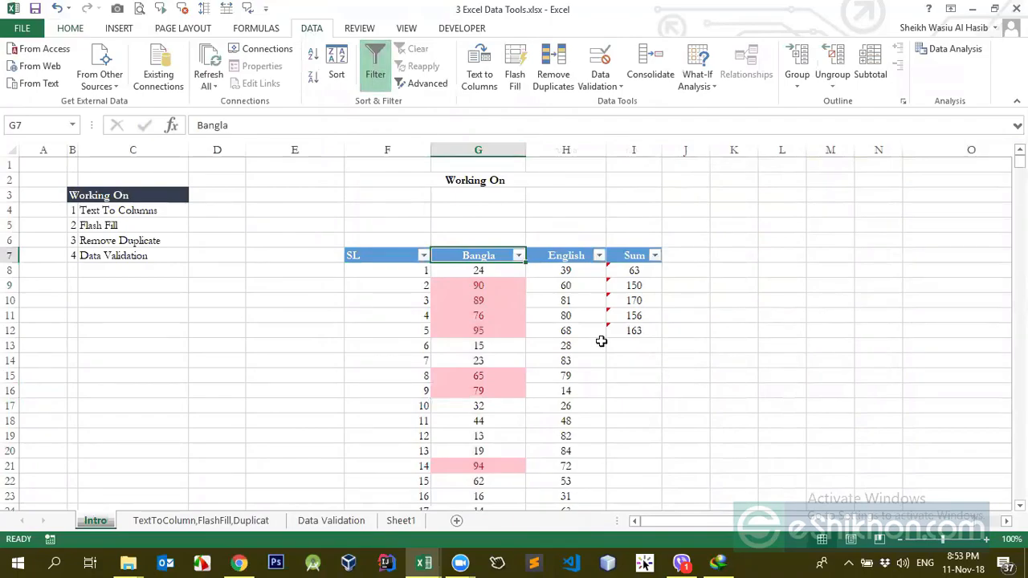
# Examine which Bangla marks are highlighted down column G of the filter-enabled table
pyautogui.scroll(-3, 538, 314)
pyautogui.scroll(-1, 514, 378)
pyautogui.scroll(4, 518, 372)
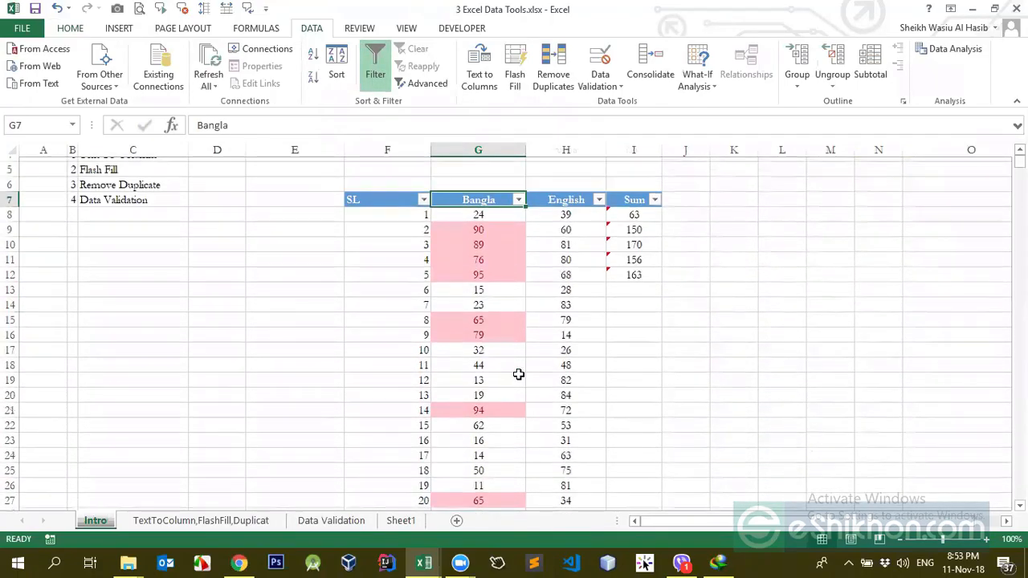
pyautogui.scroll(-2, 485, 301)
pyautogui.moveTo(500, 195); pyautogui.dragTo(502, 256)
pyautogui.scroll(2, 517, 228)
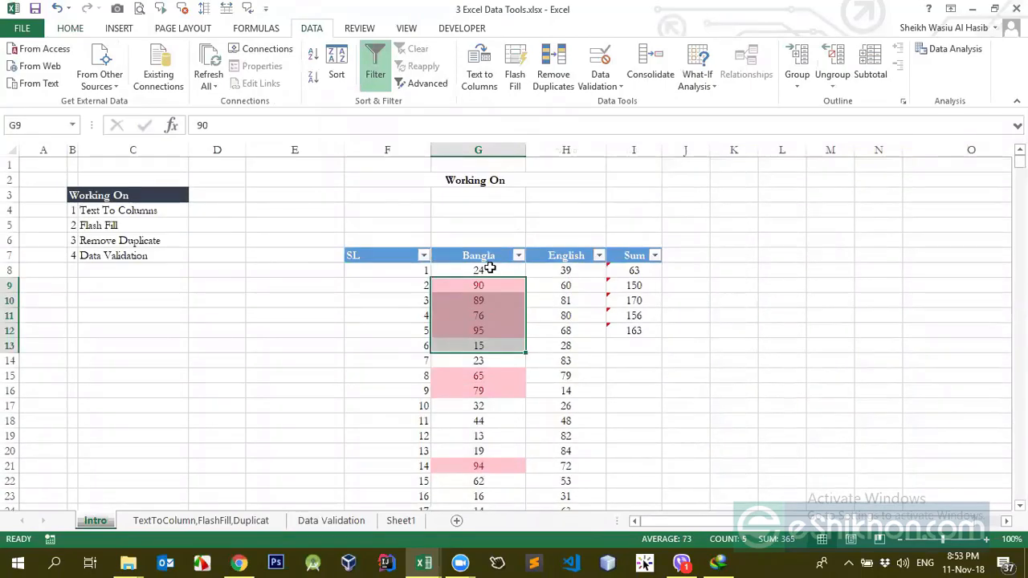
pyautogui.click(488, 270)
pyautogui.click(490, 256)
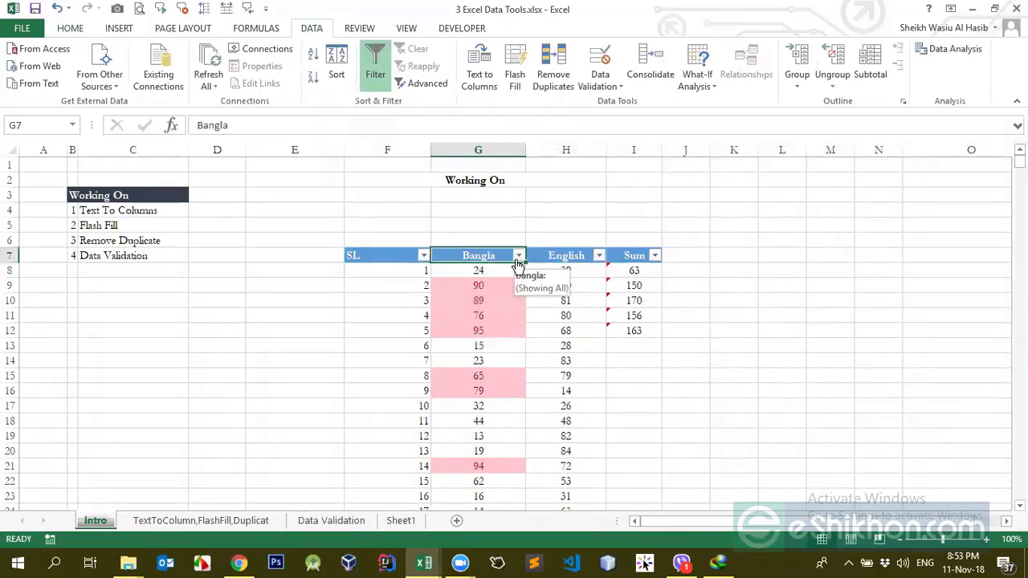
# Switch the table's filtering off and on again, and review the Bangla column's Sort by Color and Filter by Color options
pyautogui.click(375, 72)
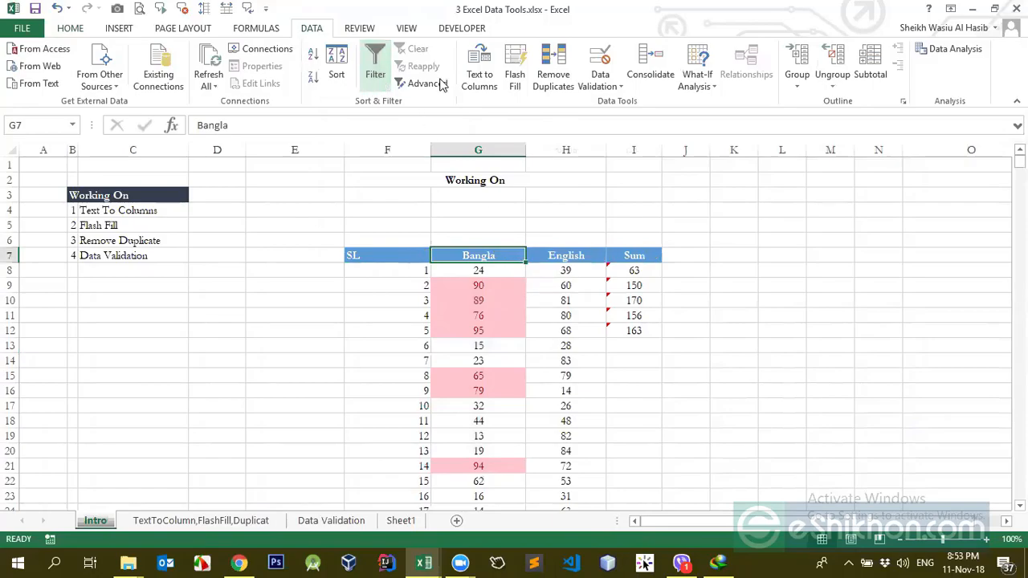
pyautogui.click(380, 73)
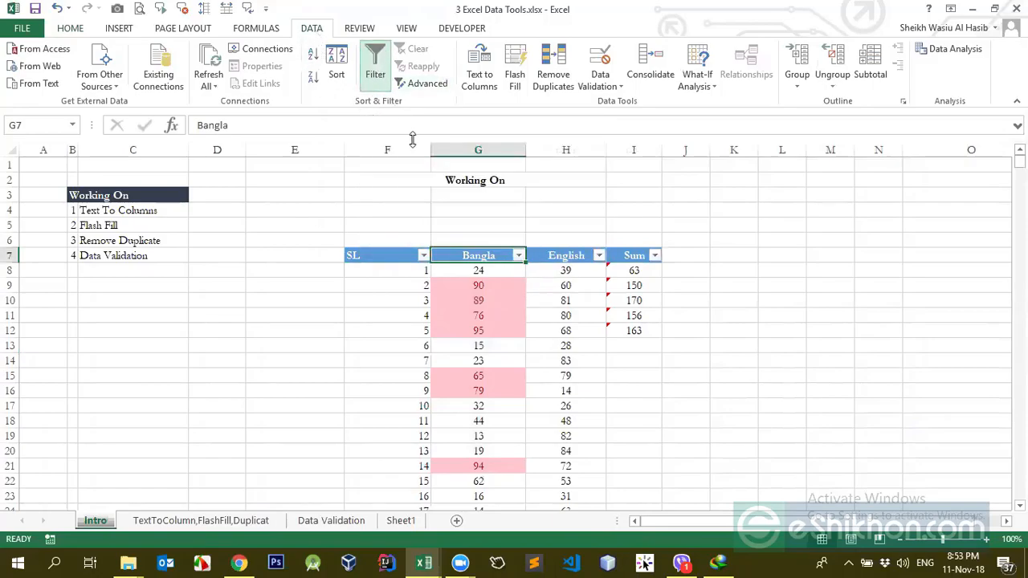
pyautogui.click(519, 257)
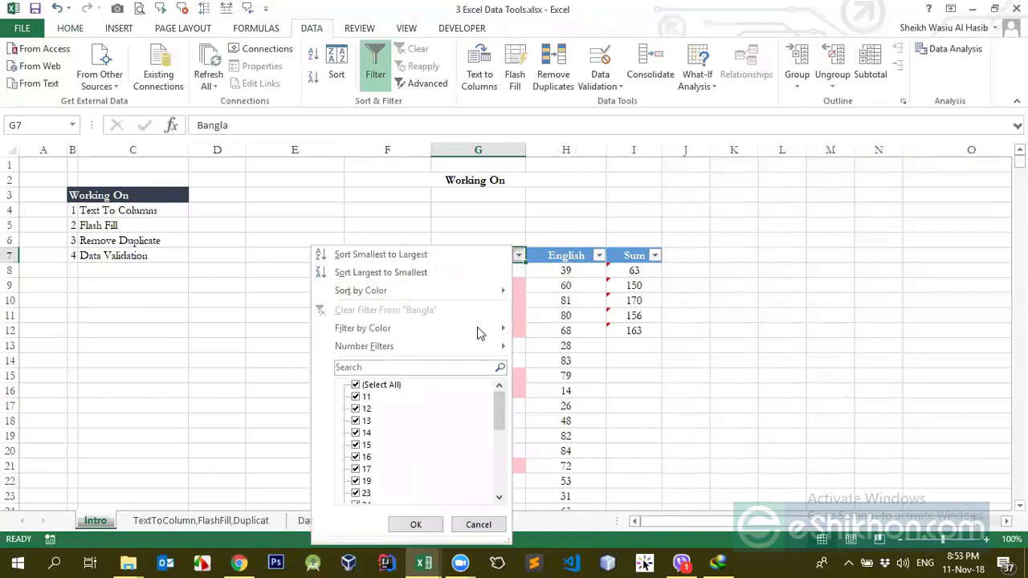
pyautogui.moveTo(377, 294)
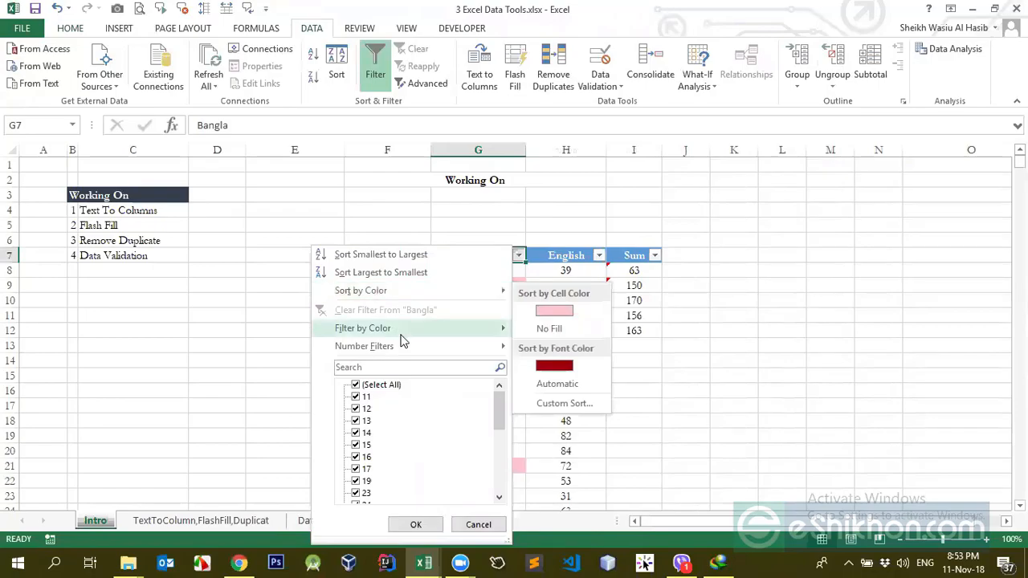
pyautogui.moveTo(402, 340)
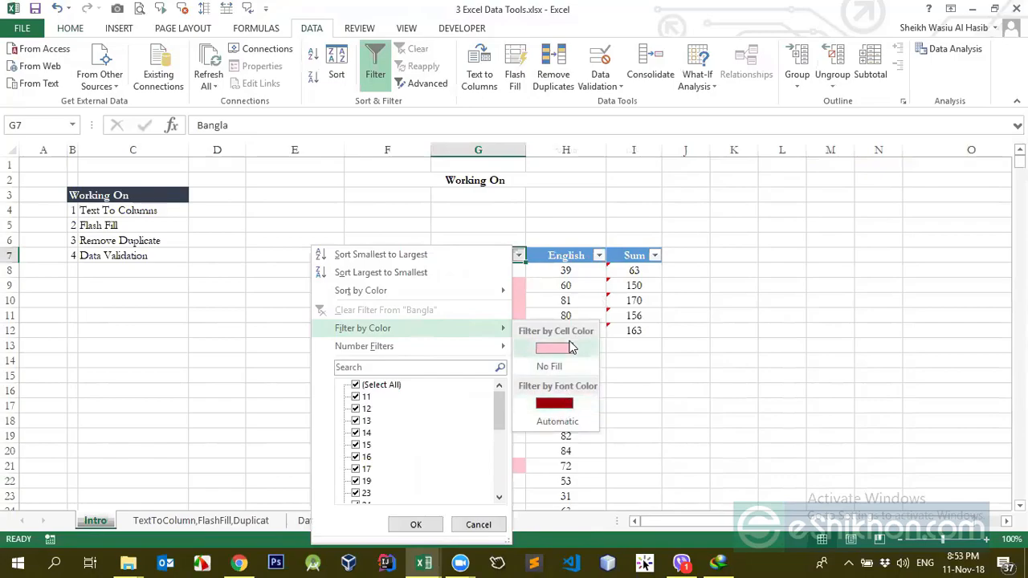
pyautogui.press('Escape')
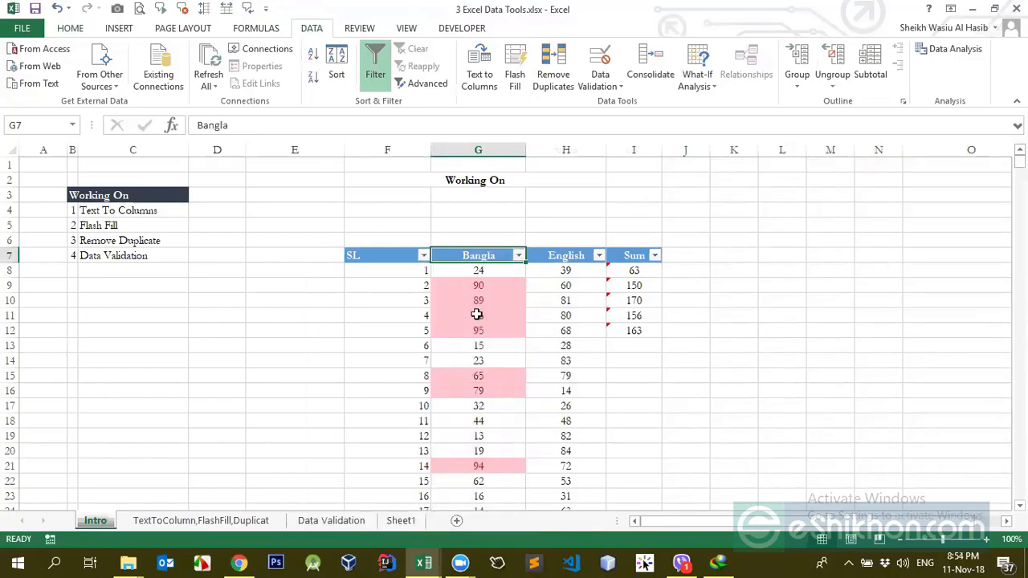
pyautogui.click(461, 288)
pyautogui.click(518, 255)
pyautogui.press('Escape')
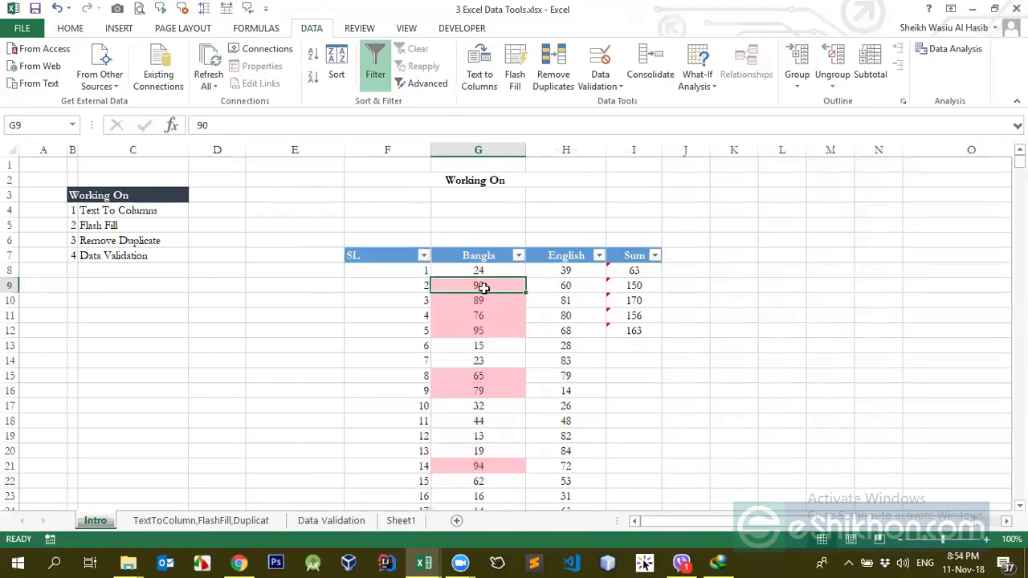
# Sort the Bangla column by its light red cell color, check the reordered rows and undo the sort
pyautogui.click(518, 255)
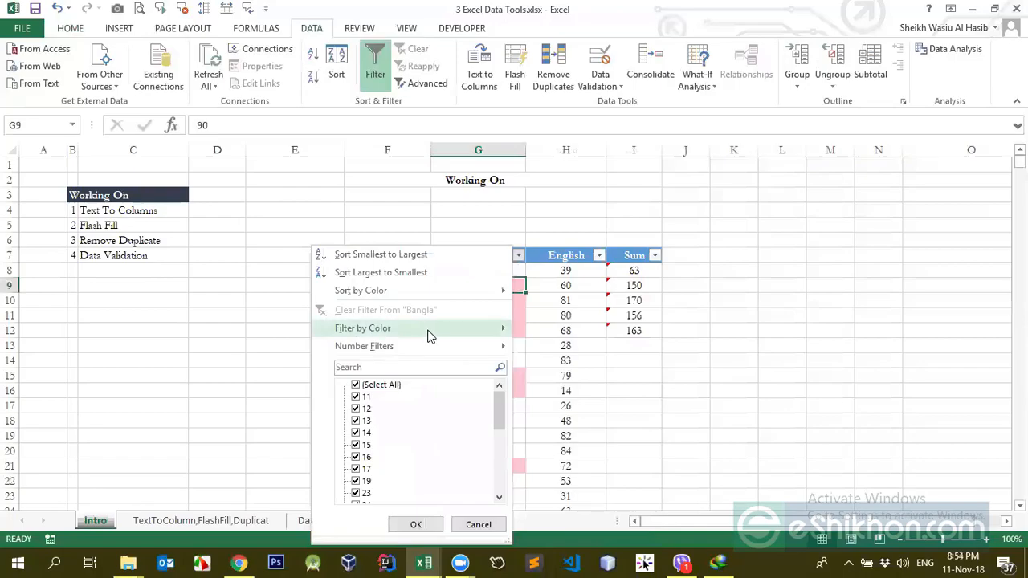
pyautogui.moveTo(437, 336)
pyautogui.moveTo(463, 297)
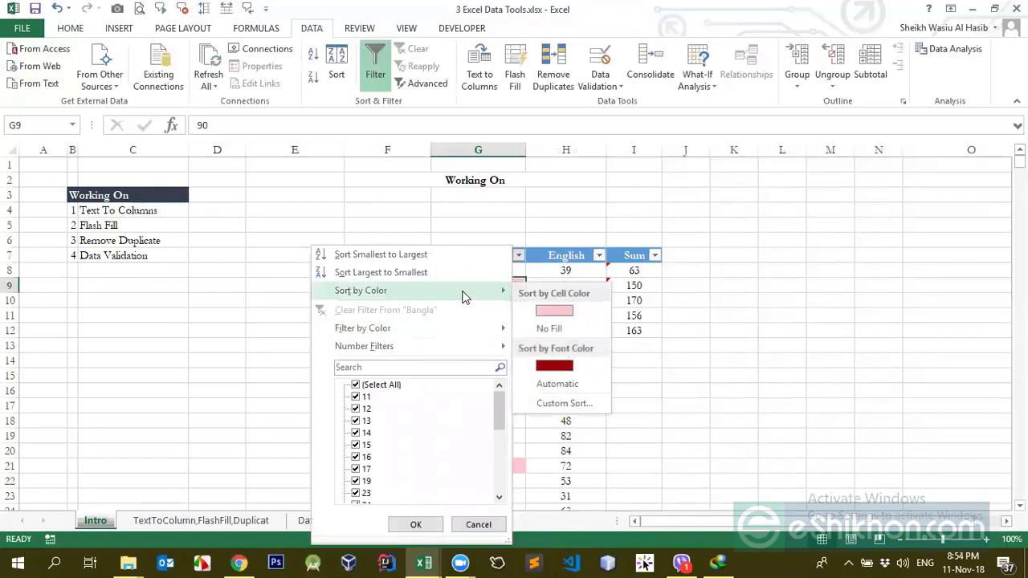
pyautogui.click(546, 312)
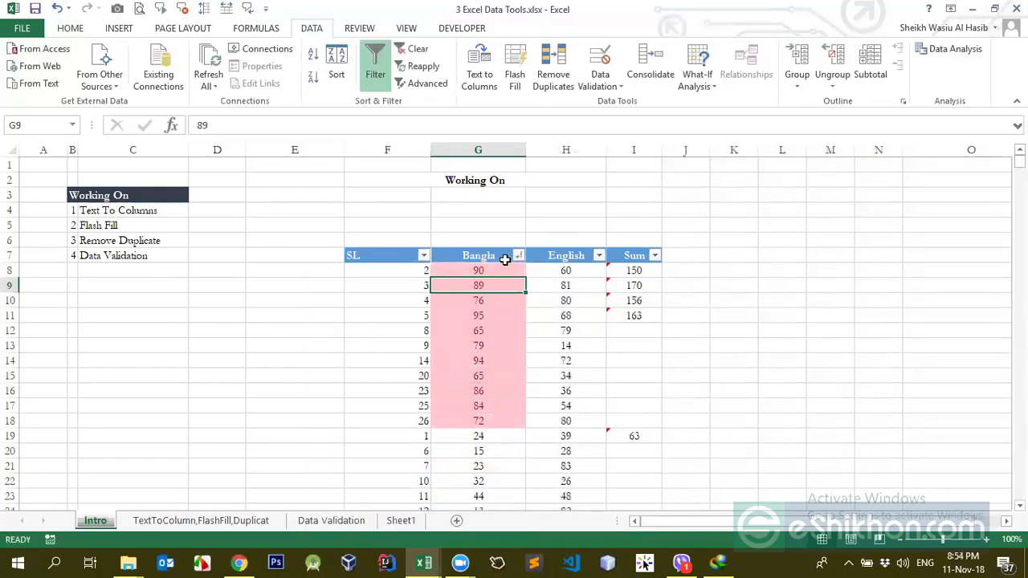
pyautogui.scroll(-1, 503, 330)
pyautogui.scroll(-4, 504, 330)
pyautogui.scroll(5, 477, 358)
pyautogui.scroll(-1, 491, 338)
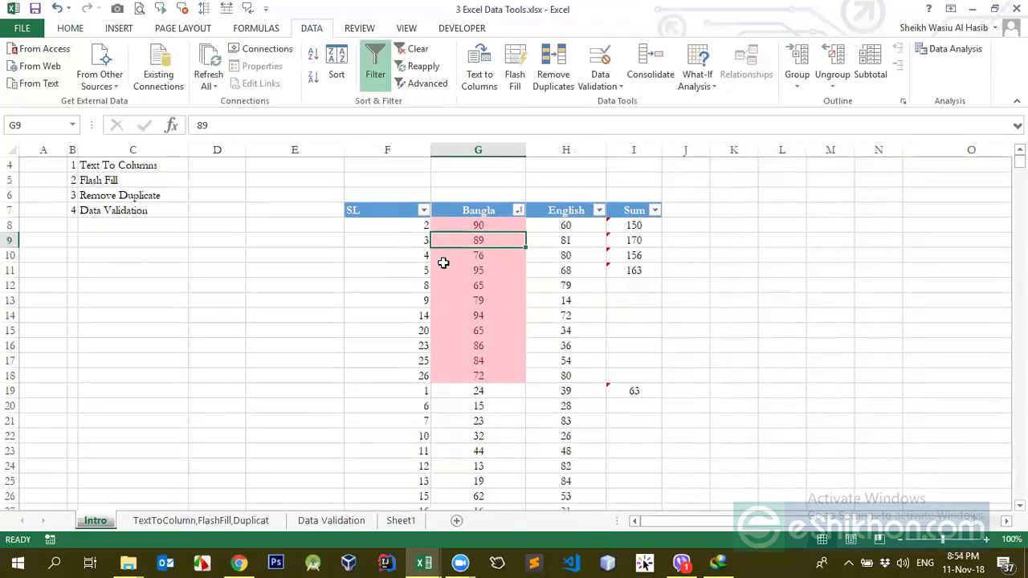
pyautogui.hotkey('ctrl', 'z')
# Filter the Bangla column by its light red cell color
pyautogui.click(500, 211)
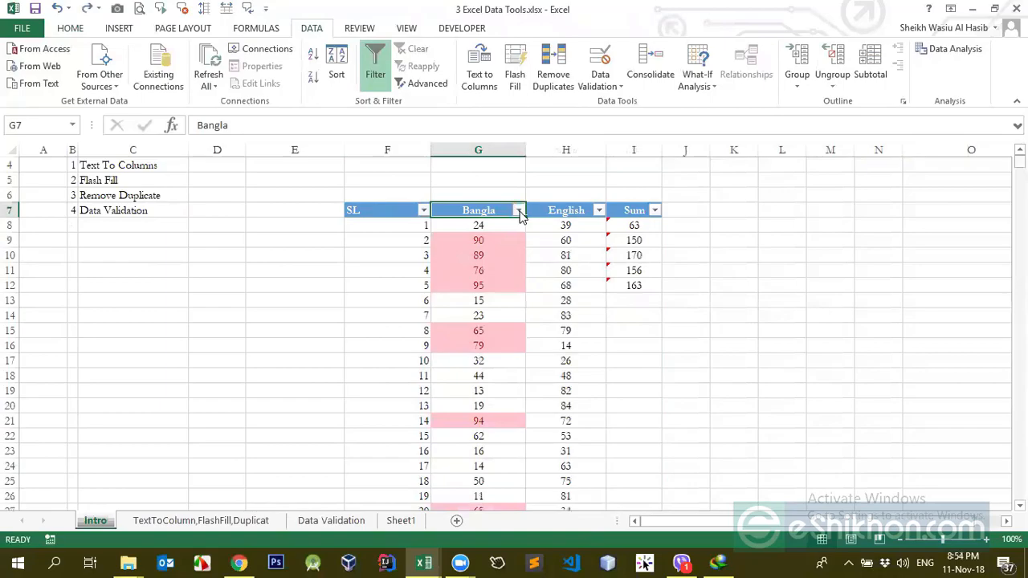
pyautogui.click(519, 211)
pyautogui.moveTo(478, 298)
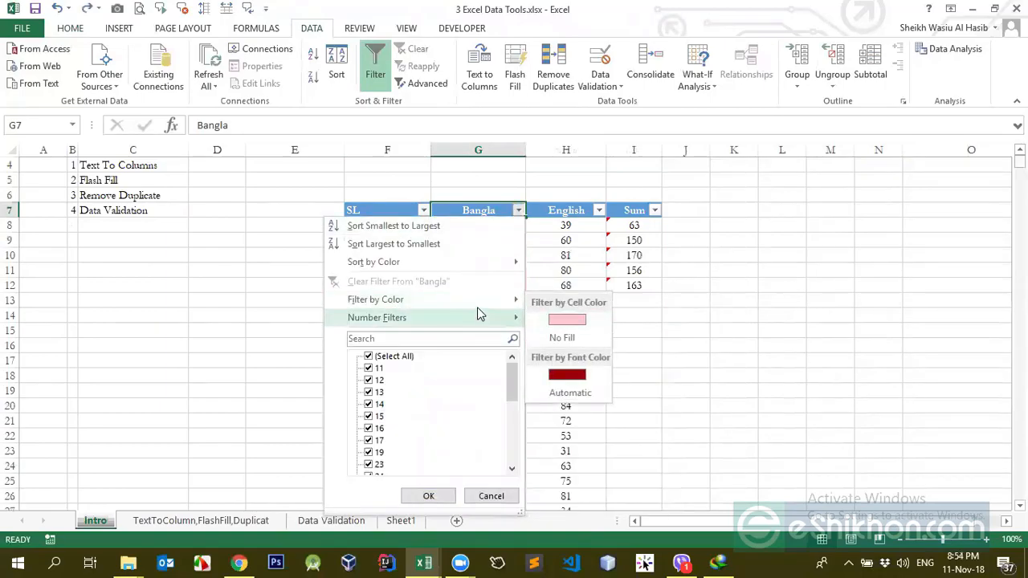
pyautogui.moveTo(512, 263)
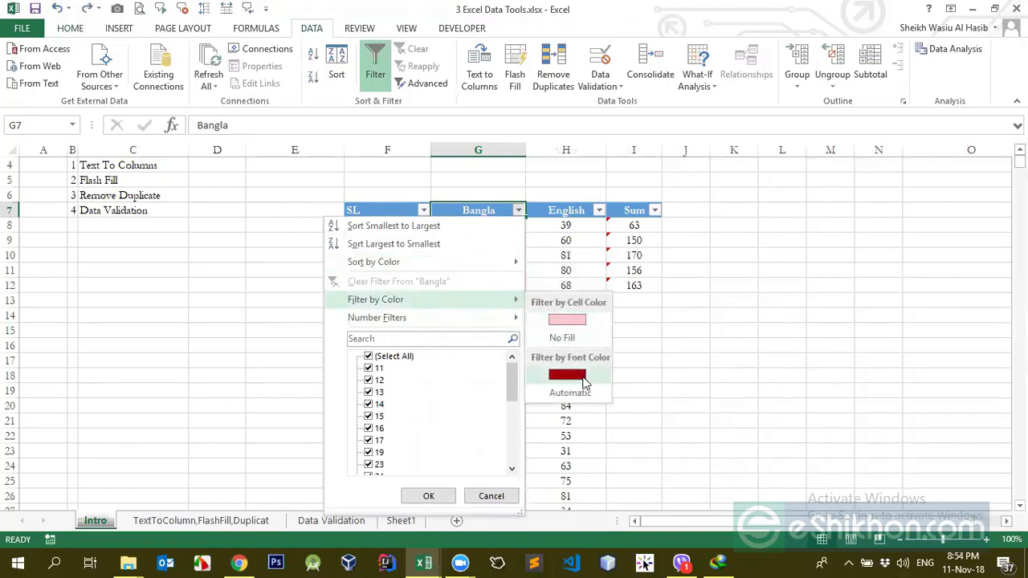
pyautogui.click(566, 321)
# Examine the filtered Bangla marks from G9 to G33 by selecting the range and stepping through its cells
pyautogui.moveTo(489, 225); pyautogui.dragTo(487, 370)
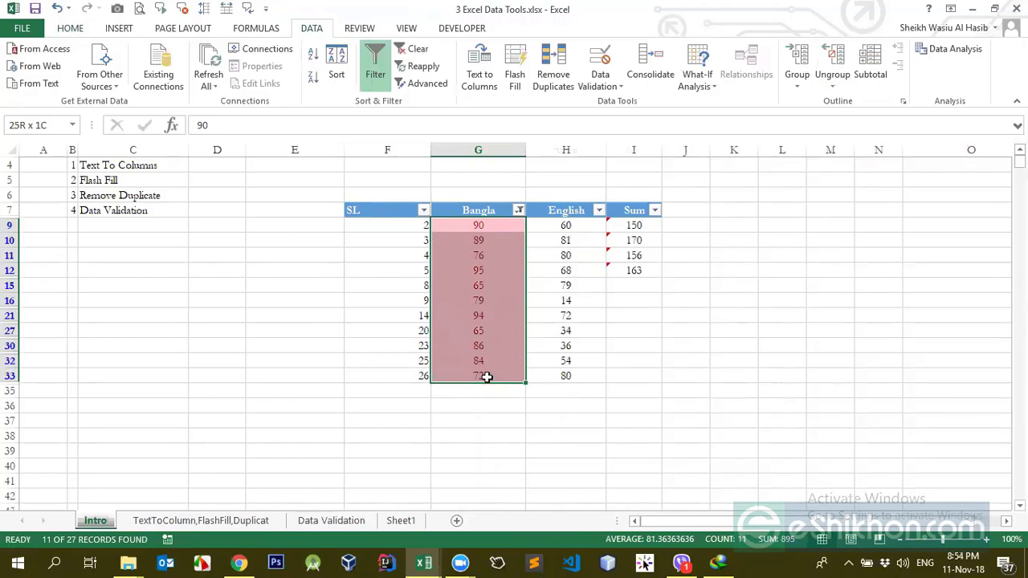
pyautogui.moveTo(485, 385); pyautogui.dragTo(489, 377)
pyautogui.moveTo(488, 377)
pyautogui.mouseDown()
pyautogui.moveTo(490, 362)
pyautogui.moveTo(496, 377)
pyautogui.mouseUp()
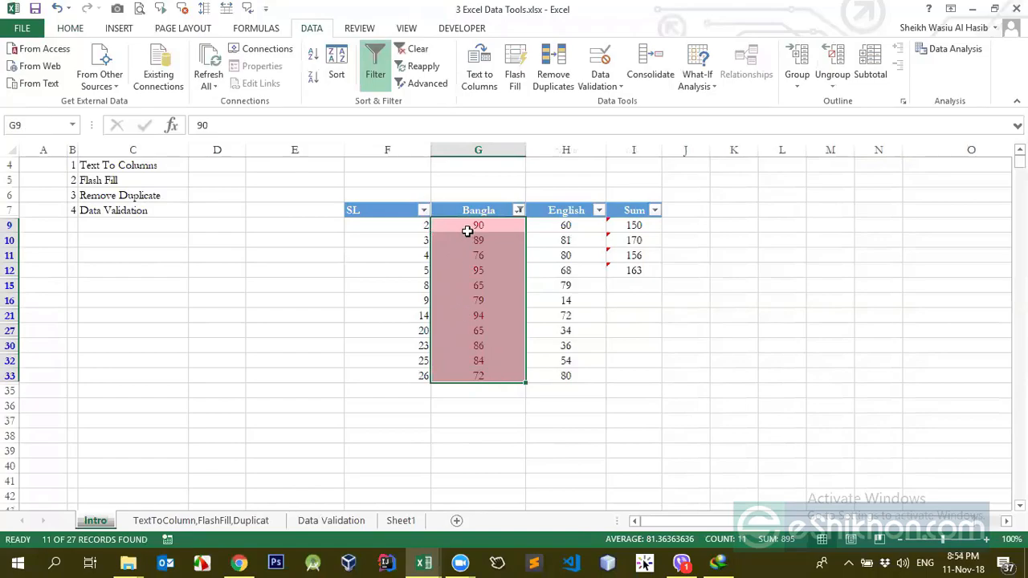
pyautogui.click(472, 224)
pyautogui.press('Down')
pyautogui.press('Down')
pyautogui.press('Down')
pyautogui.press('Down')
pyautogui.press('Down')
pyautogui.press('Down')
pyautogui.press('Down')
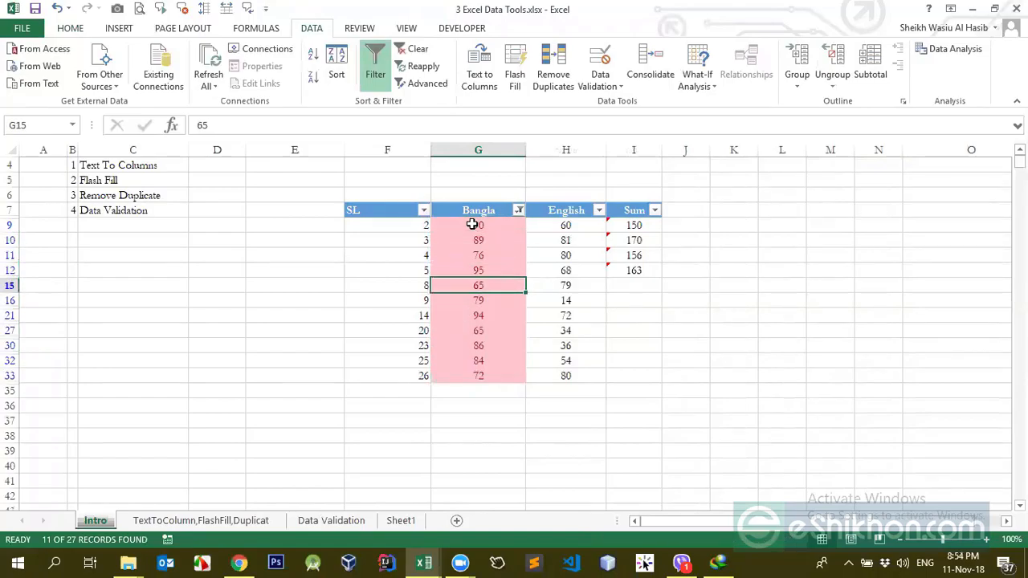
pyautogui.press('Down')
pyautogui.press('Down')
pyautogui.press('Down')
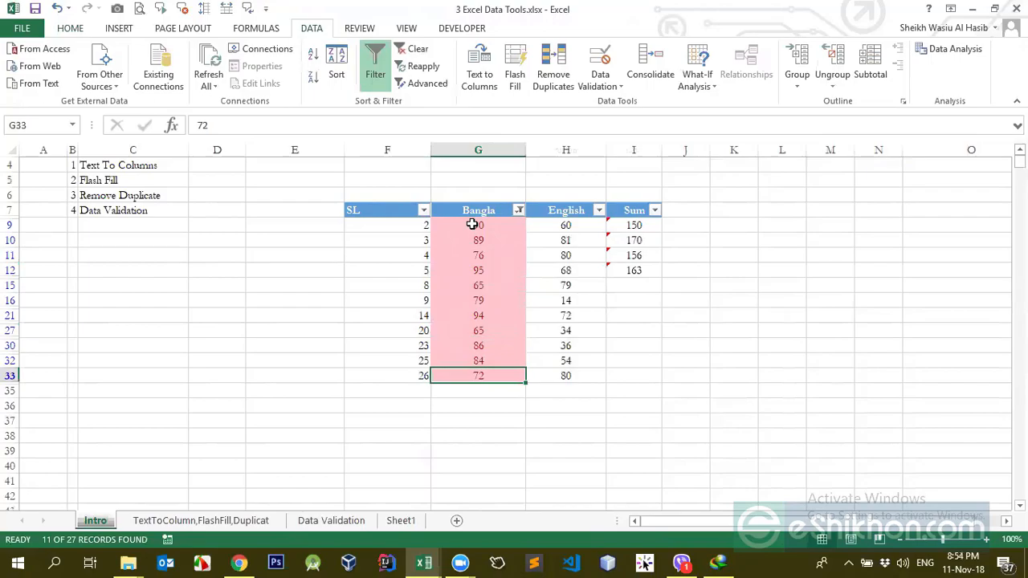
pyautogui.hotkey('ctrl', 'shift', 'Up')
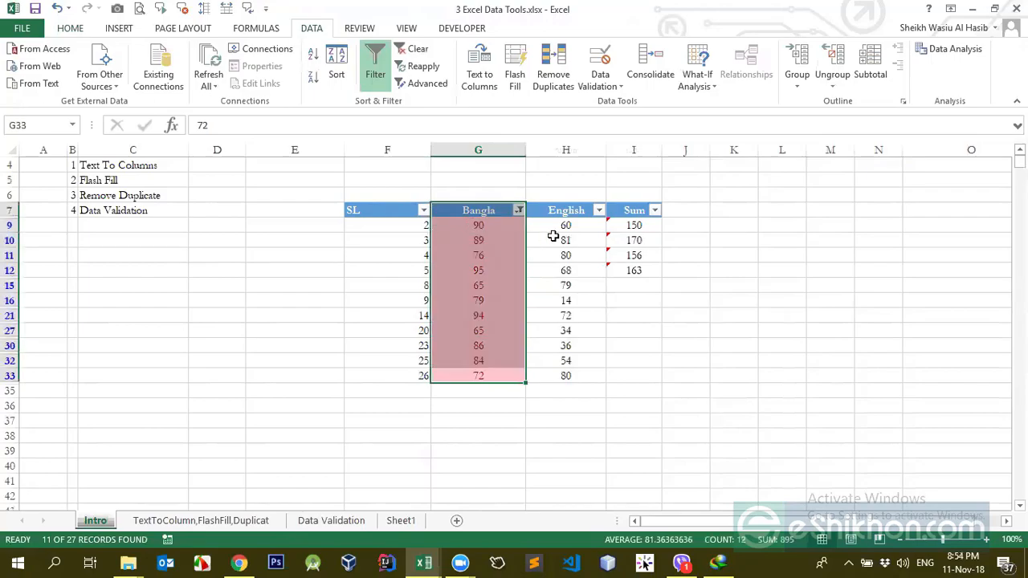
pyautogui.scroll(1, 553, 236)
pyautogui.click(504, 271)
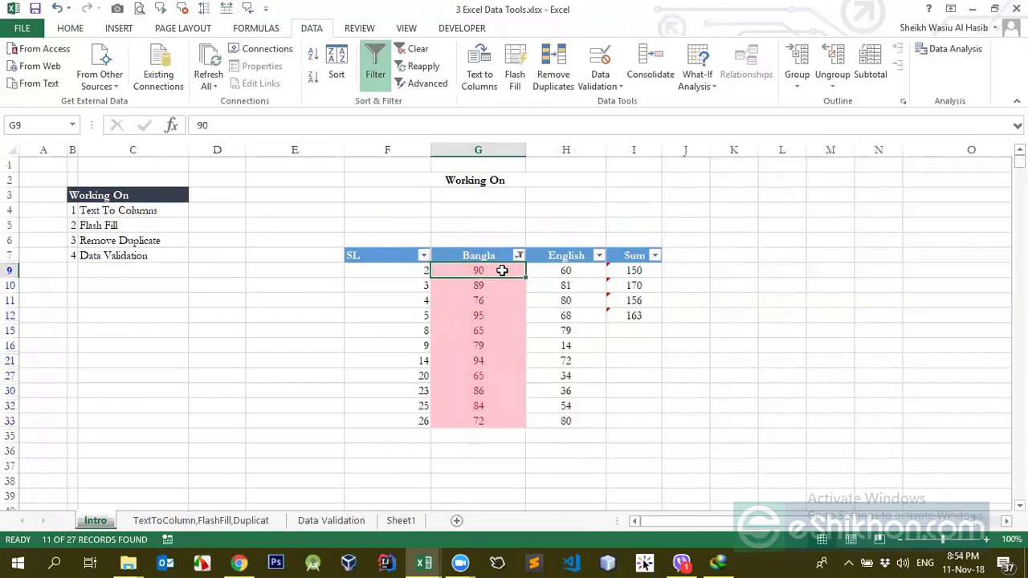
pyautogui.moveTo(499, 270); pyautogui.dragTo(494, 418)
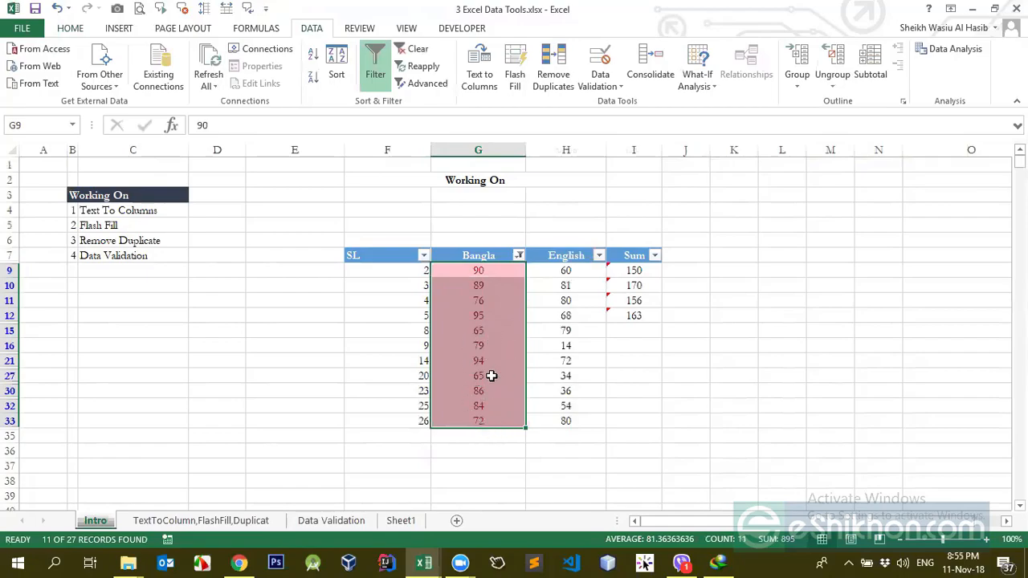
# Turn off filtering on the marks table to show all rows again
pyautogui.click(493, 255)
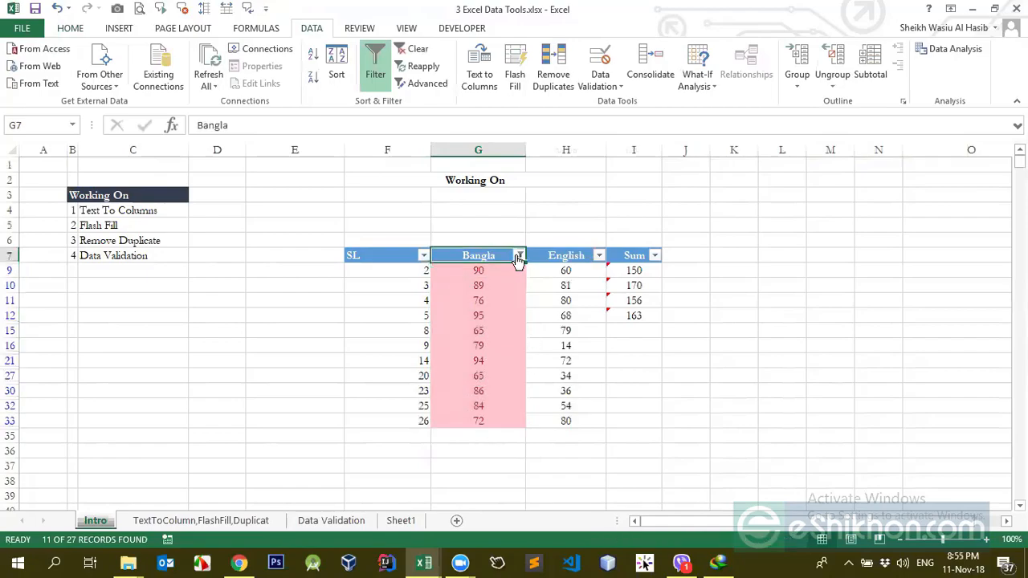
pyautogui.click(375, 65)
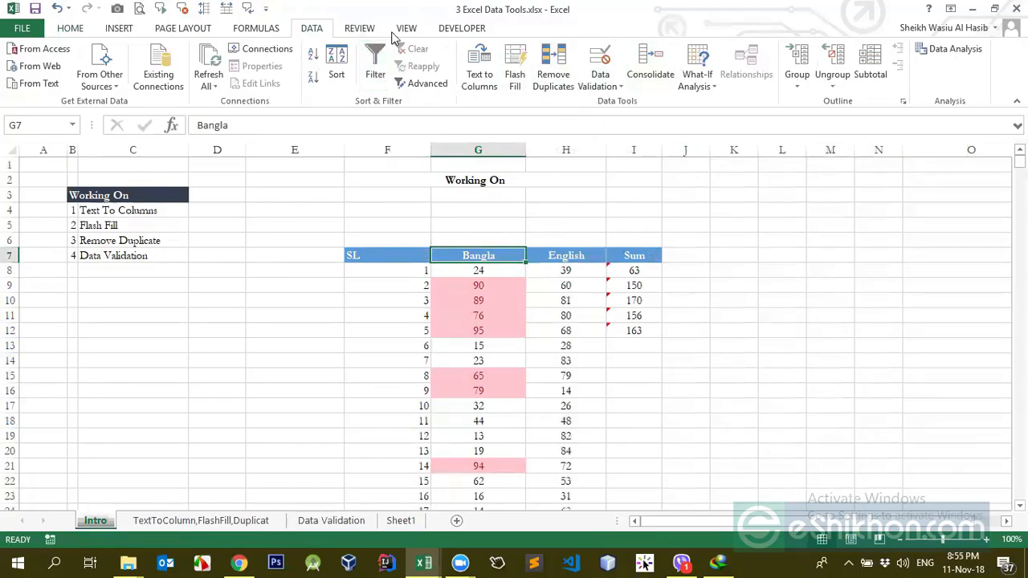
# Select the Bangla marks in G8:G34 and open their Top 10 conditional formatting rule for editing
pyautogui.click(71, 30)
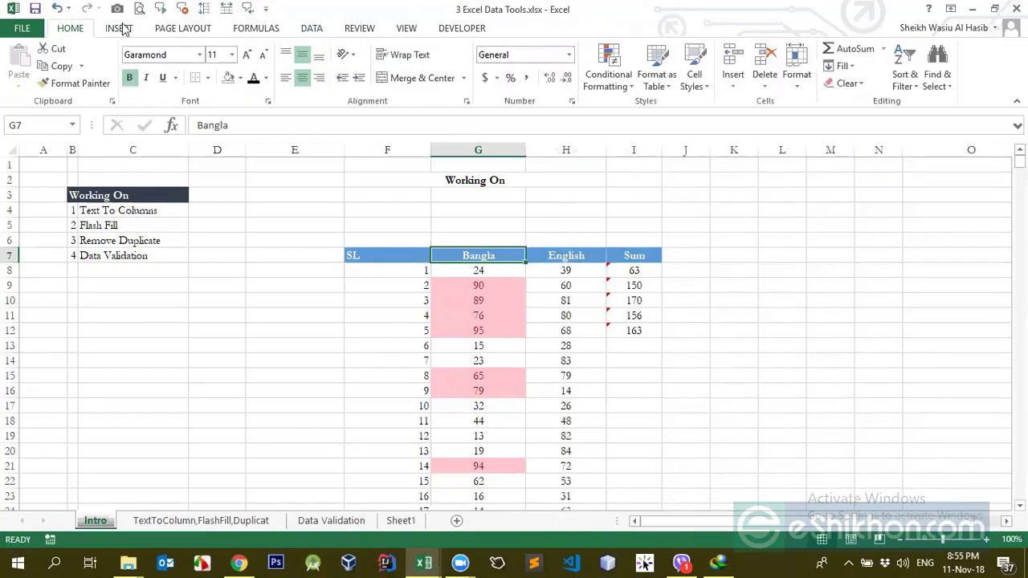
pyautogui.click(620, 86)
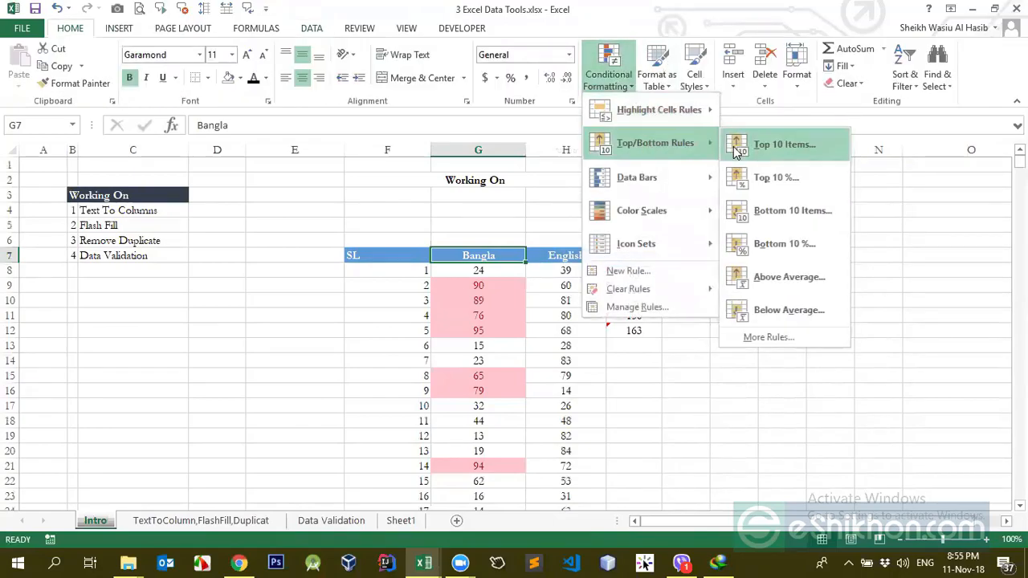
pyautogui.click(507, 271)
pyautogui.click(507, 270)
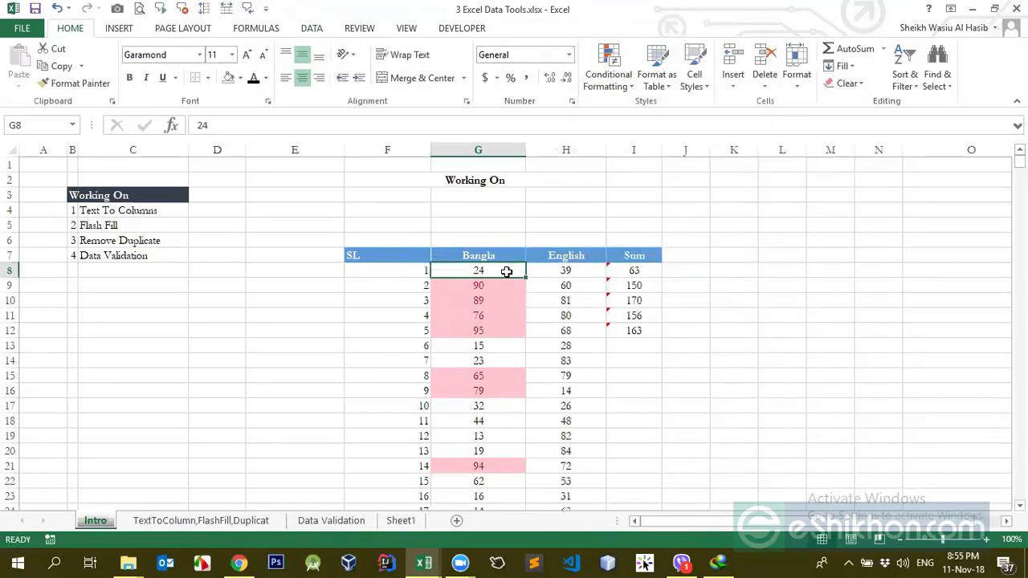
pyautogui.hotkey('ctrl', 'shift', 'Down')
pyautogui.scroll(4, 531, 240)
pyautogui.click(618, 85)
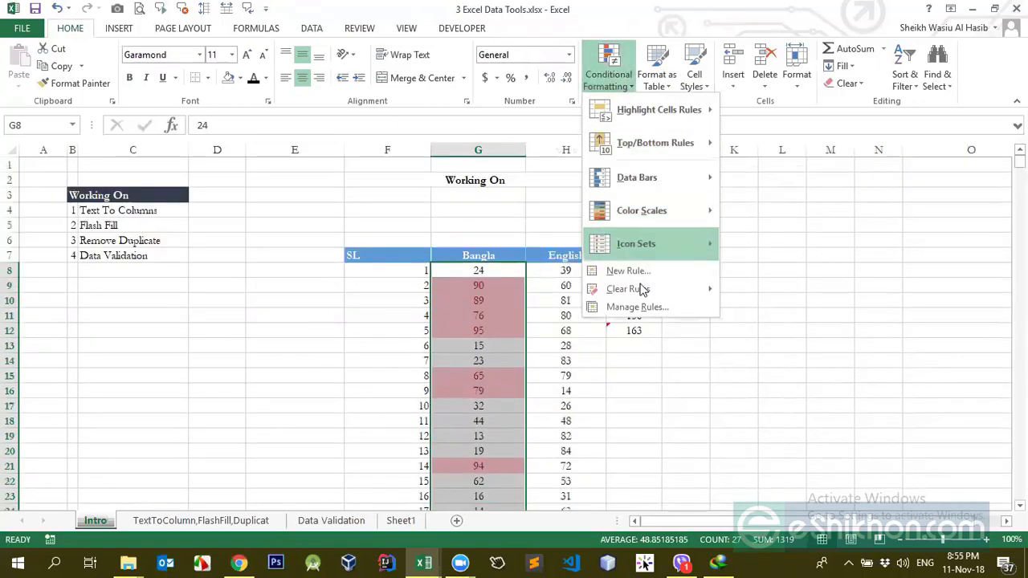
pyautogui.click(640, 308)
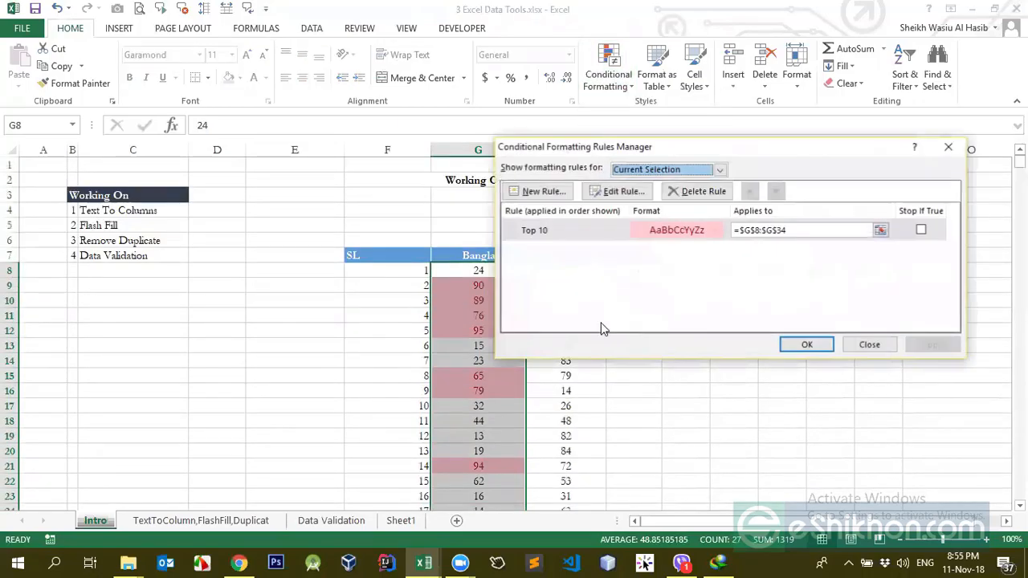
pyautogui.click(596, 230)
pyautogui.click(619, 192)
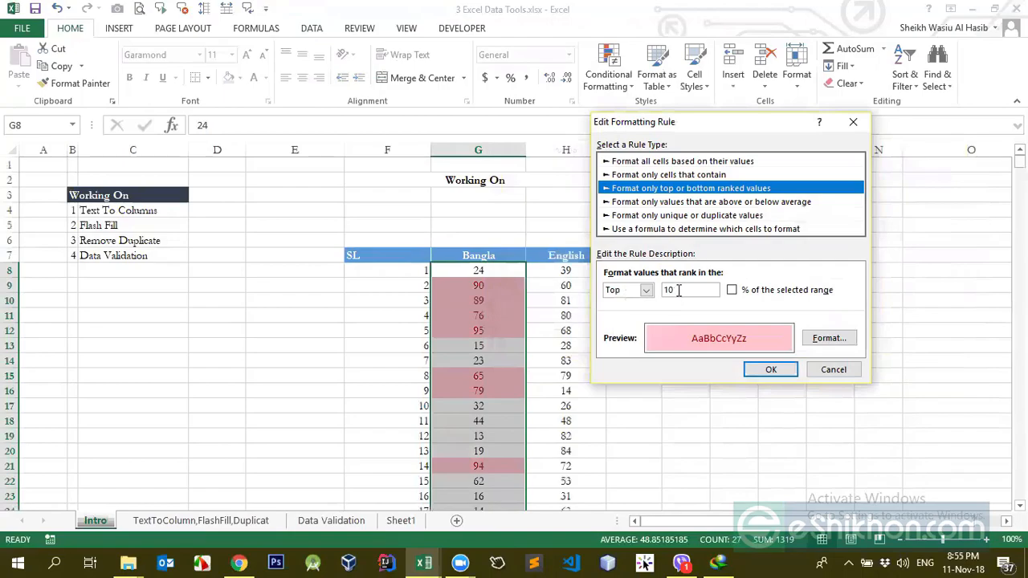
# Change the rule to format the bottom 10 values and apply it to the Bangla marks
pyautogui.click(665, 291)
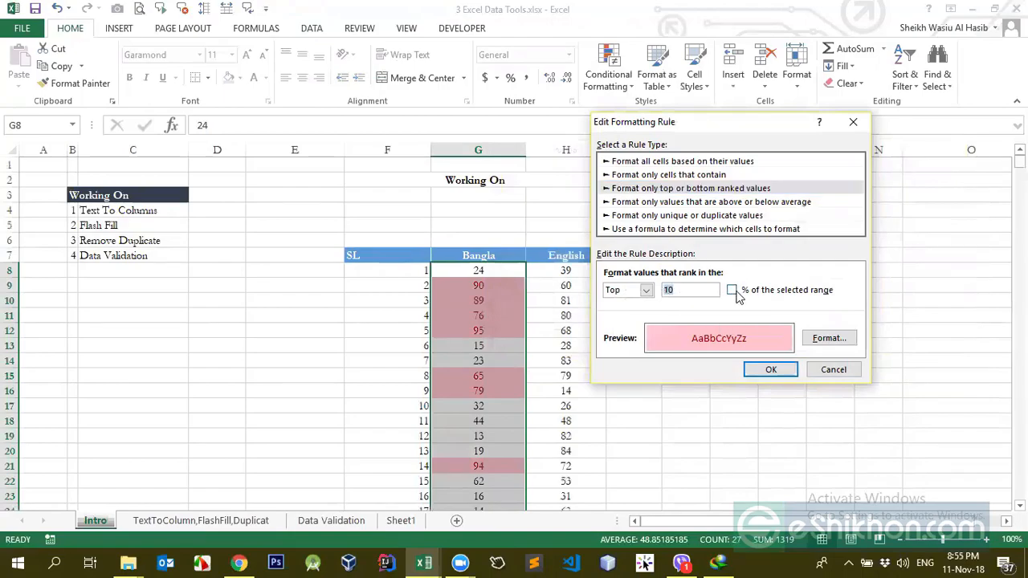
pyautogui.click(648, 290)
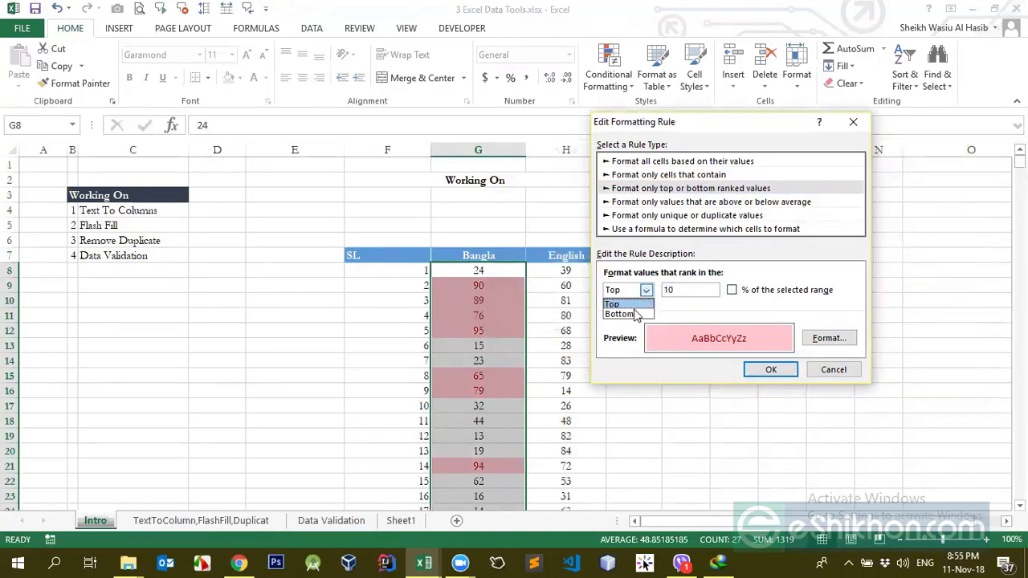
pyautogui.click(636, 316)
pyautogui.click(677, 295)
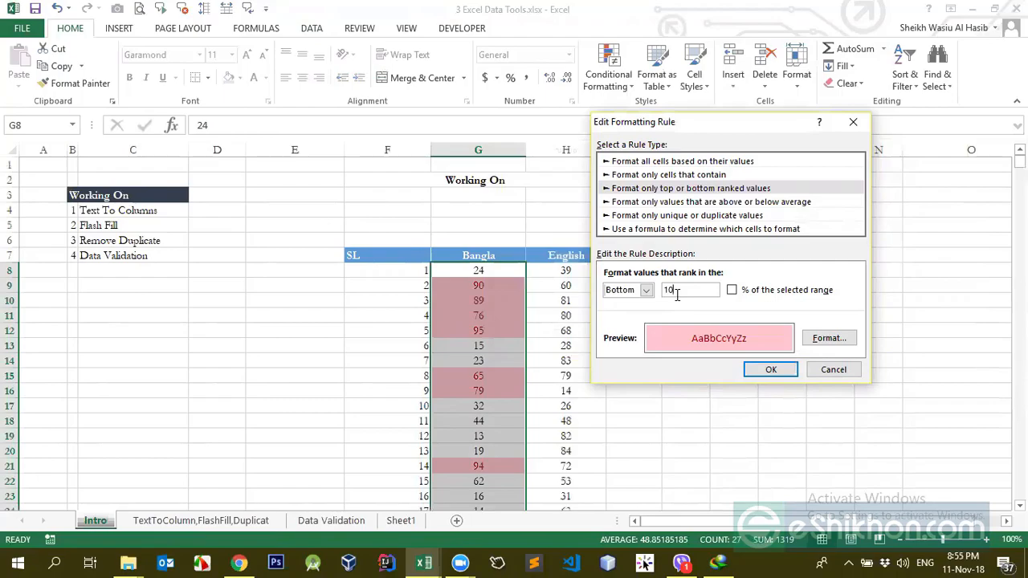
pyautogui.click(645, 293)
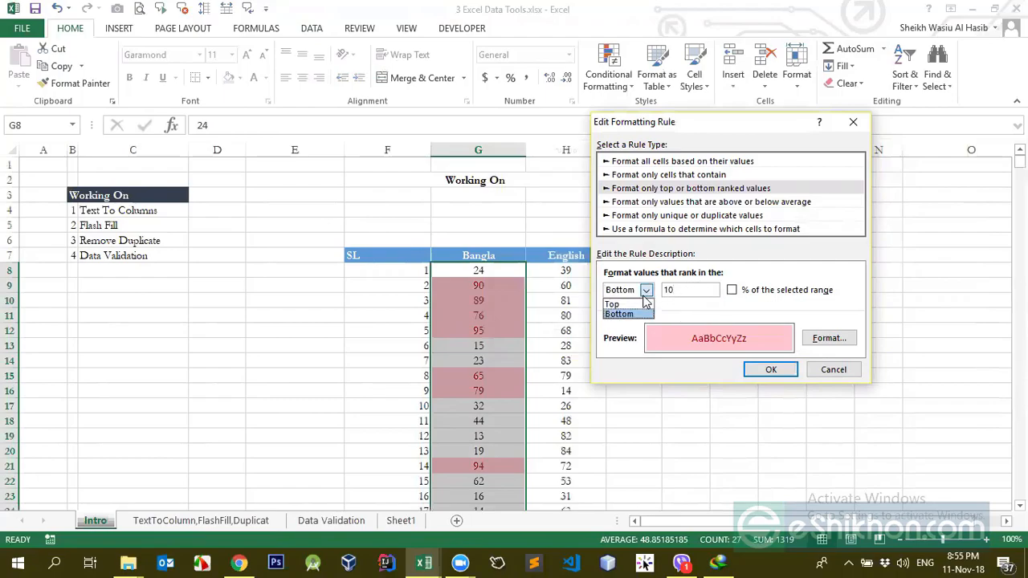
pyautogui.click(631, 315)
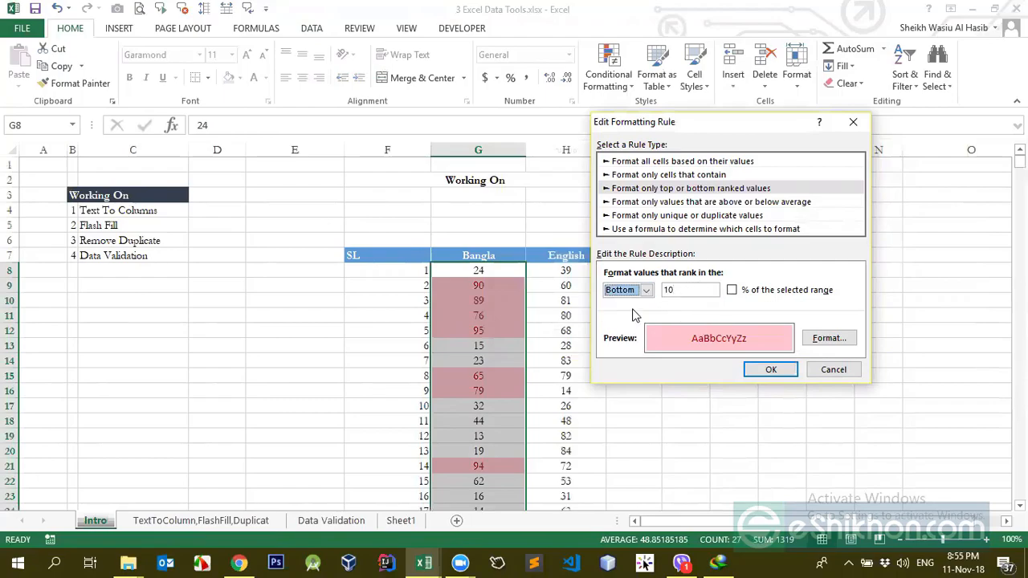
pyautogui.click(769, 371)
pyautogui.click(931, 344)
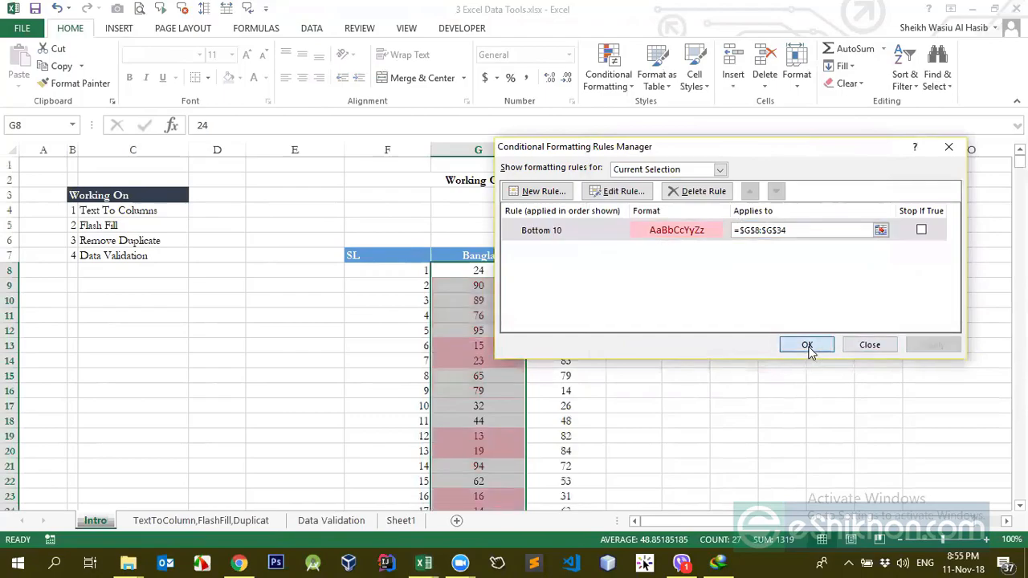
pyautogui.click(807, 346)
# Look over the highlighted marks in the Bangla column and undo the change to the bottom 10 rule
pyautogui.scroll(-5, 514, 363)
pyautogui.scroll(2, 514, 354)
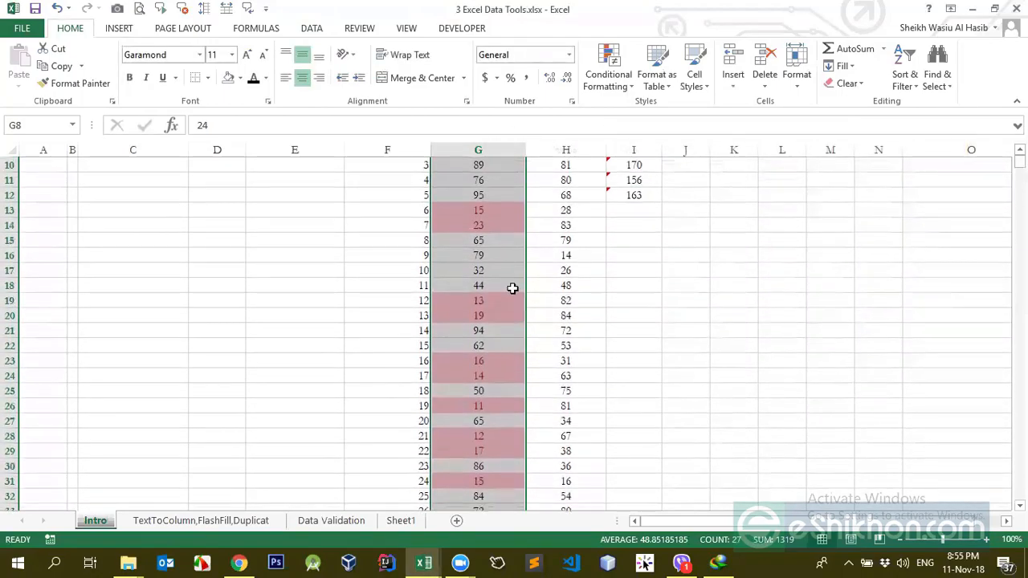
pyautogui.click(500, 211)
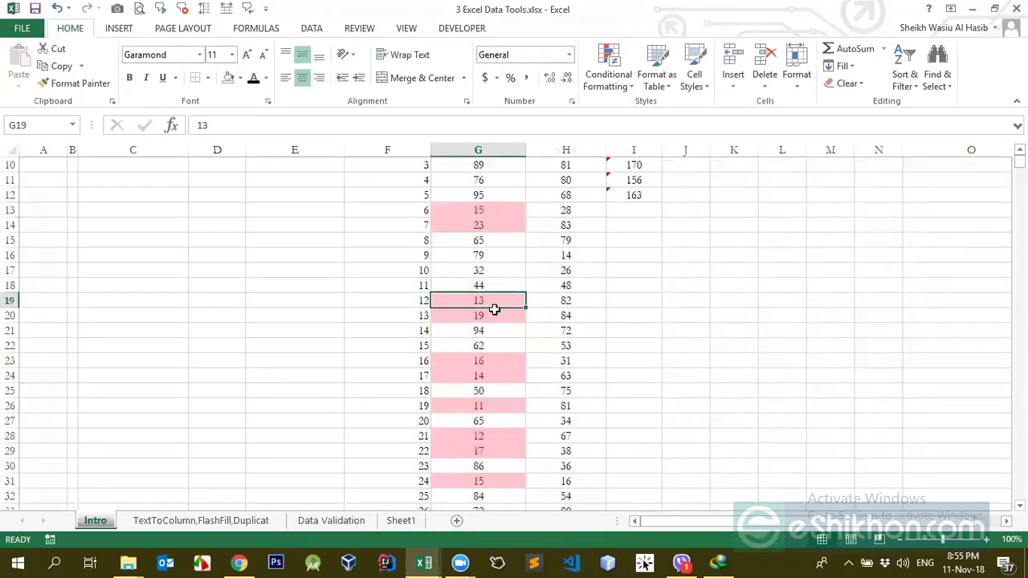
pyautogui.click(498, 378)
pyautogui.scroll(-3, 495, 397)
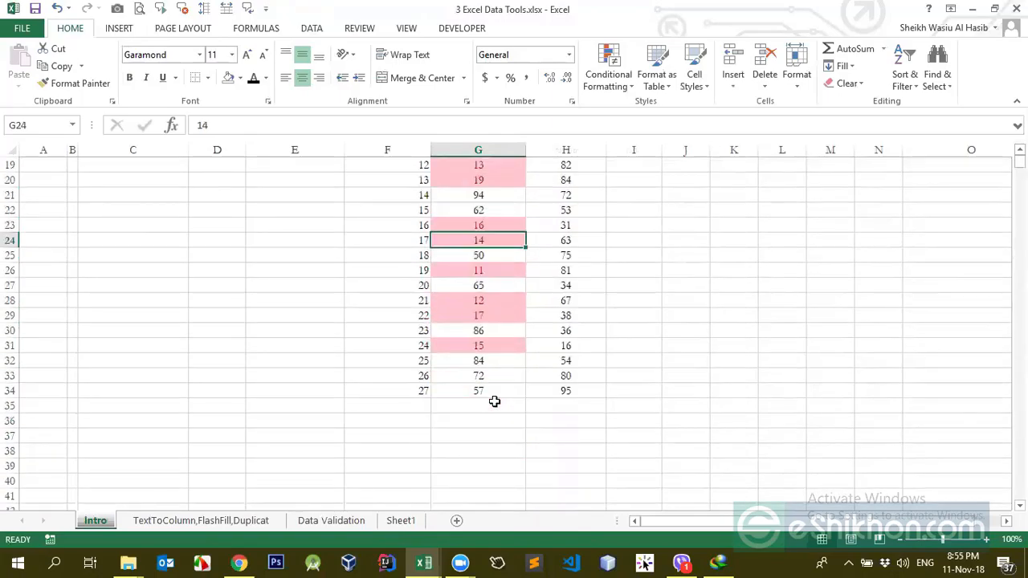
pyautogui.scroll(4, 480, 378)
pyautogui.hotkey('ctrl', 'z')
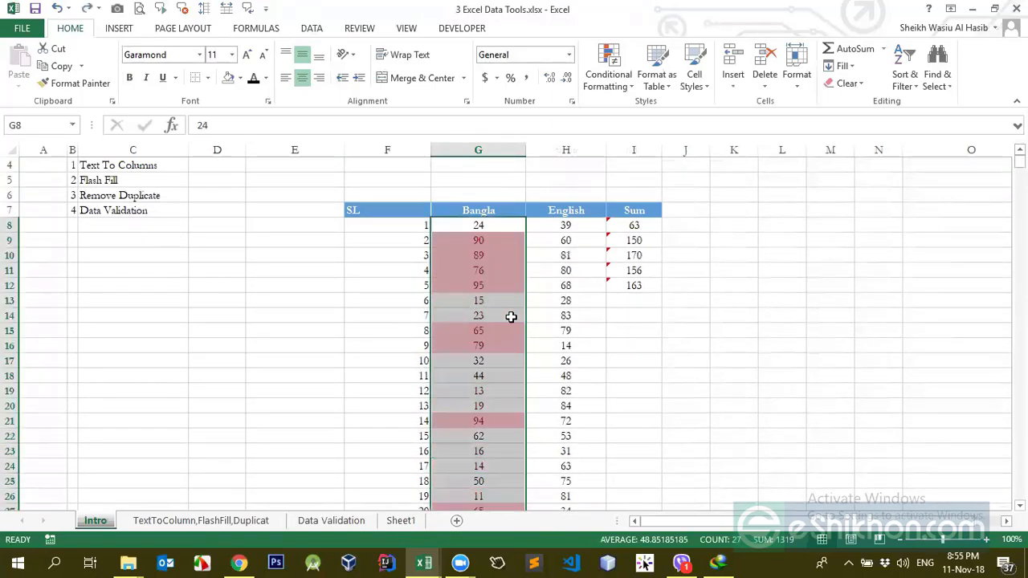
# Apply a Top 10% conditional formatting rule to the selected Bangla marks
pyautogui.click(614, 79)
pyautogui.moveTo(659, 143)
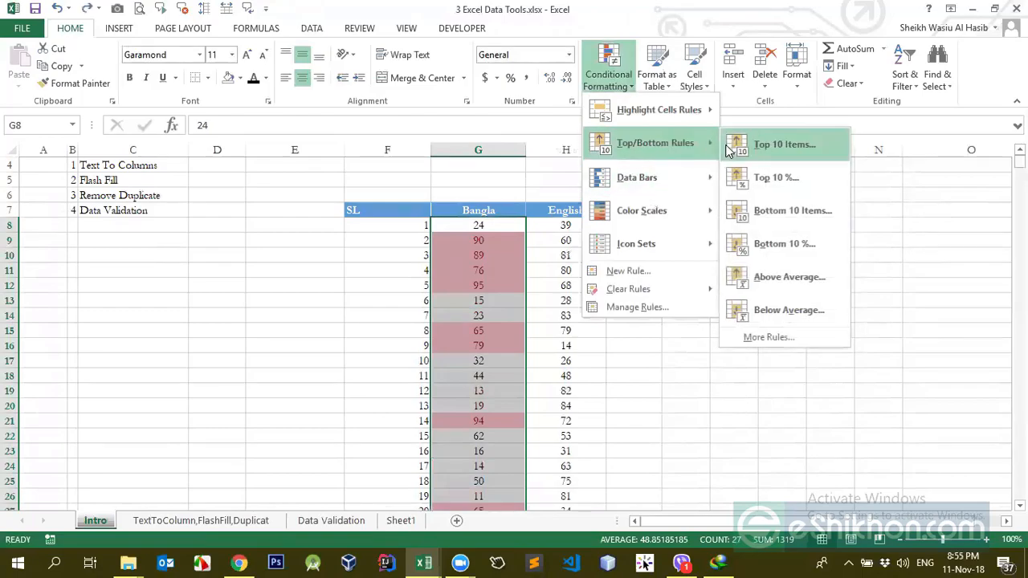
pyautogui.click(763, 187)
pyautogui.click(750, 260)
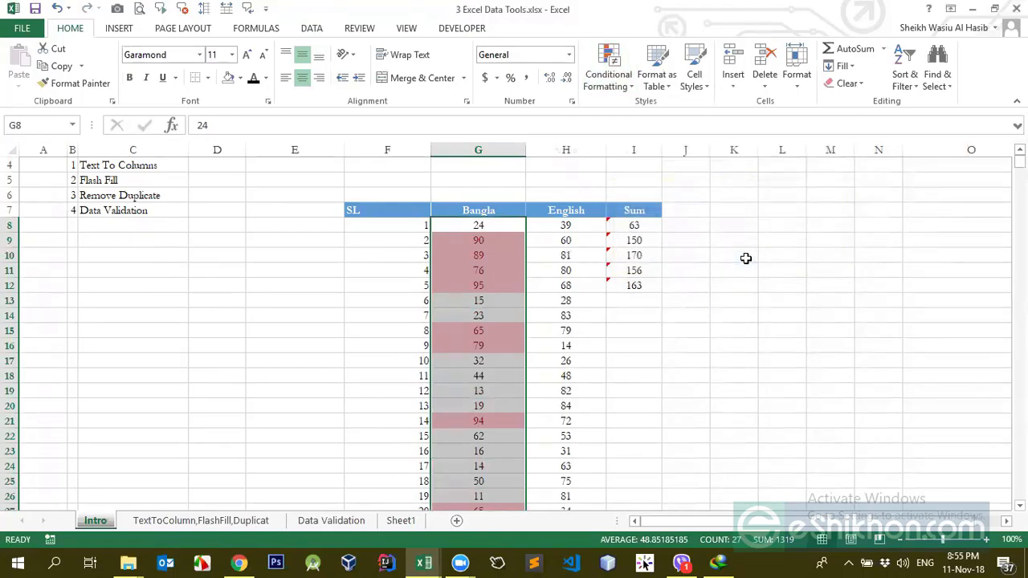
pyautogui.click(617, 89)
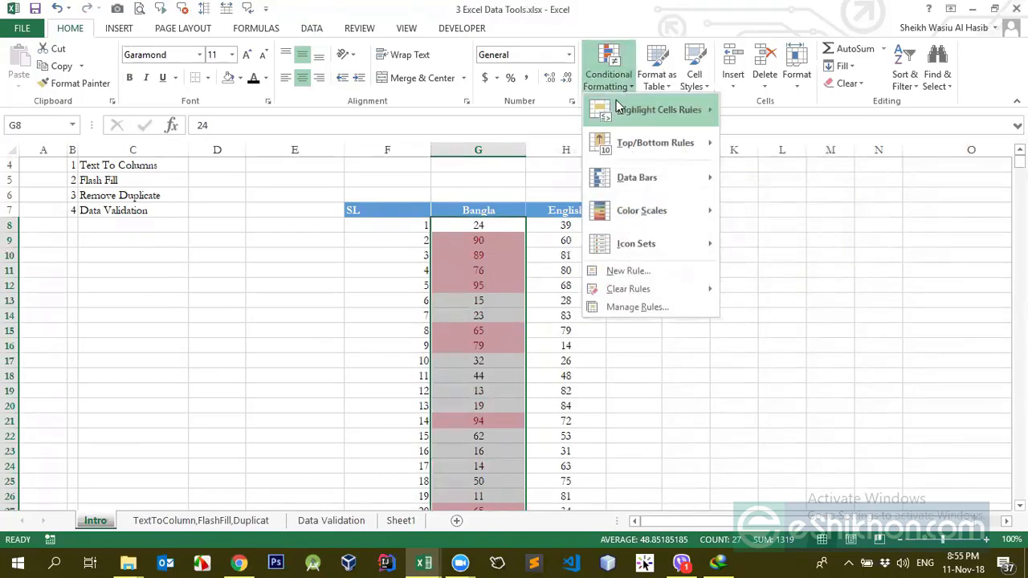
pyautogui.click(510, 260)
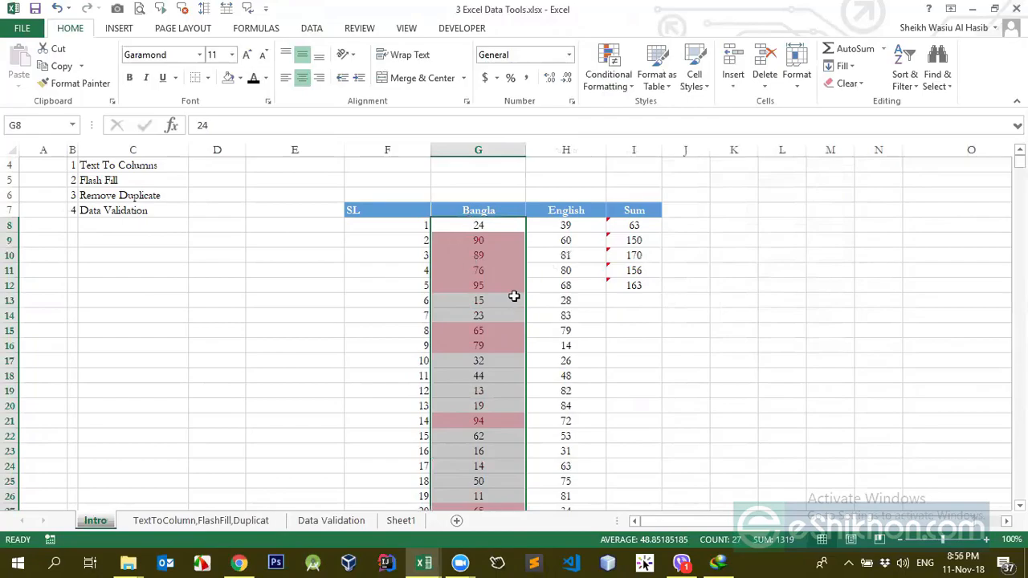
pyautogui.click(608, 76)
pyautogui.moveTo(666, 143)
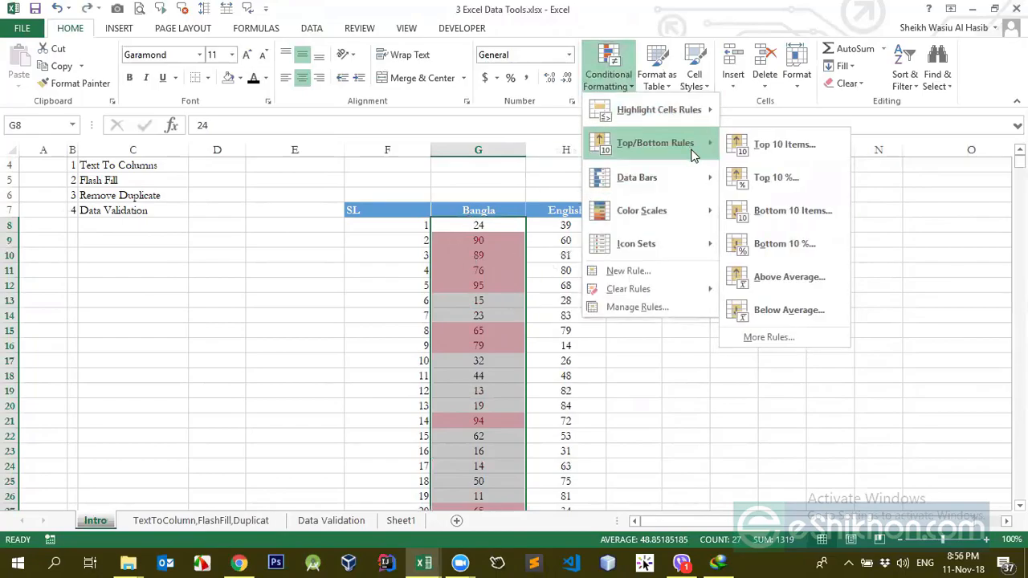
pyautogui.click(771, 177)
pyautogui.click(629, 235)
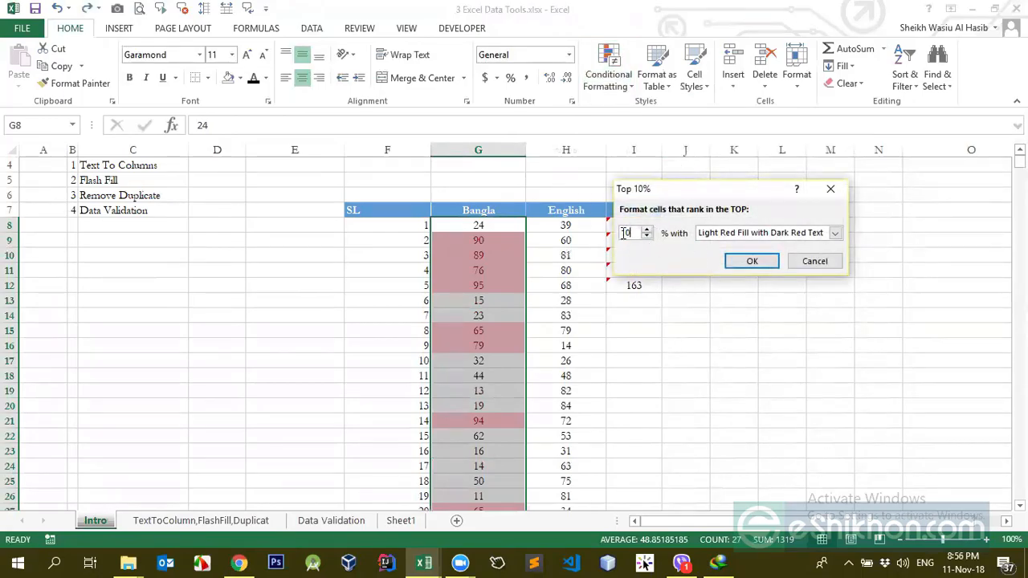
pyautogui.click(828, 268)
# Add a Below Average rule with Light Red Fill with Dark Red Text on top of the existing rules for the Bangla marks
pyautogui.click(608, 73)
pyautogui.moveTo(699, 143)
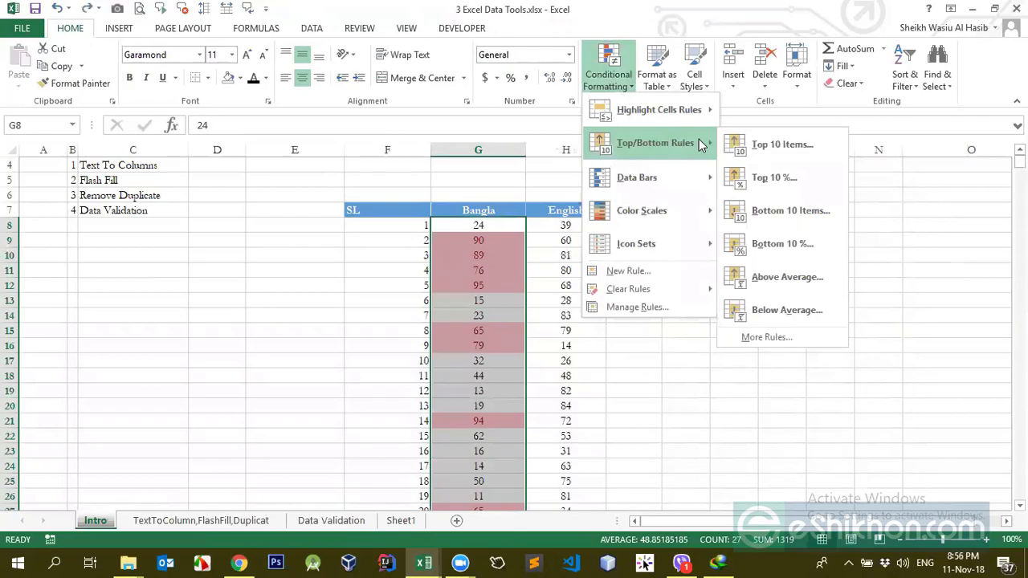
pyautogui.click(751, 313)
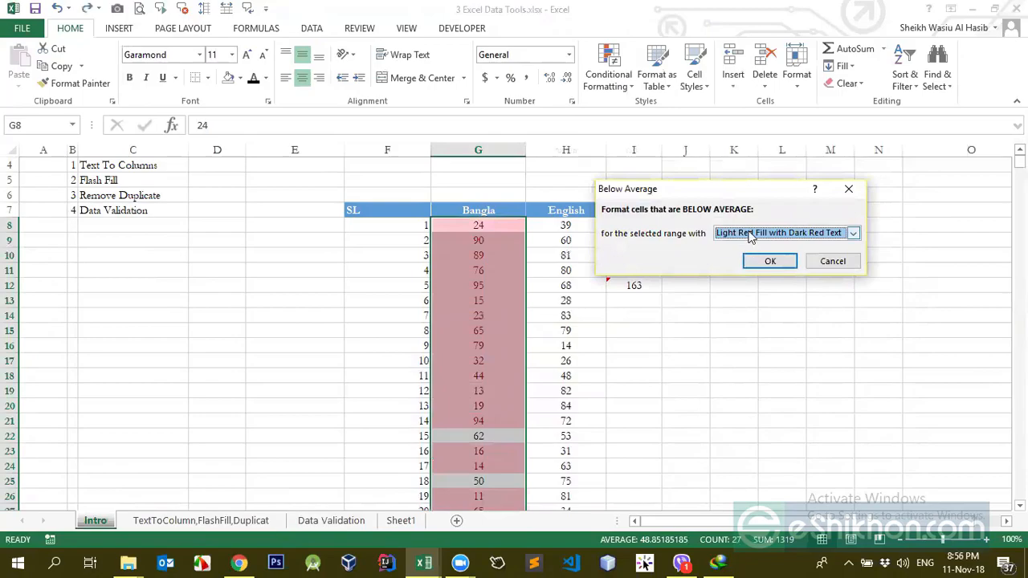
pyautogui.click(771, 262)
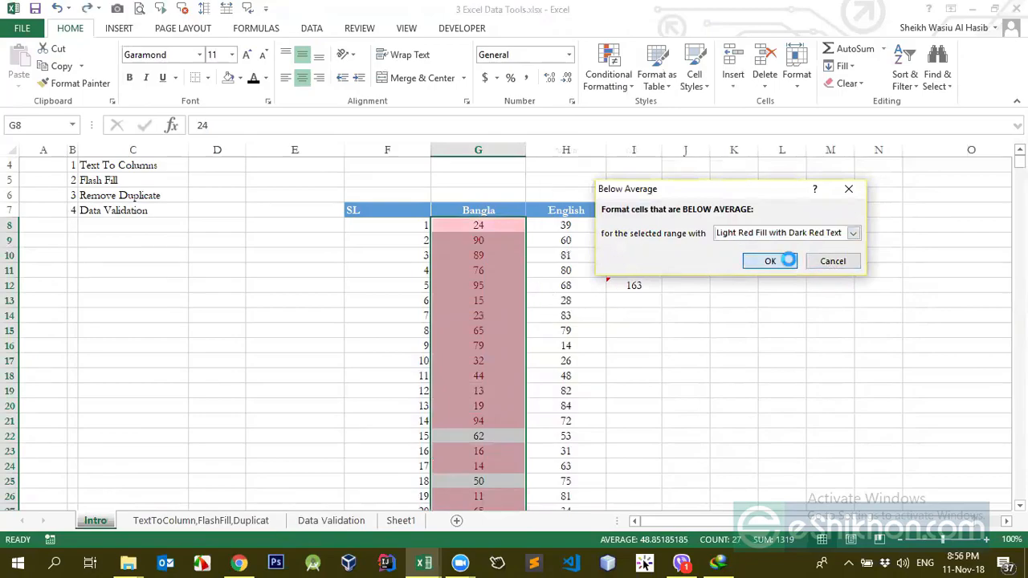
pyautogui.hotkey('ctrl', 'shift', 'Down')
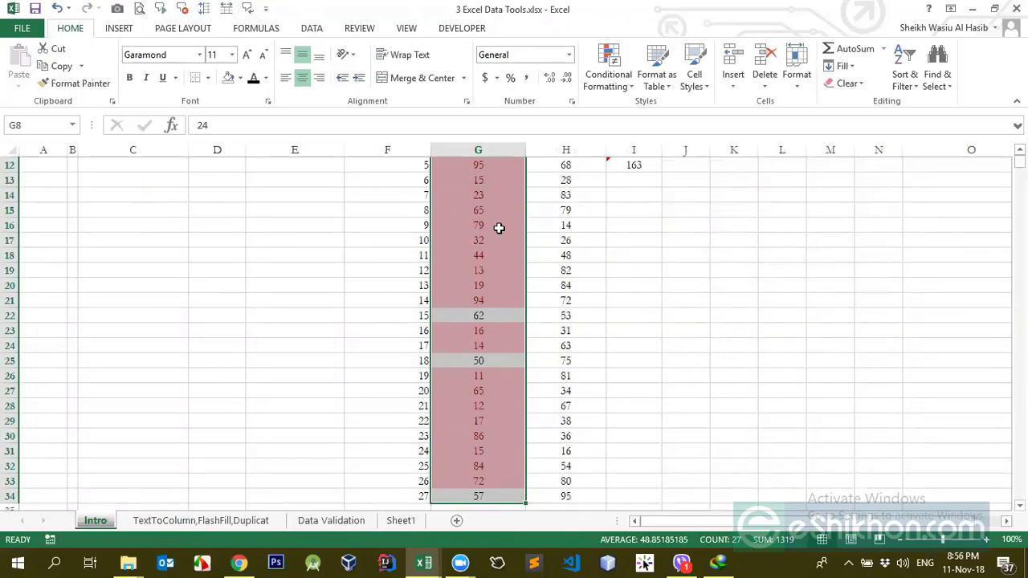
pyautogui.scroll(4, 514, 229)
pyautogui.scroll(-2, 498, 233)
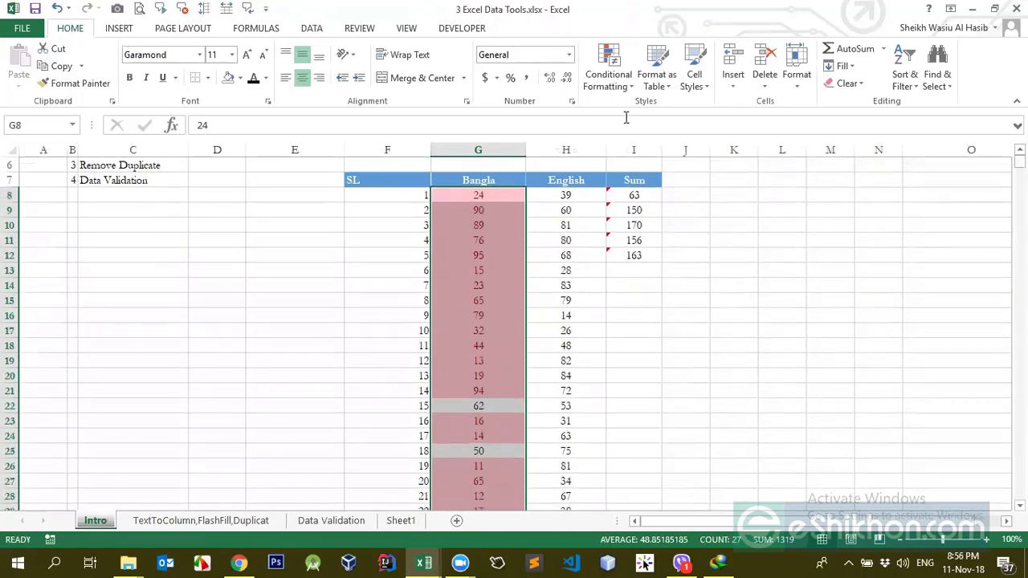
# Clear all conditional formatting rules from the selected Bangla marks
pyautogui.click(609, 77)
pyautogui.moveTo(683, 289)
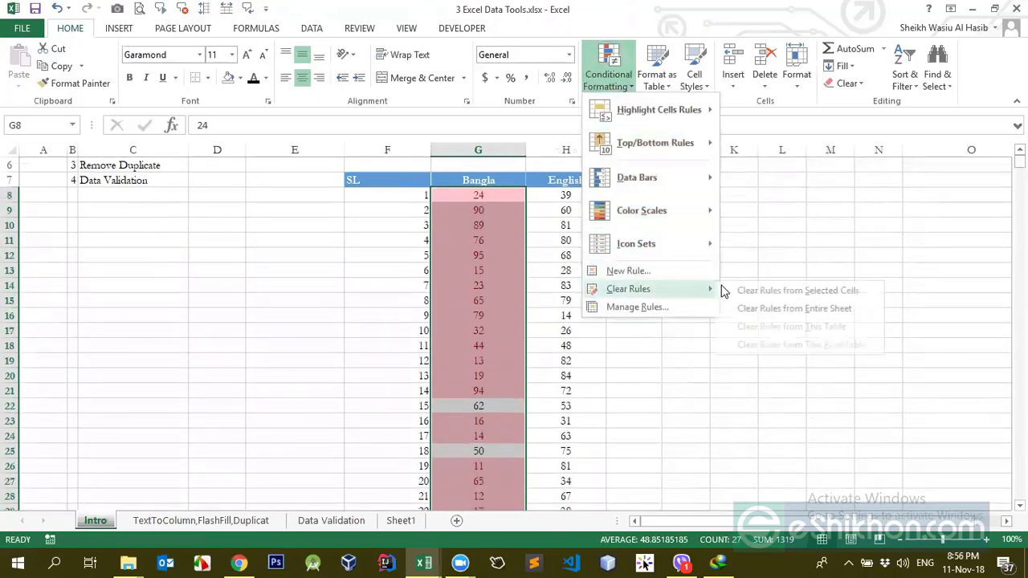
pyautogui.click(765, 296)
# Highlight the below-average Bangla marks with Light Red Fill with Dark Red Text and check the highlighted cells down to row 34
pyautogui.click(619, 76)
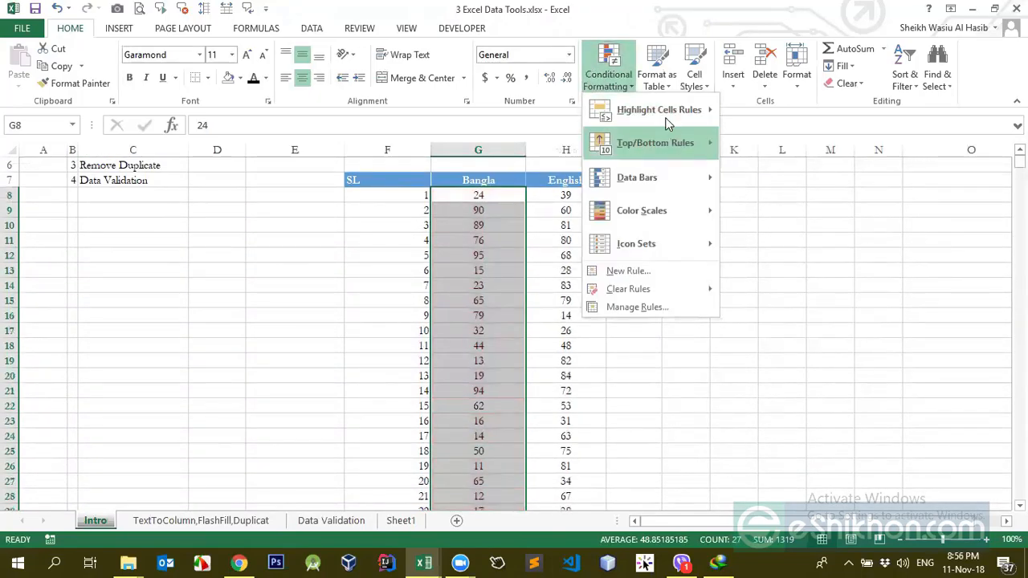
pyautogui.click(481, 196)
pyautogui.click(609, 76)
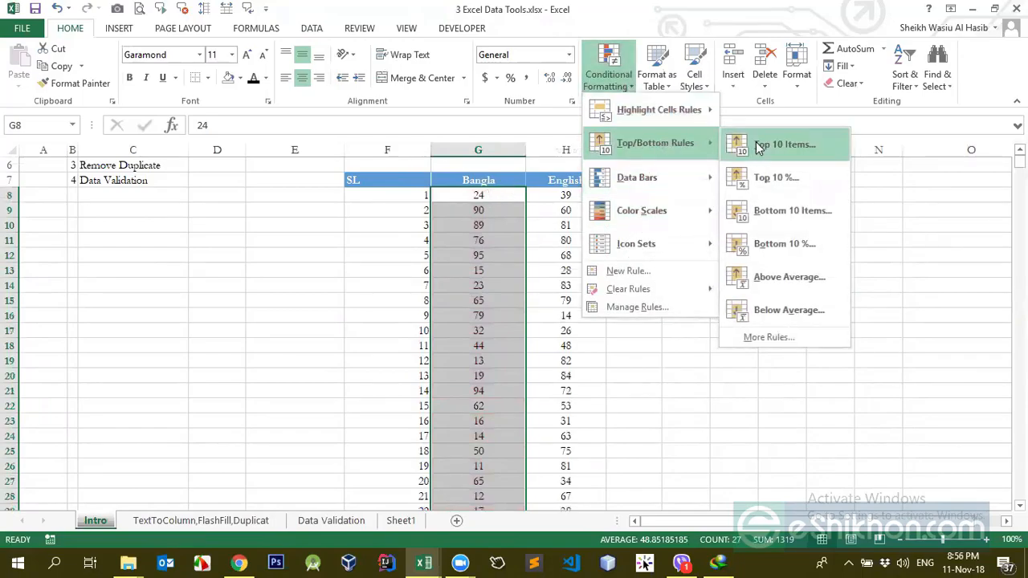
pyautogui.click(775, 313)
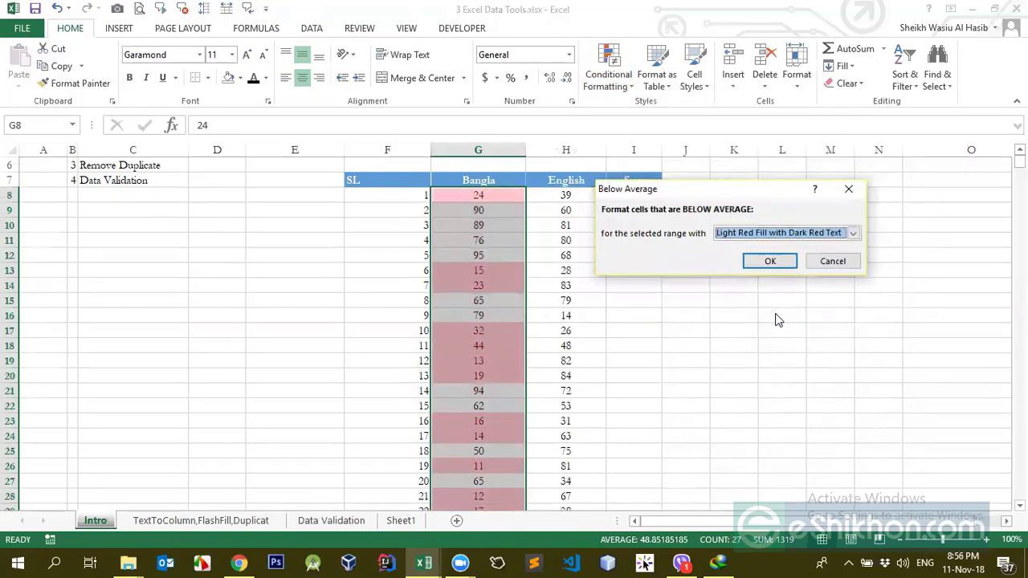
pyautogui.click(770, 263)
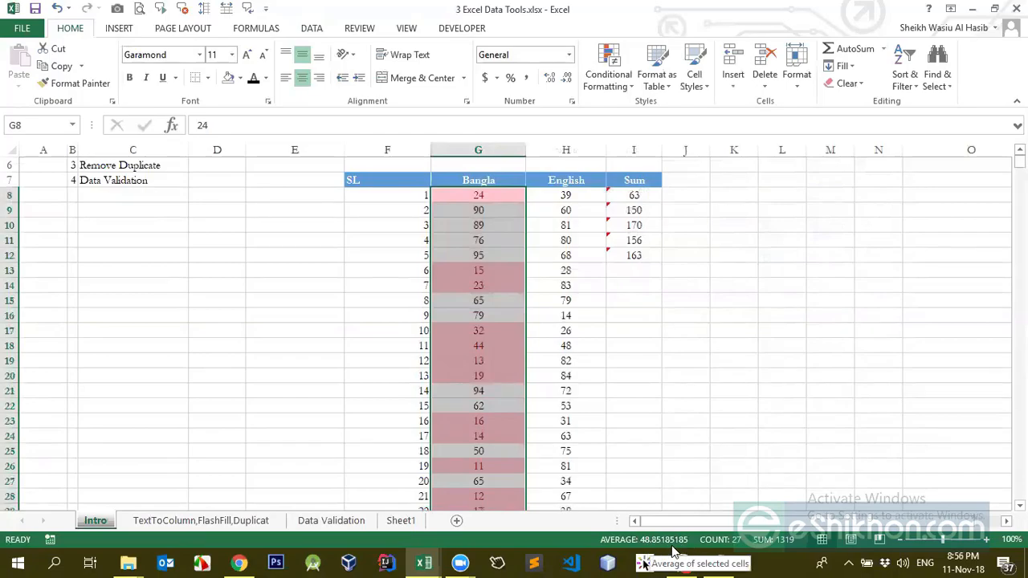
pyautogui.scroll(-2, 539, 443)
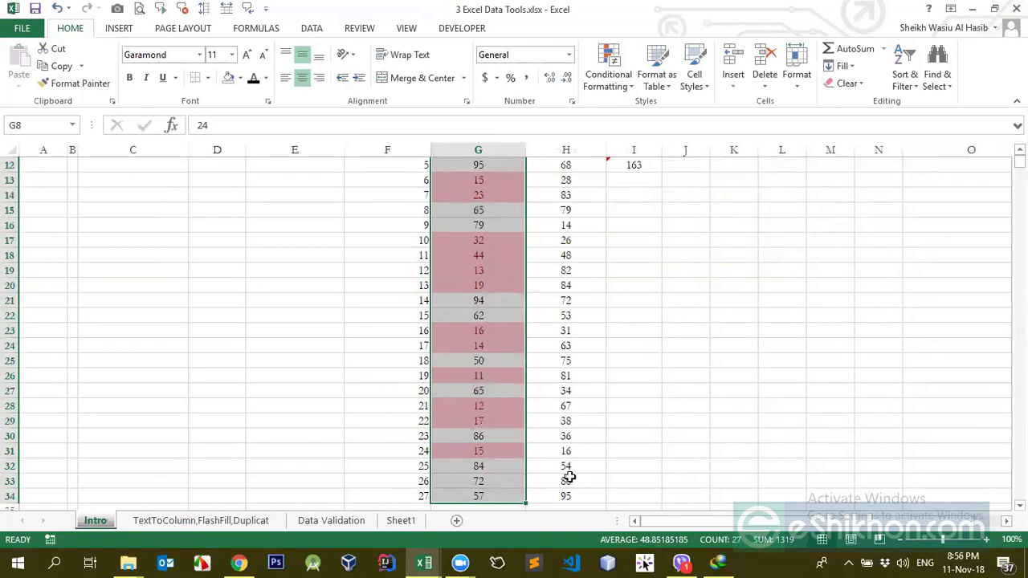
pyautogui.scroll(3, 470, 287)
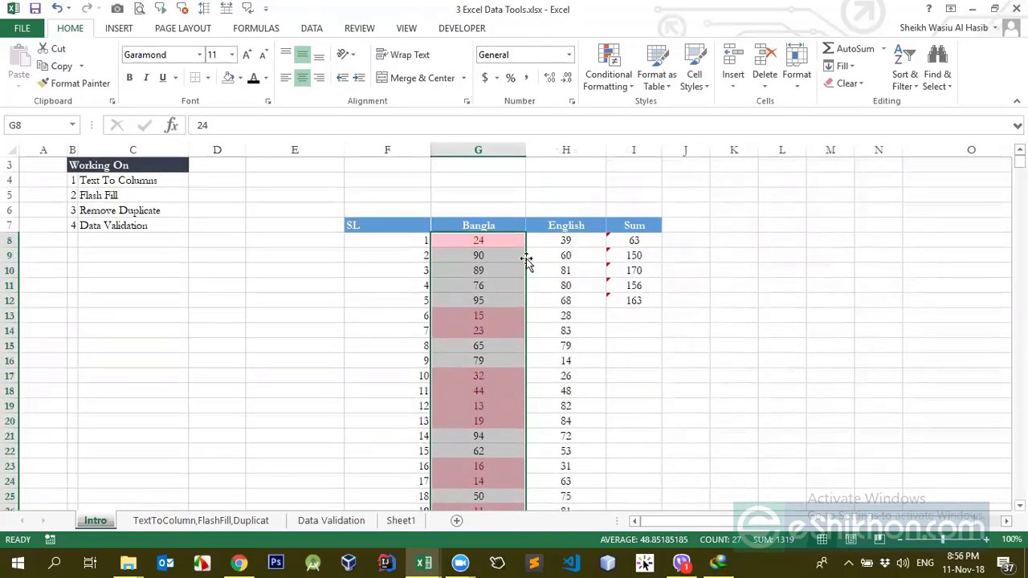
# Clear the conditional formatting rules from the selected Bangla marks and return to the column's header
pyautogui.click(611, 80)
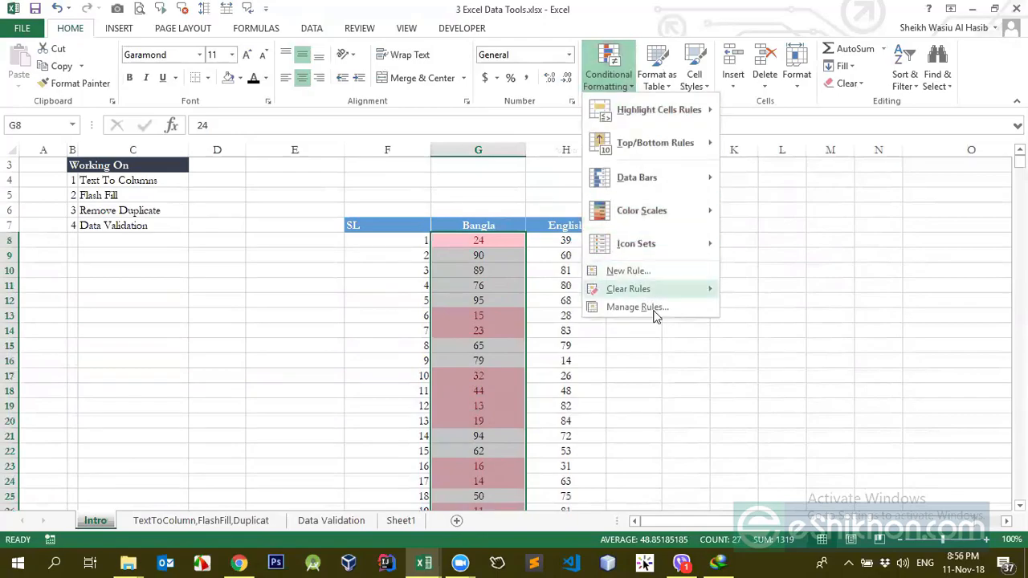
pyautogui.moveTo(670, 286)
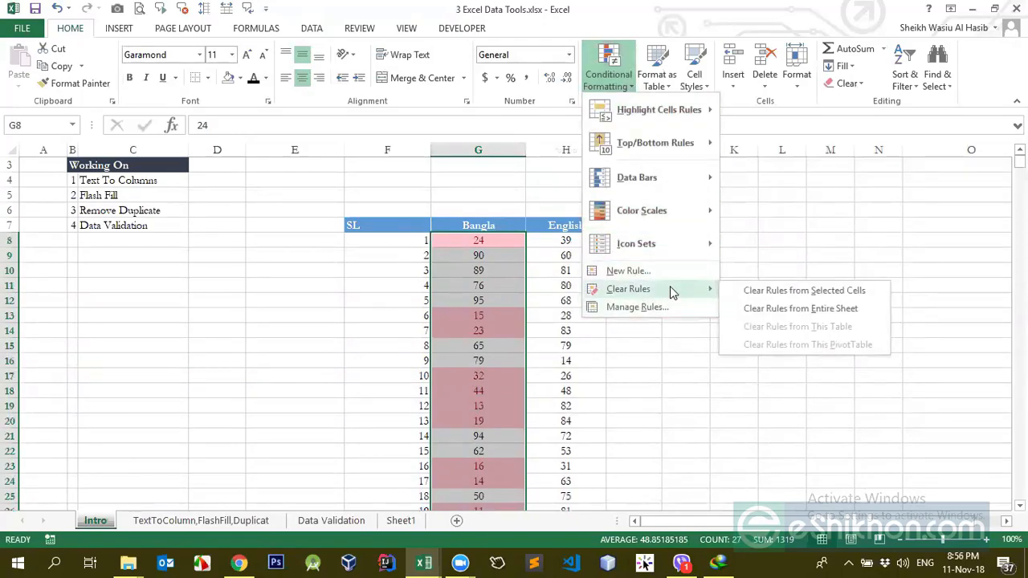
pyautogui.click(748, 292)
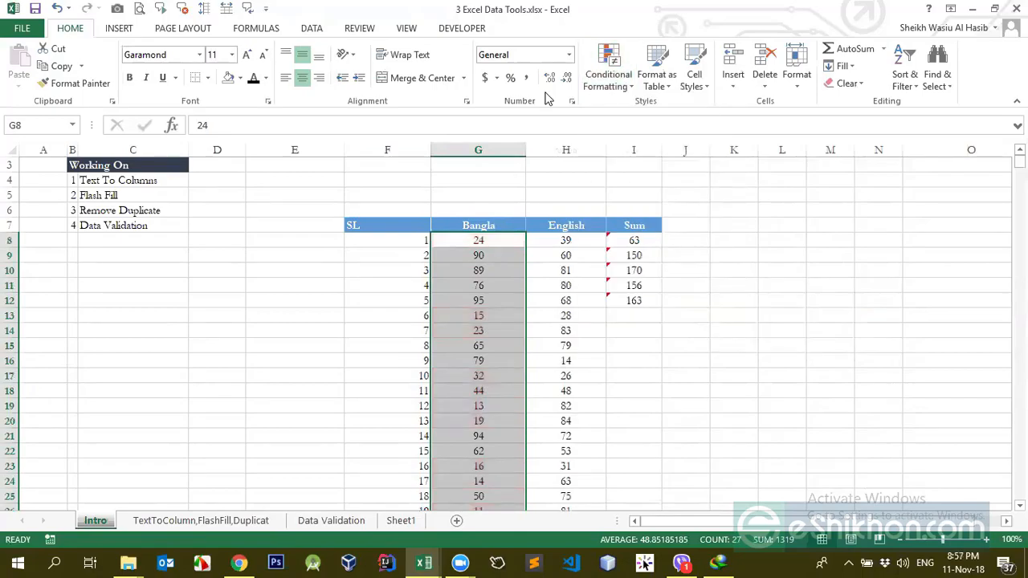
pyautogui.scroll(-3, 547, 98)
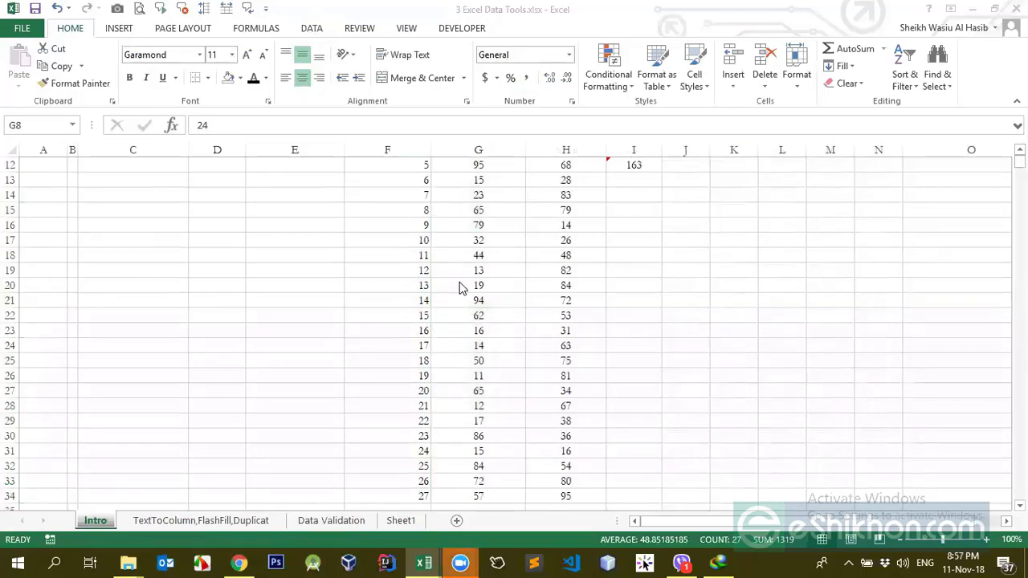
pyautogui.press('Up')
pyautogui.scroll(2, 482, 232)
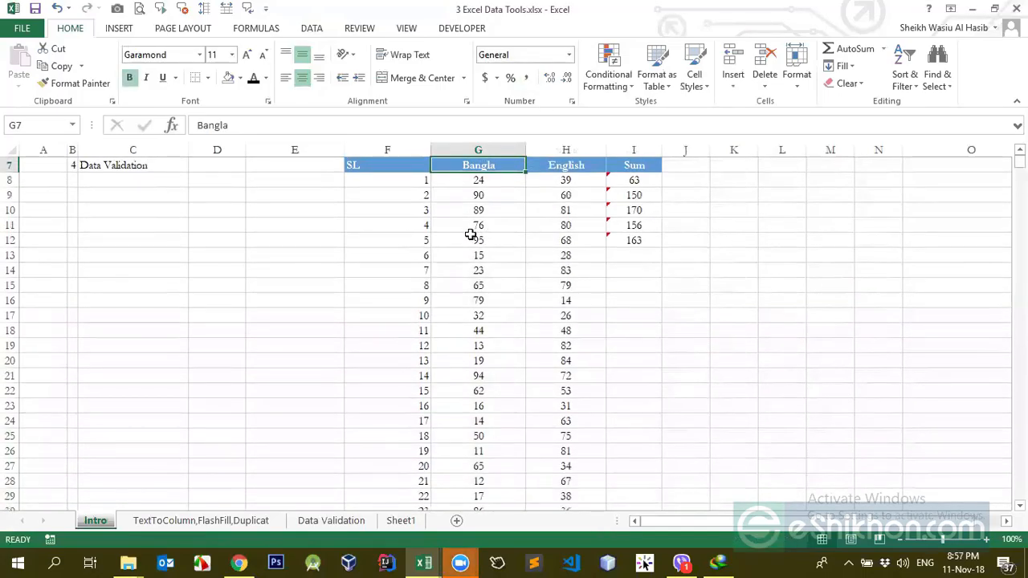
# Center-align the contents of the SL column
pyautogui.click(406, 151)
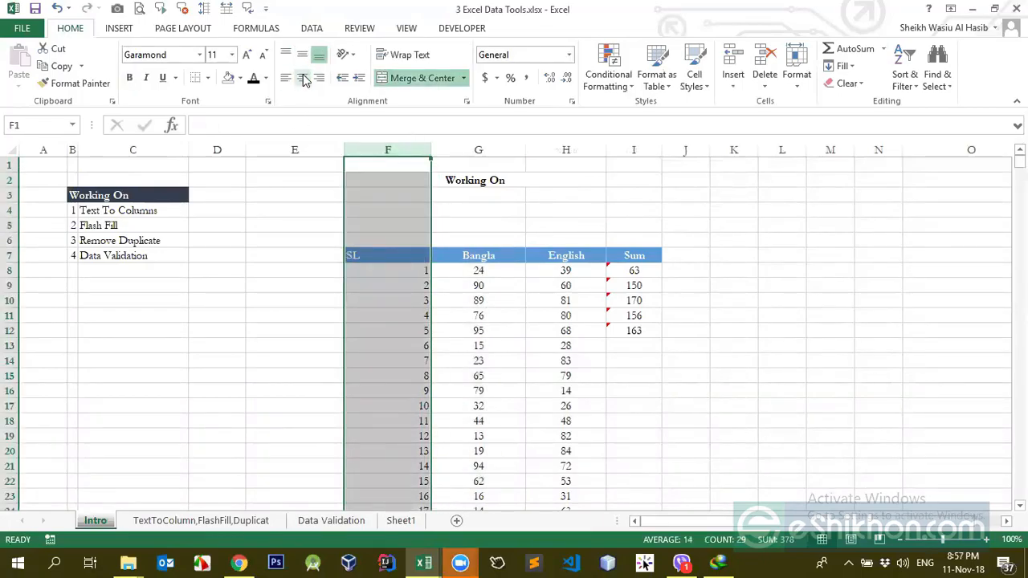
pyautogui.click(303, 79)
pyautogui.click(474, 303)
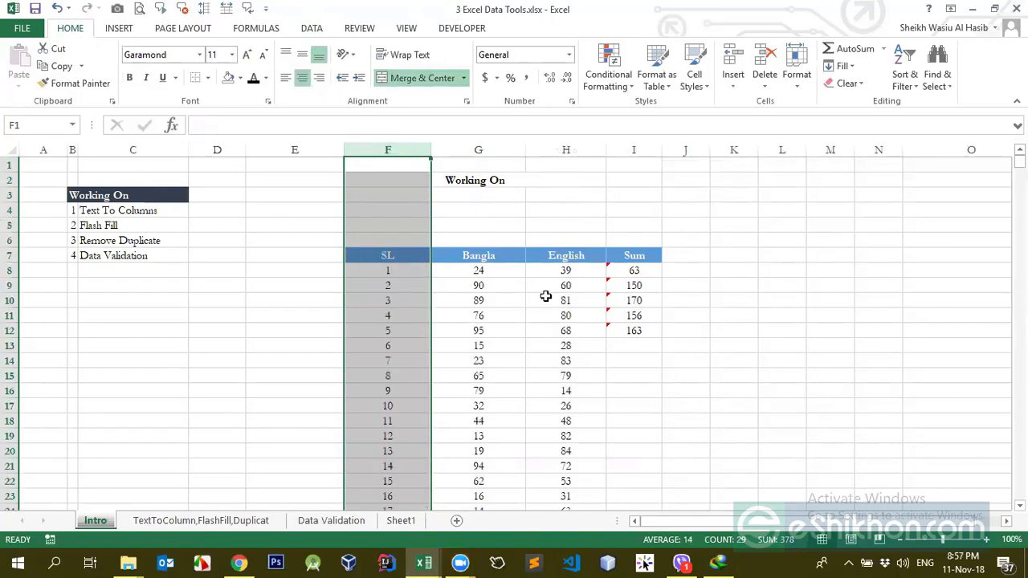
pyautogui.click(625, 90)
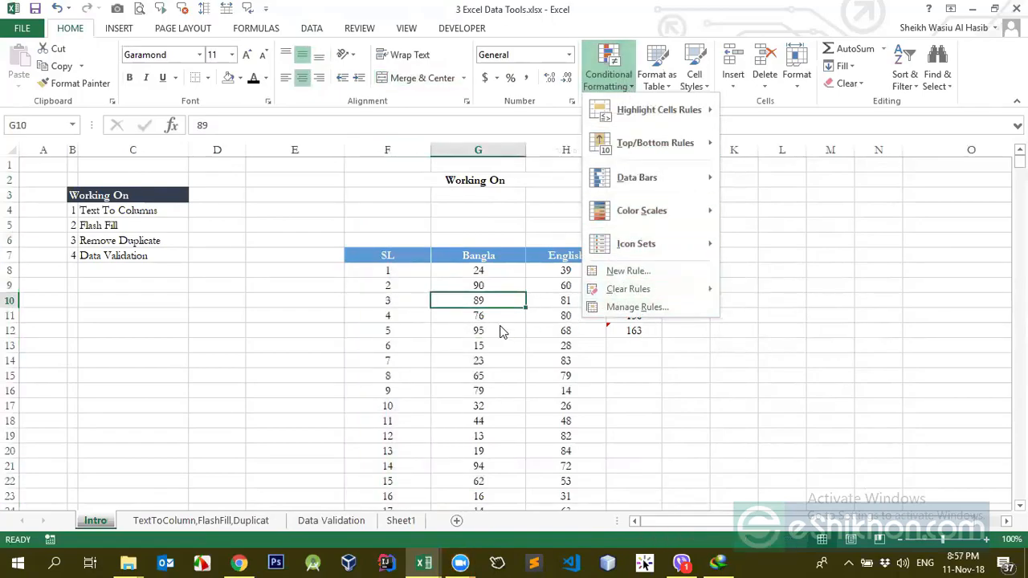
pyautogui.click(504, 363)
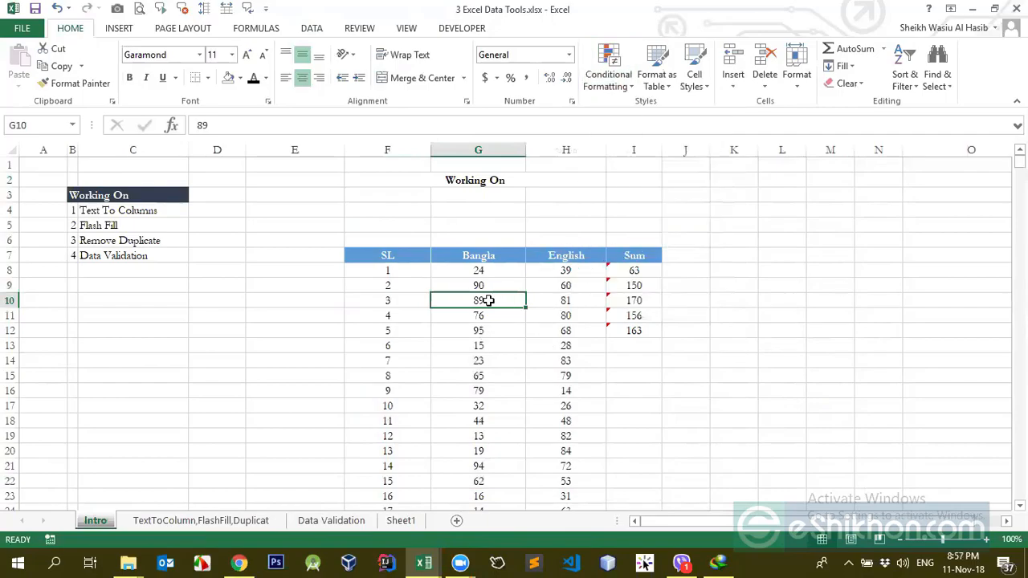
# Delete the SL, Bangla and English data from row 13 down to row 34
pyautogui.click(391, 340)
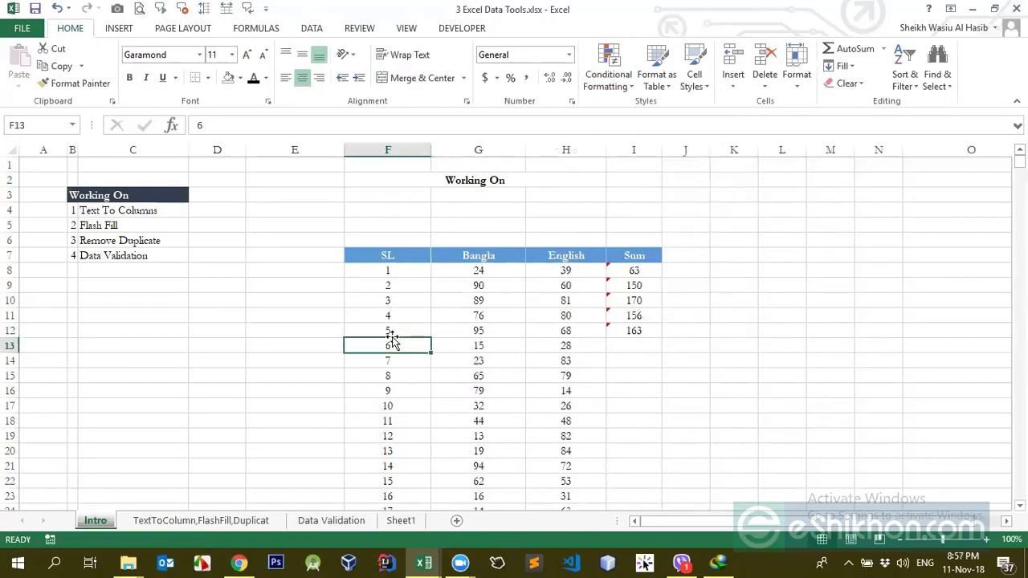
pyautogui.hotkey('shift', 'Right')
pyautogui.hotkey('shift', 'Right')
pyautogui.hotkey('ctrl', 'shift', 'Down')
pyautogui.press('Delete')
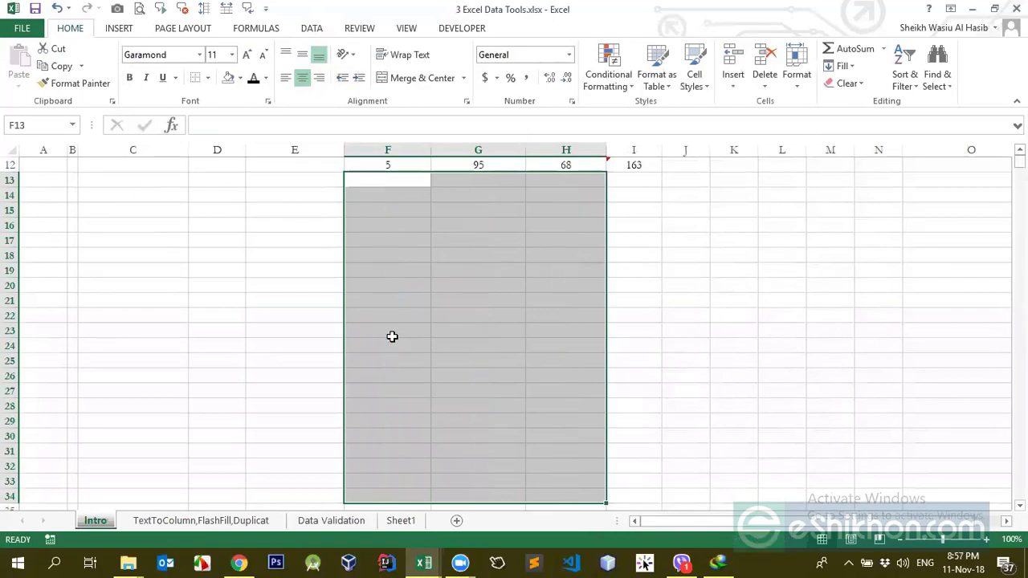
pyautogui.hotkey('ctrl', 'Up')
pyautogui.hotkey('ctrl', 'Up')
pyautogui.hotkey('ctrl', 'Up')
# Clear the Sum column's formulas in I8:I12
pyautogui.click(648, 251)
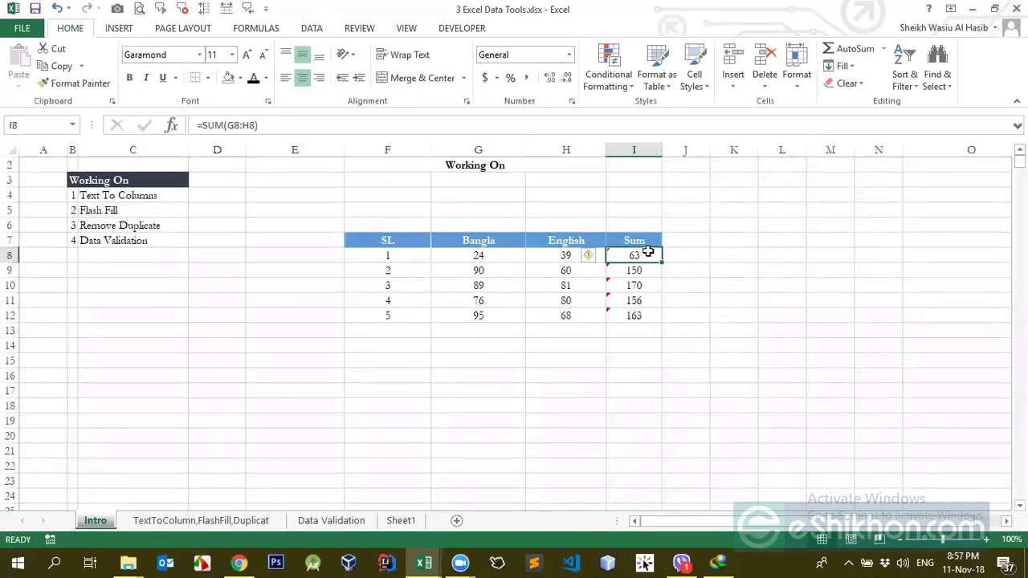
pyautogui.hotkey('ctrl', 'shift', 'Down')
pyautogui.press('Delete')
# Create a formula-based conditional formatting rule for cell I8 with the formula =inumber($H$8)
pyautogui.click(651, 254)
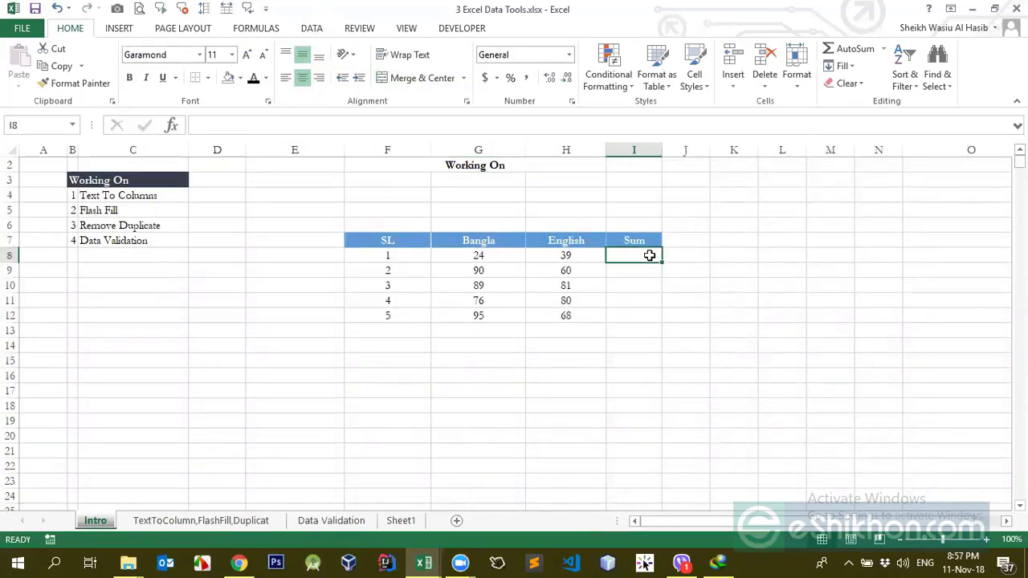
pyautogui.click(609, 73)
pyautogui.click(620, 276)
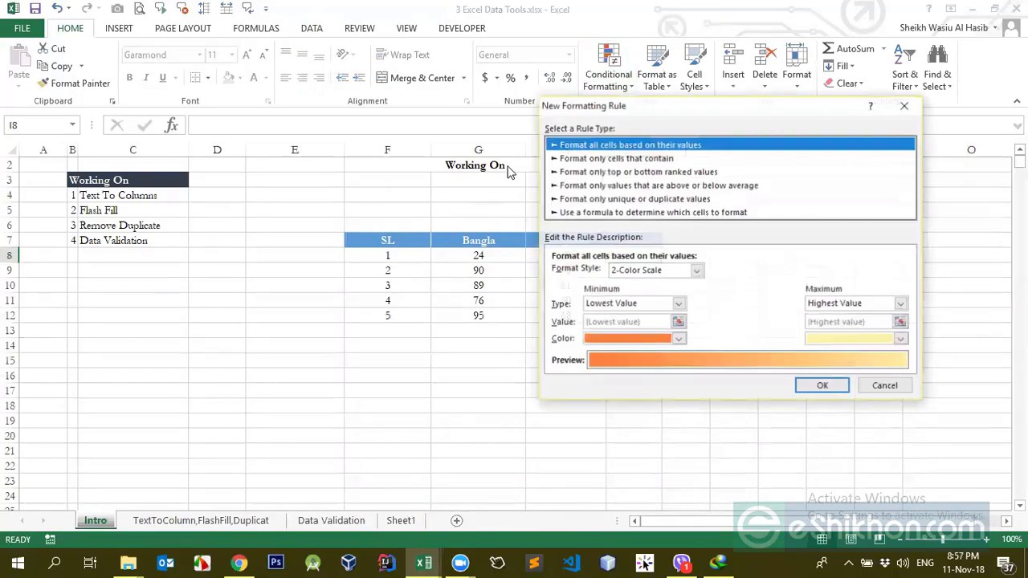
pyautogui.moveTo(707, 100); pyautogui.dragTo(796, 93)
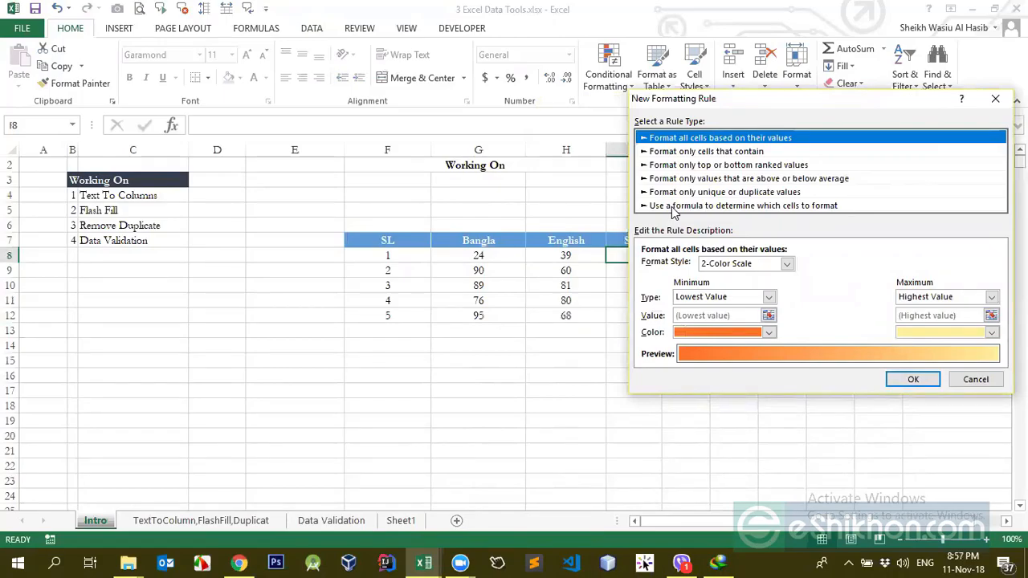
pyautogui.click(673, 207)
pyautogui.click(695, 270)
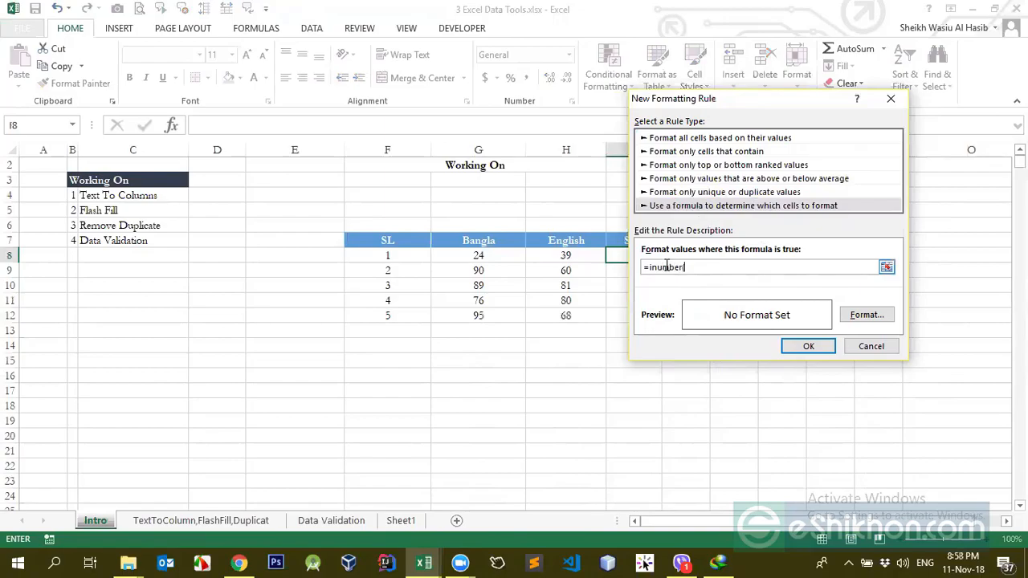
pyautogui.click(567, 255)
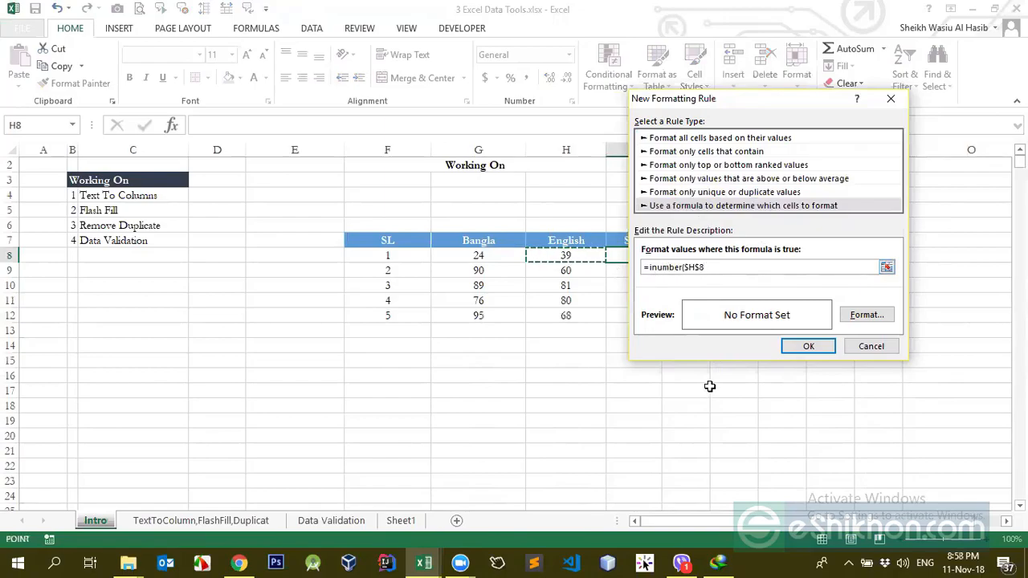
pyautogui.write(')')
# Give the new formatting rule a green fill, apply it and check cell I8
pyautogui.click(864, 316)
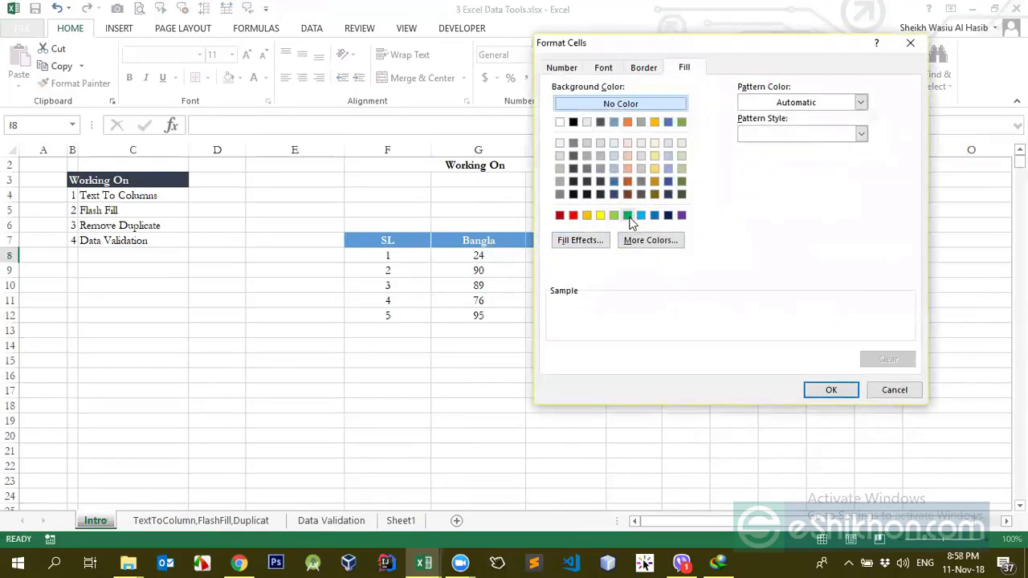
pyautogui.click(628, 216)
pyautogui.click(832, 391)
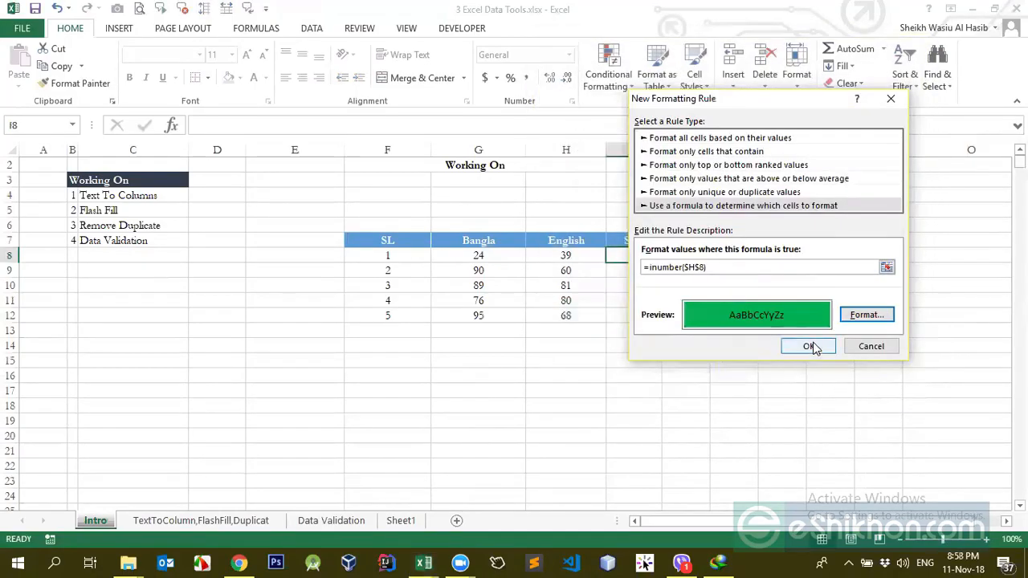
pyautogui.click(808, 346)
pyautogui.click(583, 270)
pyautogui.click(613, 254)
pyautogui.click(583, 257)
pyautogui.click(620, 259)
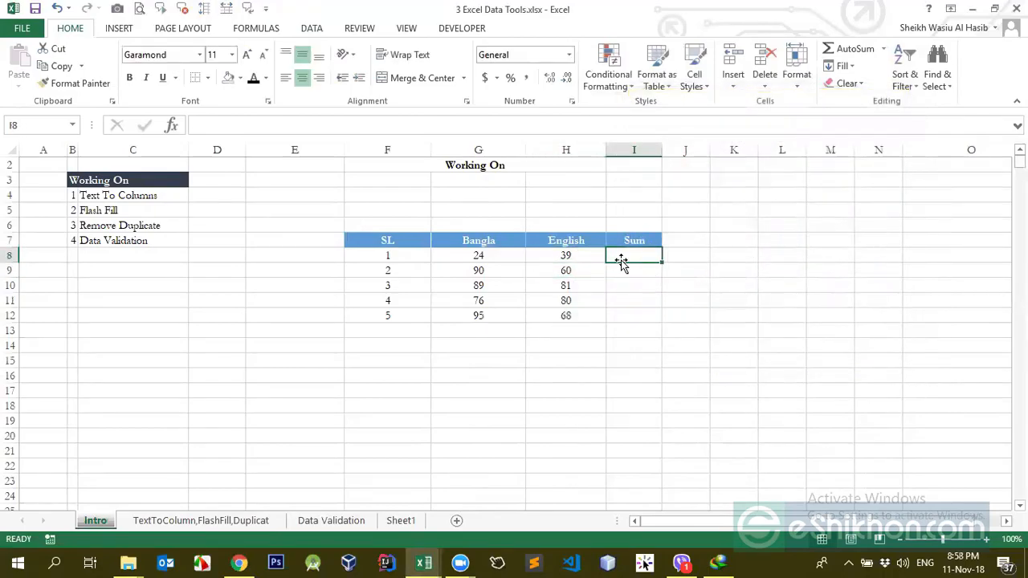
# Enter an ISNUMBER formula in J8 that tests the English mark in H8, then return to cell I8
pyautogui.click(685, 254)
pyautogui.write('=is')
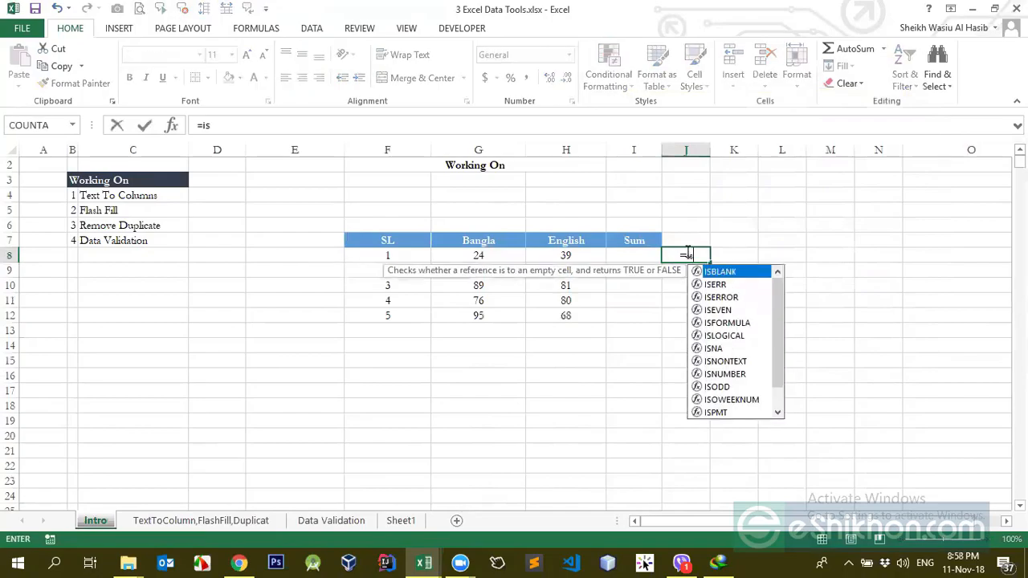
pyautogui.write('num')
pyautogui.press('Tab')
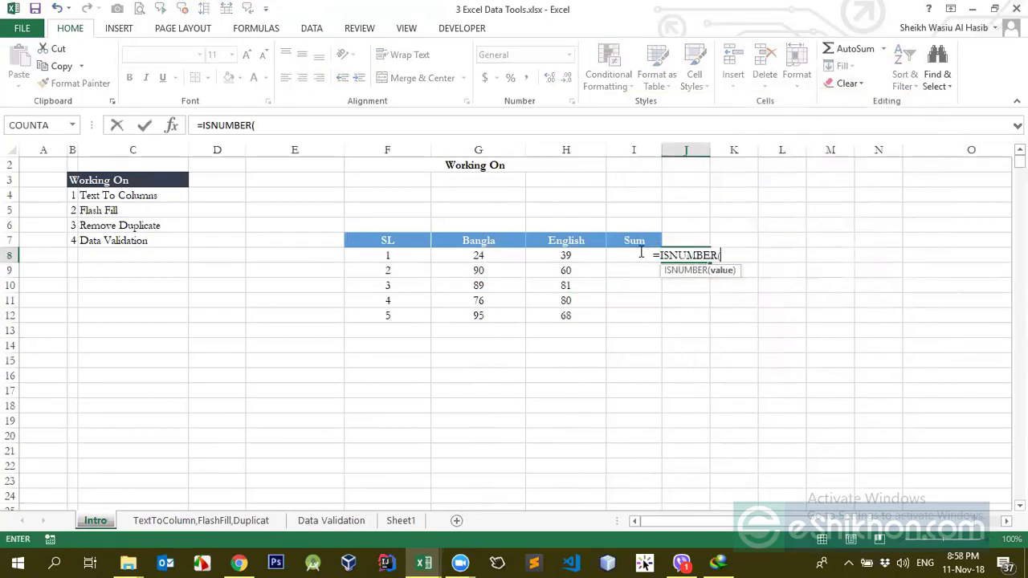
pyautogui.click(552, 255)
pyautogui.write(')')
pyautogui.press('Return')
pyautogui.press('Up')
pyautogui.press('Left')
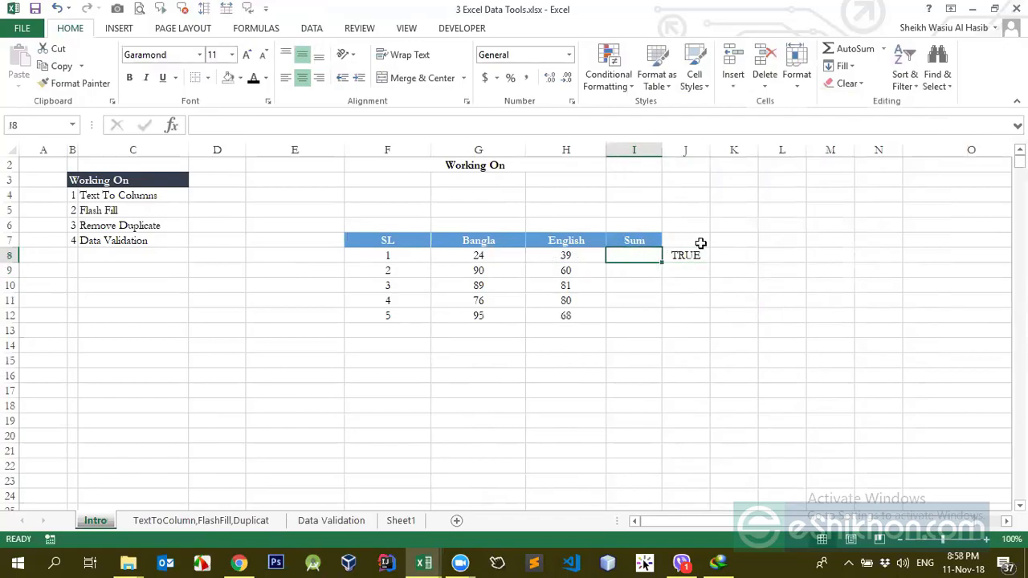
# Edit the conditional formatting rule for I8 so its formula reads =isumber($H$8)
pyautogui.click(631, 85)
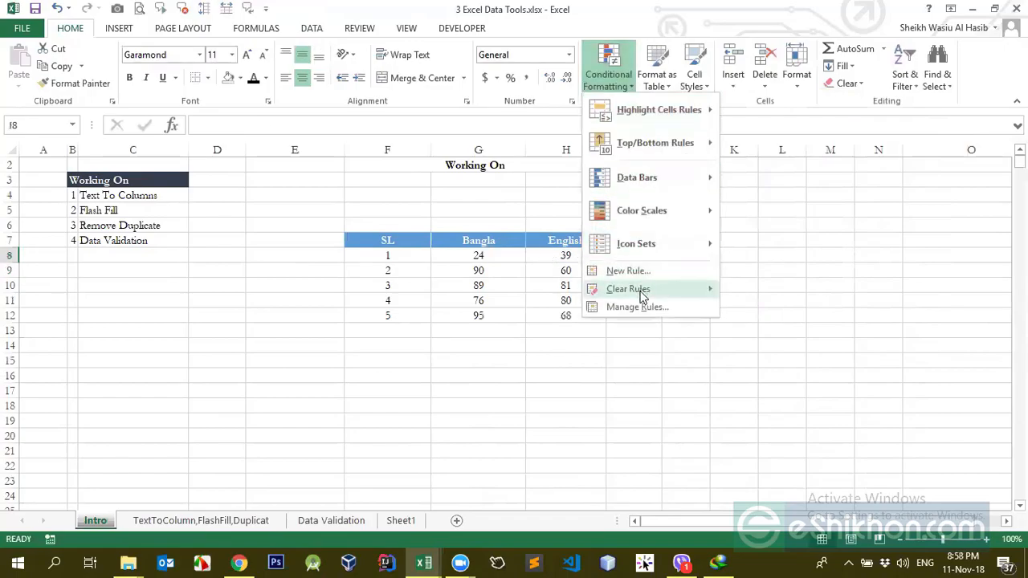
pyautogui.click(635, 305)
pyautogui.click(669, 209)
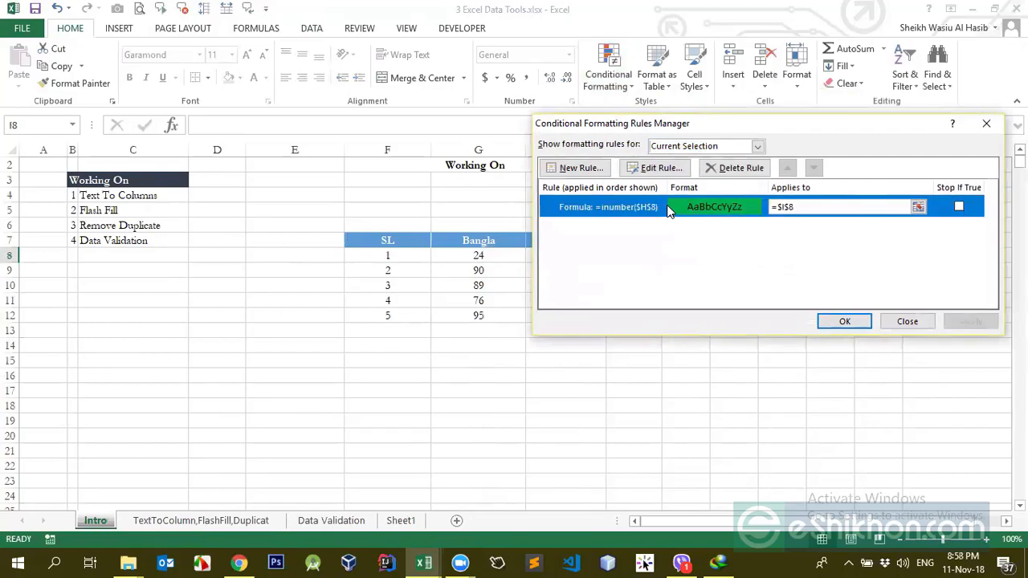
pyautogui.click(655, 168)
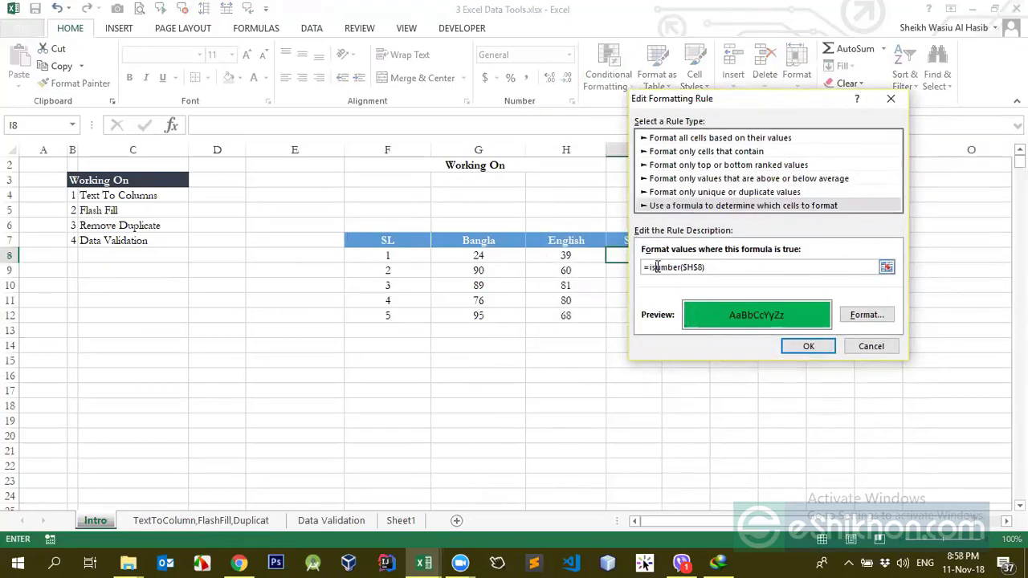
pyautogui.press('Return')
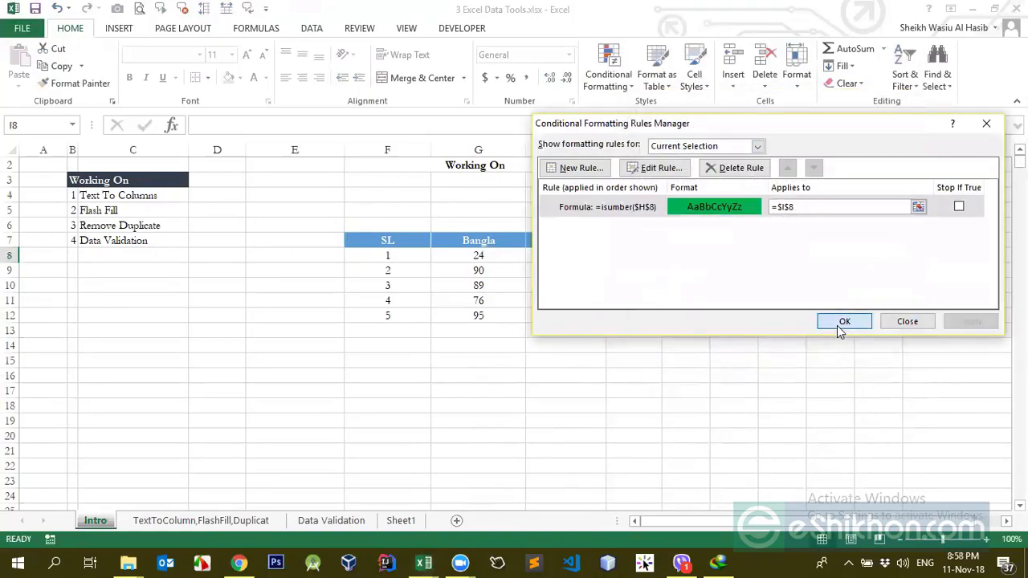
pyautogui.click(843, 323)
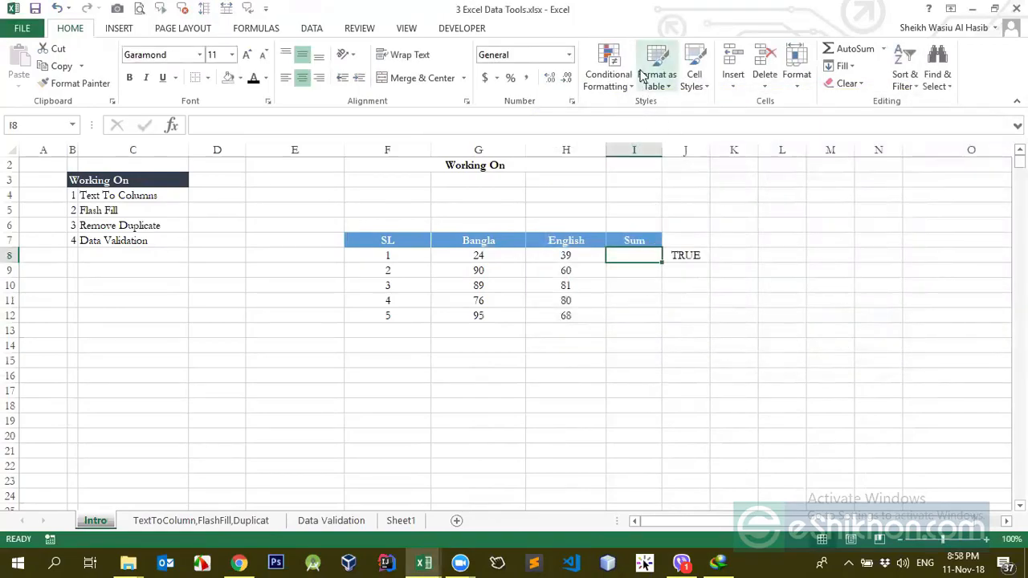
# Inspect the formula and fill format of the conditional formatting rule on I8 without changing them
pyautogui.click(618, 85)
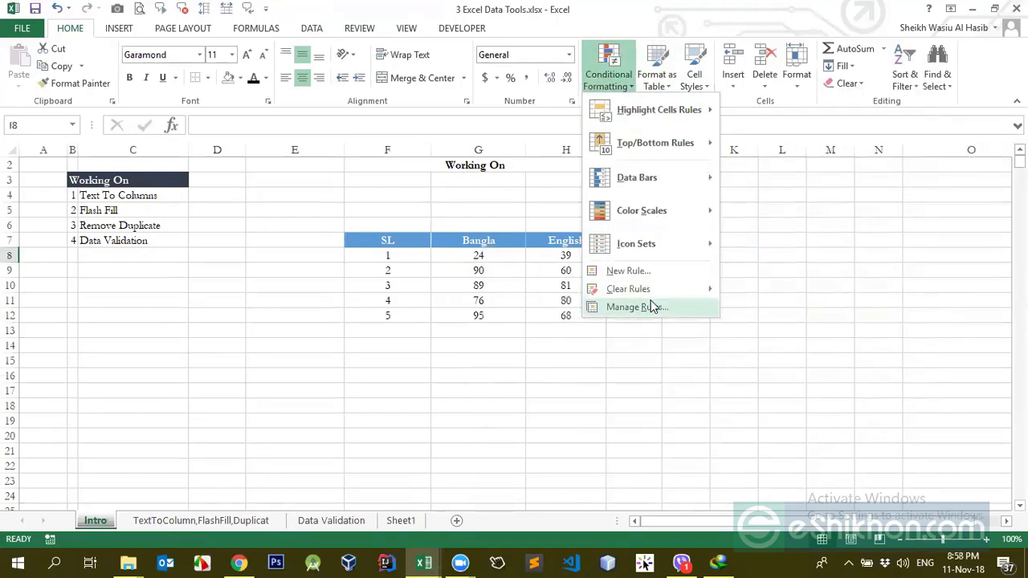
pyautogui.click(652, 306)
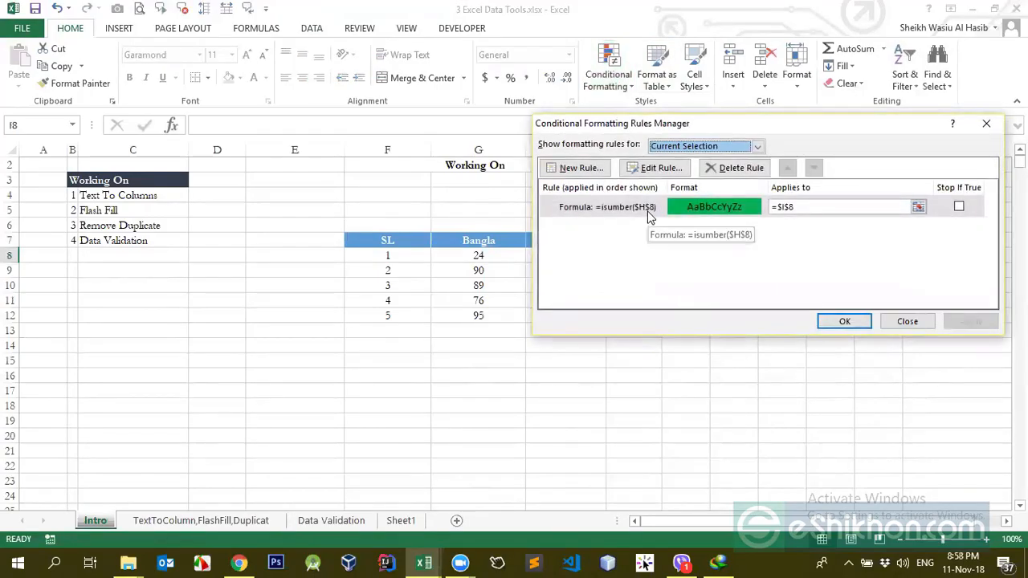
pyautogui.click(649, 210)
pyautogui.click(657, 167)
pyautogui.click(700, 266)
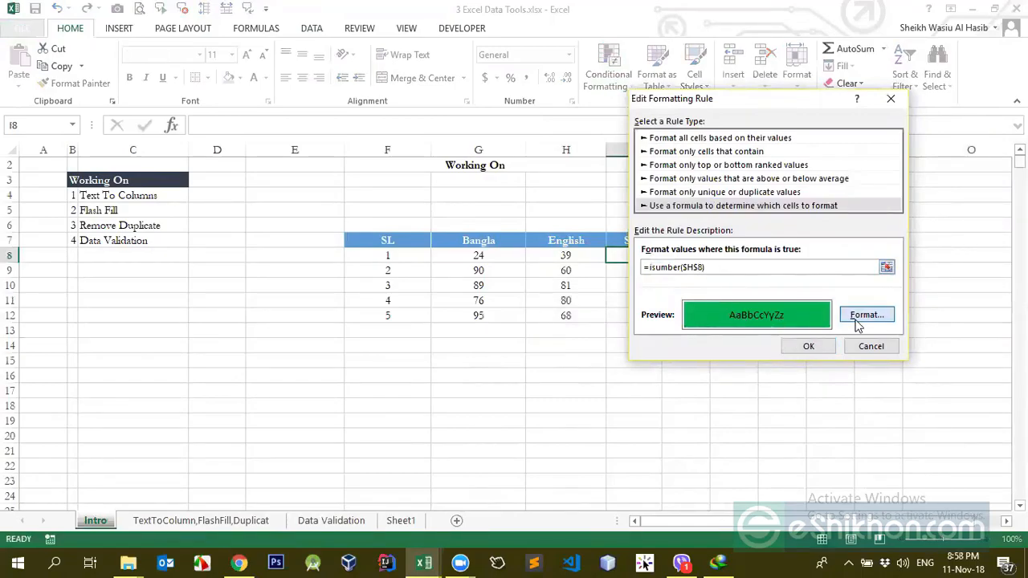
pyautogui.click(864, 317)
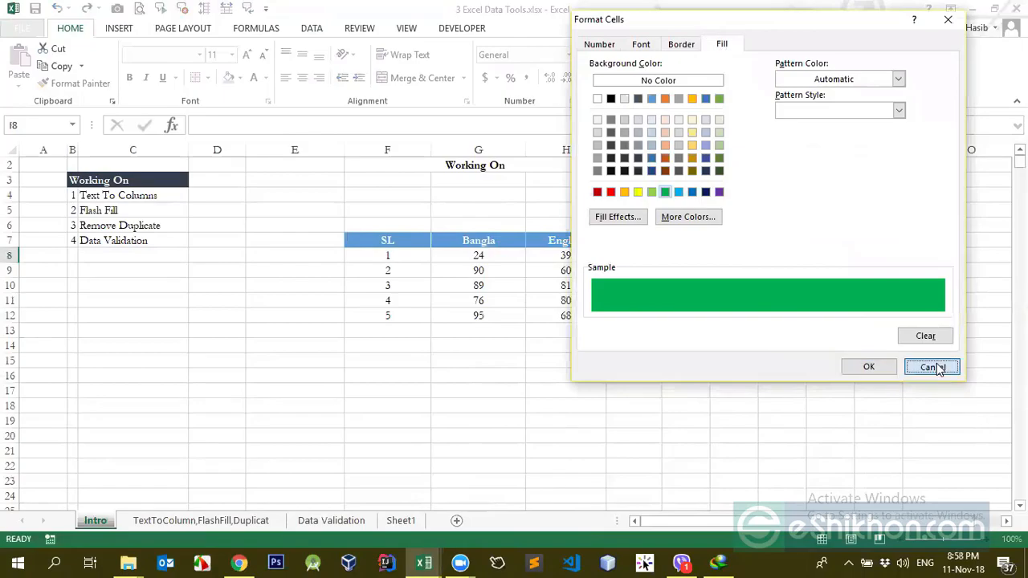
pyautogui.click(932, 366)
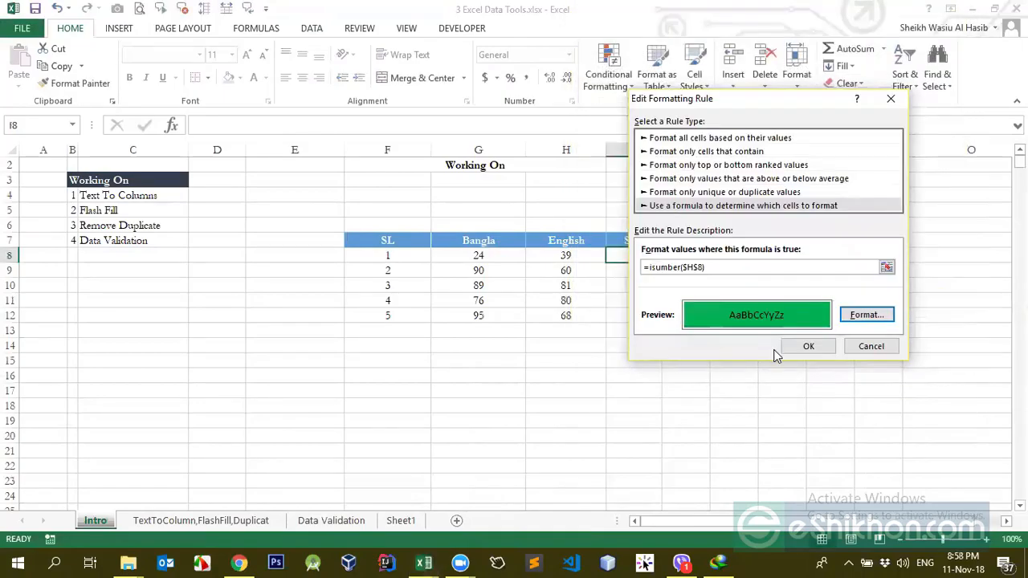
pyautogui.click(869, 347)
pyautogui.click(907, 321)
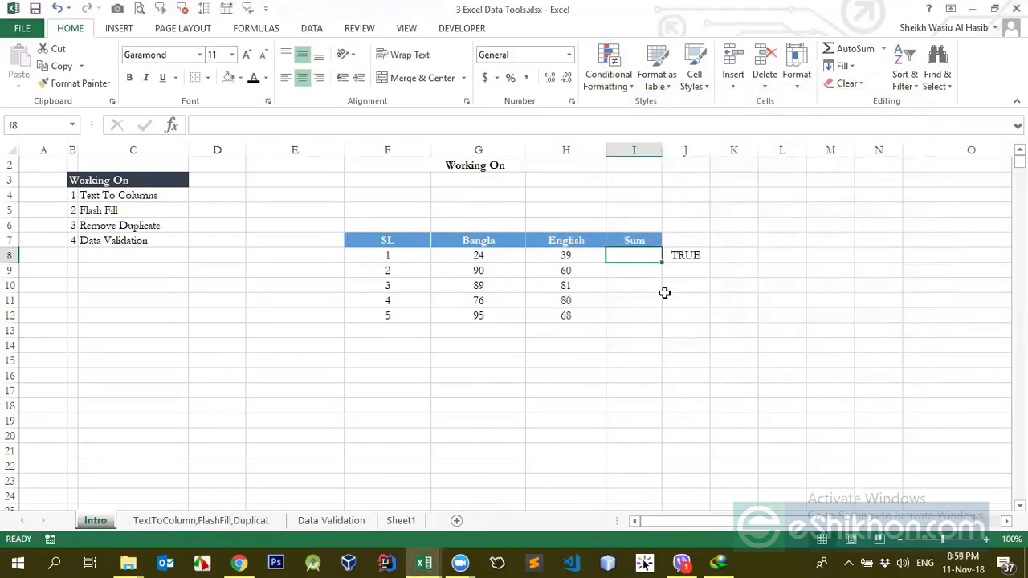
# Enter 30 in cell I8 of the Sum column and reselect the cell
pyautogui.write('30')
pyautogui.press('Return')
pyautogui.press('Up')
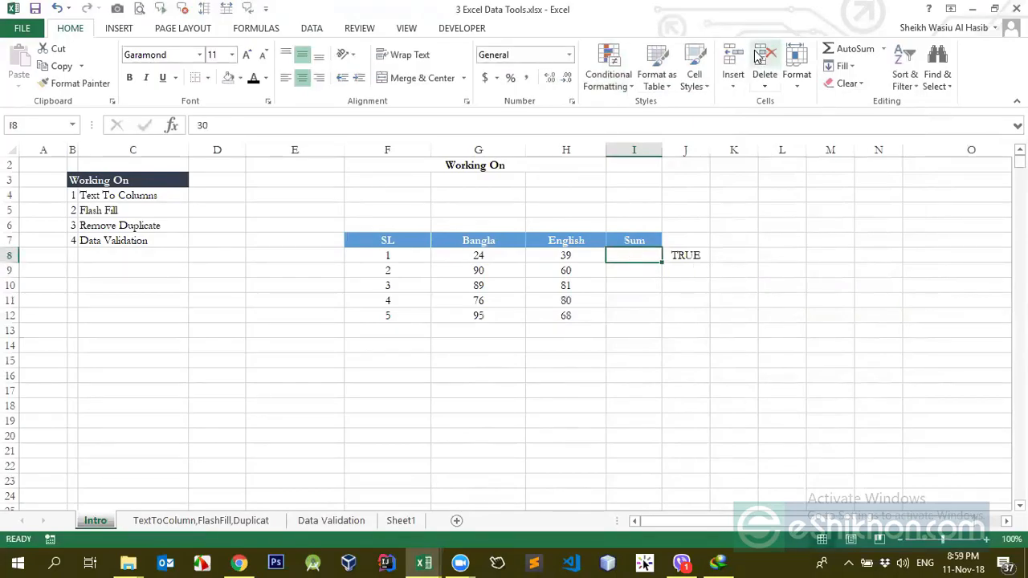
# Clear the conditional formatting rules from cell I8 in the Sum column
pyautogui.click(609, 76)
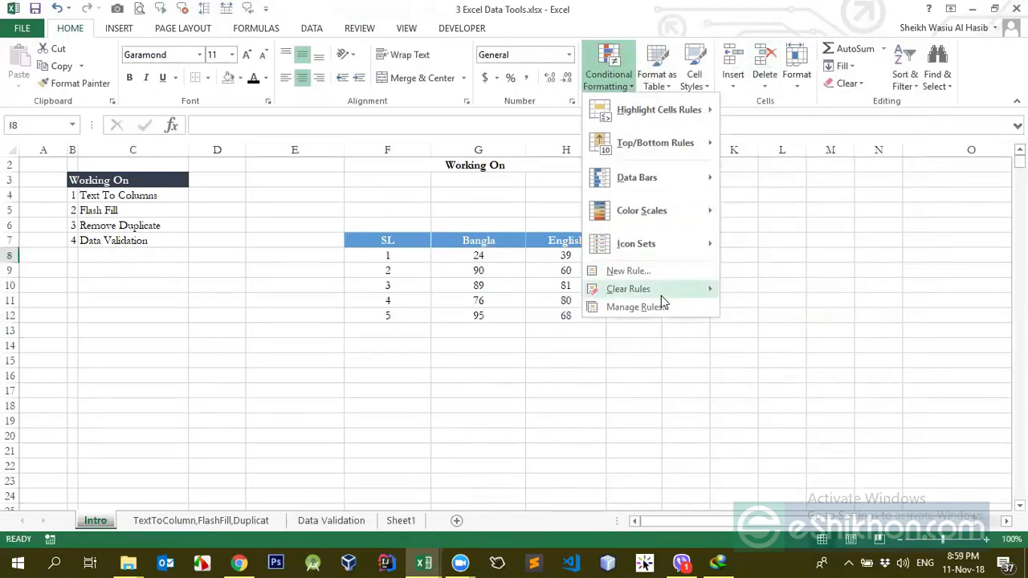
pyautogui.click(762, 294)
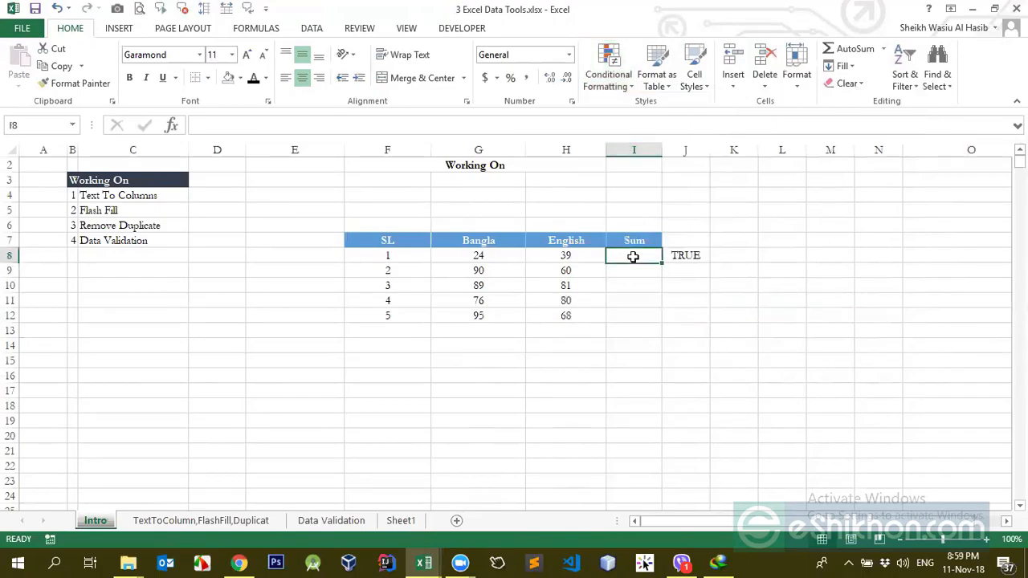
pyautogui.click(574, 257)
# Start a new formula-based conditional formatting rule for the marks in G8:H12, using the formula =isnumber($G$8)
pyautogui.moveTo(484, 257); pyautogui.dragTo(567, 316)
pyautogui.moveTo(471, 256); pyautogui.dragTo(569, 316)
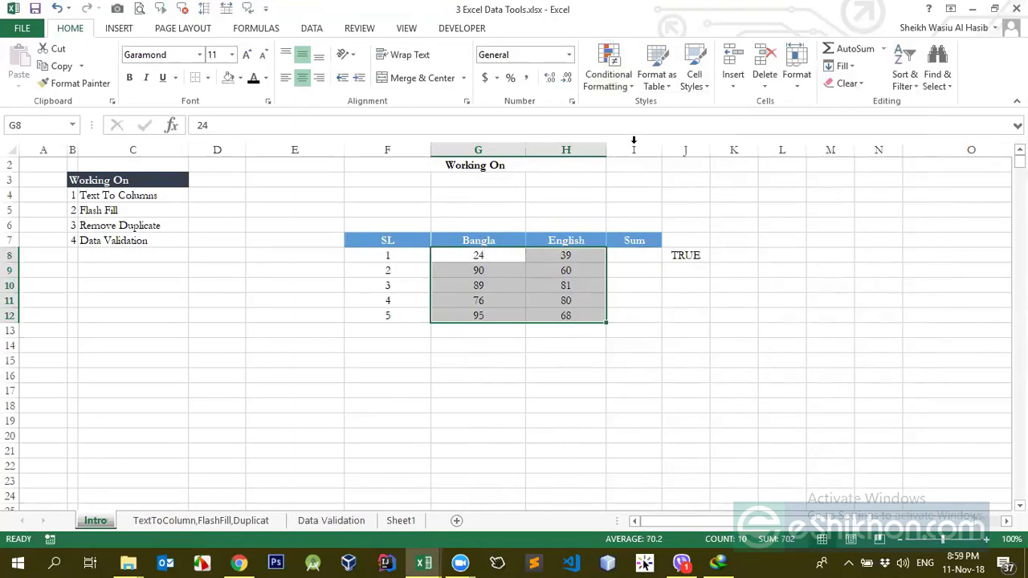
pyautogui.click(630, 81)
pyautogui.moveTo(629, 293)
pyautogui.click(751, 291)
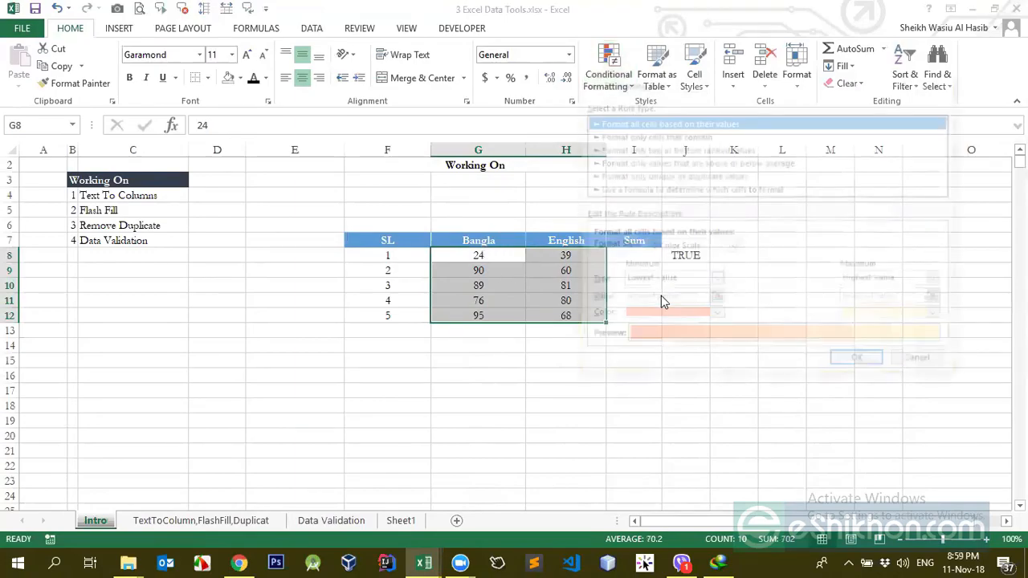
pyautogui.click(629, 189)
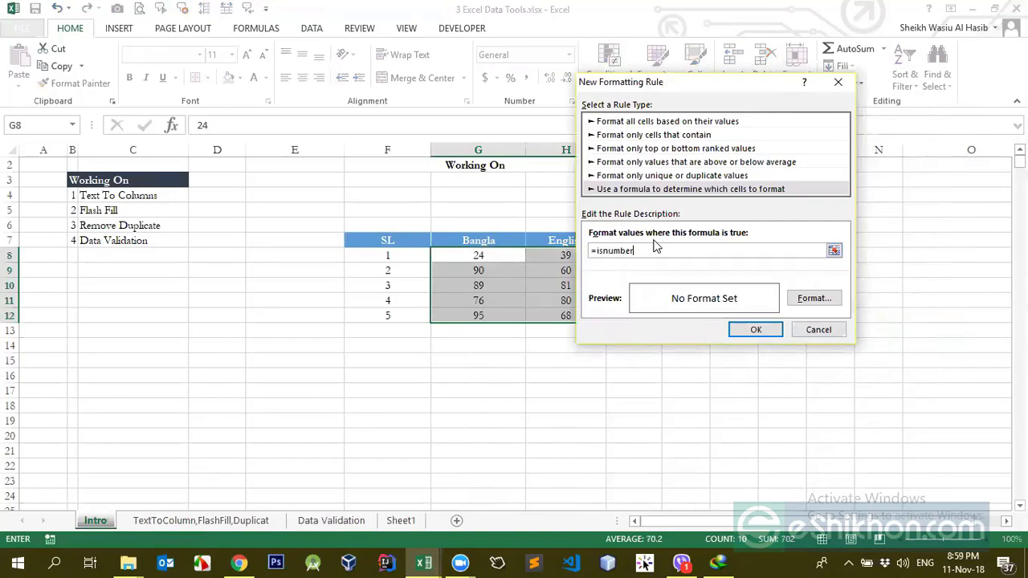
pyautogui.write('=isnumber(')
pyautogui.click(501, 254)
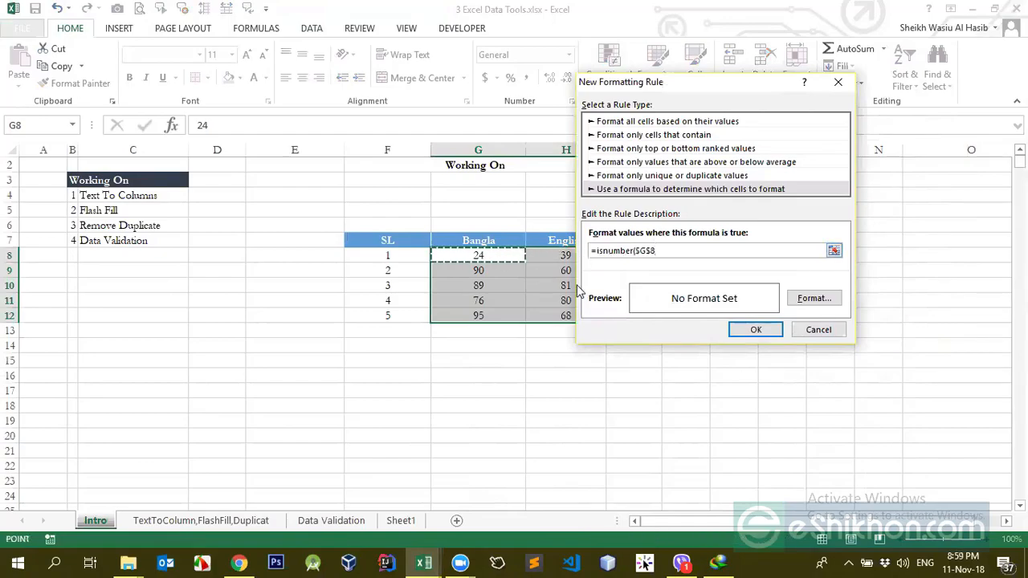
pyautogui.write(')')
# Give the new rule a solid green fill and apply it to the selected marks
pyautogui.click(813, 298)
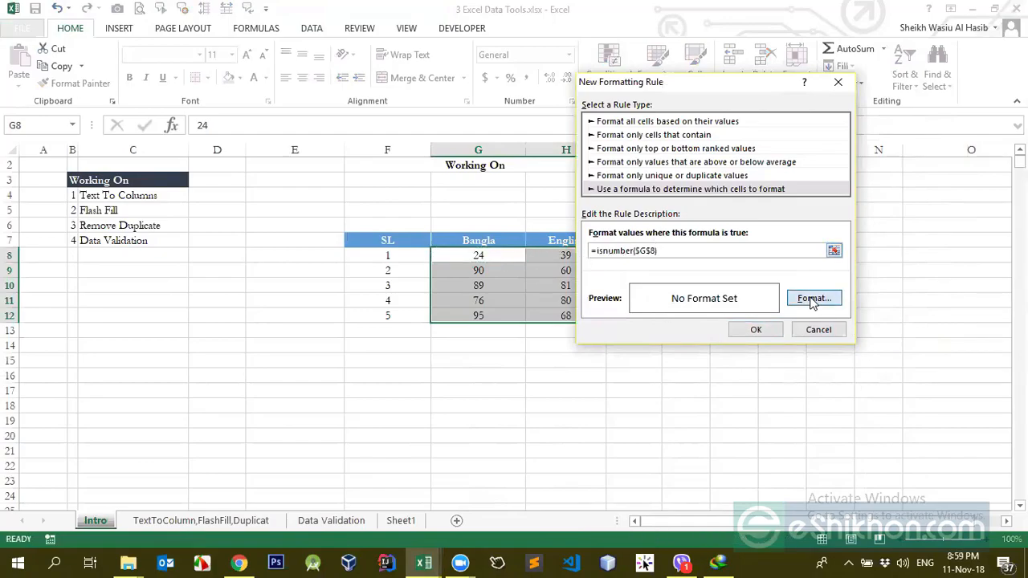
pyautogui.click(666, 193)
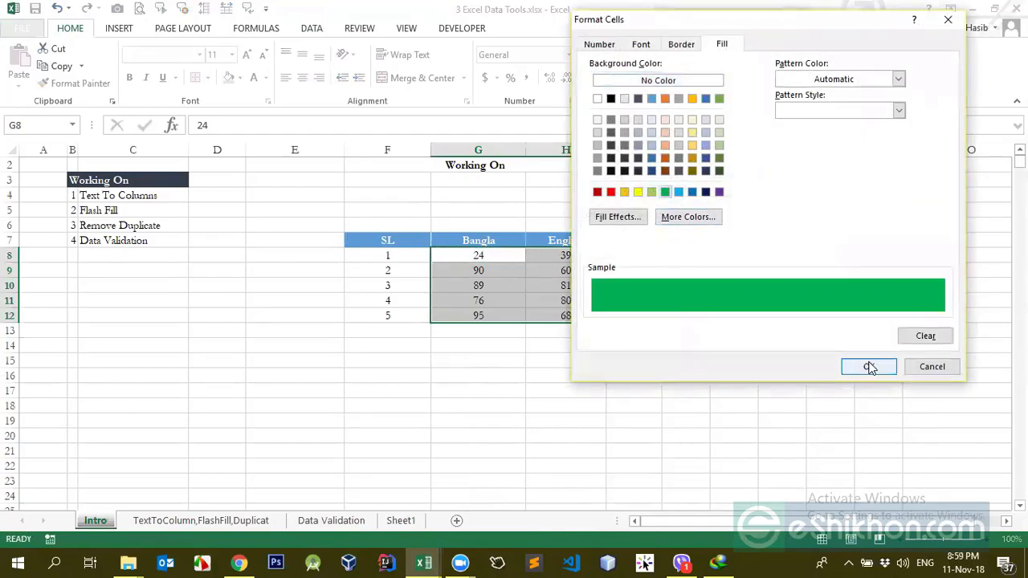
pyautogui.click(873, 367)
pyautogui.click(760, 329)
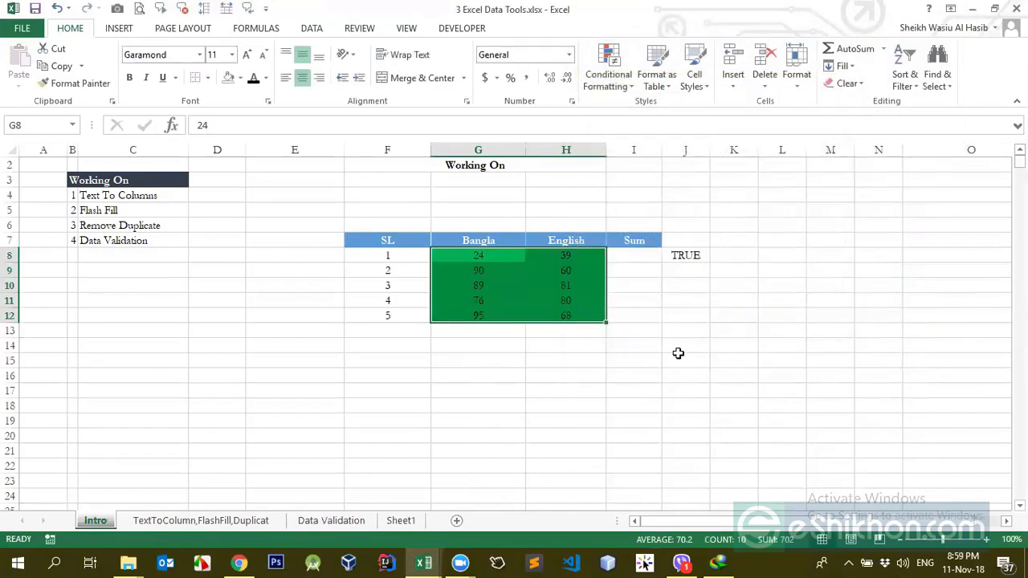
# Test the rule by replacing the Bangla mark in G10 with das, and undo that entry
pyautogui.click(465, 290)
pyautogui.write('das')
pyautogui.press('Return')
pyautogui.click(466, 291)
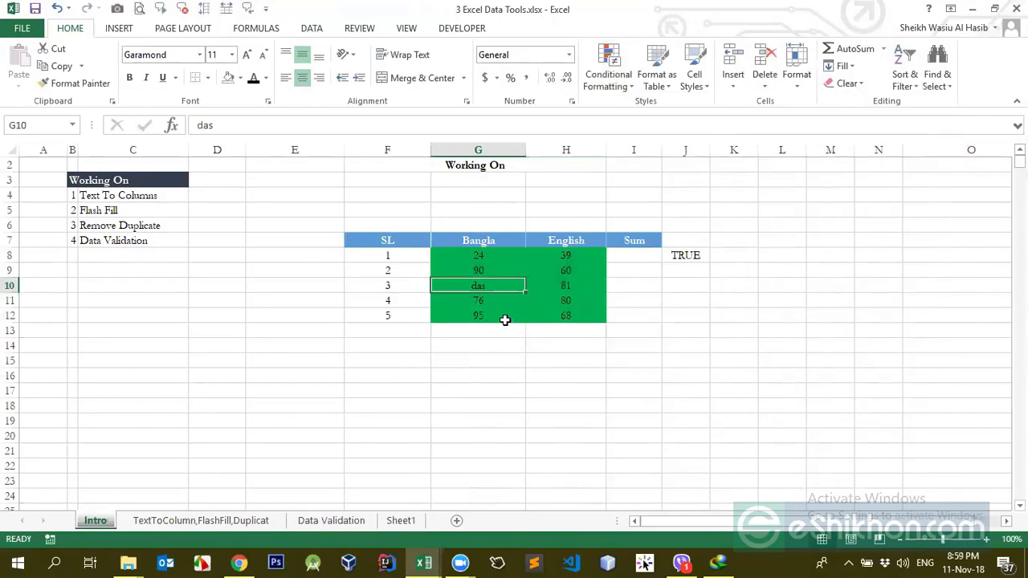
pyautogui.hotkey('ctrl', 'z')
# Edit the conditional formatting rule on G8:H12 to use a relative reference, =ISNUMBER(G8), and apply the change
pyautogui.moveTo(496, 256); pyautogui.dragTo(567, 317)
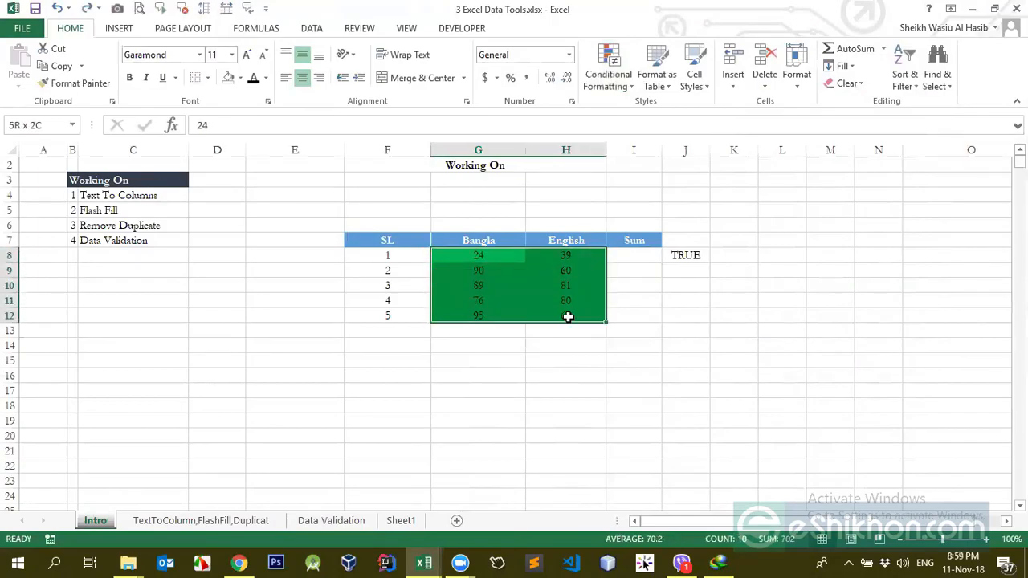
pyautogui.click(608, 66)
pyautogui.click(675, 308)
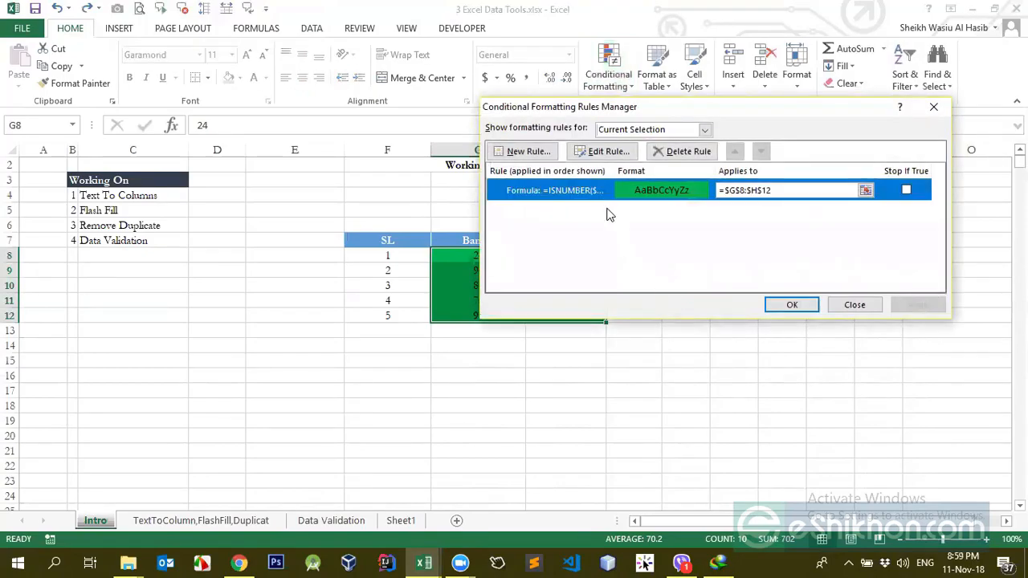
pyautogui.click(608, 151)
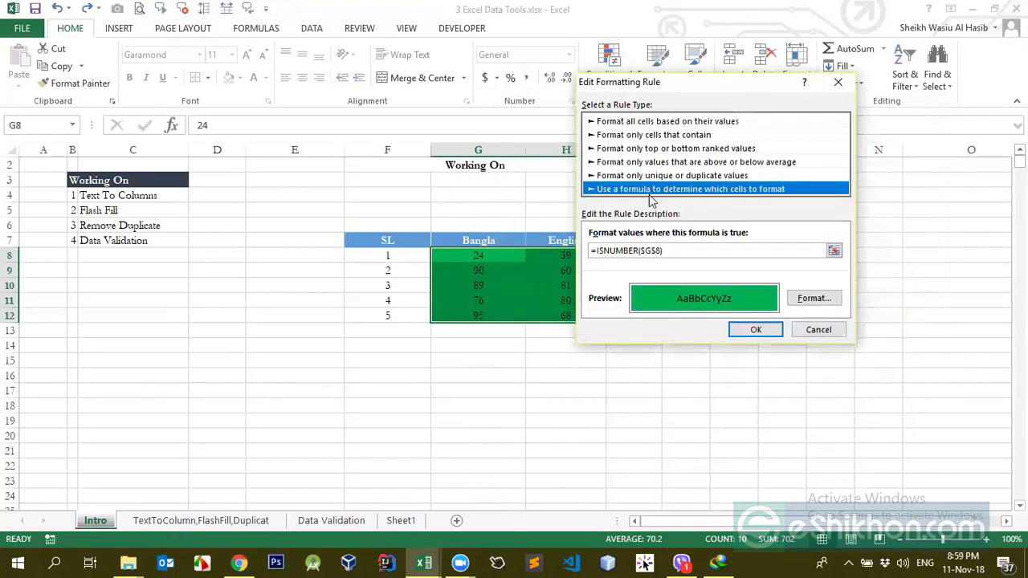
pyautogui.click(657, 250)
pyautogui.press('BackSpace')
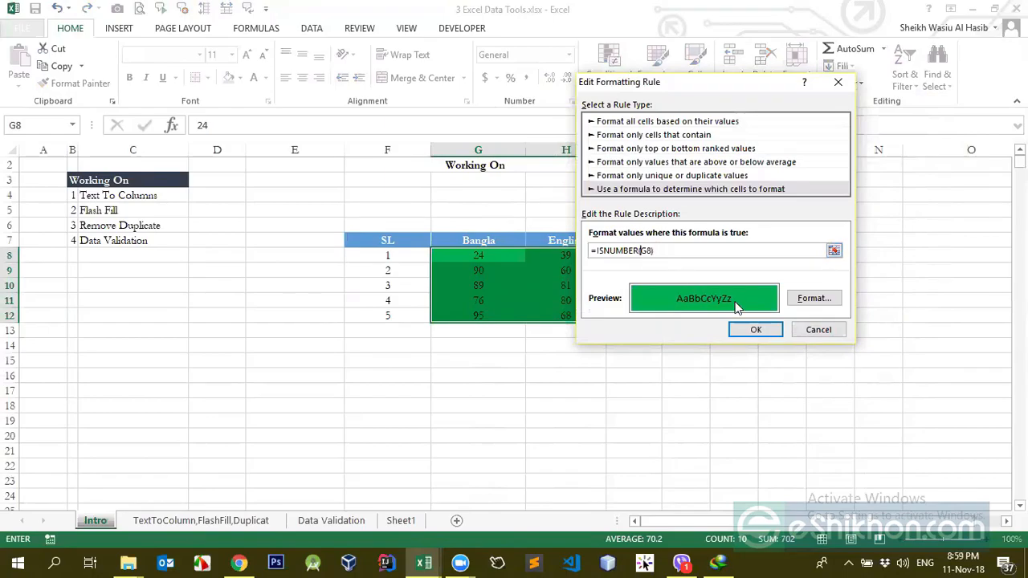
pyautogui.click(757, 328)
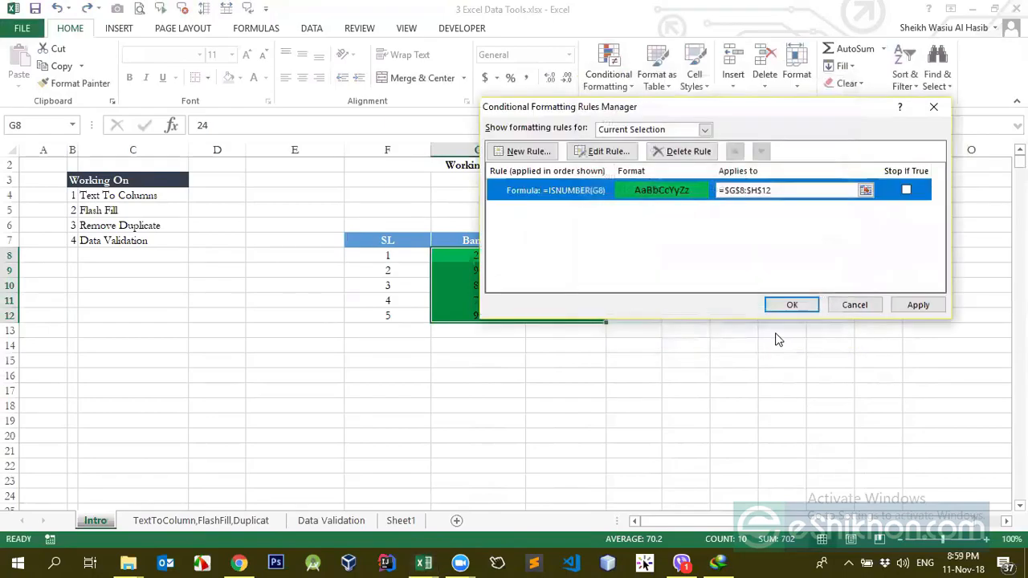
pyautogui.click(917, 306)
pyautogui.click(792, 307)
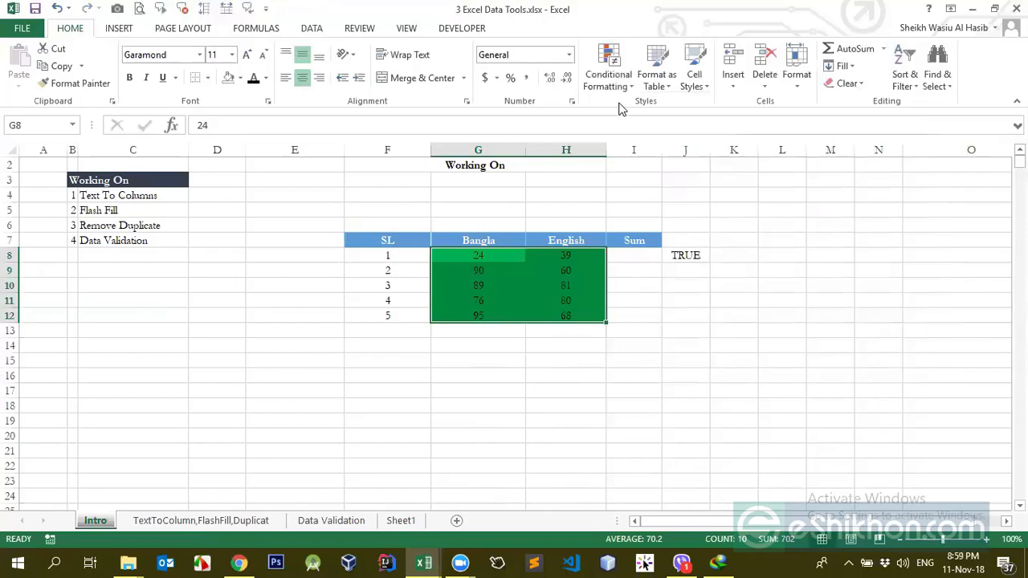
# Inspect the formula and applied range of the rule on the marks without changing them
pyautogui.click(608, 74)
pyautogui.click(647, 309)
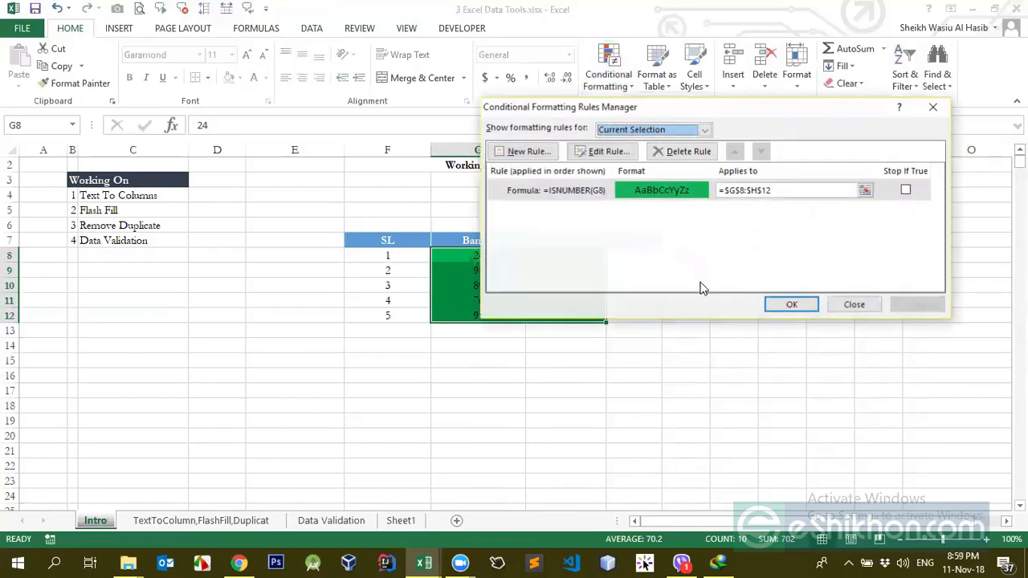
pyautogui.click(742, 191)
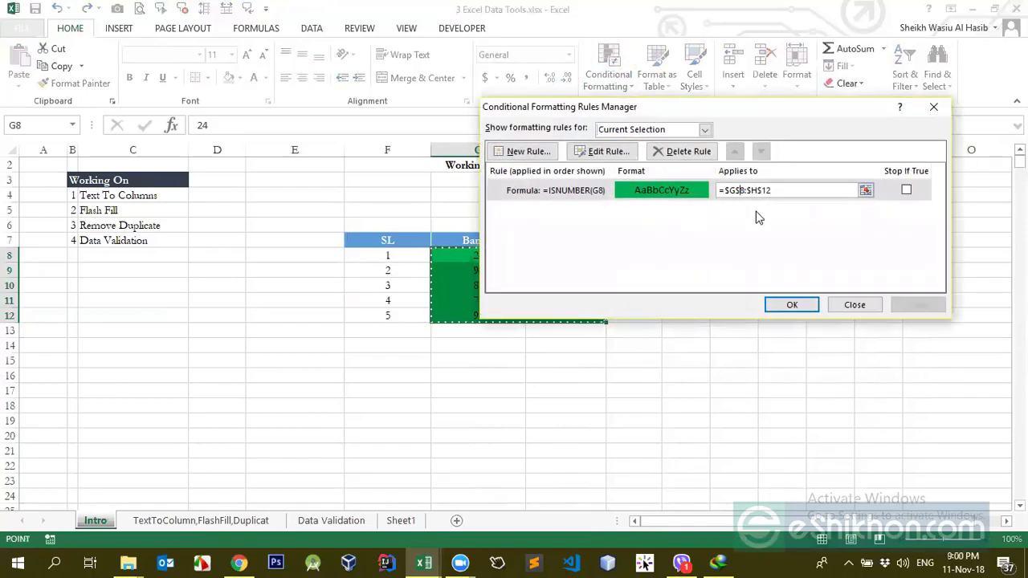
pyautogui.click(634, 193)
pyautogui.click(852, 304)
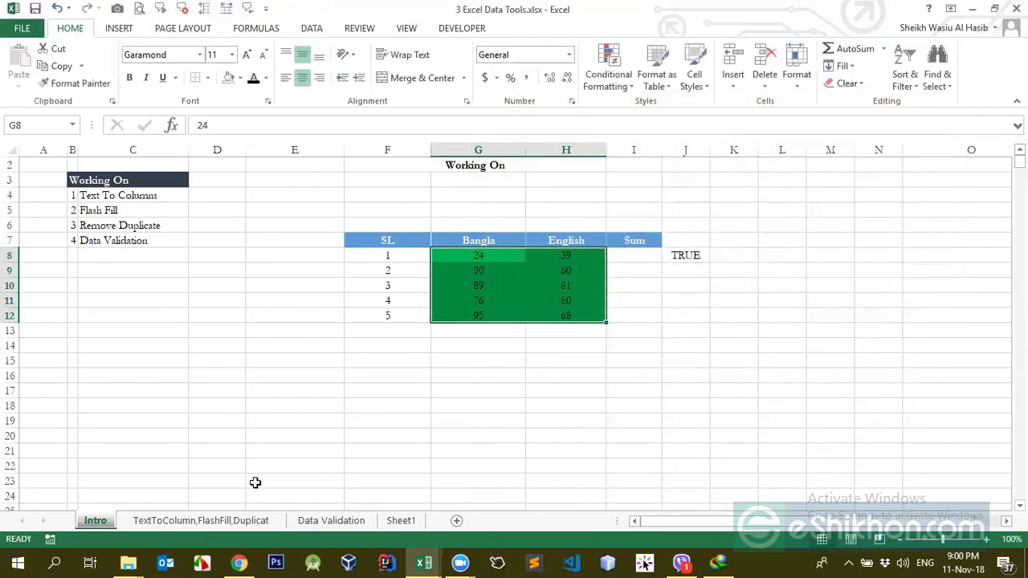
# Go to the Data Validation sheet and look over the Boolean Function and List tables
pyautogui.click(228, 522)
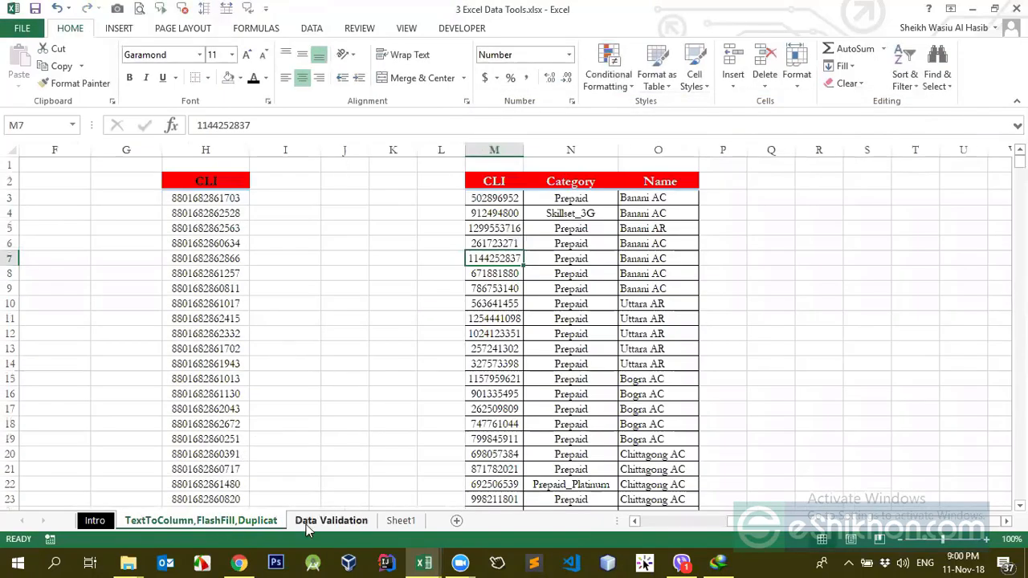
pyautogui.click(309, 522)
pyautogui.click(372, 417)
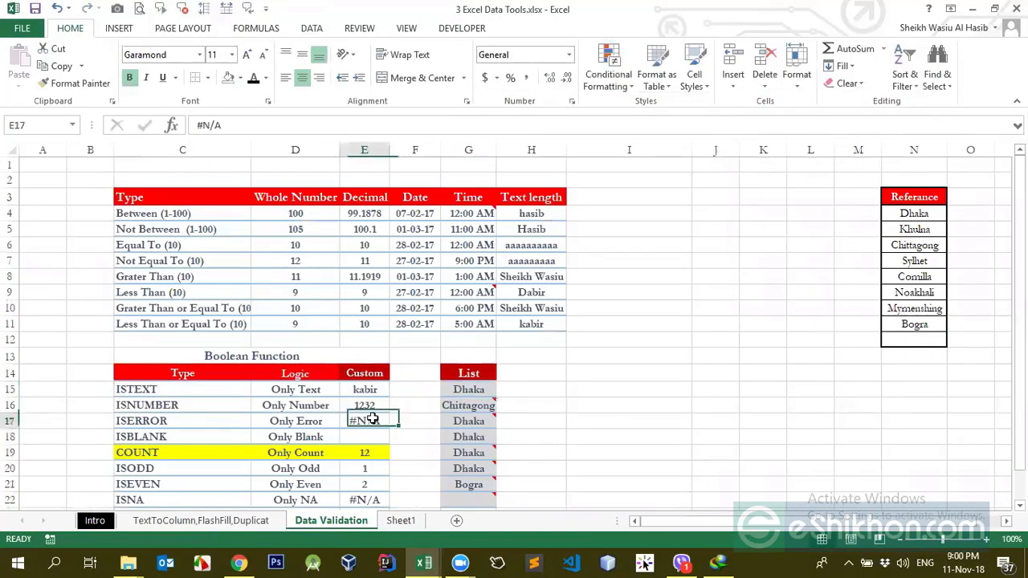
pyautogui.click(292, 408)
pyautogui.click(461, 392)
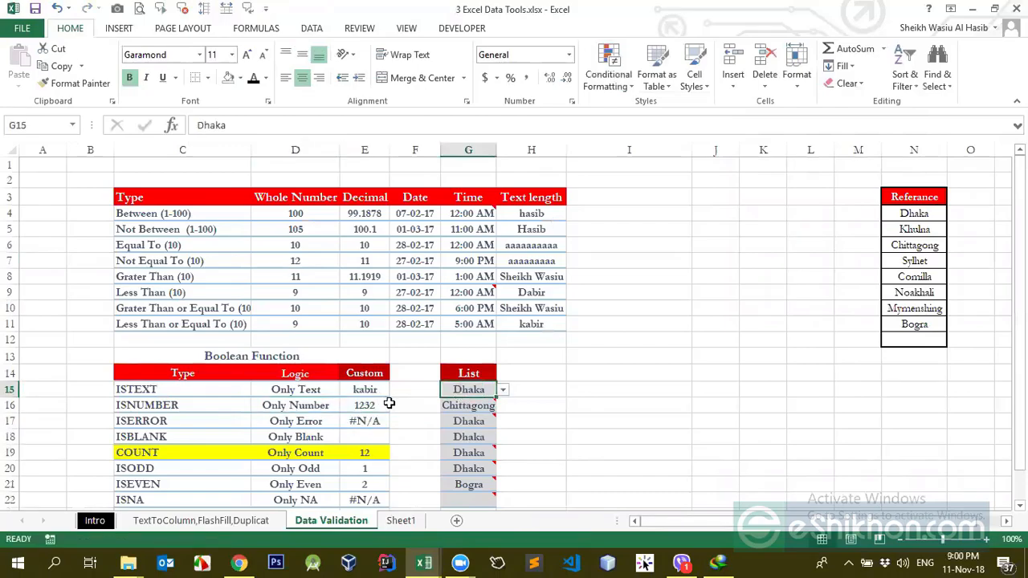
# Check the Custom cell E15 in the ISTEXT row for conditional formatting rules
pyautogui.click(366, 405)
pyautogui.click(360, 388)
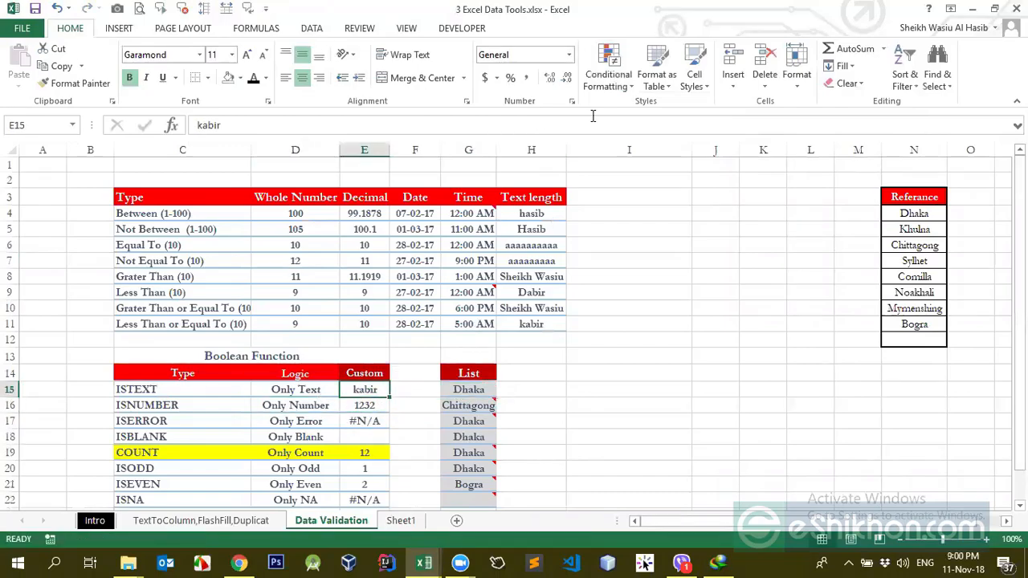
pyautogui.click(608, 74)
pyautogui.click(629, 307)
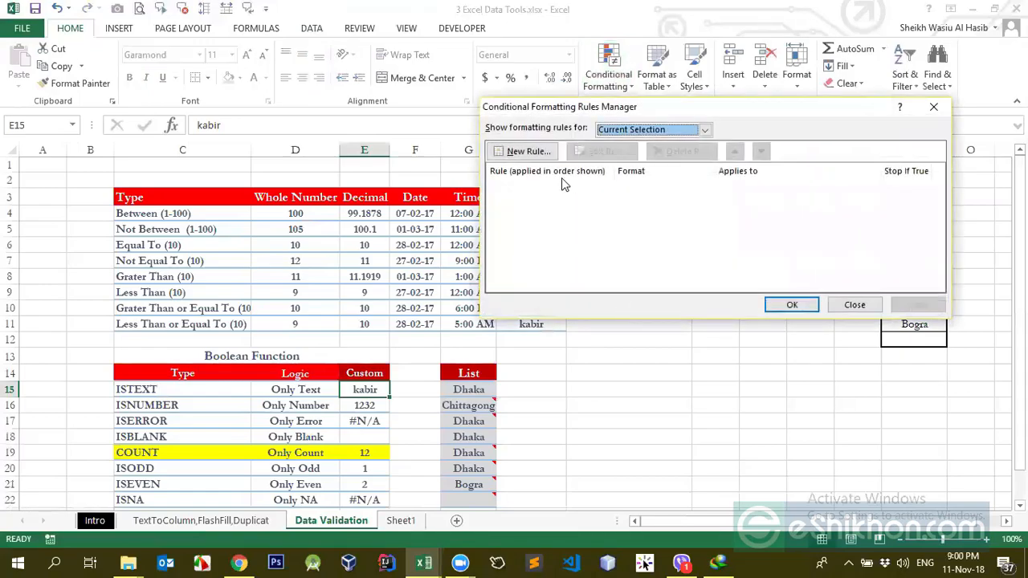
pyautogui.click(850, 303)
# Check the Custom cell E19 in the yellow COUNT row for conditional formatting rules
pyautogui.click(298, 394)
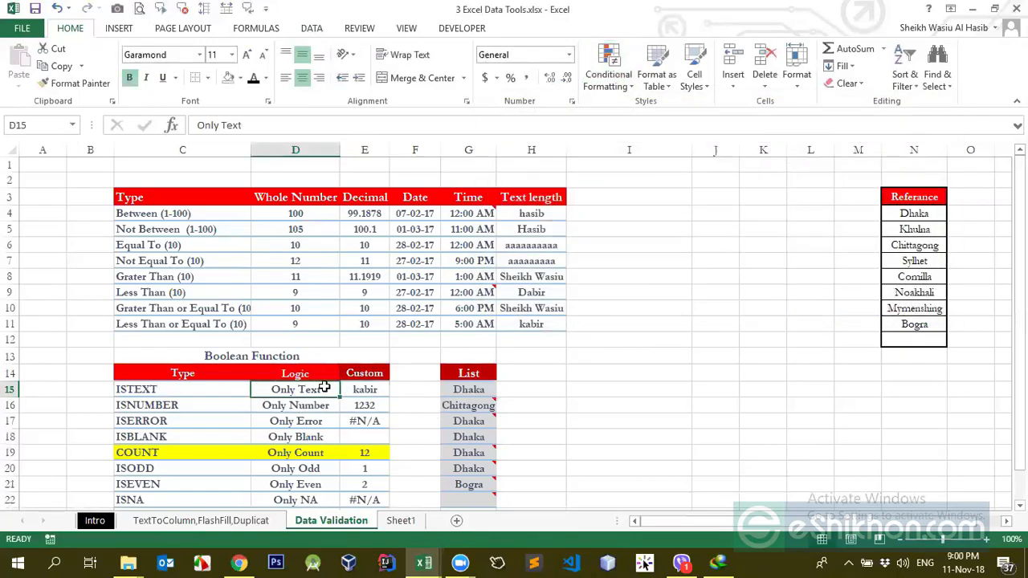
pyautogui.click(230, 385)
pyautogui.click(370, 453)
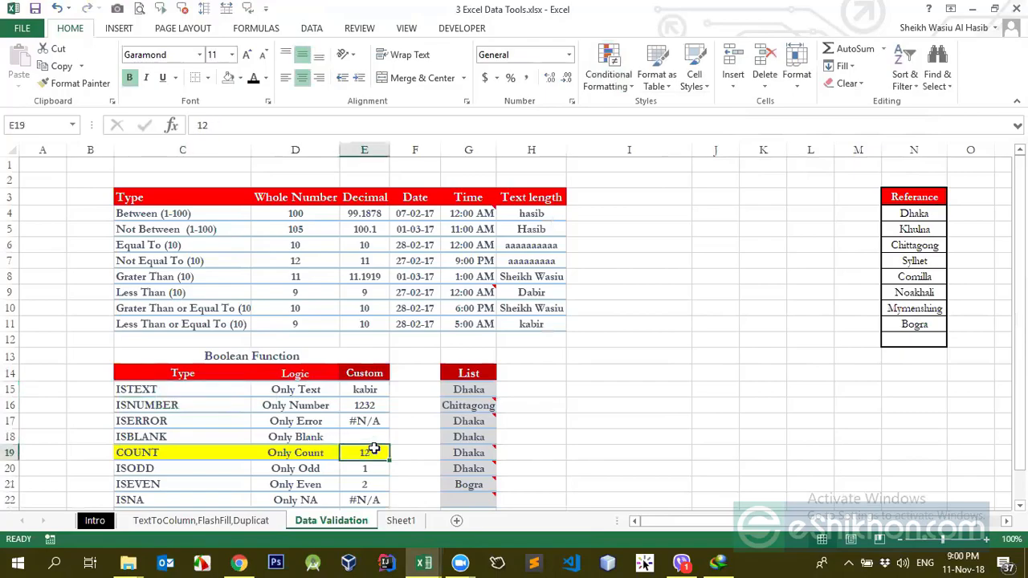
pyautogui.click(621, 84)
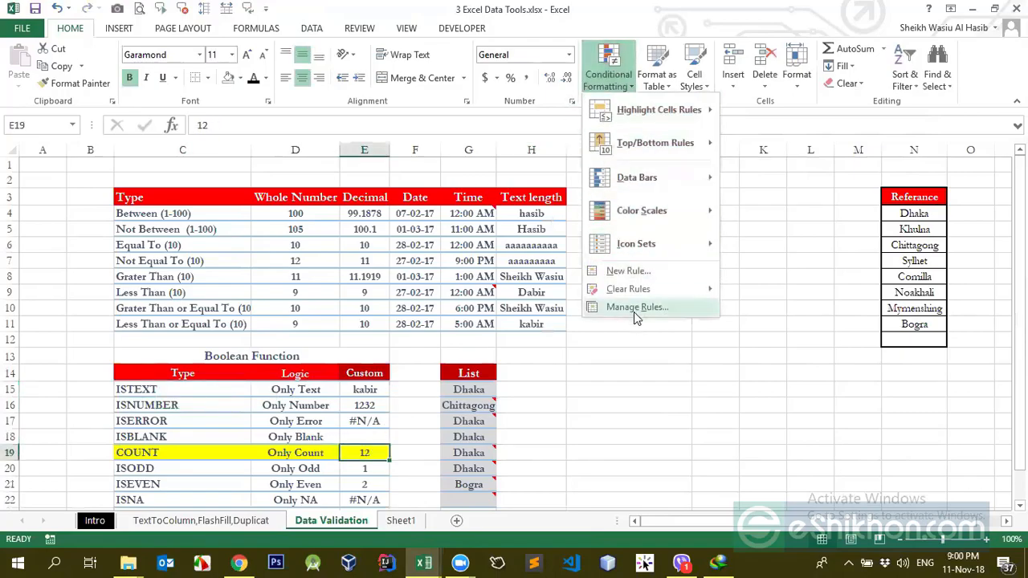
pyautogui.click(636, 304)
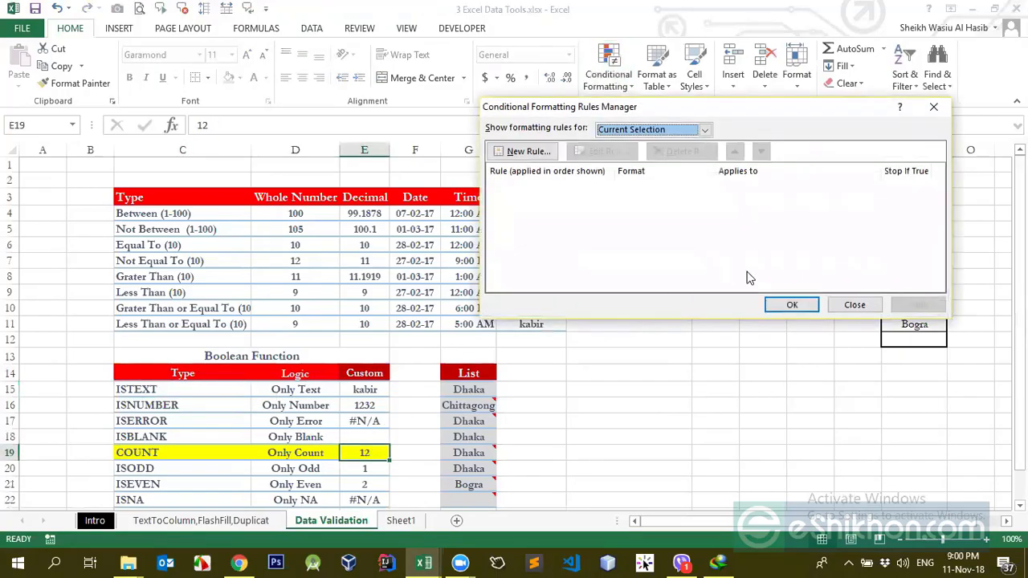
pyautogui.click(855, 304)
# Check the first Text length cell, H4, for conditional formatting rules
pyautogui.click(527, 245)
pyautogui.click(526, 216)
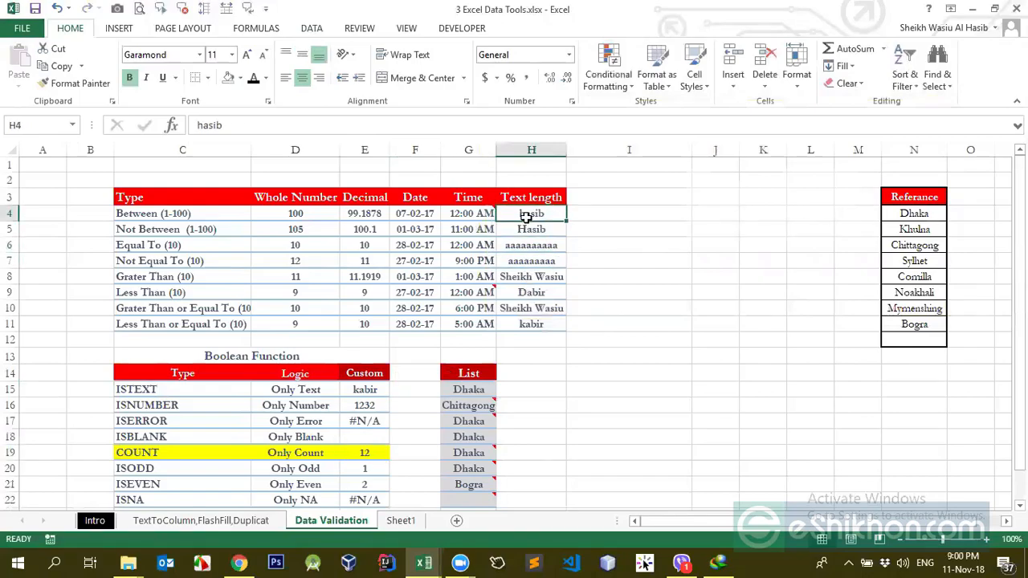
pyautogui.click(619, 87)
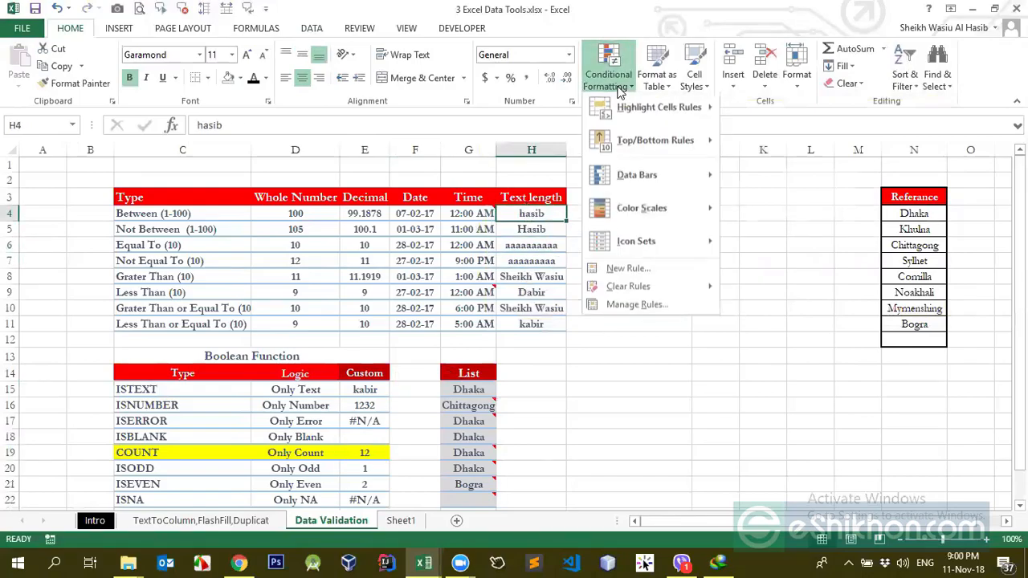
pyautogui.click(630, 305)
pyautogui.click(855, 304)
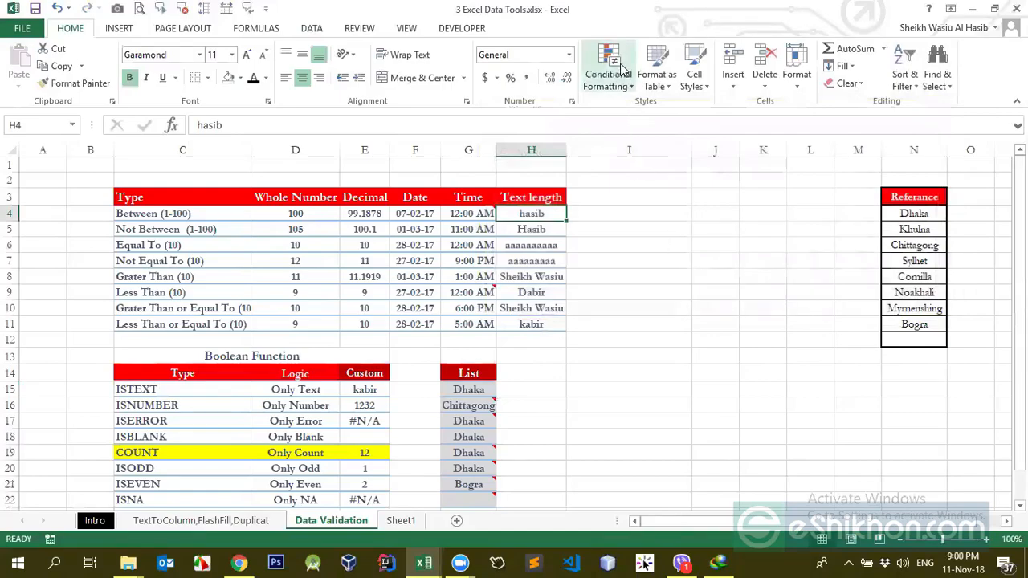
pyautogui.click(611, 74)
pyautogui.click(437, 356)
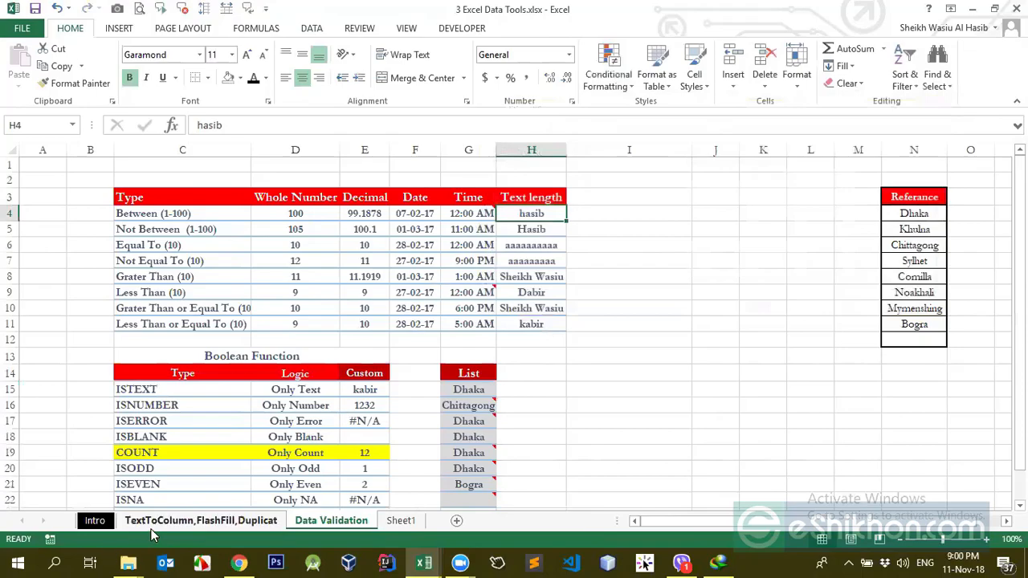
# Return to the Intro sheet and display the data tools commands
pyautogui.click(122, 522)
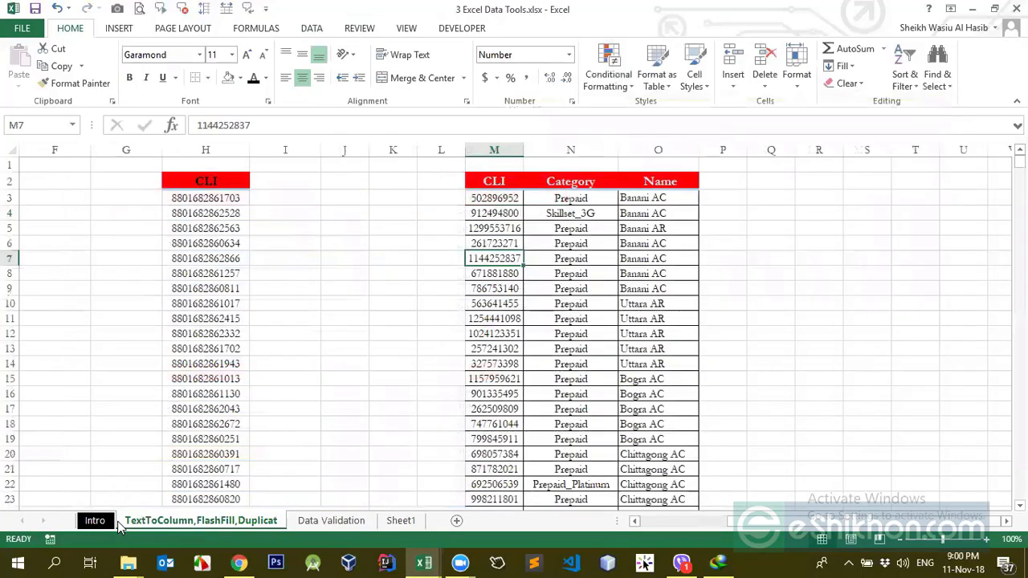
pyautogui.click(94, 522)
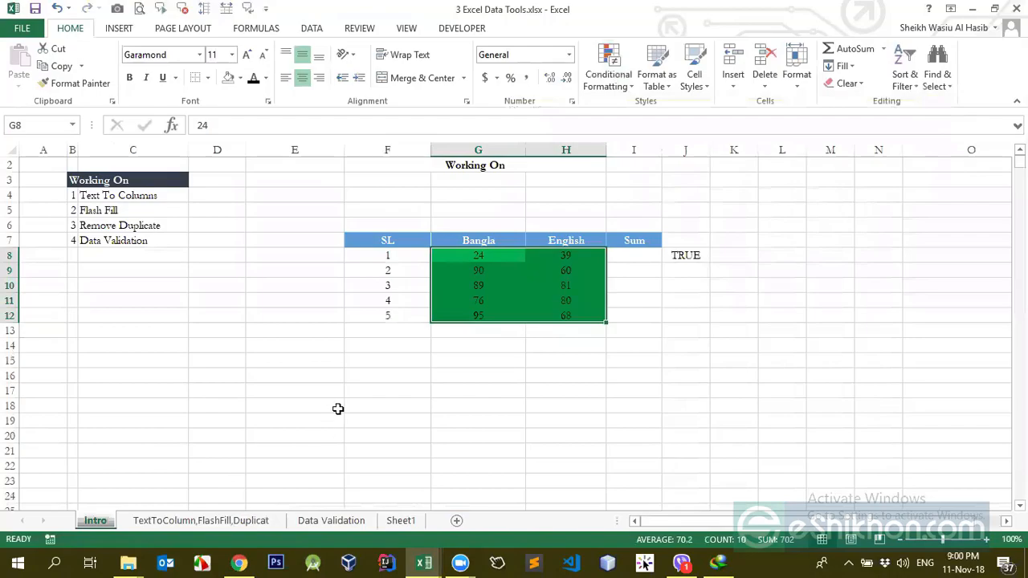
pyautogui.click(312, 30)
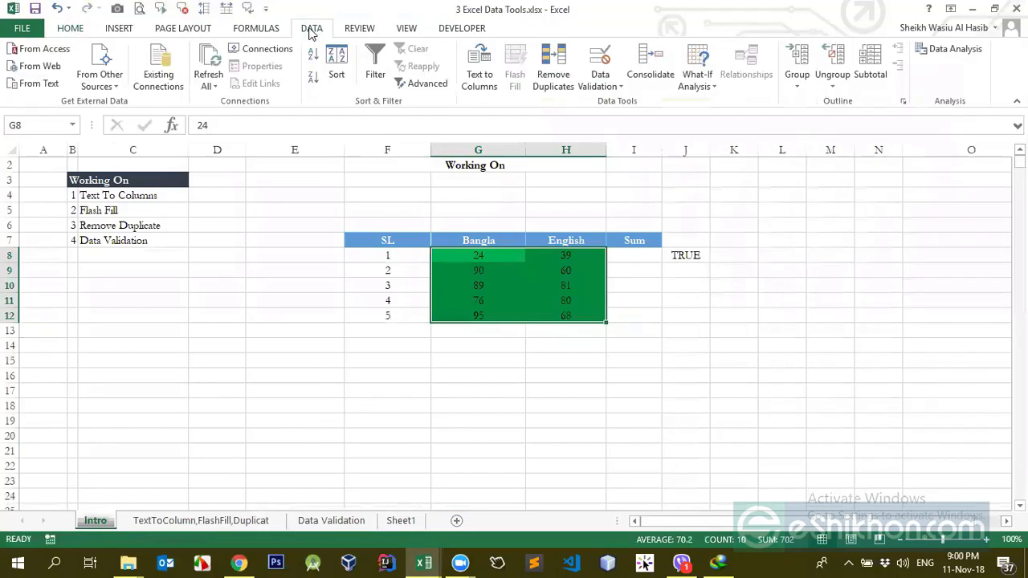
# Review the conditional formatting rule applied to the Bangla and English marks in G8:H12
pyautogui.click(67, 32)
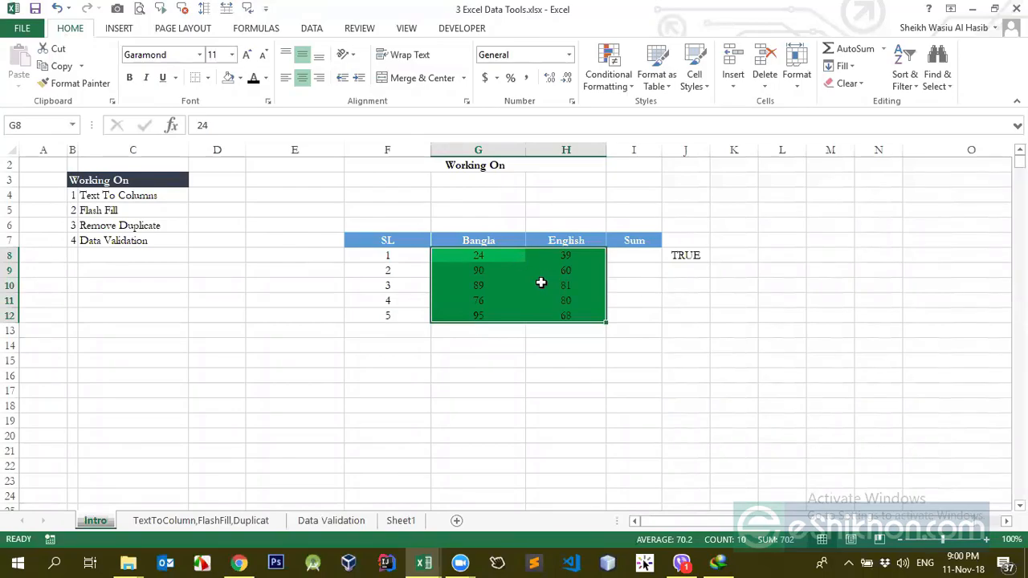
pyautogui.click(615, 79)
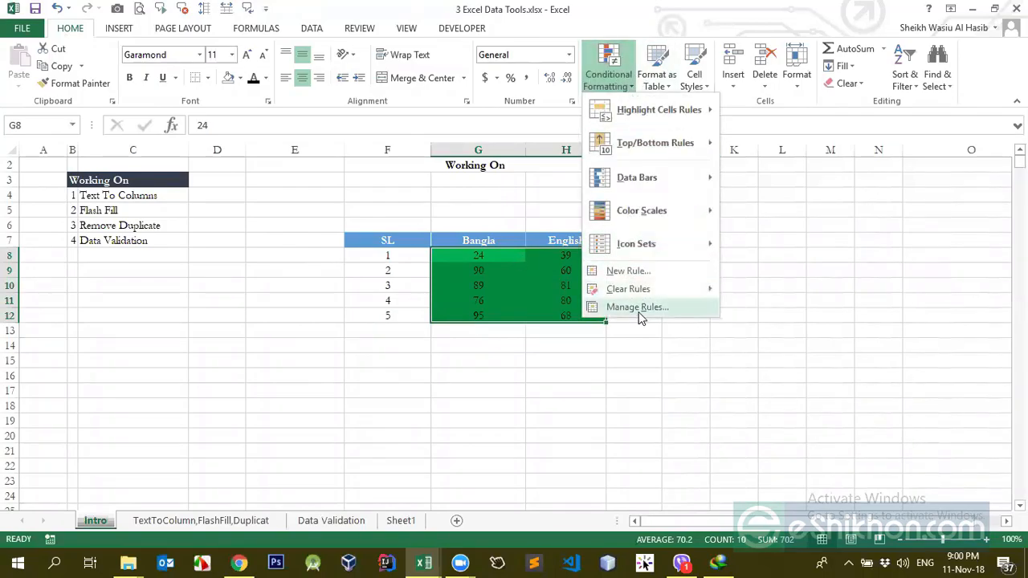
pyautogui.click(637, 312)
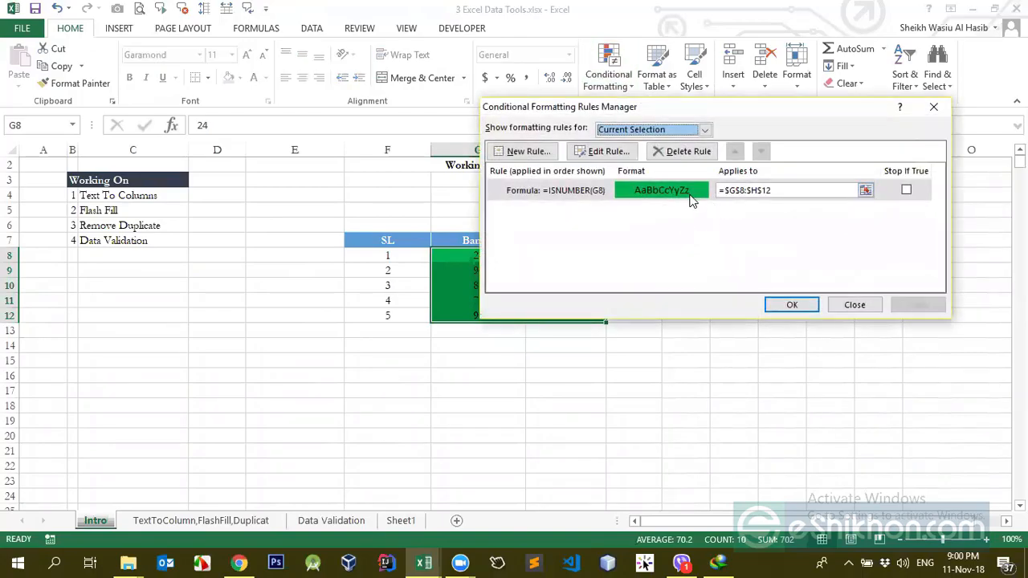
pyautogui.click(692, 200)
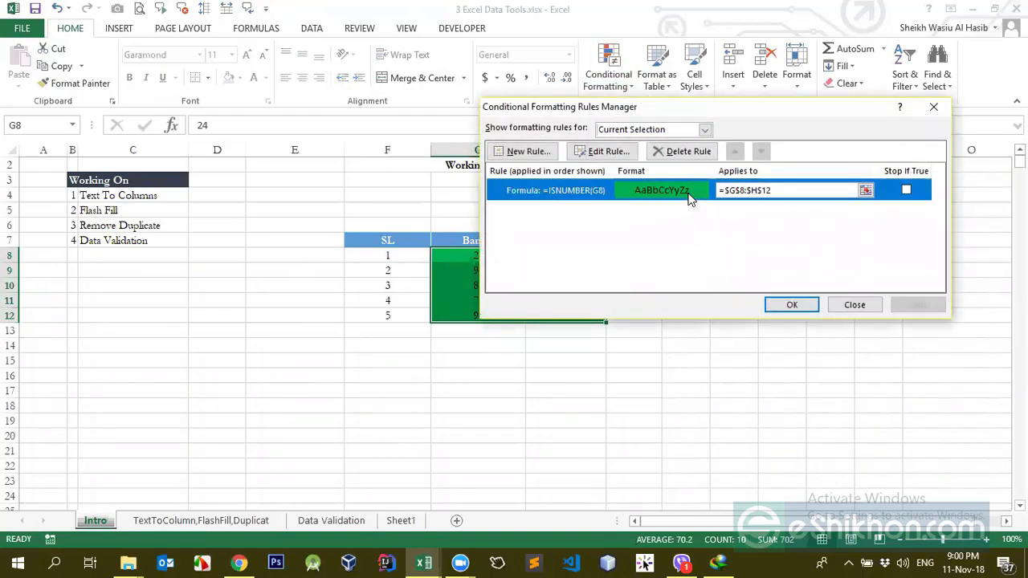
pyautogui.click(854, 305)
pyautogui.click(482, 268)
pyautogui.click(482, 257)
pyautogui.click(482, 223)
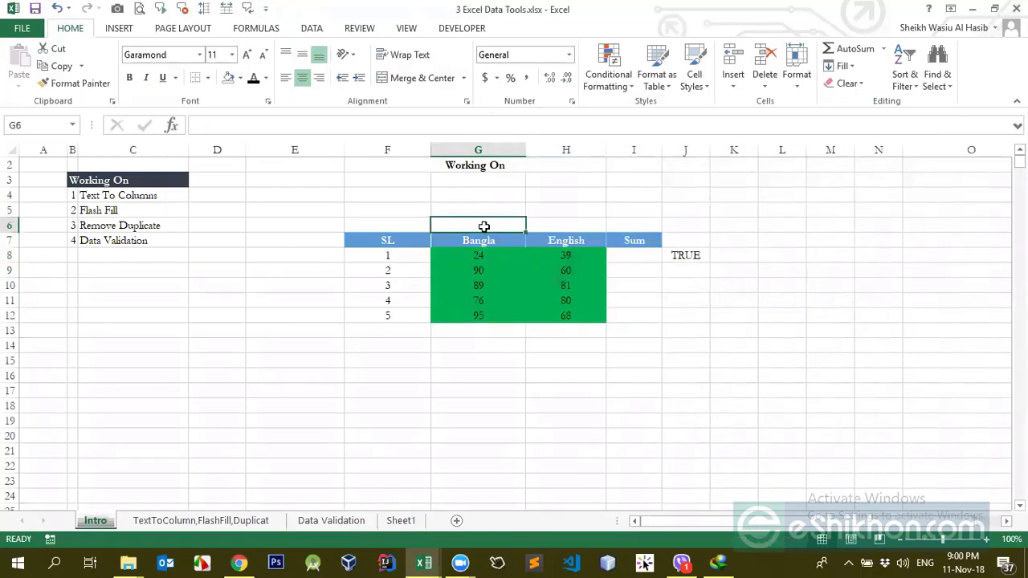
# Enter the text "dasd" as the Bangla mark for SL 3 in G10 to test the rule
pyautogui.click(493, 287)
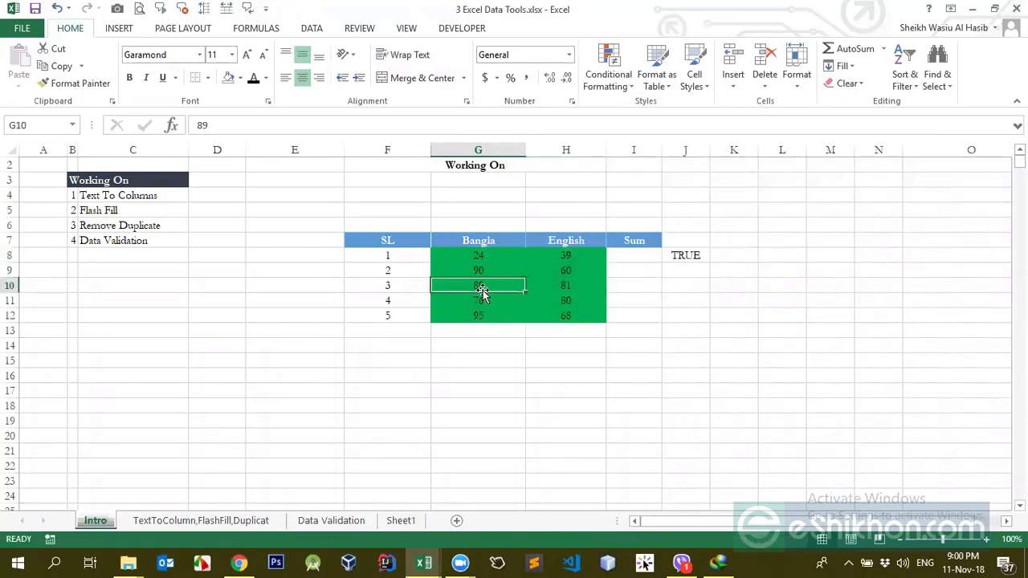
pyautogui.write('dasd')
pyautogui.click(524, 361)
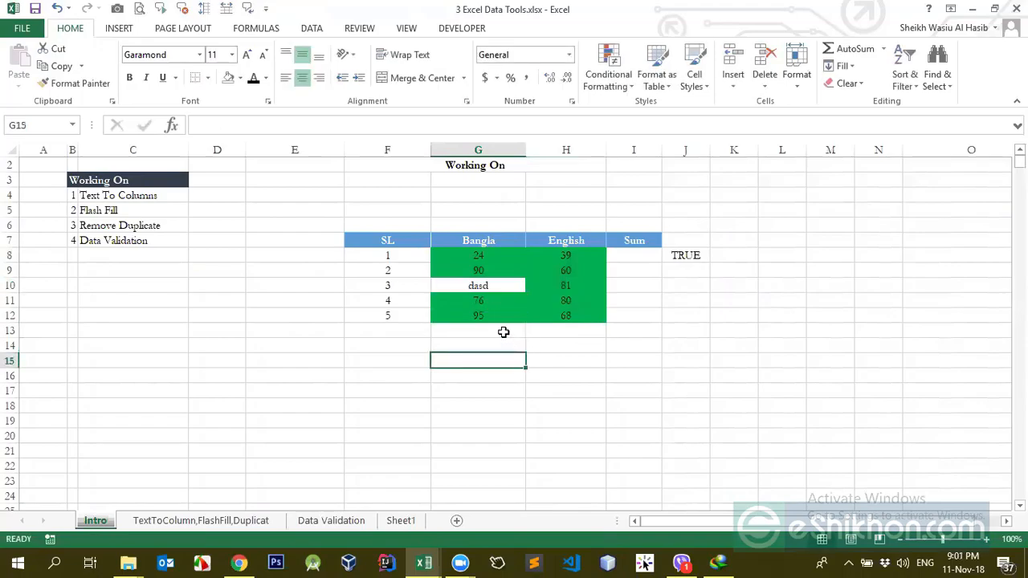
# Clear the text from G10 and enter 2 as the Bangla mark for SL 3
pyautogui.click(505, 299)
pyautogui.click(501, 288)
pyautogui.press('Delete')
pyautogui.click(496, 329)
pyautogui.click(502, 286)
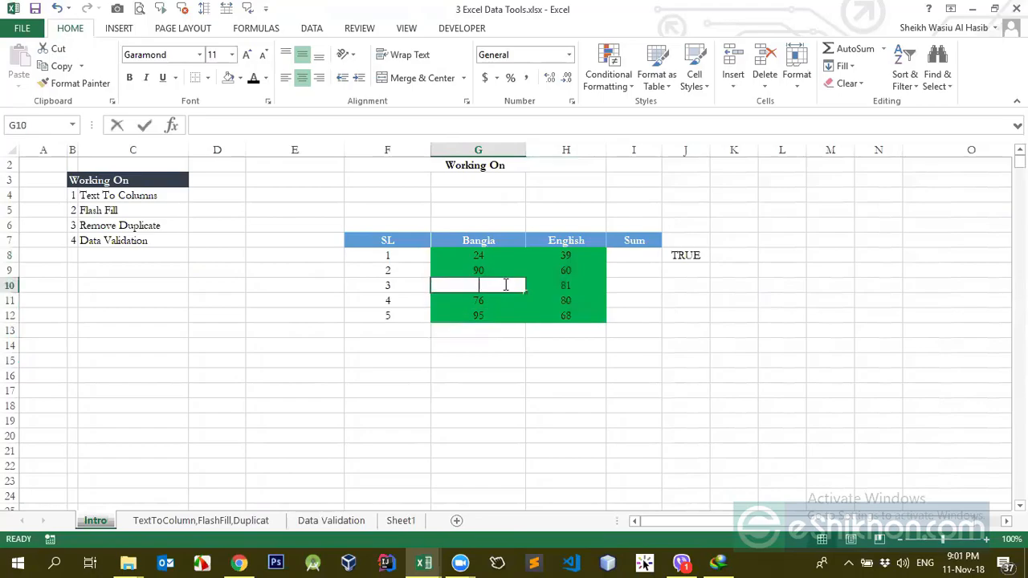
pyautogui.write('2')
pyautogui.click(512, 328)
# Delete the Bangla mark in G10 to test the rule on an empty cell, and undo the deletion
pyautogui.click(506, 283)
pyautogui.press('Delete')
pyautogui.click(511, 303)
pyautogui.click(500, 283)
pyautogui.click(503, 256)
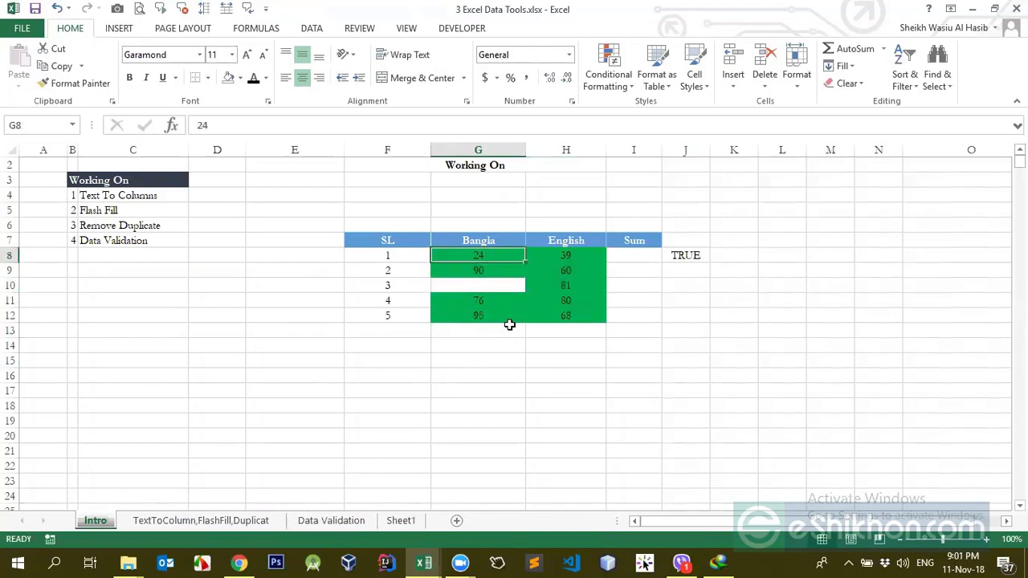
pyautogui.hotkey('ctrl', 'z')
# Clear the conditional formatting rules from the marks in G8:H12 and reselect that range
pyautogui.moveTo(495, 254); pyautogui.dragTo(581, 319)
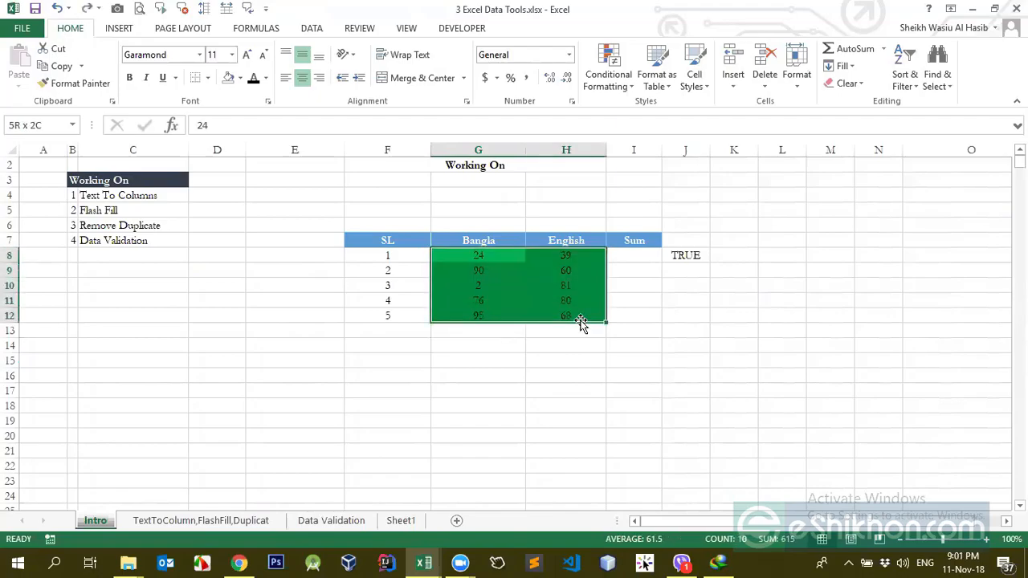
pyautogui.click(630, 78)
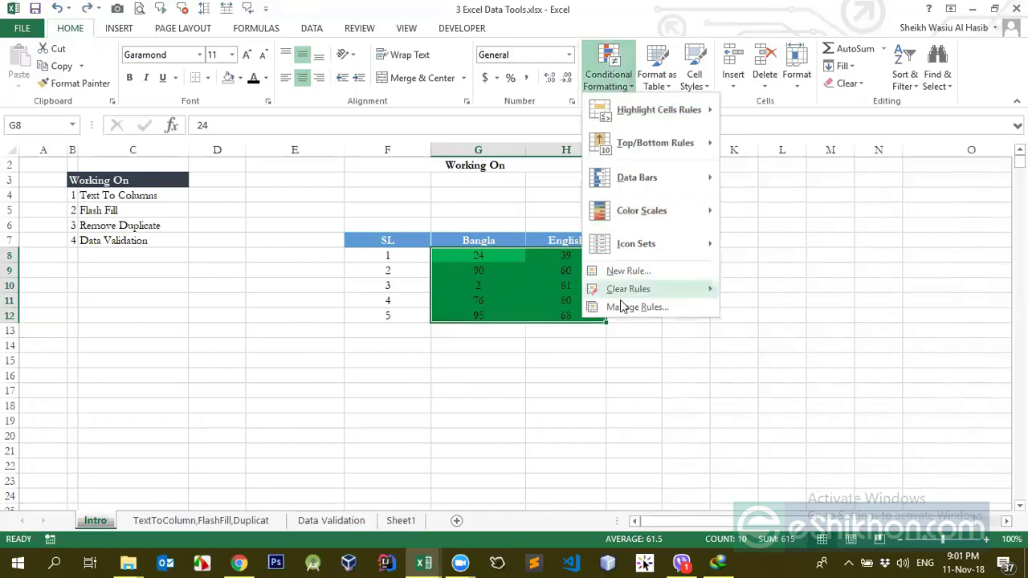
pyautogui.moveTo(629, 288)
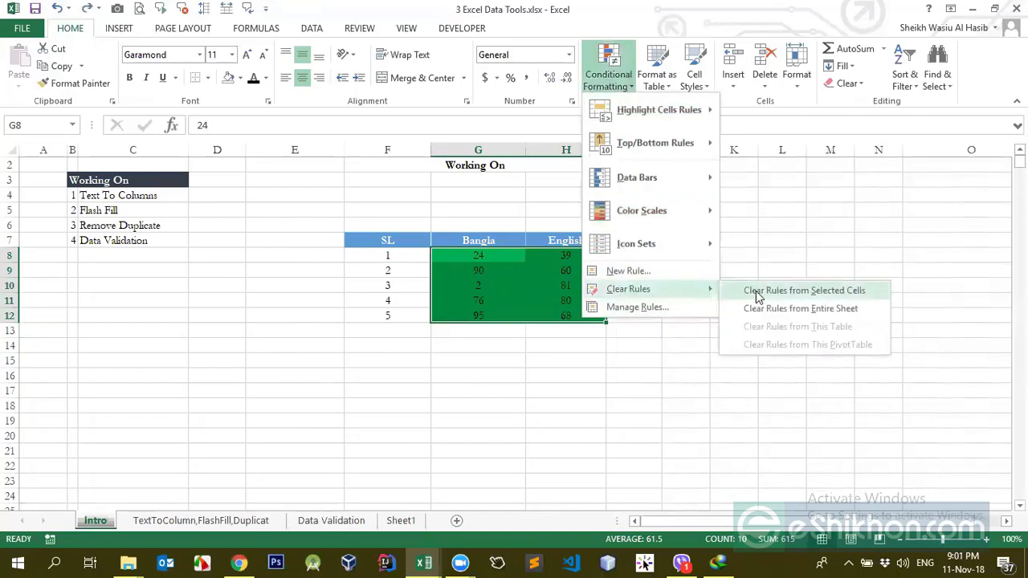
pyautogui.click(758, 294)
pyautogui.click(535, 284)
pyautogui.moveTo(486, 255); pyautogui.dragTo(544, 300)
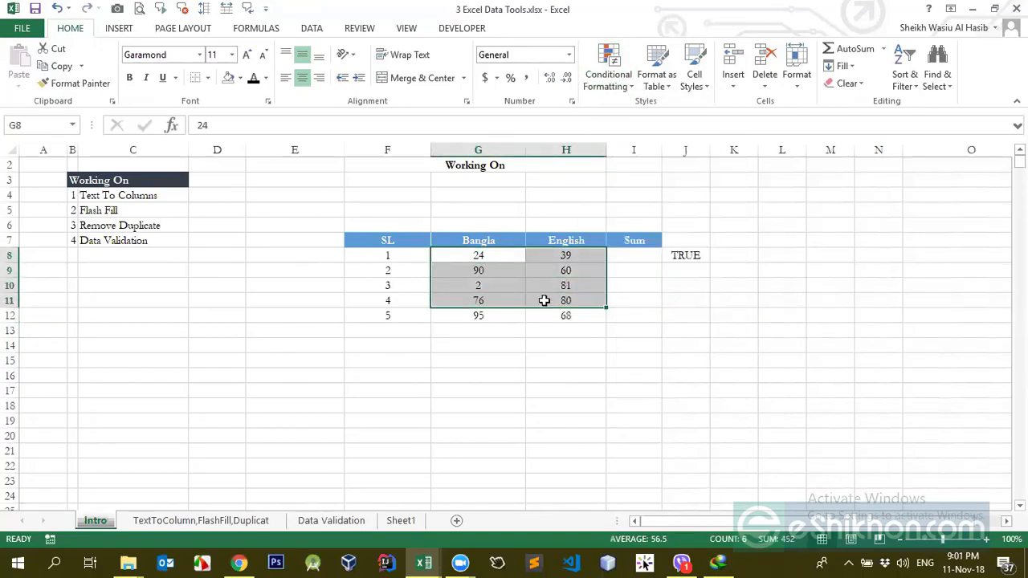
pyautogui.hotkey('shift', 'Down')
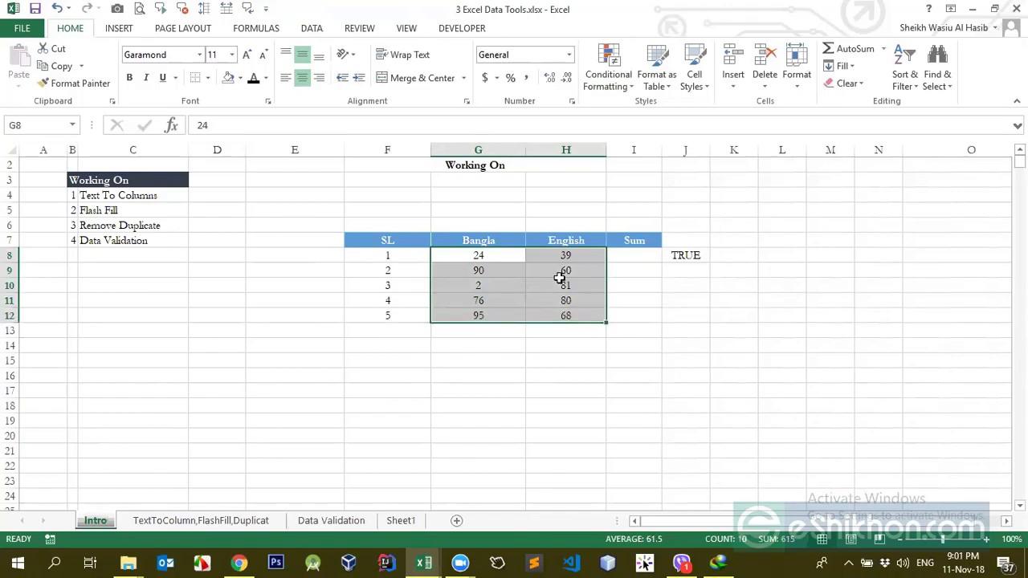
pyautogui.click(616, 83)
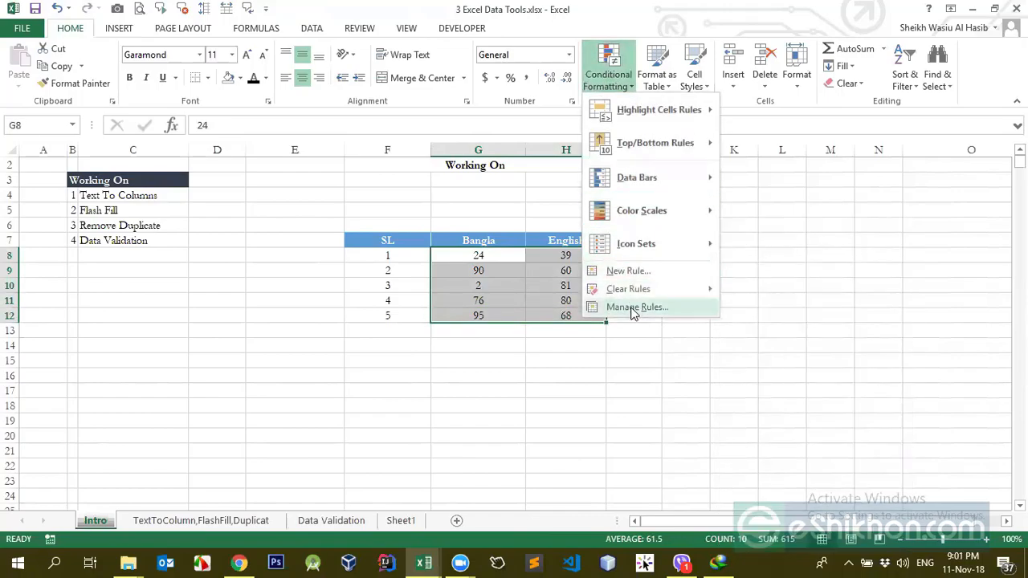
pyautogui.click(606, 271)
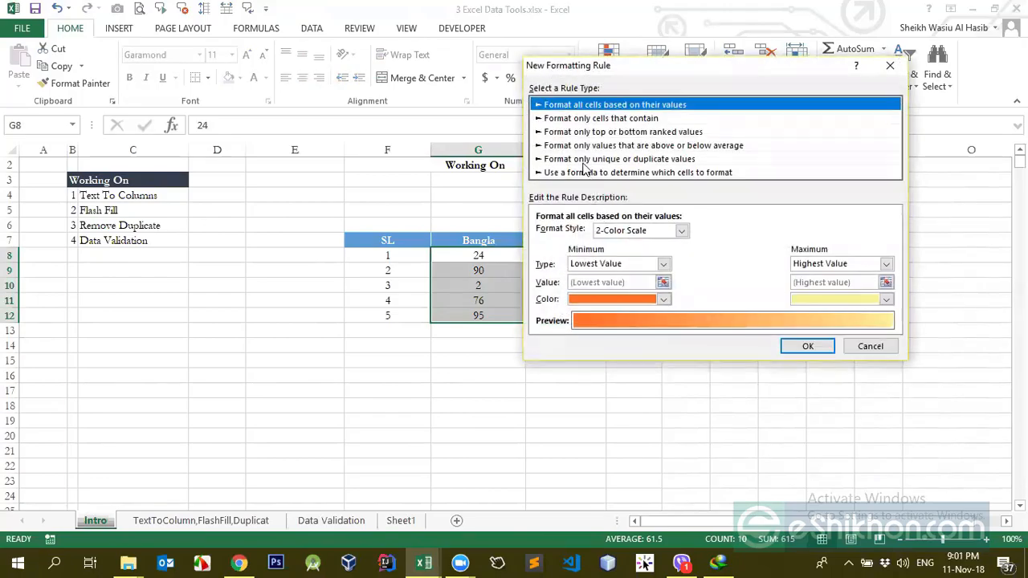
pyautogui.click(864, 346)
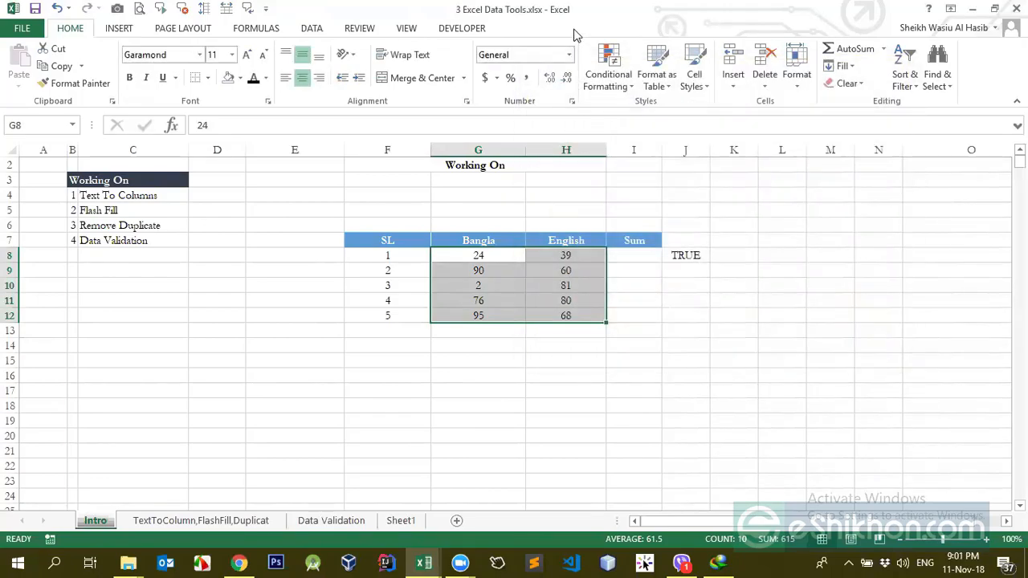
# Create a formula-based conditional formatting rule for the selected marks using =istext($G$8)
pyautogui.click(610, 78)
pyautogui.click(637, 271)
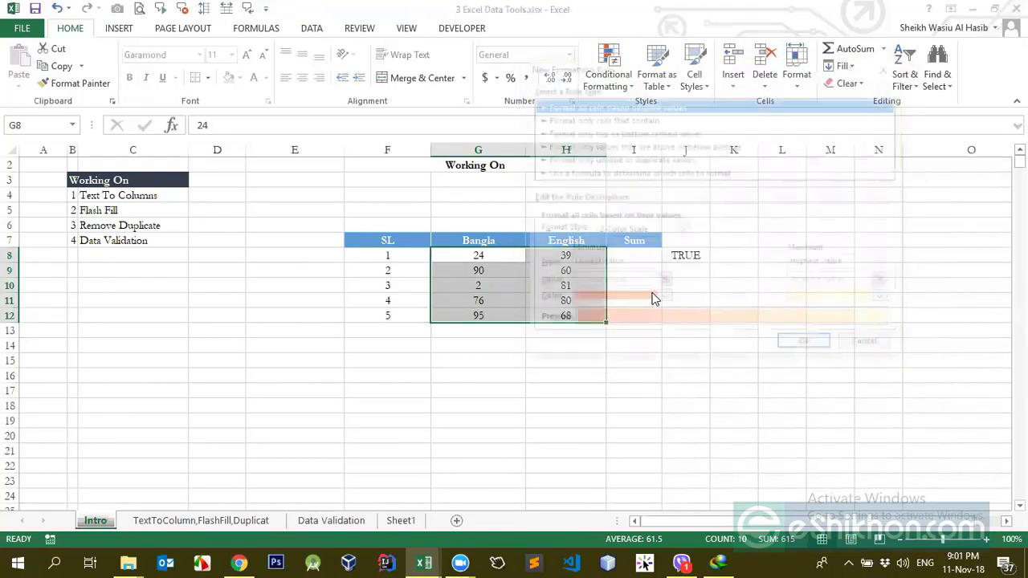
pyautogui.click(569, 173)
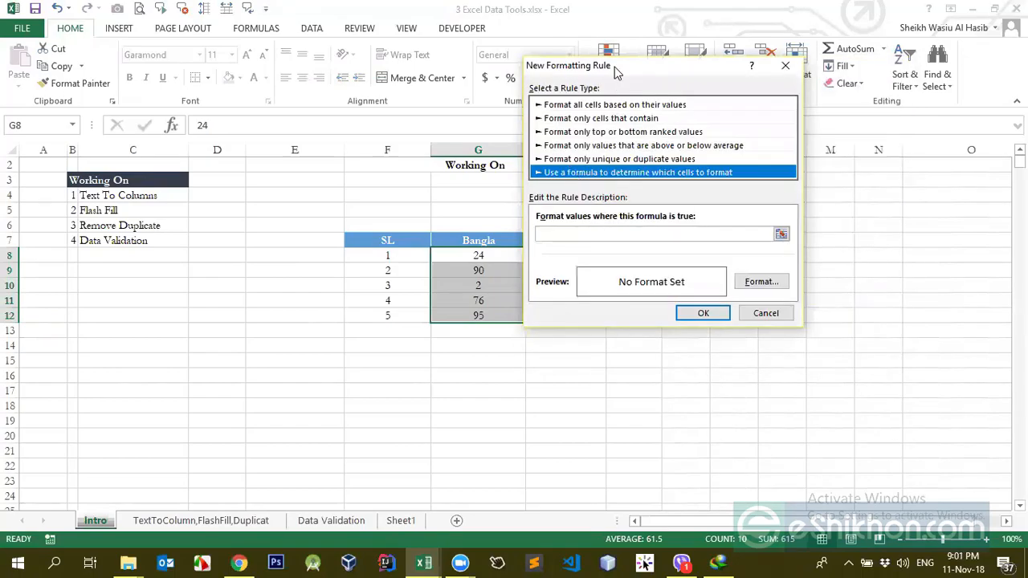
pyautogui.moveTo(616, 73); pyautogui.dragTo(753, 143)
pyautogui.click(718, 305)
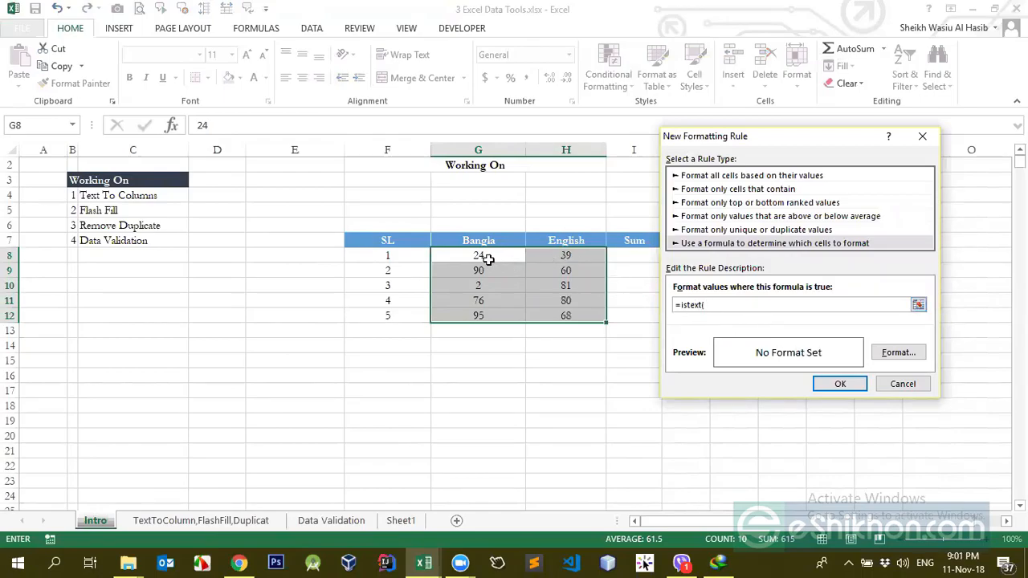
pyautogui.click(488, 259)
pyautogui.write(')')
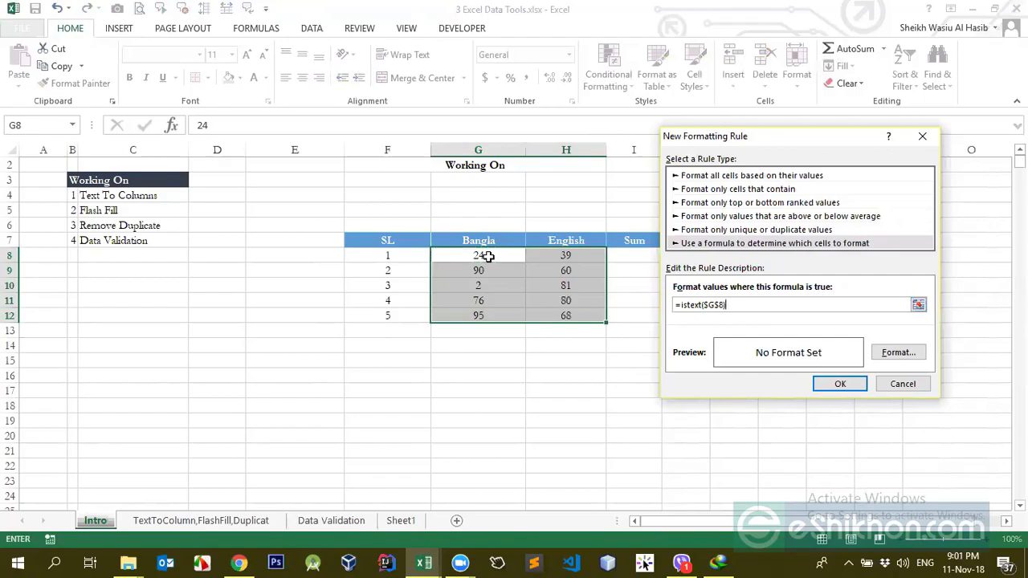
# Give the new rule a red fill with white bold text and apply it to the selected marks
pyautogui.click(898, 352)
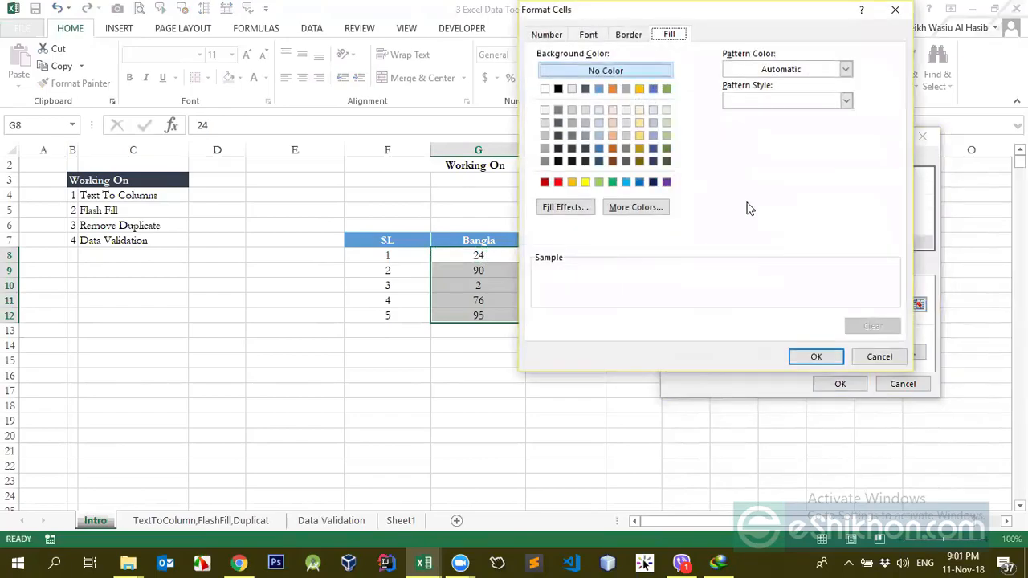
pyautogui.click(559, 182)
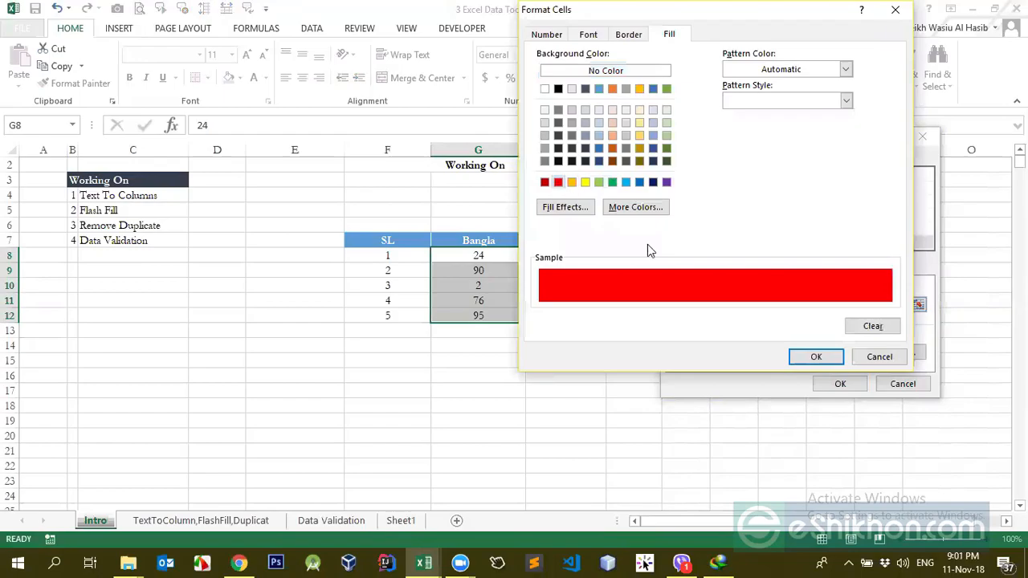
pyautogui.click(818, 357)
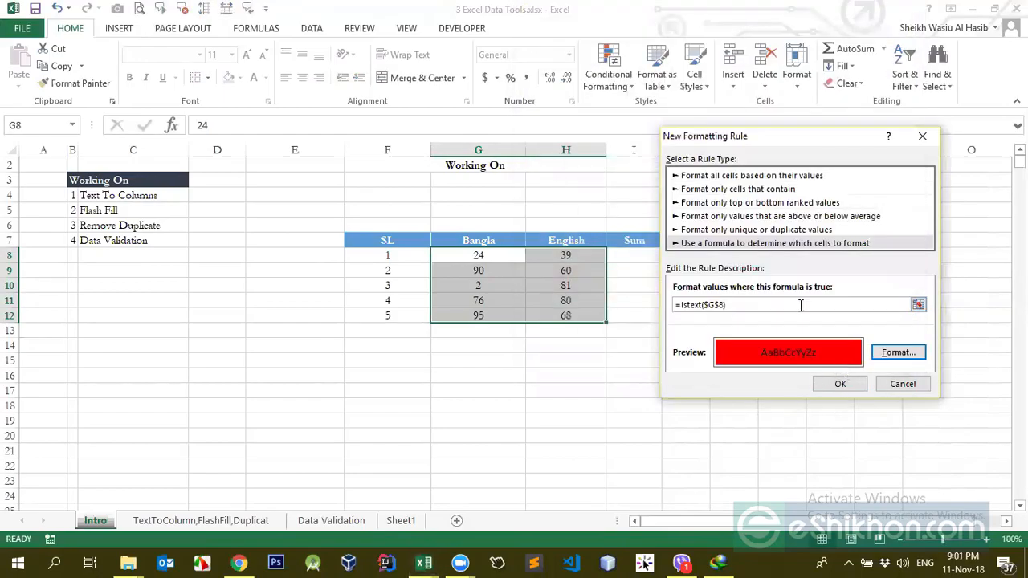
pyautogui.click(893, 352)
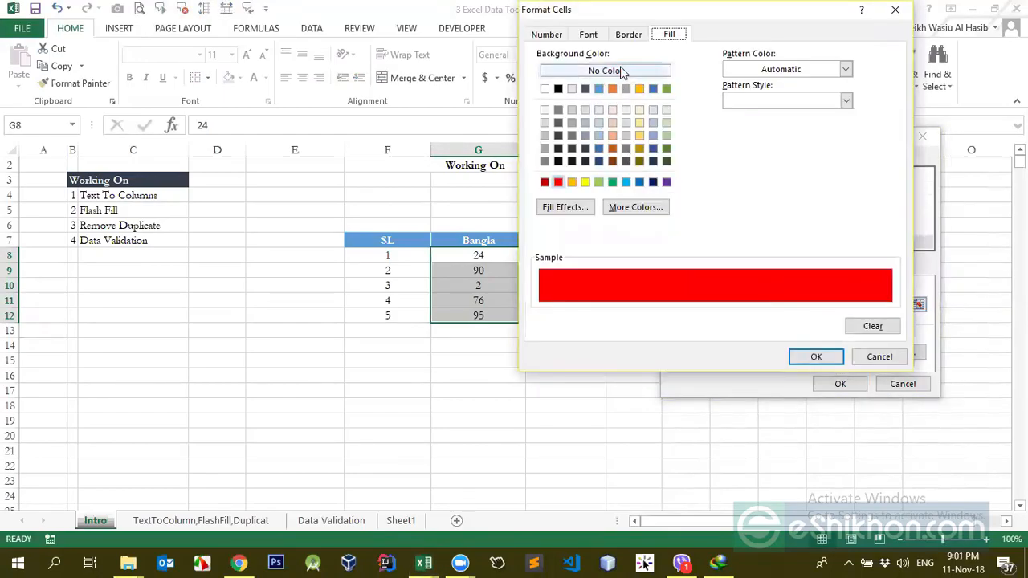
pyautogui.click(588, 34)
pyautogui.click(815, 160)
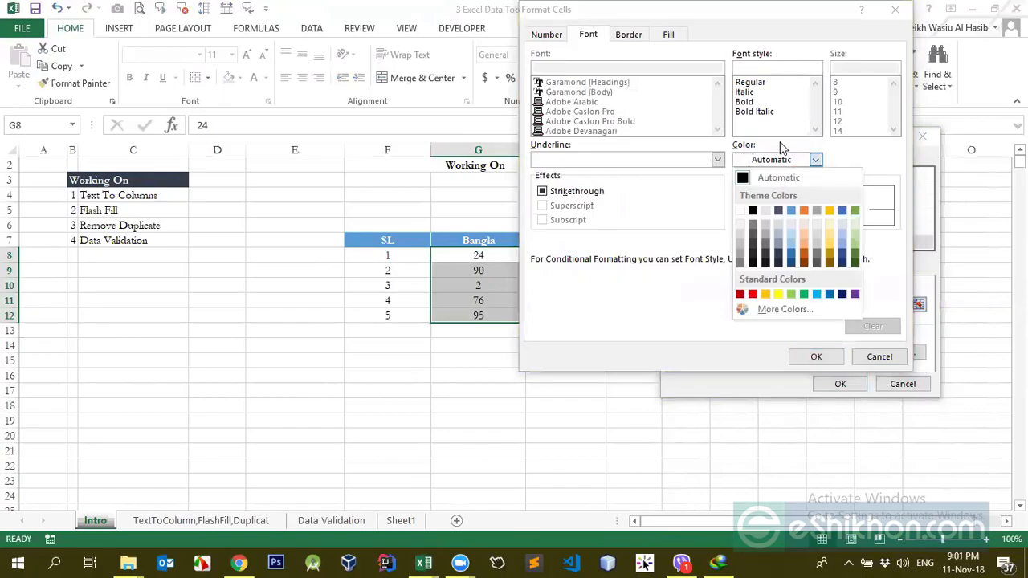
pyautogui.click(747, 210)
pyautogui.click(744, 102)
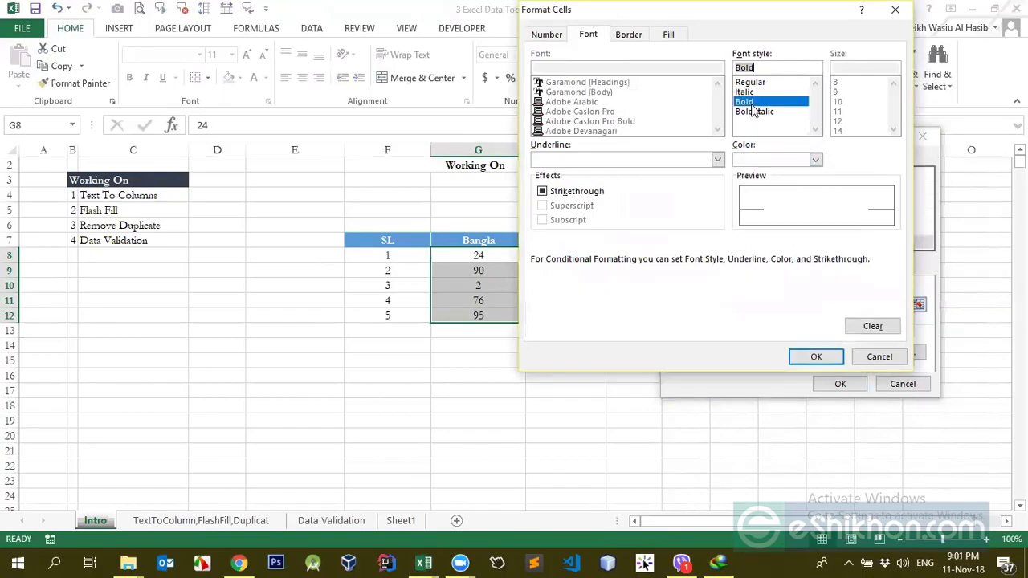
pyautogui.click(816, 356)
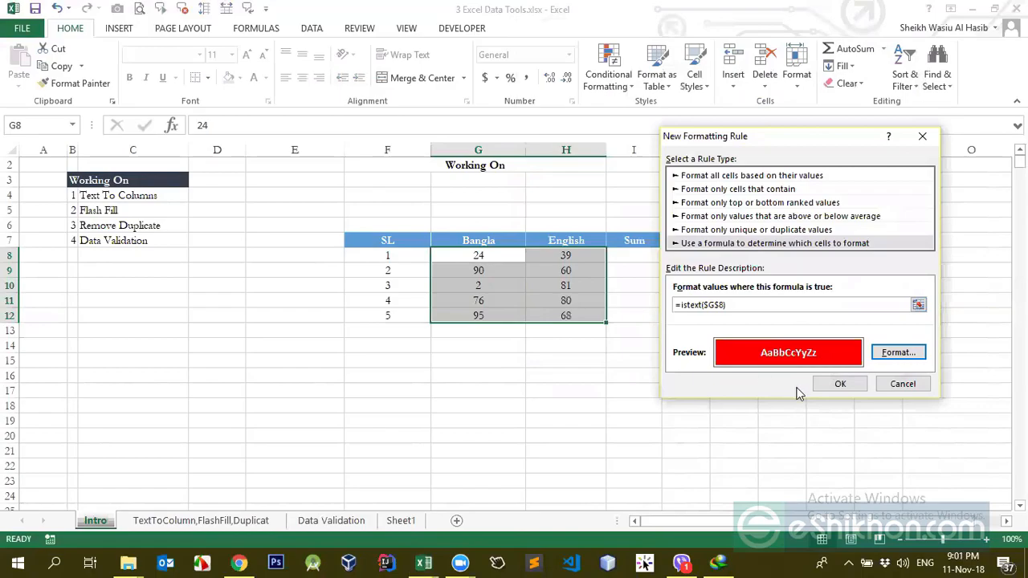
pyautogui.click(841, 385)
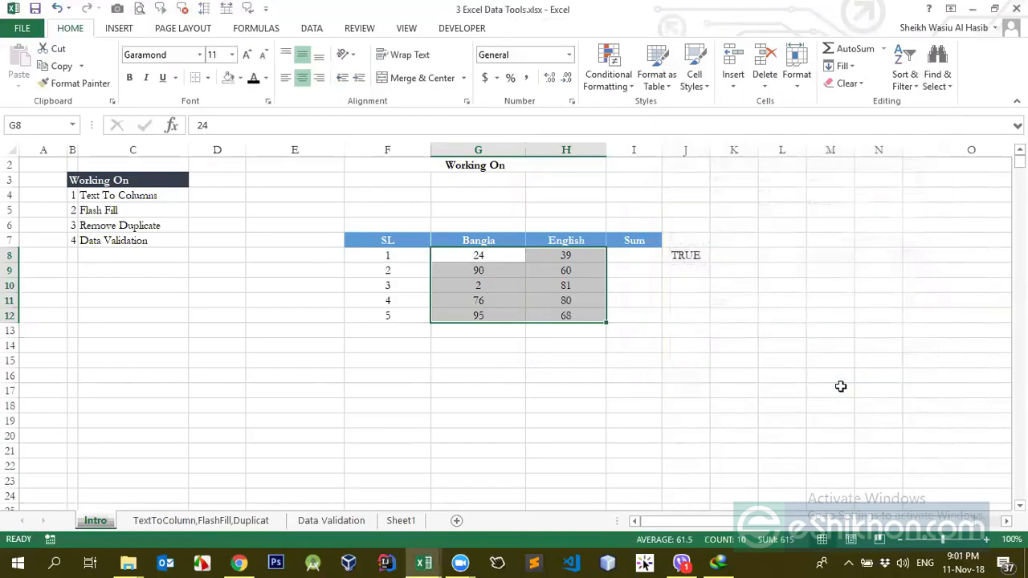
# Enter the text "sads" in G10 to test the ISTEXT rule, and undo the entry
pyautogui.click(463, 286)
pyautogui.write('sads')
pyautogui.click(498, 335)
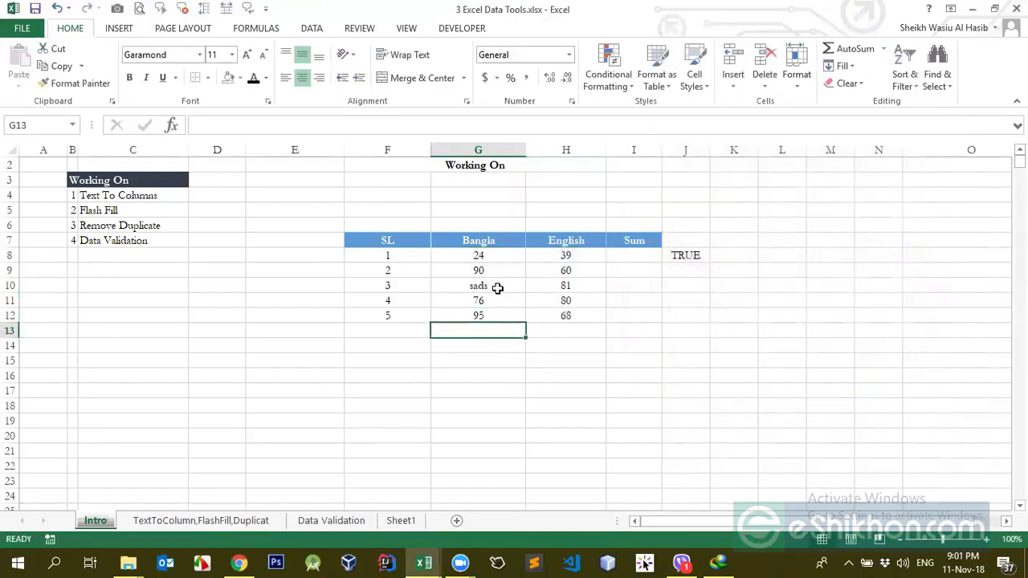
pyautogui.click(497, 288)
pyautogui.hotkey('ctrl', 'z')
# Edit the ISTEXT rule on G8:H12 to use the relative reference =ISTEXT(G8) and apply the change
pyautogui.moveTo(485, 257); pyautogui.dragTo(551, 312)
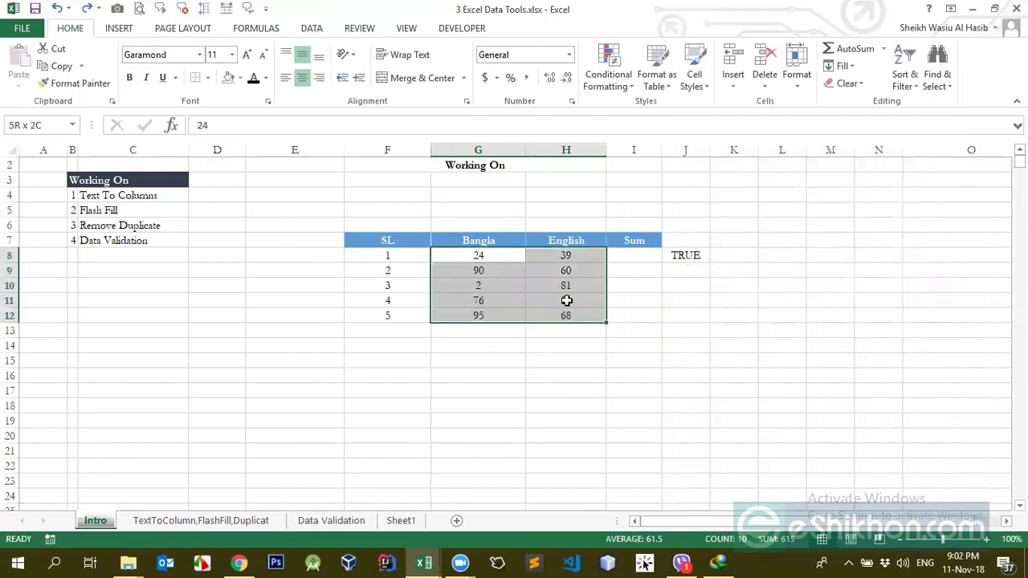
pyautogui.click(619, 79)
pyautogui.click(636, 307)
pyautogui.click(661, 246)
pyautogui.click(660, 210)
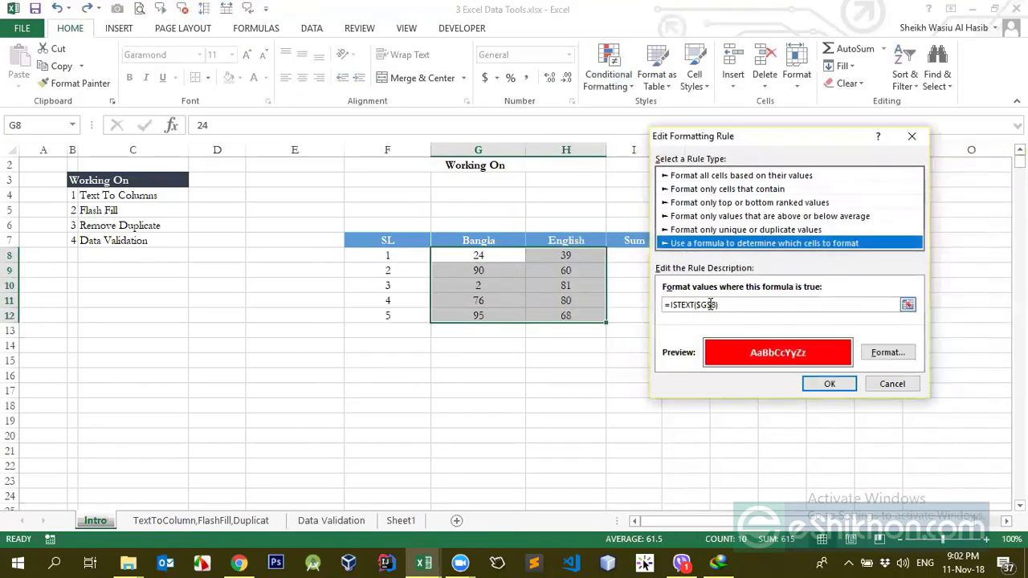
pyautogui.click(697, 305)
pyautogui.press('Right')
pyautogui.hotkey('ctrl', 'z')
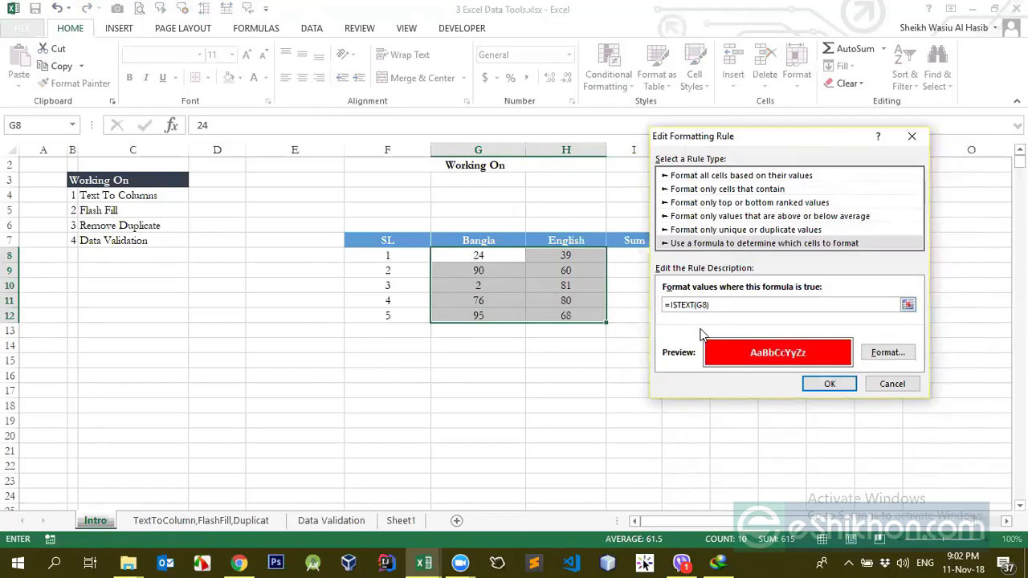
pyautogui.click(836, 387)
pyautogui.click(992, 358)
pyautogui.click(860, 362)
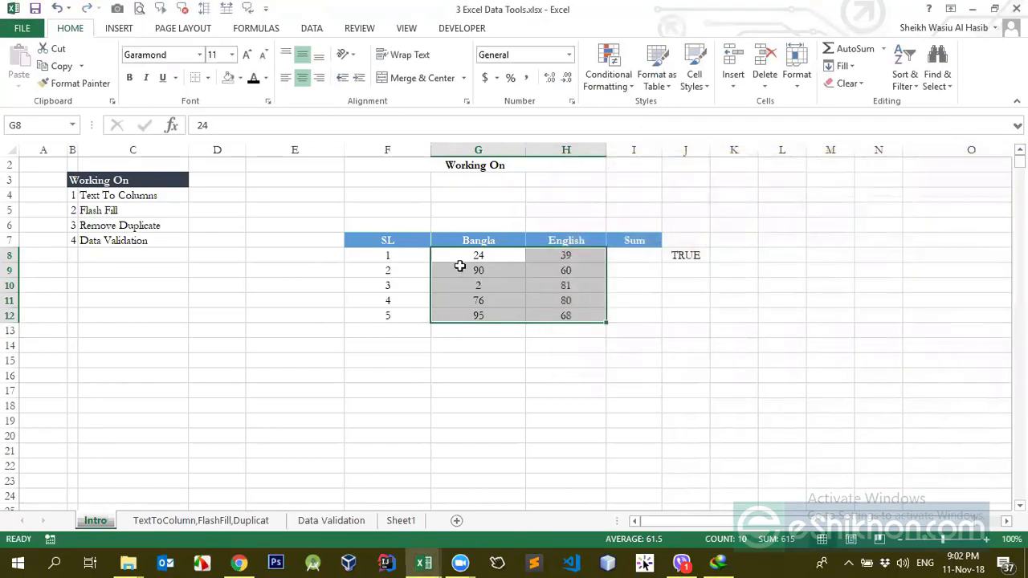
# Enter the text "dsad" as the Bangla mark for SL 3 in G10 to test the edited rule
pyautogui.click(490, 285)
pyautogui.write('dsad')
pyautogui.click(516, 316)
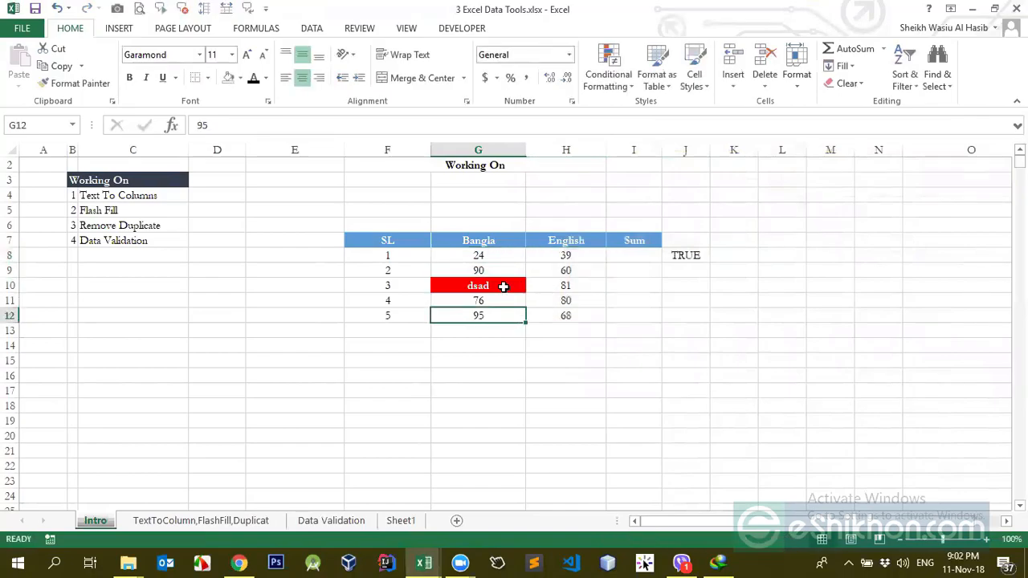
# Undo the test text entry in G10 to restore the Bangla mark for SL 3
pyautogui.click(503, 288)
pyautogui.press('Delete')
pyautogui.hotkey('ctrl', 'z')
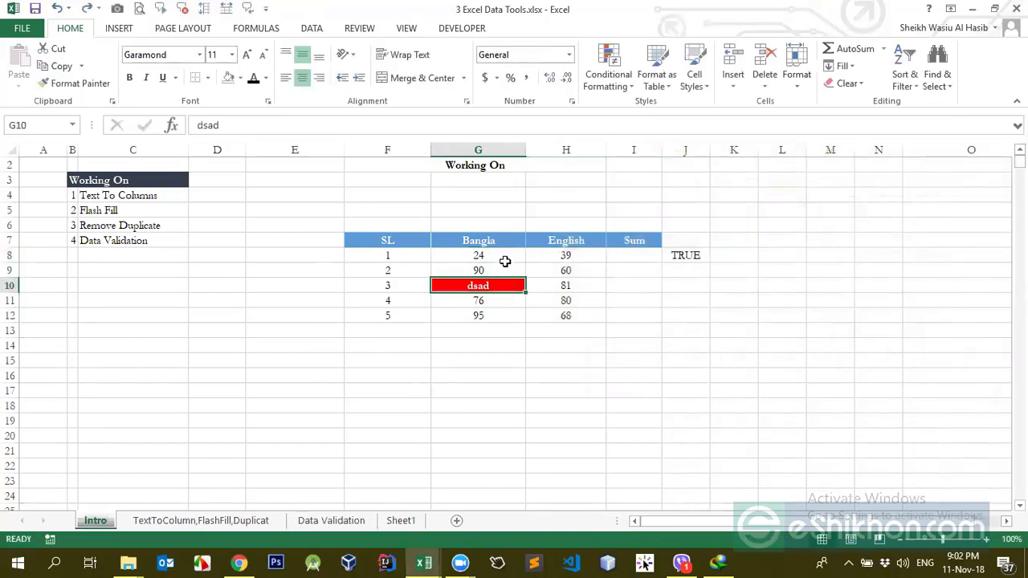
pyautogui.hotkey('ctrl', 'z')
# Review the ISTEXT rule on the marks in G8:H12 and delete it from the conditional formatting rules
pyautogui.moveTo(503, 259); pyautogui.dragTo(560, 312)
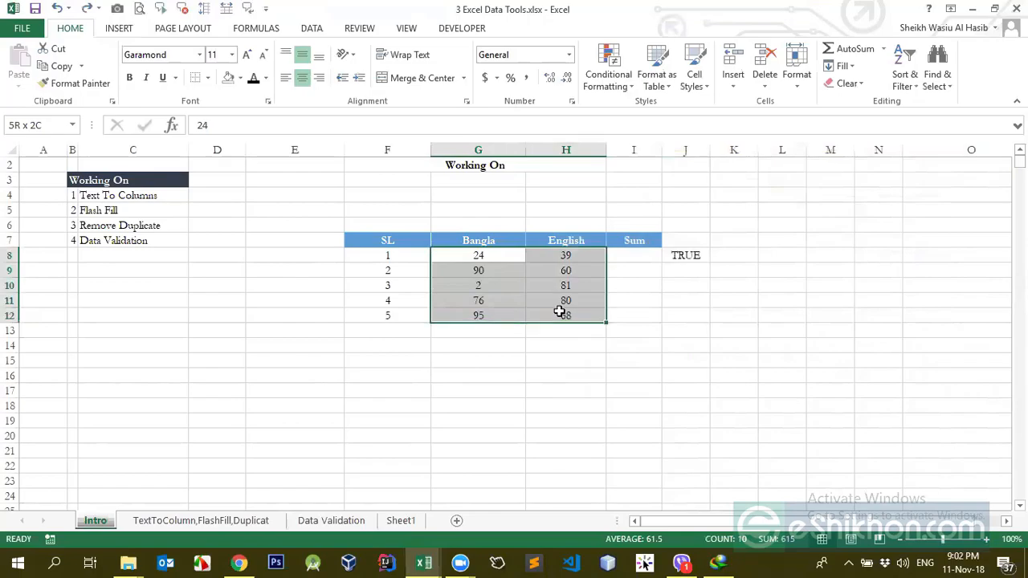
pyautogui.click(608, 73)
pyautogui.click(660, 307)
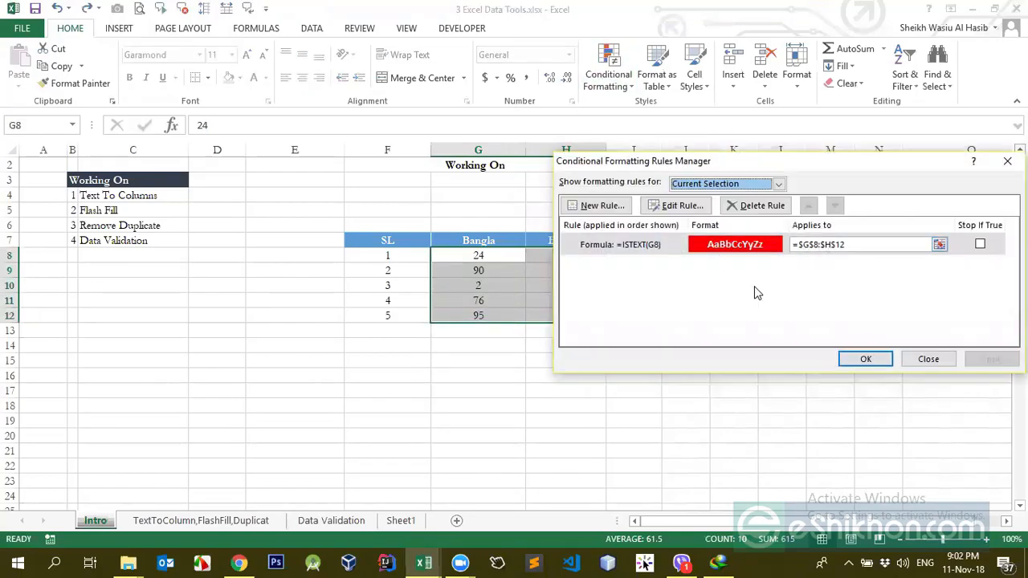
pyautogui.click(706, 249)
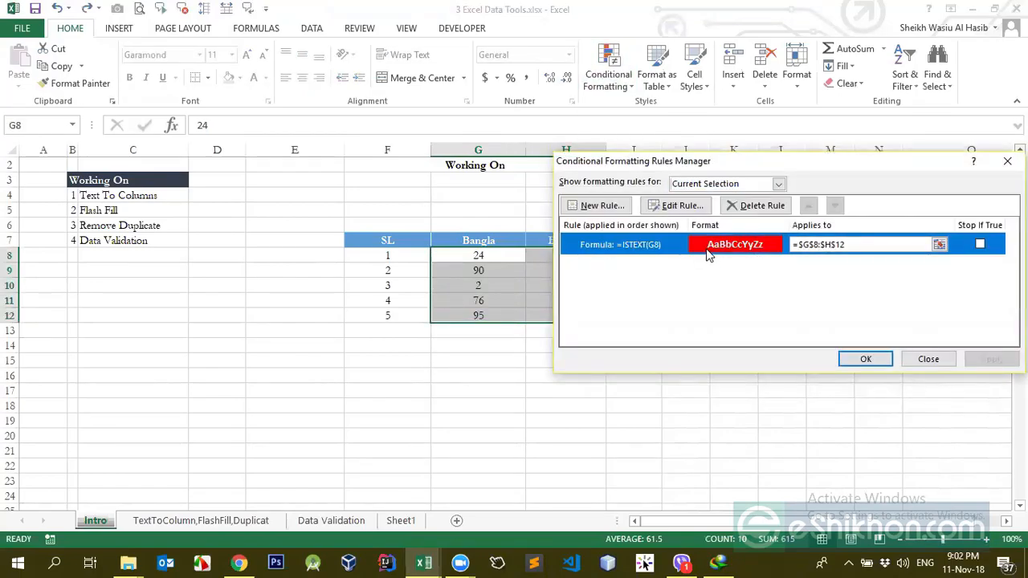
pyautogui.click(682, 205)
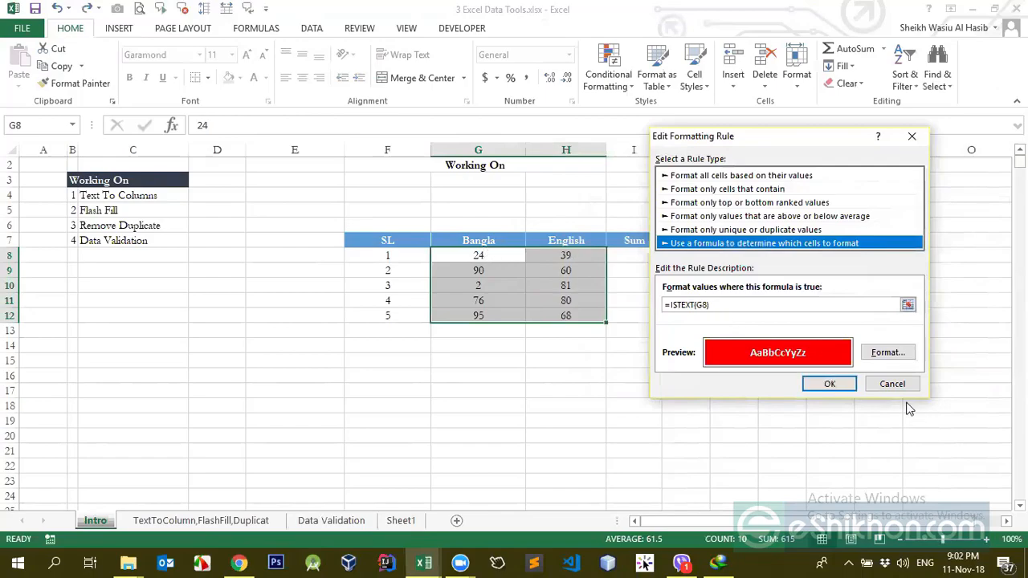
pyautogui.click(830, 384)
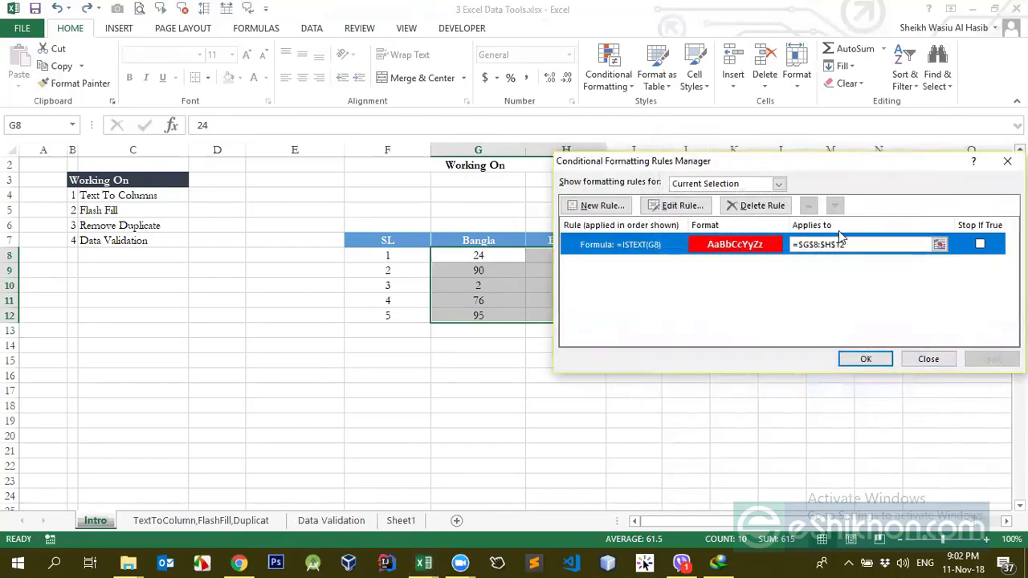
pyautogui.click(675, 206)
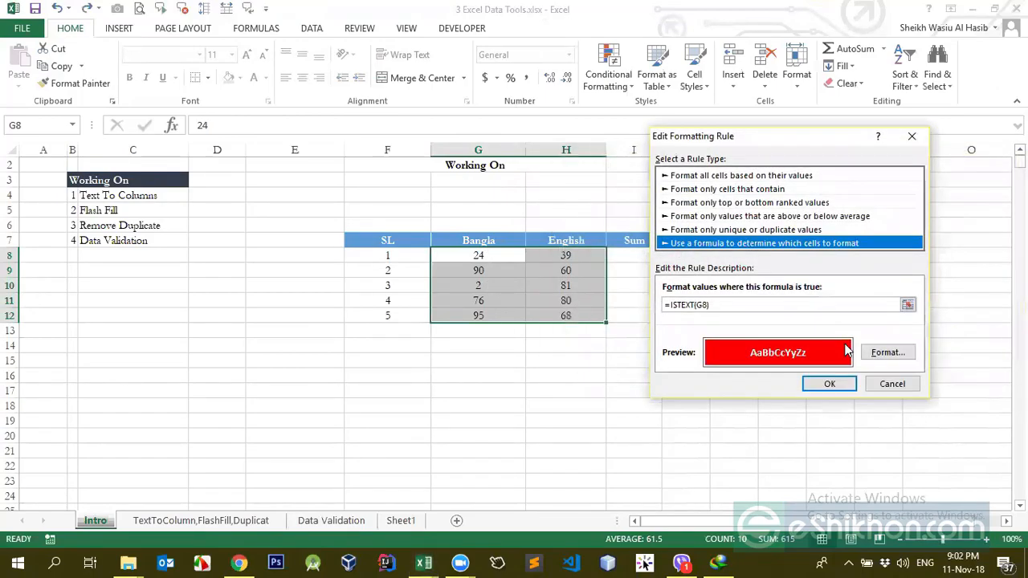
pyautogui.click(890, 383)
pyautogui.click(750, 206)
pyautogui.click(991, 360)
pyautogui.click(864, 361)
# Start a new formula-based formatting rule for G8:H12 with the formula =istext($G$8)
pyautogui.moveTo(493, 257); pyautogui.dragTo(570, 318)
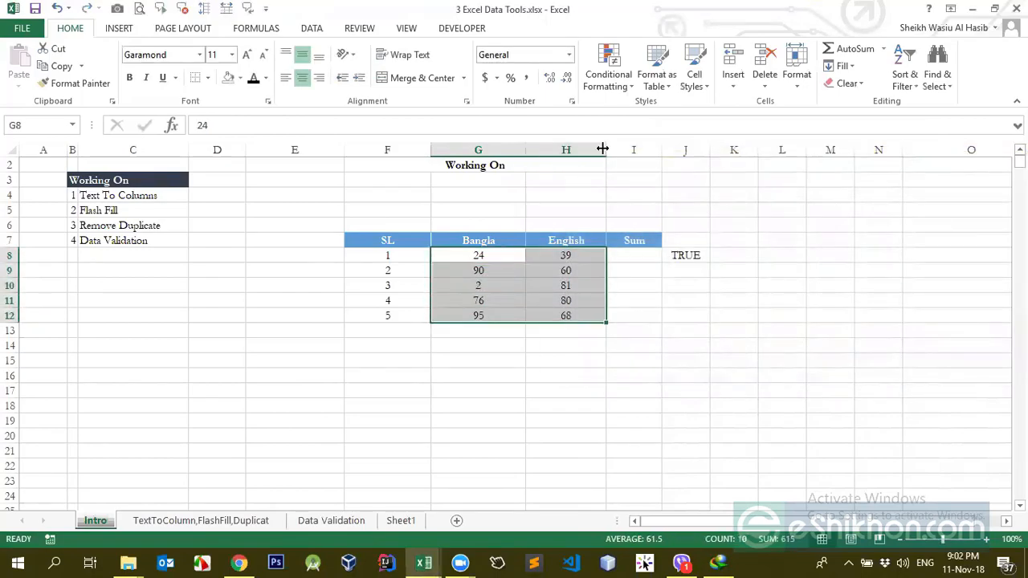
pyautogui.click(628, 88)
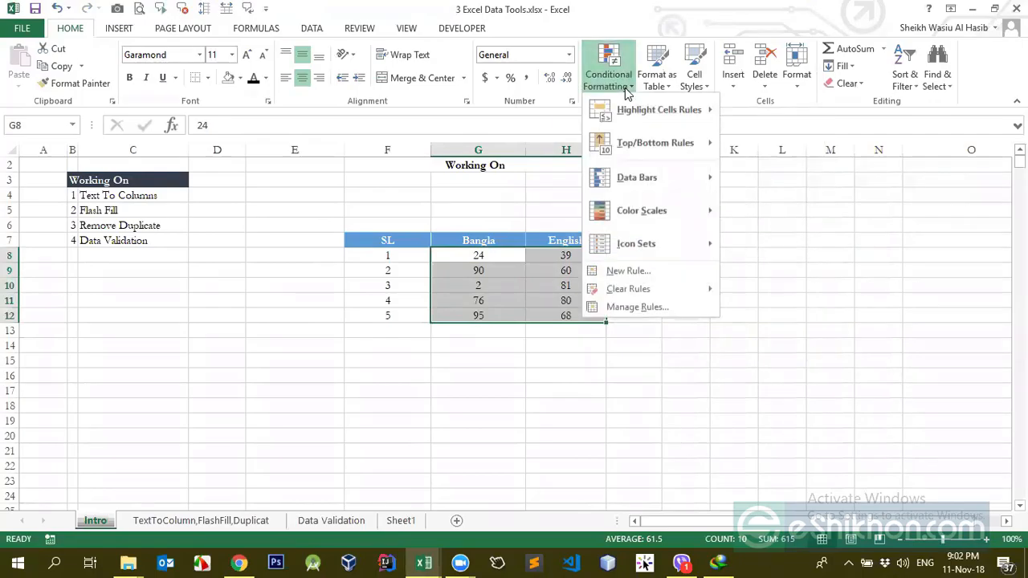
pyautogui.click(629, 272)
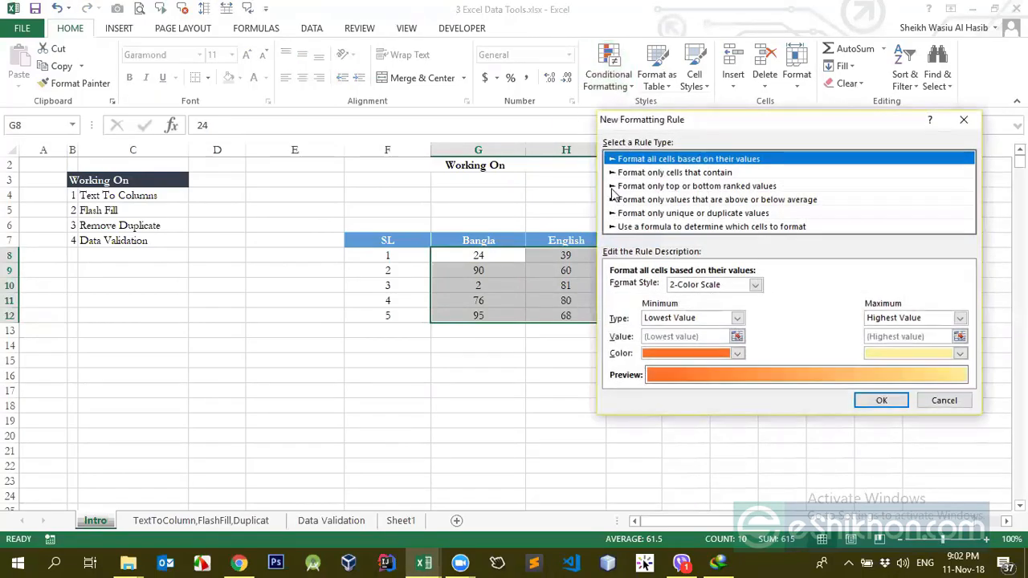
pyautogui.click(627, 227)
pyautogui.click(648, 287)
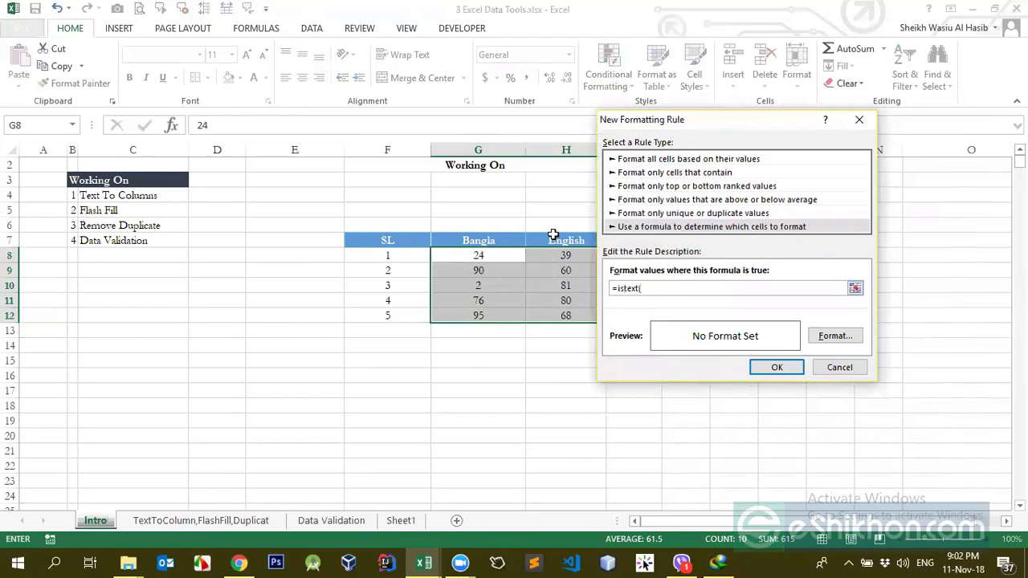
pyautogui.click(487, 255)
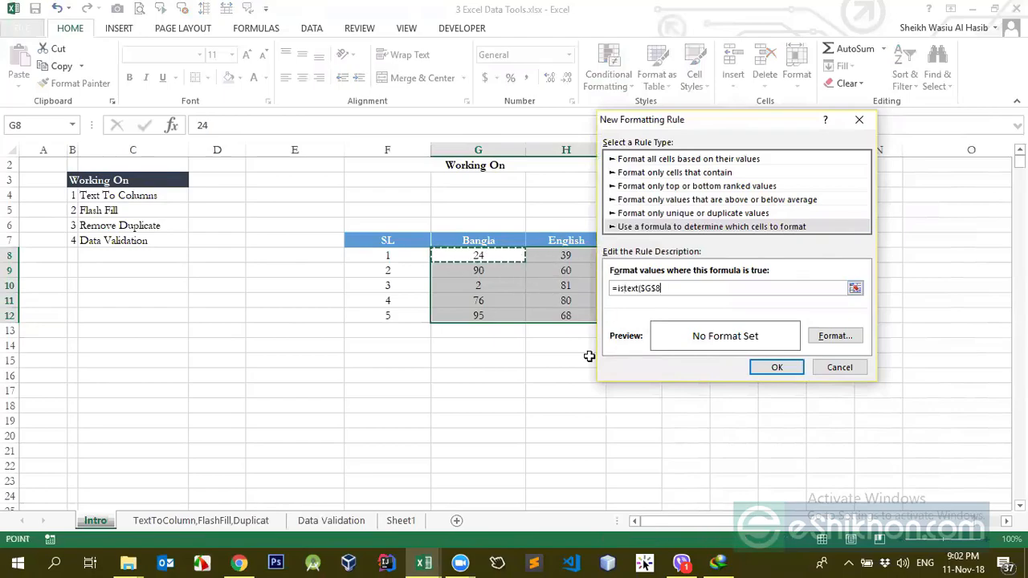
pyautogui.write(')')
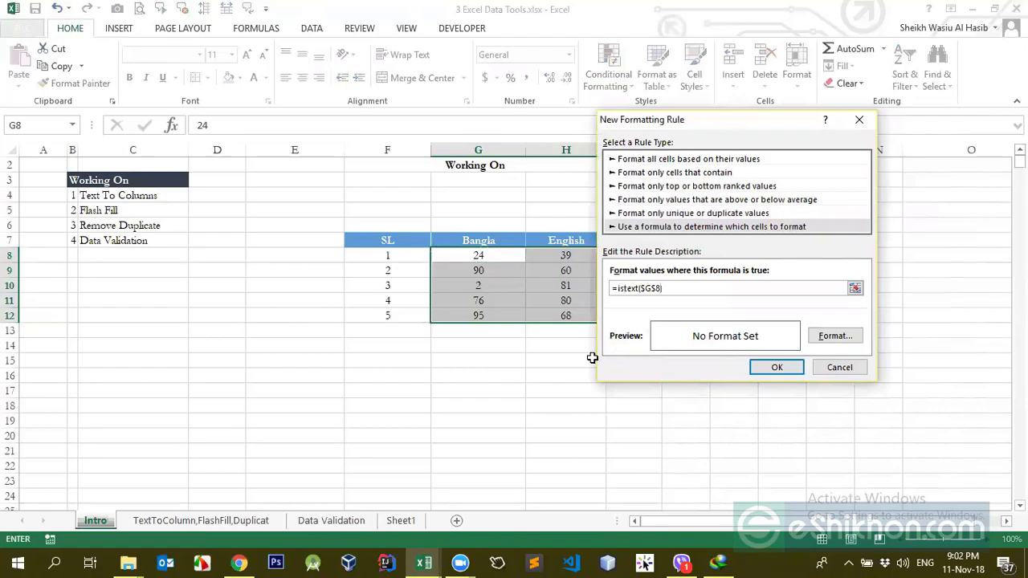
# Give the new ISTEXT rule a red fill and white bold text
pyautogui.click(835, 336)
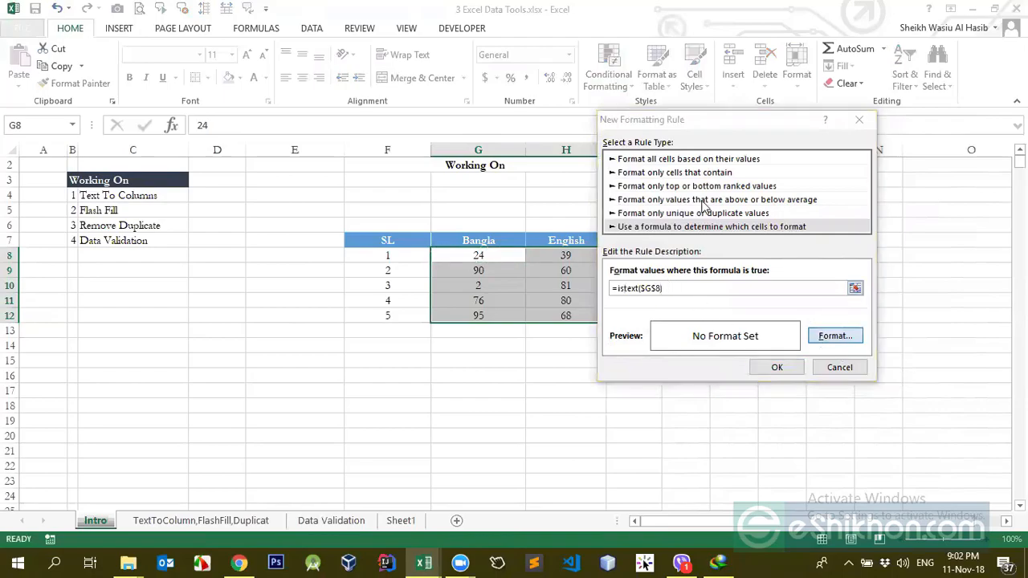
pyautogui.click(743, 82)
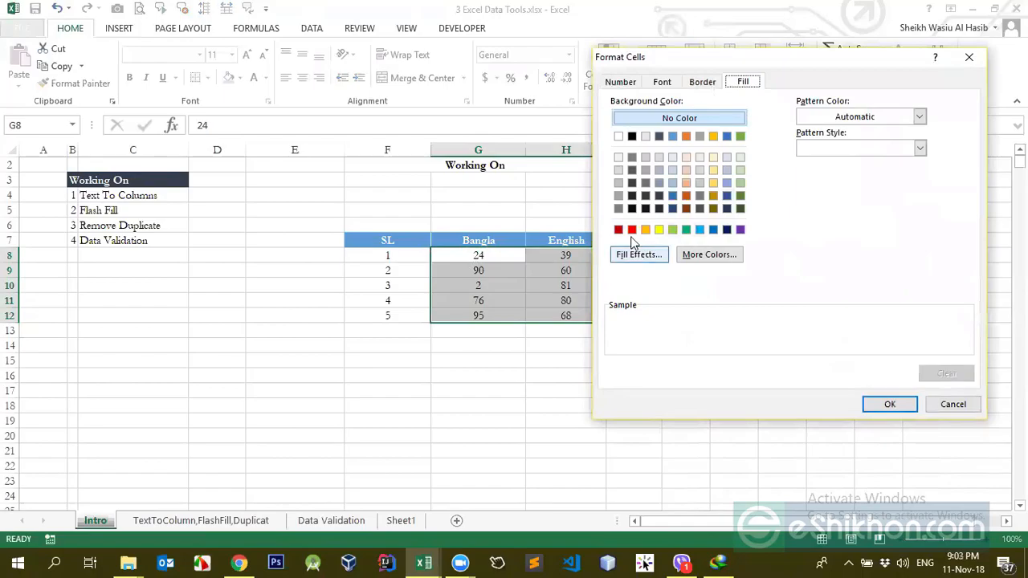
pyautogui.click(632, 229)
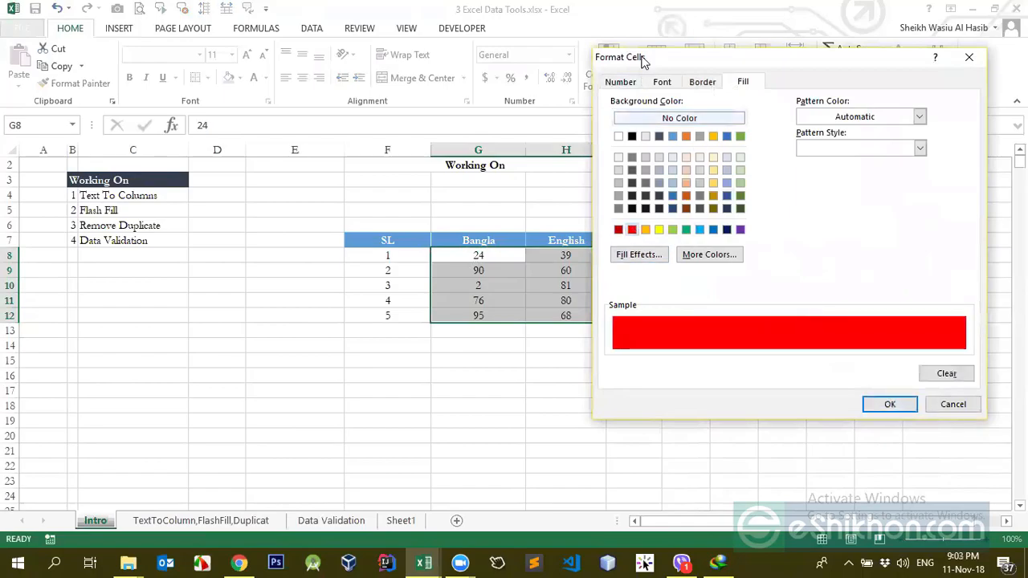
pyautogui.click(657, 84)
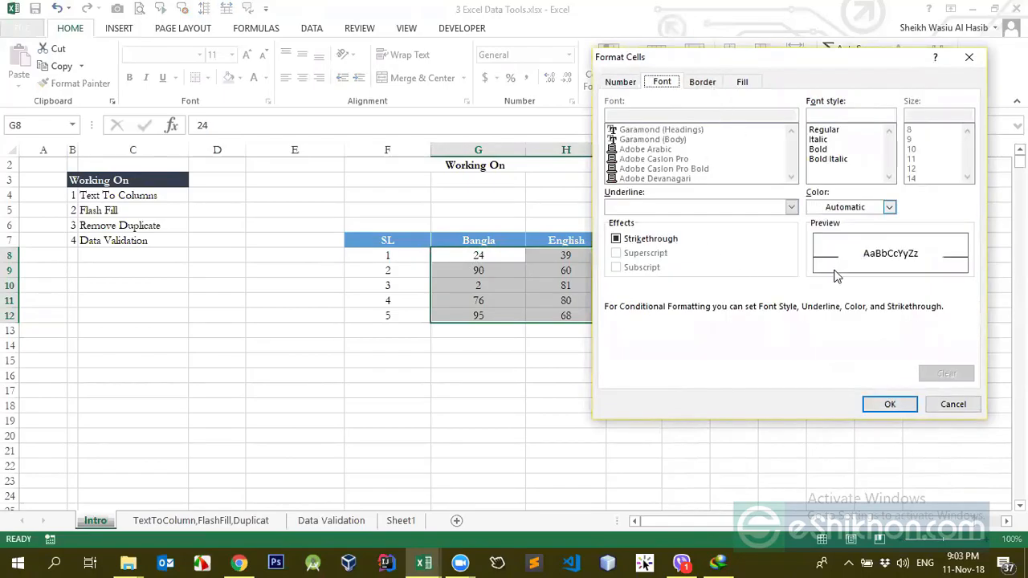
pyautogui.click(860, 210)
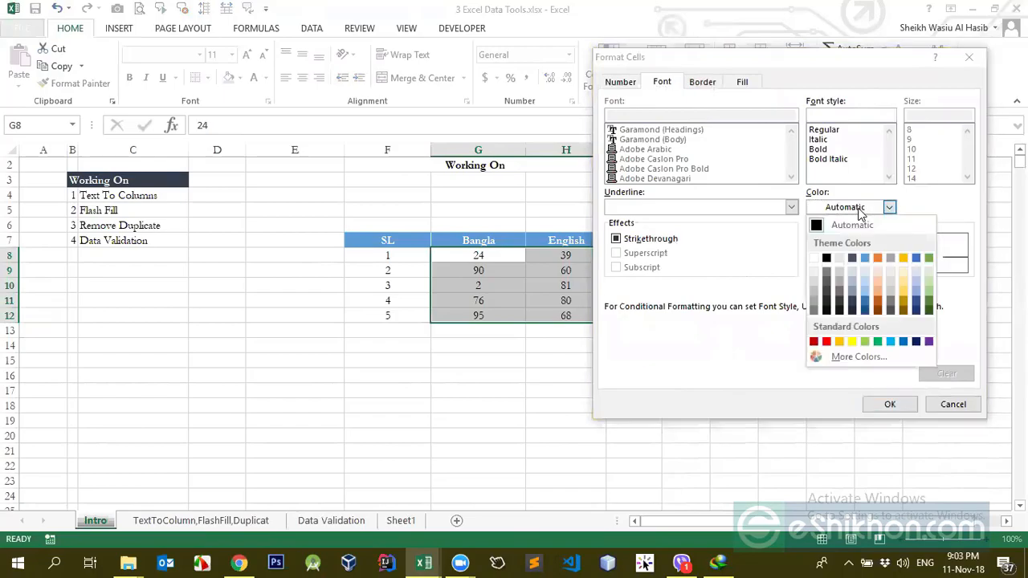
pyautogui.click(814, 258)
pyautogui.click(819, 150)
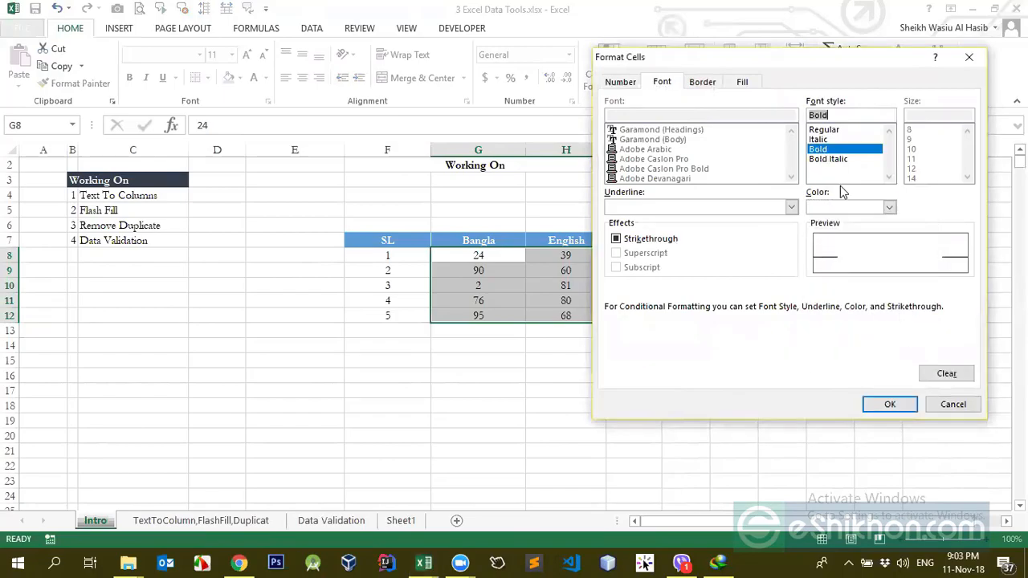
pyautogui.click(890, 404)
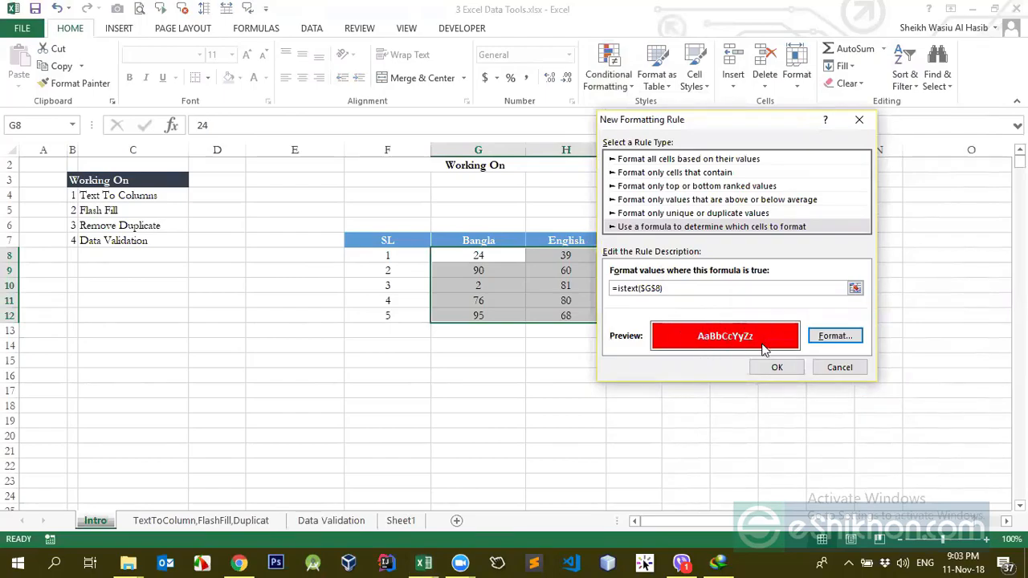
# Change the rule formula to the relative reference =istext(G8) and create the rule
pyautogui.click(640, 288)
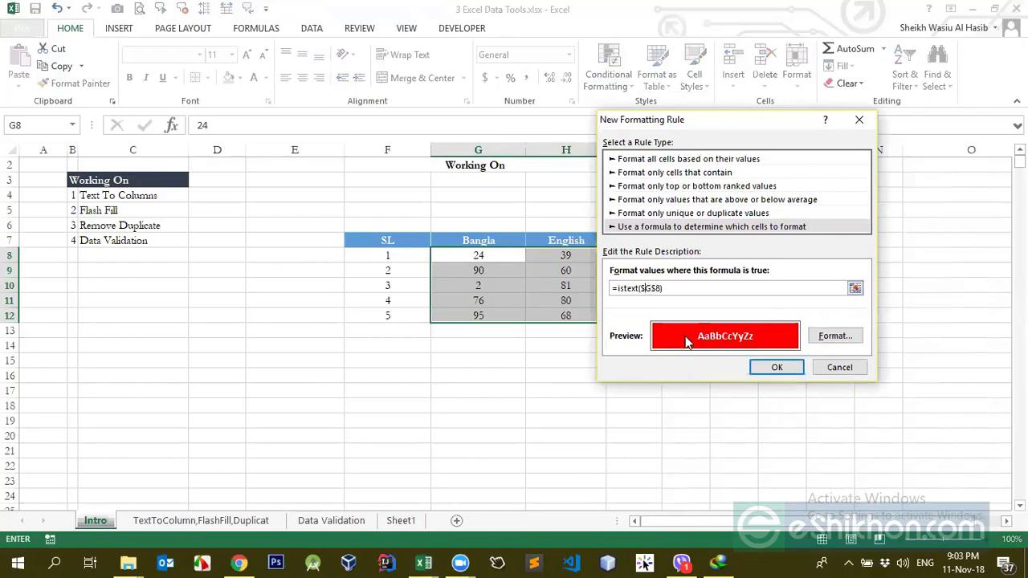
pyautogui.press('BackSpace')
pyautogui.click(777, 367)
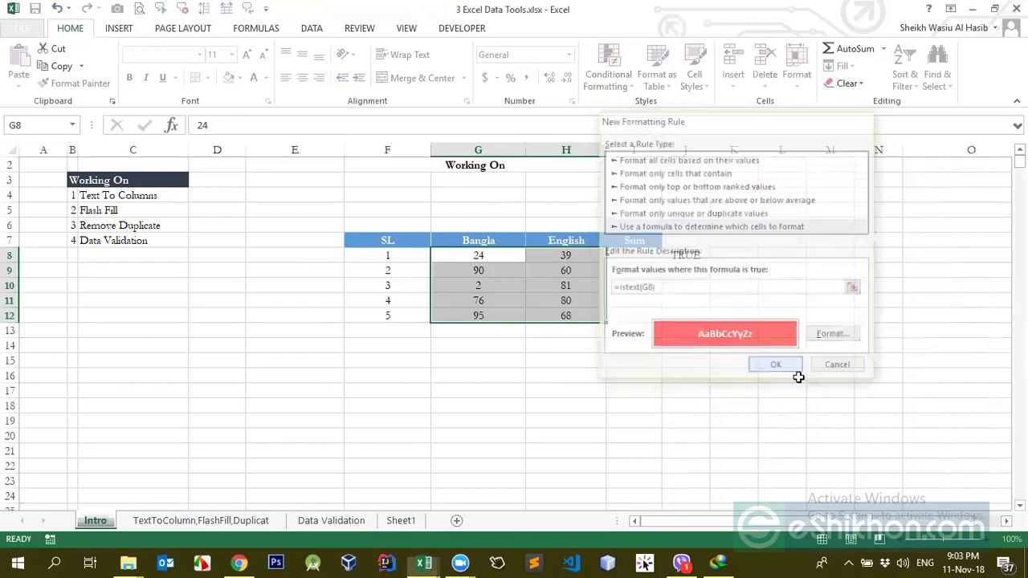
# Enter the text "sad" in H11 to test the ISTEXT rule, and clear the cell
pyautogui.click(565, 313)
pyautogui.click(590, 298)
pyautogui.write('sad')
pyautogui.click(571, 328)
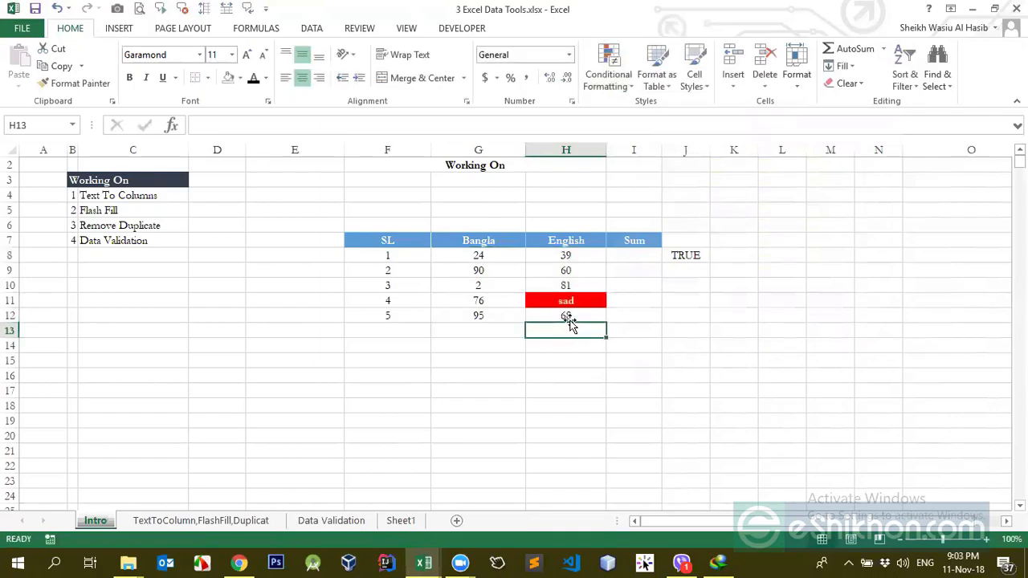
pyautogui.click(554, 288)
pyautogui.click(564, 298)
pyautogui.press('Delete')
# Enter the text "dsd" in G11 to test the ISTEXT rule, and undo the entry
pyautogui.click(493, 300)
pyautogui.write('dsd')
pyautogui.click(514, 358)
pyautogui.click(500, 299)
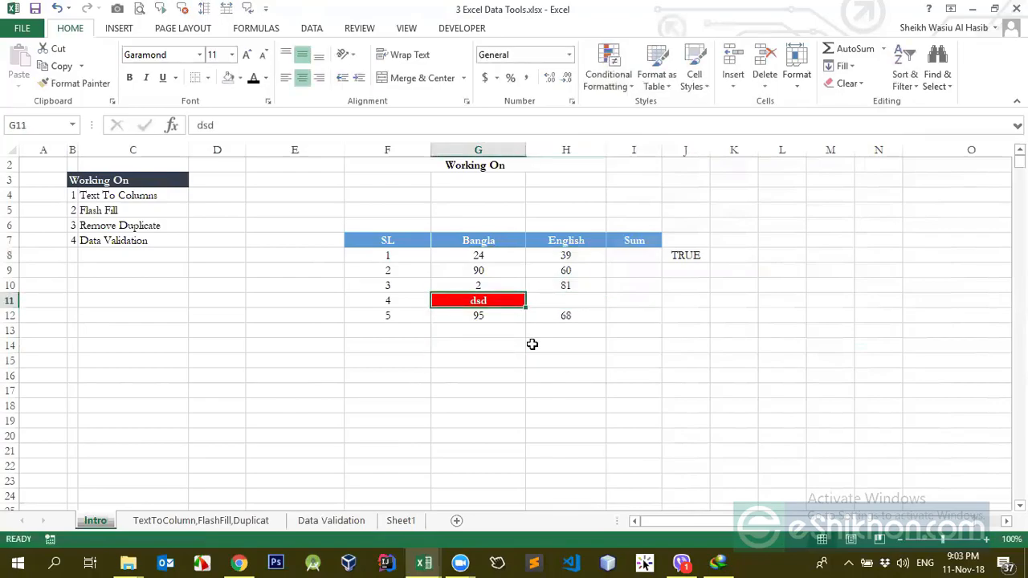
pyautogui.hotkey('ctrl', 'z')
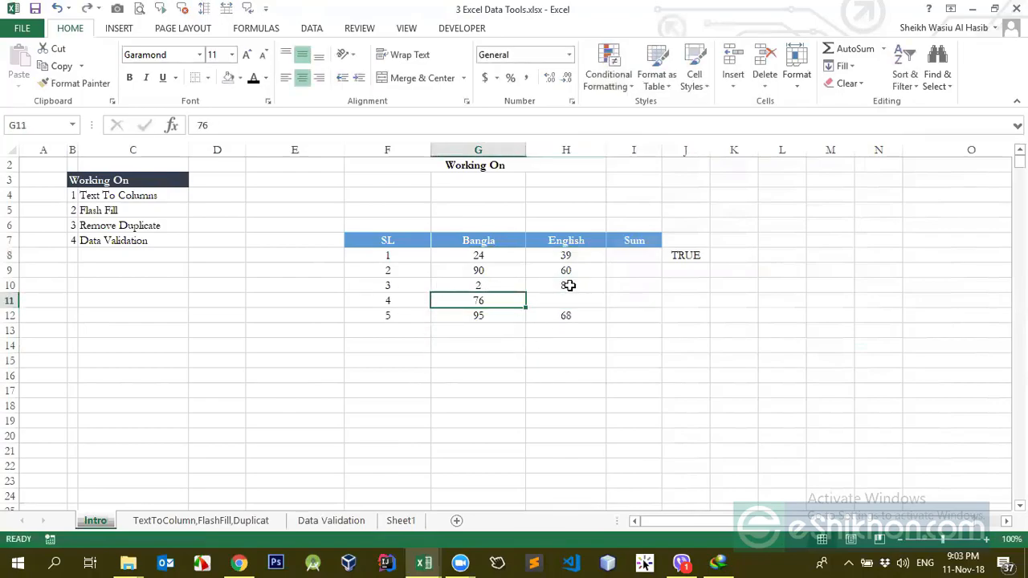
# Enter 30 as the English mark for SL 4 in H11
pyautogui.click(539, 288)
pyautogui.click(557, 301)
pyautogui.write('30')
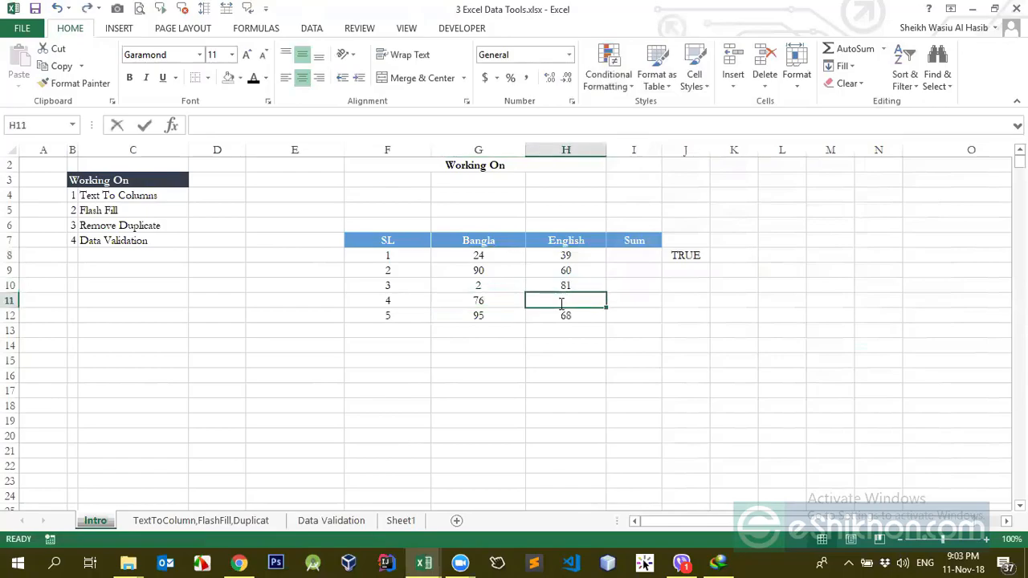
pyautogui.press('Return')
pyautogui.press('Up')
pyautogui.press('Up')
pyautogui.press('Left')
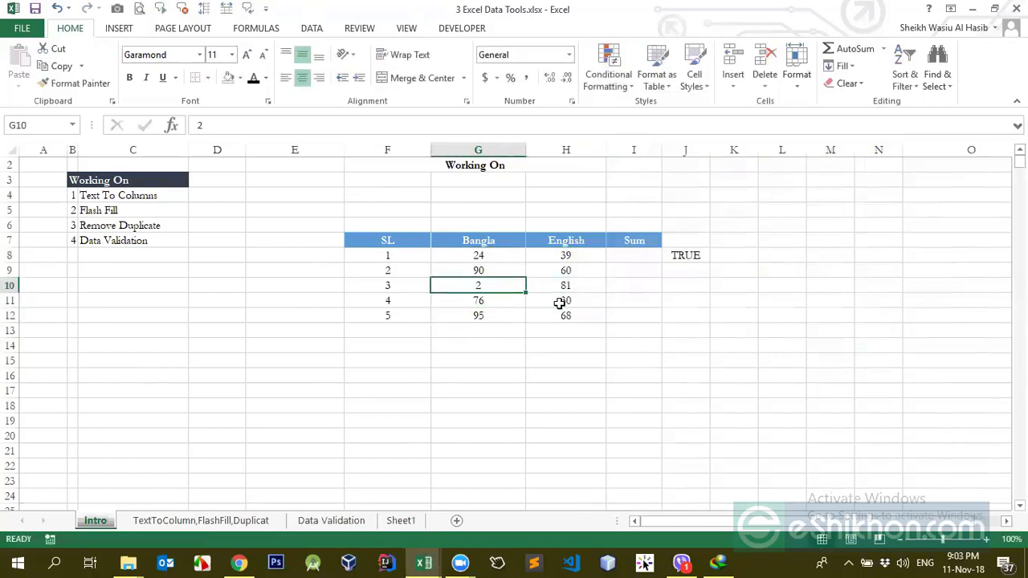
pyautogui.press('Right')
pyautogui.press('Left')
pyautogui.press('Right')
pyautogui.press('Down')
pyautogui.press('Left')
pyautogui.press('Up')
pyautogui.press('Right')
pyautogui.press('Left')
pyautogui.moveTo(493, 258); pyautogui.dragTo(556, 311)
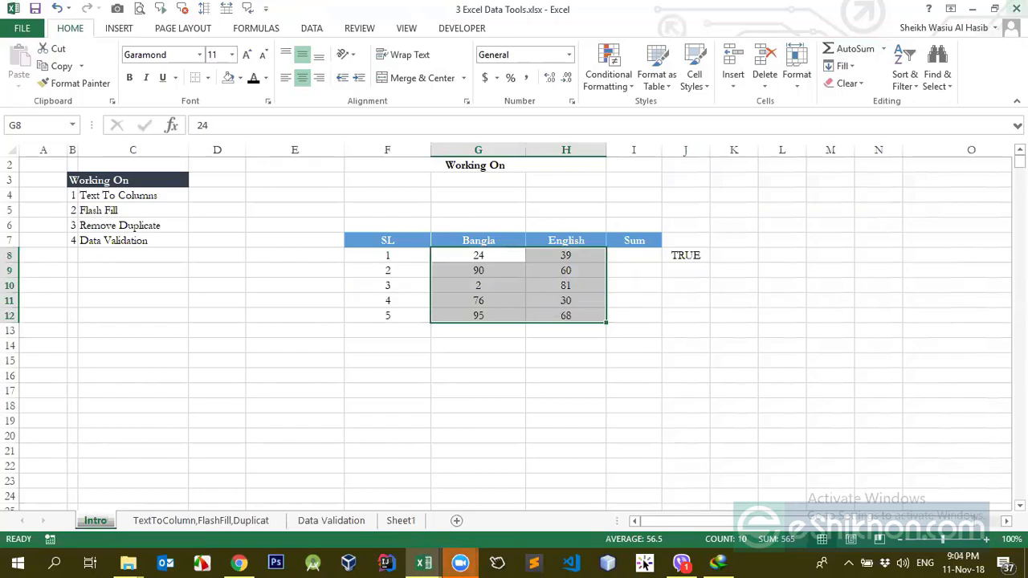
pyautogui.click(862, 172)
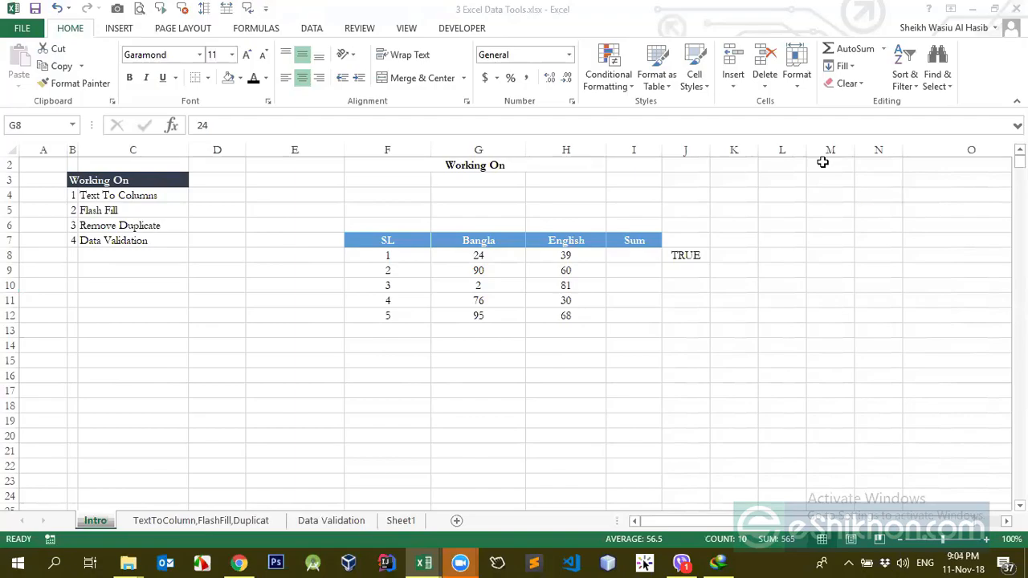
pyautogui.click(540, 273)
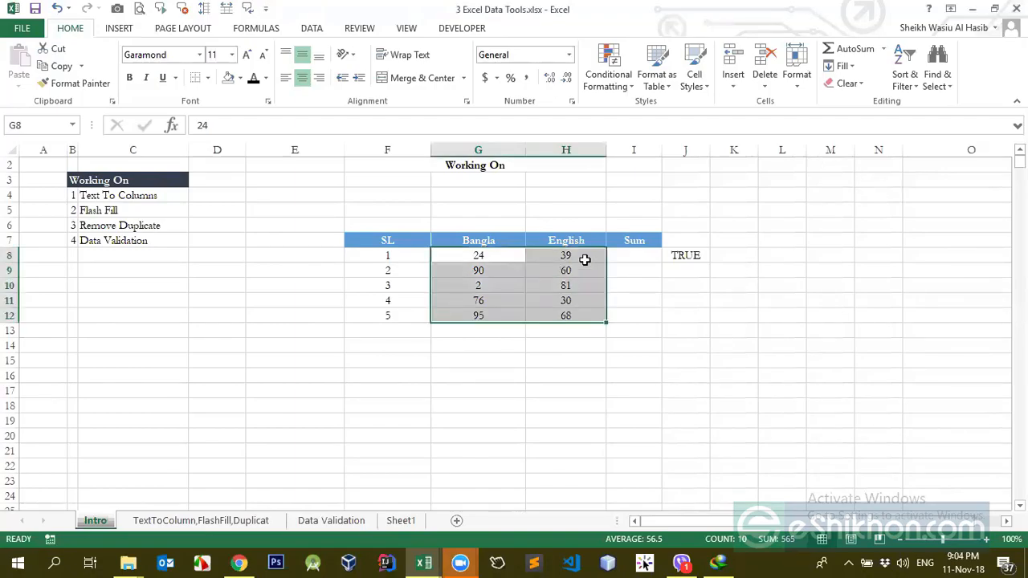
pyautogui.click(608, 83)
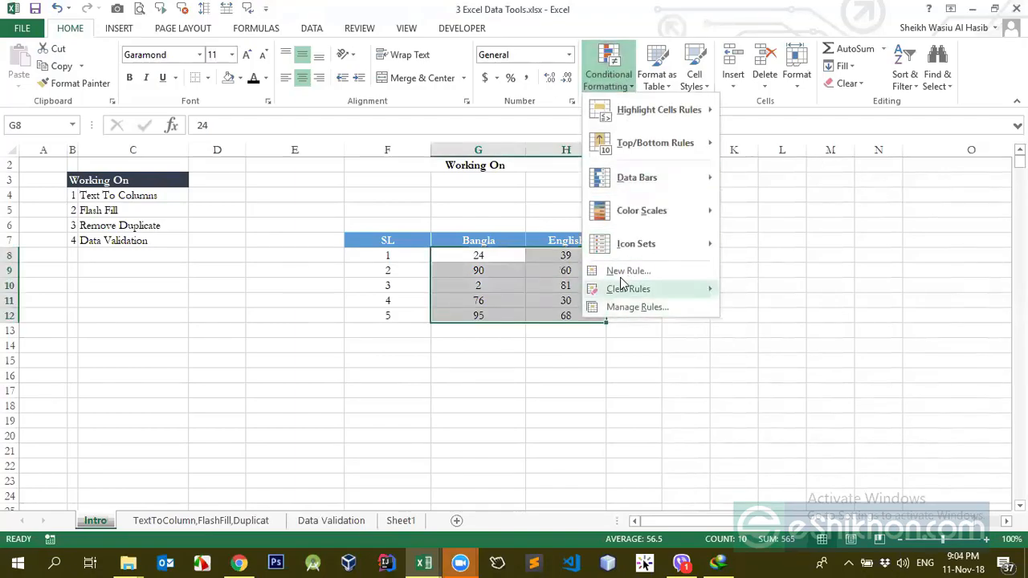
pyautogui.click(628, 273)
pyautogui.click(592, 211)
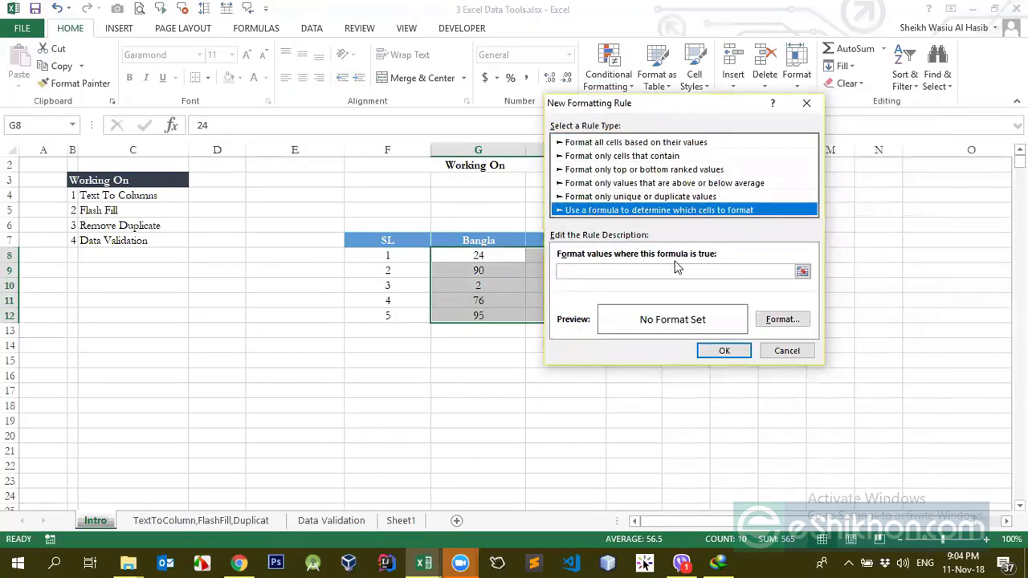
pyautogui.click(636, 277)
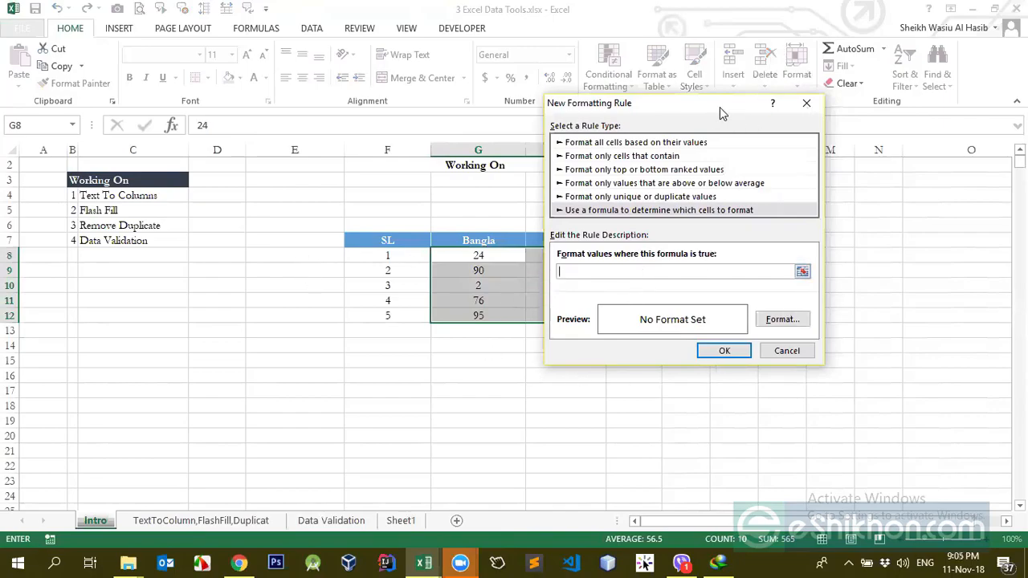
pyautogui.moveTo(720, 107); pyautogui.dragTo(833, 159)
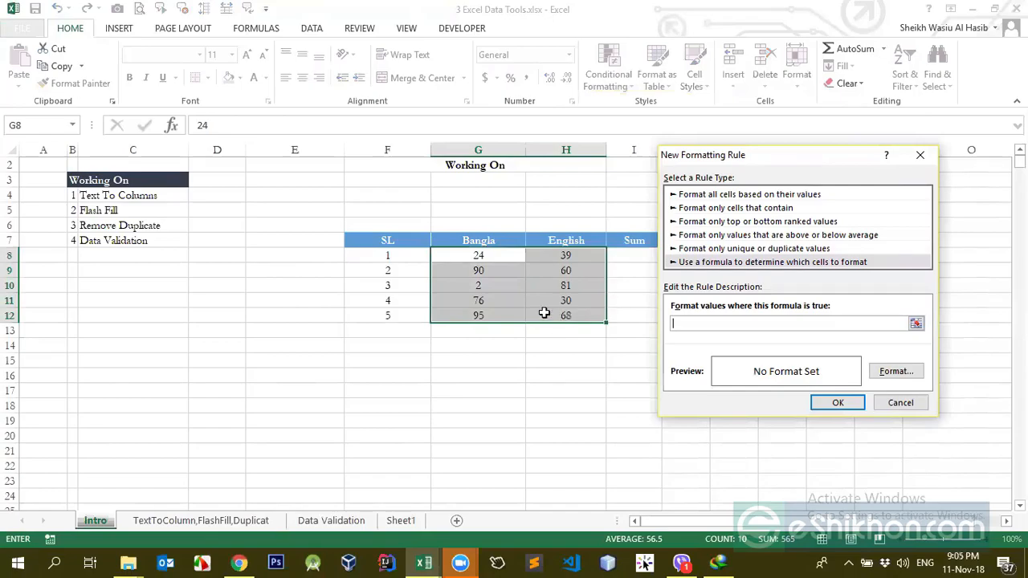
pyautogui.click(898, 400)
pyautogui.click(608, 76)
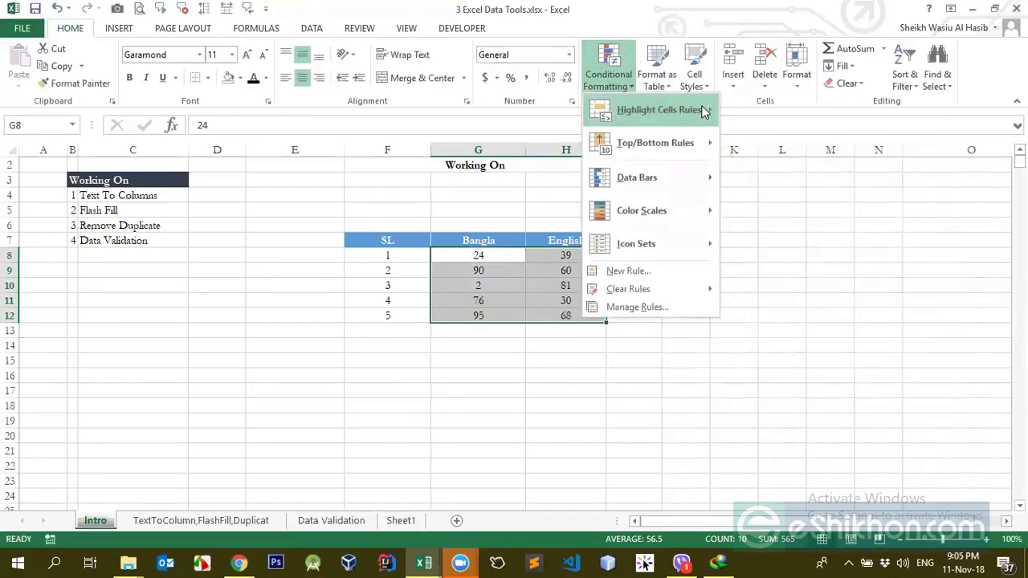
pyautogui.moveTo(696, 110)
pyautogui.moveTo(688, 145)
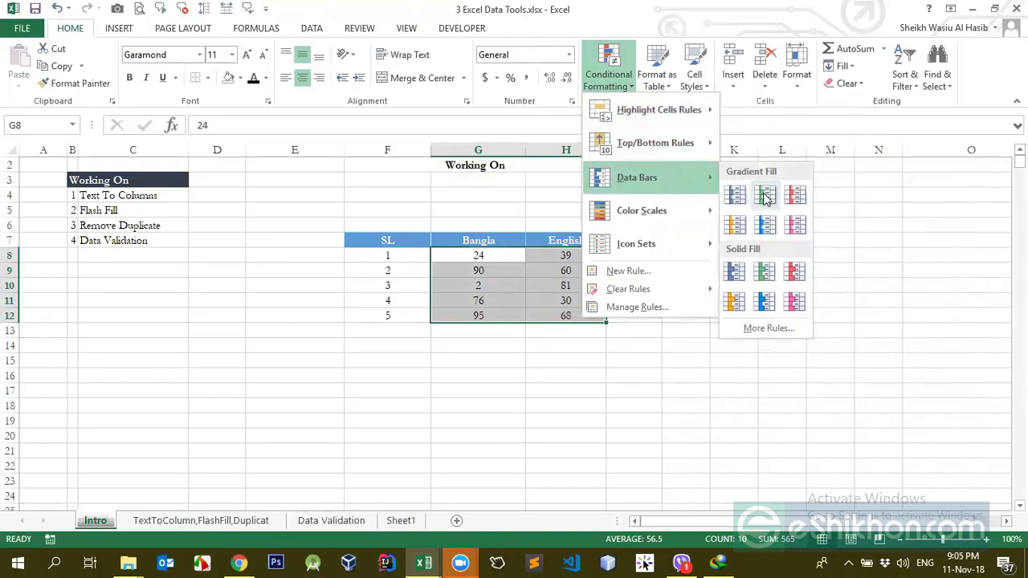
pyautogui.click(493, 298)
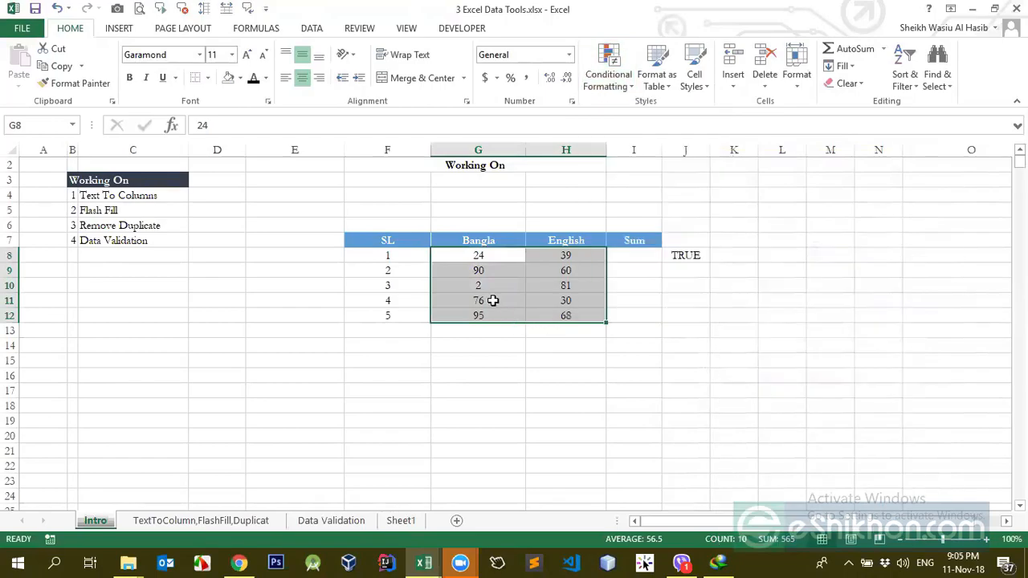
pyautogui.click(502, 290)
# Switch to the TextToColumn,FlashFill,Duplicat worksheet and look over the CLI numbers in column H
pyautogui.click(248, 527)
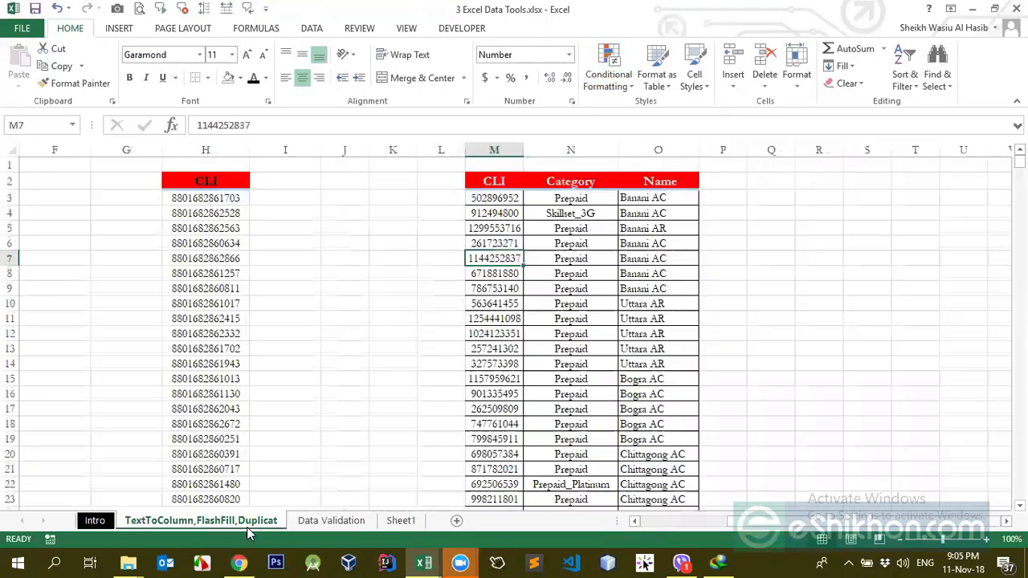
pyautogui.click(229, 274)
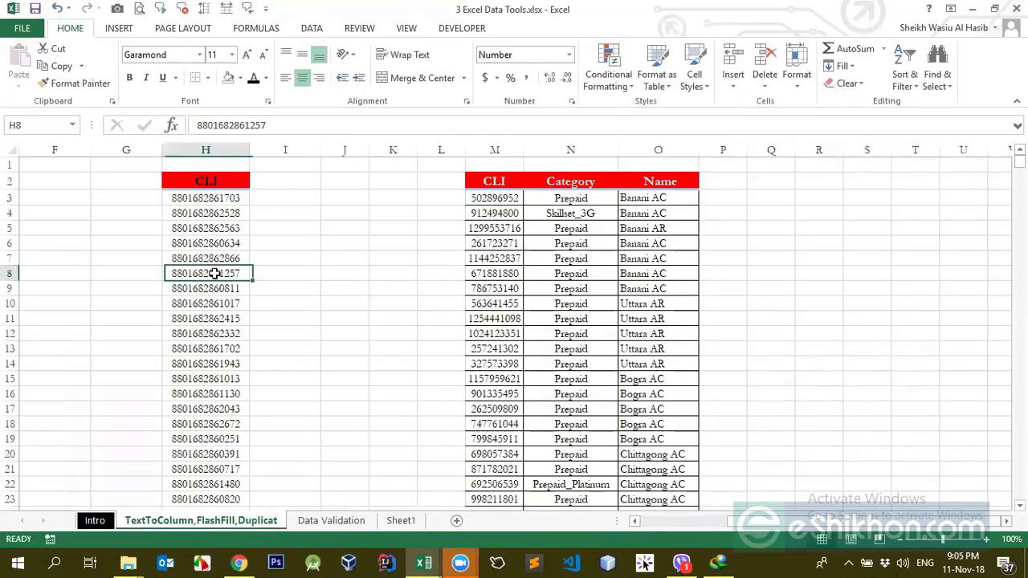
pyautogui.press('Up')
pyautogui.press('Up')
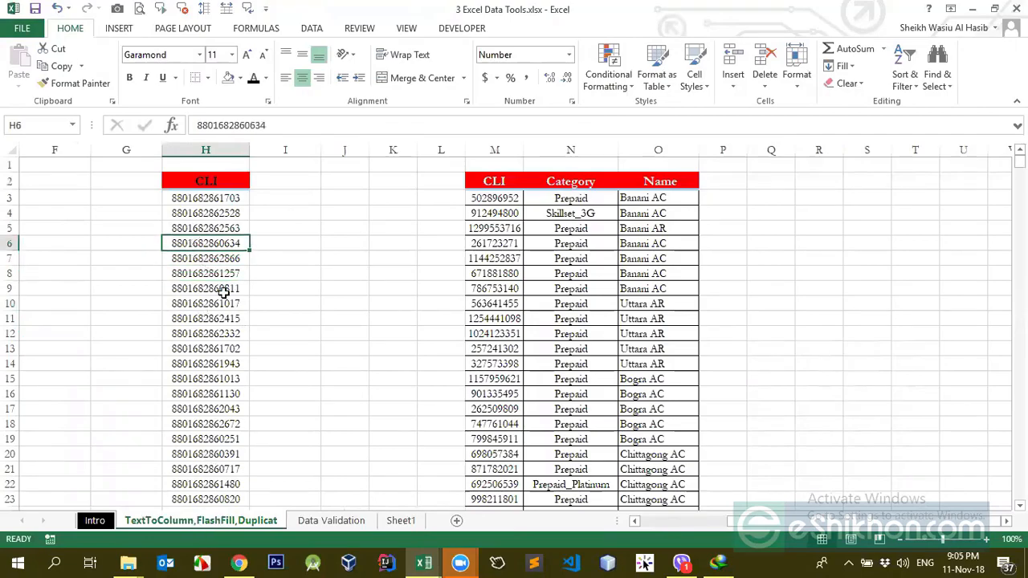
pyautogui.click(312, 31)
pyautogui.click(269, 212)
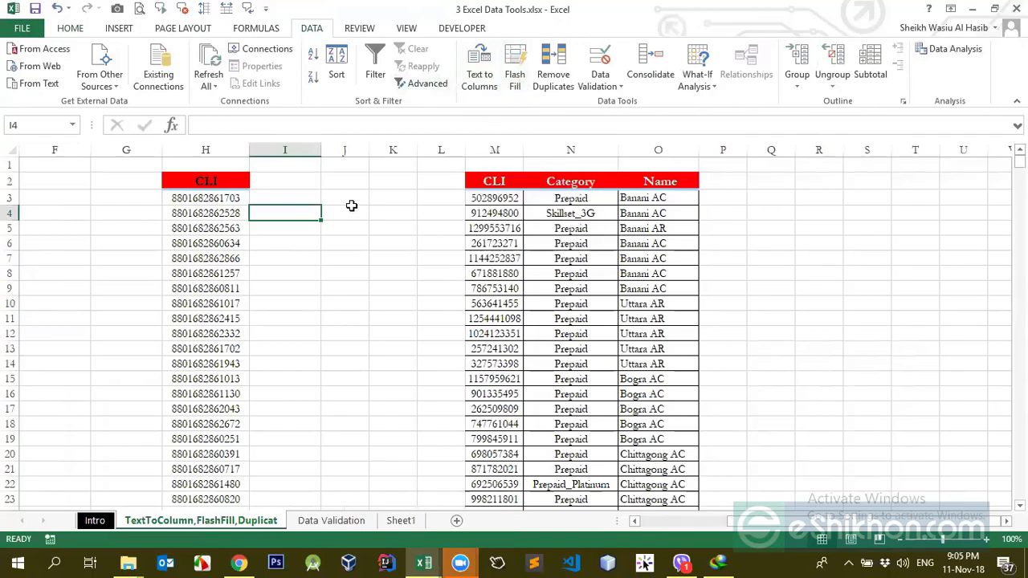
pyautogui.click(206, 150)
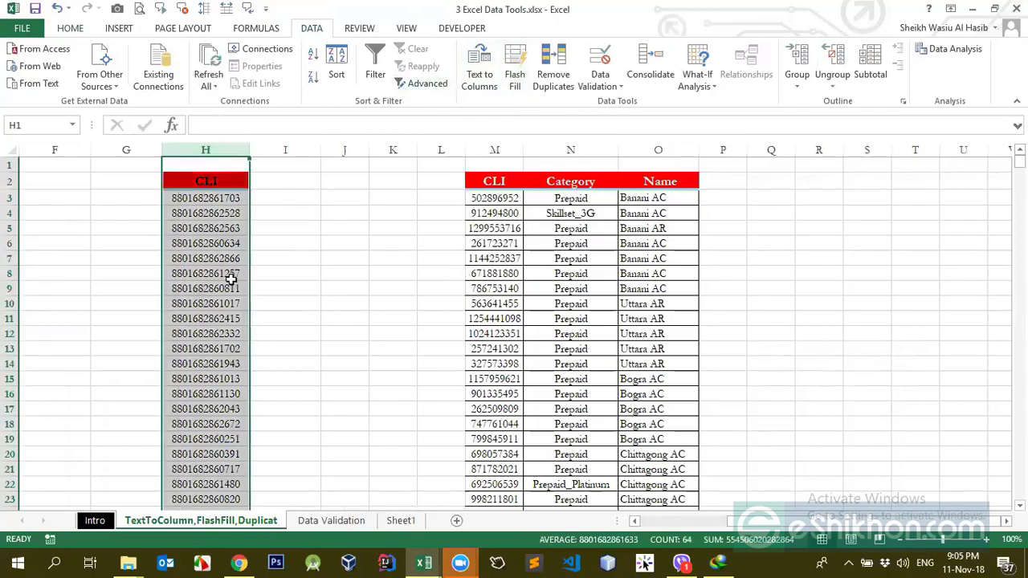
pyautogui.click(276, 210)
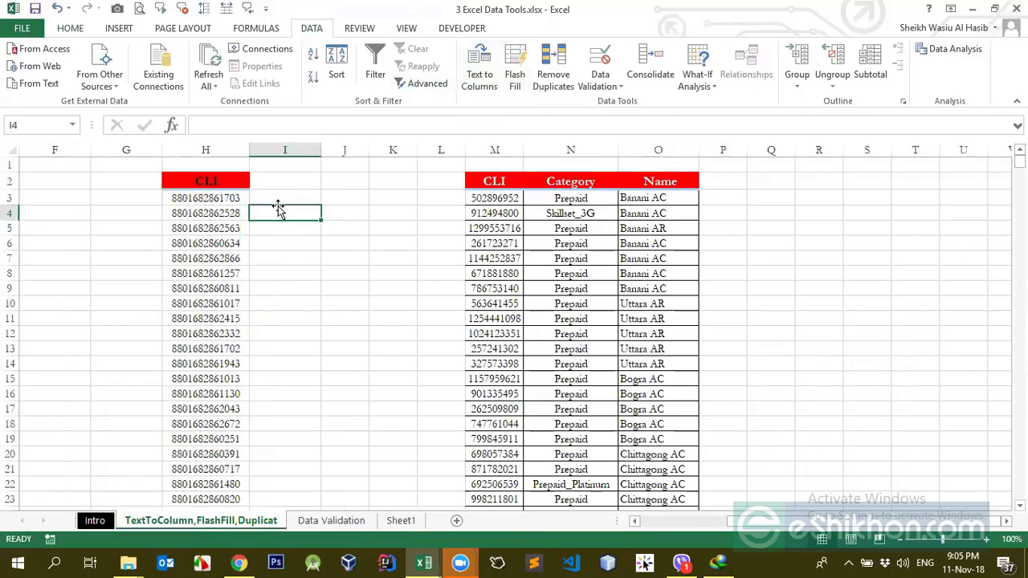
pyautogui.click(272, 199)
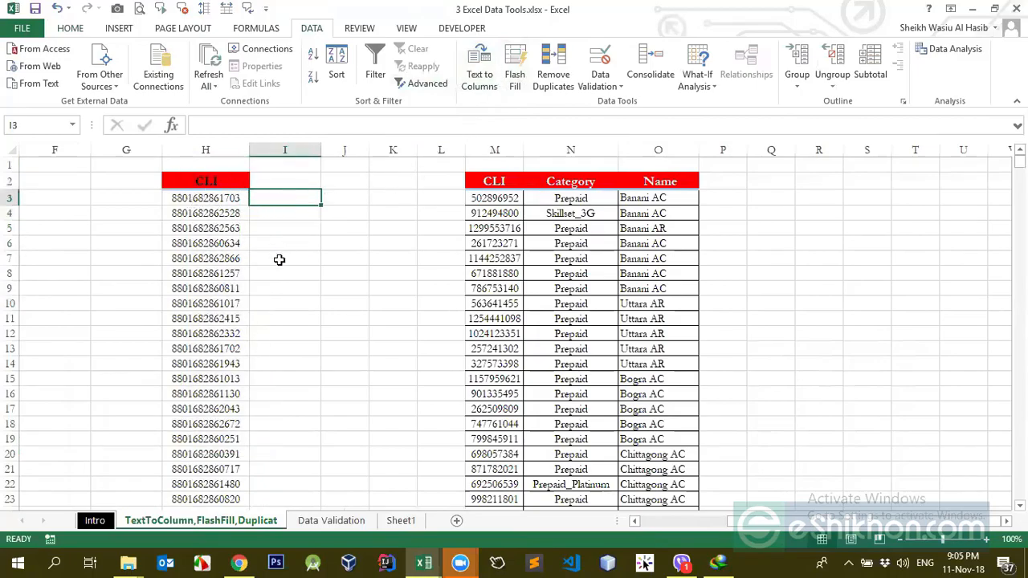
# Copy the first CLI number in H3 without its leading 880 into I3 as the Flash Fill example
pyautogui.click(215, 203)
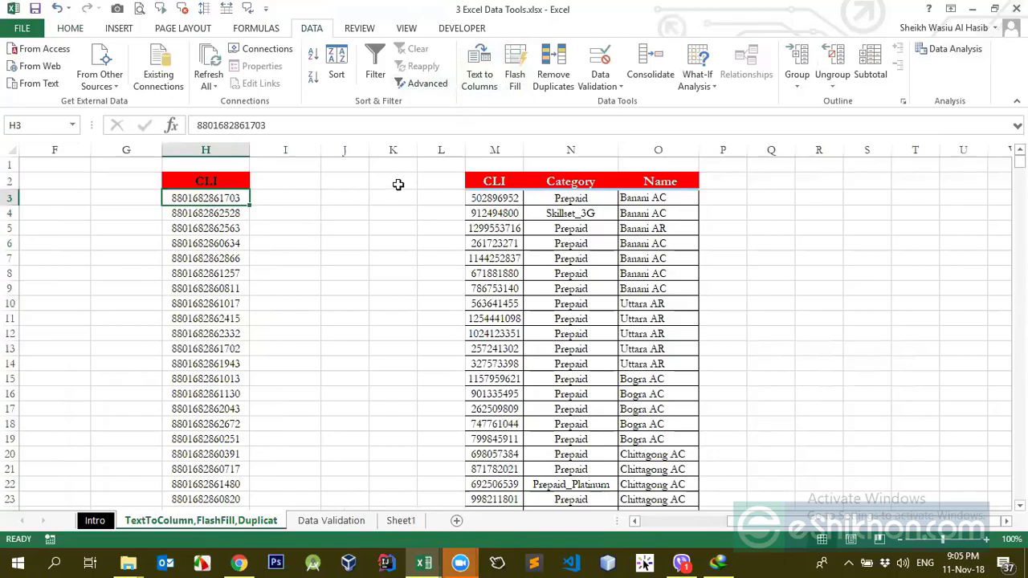
pyautogui.press('Down')
pyautogui.doubleClick(185, 198)
pyautogui.moveTo(186, 198); pyautogui.dragTo(243, 191)
pyautogui.hotkey('ctrl', 'c')
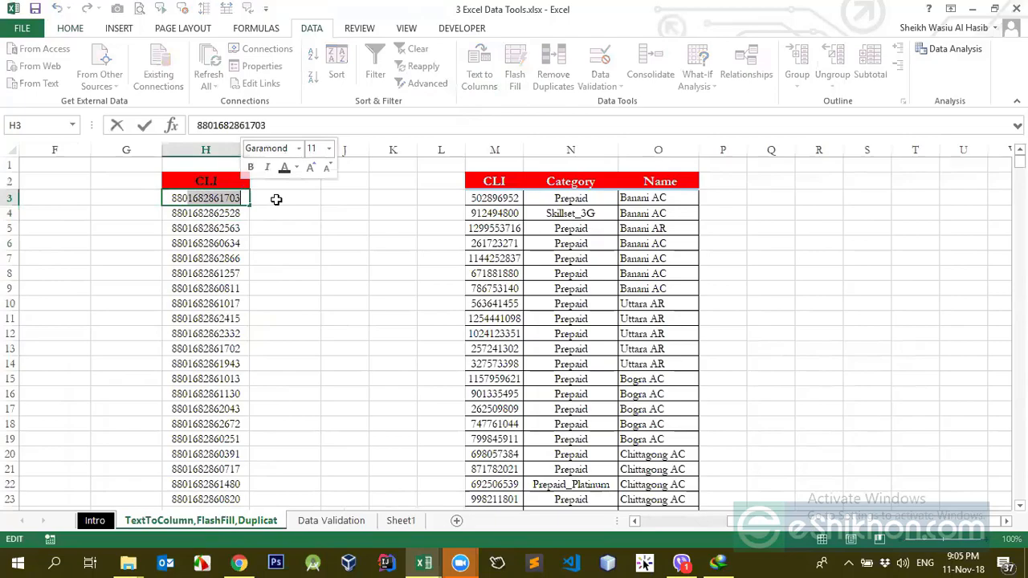
pyautogui.doubleClick(279, 200)
pyautogui.hotkey('ctrl', 'v')
pyautogui.click(282, 272)
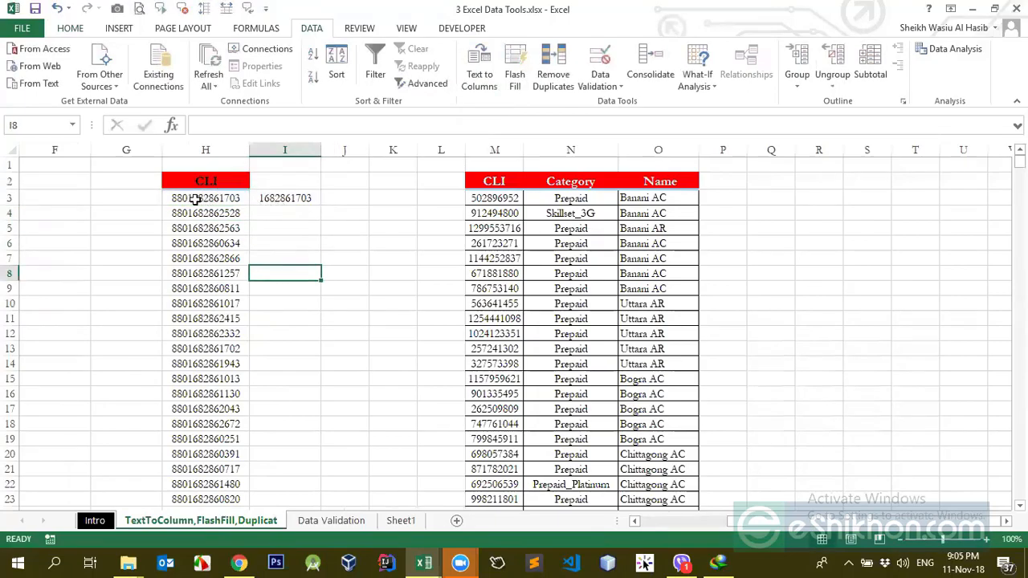
# Flash Fill column I from the example in I3
pyautogui.click(260, 195)
pyautogui.click(241, 195)
pyautogui.click(280, 197)
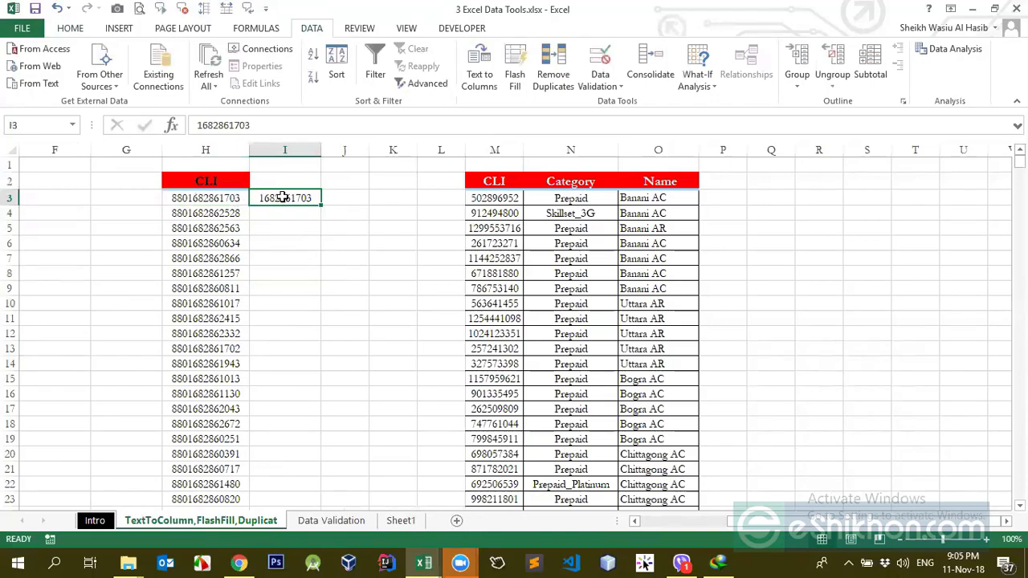
pyautogui.click(512, 77)
# Compare the flash-filled values in column I with the CLI numbers in column H down the list
pyautogui.moveTo(205, 211); pyautogui.dragTo(230, 351)
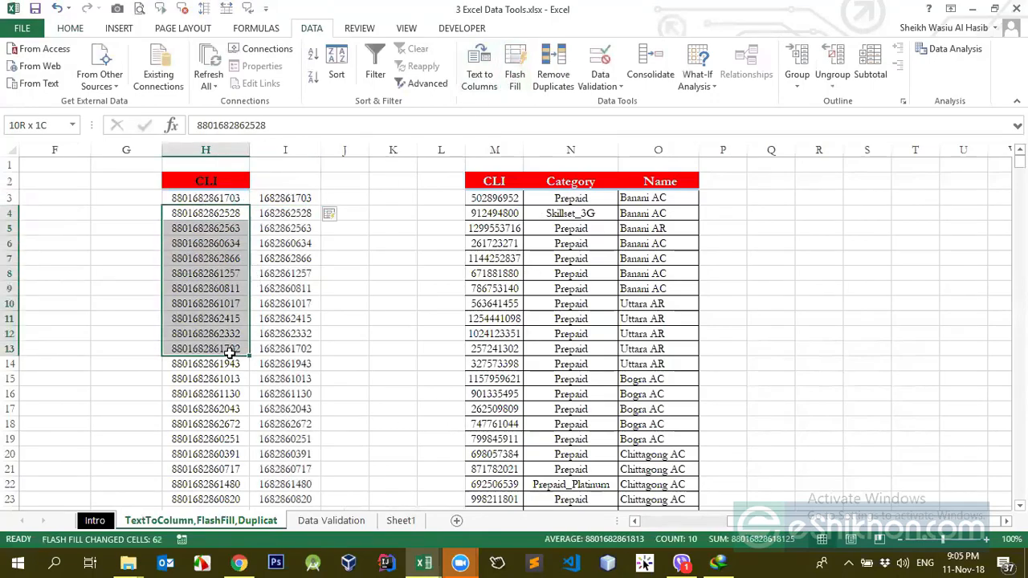
pyautogui.scroll(-16, 248, 356)
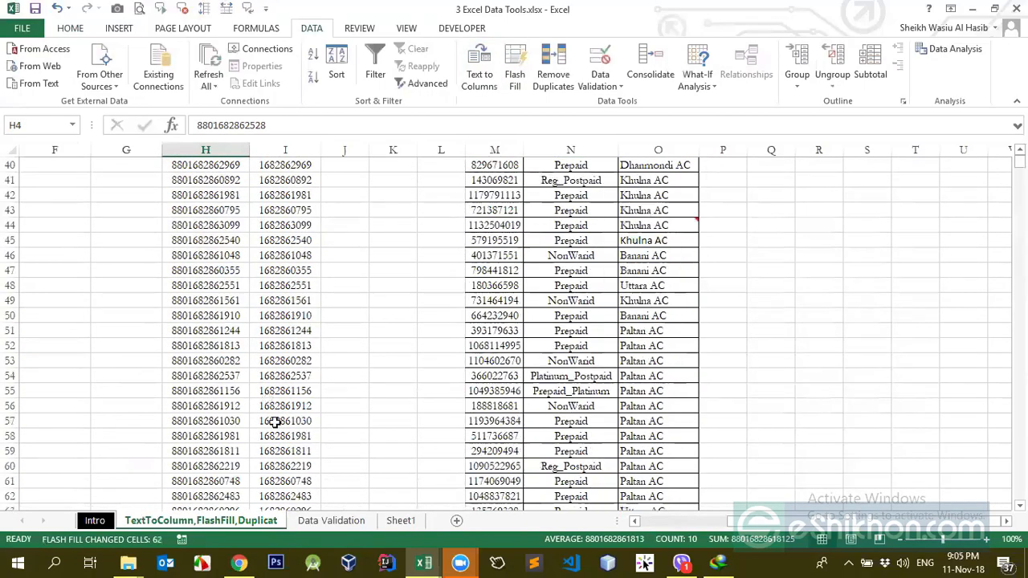
pyautogui.click(319, 376)
pyautogui.hotkey('ctrl', 'Up')
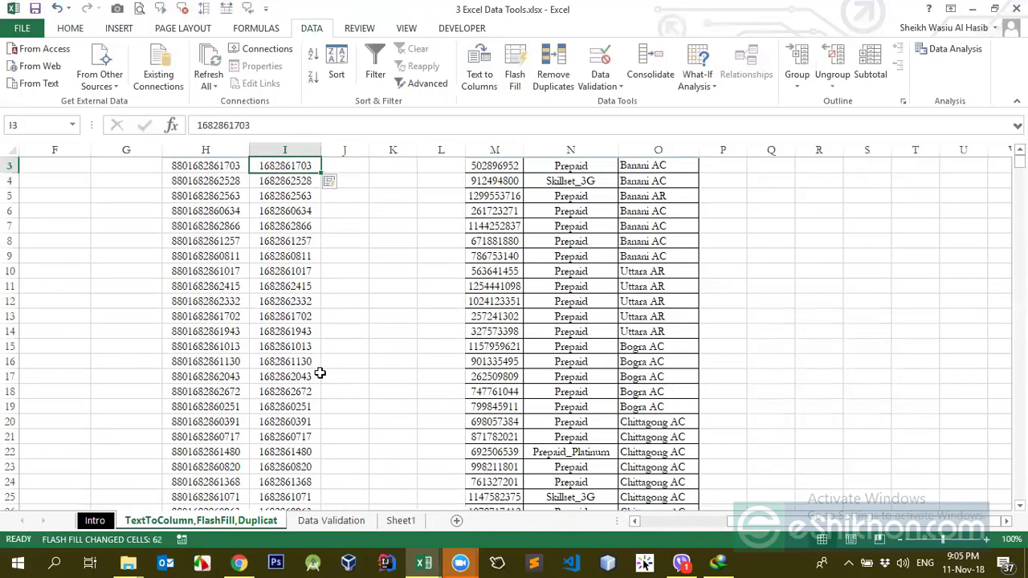
pyautogui.press('Up')
pyautogui.press('Left')
pyautogui.press('Down')
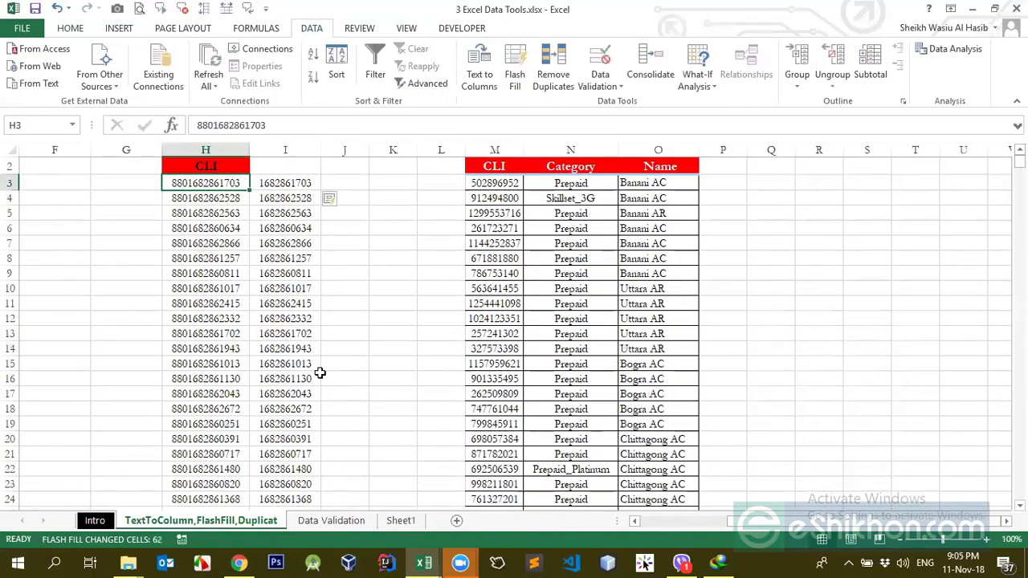
pyautogui.click(193, 213)
pyautogui.click(261, 224)
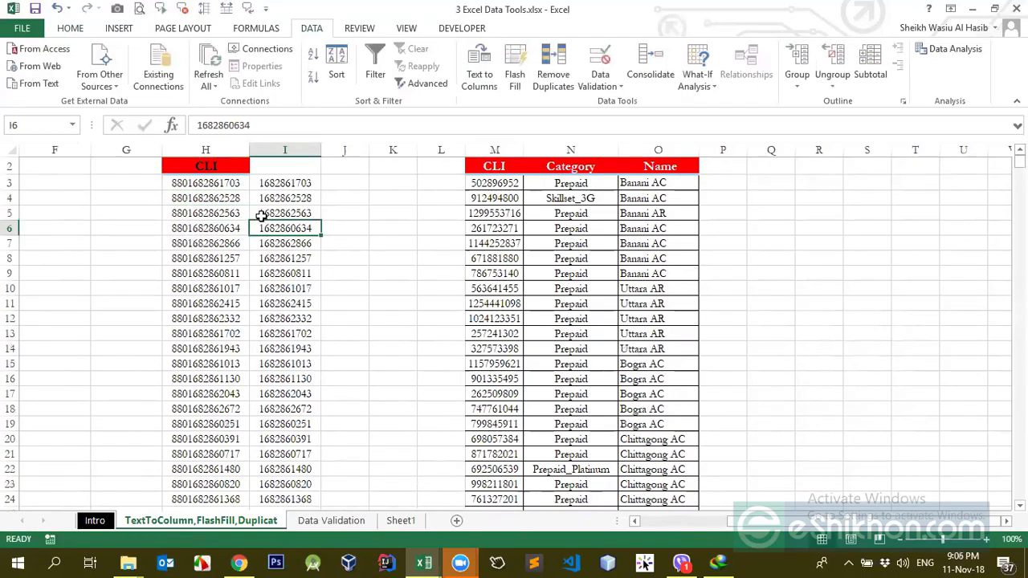
# Replace the example in I3 with only the last eight digits of the CLI number in H3
pyautogui.click(197, 183)
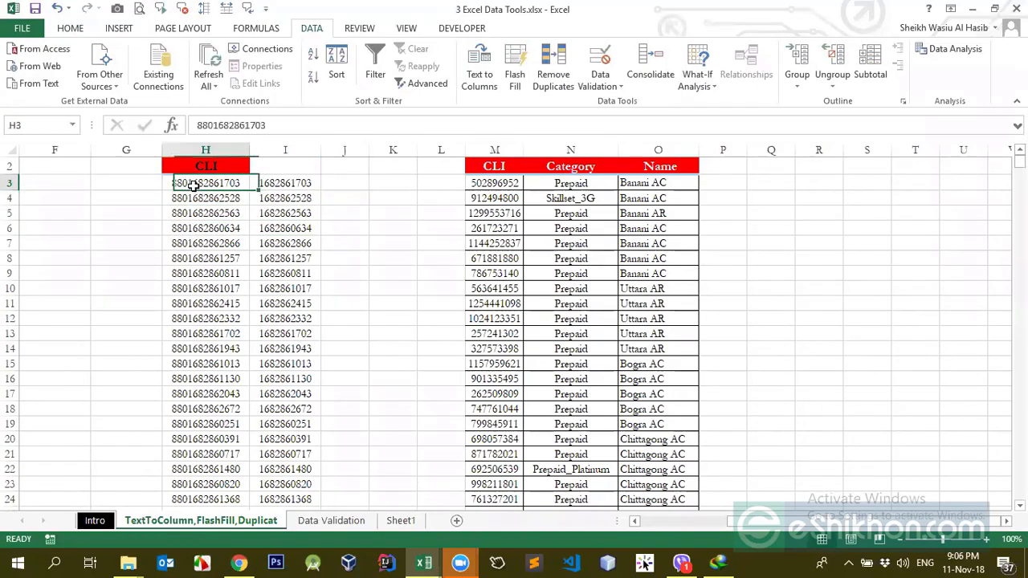
pyautogui.doubleClick(199, 183)
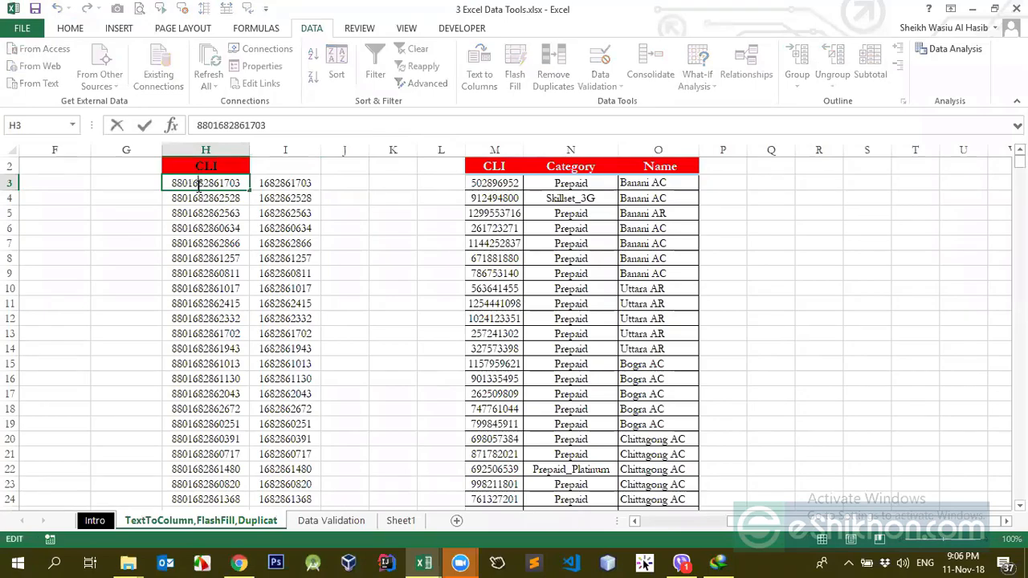
pyautogui.moveTo(199, 183); pyautogui.dragTo(255, 218)
pyautogui.hotkey('ctrl', 'c')
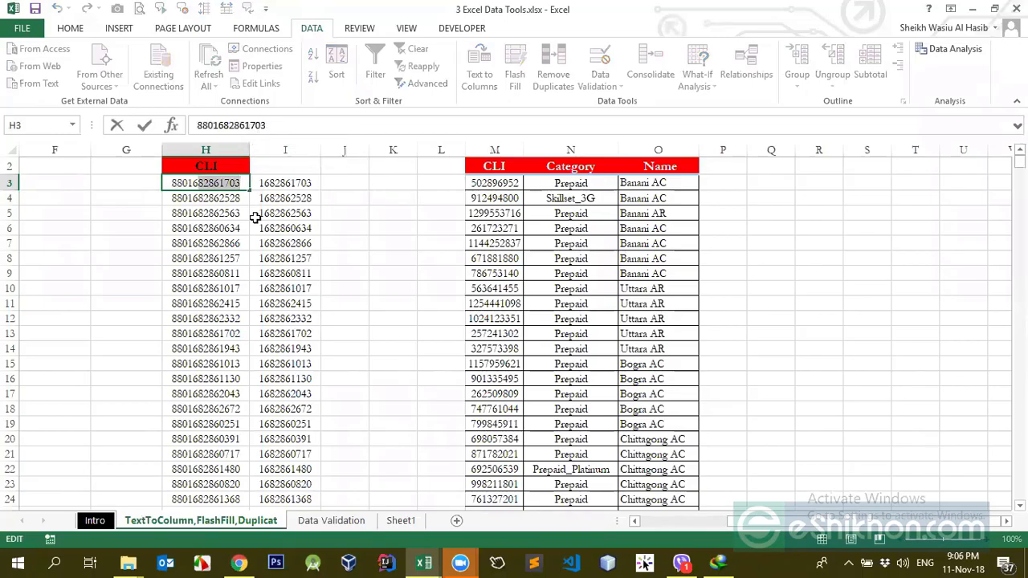
pyautogui.click(266, 167)
pyautogui.click(264, 181)
pyautogui.hotkey('ctrl', 'v')
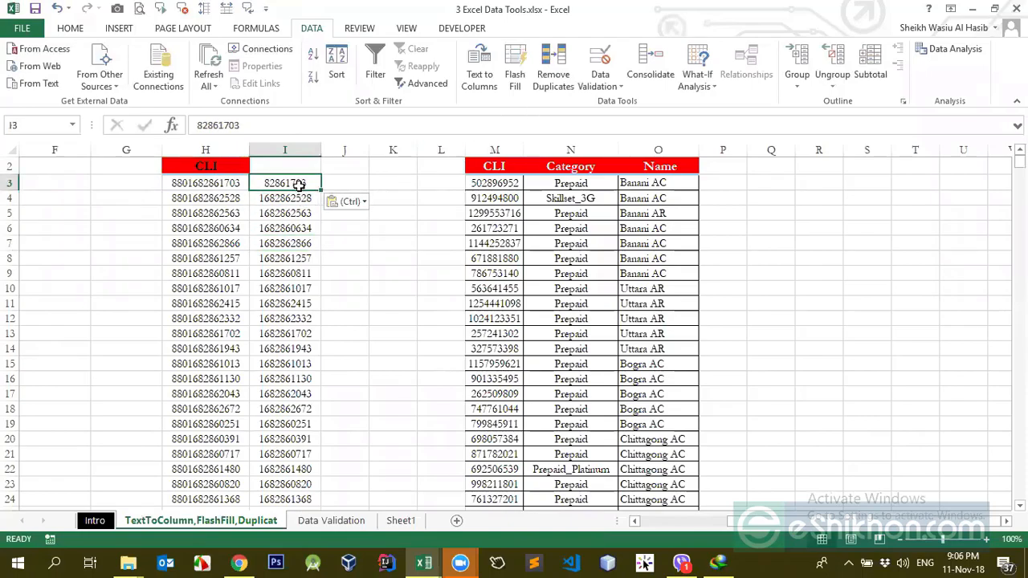
# Clear the old filled values below I3 and Flash Fill column I from the eight-digit example
pyautogui.click(515, 69)
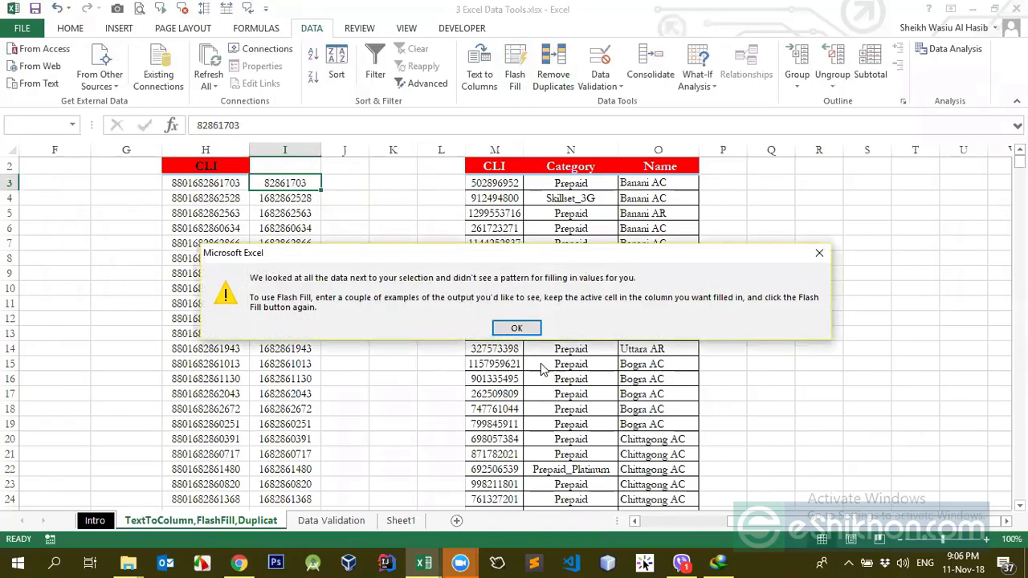
pyautogui.click(522, 326)
pyautogui.click(299, 195)
pyautogui.hotkey('ctrl', 'shift', 'Down')
pyautogui.press('Delete')
pyautogui.click(299, 195)
pyautogui.click(515, 68)
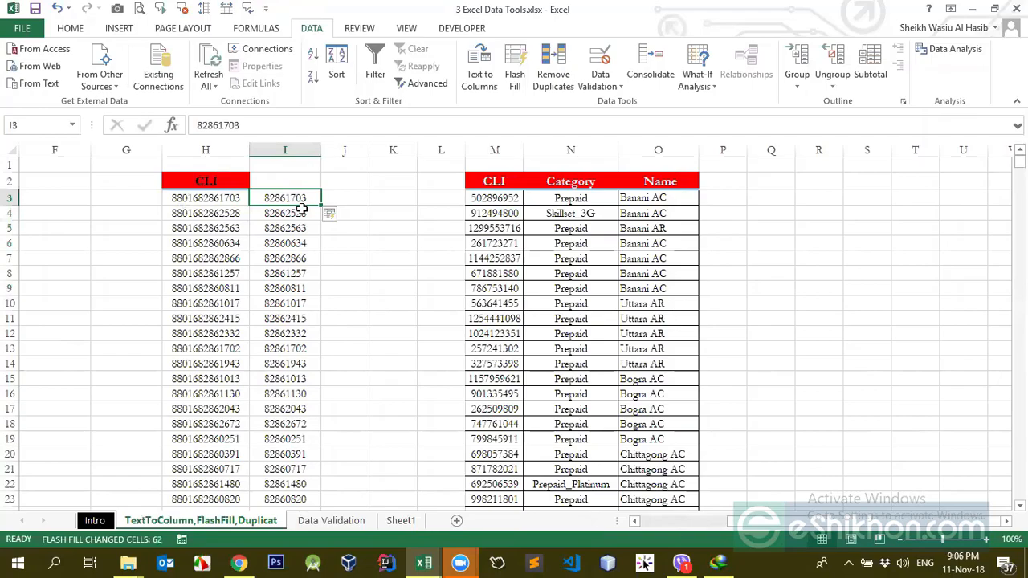
# Examine the full CLI numbers in H3 and H4 beside their flash-filled values
pyautogui.click(234, 201)
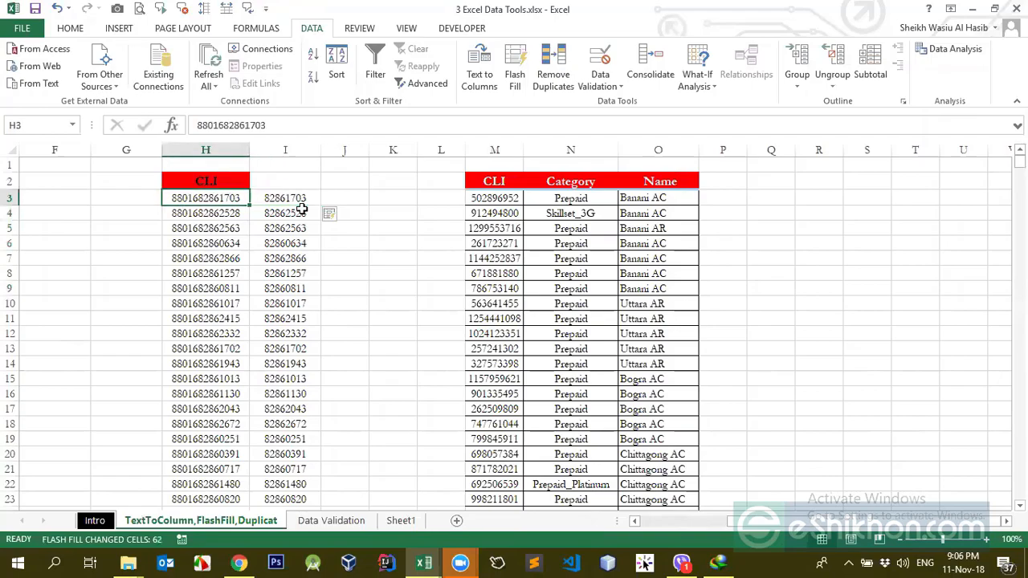
pyautogui.doubleClick(183, 194)
pyautogui.moveTo(170, 197); pyautogui.dragTo(252, 199)
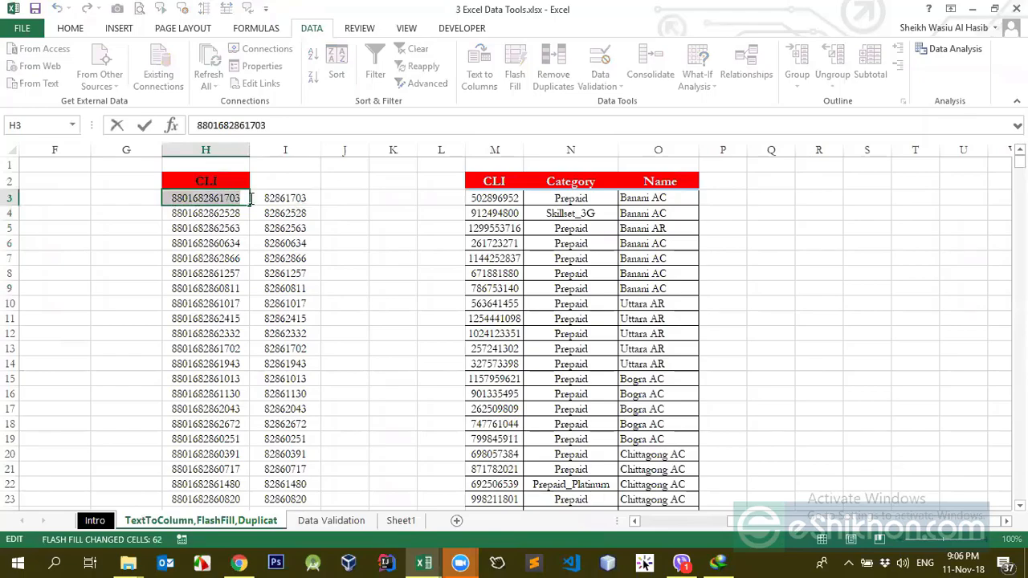
pyautogui.doubleClick(203, 213)
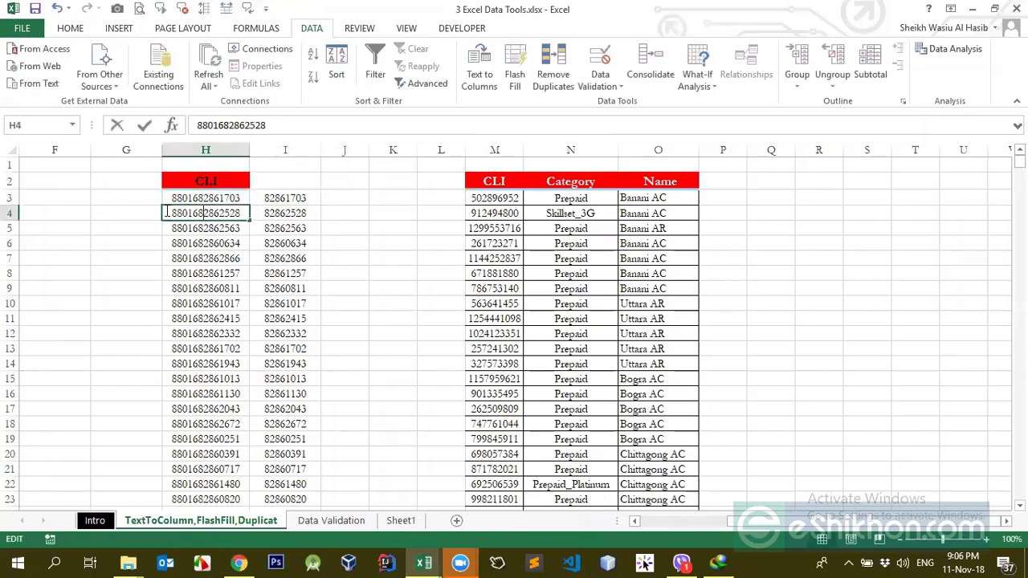
pyautogui.click(225, 277)
pyautogui.doubleClick(176, 212)
pyautogui.moveTo(172, 213); pyautogui.dragTo(258, 212)
pyautogui.click(219, 291)
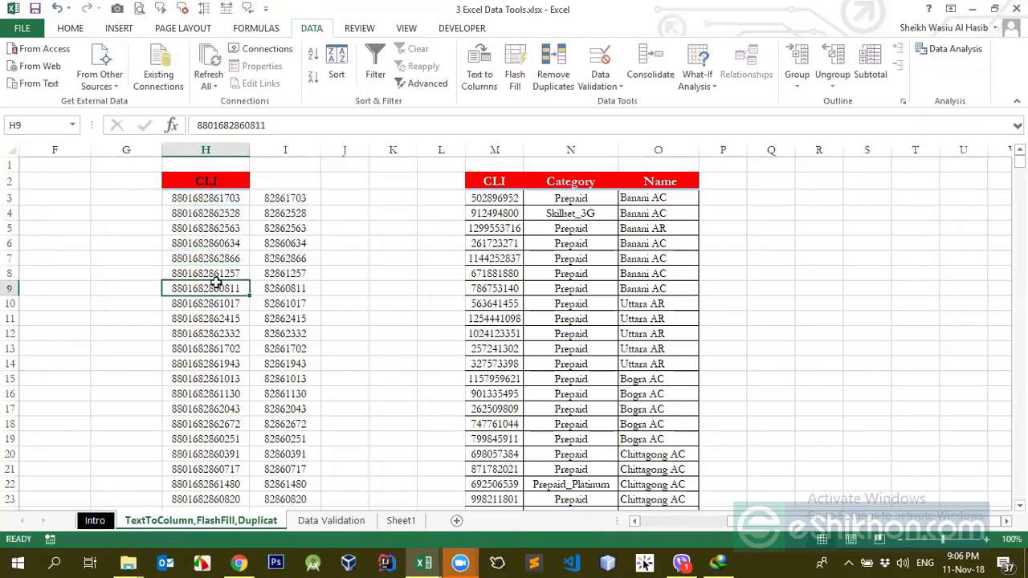
# Look through the whole CLI list in column H alongside the eight-digit values in column I
pyautogui.click(186, 201)
pyautogui.hotkey('ctrl', 'Down')
pyautogui.scroll(-3, 186, 241)
pyautogui.scroll(4, 189, 274)
pyautogui.scroll(3, 187, 279)
pyautogui.scroll(-3, 189, 265)
pyautogui.click(193, 251)
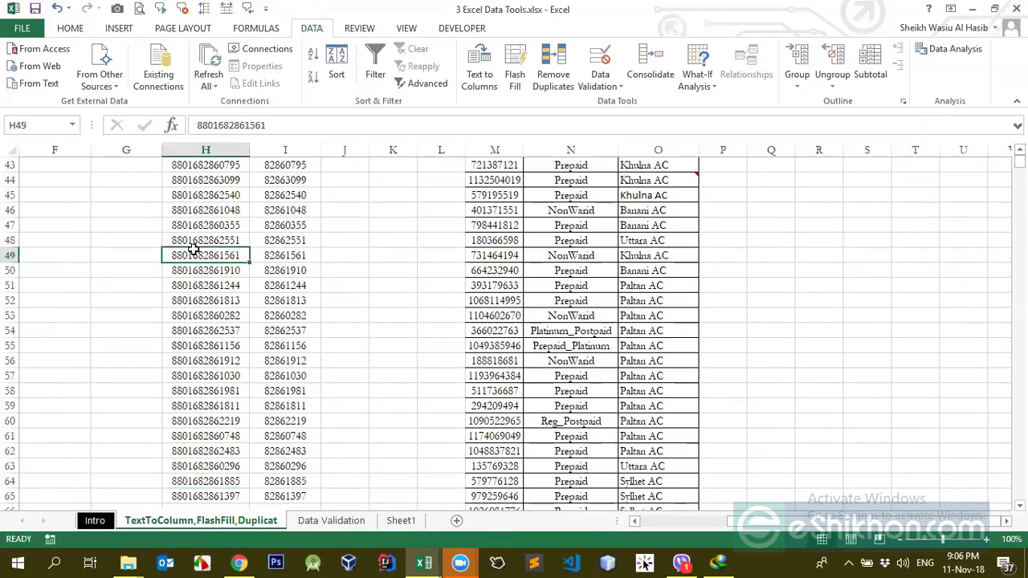
pyautogui.hotkey('ctrl', 'Up')
pyautogui.click(201, 243)
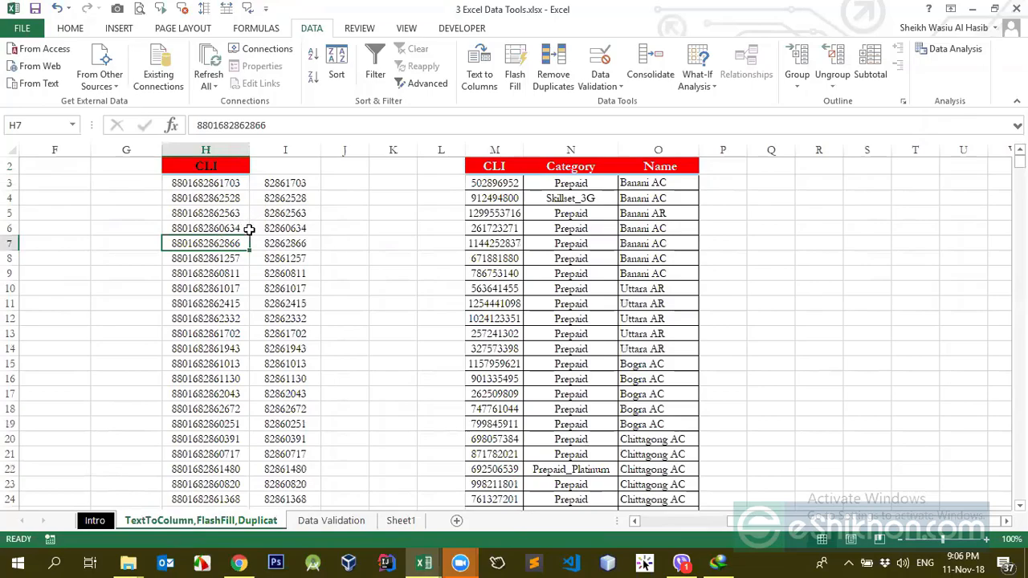
# Examine the country prefix, operator code and last eight digits of the CLI number in H3 against I3
pyautogui.click(205, 184)
pyautogui.doubleClick(199, 182)
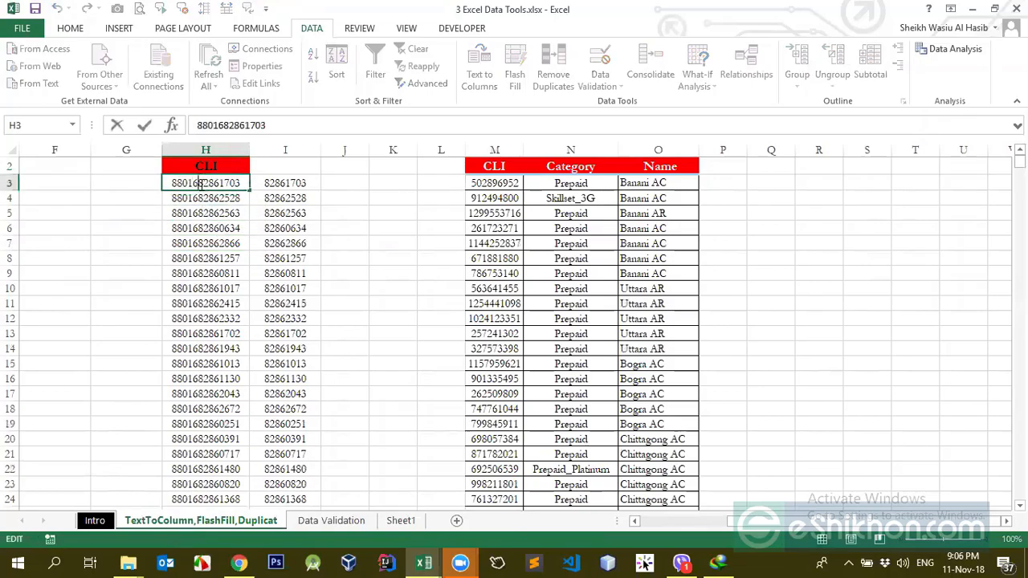
pyautogui.moveTo(207, 183); pyautogui.dragTo(281, 181)
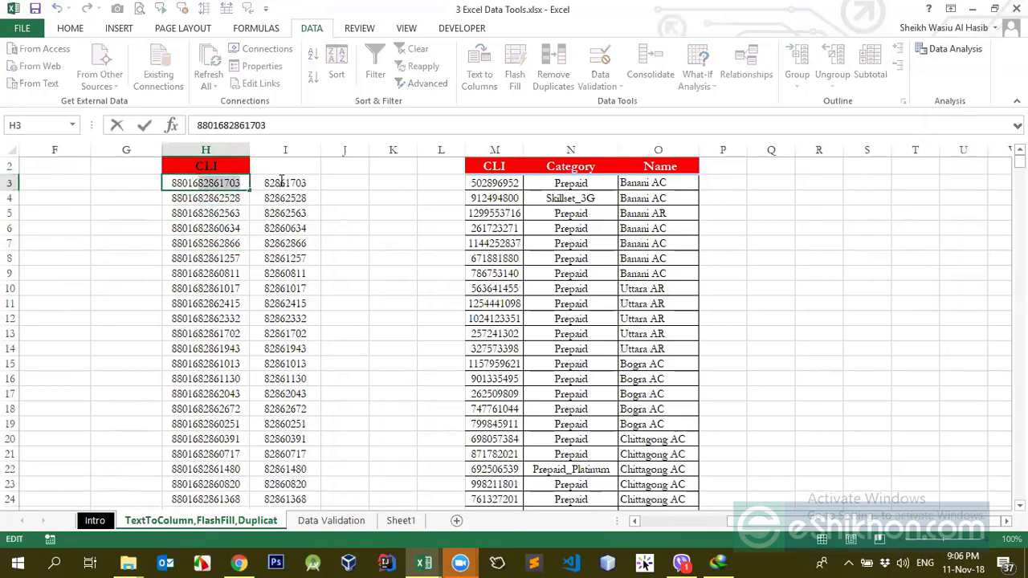
pyautogui.click(205, 184)
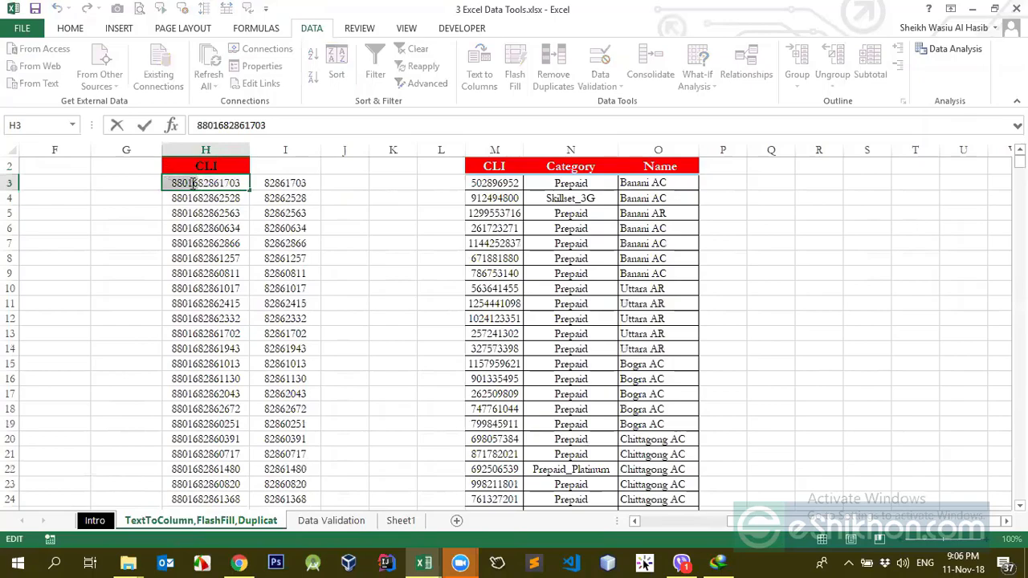
pyautogui.click(183, 229)
pyautogui.doubleClick(174, 183)
pyautogui.moveTo(174, 184); pyautogui.dragTo(245, 184)
pyautogui.click(184, 183)
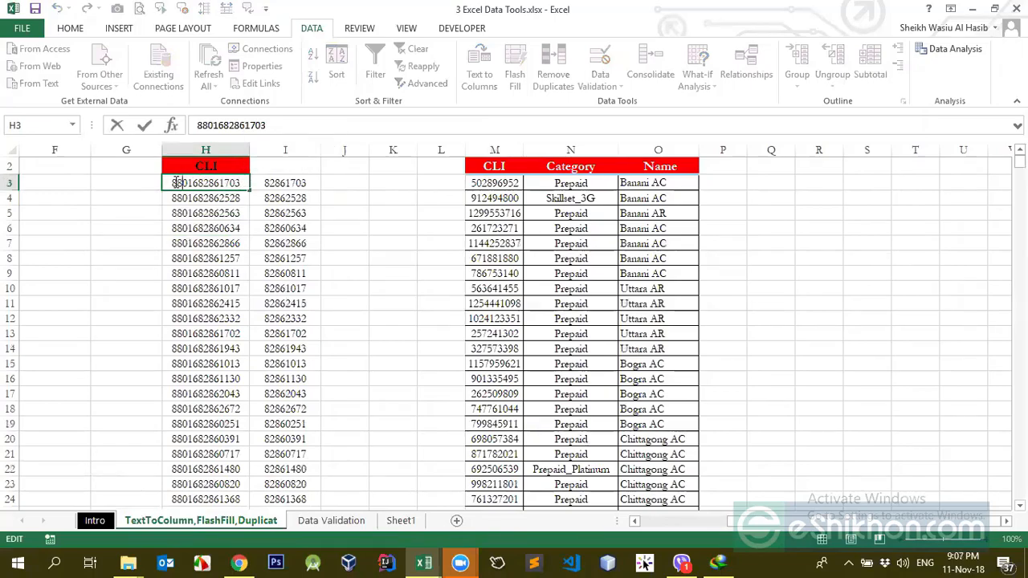
pyautogui.moveTo(171, 184); pyautogui.dragTo(193, 183)
pyautogui.moveTo(215, 183); pyautogui.dragTo(250, 183)
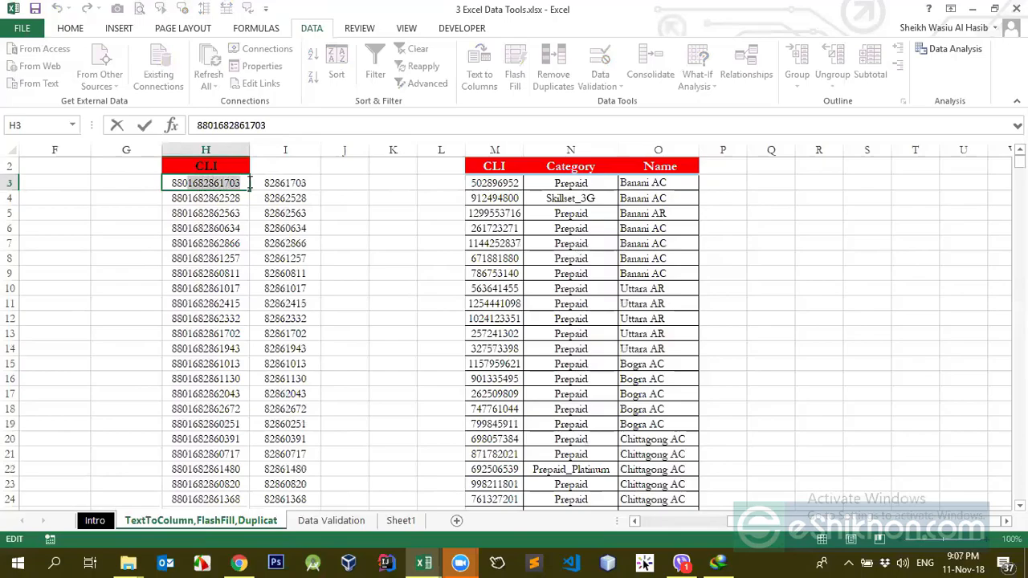
pyautogui.click(252, 183)
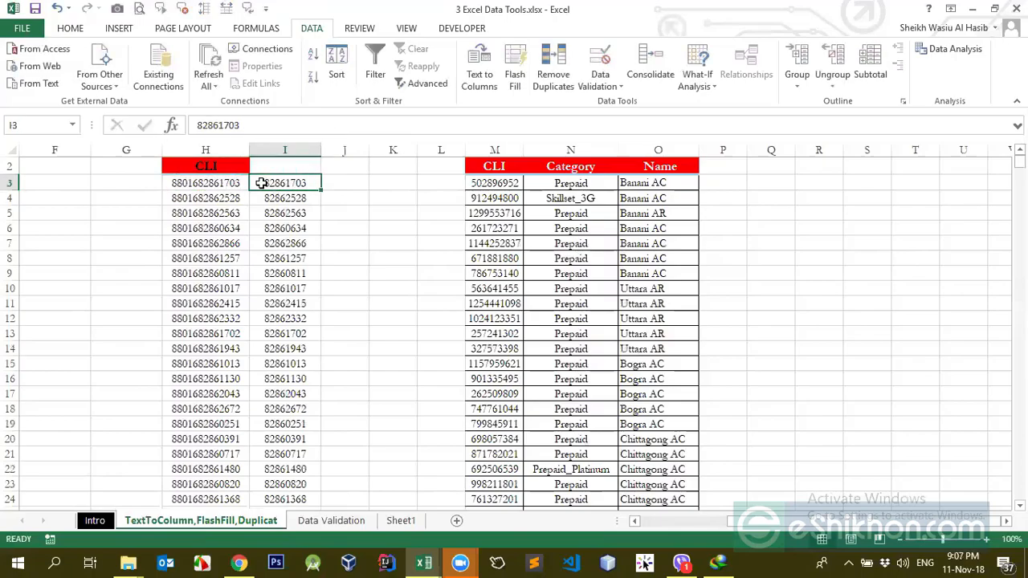
# Enter 016 in J3 as the operator-code example for the CLI number in H3
pyautogui.click(330, 185)
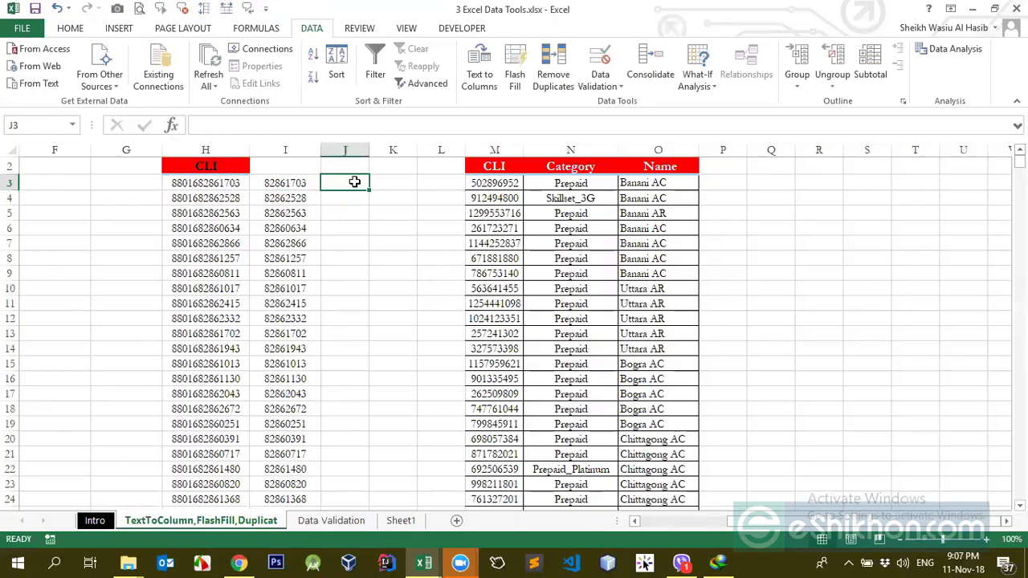
pyautogui.write('016')
pyautogui.press('Return')
pyautogui.click(345, 184)
pyautogui.scroll(-5, 236, 335)
pyautogui.scroll(5, 217, 358)
pyautogui.scroll(-2, 212, 328)
pyautogui.scroll(2, 262, 318)
# Delete column I with the eight-digit values so the operator-code example sits beside the CLI column
pyautogui.click(220, 183)
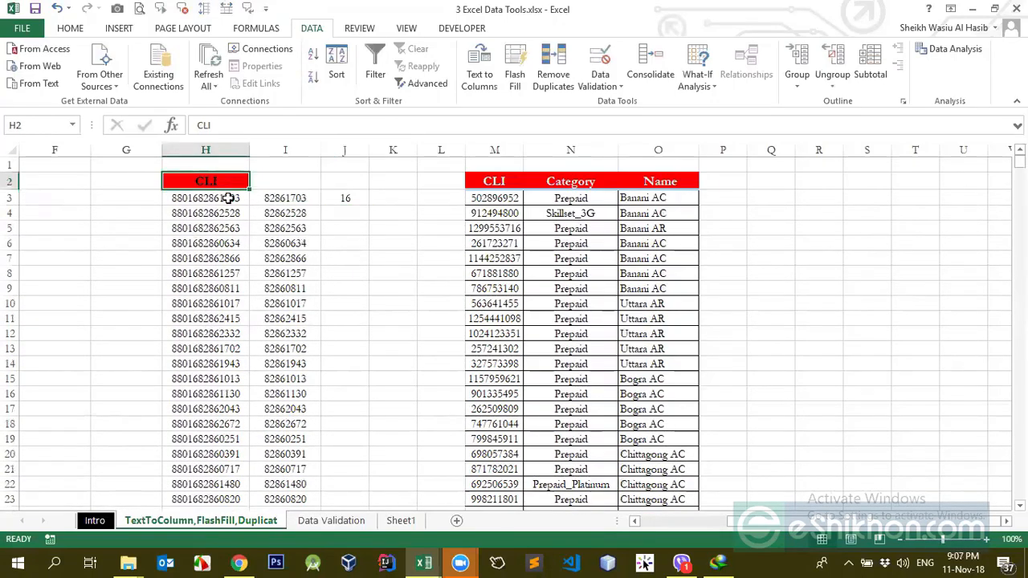
pyautogui.moveTo(231, 201); pyautogui.dragTo(222, 466)
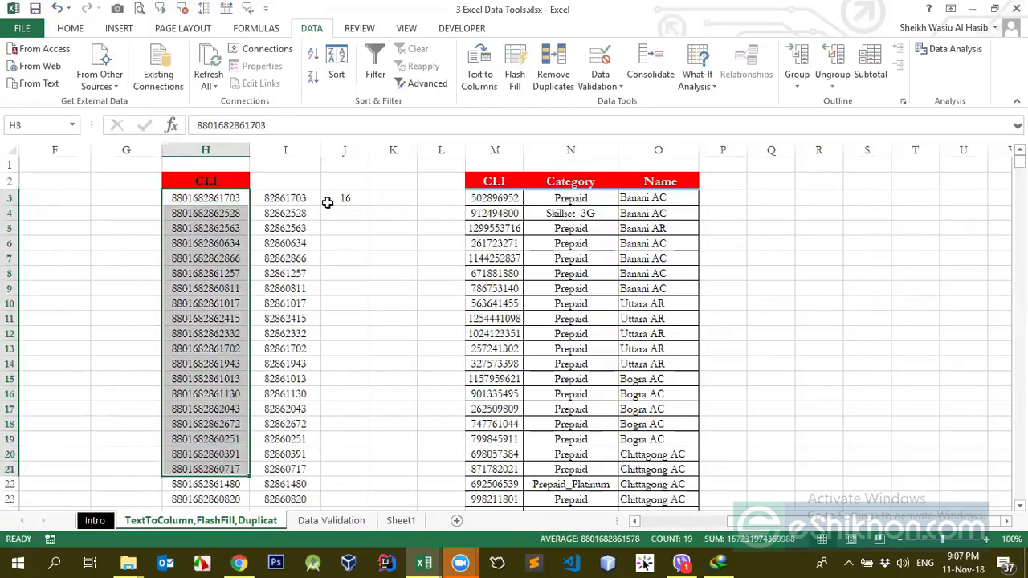
pyautogui.click(341, 200)
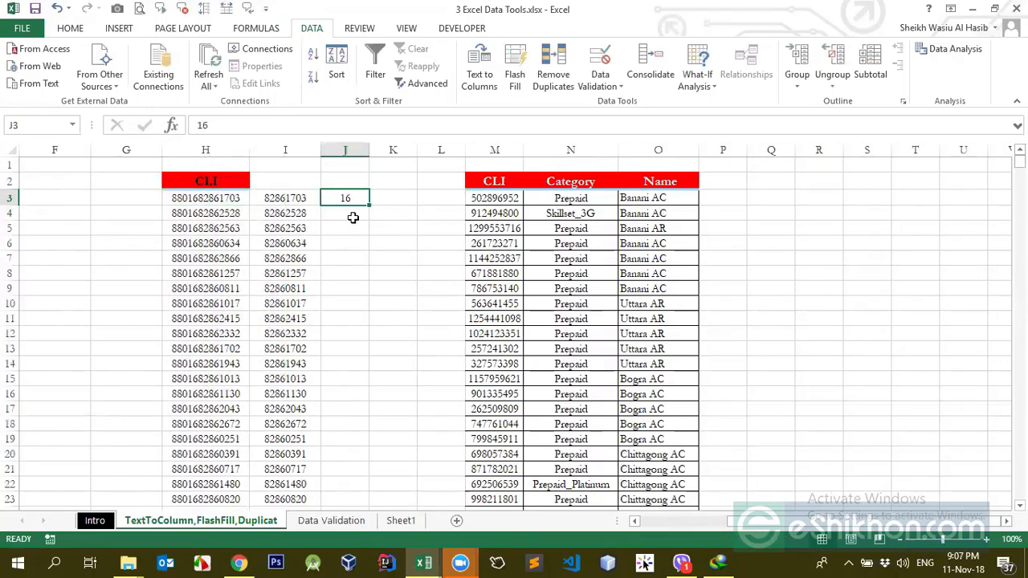
pyautogui.click(303, 193)
pyautogui.click(299, 150)
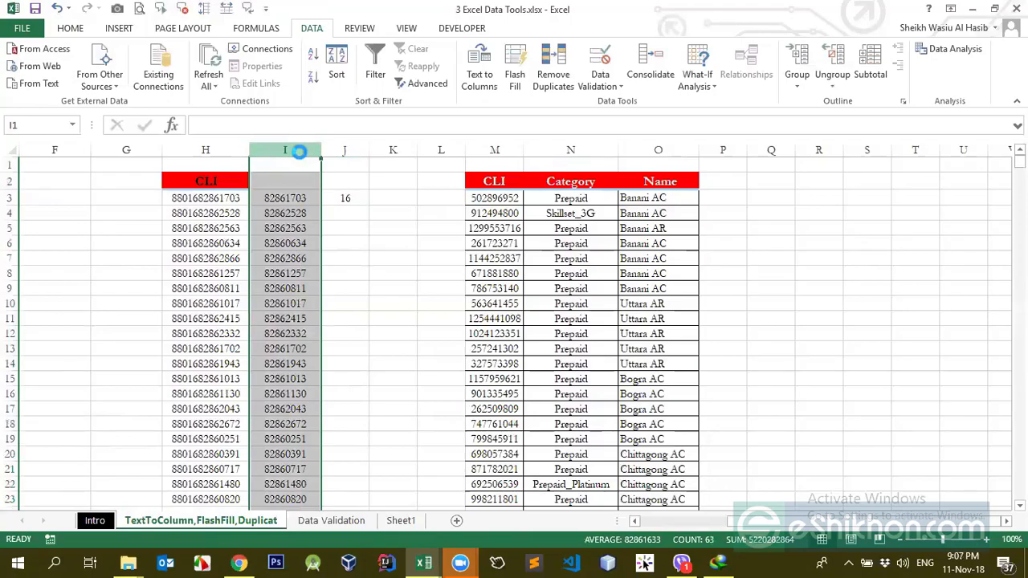
pyautogui.hotkey('ctrl', '-')
# Flash Fill column I from the operator-code example in I3 and check the fill down to the last CLI row
pyautogui.click(277, 199)
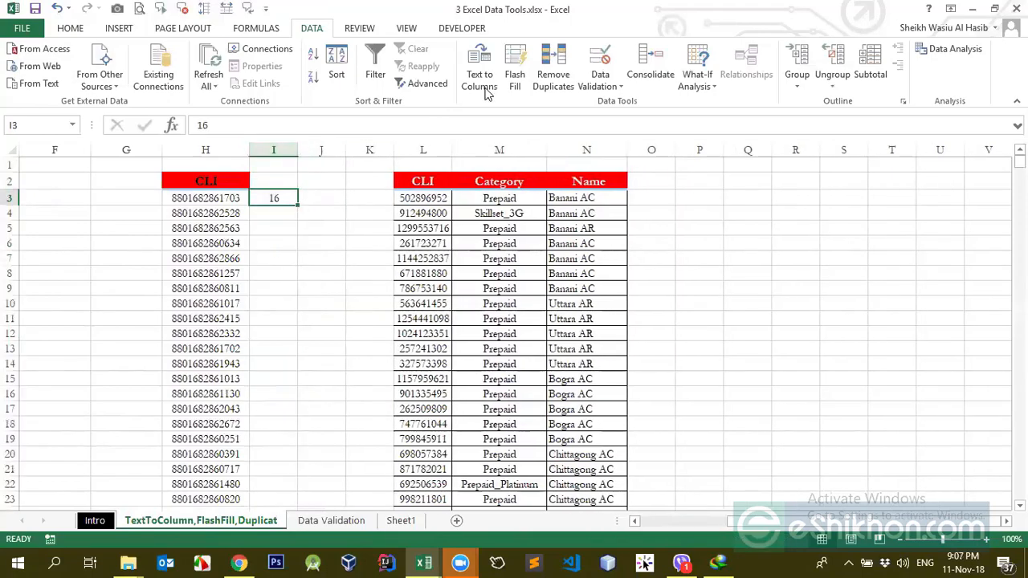
pyautogui.click(513, 80)
pyautogui.scroll(-2, 254, 271)
pyautogui.scroll(-9, 253, 271)
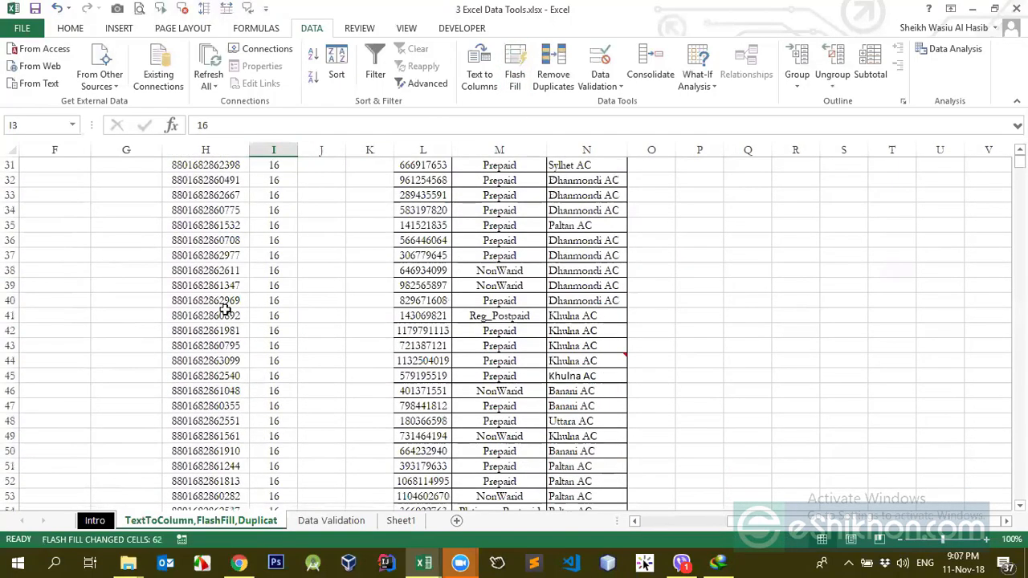
pyautogui.scroll(-7, 195, 336)
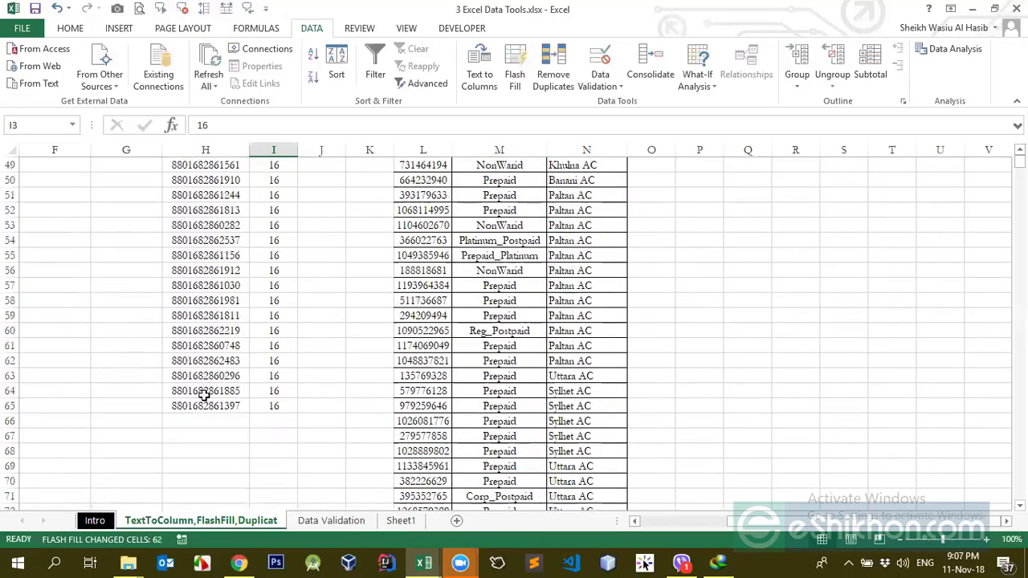
pyautogui.click(298, 304)
pyautogui.click(296, 303)
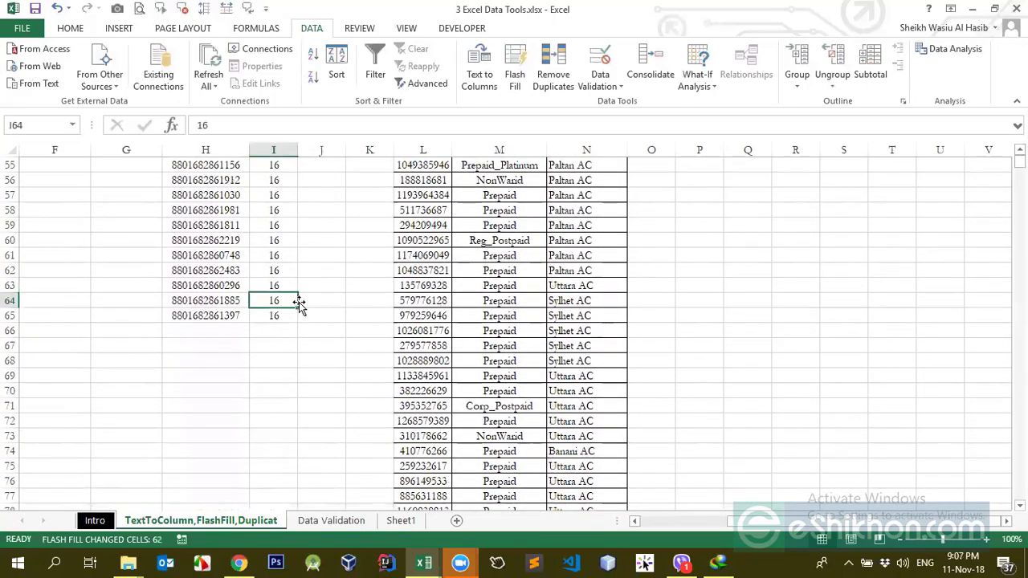
pyautogui.hotkey('ctrl', 'Up')
pyautogui.scroll(1, 298, 301)
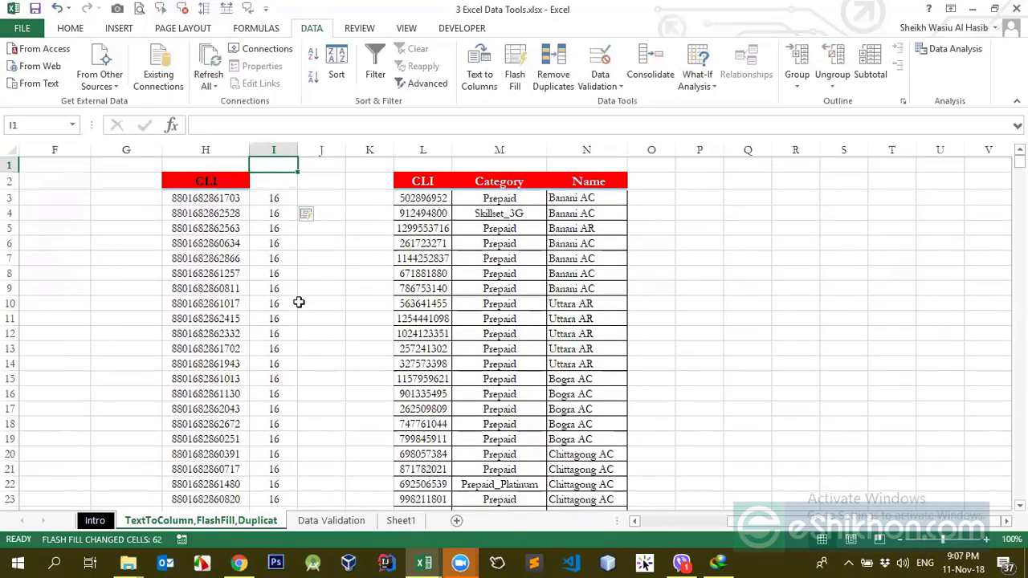
# Compare the operator-code digits inside the CLI number in H3 with the filled values in column I
pyautogui.click(193, 198)
pyautogui.doubleClick(188, 199)
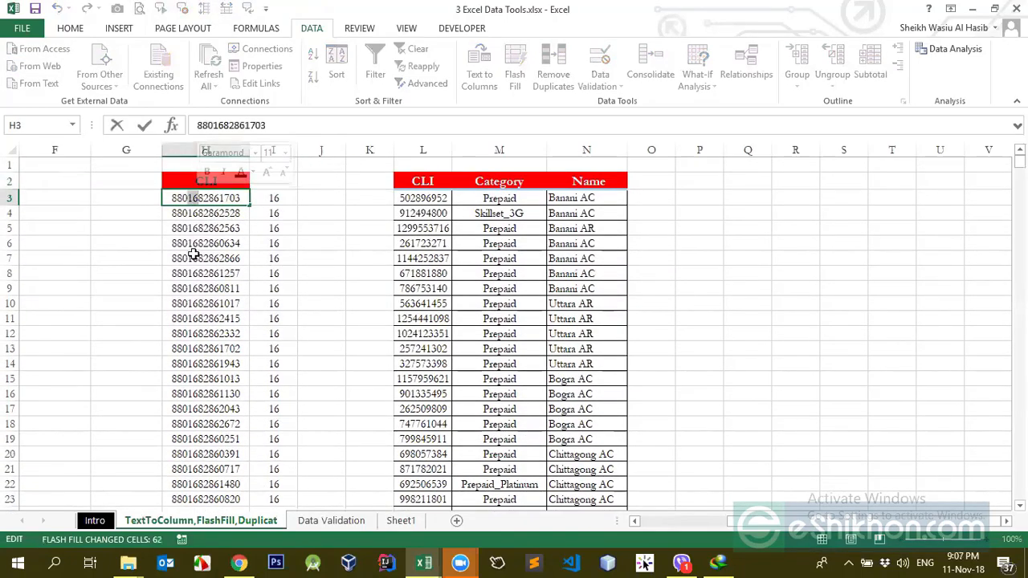
pyautogui.click(280, 197)
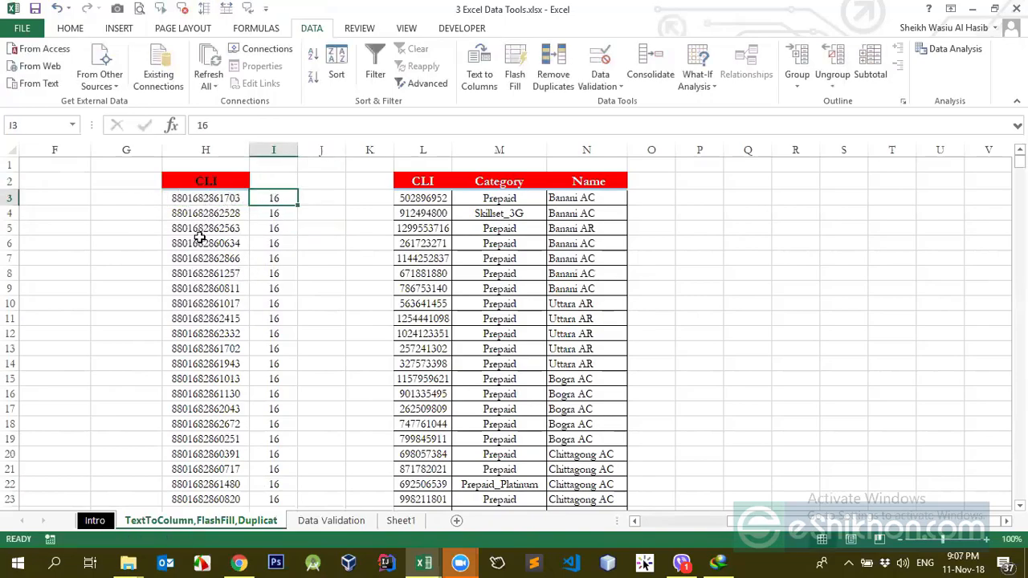
pyautogui.scroll(-5, 261, 329)
pyautogui.scroll(5, 261, 337)
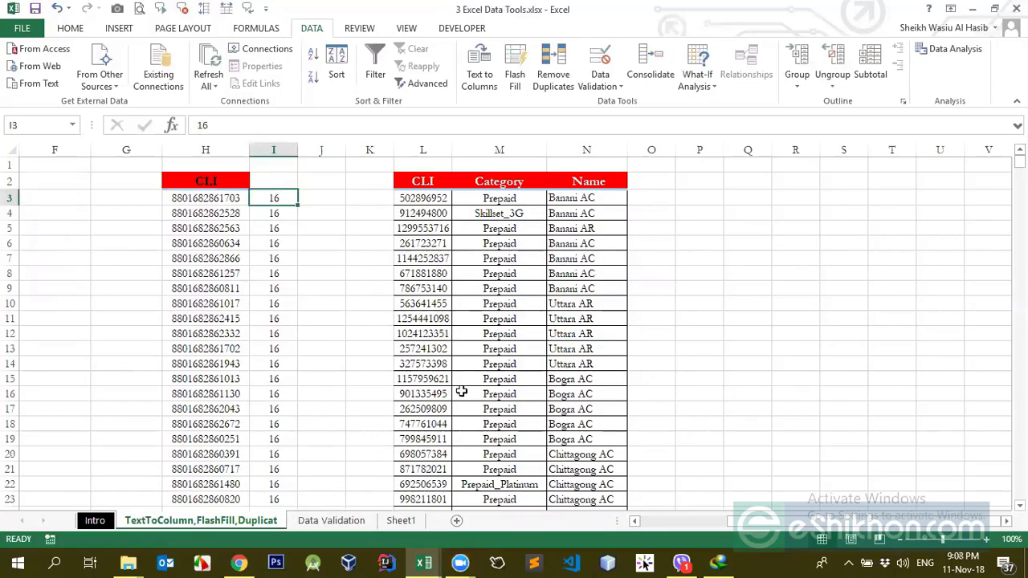
# Look through the long table with the CLI, Category and Name columns
pyautogui.click(560, 257)
pyautogui.scroll(-5, 532, 329)
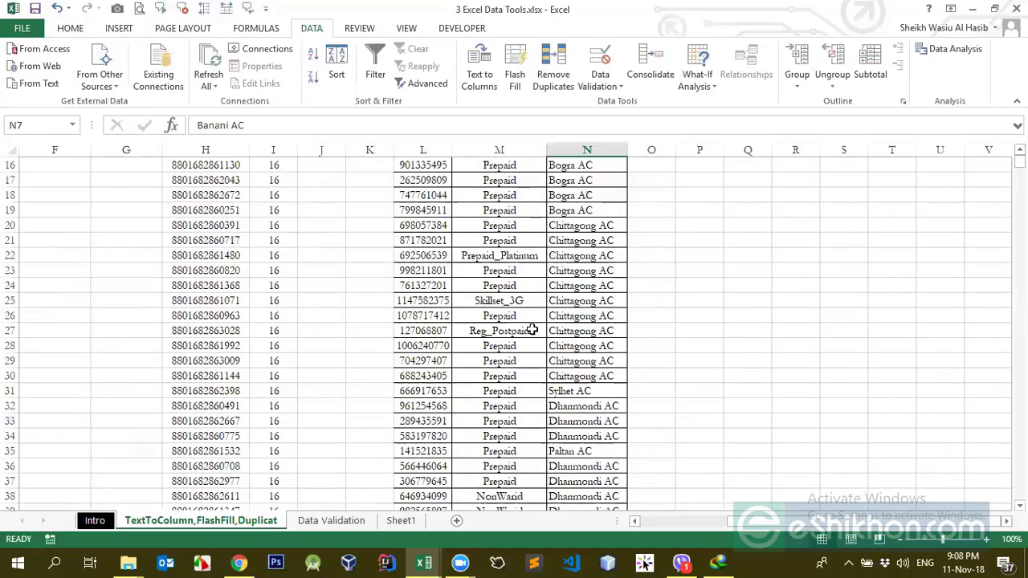
pyautogui.scroll(5, 533, 329)
pyautogui.scroll(-19, 514, 418)
pyautogui.scroll(-13, 482, 436)
pyautogui.scroll(19, 401, 386)
# View the Data Validation worksheet and the topic list on the Intro worksheet
pyautogui.click(347, 522)
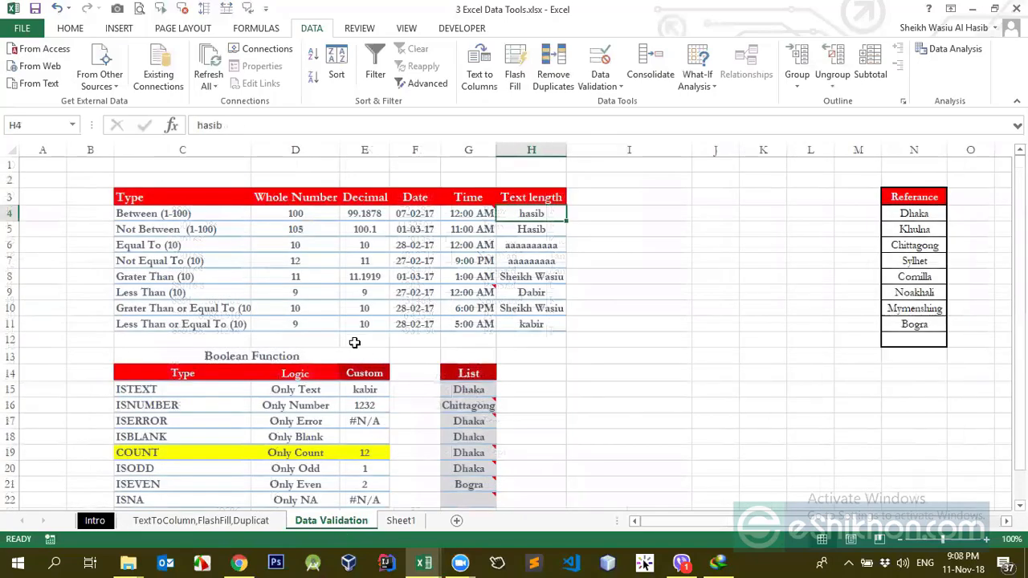
pyautogui.click(322, 311)
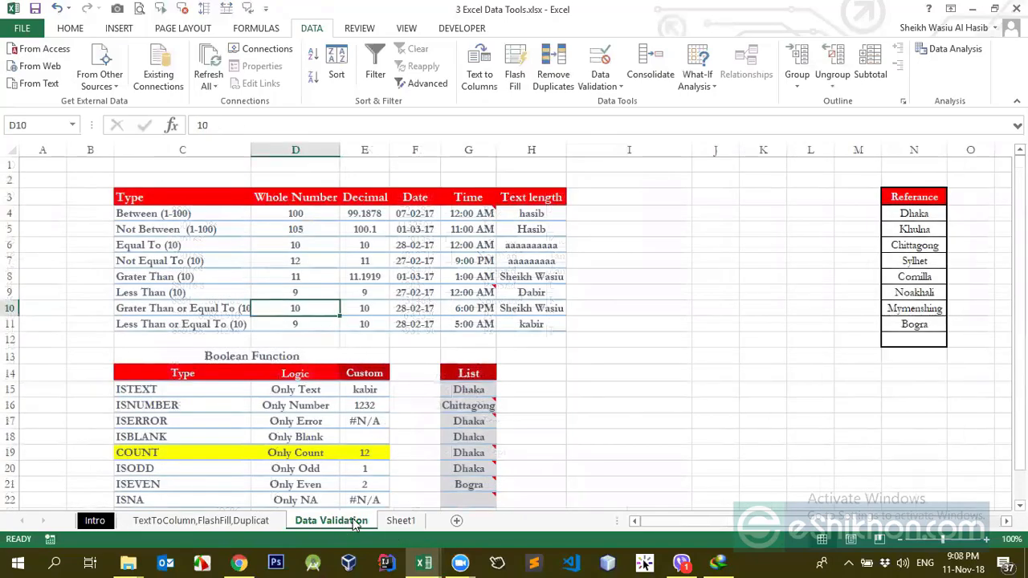
pyautogui.click(96, 523)
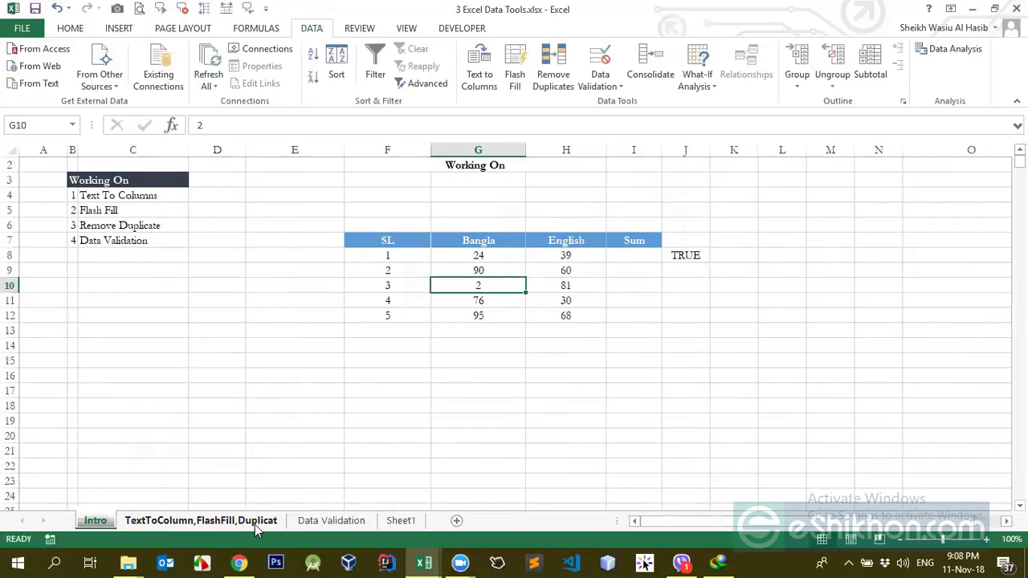
pyautogui.scroll(1, 417, 345)
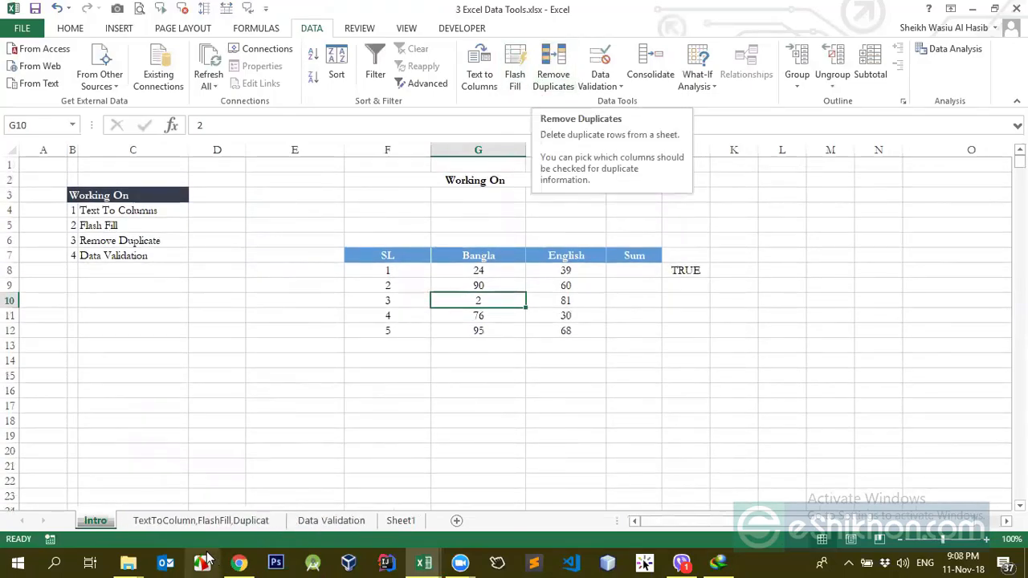
# Hide columns L to N containing the CLI, Category and Name table on the TextToColumn,FlashFill,Duplicat worksheet
pyautogui.click(208, 521)
pyautogui.scroll(13, 328, 361)
pyautogui.moveTo(423, 150); pyautogui.dragTo(499, 150)
pyautogui.moveTo(561, 163); pyautogui.dragTo(575, 158)
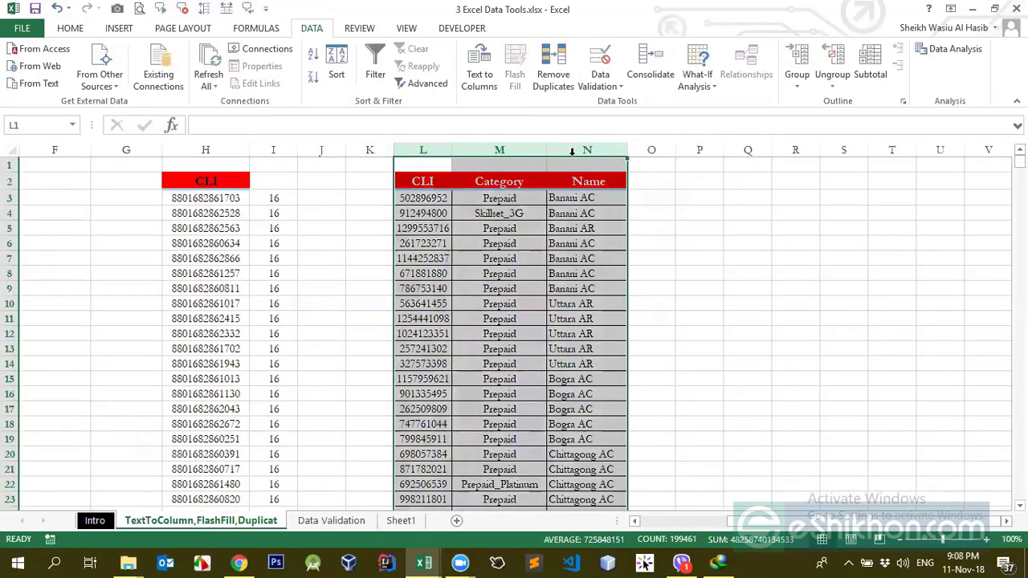
pyautogui.rightClick(575, 157)
pyautogui.click(607, 352)
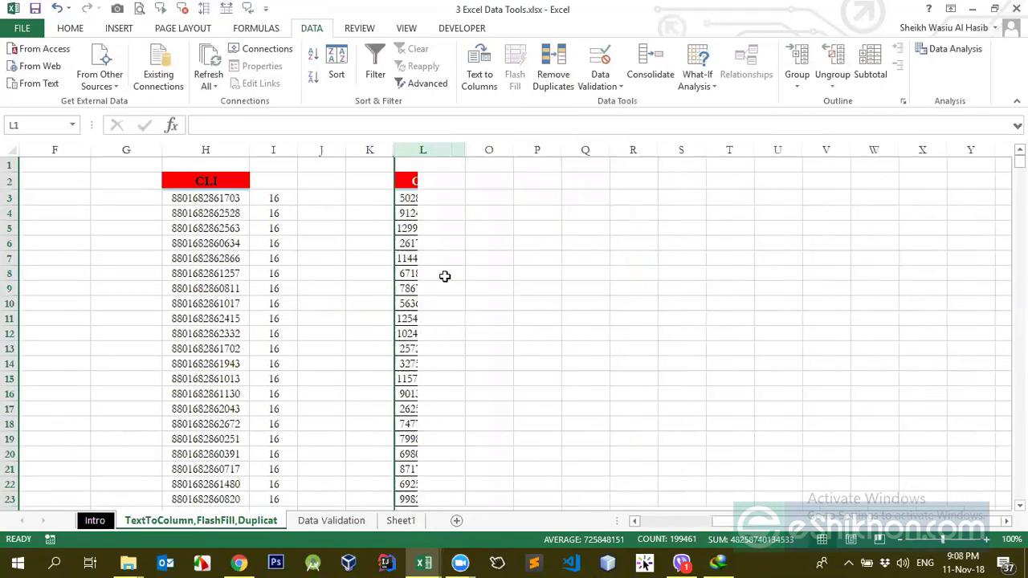
pyautogui.click(329, 228)
pyautogui.hotkey('ctrl', 'Home')
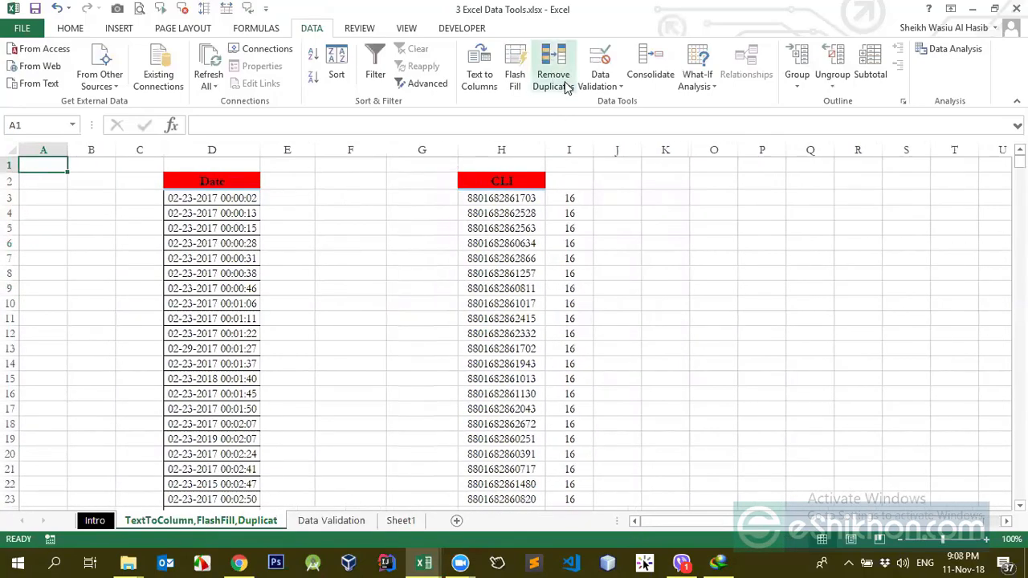
pyautogui.click(569, 182)
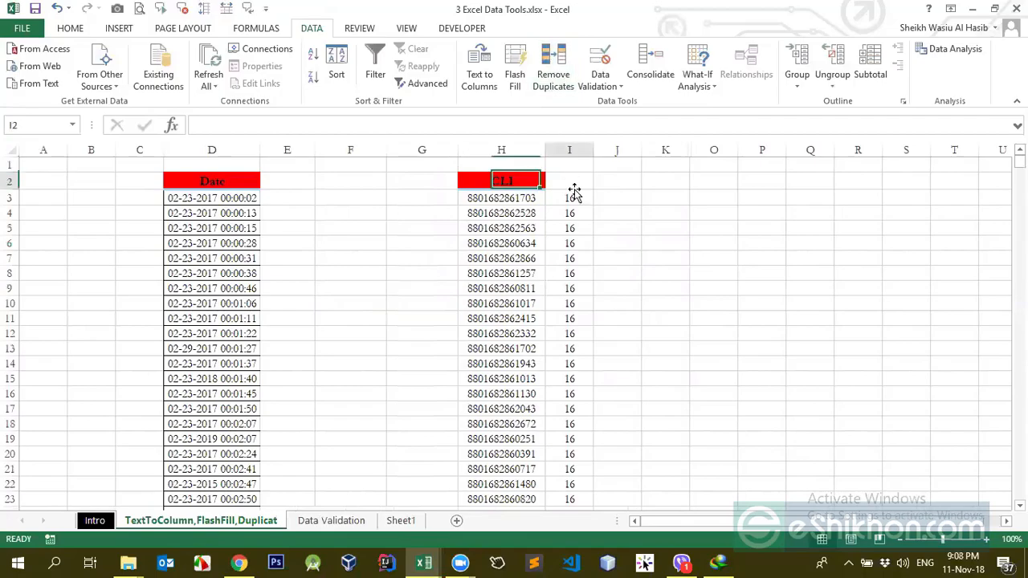
pyautogui.click(522, 182)
pyautogui.hotkey('ctrl', 'shift', 'l')
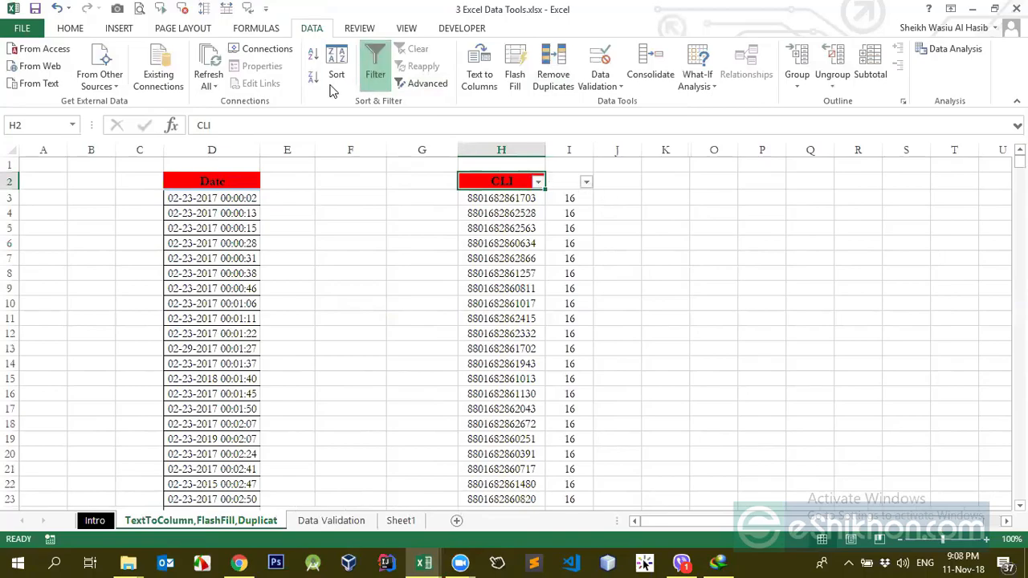
pyautogui.click(375, 68)
# Clear all the flash-filled operator codes from I3 downward
pyautogui.click(530, 199)
pyautogui.click(572, 206)
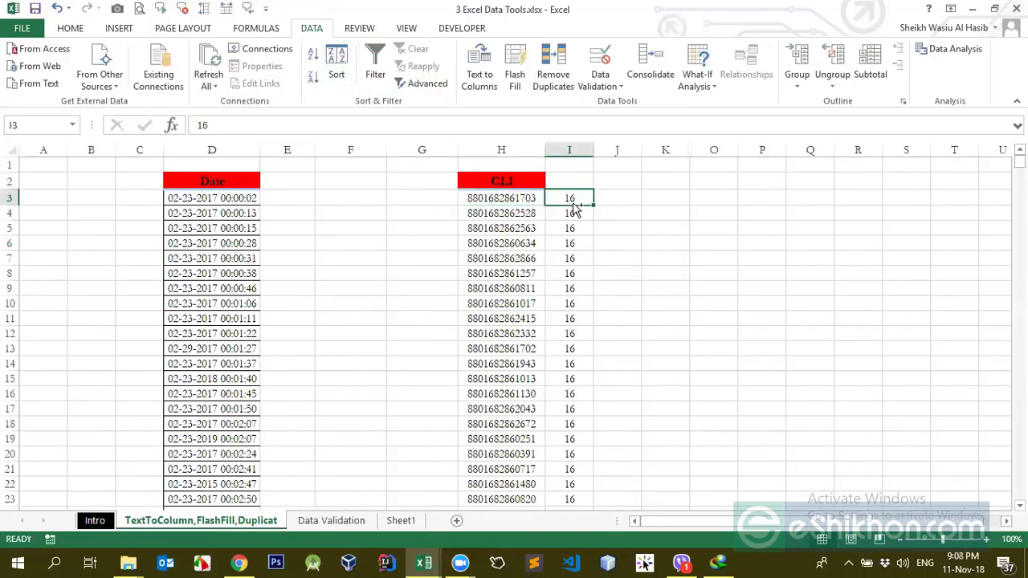
pyautogui.hotkey('ctrl', 'shift', 'Down')
pyautogui.press('Delete')
pyautogui.scroll(10, 573, 202)
# Copy the first three CLI numbers, H3:H5, to O3 and autofit the width of column O
pyautogui.press('Up')
pyautogui.press('Left')
pyautogui.press('Down')
pyautogui.hotkey('shift', 'Down')
pyautogui.hotkey('shift', 'Down')
pyautogui.hotkey('ctrl', 'c')
pyautogui.hotkey('ctrl', 'Right')
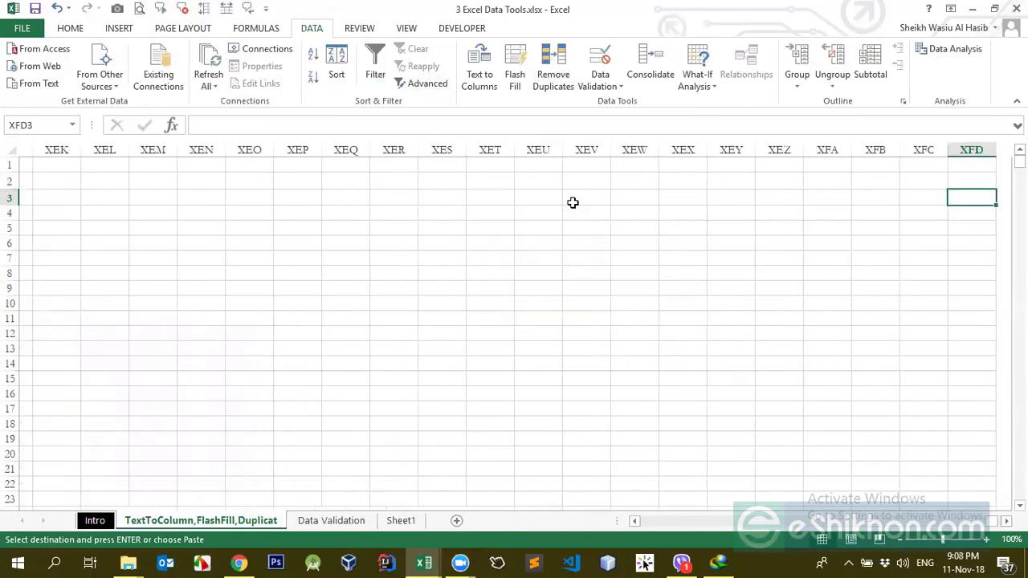
pyautogui.hotkey('ctrl', 'Left')
pyautogui.press('Right')
pyautogui.press('Right')
pyautogui.press('Right')
pyautogui.press('Right')
pyautogui.press('Return')
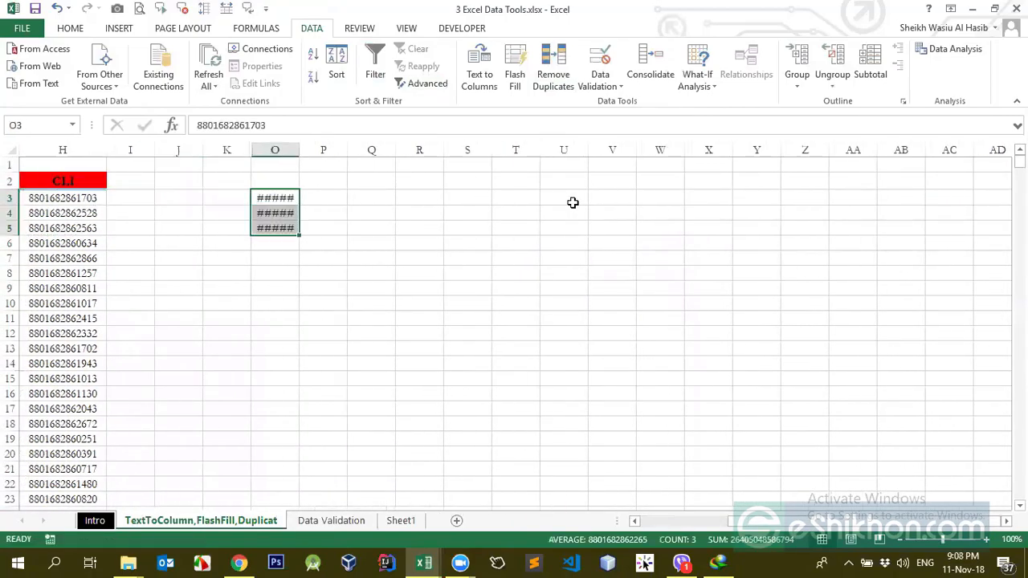
pyautogui.doubleClick(299, 150)
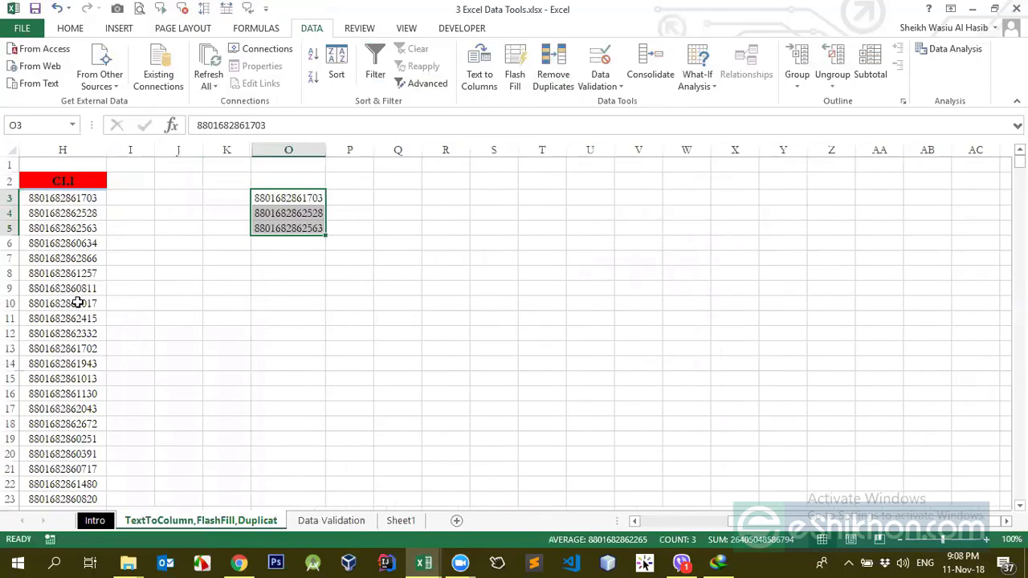
# Copy the four CLI numbers in H10:H13 to the cells starting at O6, below the first copied numbers
pyautogui.moveTo(79, 297); pyautogui.dragTo(85, 346)
pyautogui.hotkey('ctrl', 'c')
pyautogui.click(306, 241)
pyautogui.press('Return')
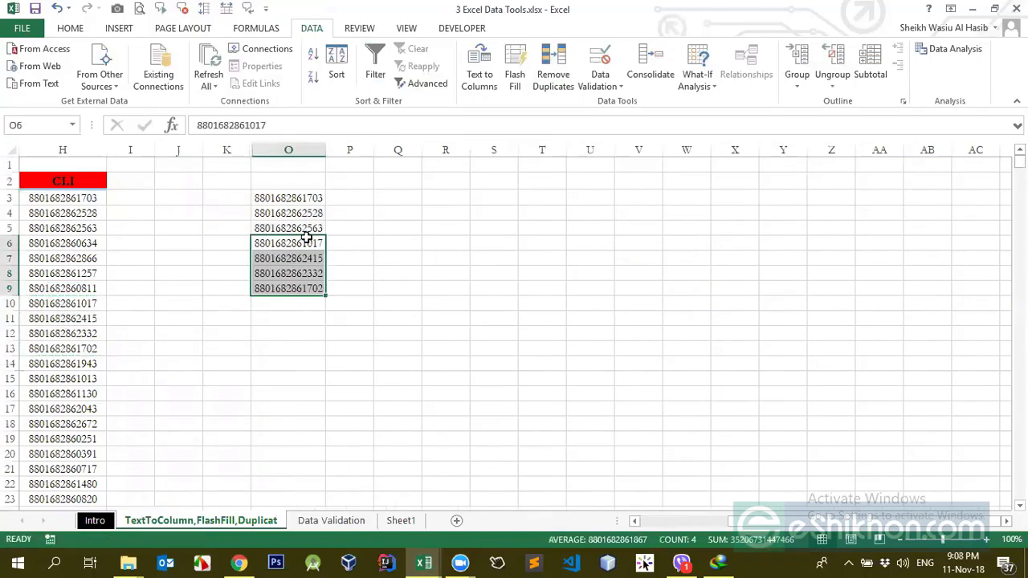
pyautogui.click(311, 201)
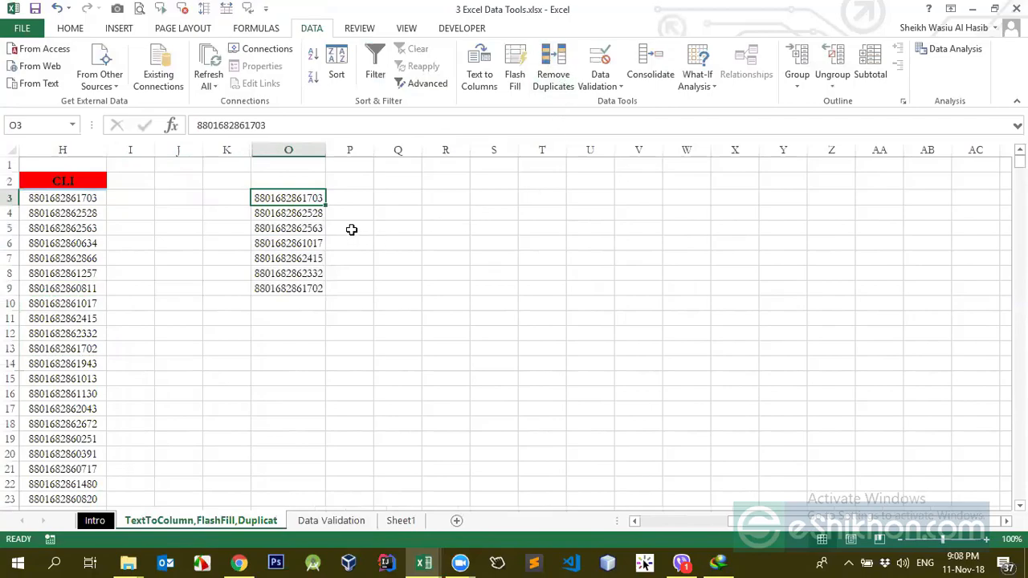
# Remove duplicates from the list around O4, checking only Column O and leaving columns L, M and N unchecked
pyautogui.click(303, 212)
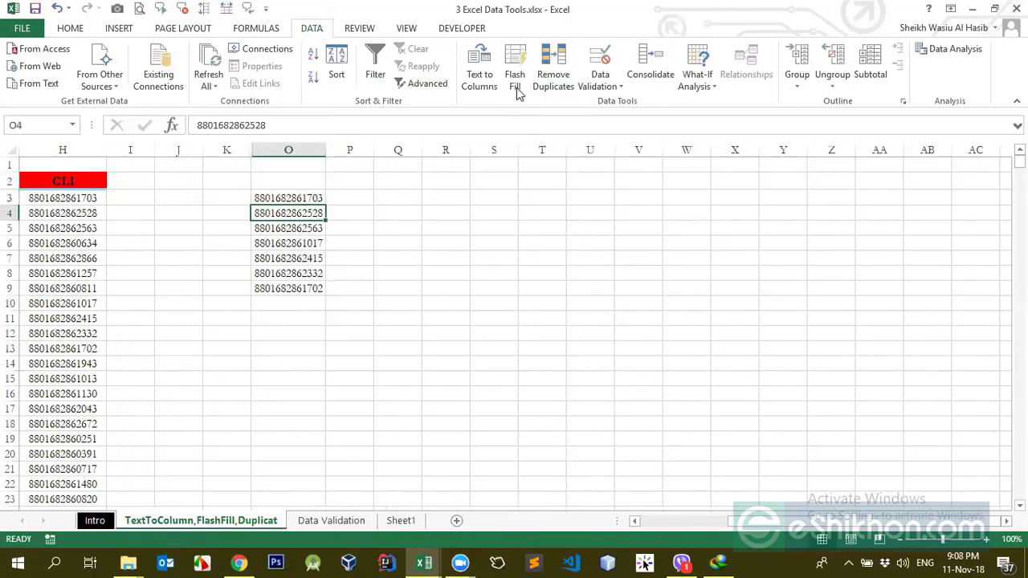
pyautogui.click(553, 76)
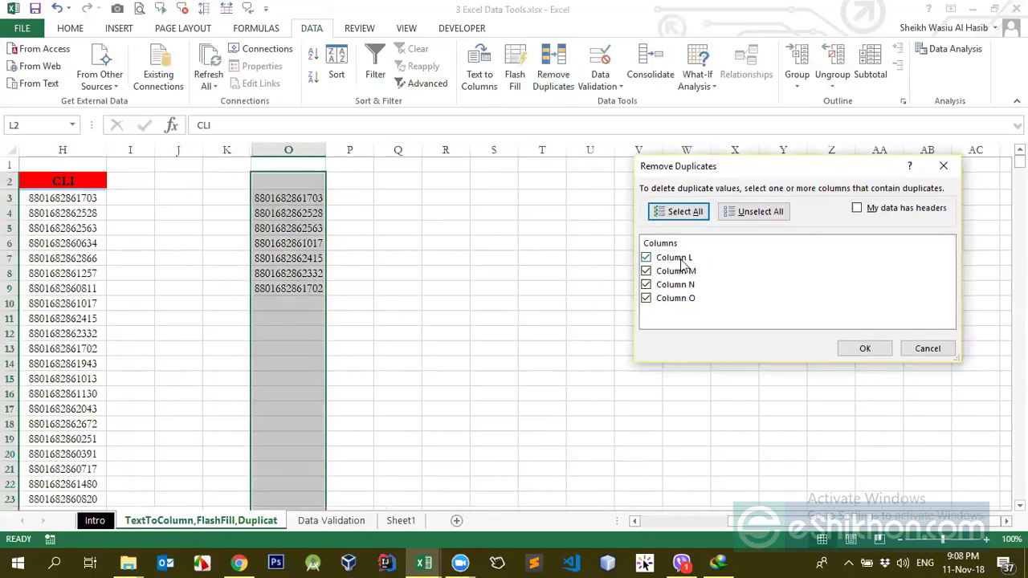
pyautogui.click(744, 214)
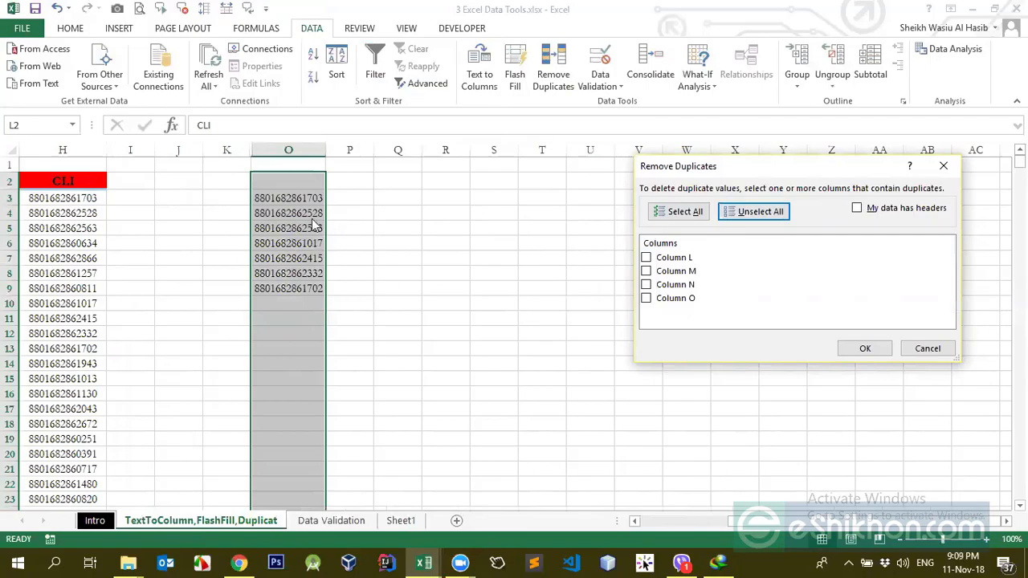
pyautogui.click(646, 300)
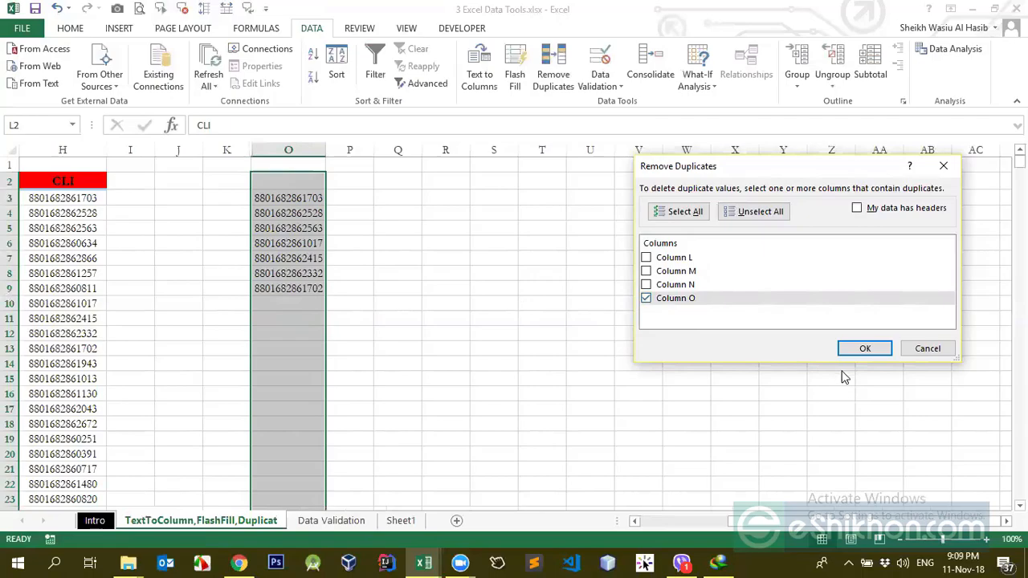
pyautogui.click(864, 351)
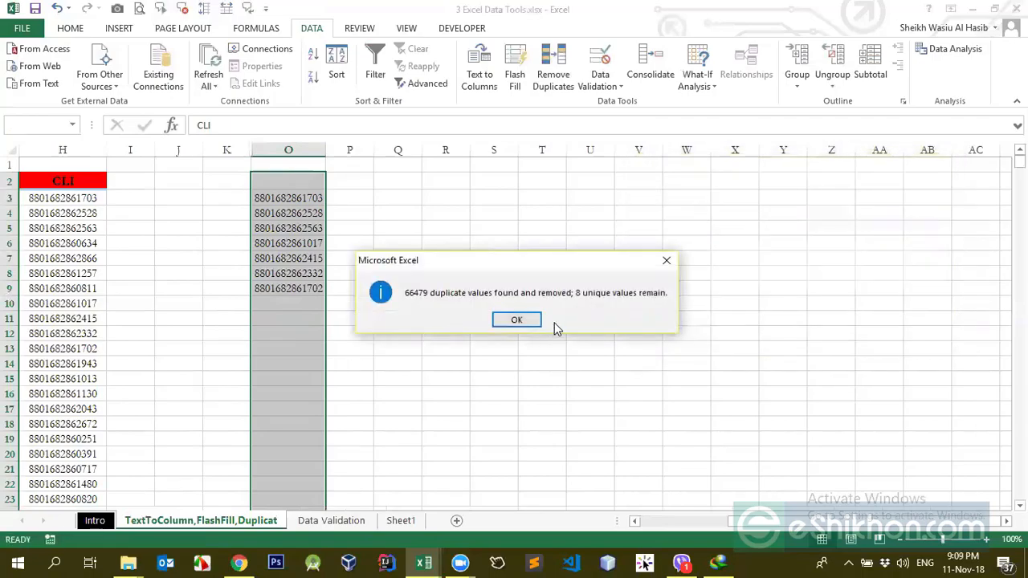
pyautogui.click(516, 321)
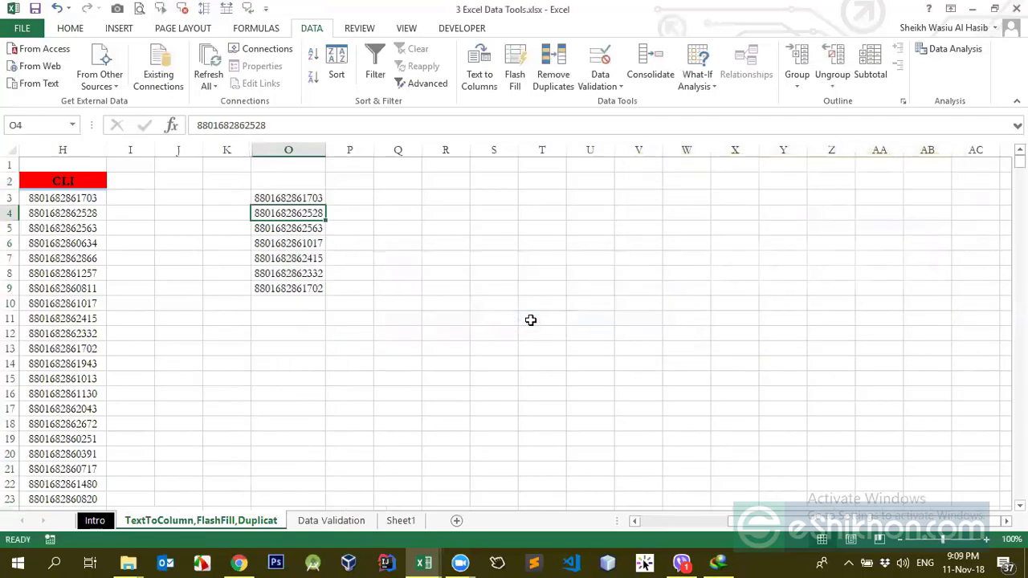
# Copy the CLI number in O9 over O6 to create a duplicate entry, and select the list O3:O9
pyautogui.click(295, 257)
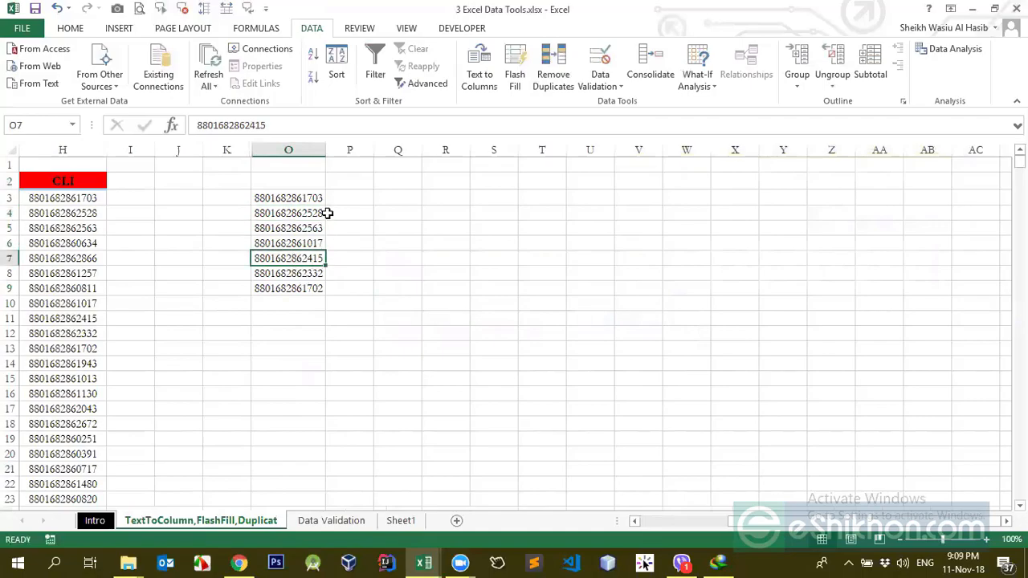
pyautogui.click(309, 289)
pyautogui.hotkey('ctrl', 'c')
pyautogui.click(314, 244)
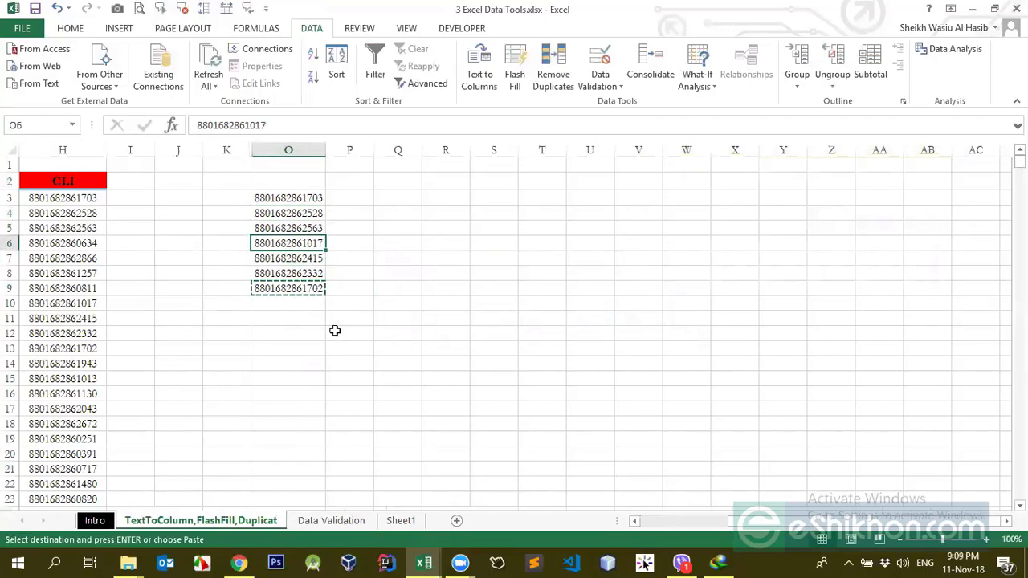
pyautogui.hotkey('ctrl', 'v')
pyautogui.click(313, 287)
pyautogui.moveTo(313, 197); pyautogui.dragTo(314, 286)
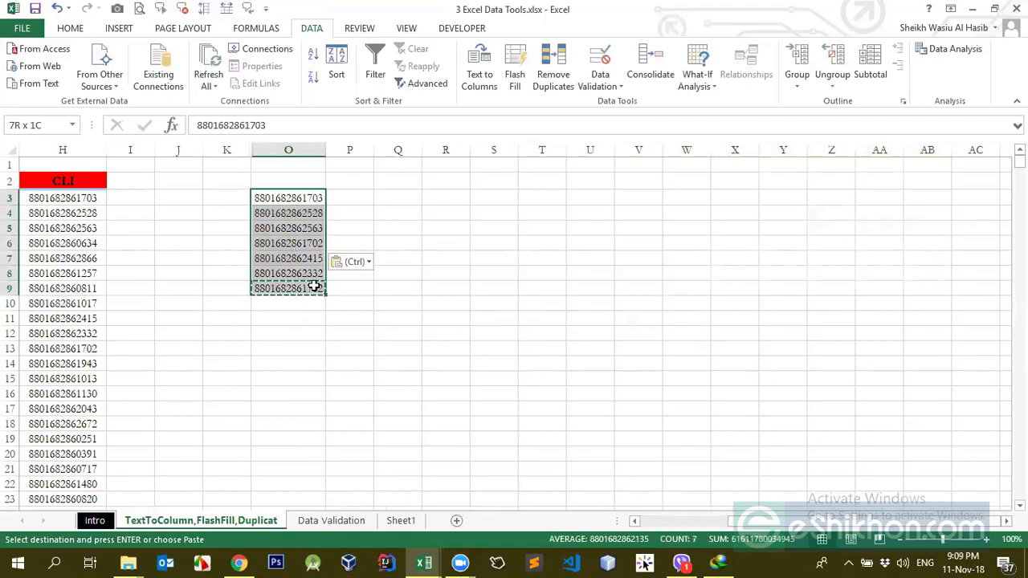
pyautogui.click(553, 74)
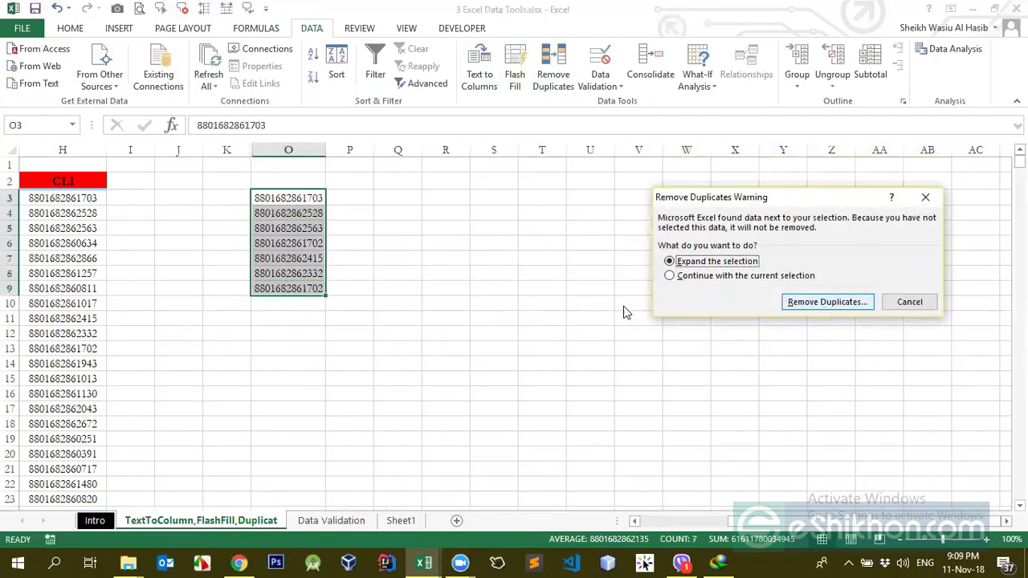
pyautogui.click(804, 303)
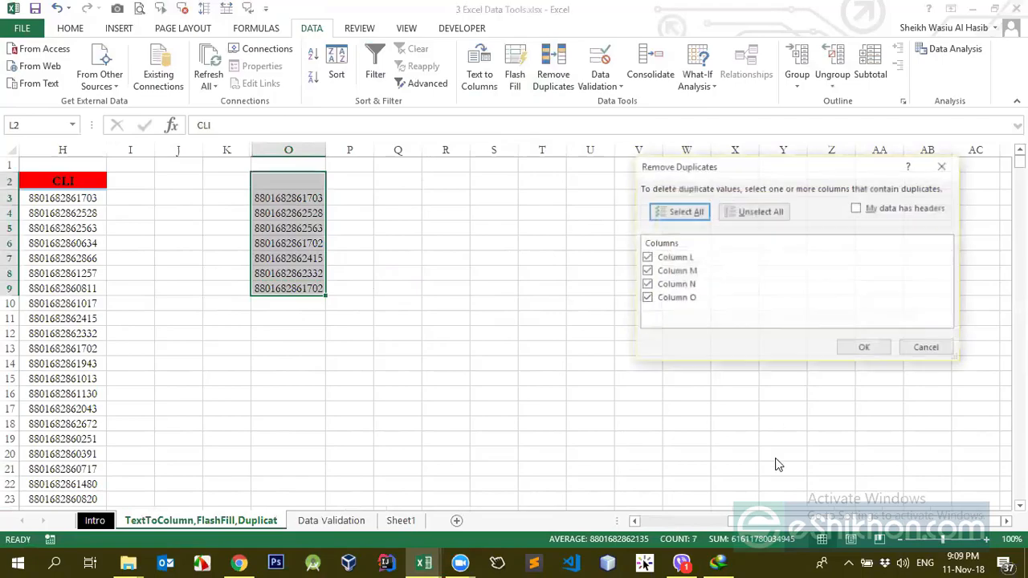
pyautogui.click(751, 212)
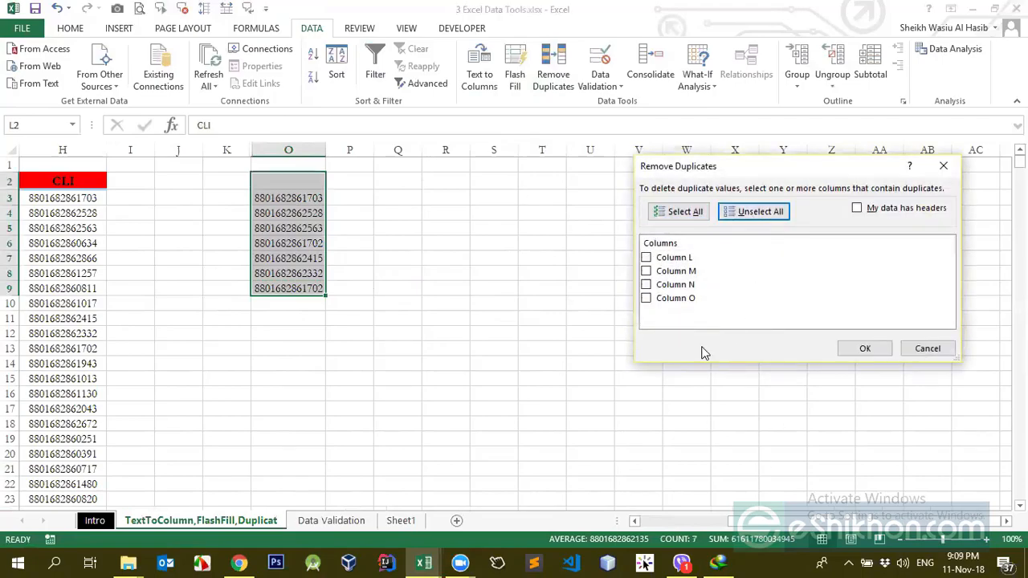
pyautogui.click(647, 299)
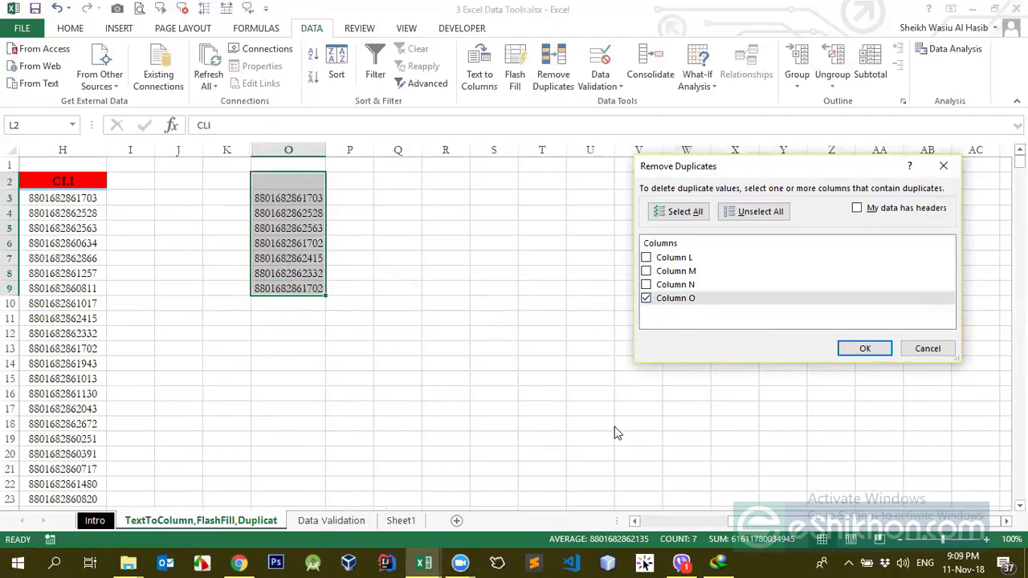
pyautogui.click(930, 351)
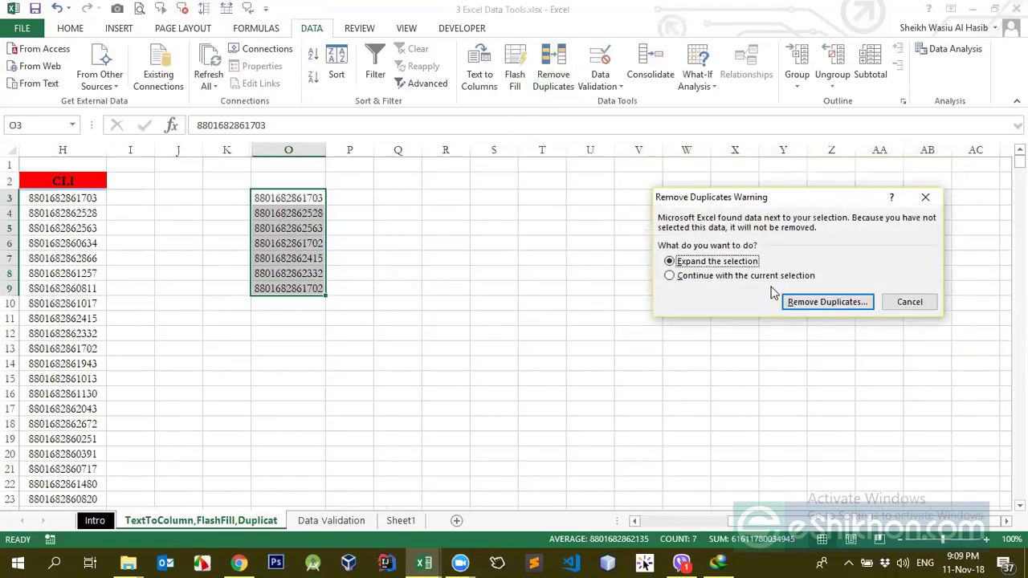
# Remove duplicates with the selection expanded beyond O3:O9, using only Column O as the comparison column
pyautogui.click(828, 302)
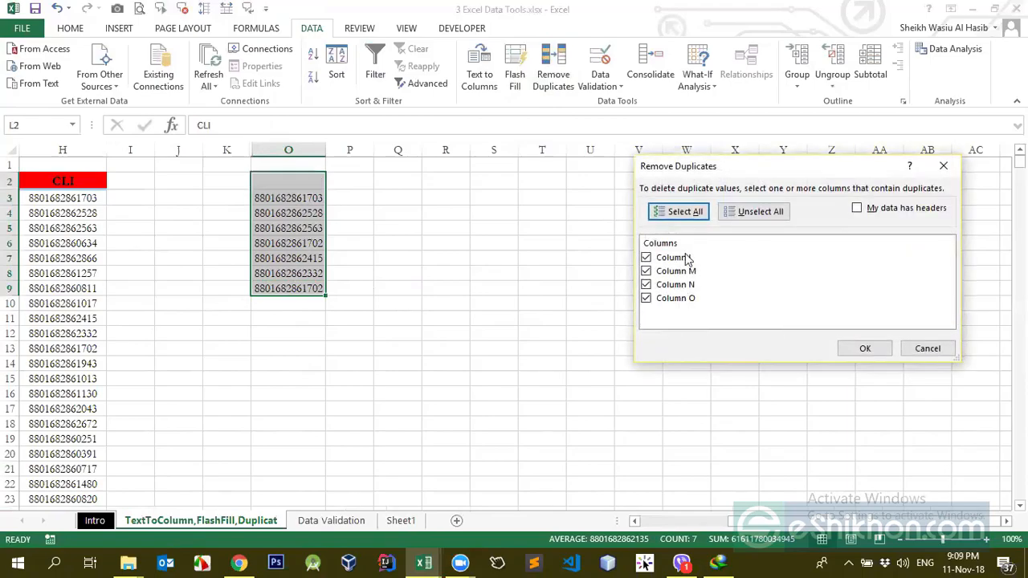
pyautogui.click(753, 211)
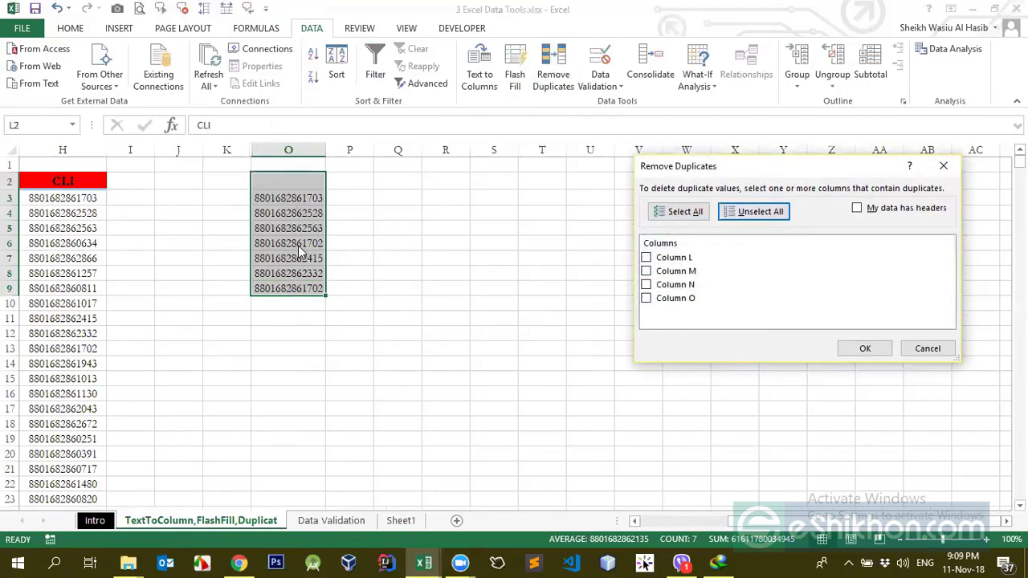
pyautogui.click(646, 298)
pyautogui.click(865, 349)
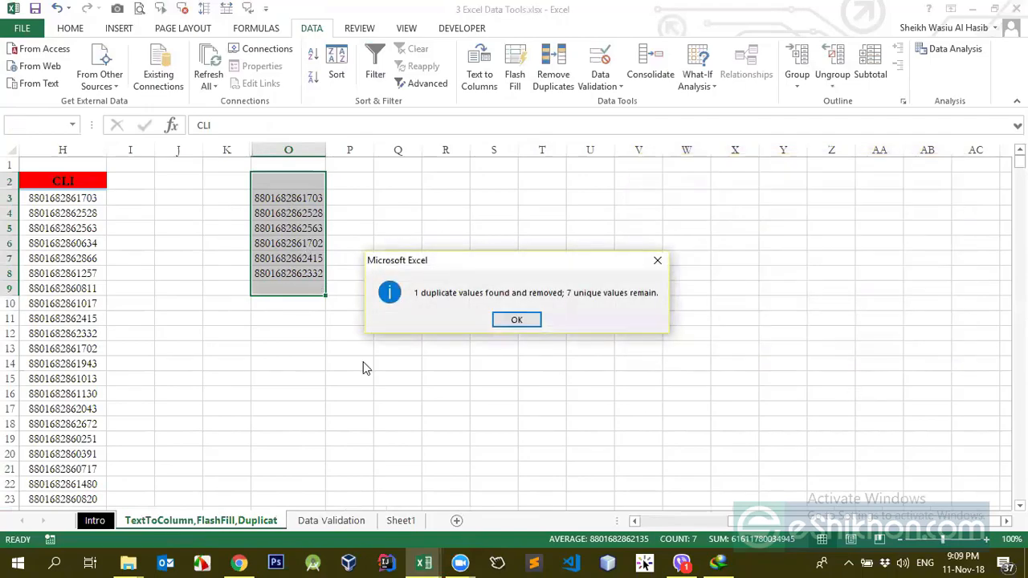
pyautogui.click(537, 319)
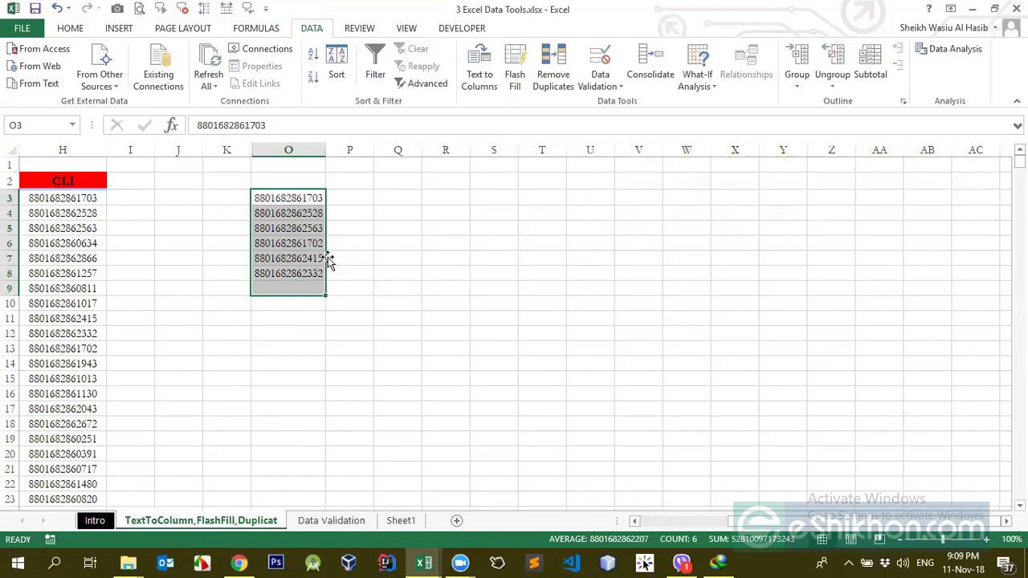
pyautogui.click(438, 272)
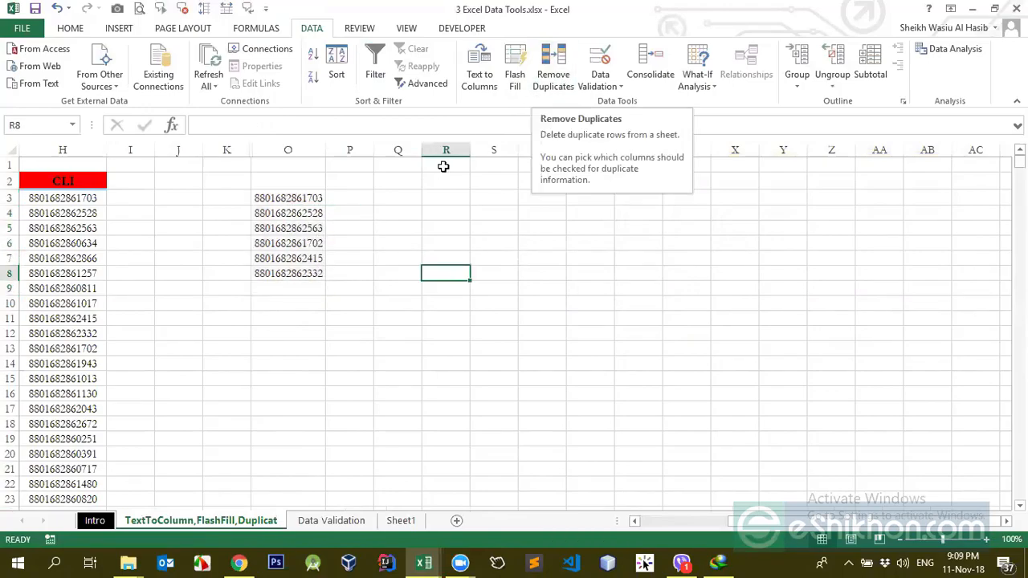
# Examine the Duplicate Values rule among the Conditional Formatting highlight rules for the list O3:O8
pyautogui.moveTo(294, 197); pyautogui.dragTo(303, 279)
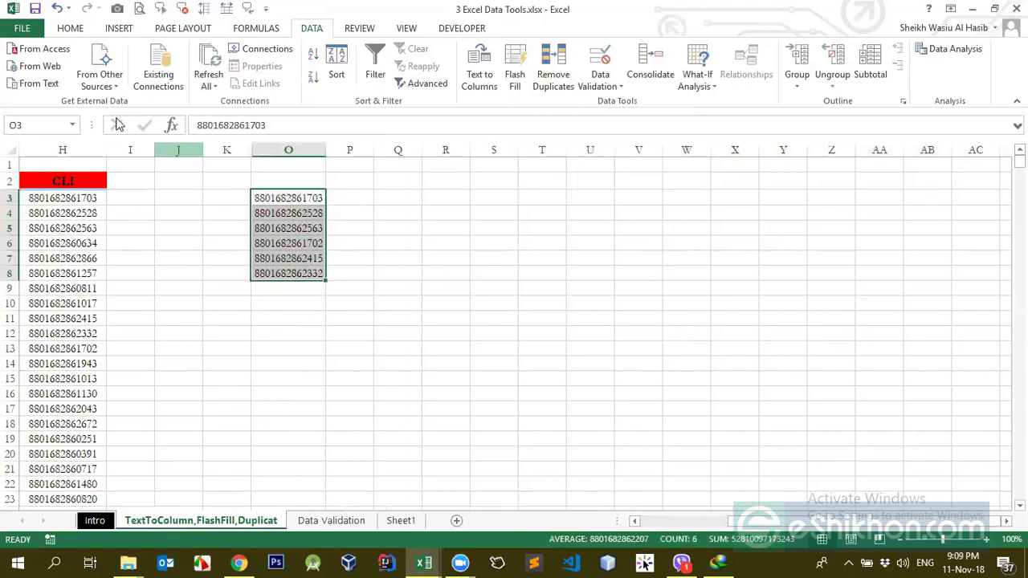
pyautogui.click(72, 29)
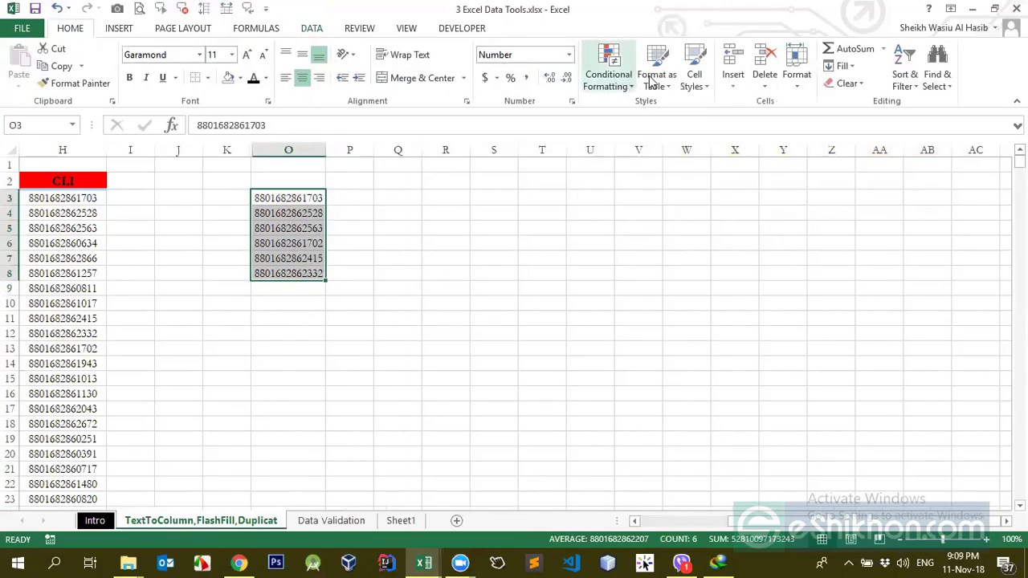
pyautogui.click(608, 72)
pyautogui.moveTo(677, 115)
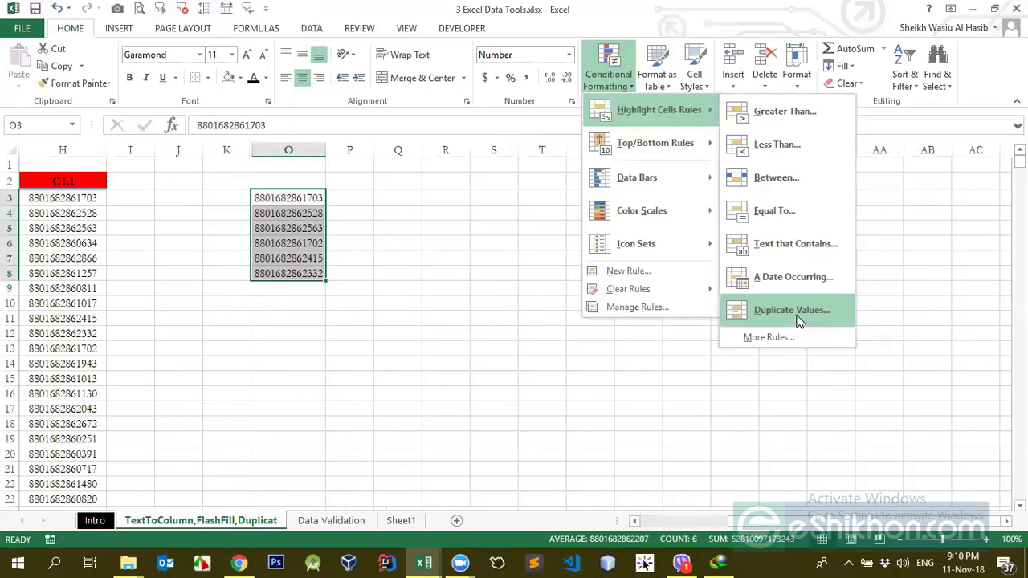
pyautogui.click(341, 222)
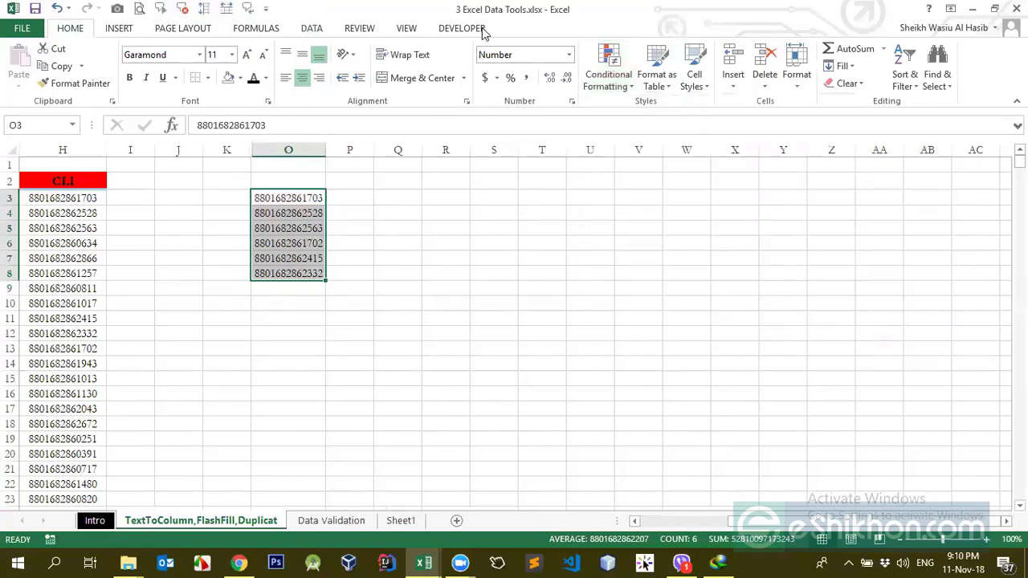
# Clear the sample CLI numbers from column O
pyautogui.click(388, 183)
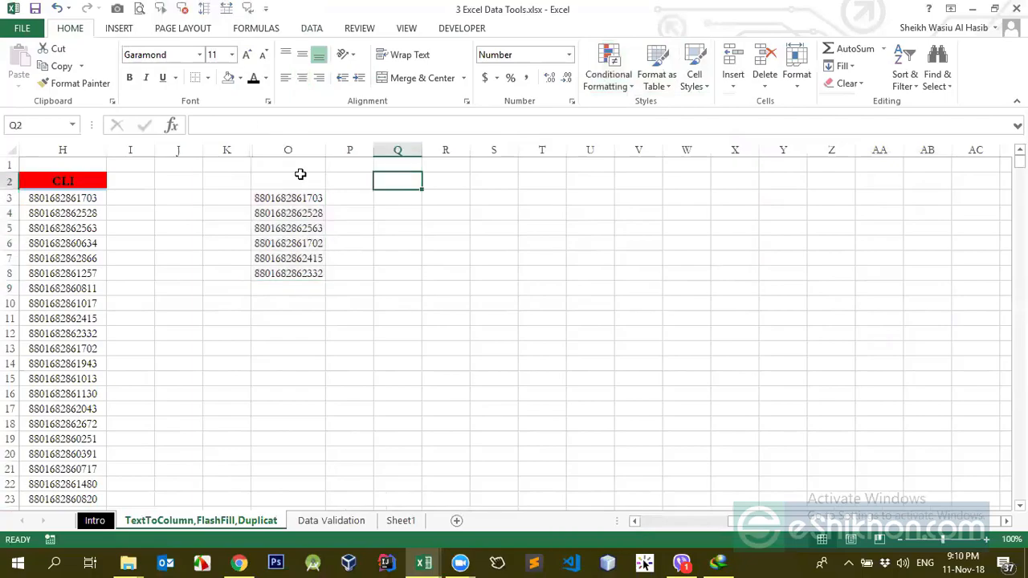
pyautogui.click(294, 148)
pyautogui.click(674, 256)
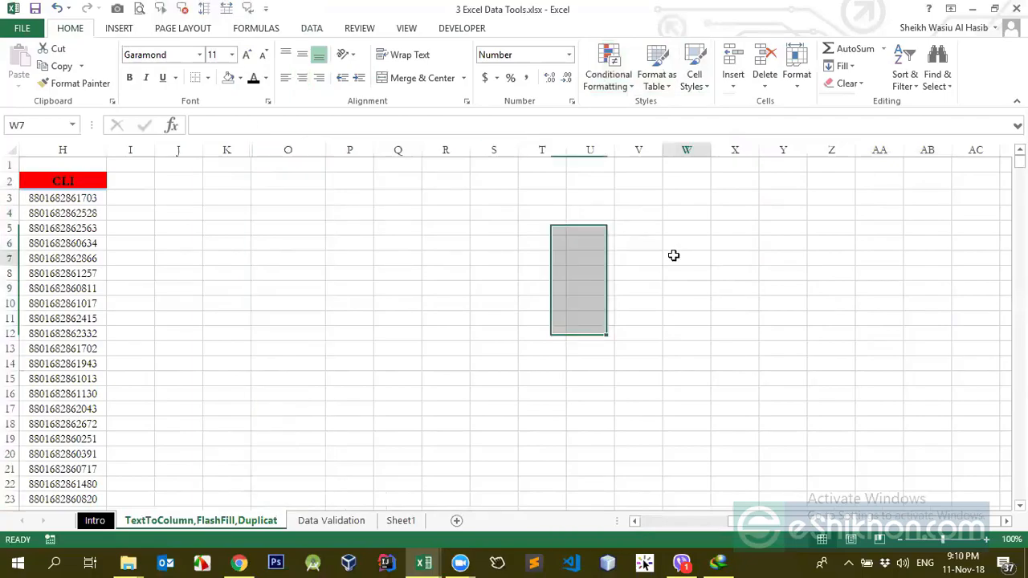
pyautogui.click(313, 29)
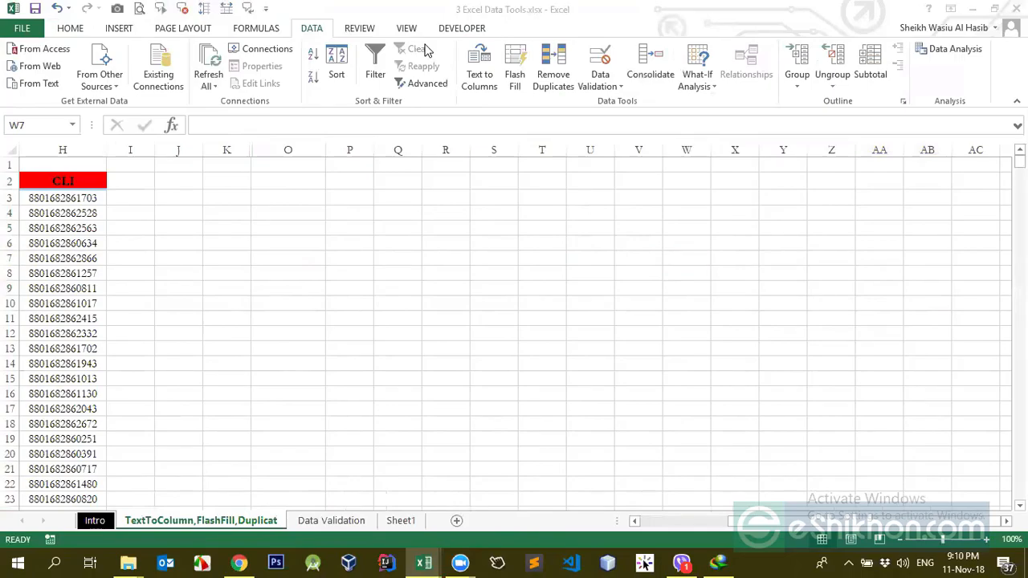
pyautogui.click(426, 50)
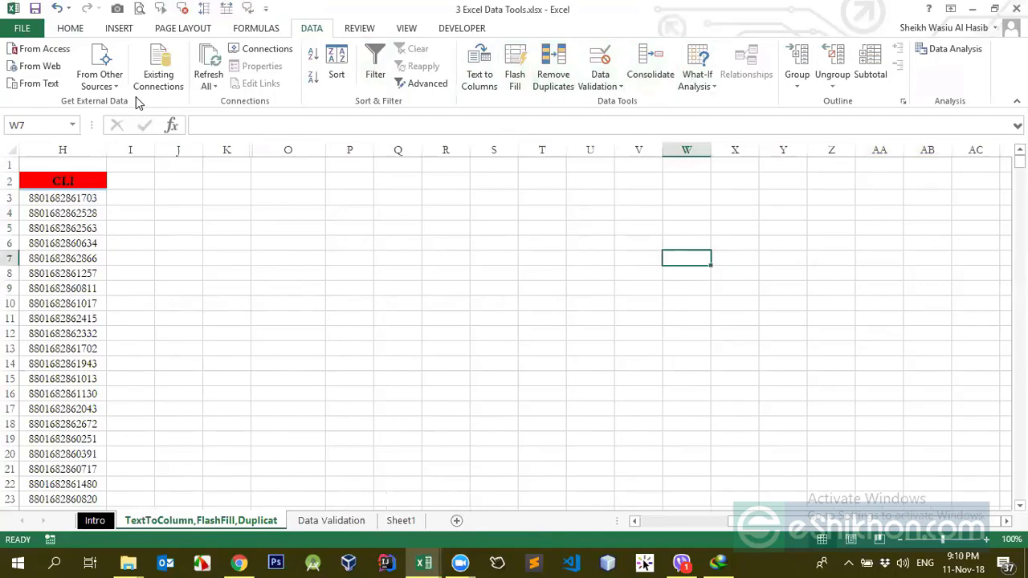
pyautogui.click(362, 31)
pyautogui.click(407, 31)
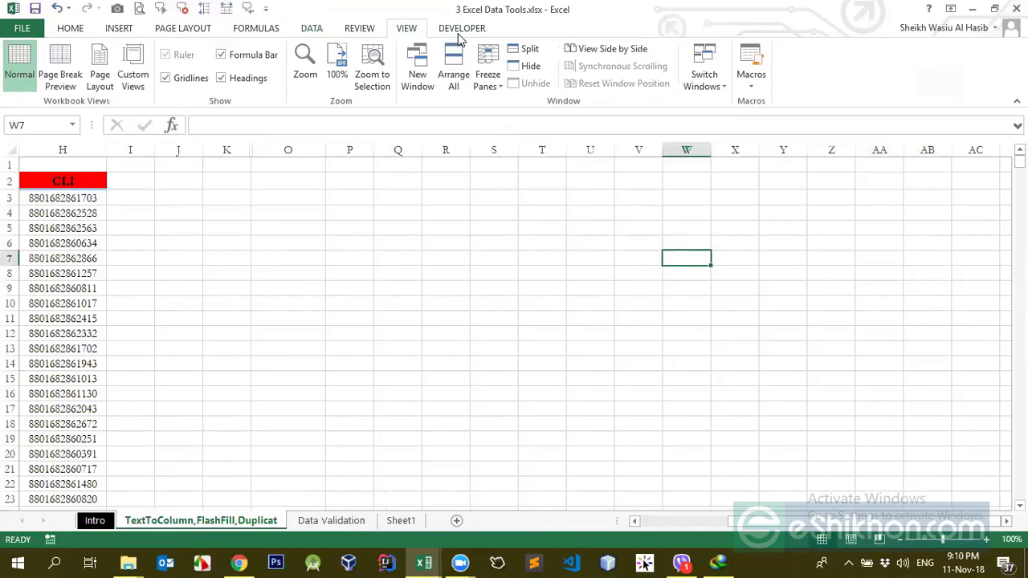
pyautogui.click(183, 29)
pyautogui.click(119, 29)
pyautogui.click(71, 29)
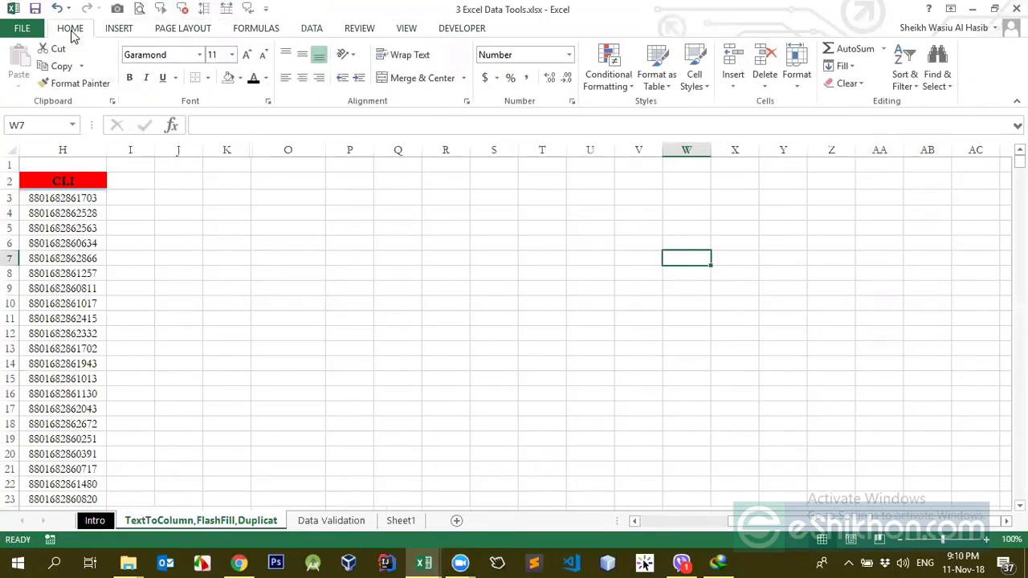